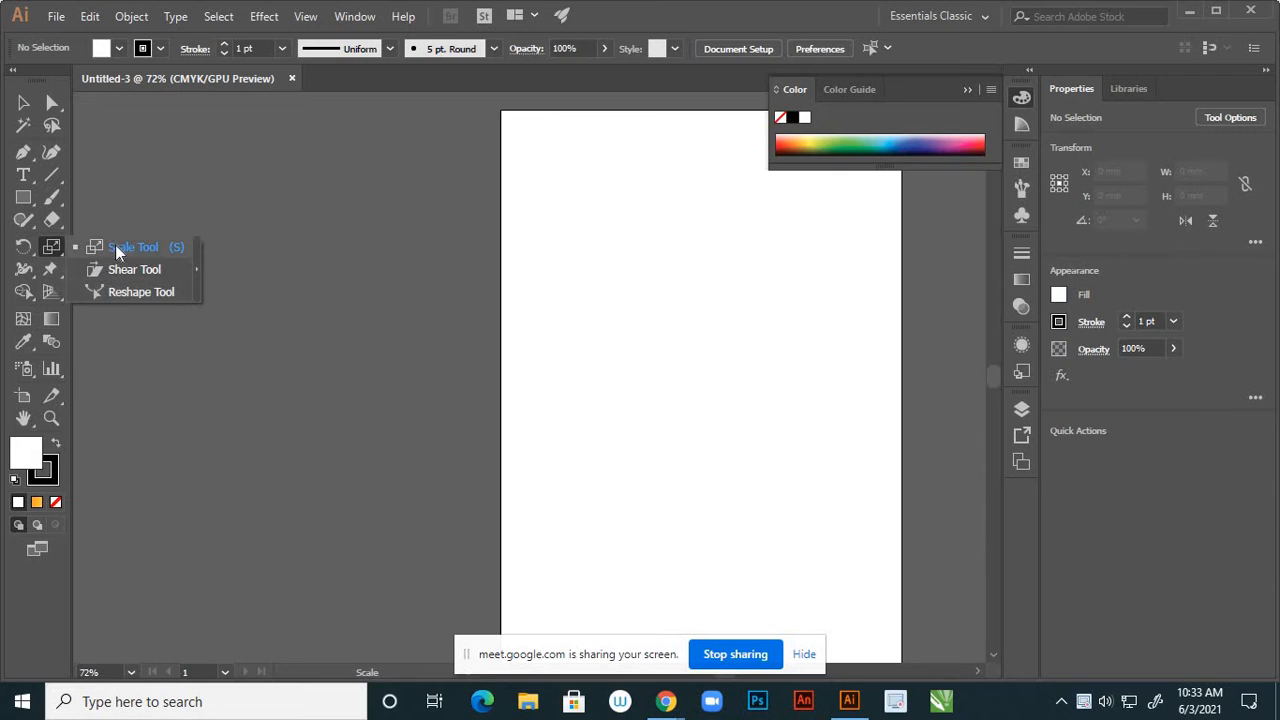
Draw a square about 81 mm per side beside the artboard's left edge and fill it with bright red
{"action": "left_click", "coordinate": [118, 246]}
{"action": "left_click", "coordinate": [17, 200]}
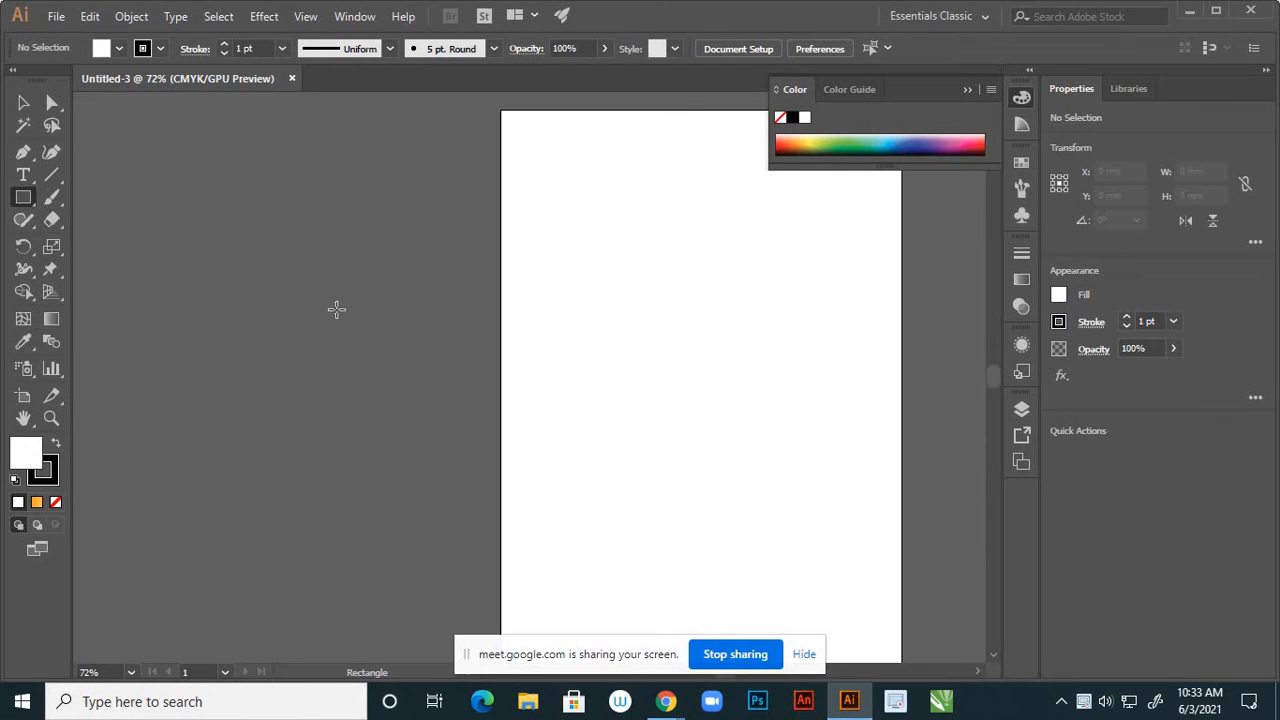
{"action": "left_click_drag", "start_coordinate": [345, 309], "coordinate": [501, 464]}
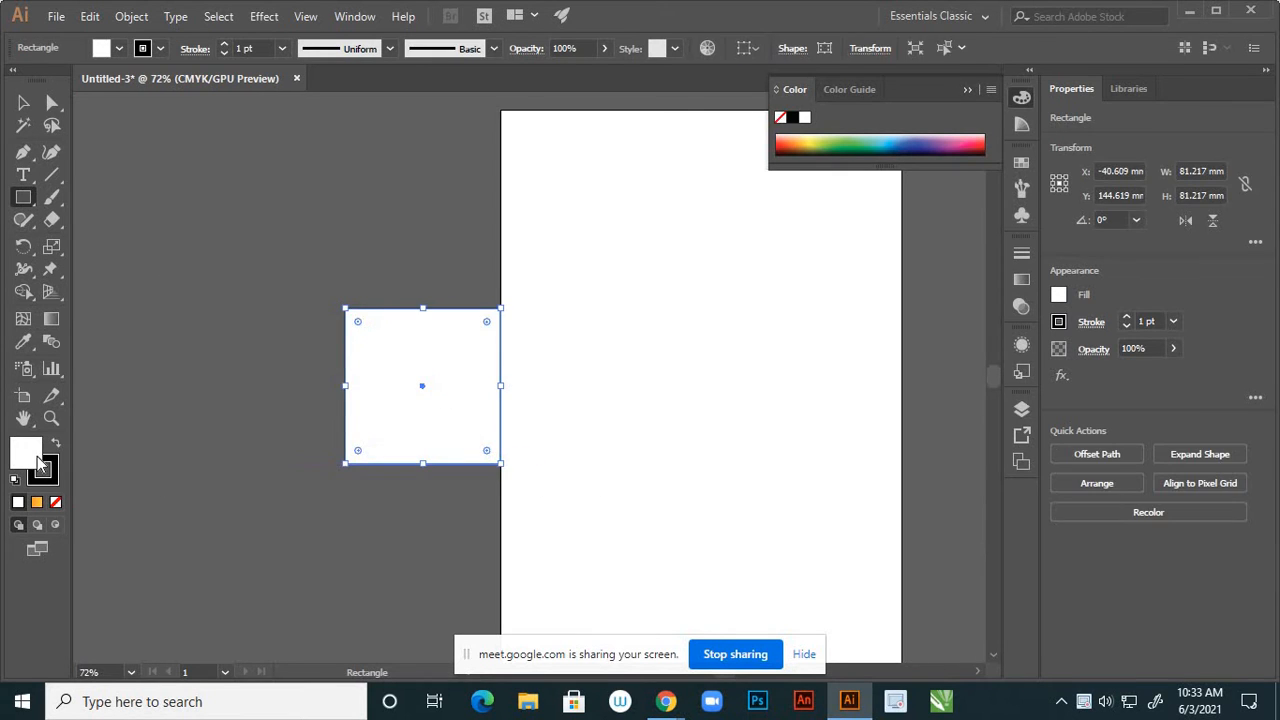
{"action": "double_click", "coordinate": [30, 452]}
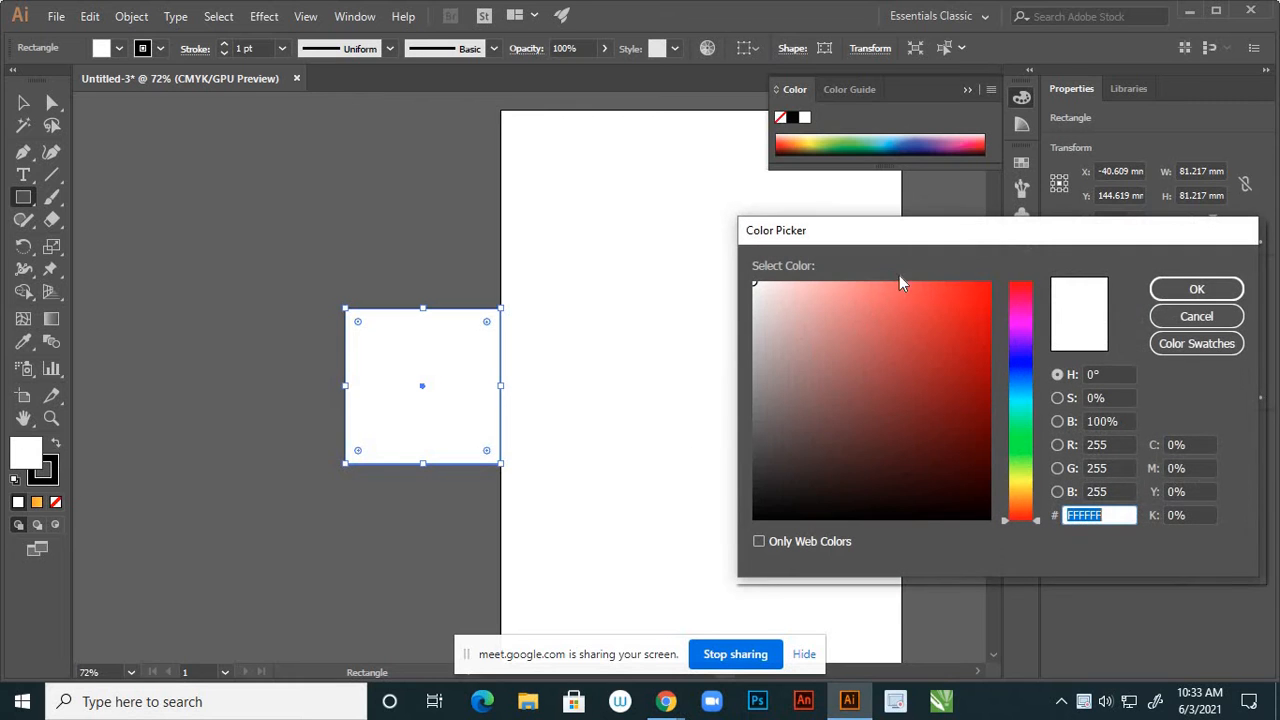
{"action": "left_click", "coordinate": [977, 289]}
{"action": "left_click", "coordinate": [1196, 289]}
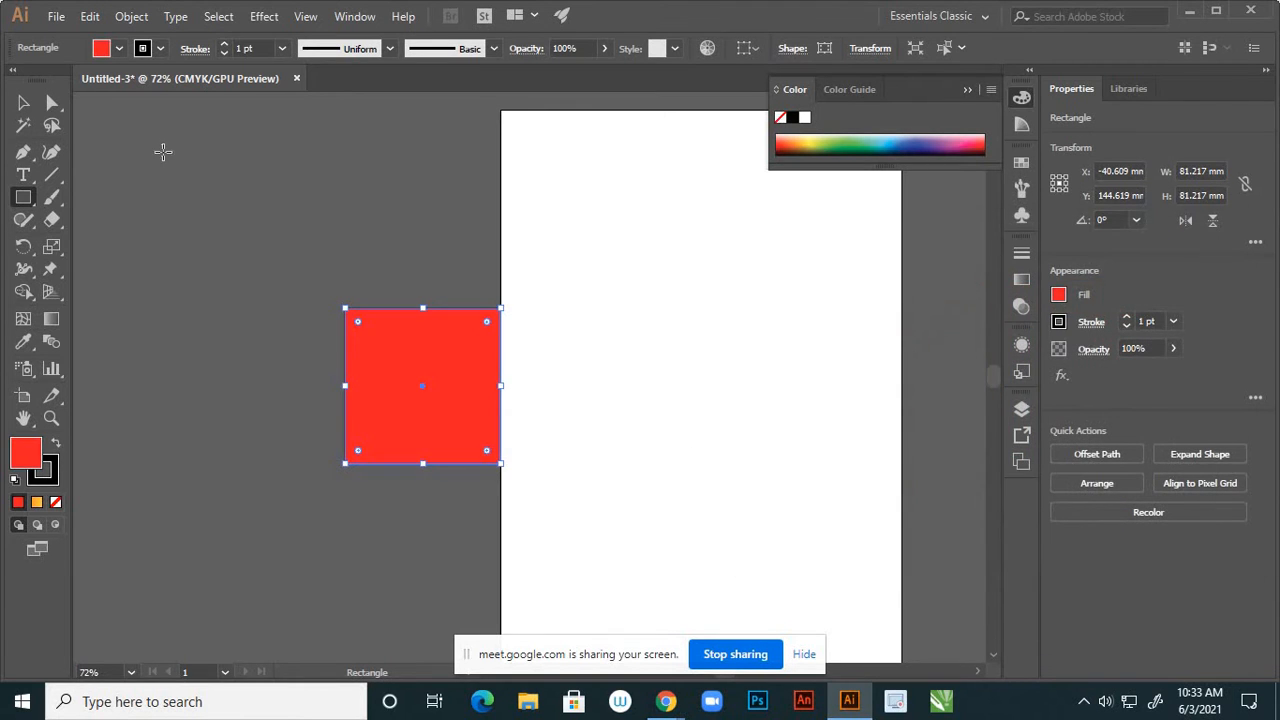
Scale the red square from its centre to about 139 mm wide by 118 mm high
{"action": "left_click", "coordinate": [57, 250]}
{"action": "left_click_drag", "start_coordinate": [59, 249], "coordinate": [118, 246]}
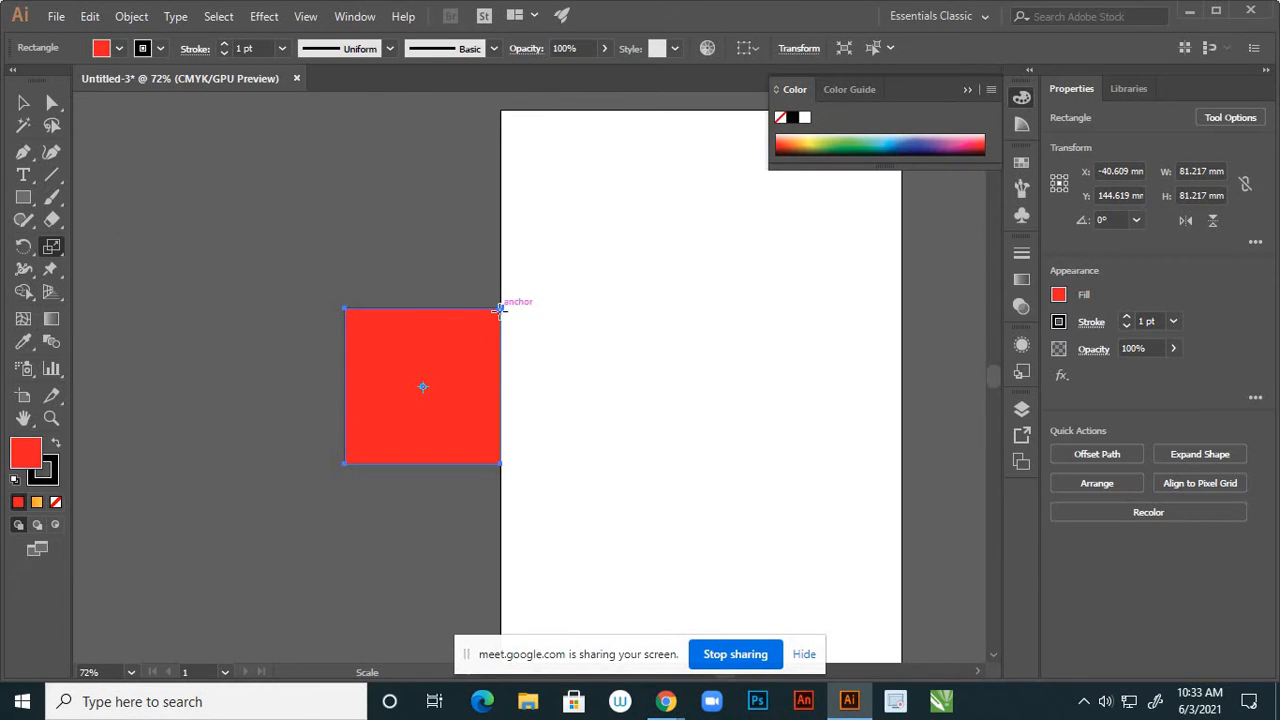
{"action": "mouse_move", "coordinate": [499, 308]}
{"action": "left_mouse_down"}
{"action": "mouse_move", "coordinate": [566, 241]}
{"action": "mouse_move", "coordinate": [564, 285]}
{"action": "mouse_move", "coordinate": [495, 298]}
{"action": "mouse_move", "coordinate": [614, 246]}
{"action": "mouse_move", "coordinate": [556, 273]}
{"action": "left_mouse_up"}
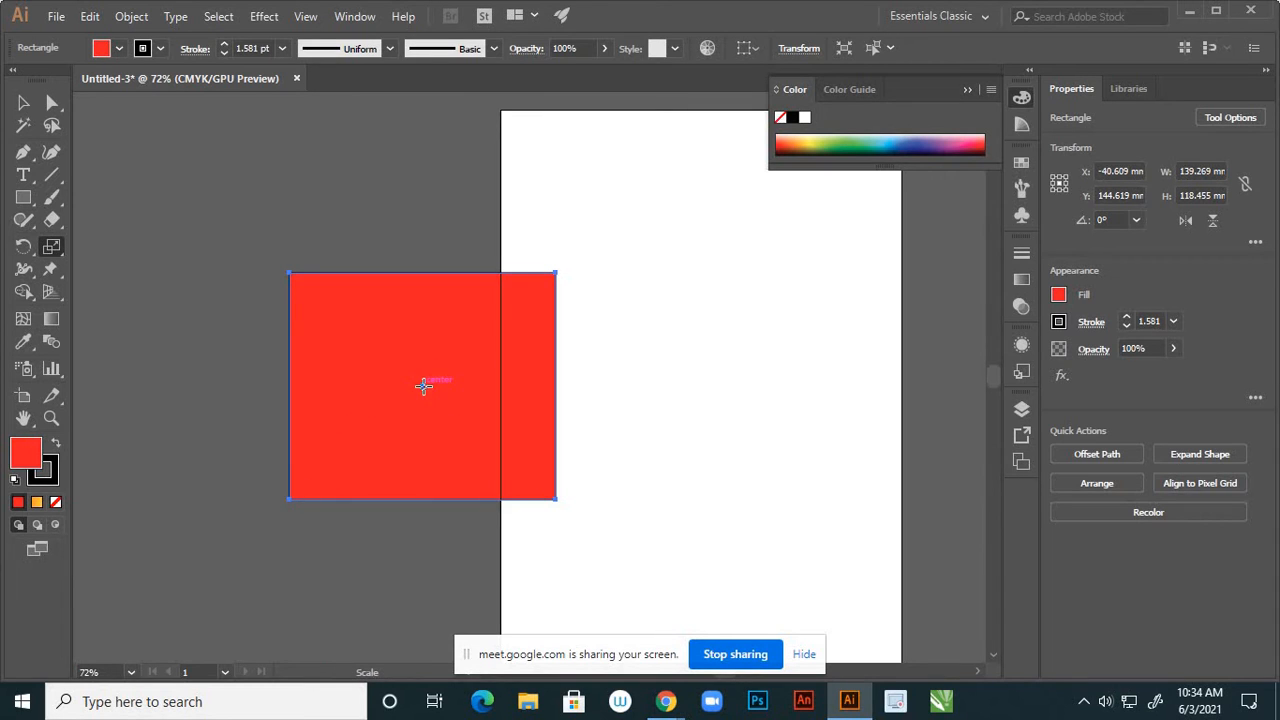
Scale the rectangle from its lower-left corner to about 167 mm wide by 133 mm high
{"action": "left_click", "coordinate": [290, 499]}
{"action": "left_click_drag", "start_coordinate": [556, 276], "coordinate": [608, 246]}
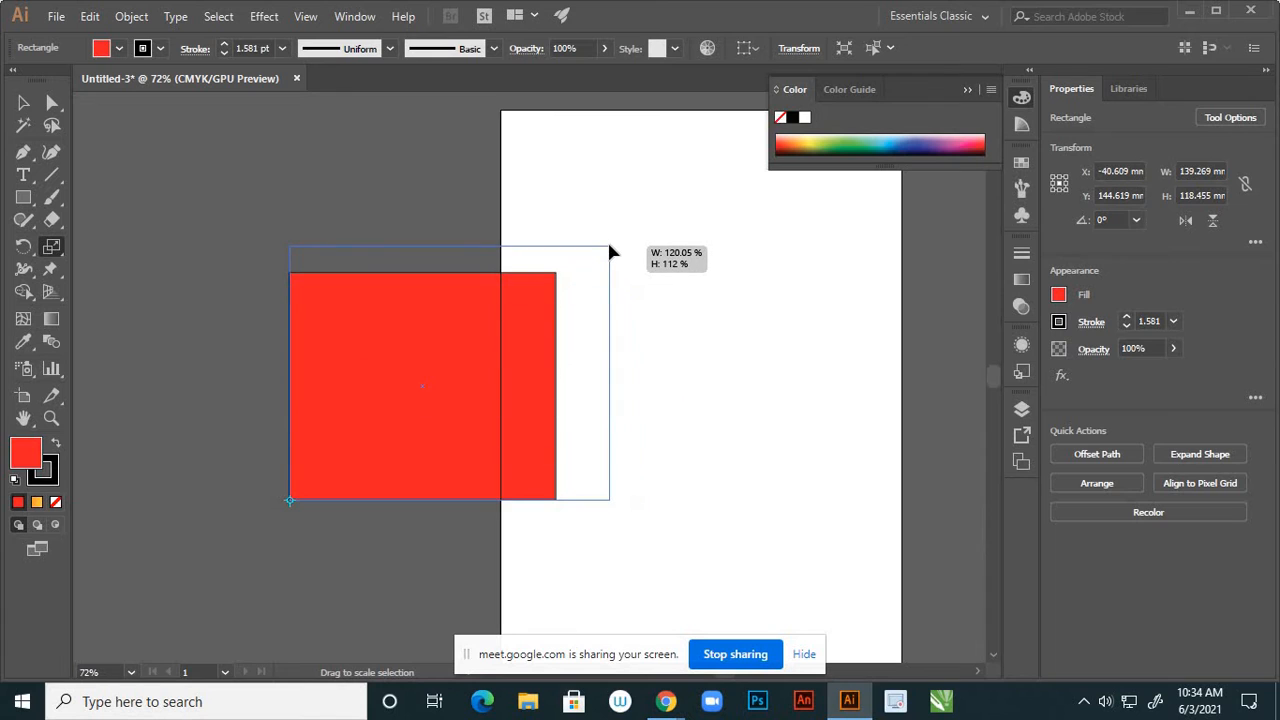
Try shearing the rectangle into a slanted parallelogram about its lower-left corner, and undo the shears and the last scaling
{"action": "left_click", "coordinate": [58, 251]}
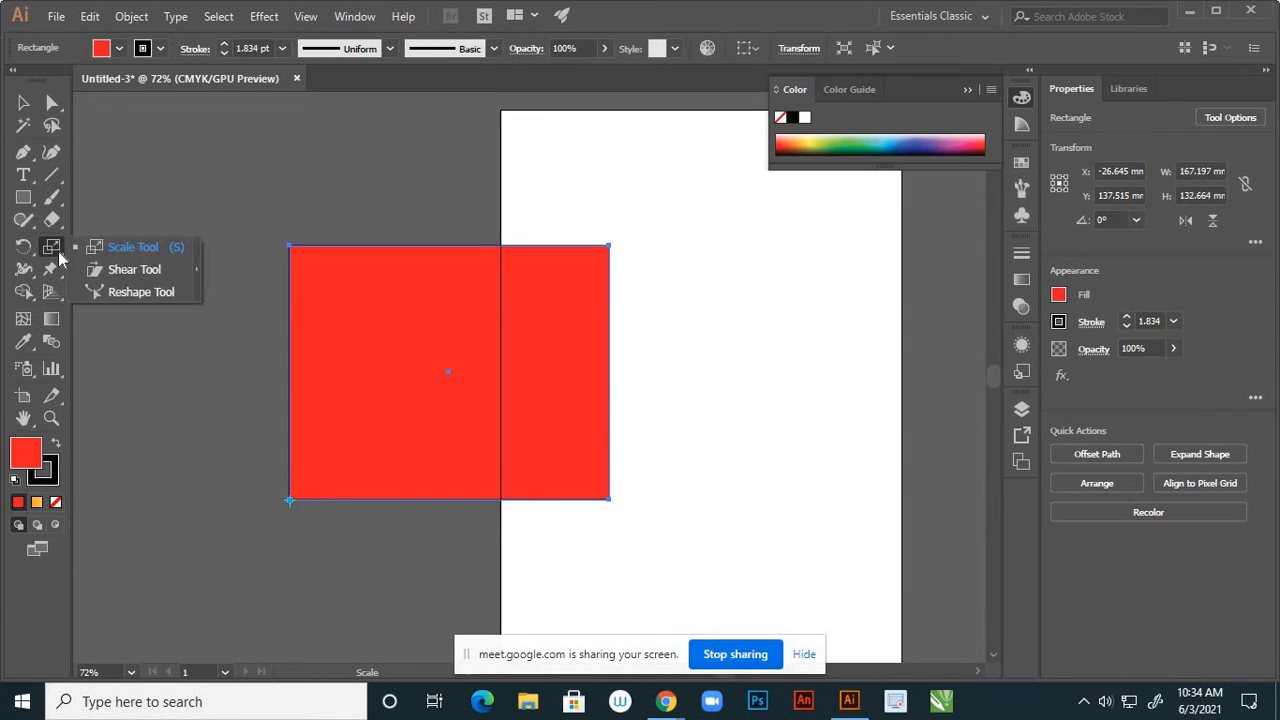
{"action": "left_click", "coordinate": [125, 269]}
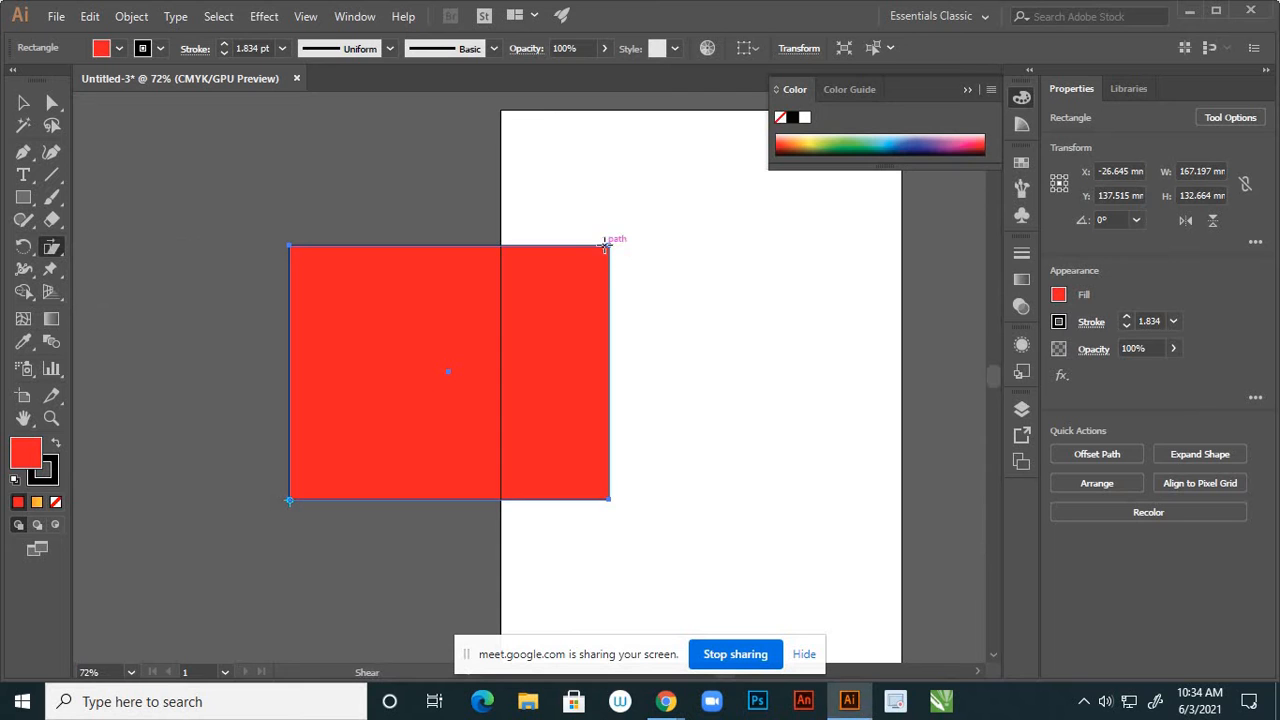
{"action": "left_click_drag", "start_coordinate": [686, 316], "coordinate": [565, 271]}
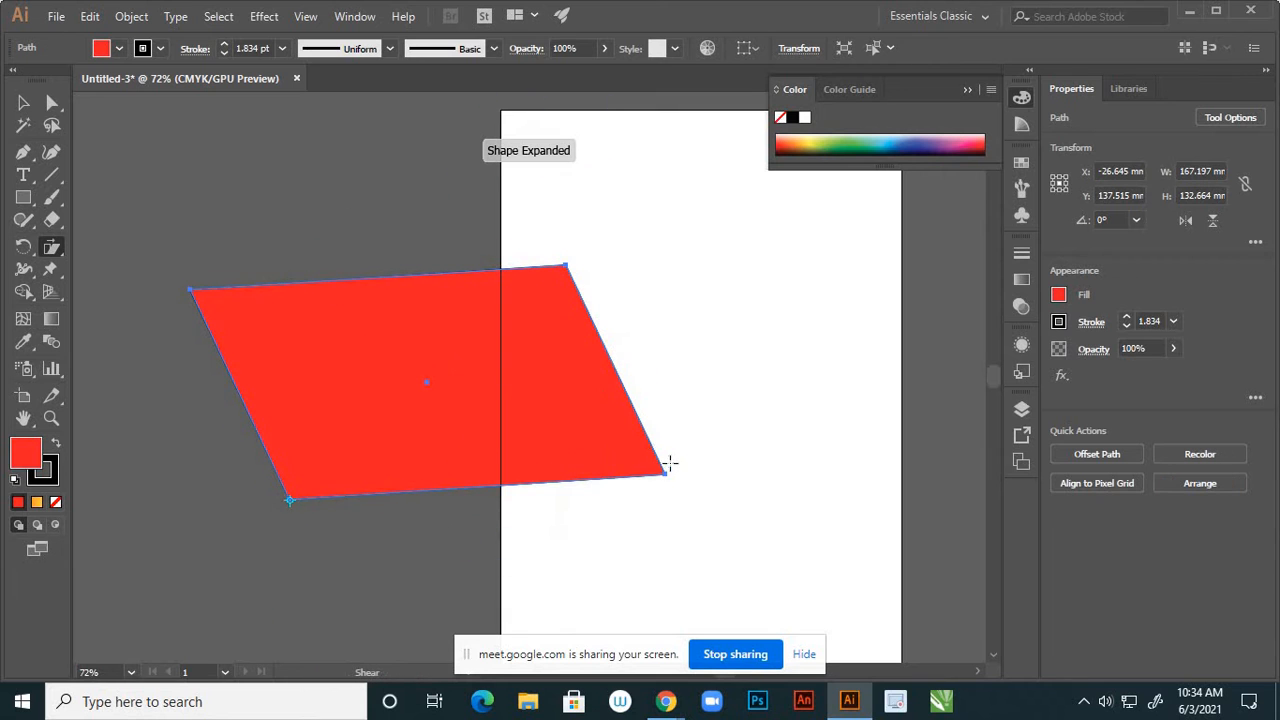
{"action": "left_click_drag", "start_coordinate": [667, 472], "coordinate": [636, 472]}
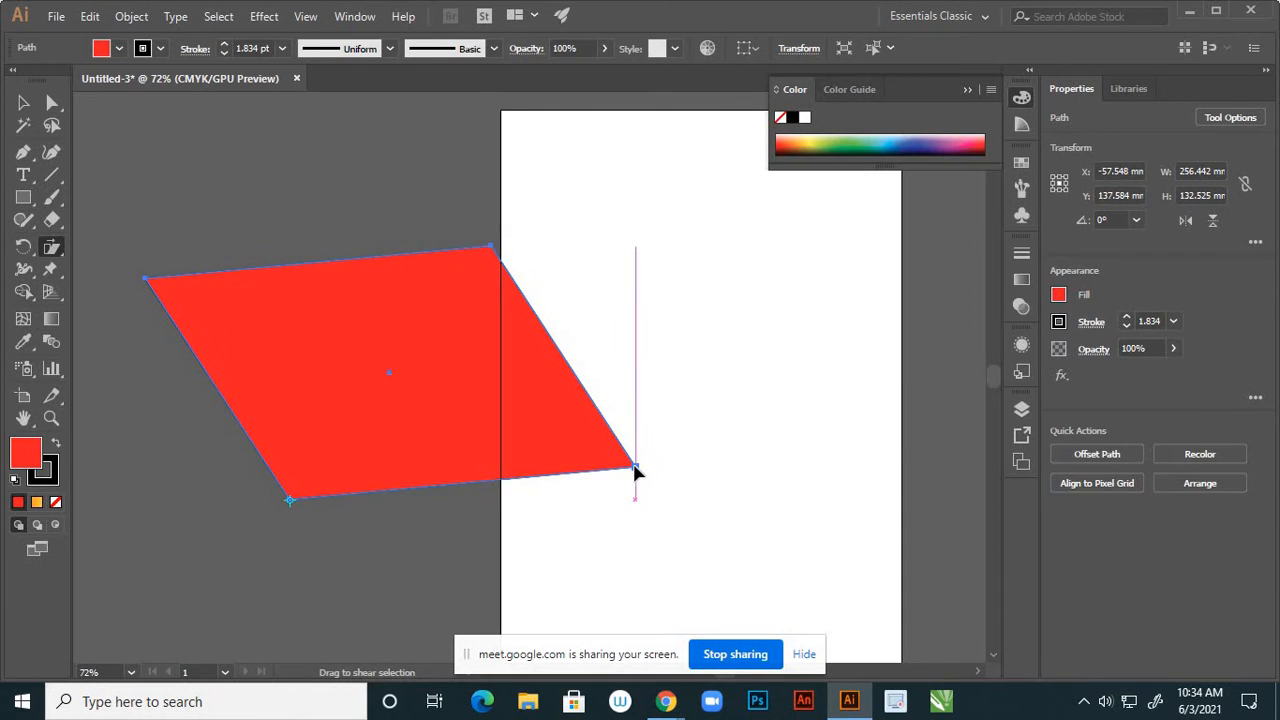
{"action": "key", "text": "ctrl+z"}
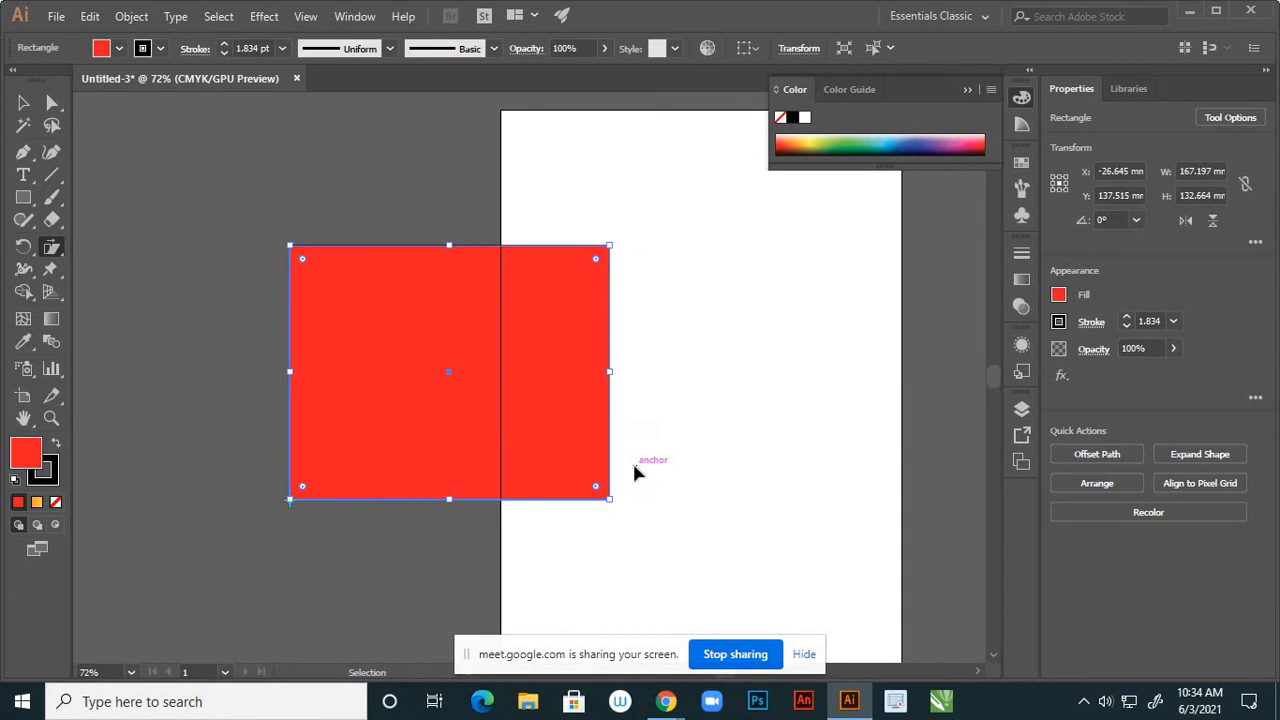
Move the red rectangle fully onto the artboard
{"action": "left_click", "coordinate": [55, 252]}
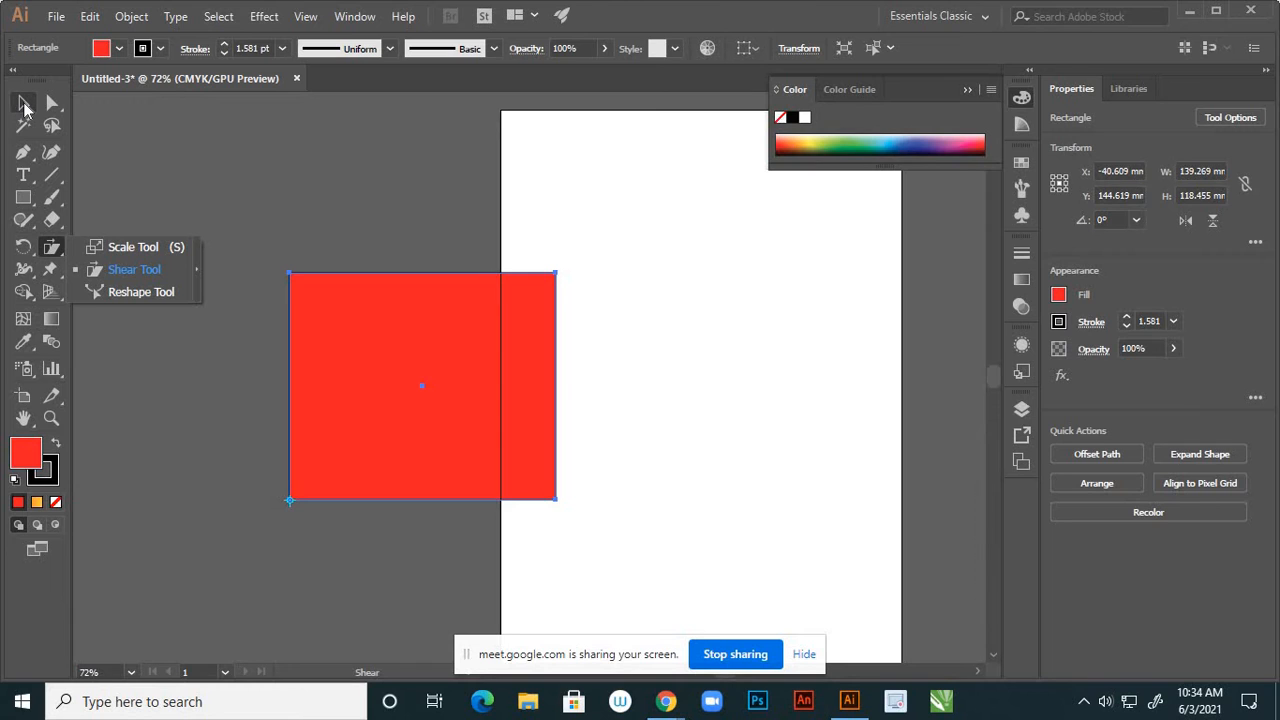
{"action": "left_click", "coordinate": [135, 292]}
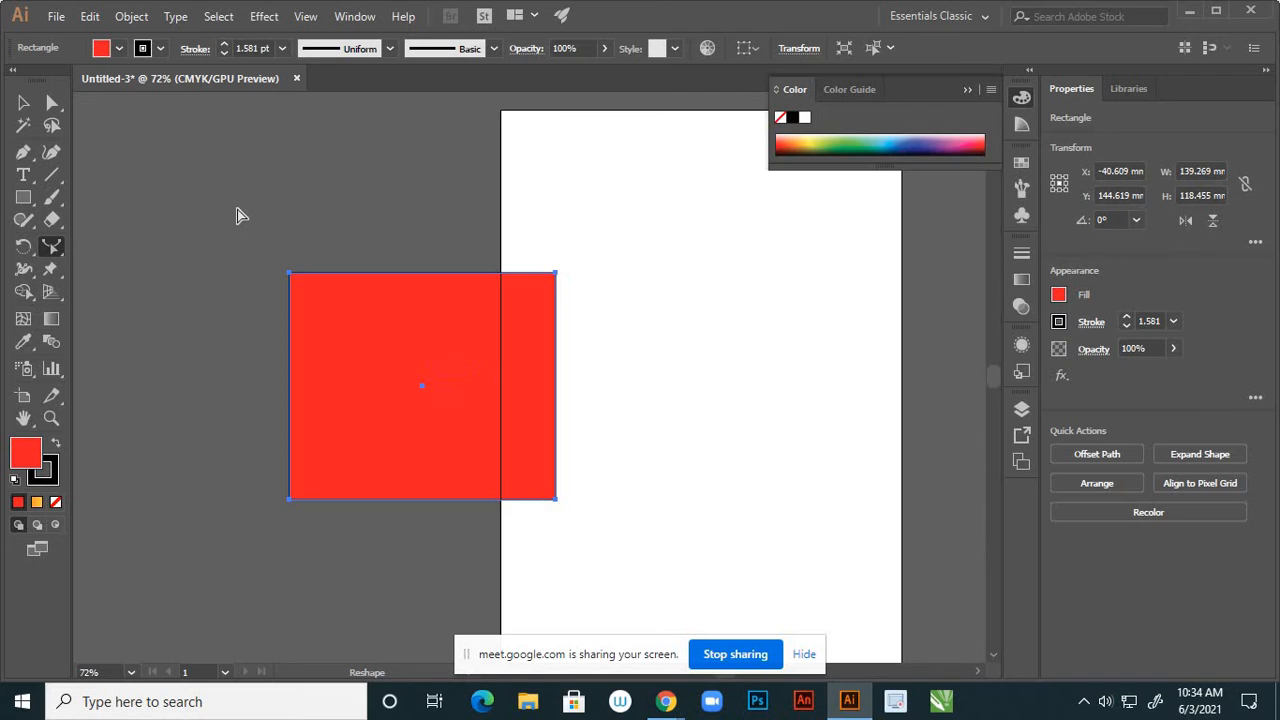
{"action": "left_click", "coordinate": [23, 103]}
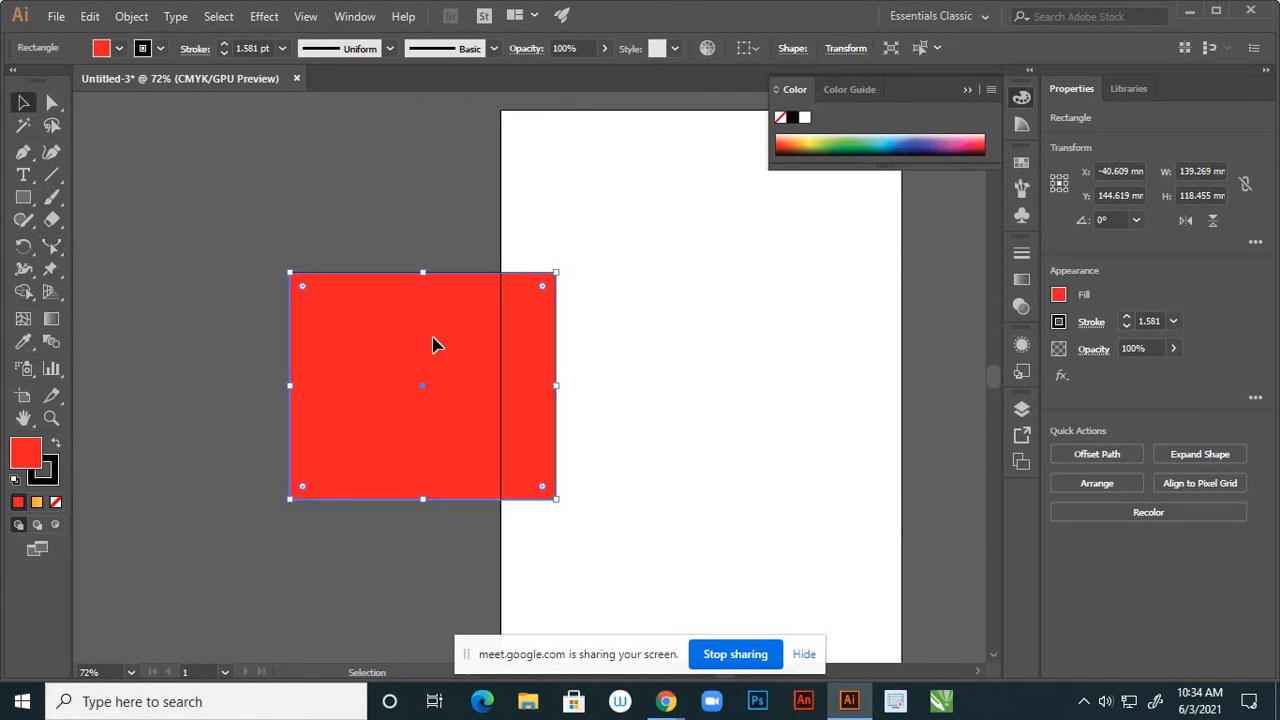
{"action": "left_click_drag", "start_coordinate": [434, 343], "coordinate": [665, 330]}
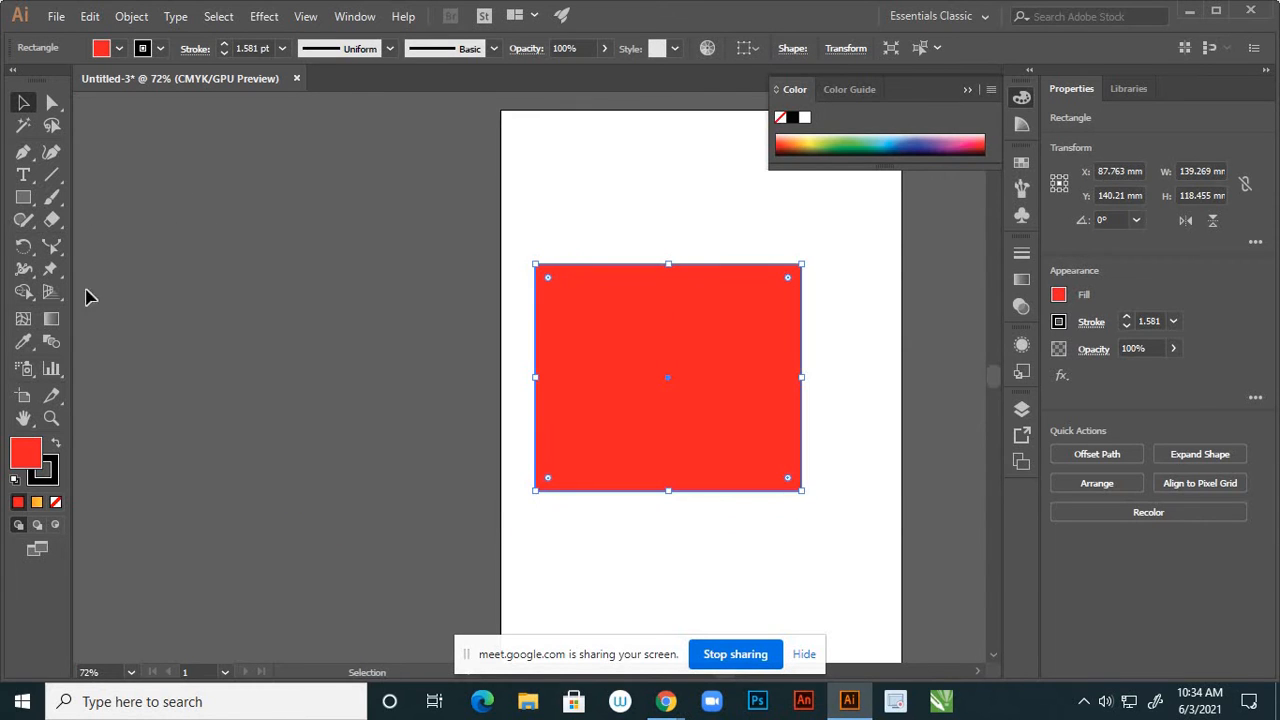
Use the Reshape tool to add an anchor point midway along the rectangle's bottom edge and shift the shape slightly down
{"action": "left_click", "coordinate": [56, 248]}
{"action": "left_click_drag", "start_coordinate": [58, 249], "coordinate": [132, 295]}
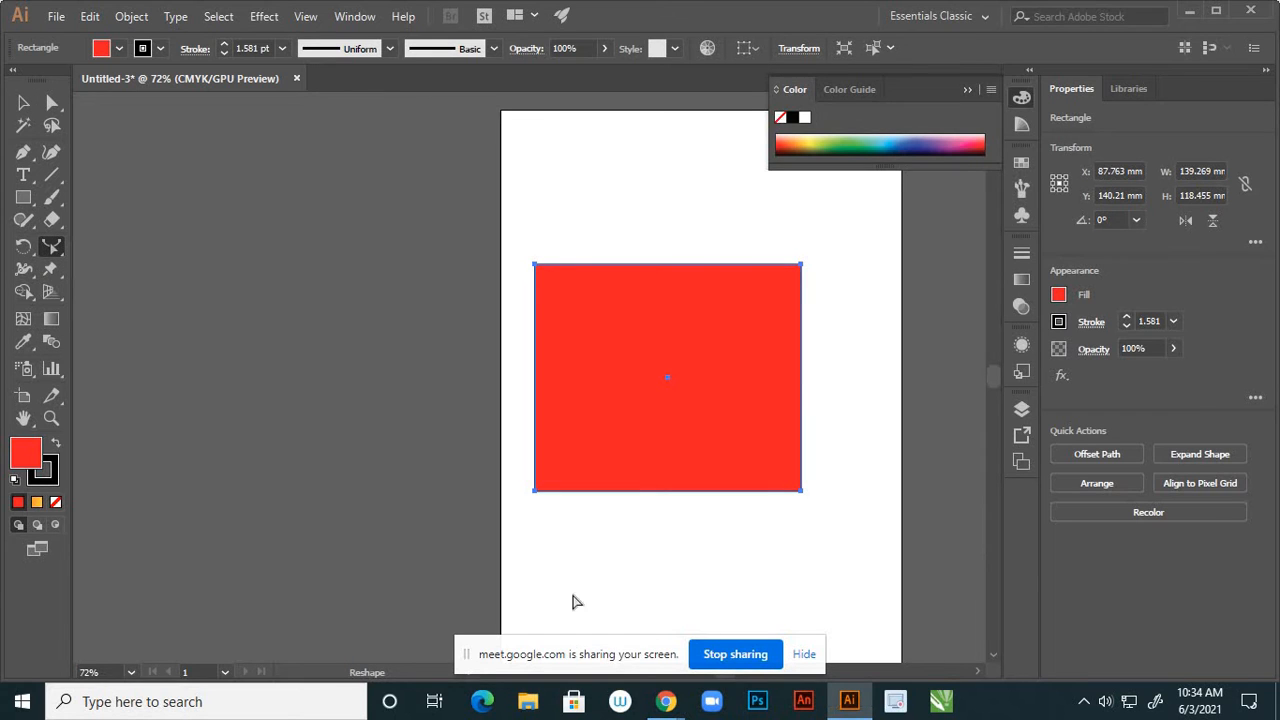
{"action": "left_click", "coordinate": [675, 491]}
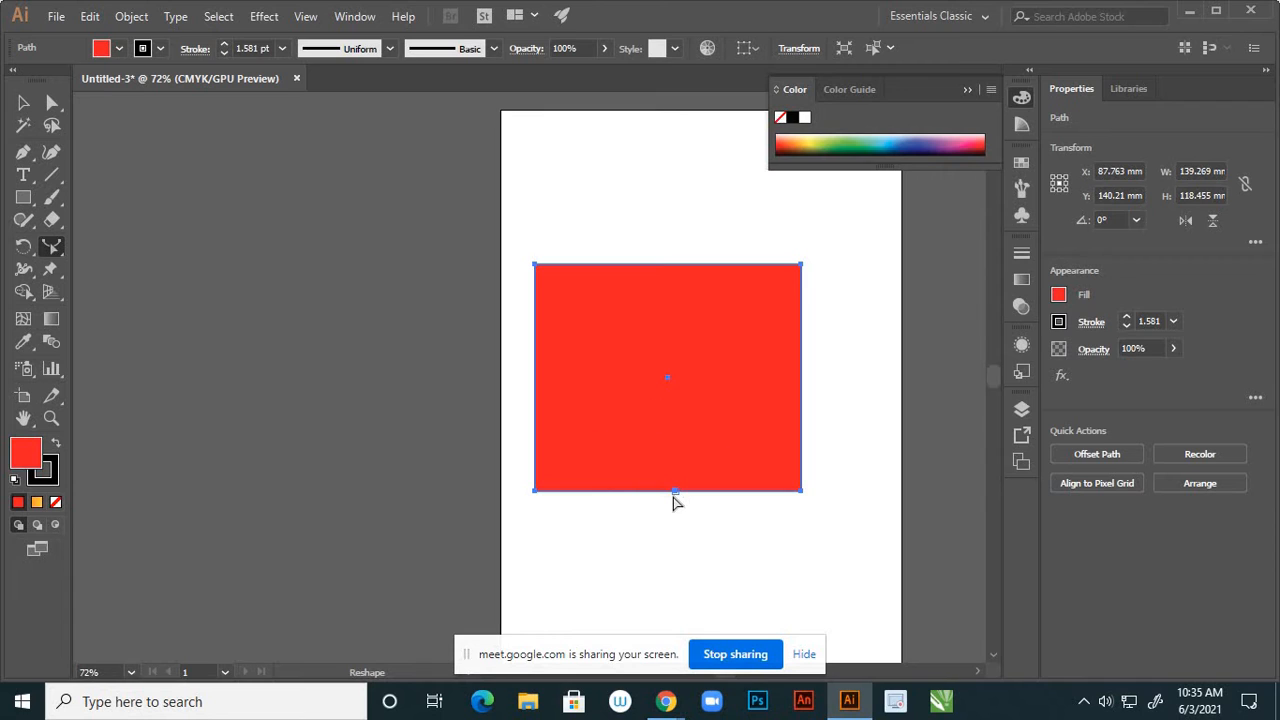
{"action": "mouse_move", "coordinate": [676, 493]}
{"action": "left_mouse_down"}
{"action": "mouse_move", "coordinate": [674, 536]}
{"action": "mouse_move", "coordinate": [675, 509]}
{"action": "left_mouse_up"}
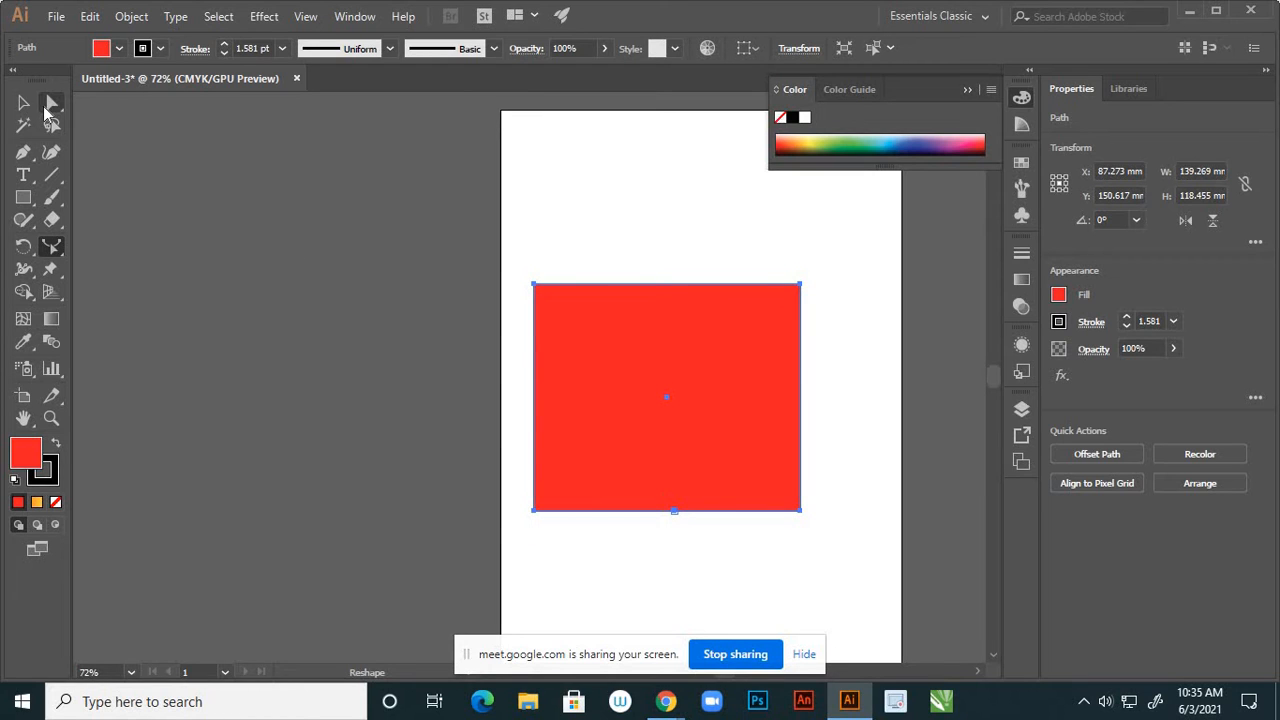
Pull the bottom edge's middle anchor point upward into an arch and bend its two handles separately to form a wavy edge
{"action": "left_click_drag", "start_coordinate": [48, 108], "coordinate": [147, 110]}
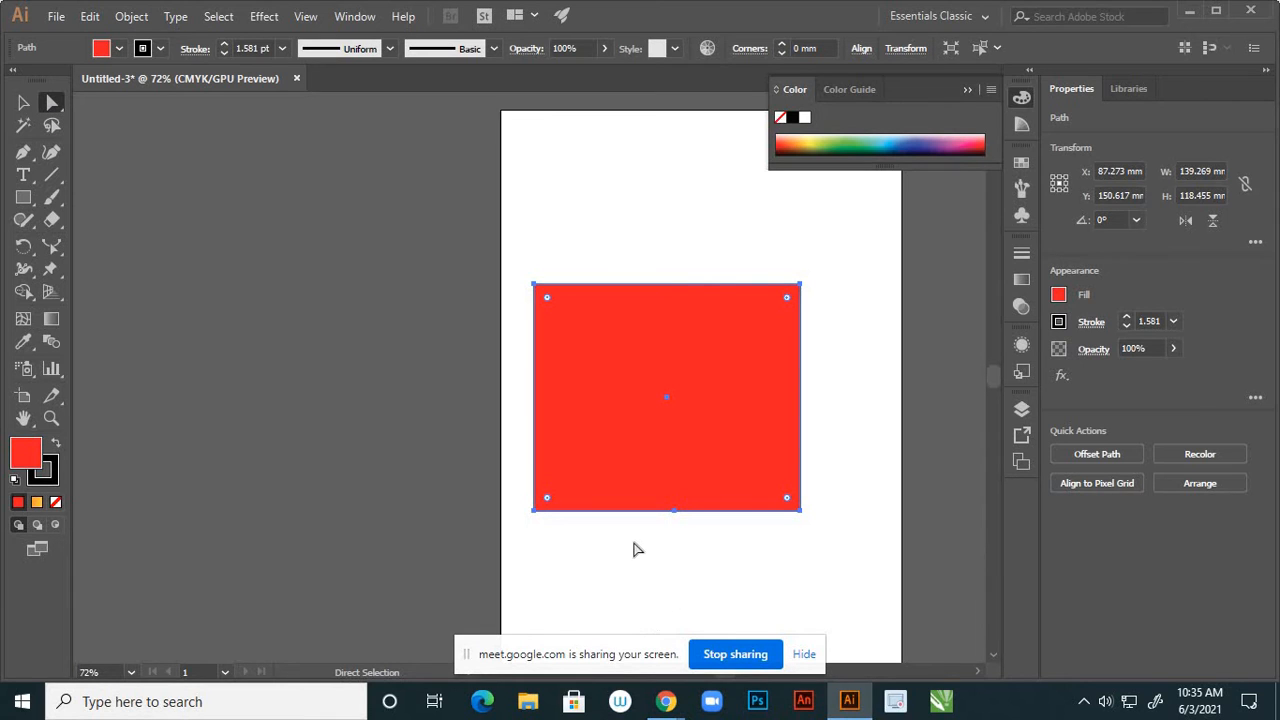
{"action": "left_click_drag", "start_coordinate": [634, 545], "coordinate": [708, 471]}
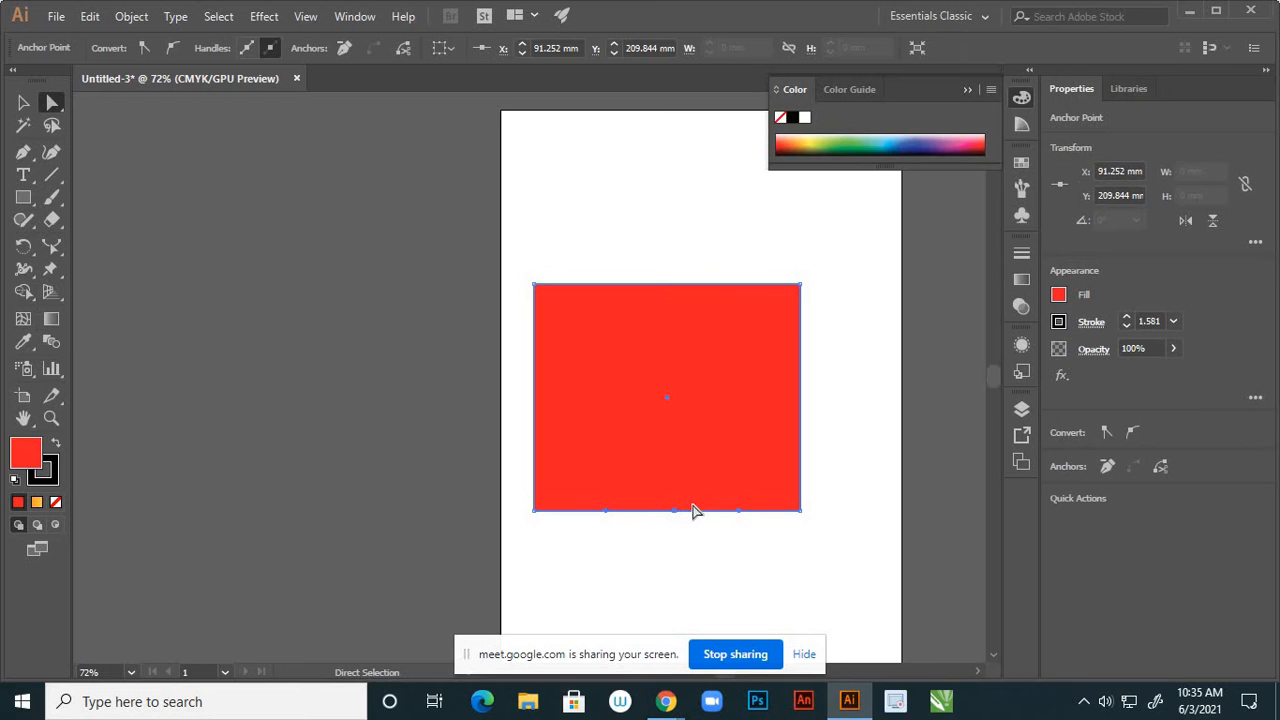
{"action": "left_click_drag", "start_coordinate": [674, 513], "coordinate": [670, 428]}
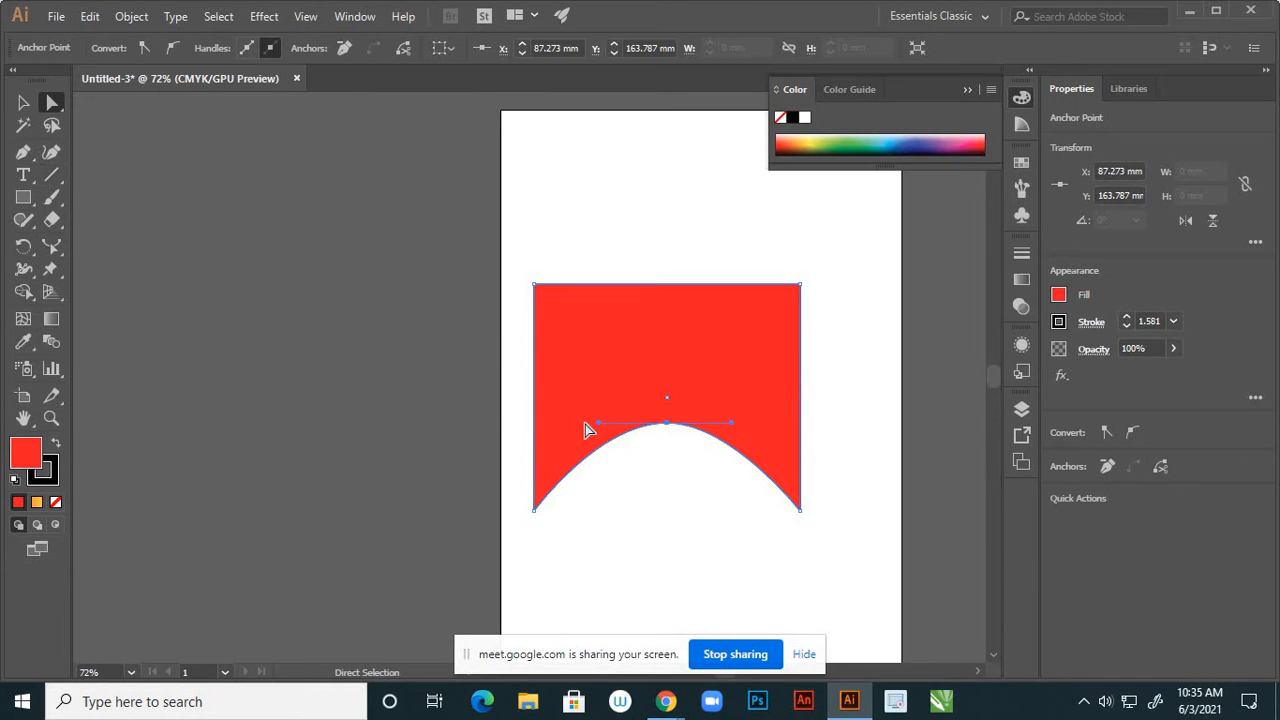
{"action": "left_click_drag", "start_coordinate": [733, 425], "coordinate": [697, 540]}
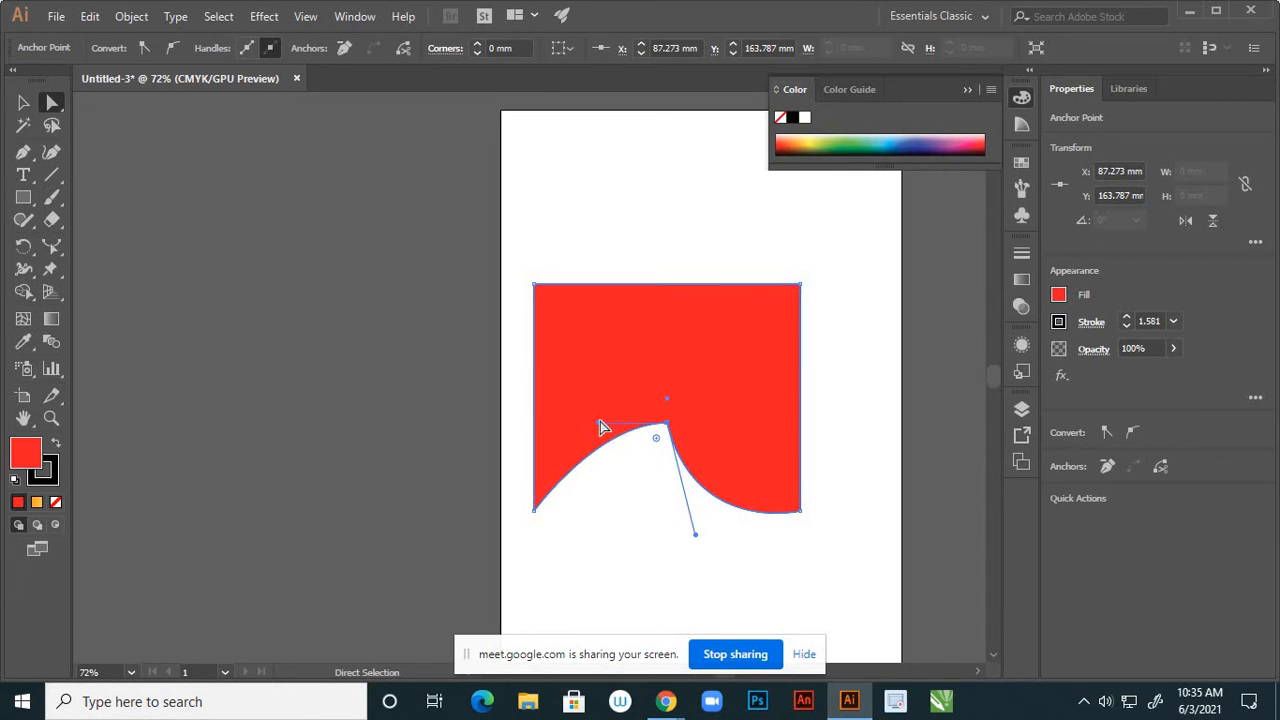
{"action": "left_click_drag", "start_coordinate": [598, 424], "coordinate": [566, 343]}
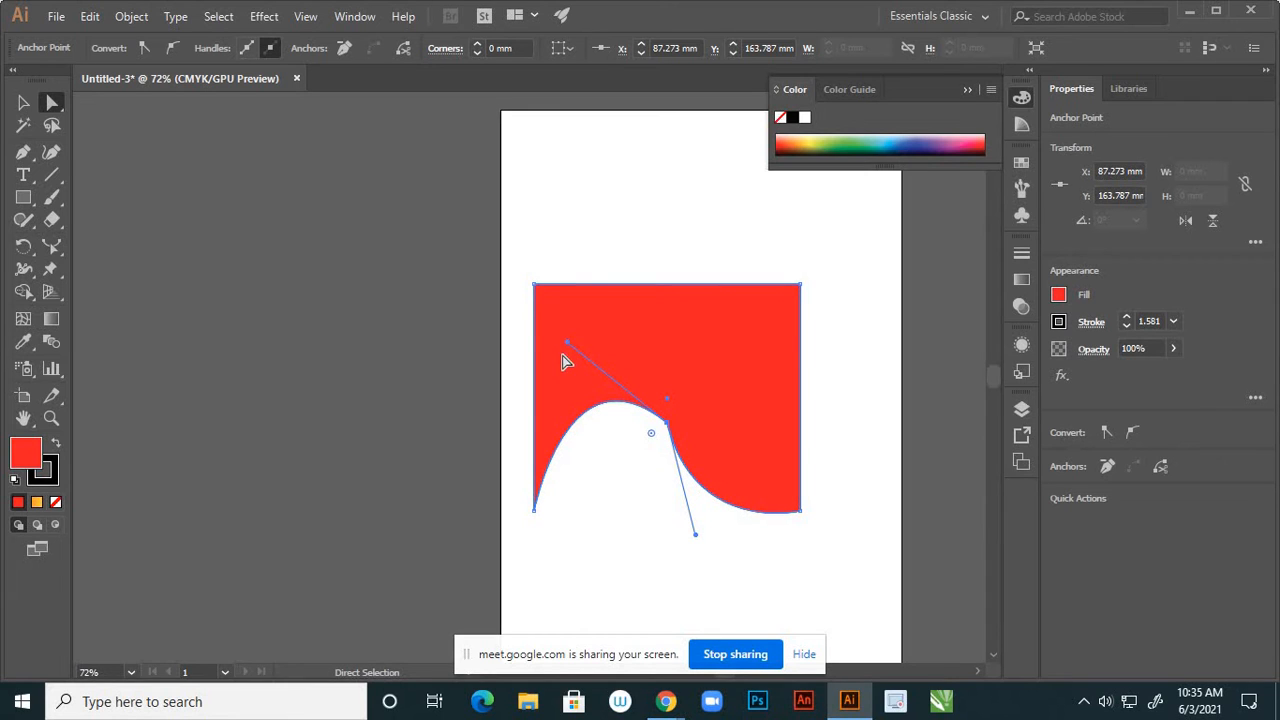
Add an anchor point midway along the shape's right edge with Reshape and pull it inward to curve that edge
{"action": "left_click", "coordinate": [58, 250]}
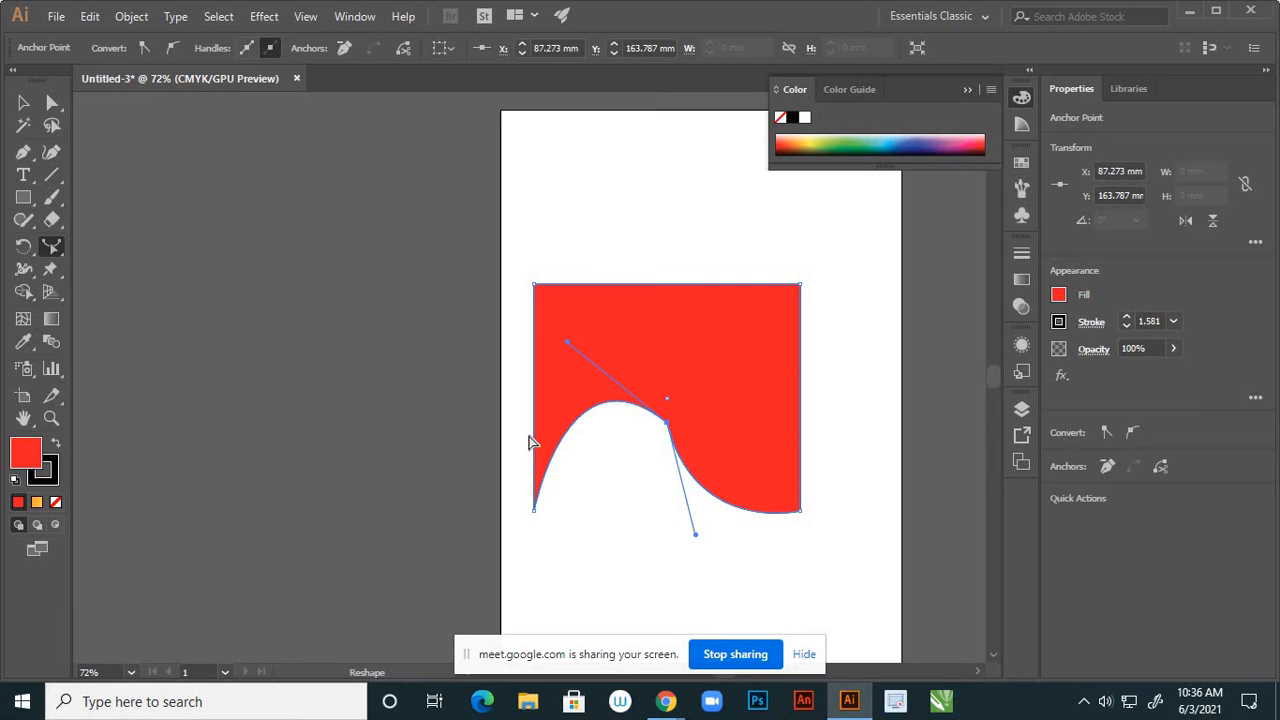
{"action": "left_click", "coordinate": [801, 391]}
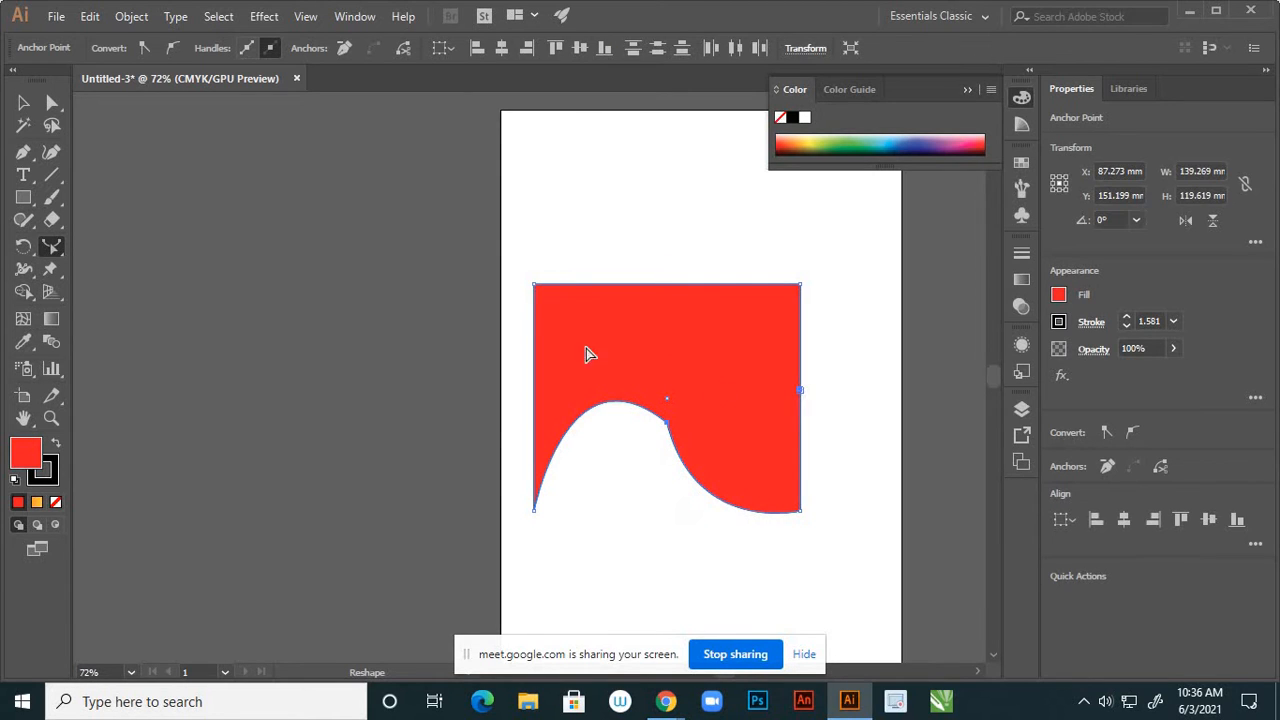
{"action": "left_click", "coordinate": [55, 104]}
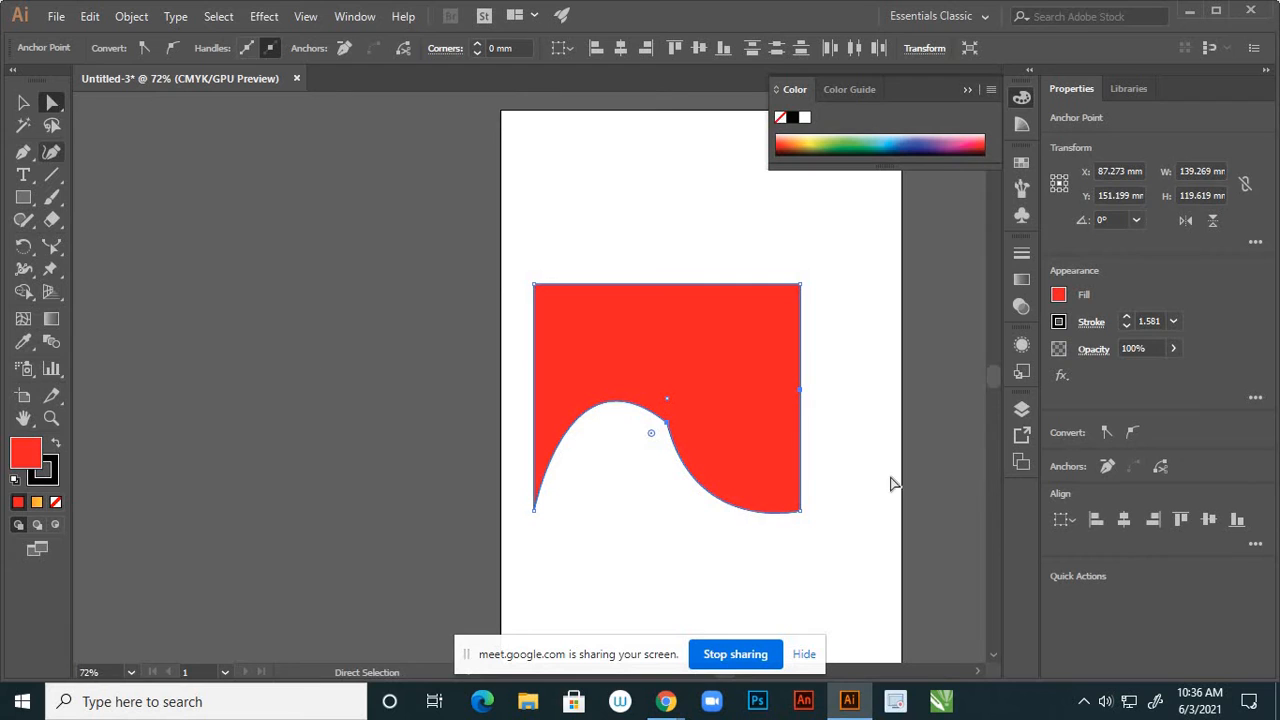
{"action": "left_click", "coordinate": [801, 393]}
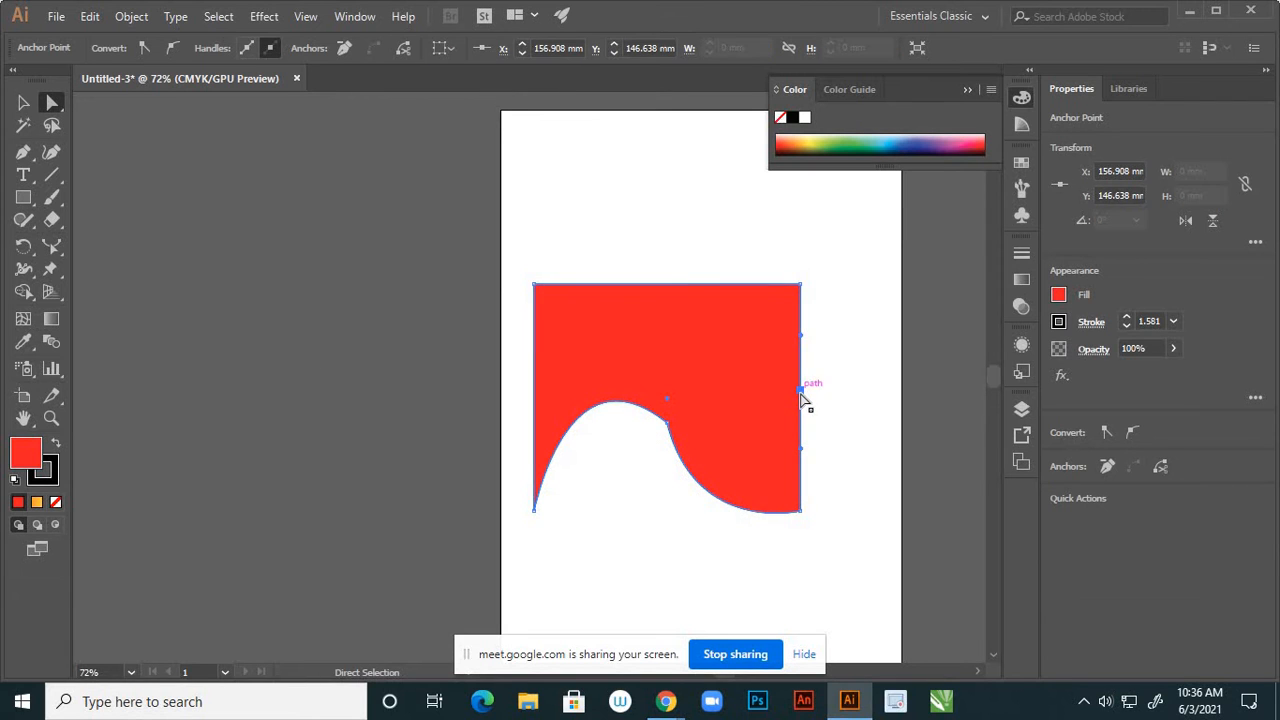
{"action": "left_click_drag", "start_coordinate": [802, 394], "coordinate": [755, 391]}
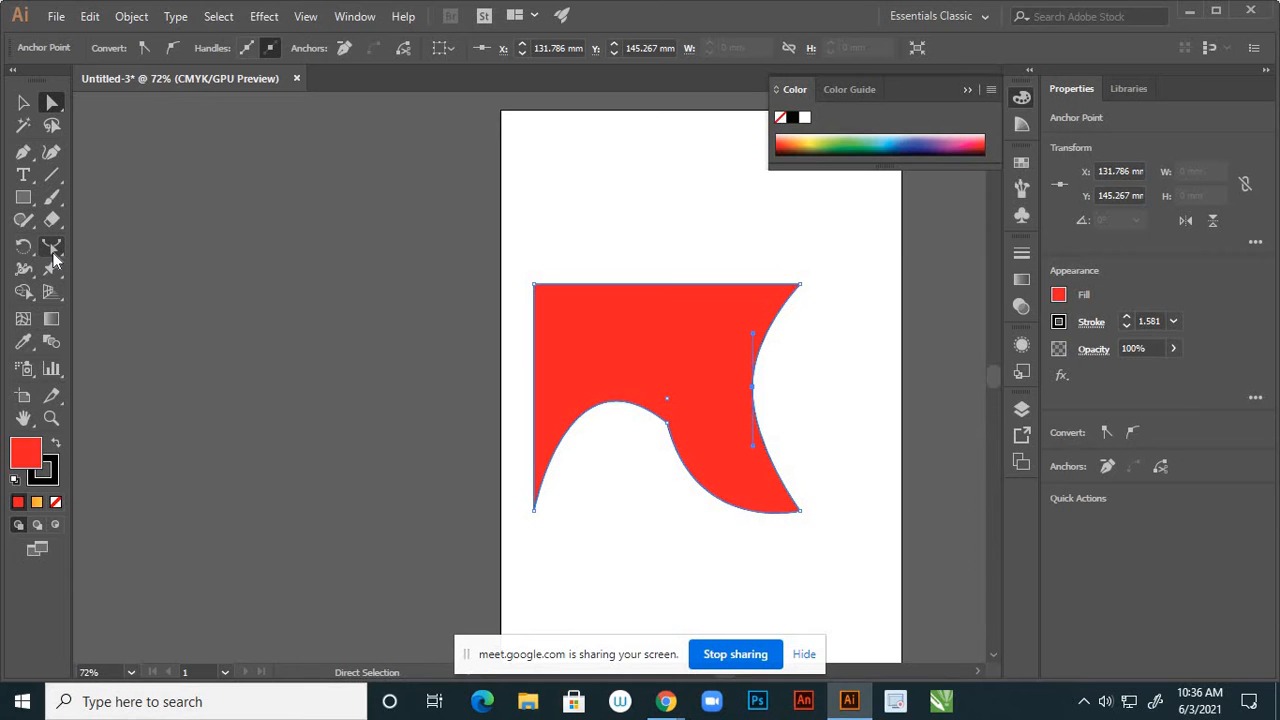
Switch to the Google Meet call in Chrome, admit the waiting participant, and return to Illustrator
{"action": "mouse_move", "coordinate": [672, 705]}
{"action": "left_click", "coordinate": [659, 676]}
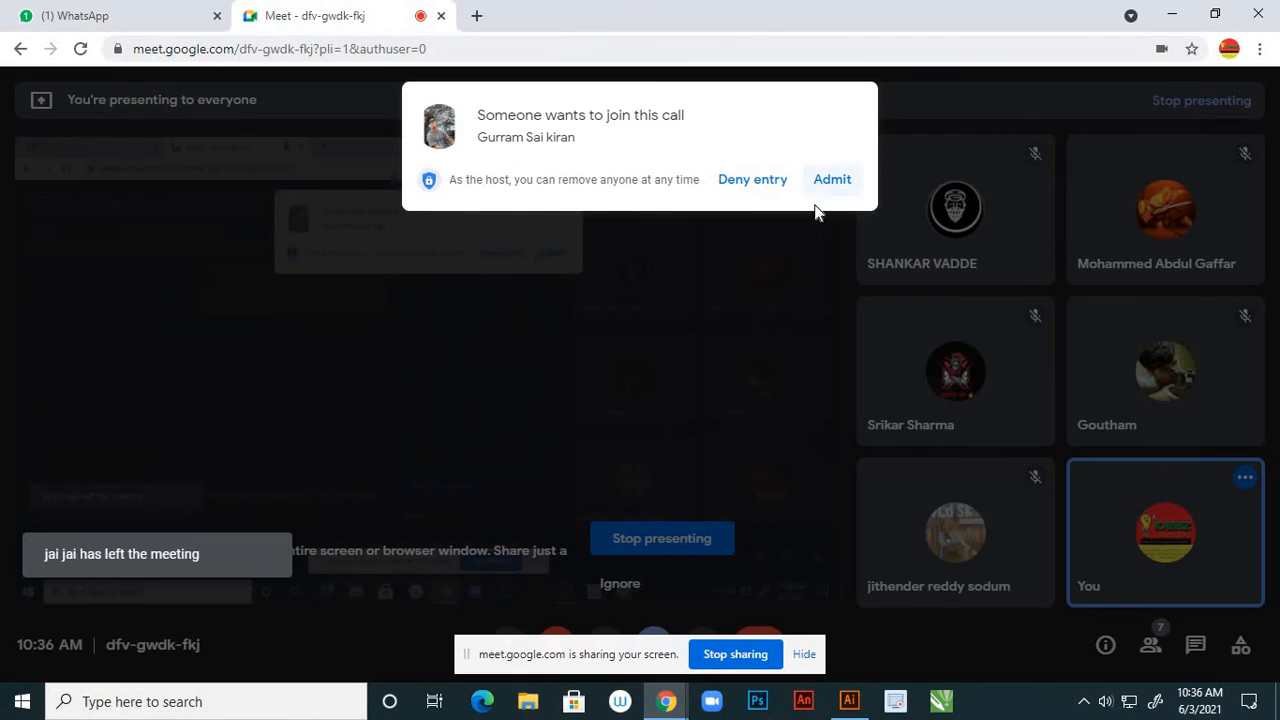
{"action": "left_click", "coordinate": [833, 184]}
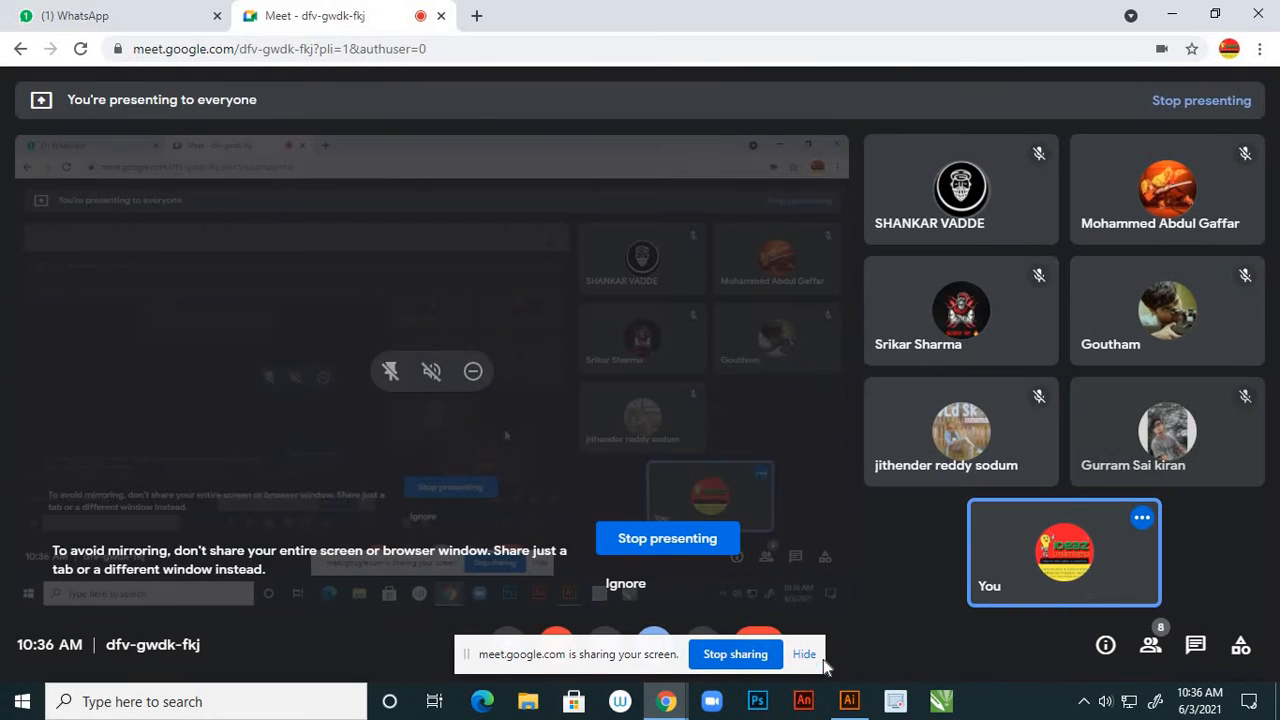
{"action": "left_click", "coordinate": [849, 701]}
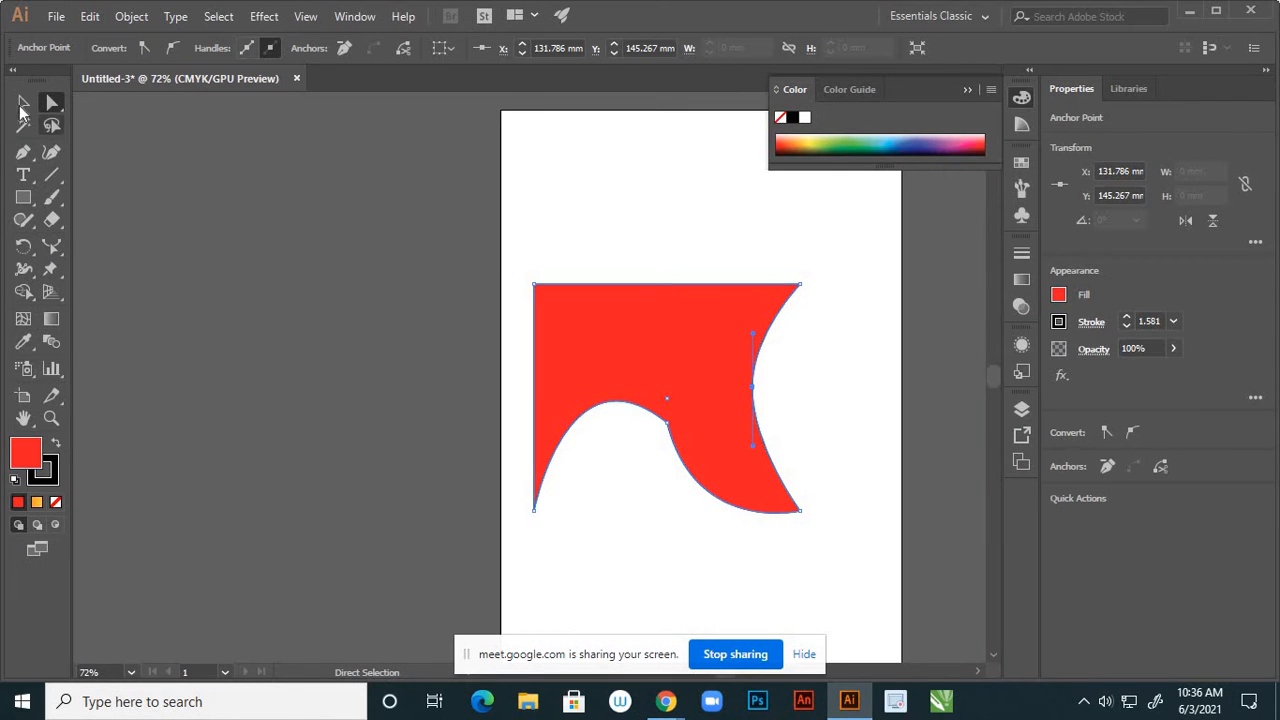
Move the reshaped red shape off the artboard to the empty area at its upper left
{"action": "left_click", "coordinate": [21, 104]}
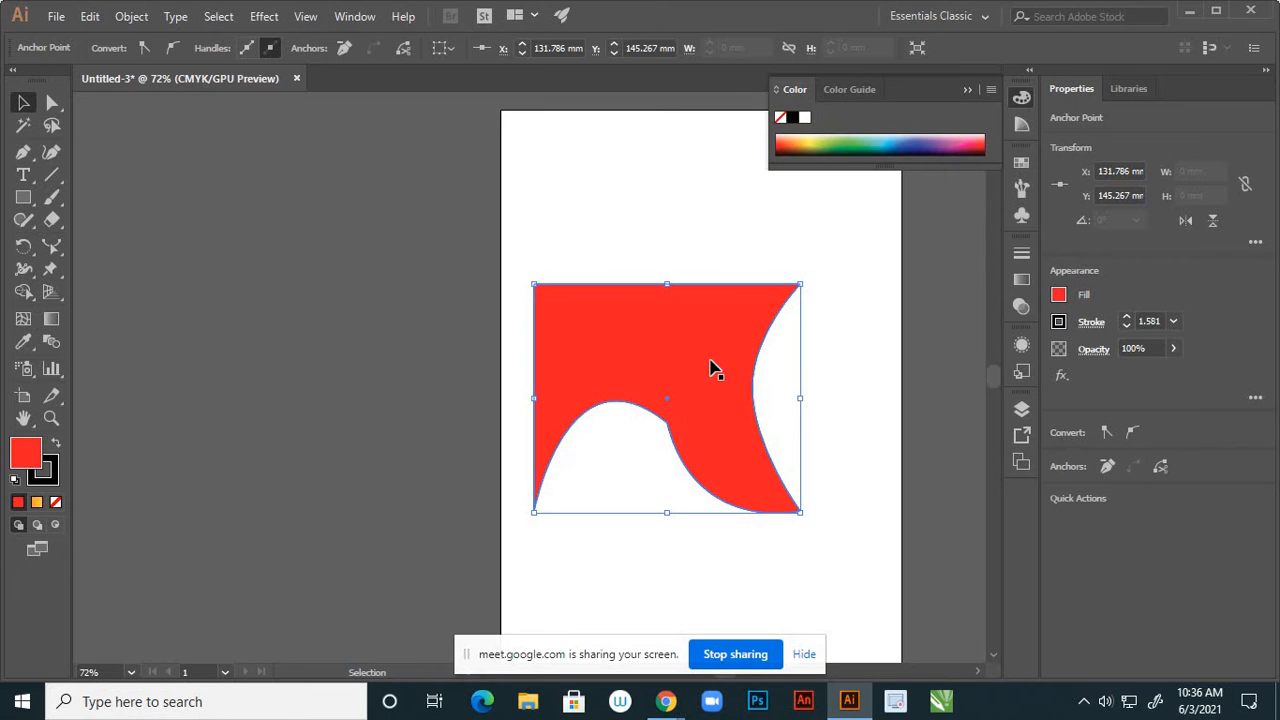
{"action": "left_click_drag", "start_coordinate": [711, 368], "coordinate": [268, 212]}
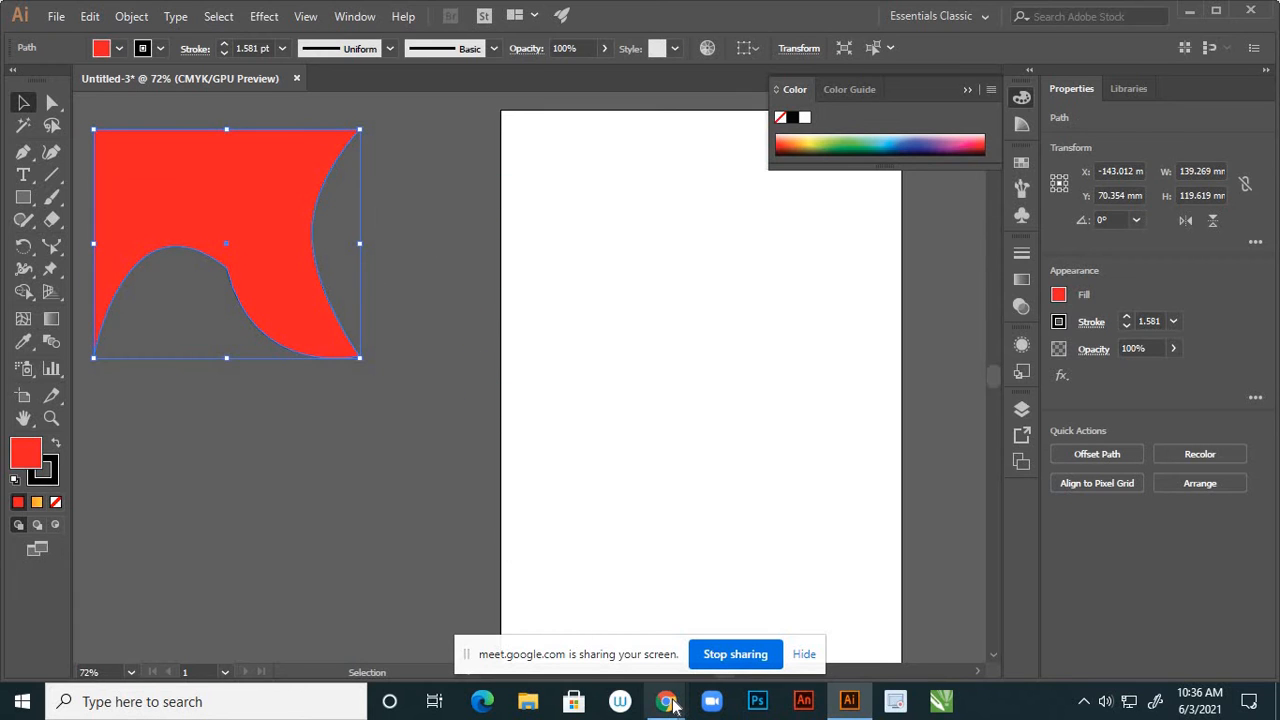
Switch to the Google Meet call in Chrome, admit the participant asking to join, and return to Illustrator
{"action": "mouse_move", "coordinate": [665, 701]}
{"action": "left_click", "coordinate": [605, 655]}
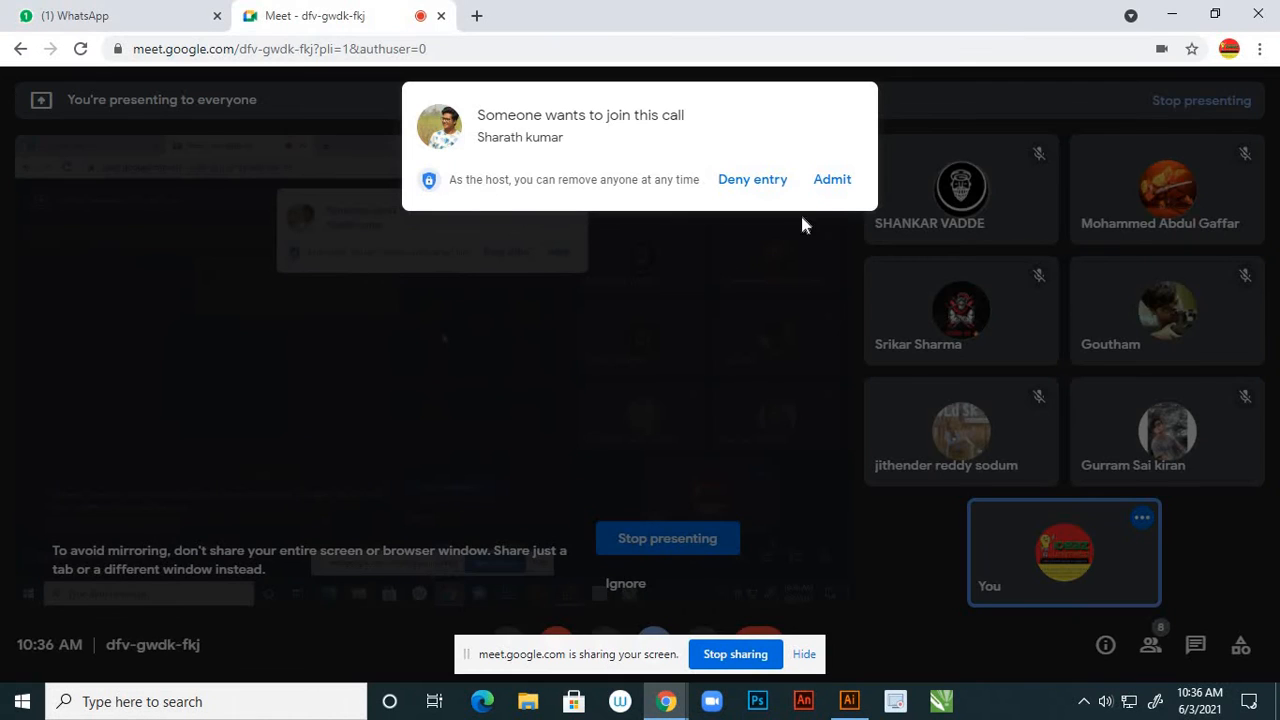
{"action": "left_click", "coordinate": [832, 188]}
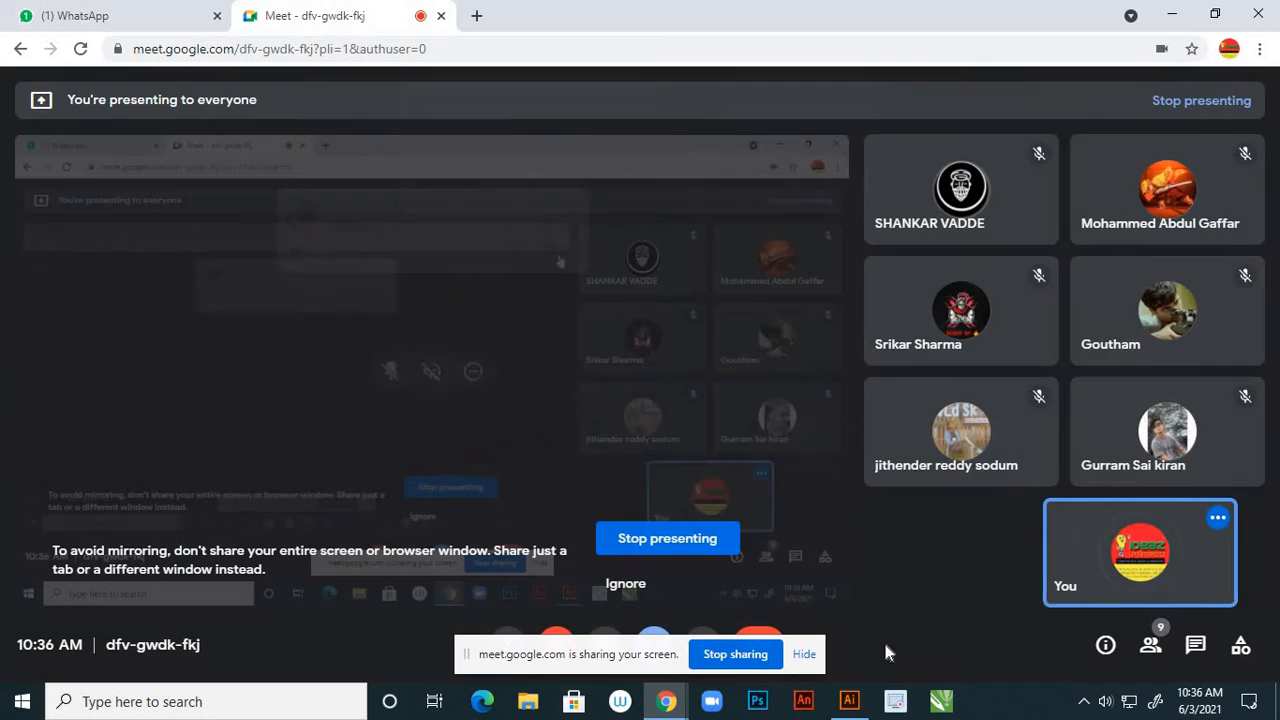
{"action": "left_click", "coordinate": [849, 701]}
Shift the reshaped red shape slightly closer to the artboard and show the Width tool's group of distortion tools
{"action": "left_click_drag", "start_coordinate": [213, 168], "coordinate": [247, 168]}
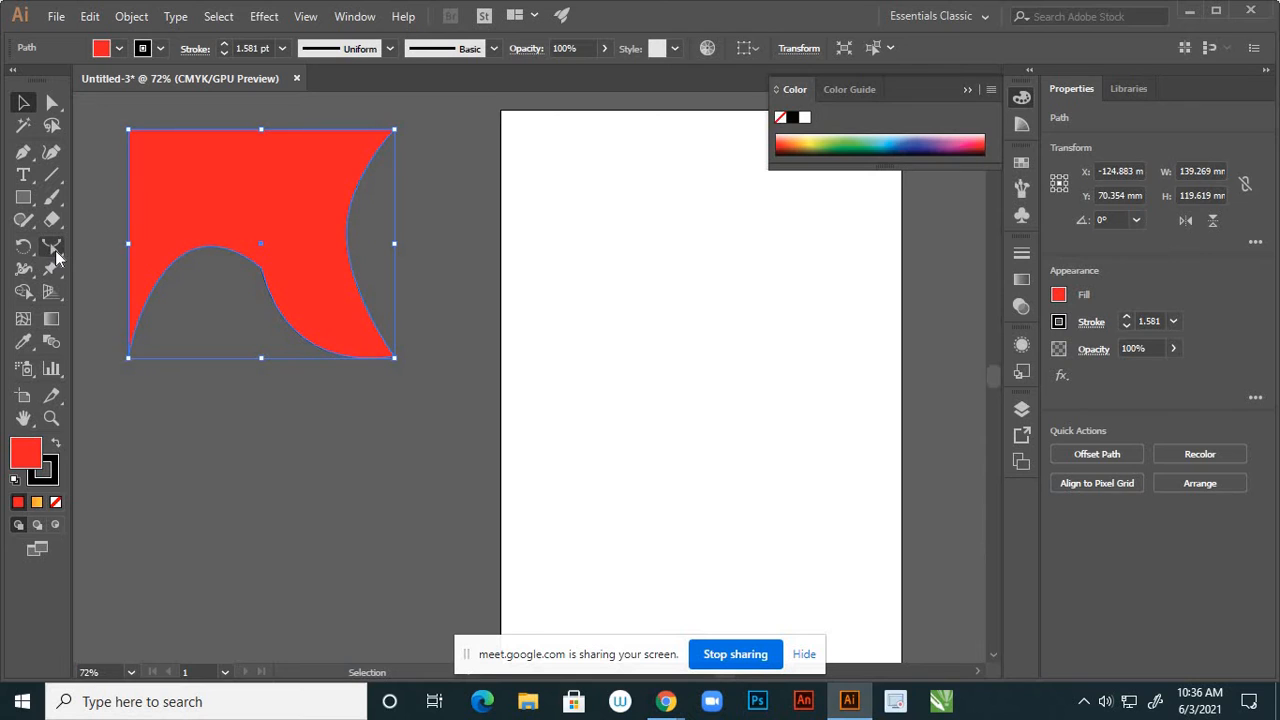
{"action": "left_click_drag", "start_coordinate": [55, 250], "coordinate": [105, 244]}
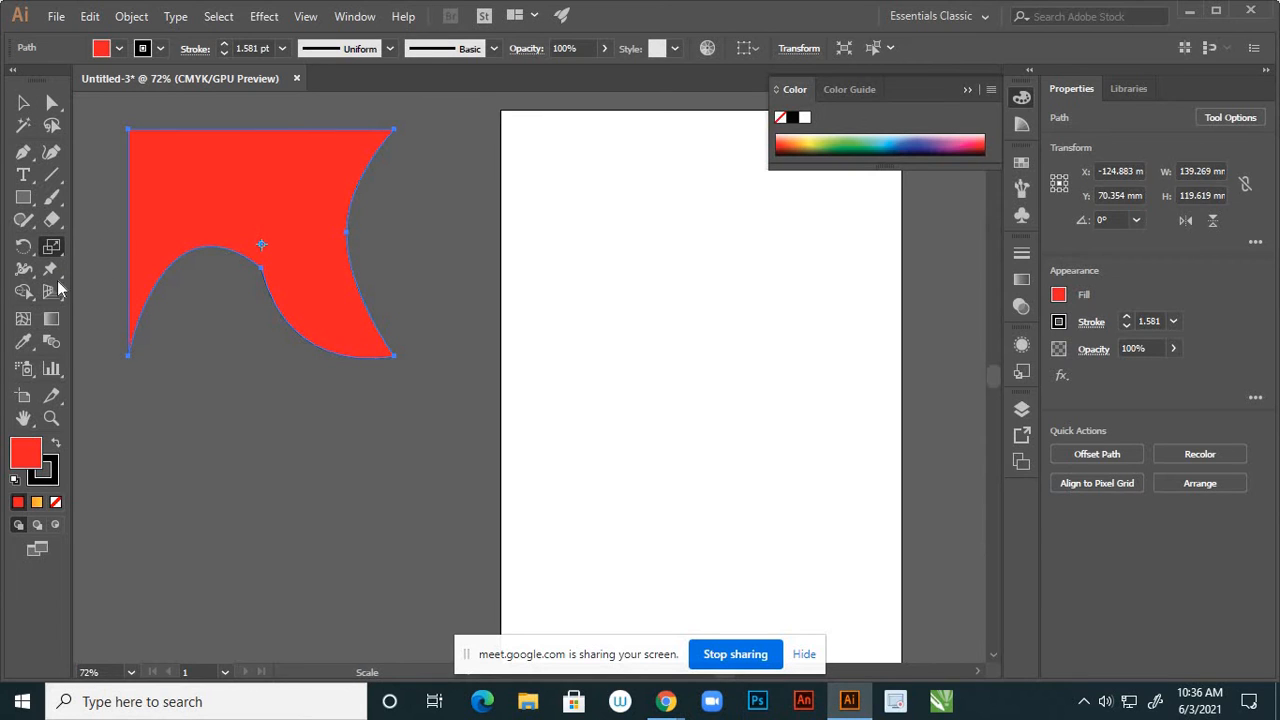
{"action": "left_click_drag", "start_coordinate": [32, 274], "coordinate": [32, 274]}
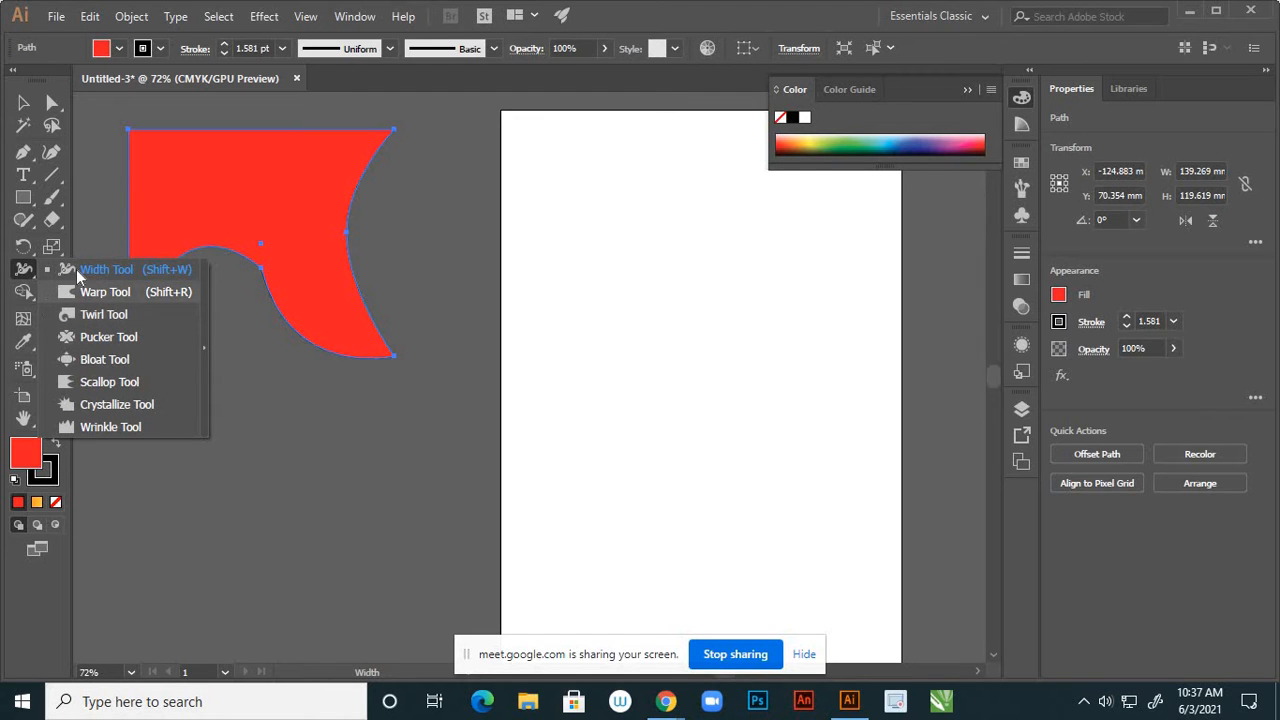
Draw a red rectangle about 101 mm wide and 87 mm high near the middle of the artboard
{"action": "left_click", "coordinate": [22, 102]}
{"action": "left_click", "coordinate": [23, 197]}
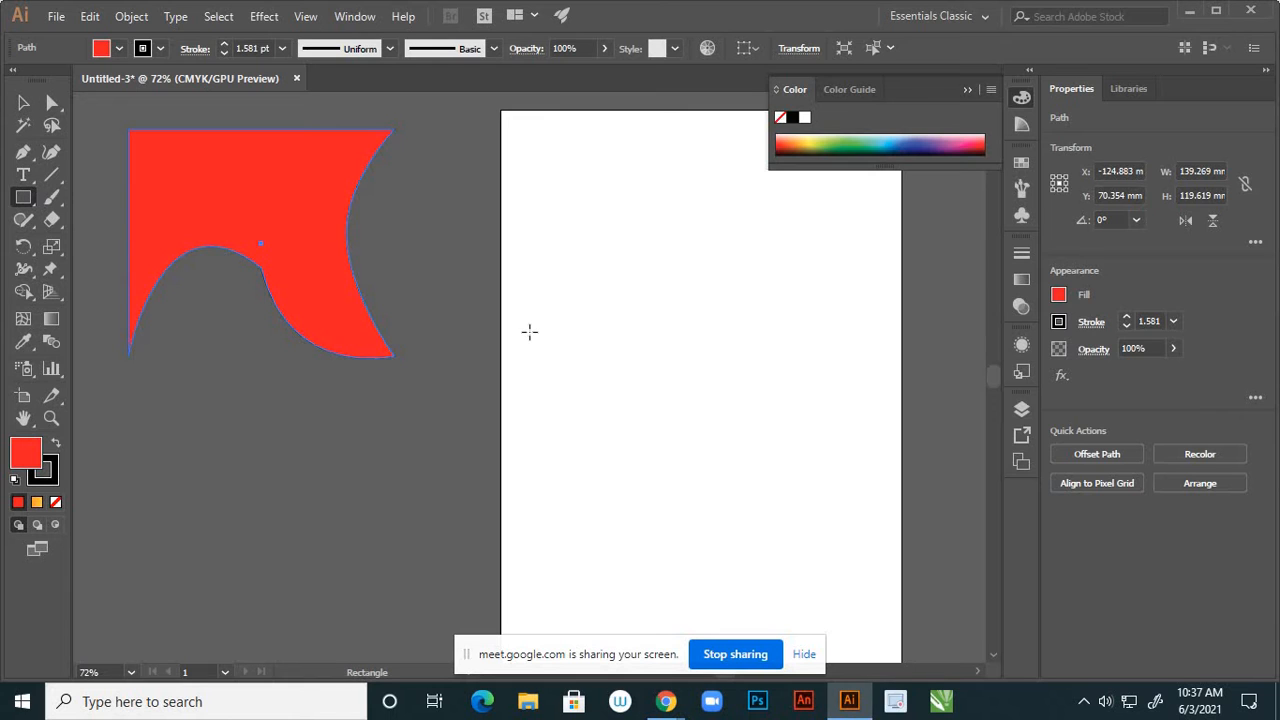
{"action": "left_click_drag", "start_coordinate": [580, 342], "coordinate": [776, 509]}
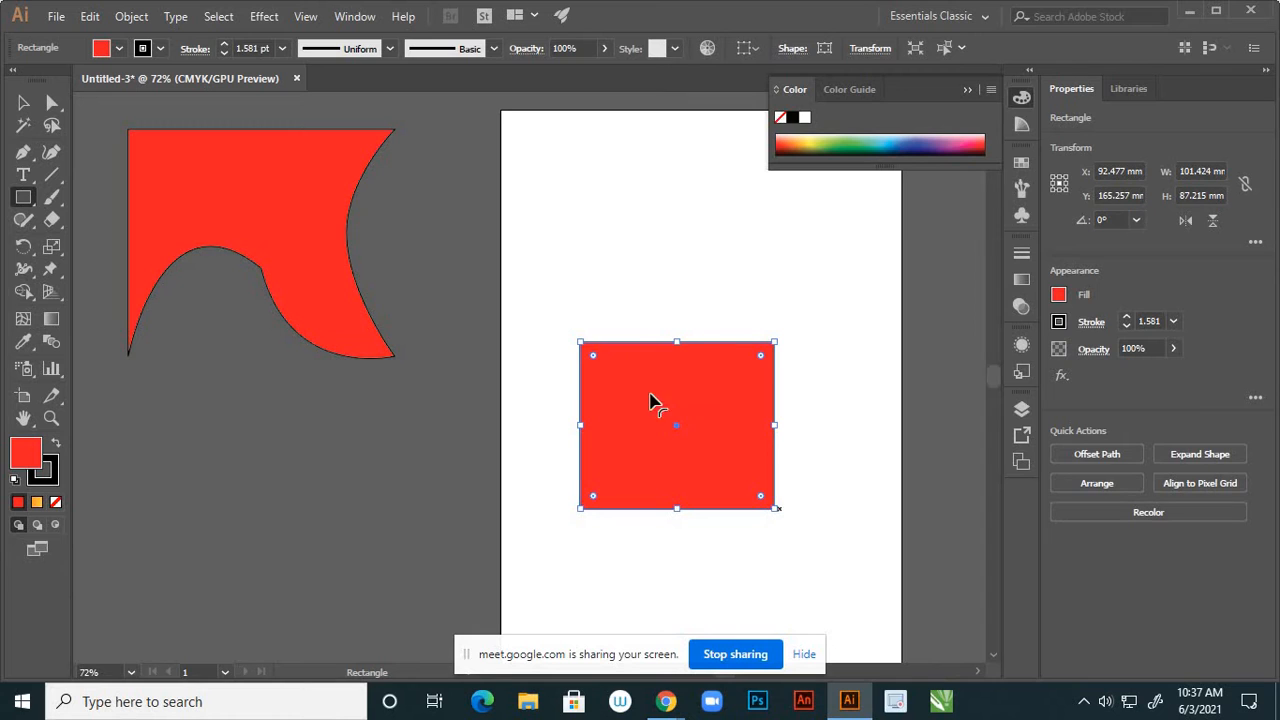
Widen the rectangle's black stroke at the midpoint of each of its four sides with the Width tool, forming lens-shaped bulges
{"action": "left_click_drag", "start_coordinate": [24, 268], "coordinate": [124, 278]}
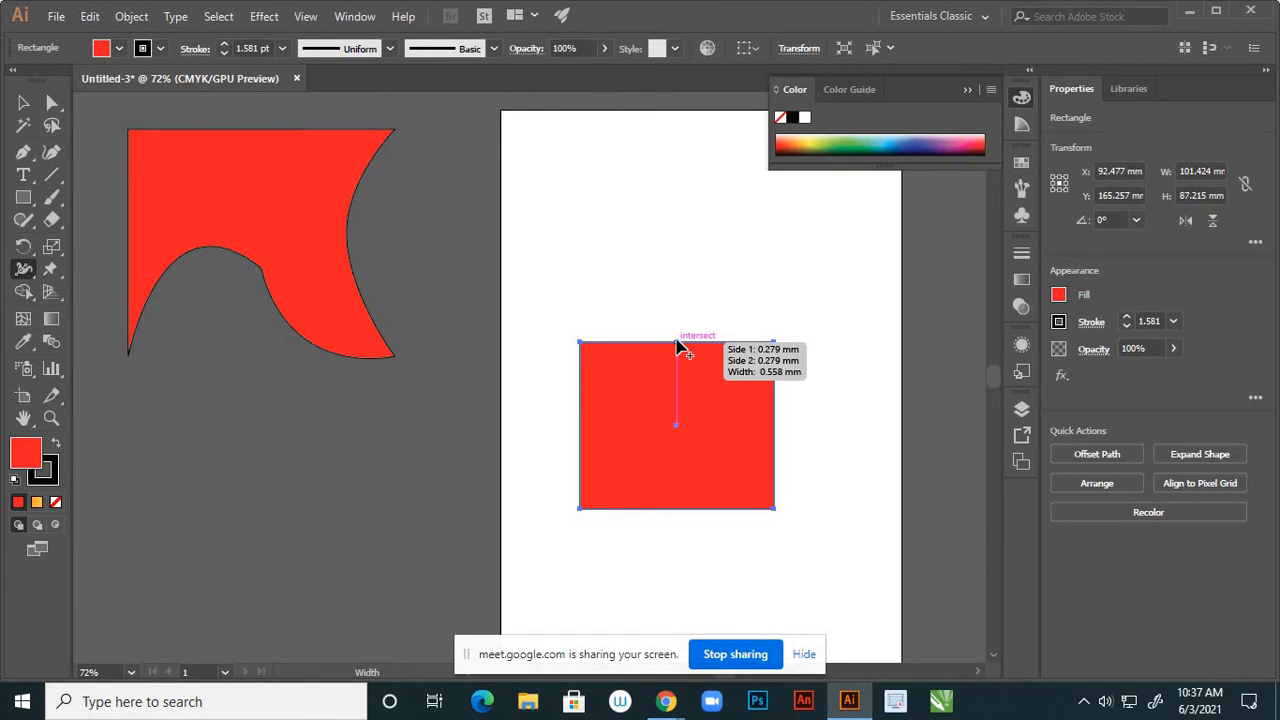
{"action": "left_click_drag", "start_coordinate": [676, 345], "coordinate": [678, 330]}
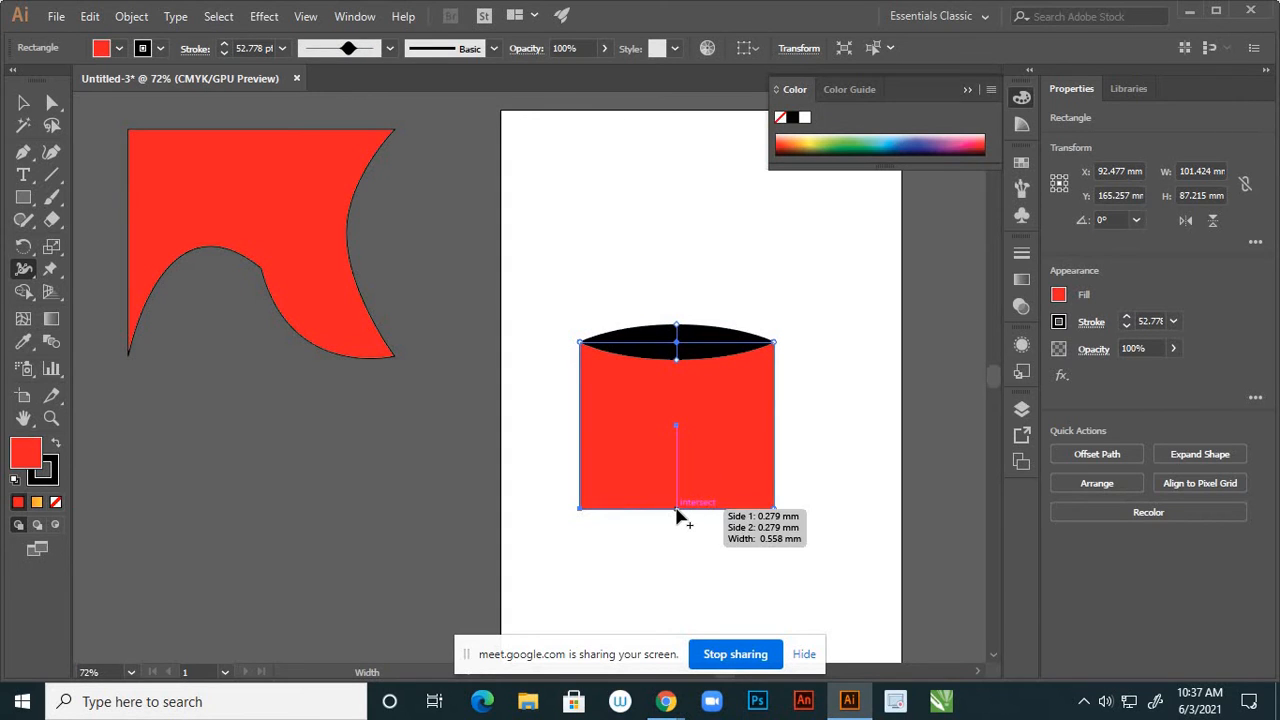
{"action": "left_click_drag", "start_coordinate": [677, 518], "coordinate": [680, 530]}
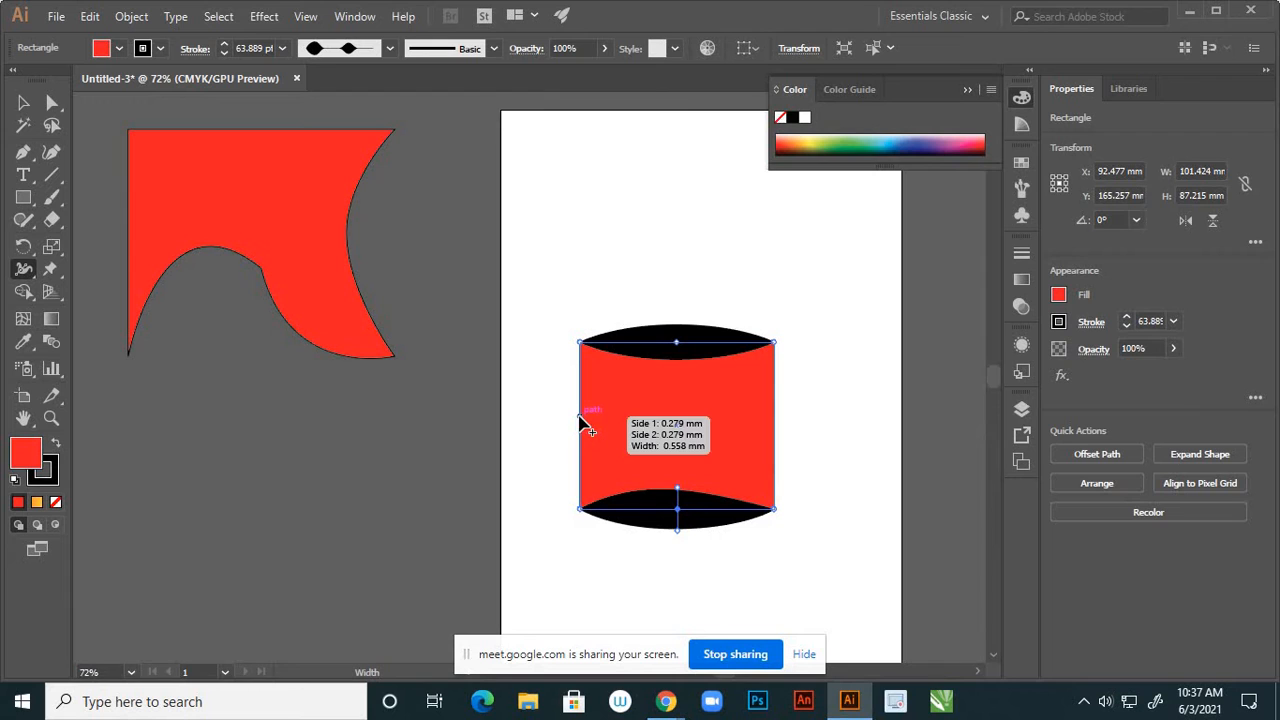
{"action": "left_click_drag", "start_coordinate": [580, 424], "coordinate": [564, 425]}
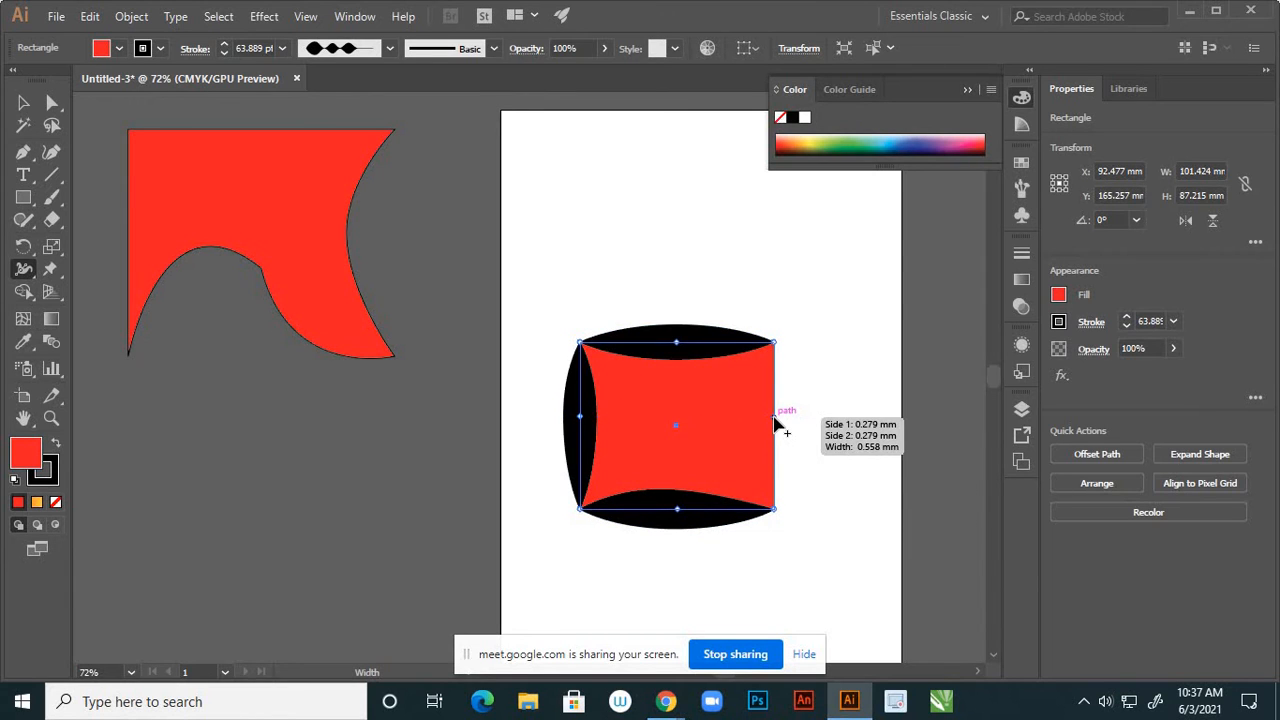
{"action": "left_click_drag", "start_coordinate": [781, 420], "coordinate": [797, 426]}
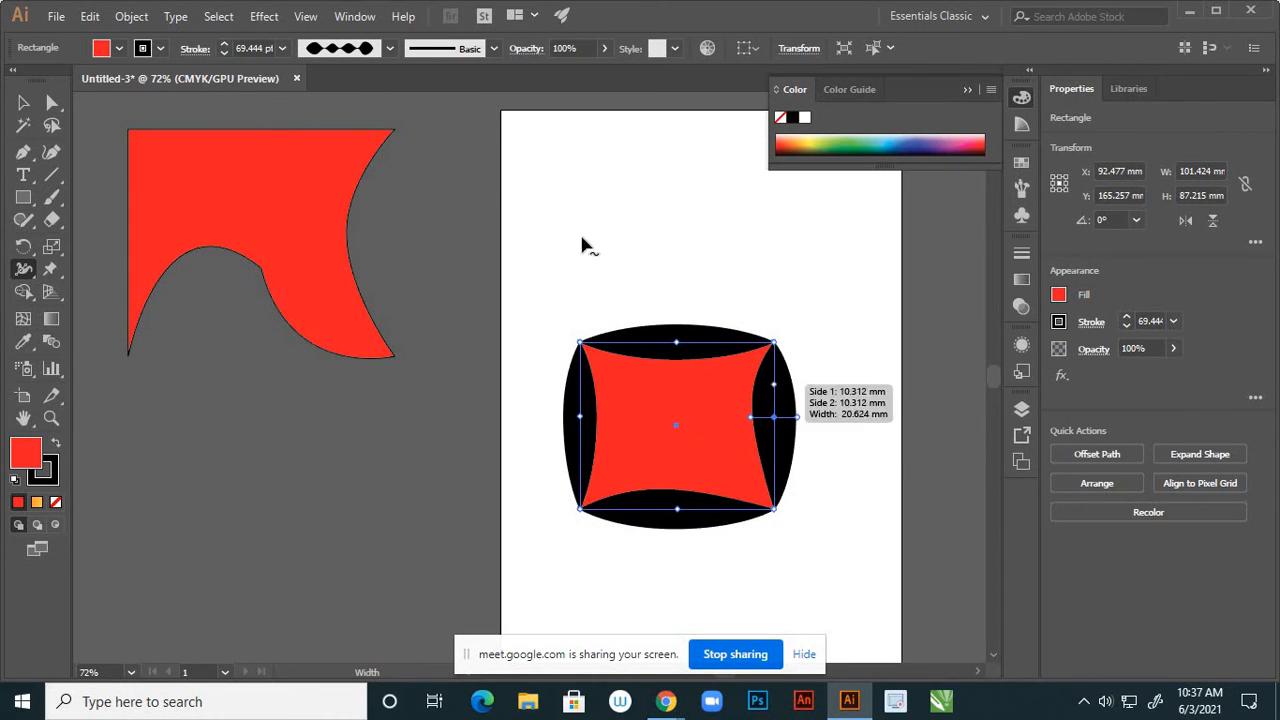
Try two preset variable width profiles on the rectangle's stroke and undo both profile changes
{"action": "left_click", "coordinate": [389, 50]}
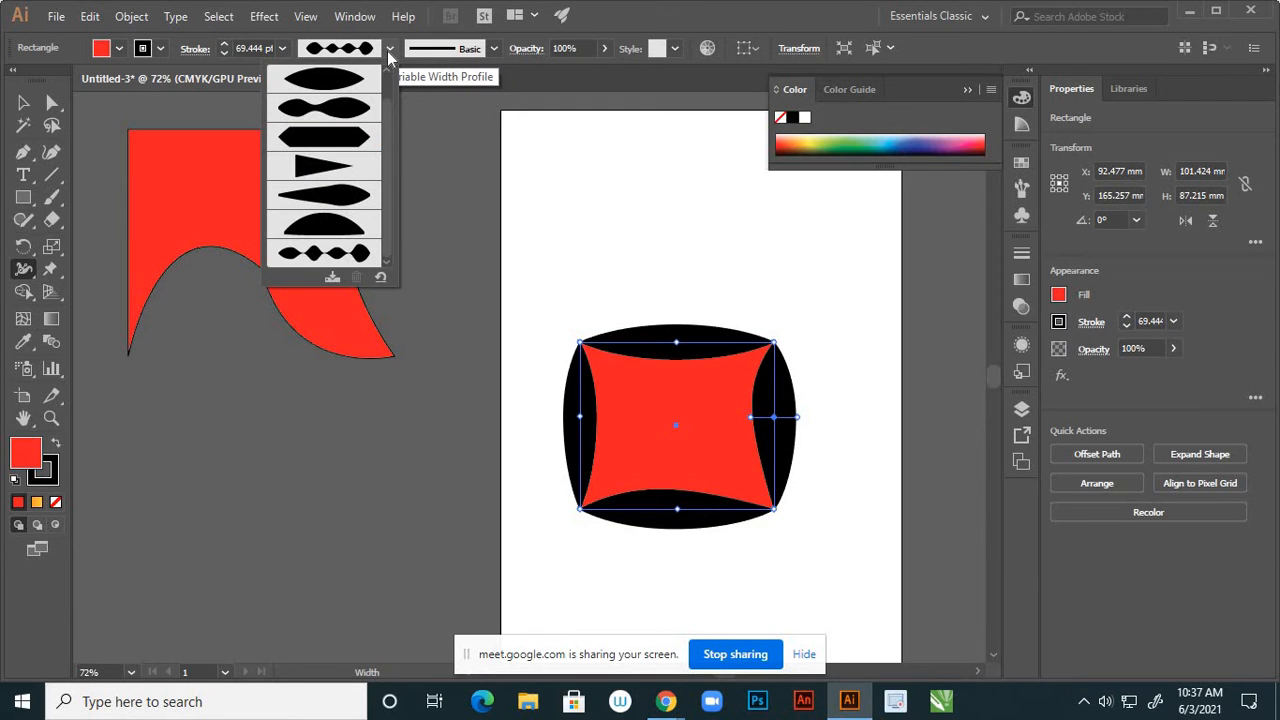
{"action": "left_click", "coordinate": [358, 196]}
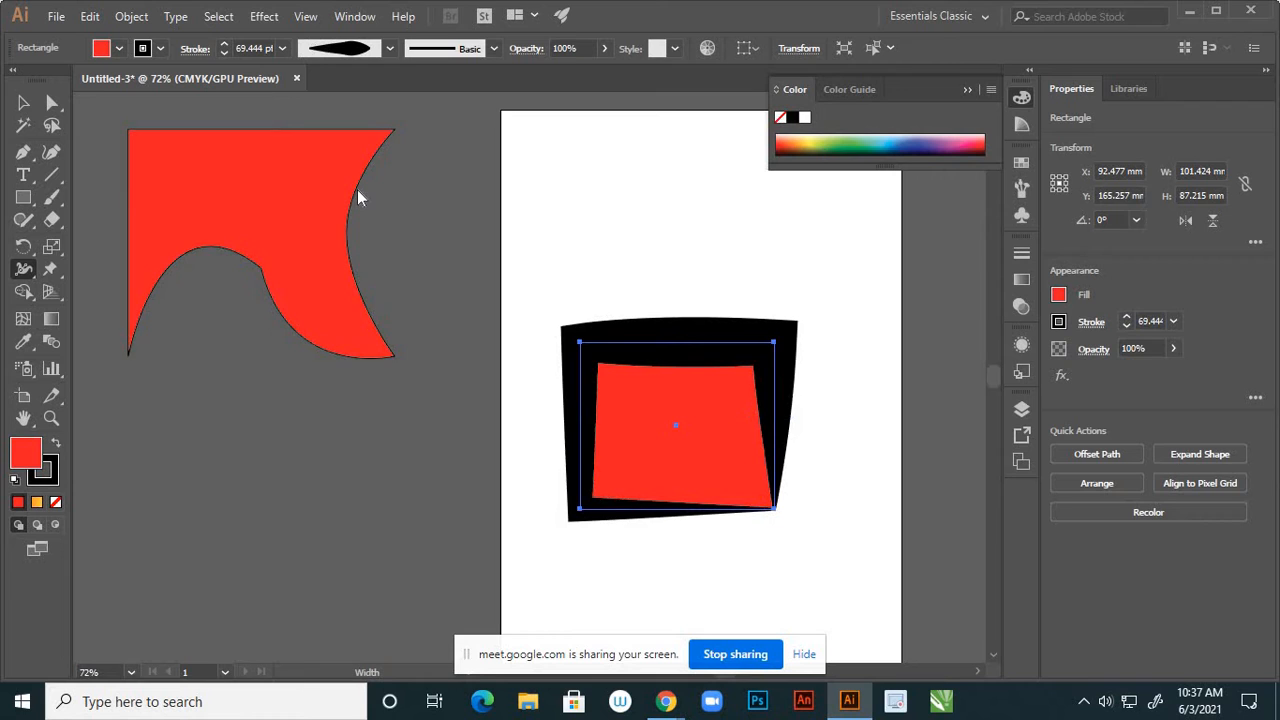
{"action": "left_click", "coordinate": [389, 49]}
{"action": "left_click", "coordinate": [352, 135]}
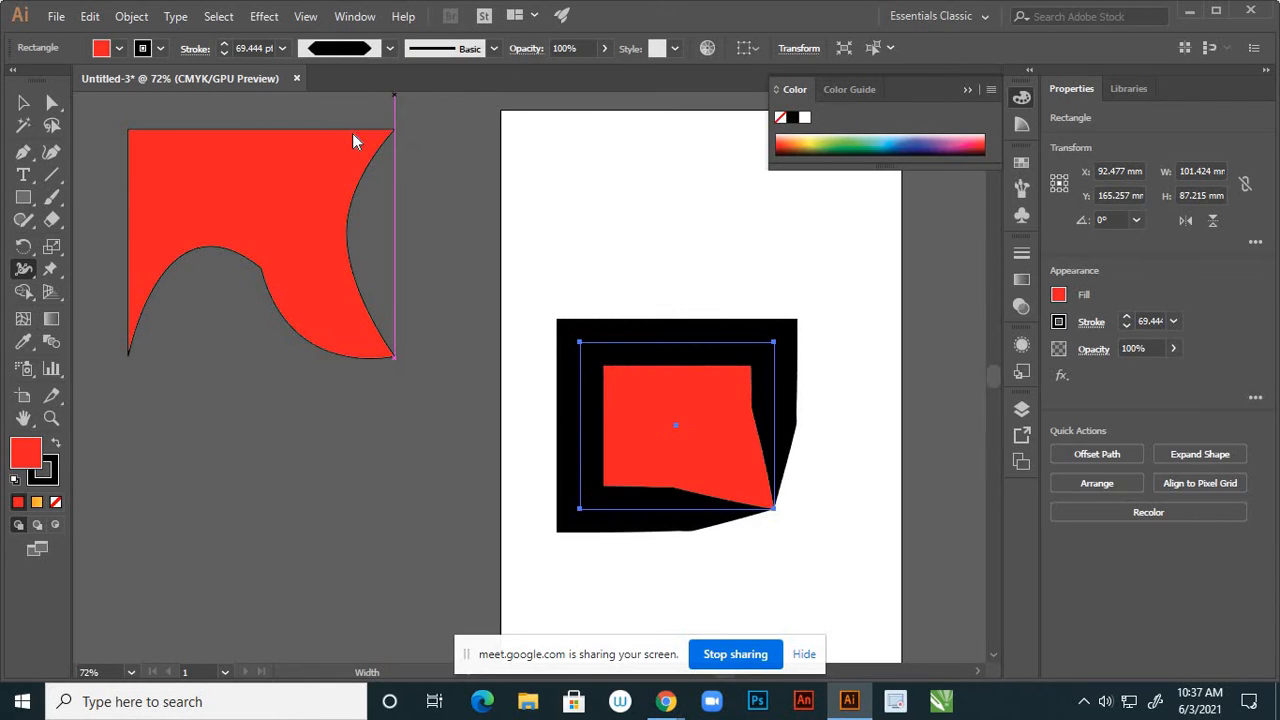
{"action": "left_click", "coordinate": [389, 50]}
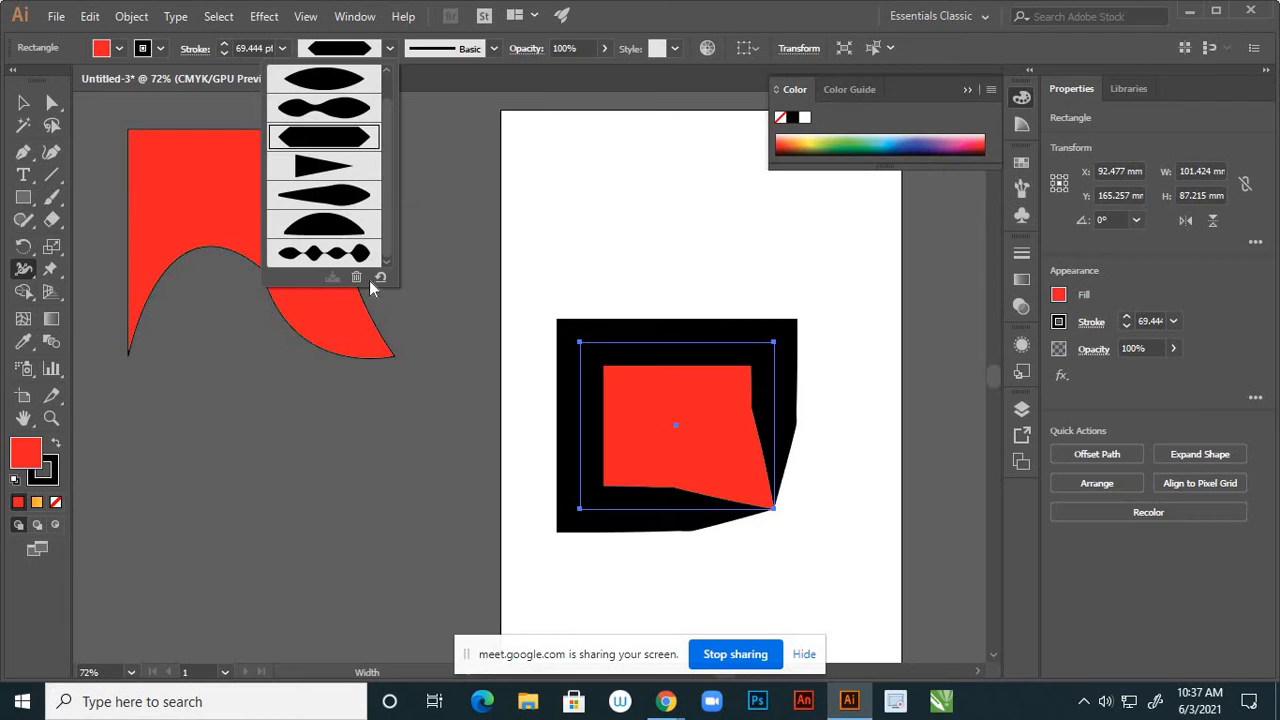
{"action": "left_click", "coordinate": [466, 432]}
{"action": "key", "text": "ctrl+z"}
{"action": "key", "text": "ctrl+z"}
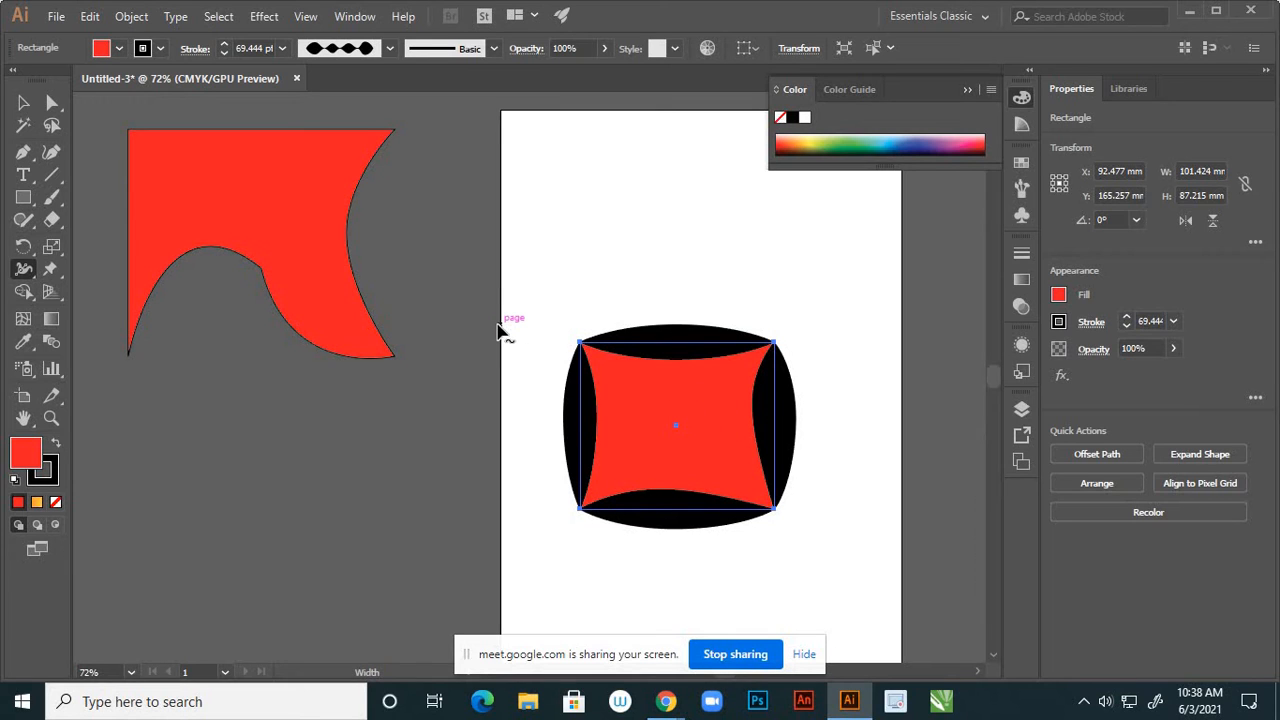
Move the bulging-stroke rectangle off the artboard below the reshaped shape and draw a new rectangle about 88 by 78 mm on the artboard
{"action": "left_click", "coordinate": [23, 102]}
{"action": "left_click_drag", "start_coordinate": [645, 385], "coordinate": [187, 433]}
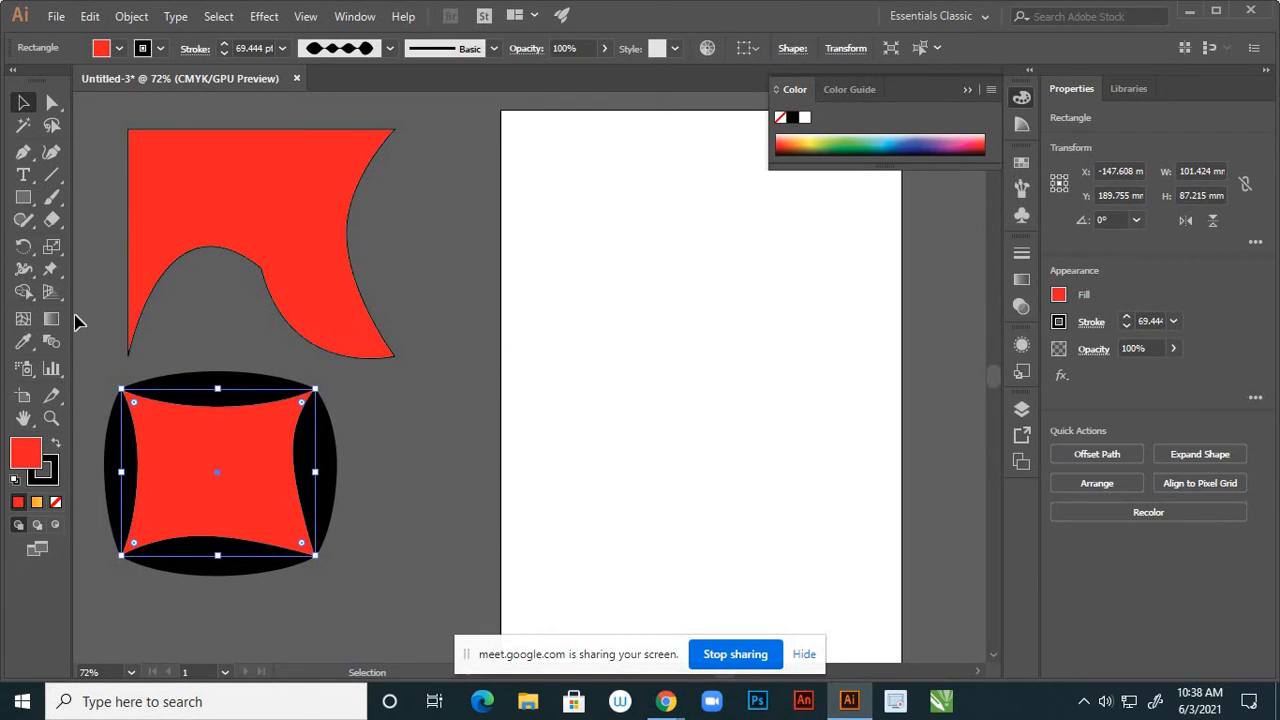
{"action": "left_click", "coordinate": [23, 197]}
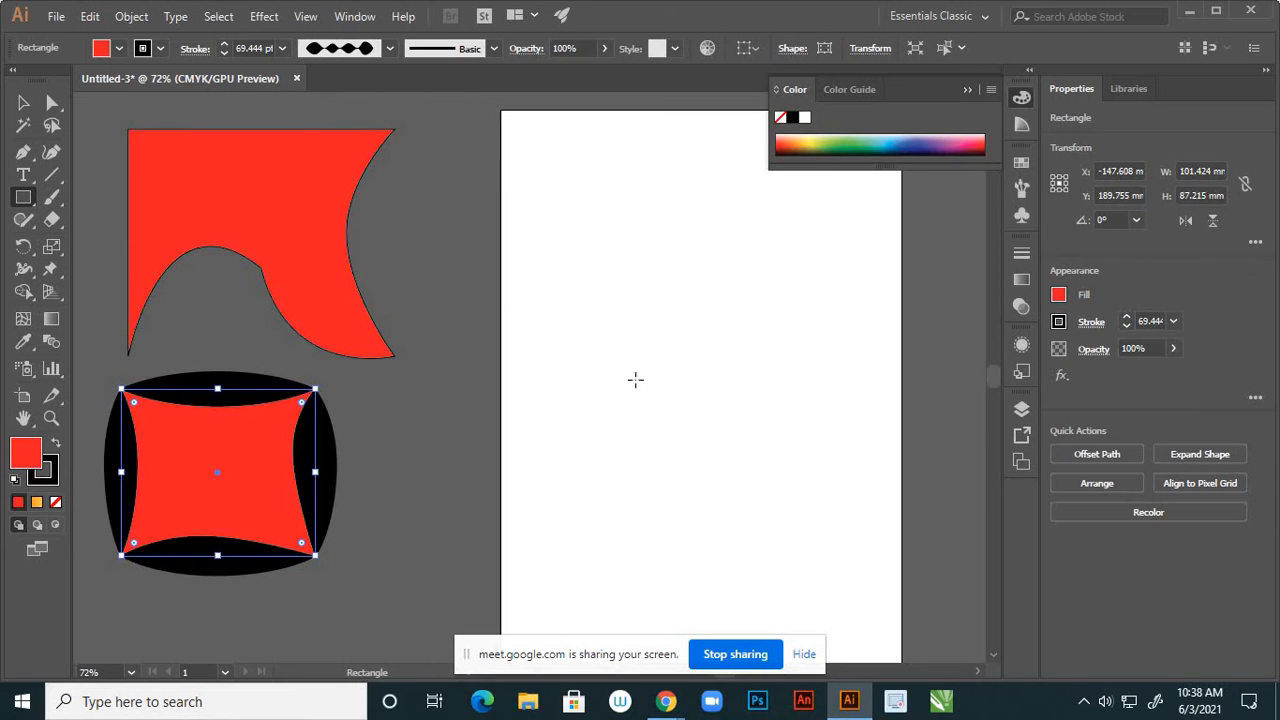
{"action": "left_click_drag", "start_coordinate": [574, 323], "coordinate": [742, 471]}
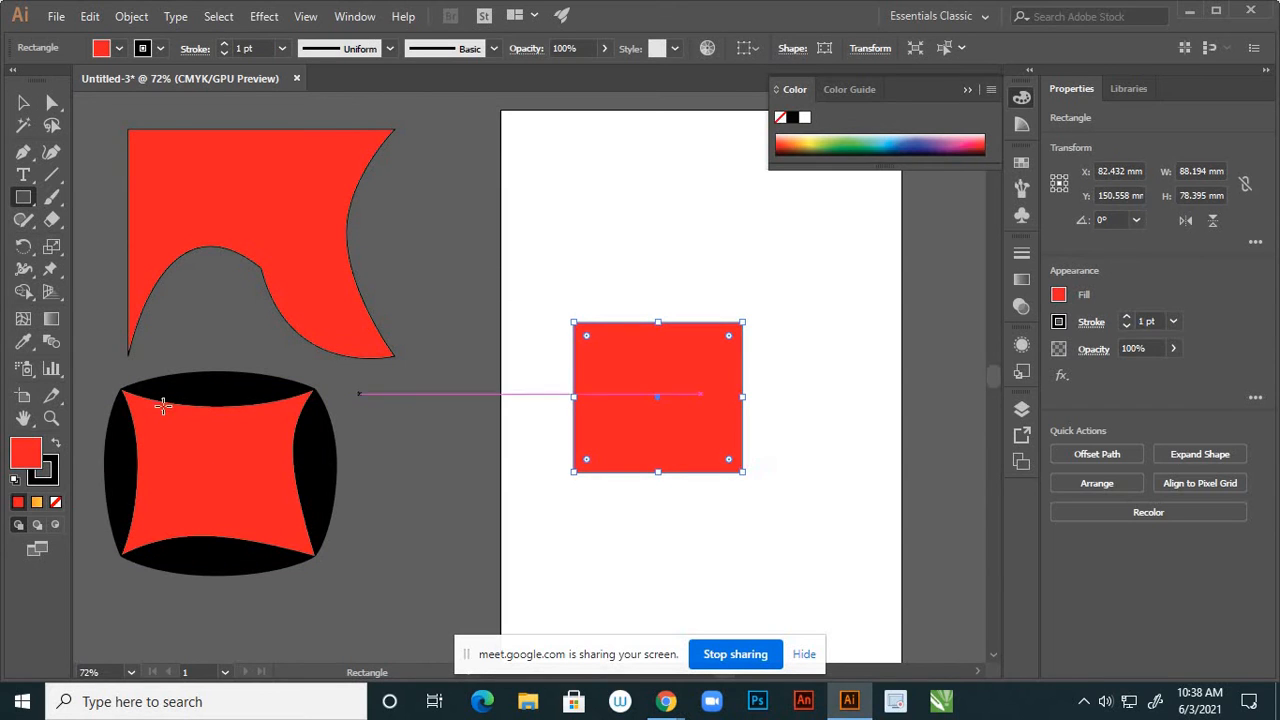
Warp the new rectangle's edges at their midpoints, pushing the right and top edges inward and the left and bottom edges outward
{"action": "left_click", "coordinate": [28, 270]}
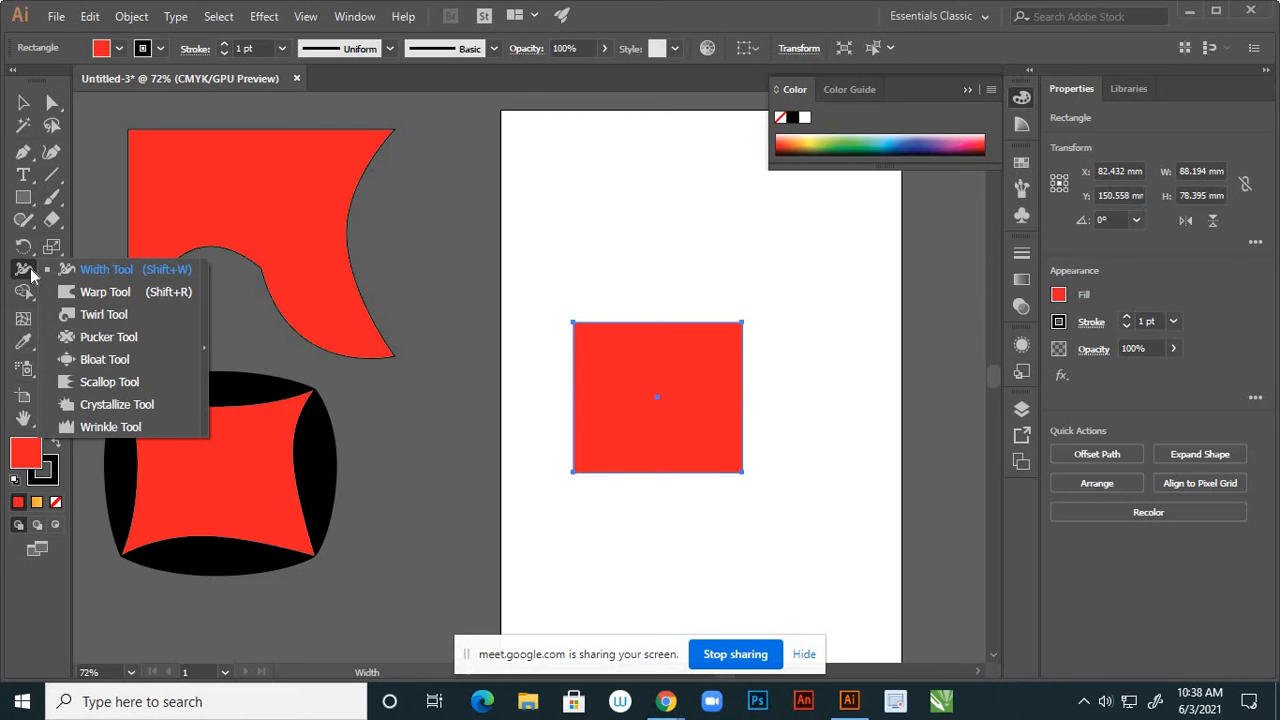
{"action": "left_click", "coordinate": [89, 291]}
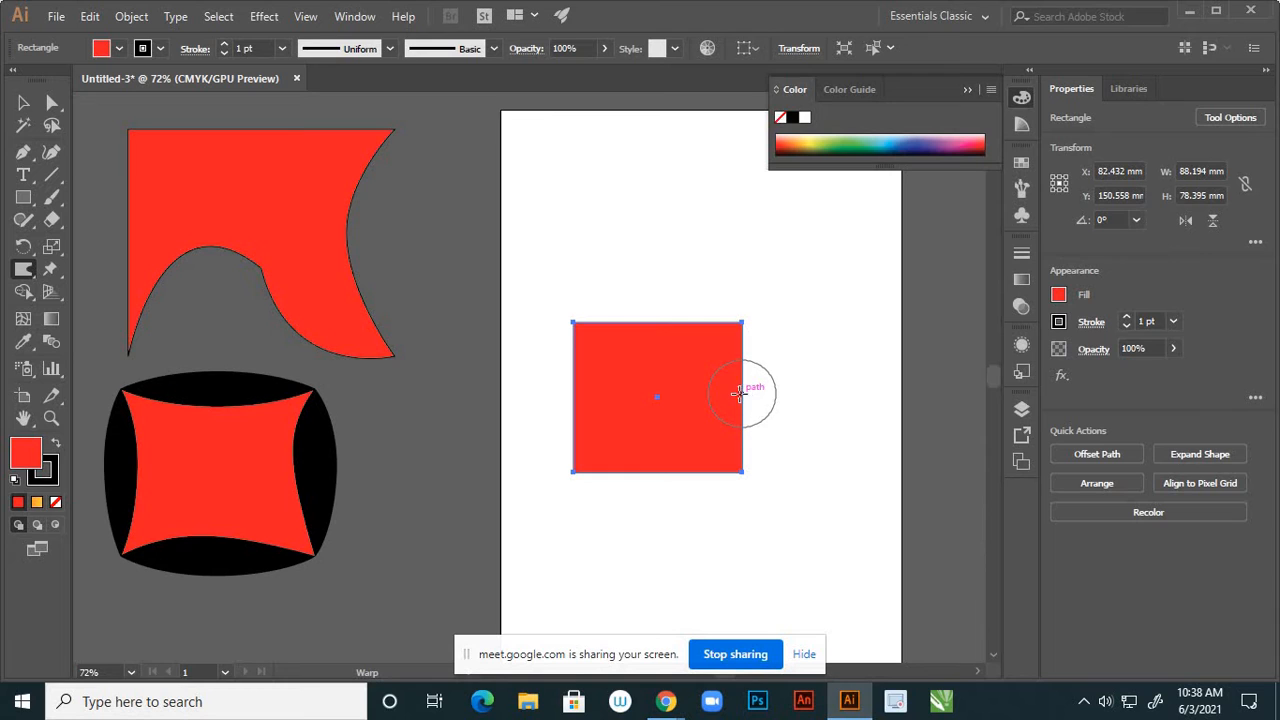
{"action": "left_click_drag", "start_coordinate": [738, 393], "coordinate": [706, 388]}
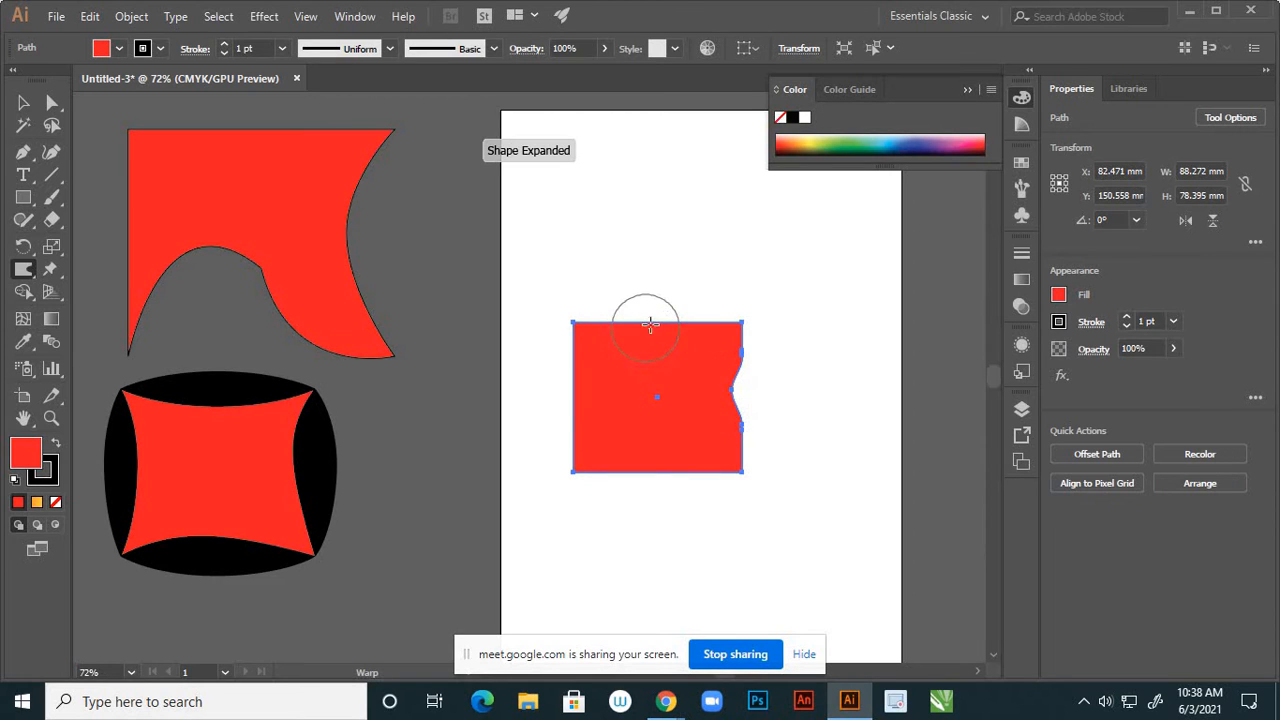
{"action": "left_click_drag", "start_coordinate": [652, 329], "coordinate": [650, 345]}
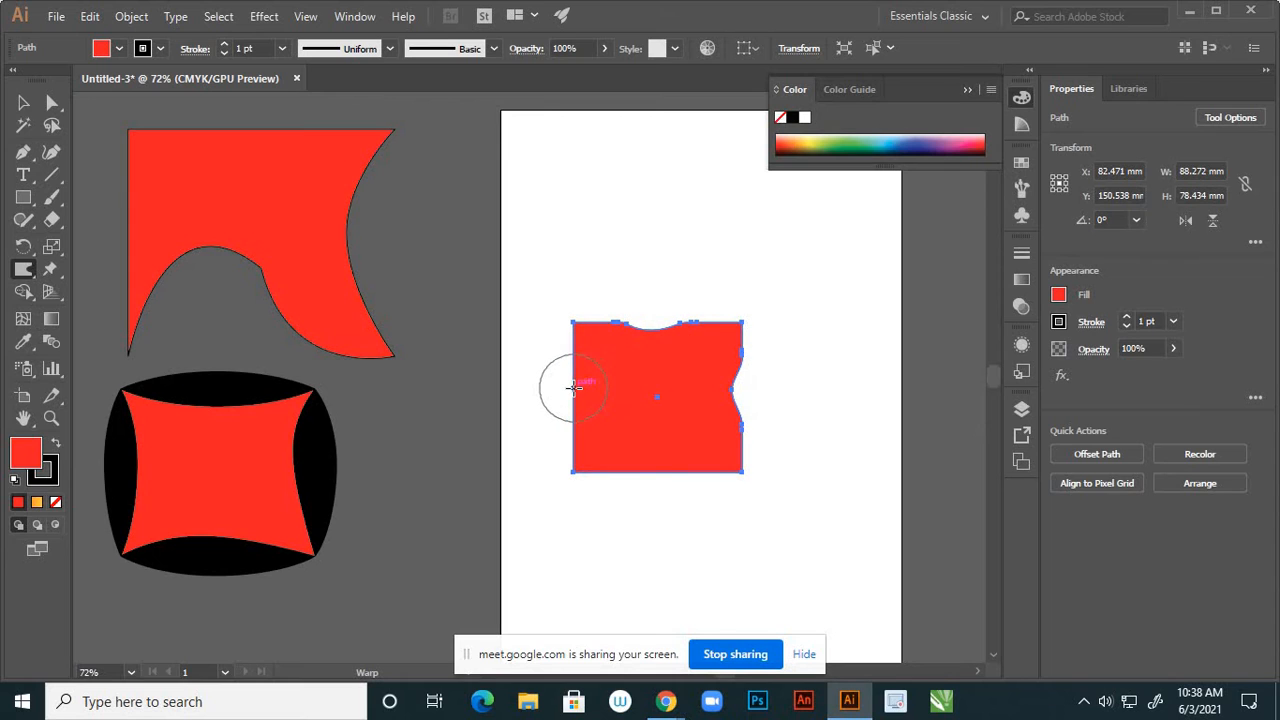
{"action": "left_click_drag", "start_coordinate": [567, 388], "coordinate": [546, 391]}
{"action": "left_click_drag", "start_coordinate": [661, 472], "coordinate": [657, 491]}
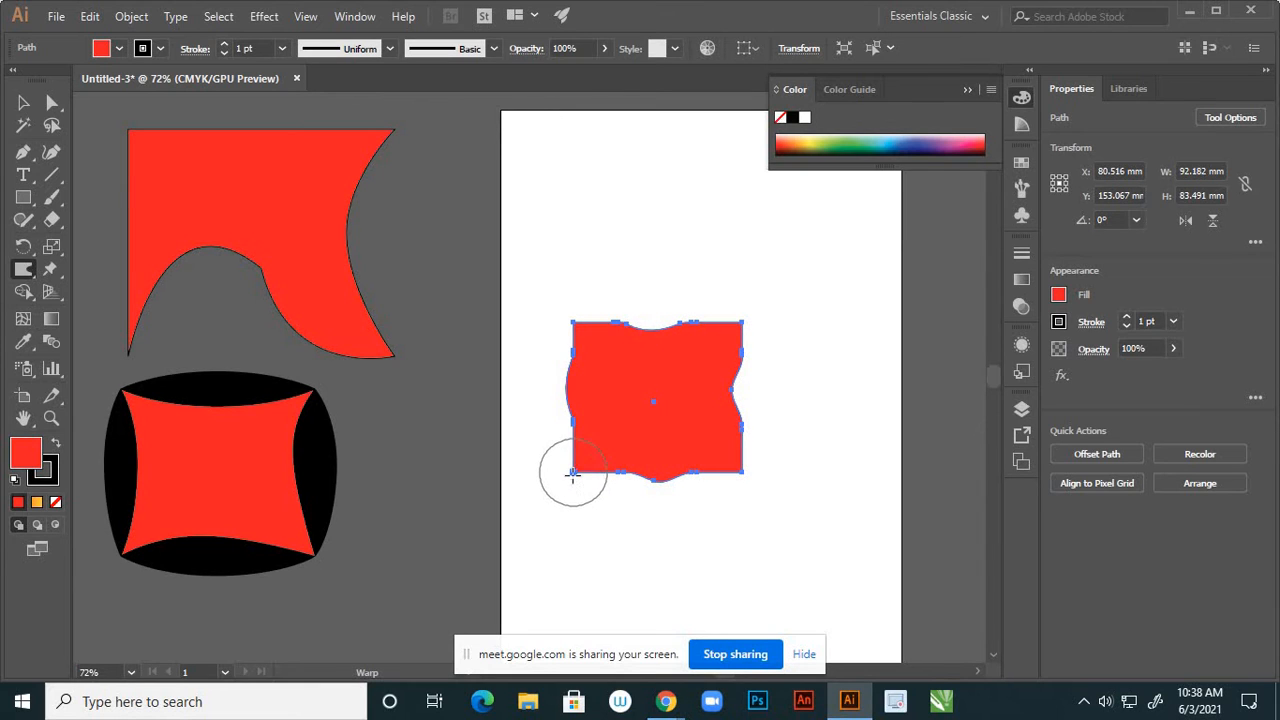
Pull all four corners of the wavy rectangle outward into points with the Warp tool
{"action": "mouse_move", "coordinate": [571, 474]}
{"action": "left_mouse_down"}
{"action": "mouse_move", "coordinate": [555, 502]}
{"action": "mouse_move", "coordinate": [566, 495]}
{"action": "left_mouse_up"}
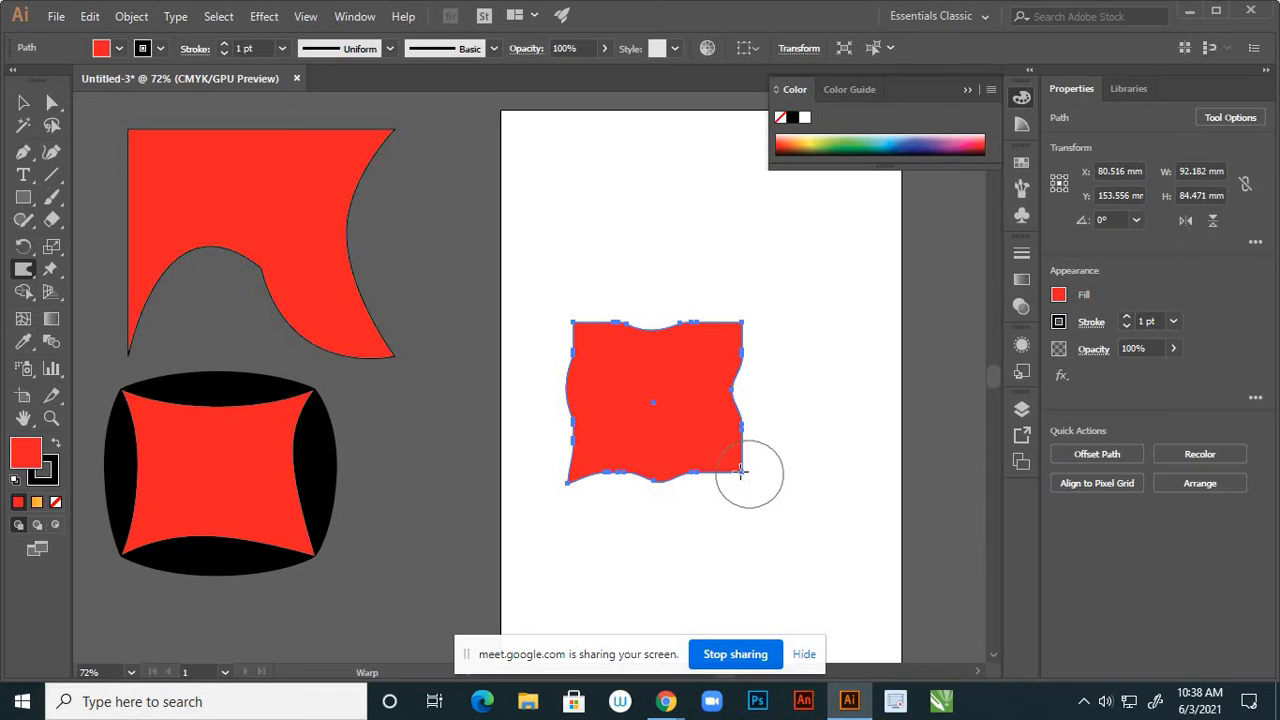
{"action": "left_click_drag", "start_coordinate": [741, 470], "coordinate": [754, 486]}
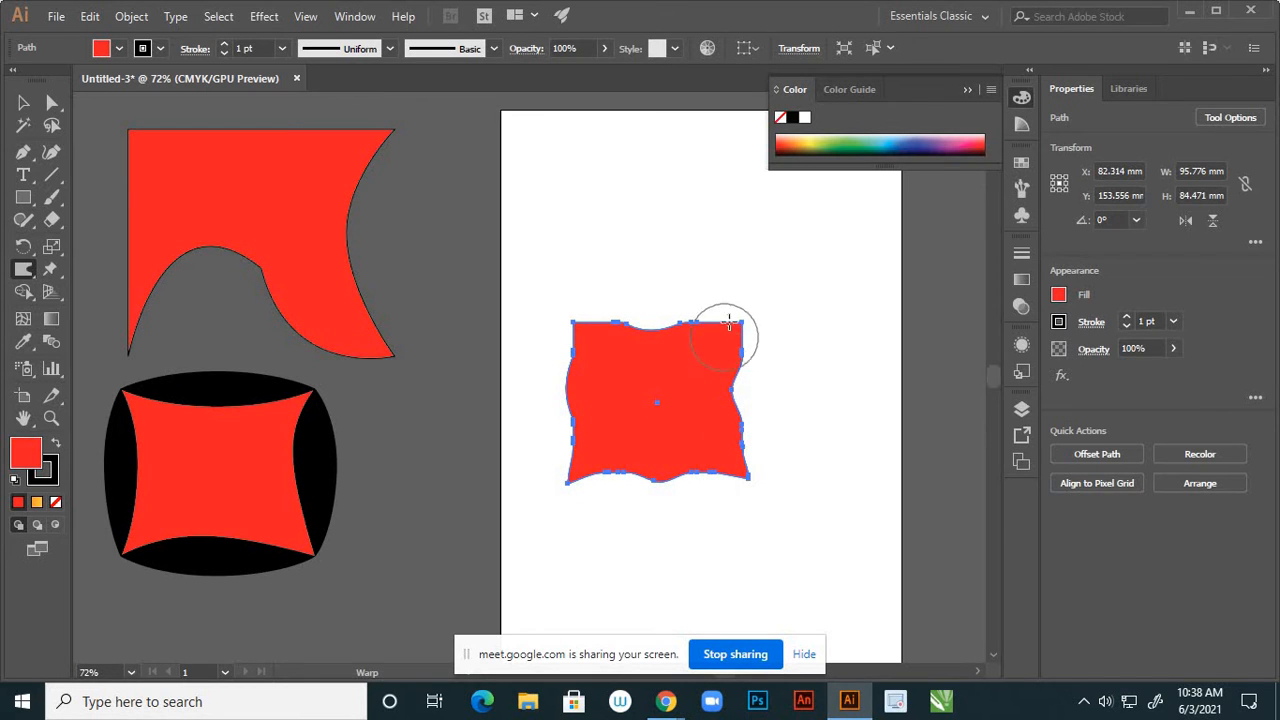
{"action": "left_click_drag", "start_coordinate": [741, 321], "coordinate": [746, 296]}
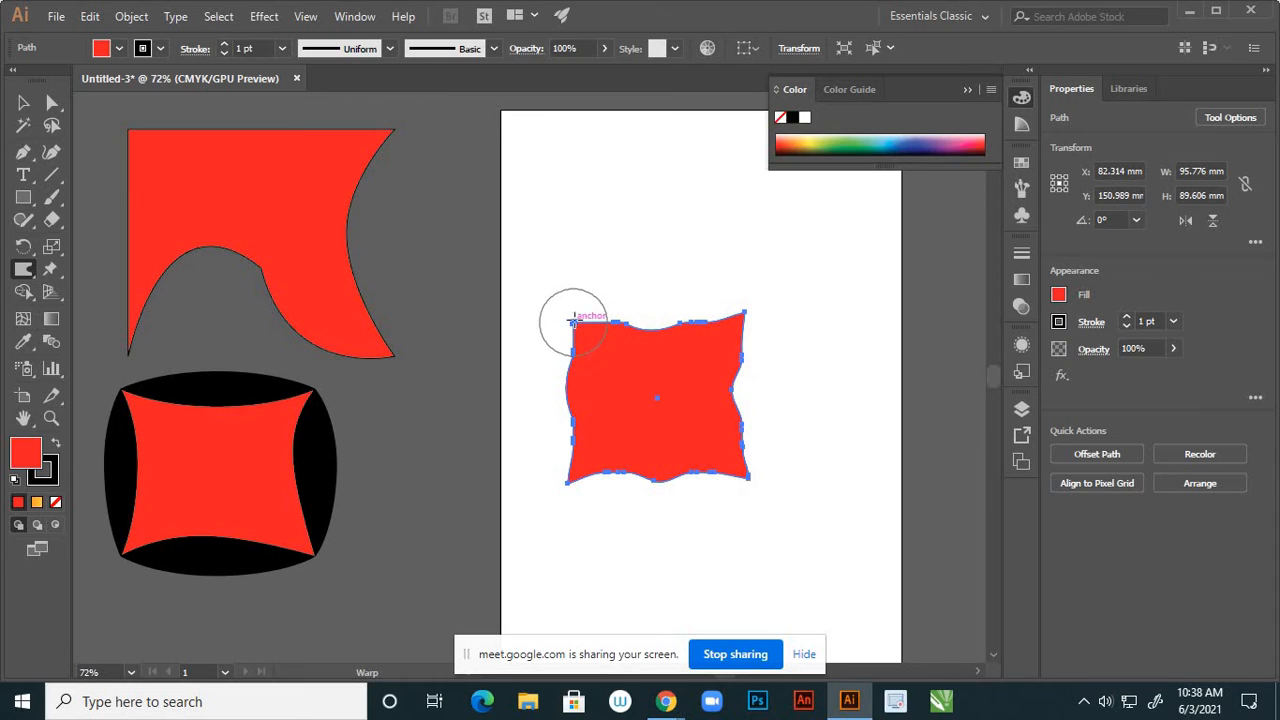
{"action": "left_click_drag", "start_coordinate": [573, 322], "coordinate": [552, 312]}
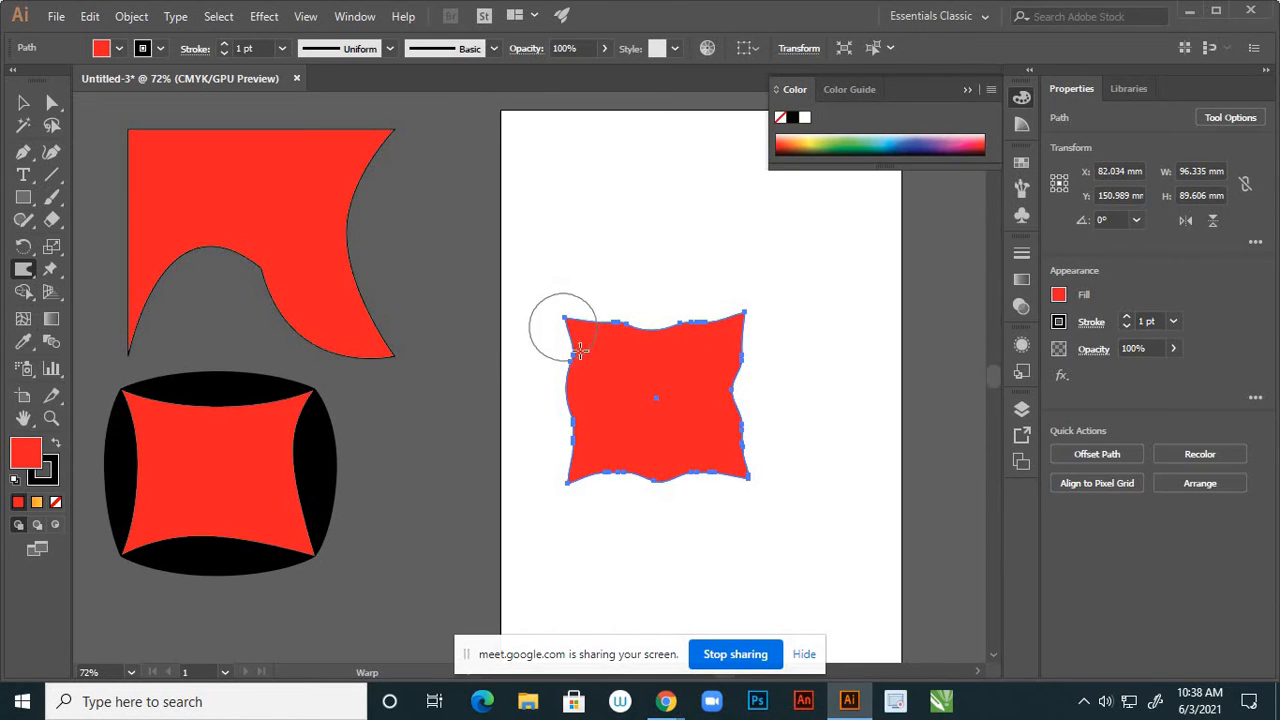
Move the warped shape across the artboard's upper left edge and draw a new rectangle about 79 by 65 mm on the artboard
{"action": "left_click", "coordinate": [25, 103]}
{"action": "left_click_drag", "start_coordinate": [636, 378], "coordinate": [503, 213]}
{"action": "left_click", "coordinate": [23, 197]}
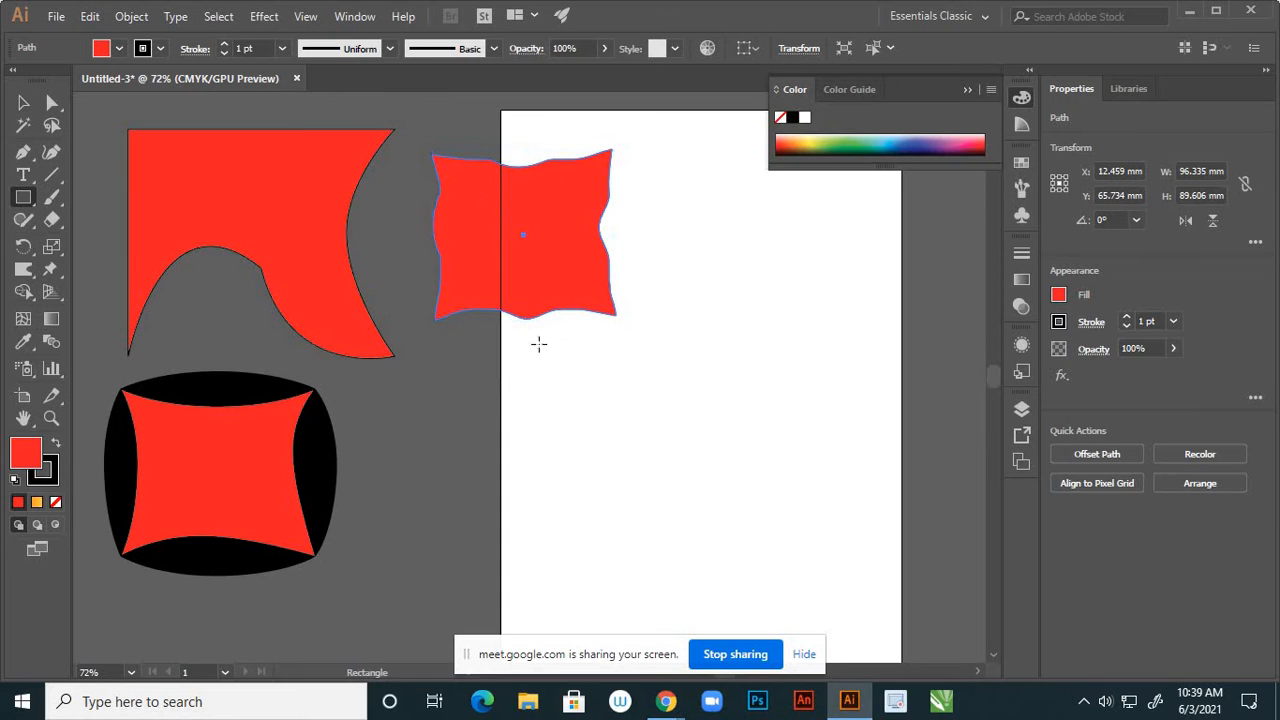
{"action": "left_click_drag", "start_coordinate": [589, 373], "coordinate": [741, 497]}
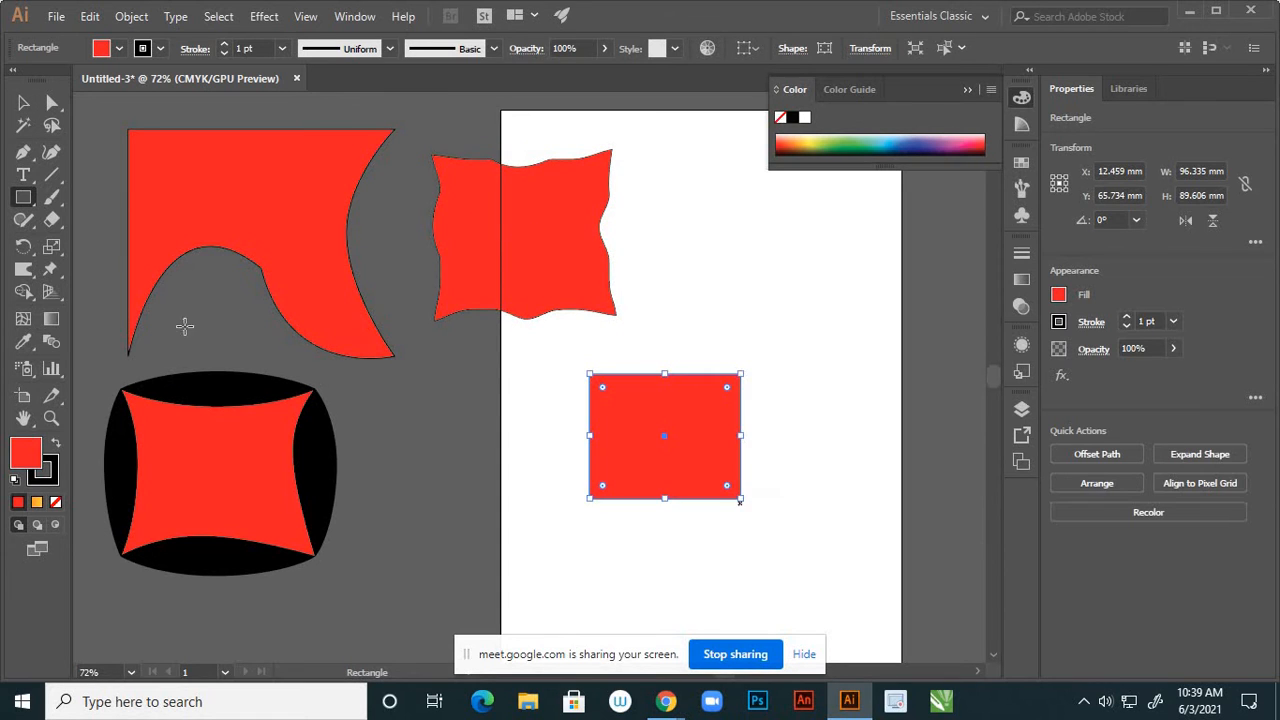
Twirl the new rectangle's left, top, right and bottom edges near their midpoints into spiral curls with the Twirl tool
{"action": "left_click", "coordinate": [25, 272]}
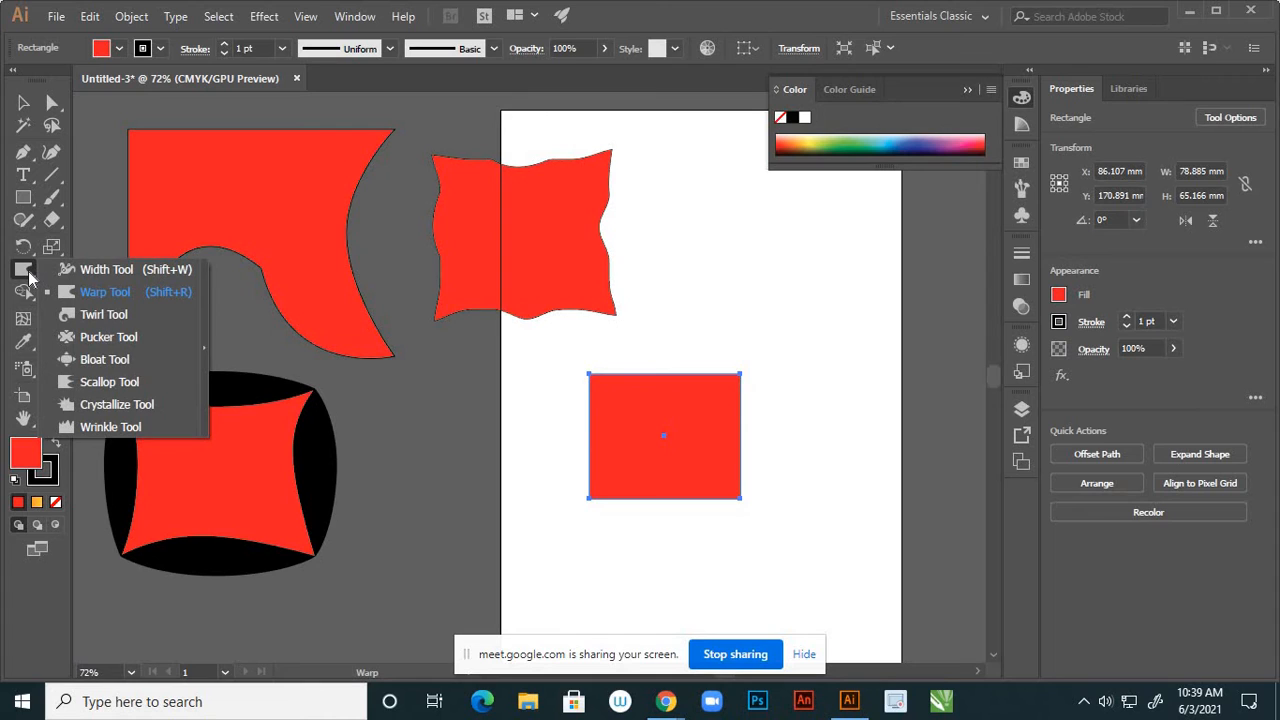
{"action": "left_click", "coordinate": [104, 315]}
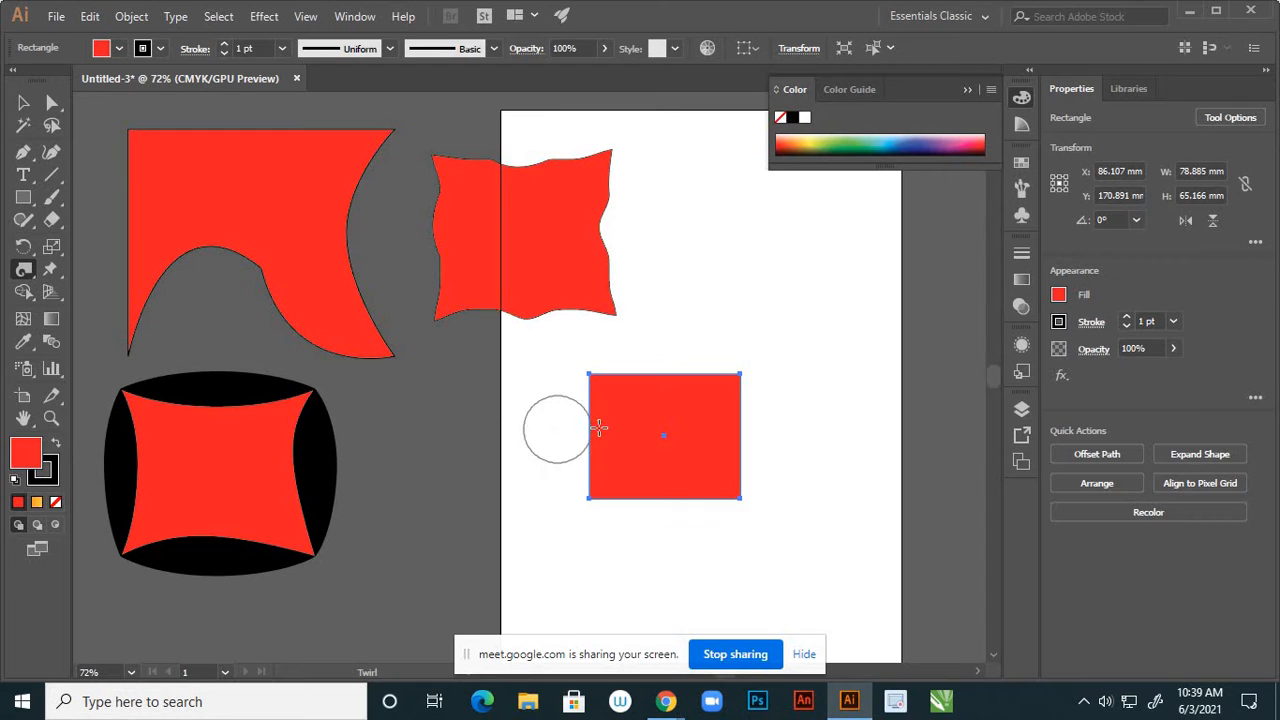
{"action": "mouse_move", "coordinate": [592, 430]}
{"action": "left_mouse_down"}
{"action": "mouse_move", "coordinate": [571, 423]}
{"action": "mouse_move", "coordinate": [588, 428]}
{"action": "left_mouse_up"}
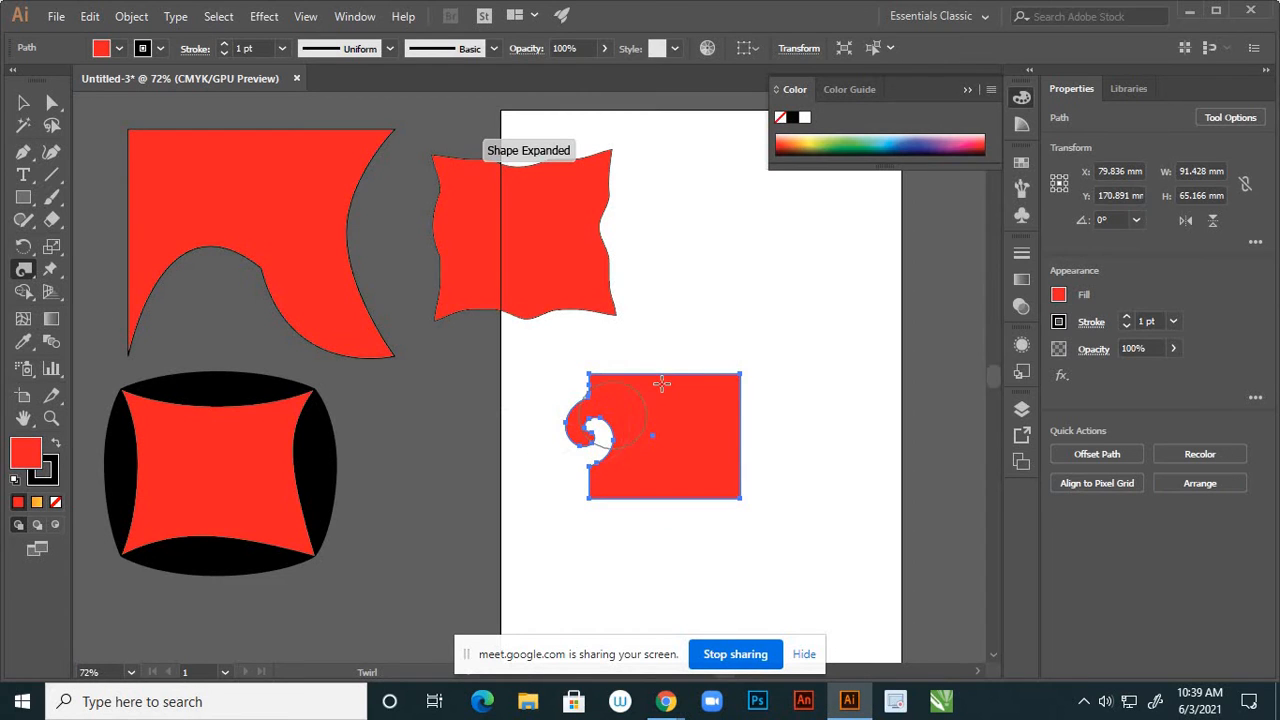
{"action": "left_click", "coordinate": [668, 375]}
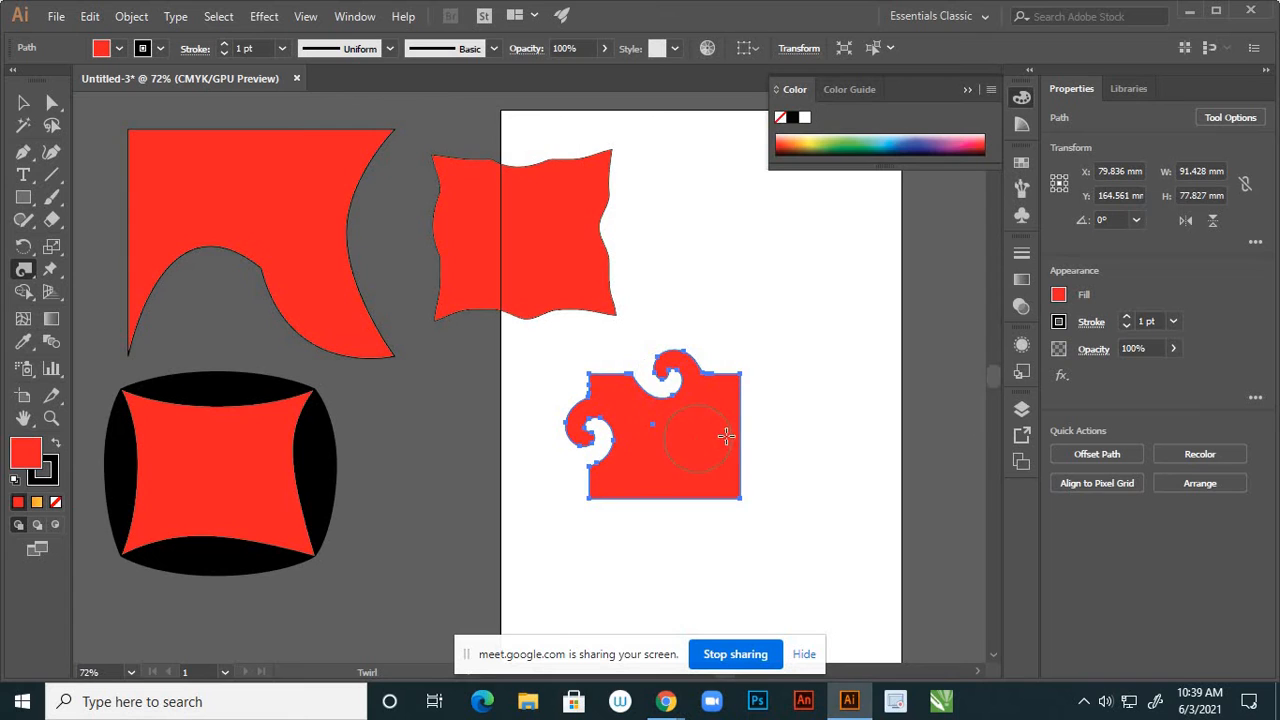
{"action": "left_click_drag", "start_coordinate": [740, 432], "coordinate": [747, 430]}
{"action": "left_click_drag", "start_coordinate": [666, 498], "coordinate": [660, 495]}
Move the twirled shape to the upper right area of the artboard, beside the warped shape
{"action": "left_click", "coordinate": [23, 102]}
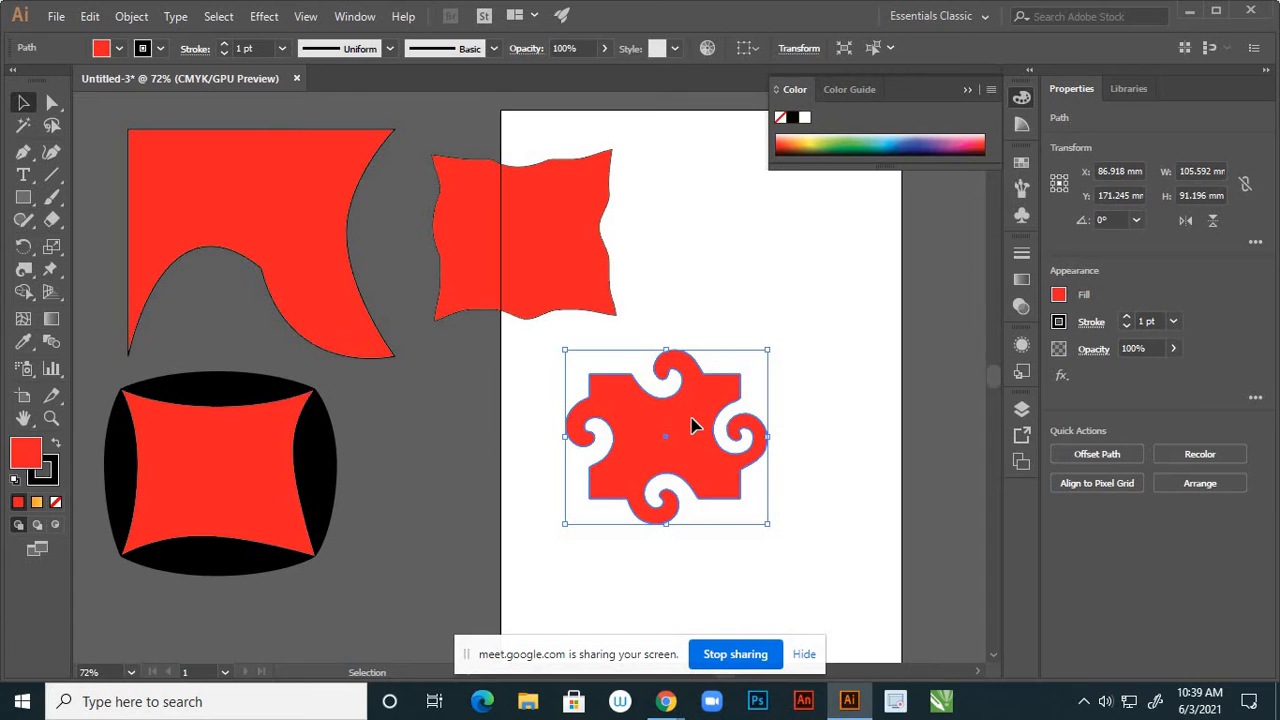
{"action": "left_click_drag", "start_coordinate": [695, 425], "coordinate": [800, 347]}
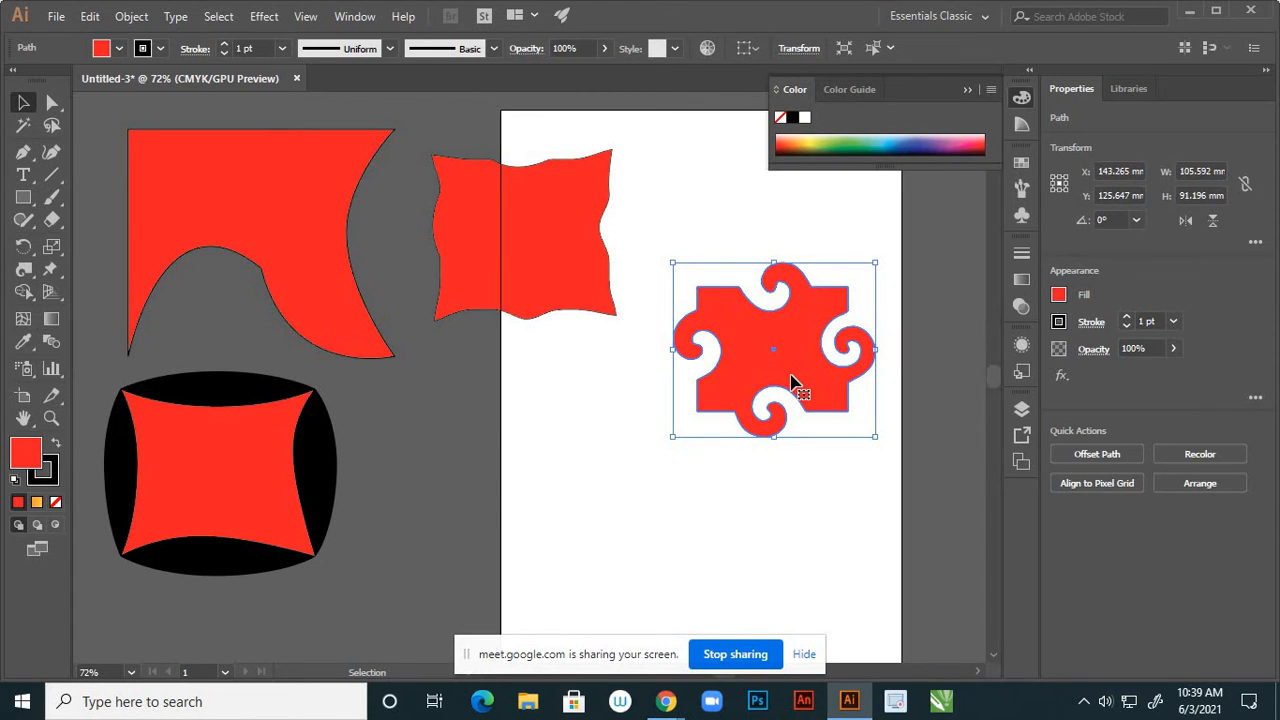
{"action": "left_click_drag", "start_coordinate": [731, 425], "coordinate": [462, 512]}
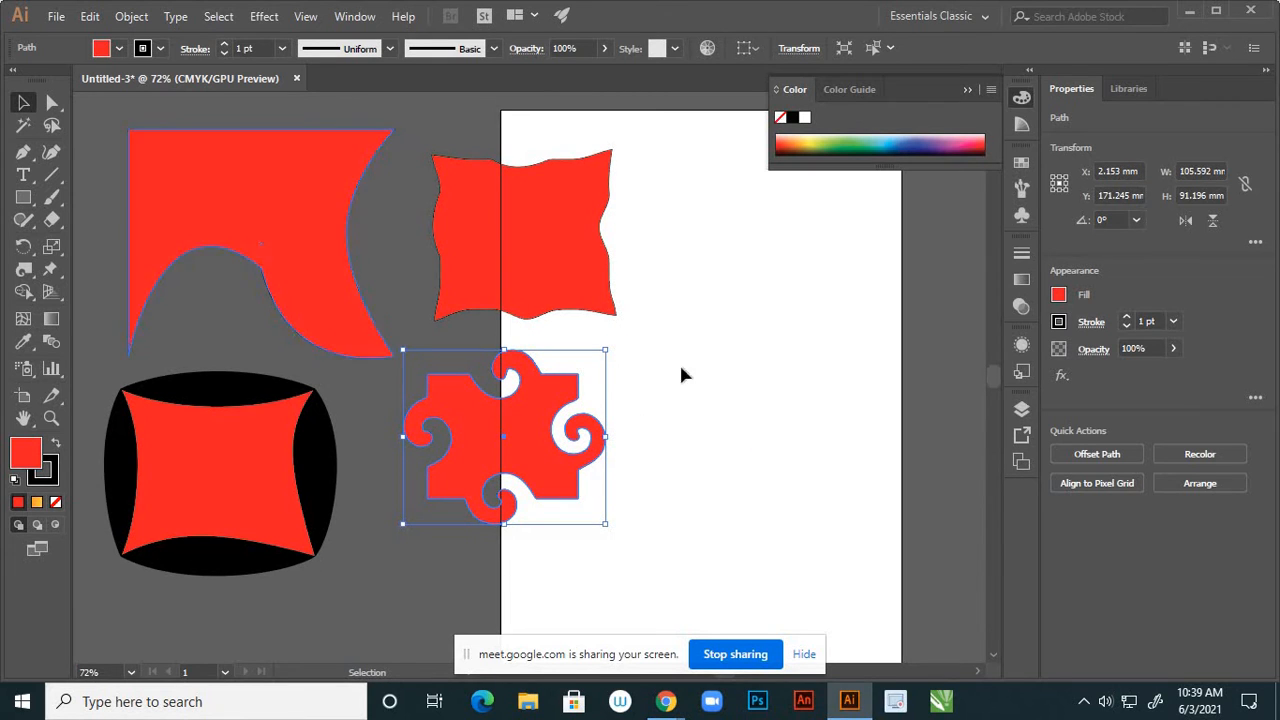
{"action": "left_click_drag", "start_coordinate": [539, 415], "coordinate": [483, 452]}
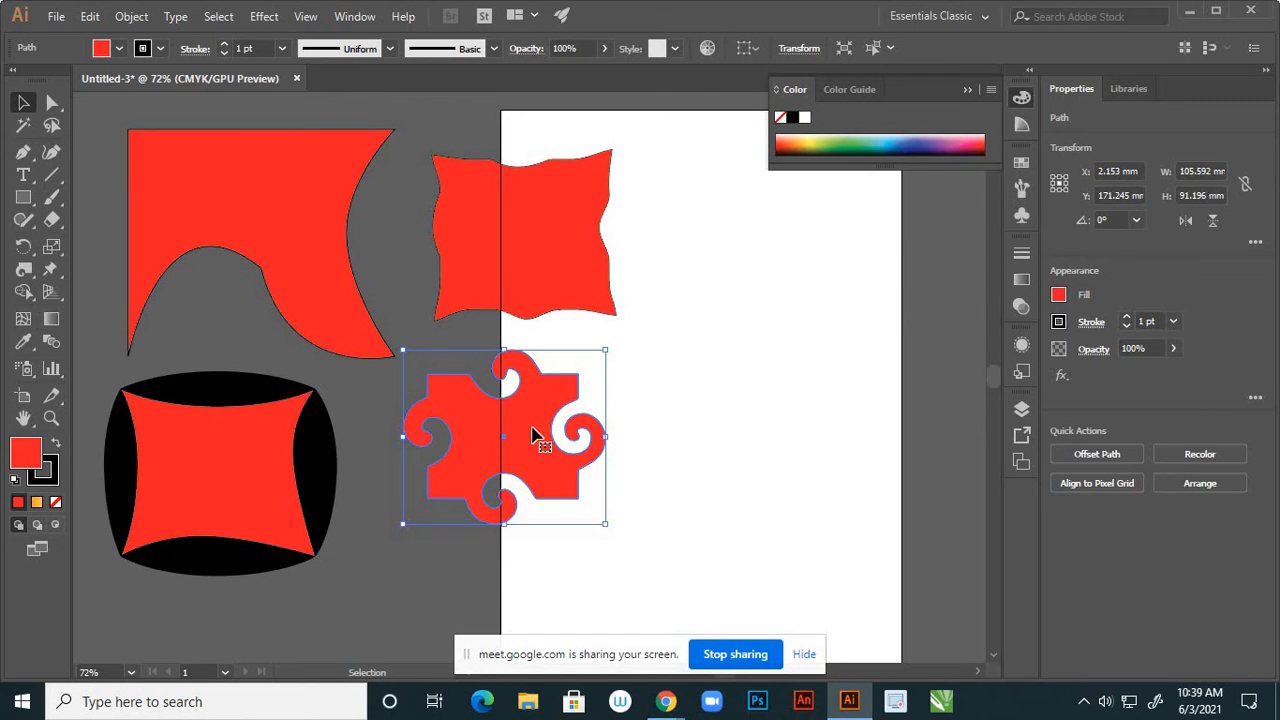
{"action": "left_click_drag", "start_coordinate": [525, 412], "coordinate": [789, 254]}
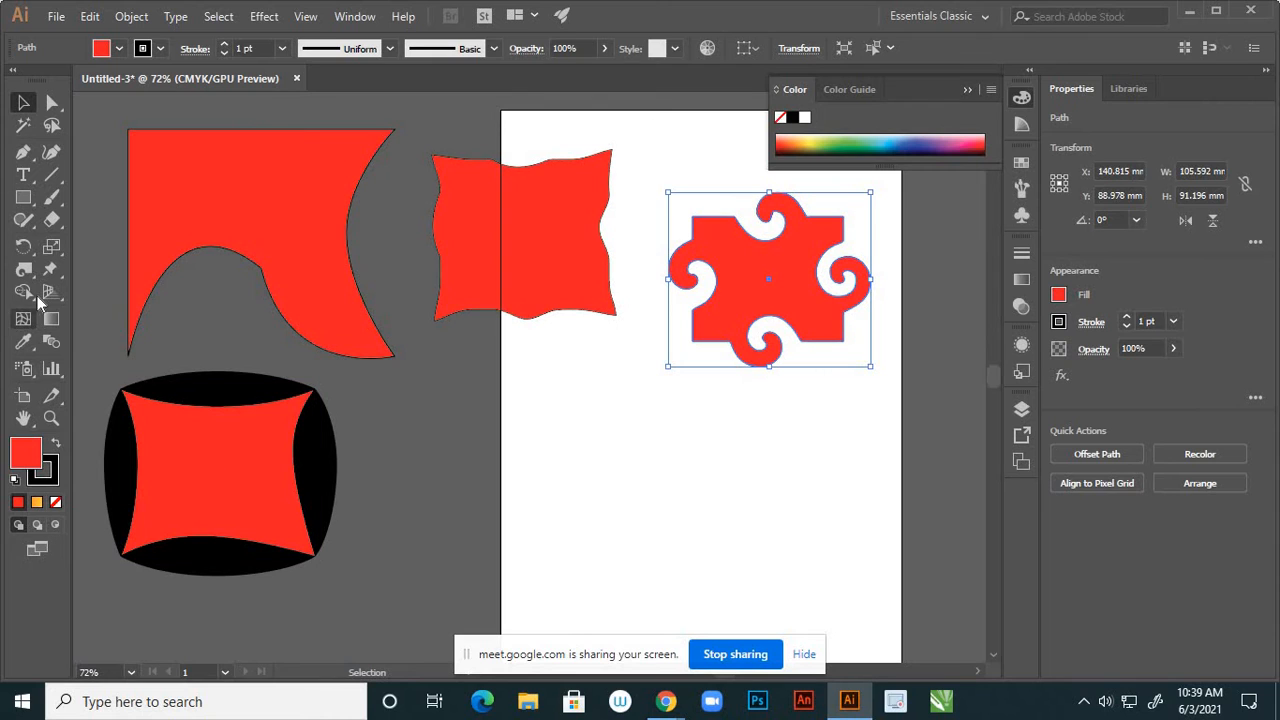
Draw a new rectangle about 73 by 62 mm below the twirled shape and choose the Pucker tool
{"action": "left_click", "coordinate": [26, 202]}
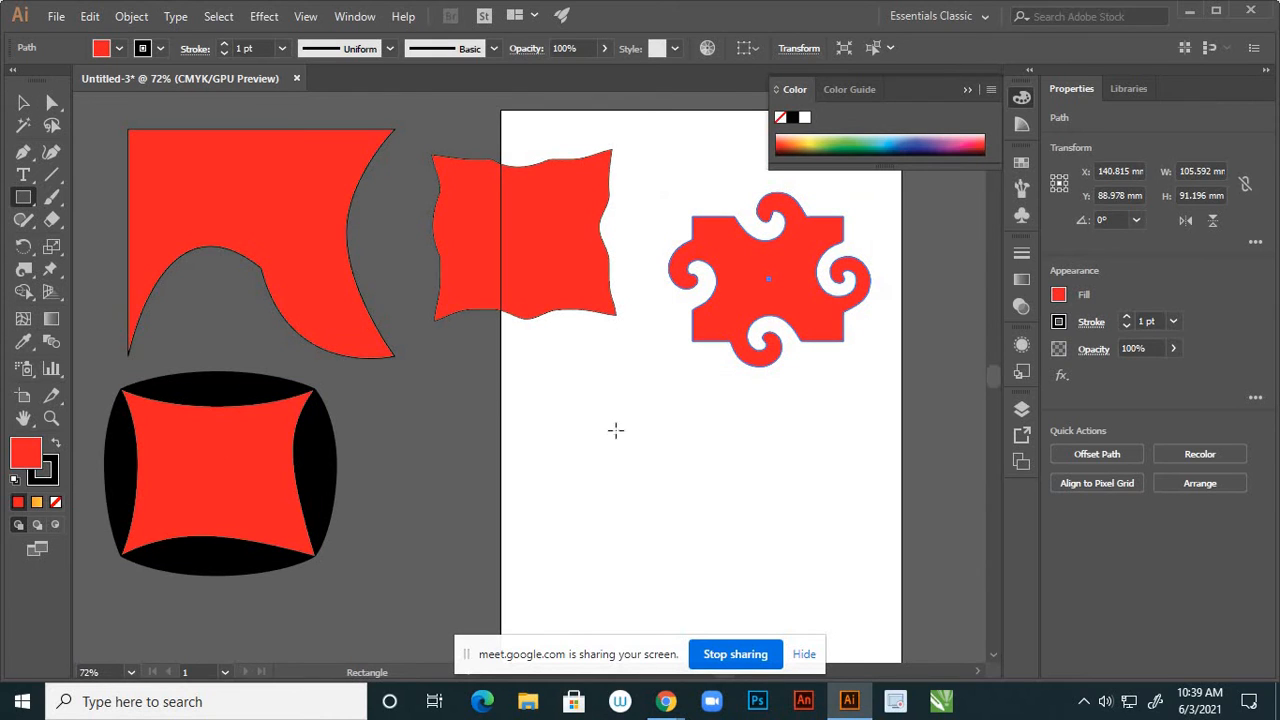
{"action": "left_click_drag", "start_coordinate": [580, 398], "coordinate": [721, 517]}
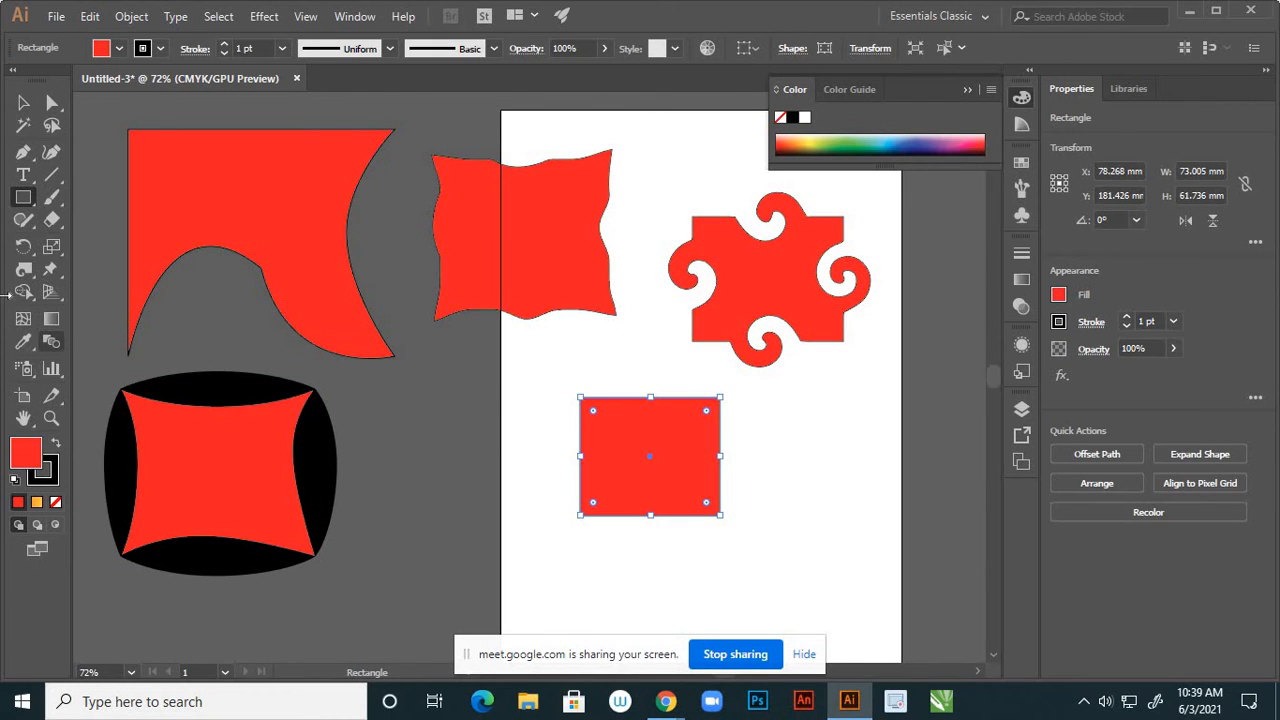
{"action": "left_click", "coordinate": [28, 270]}
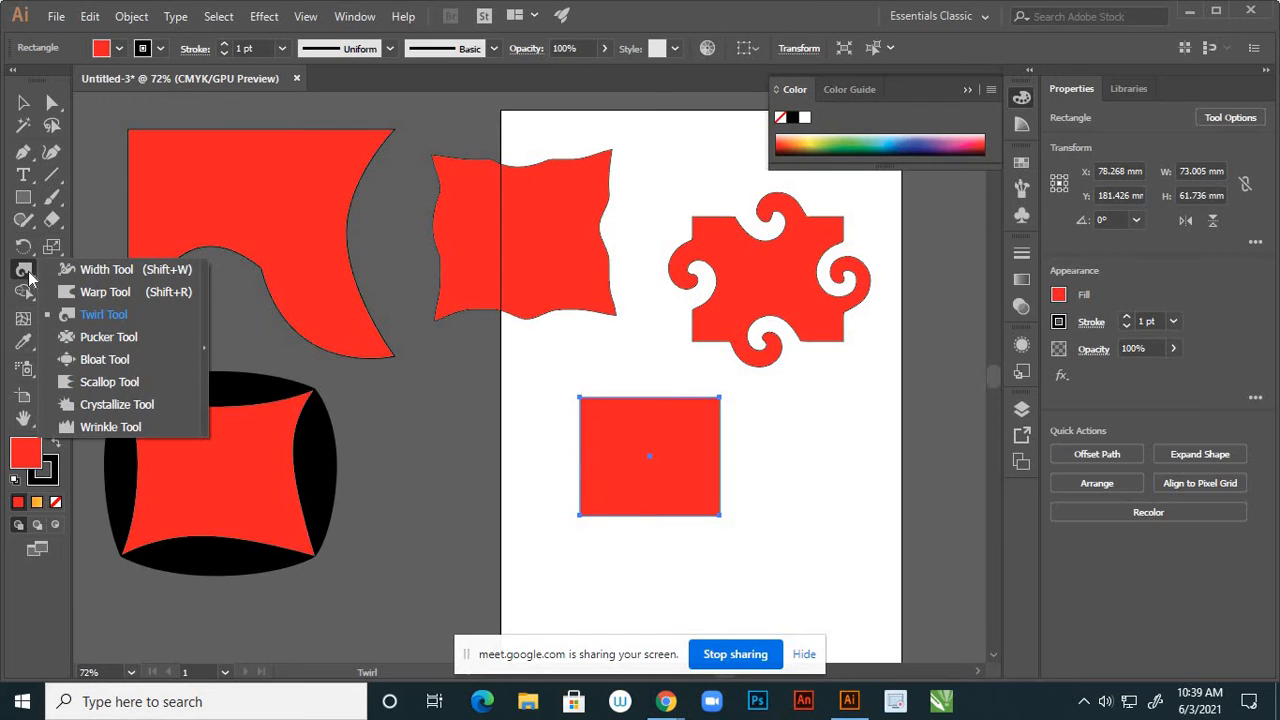
{"action": "left_click", "coordinate": [96, 340]}
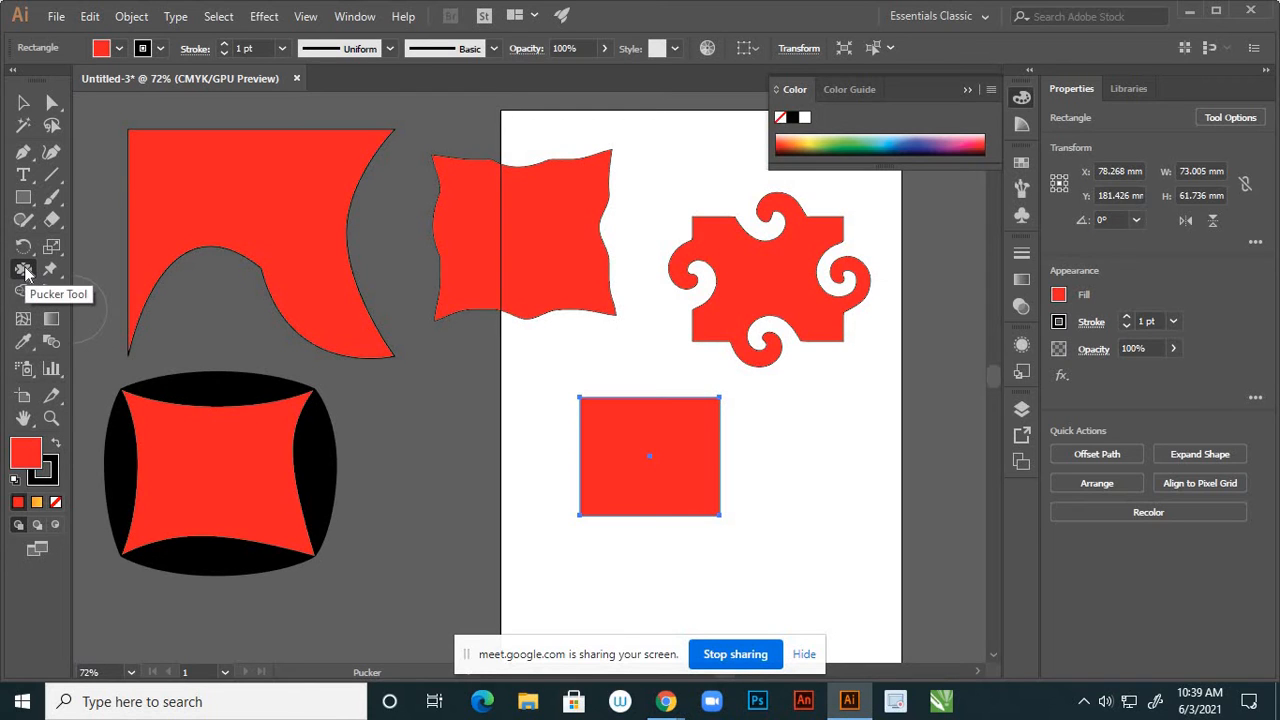
Check the Google Meet call window, then return to Illustrator
{"action": "mouse_move", "coordinate": [665, 700]}
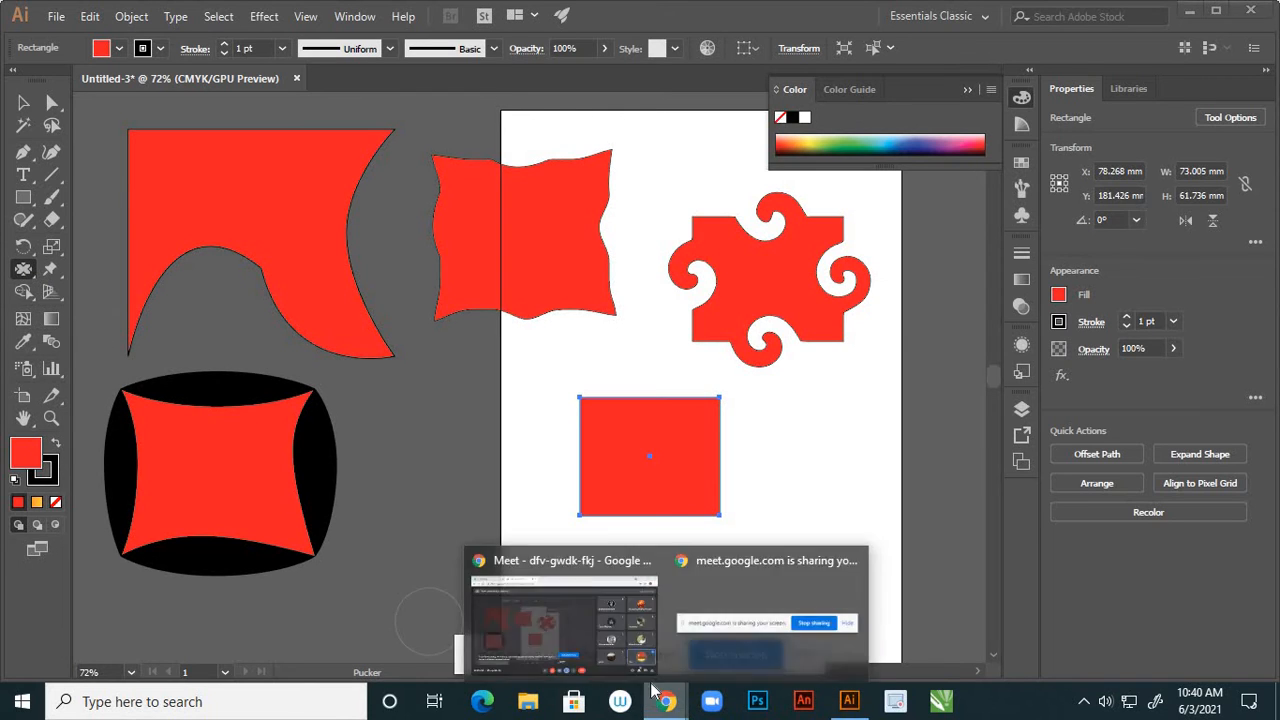
{"action": "left_click", "coordinate": [648, 676]}
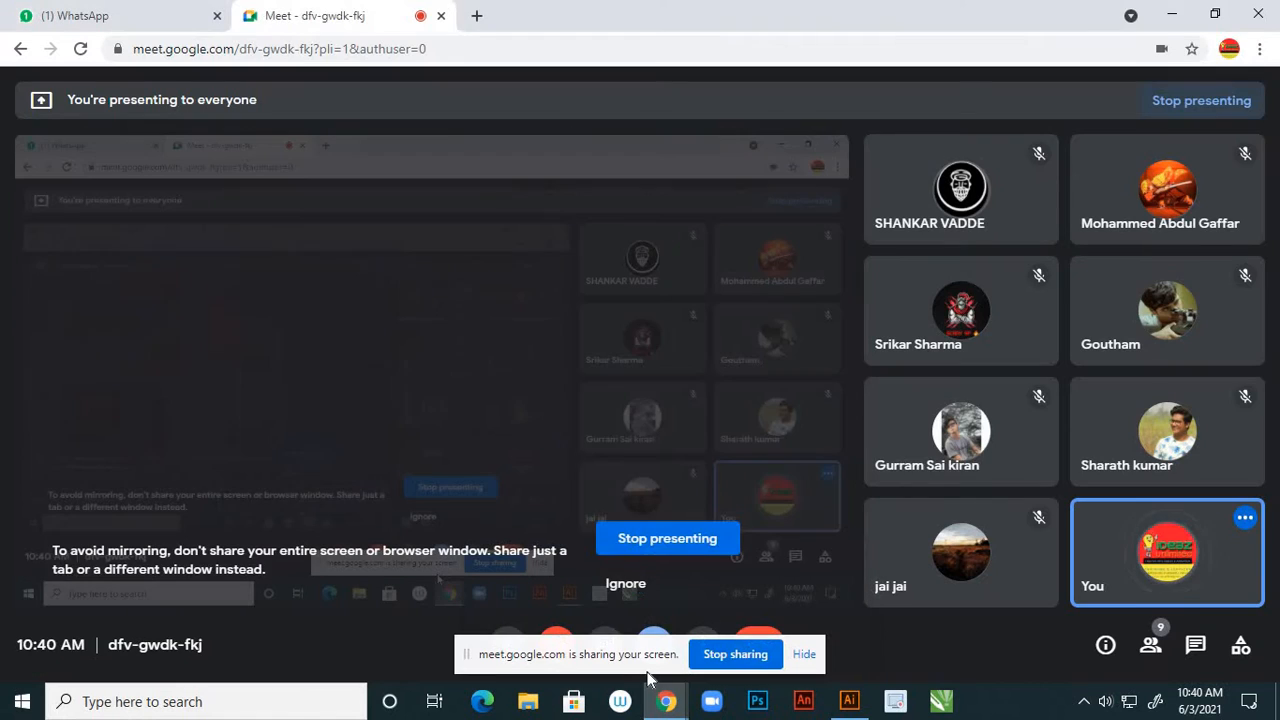
{"action": "left_click", "coordinate": [848, 701]}
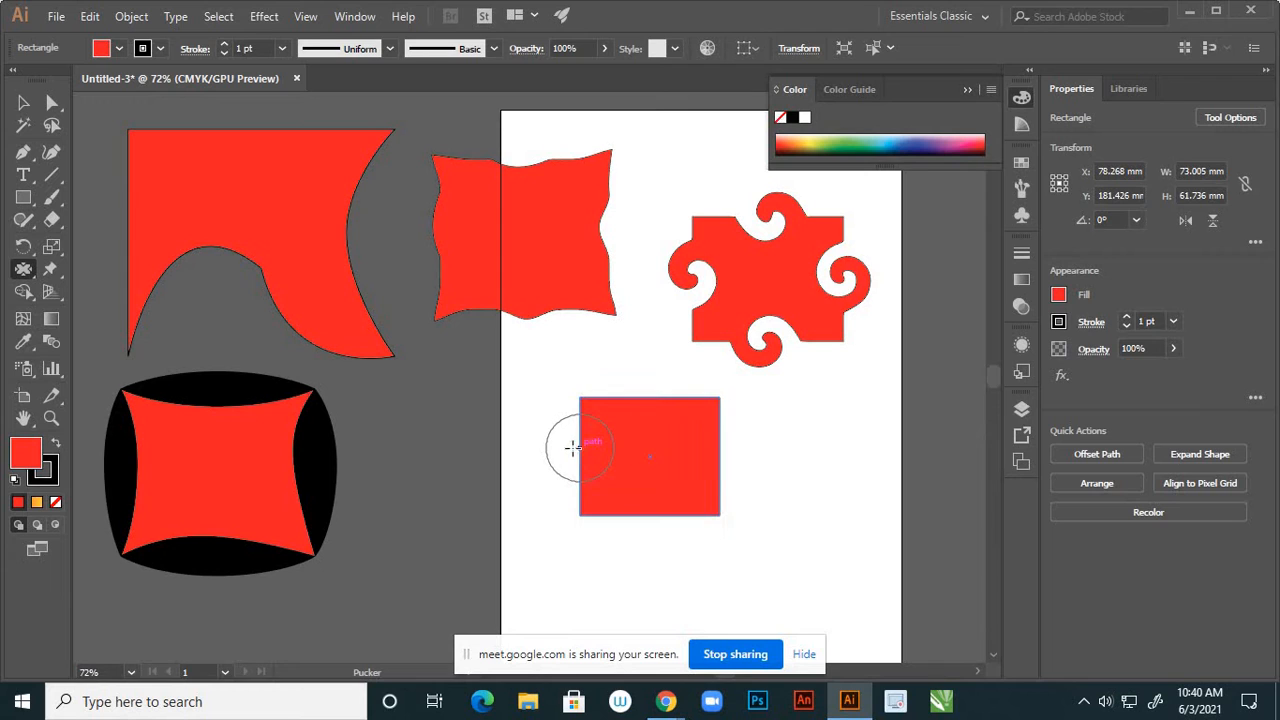
Pucker the rectangle's four edges outward at their midpoints and pull its corners inward to form a rounded four-lobed shape
{"action": "left_click_drag", "start_coordinate": [572, 447], "coordinate": [572, 448]}
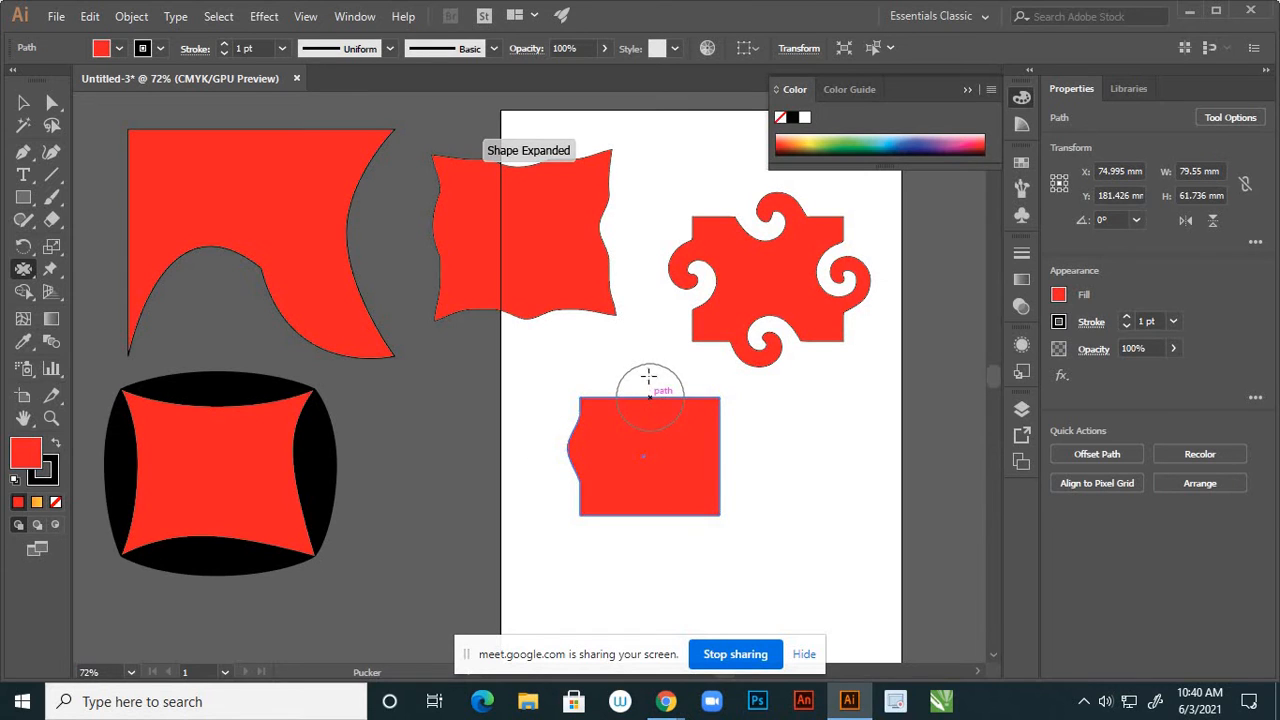
{"action": "mouse_move", "coordinate": [648, 376]}
{"action": "left_mouse_down"}
{"action": "mouse_move", "coordinate": [667, 401]}
{"action": "mouse_move", "coordinate": [648, 376]}
{"action": "left_mouse_up"}
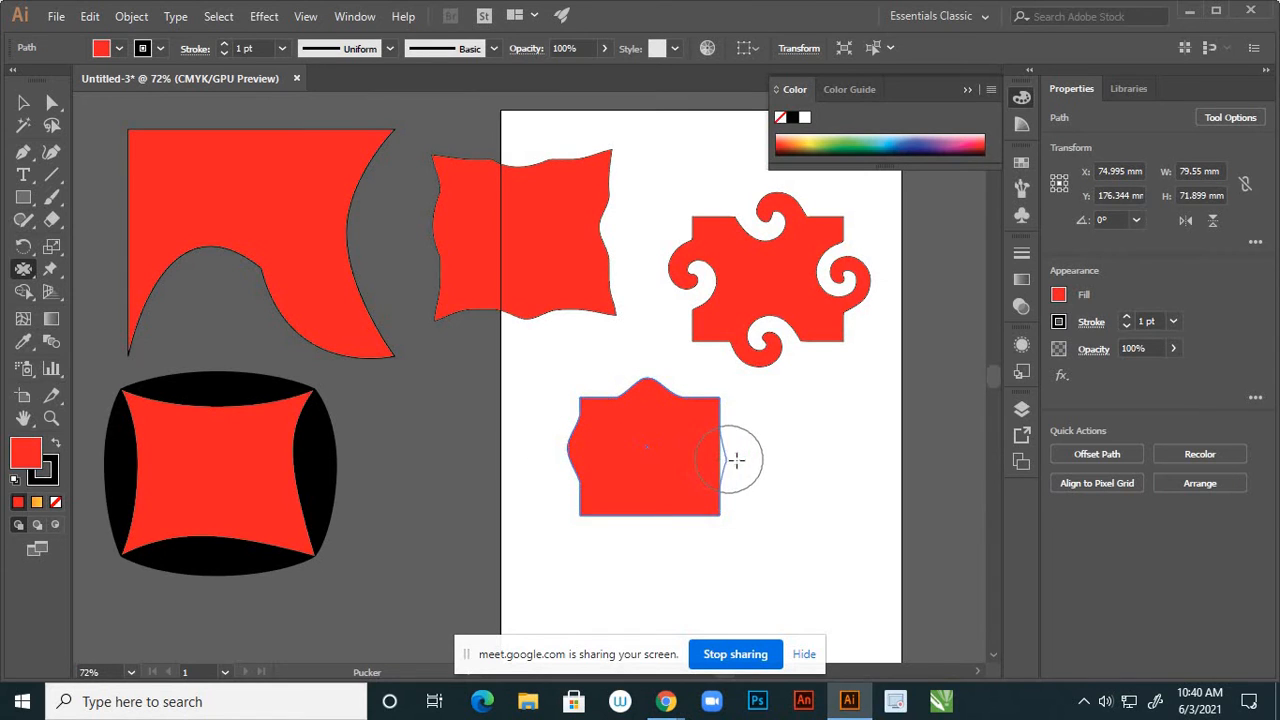
{"action": "left_click_drag", "start_coordinate": [736, 459], "coordinate": [734, 483]}
{"action": "mouse_move", "coordinate": [646, 530]}
{"action": "left_mouse_down"}
{"action": "mouse_move", "coordinate": [697, 501]}
{"action": "mouse_move", "coordinate": [670, 466]}
{"action": "left_mouse_up"}
{"action": "mouse_move", "coordinate": [594, 412]}
{"action": "left_mouse_down"}
{"action": "mouse_move", "coordinate": [660, 400]}
{"action": "mouse_move", "coordinate": [690, 426]}
{"action": "left_mouse_up"}
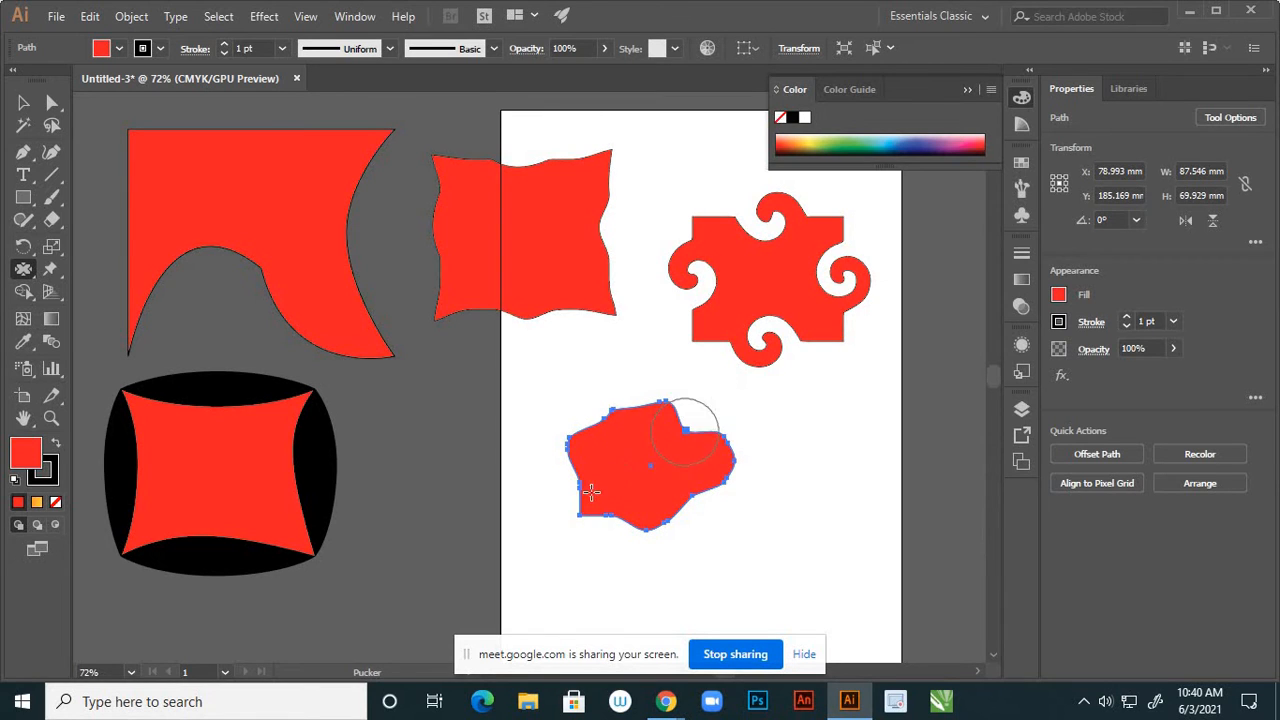
{"action": "left_click_drag", "start_coordinate": [614, 487], "coordinate": [615, 487]}
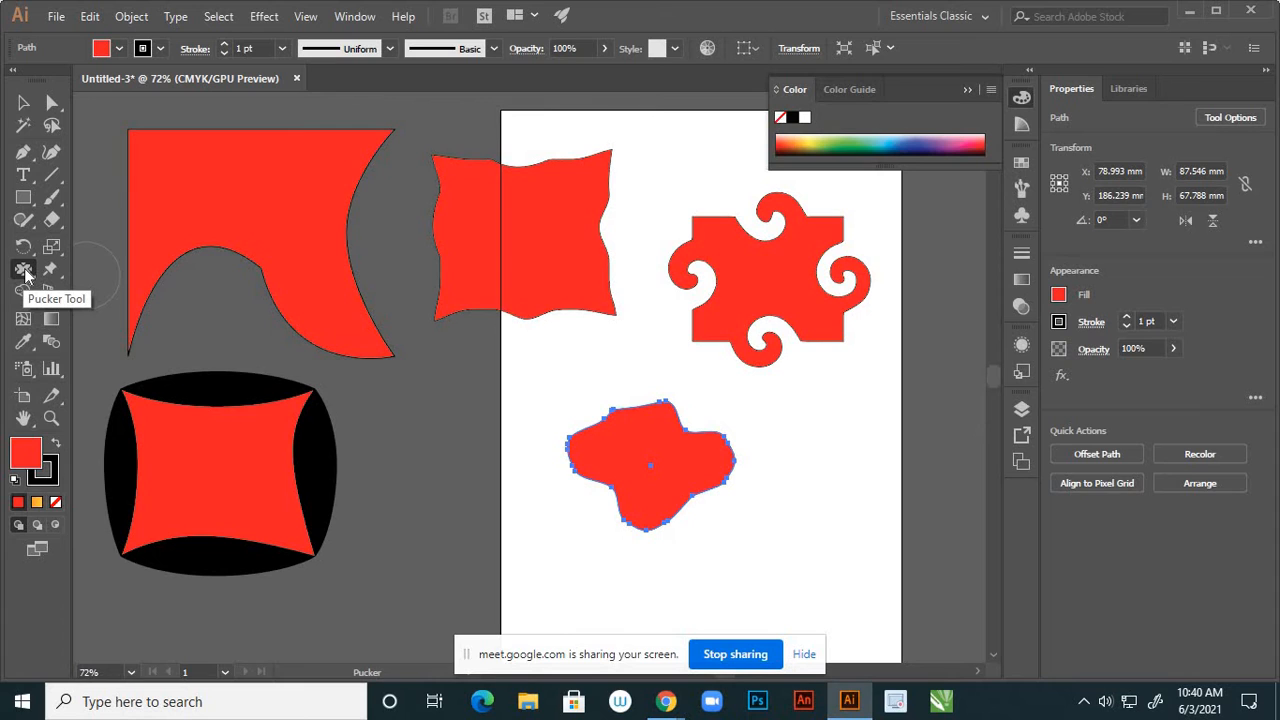
Choose the Bloat tool and draw a new rectangle about 53 by 47 mm near the artboard's lower right edge
{"action": "left_click", "coordinate": [25, 272]}
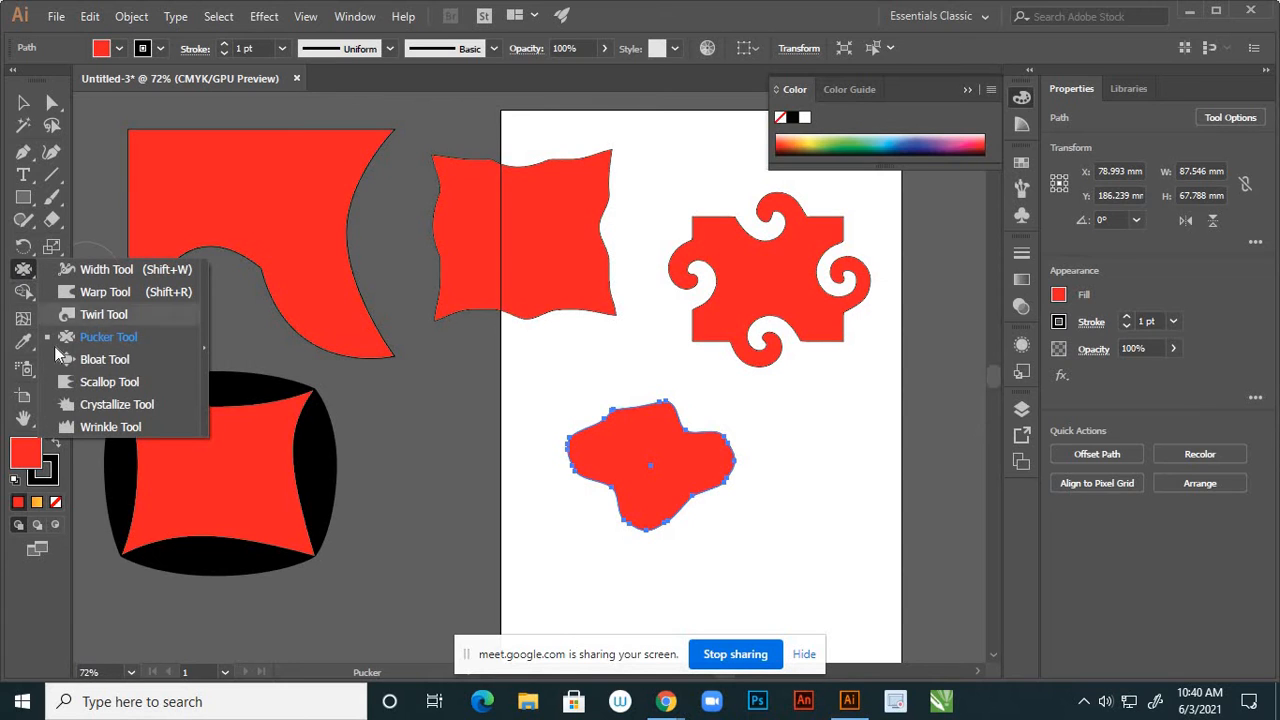
{"action": "left_click", "coordinate": [88, 360]}
{"action": "left_click", "coordinate": [25, 198]}
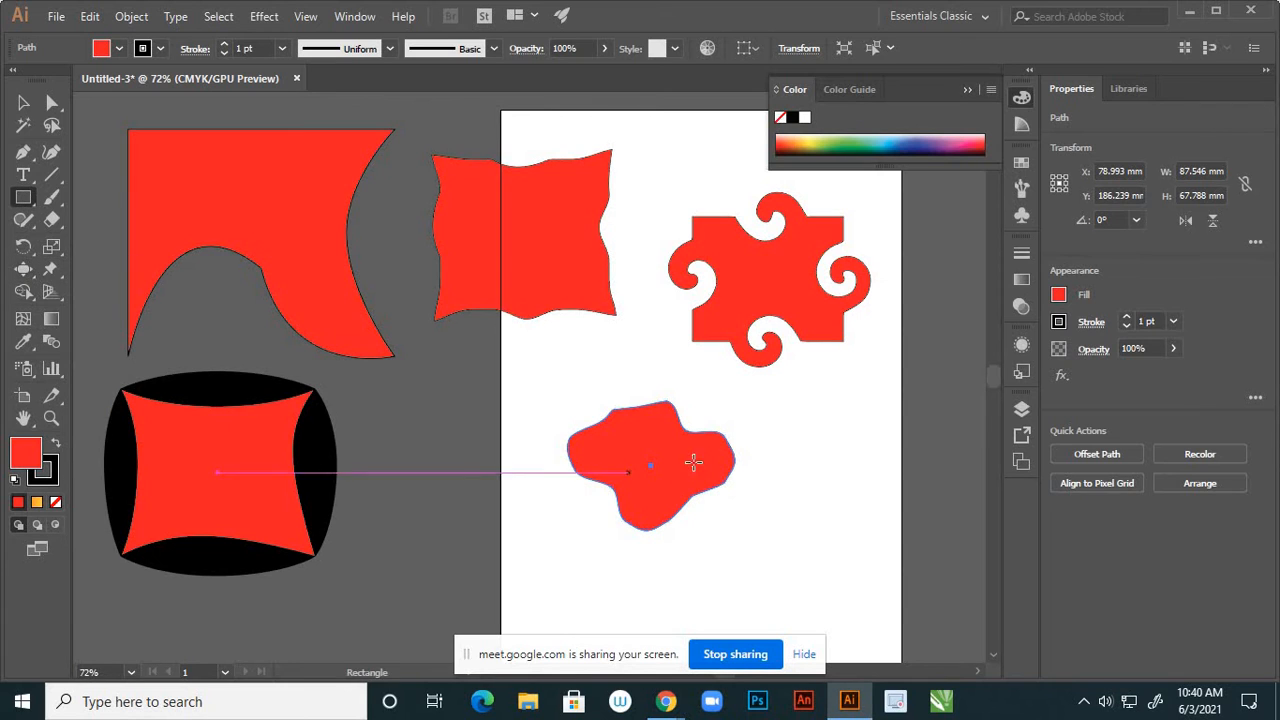
{"action": "left_click_drag", "start_coordinate": [795, 472], "coordinate": [897, 561]}
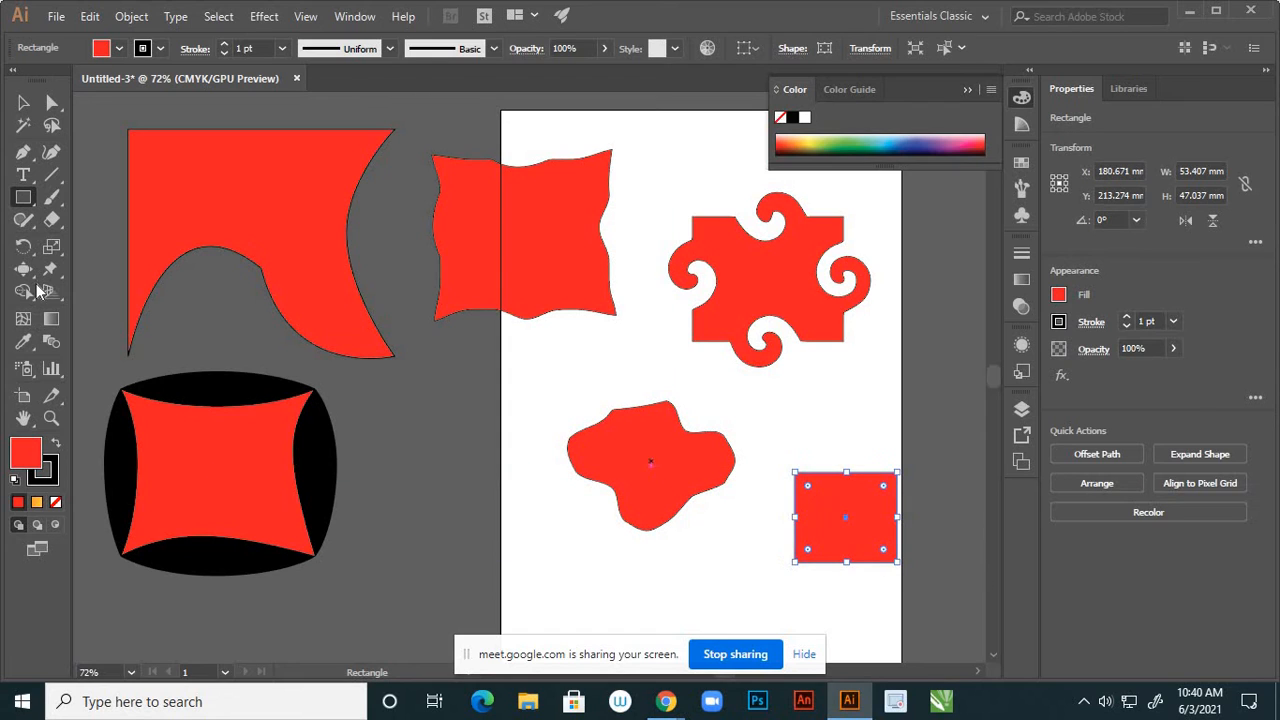
Bloat the small rectangle, pushing its left, top and bottom edges inward and its right edge outward in round curves
{"action": "left_click", "coordinate": [29, 270]}
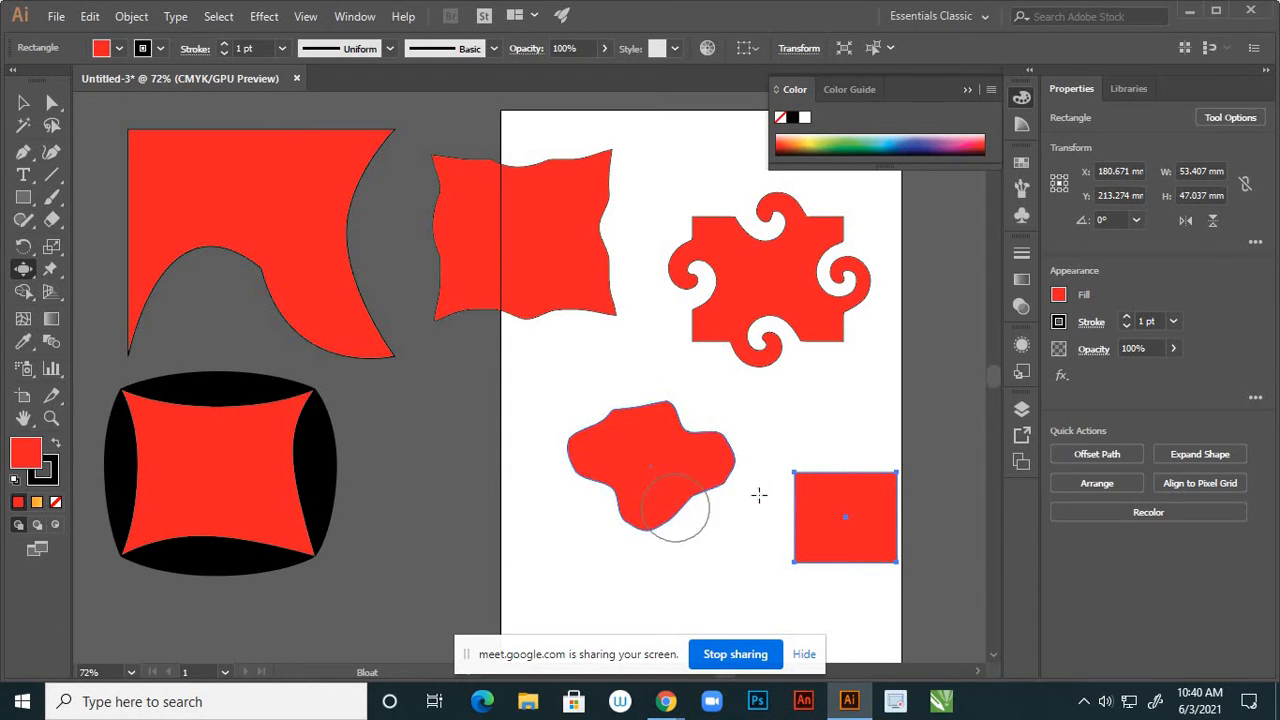
{"action": "mouse_move", "coordinate": [766, 514]}
{"action": "left_mouse_down"}
{"action": "mouse_move", "coordinate": [898, 516]}
{"action": "mouse_move", "coordinate": [877, 514]}
{"action": "mouse_move", "coordinate": [871, 491]}
{"action": "left_mouse_up"}
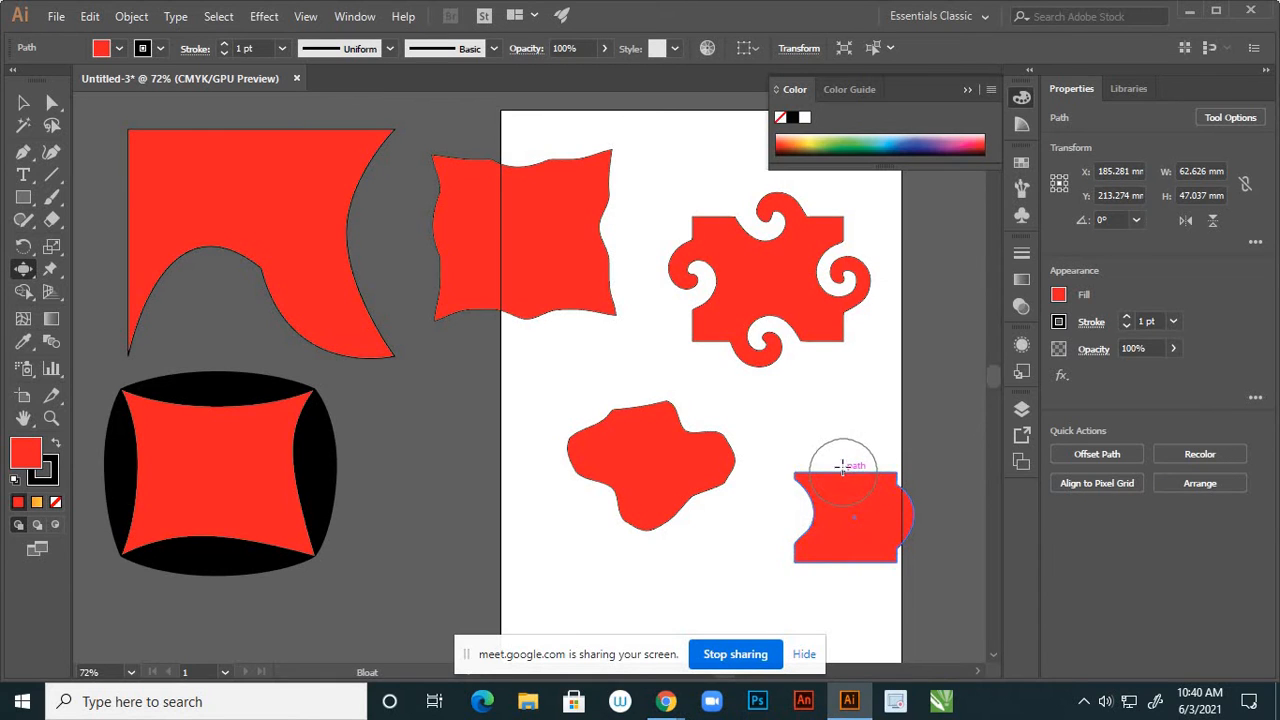
{"action": "left_click_drag", "start_coordinate": [840, 466], "coordinate": [843, 460]}
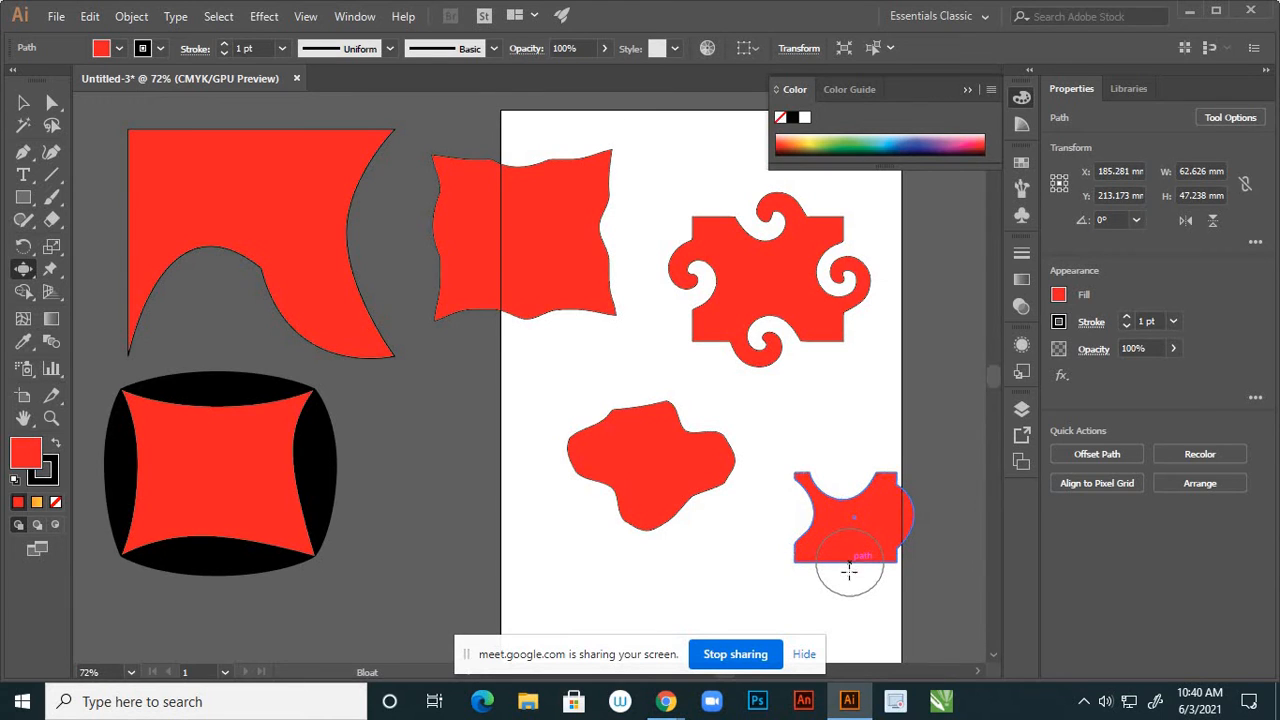
{"action": "left_click_drag", "start_coordinate": [849, 575], "coordinate": [843, 566]}
{"action": "left_click_drag", "start_coordinate": [814, 509], "coordinate": [791, 511]}
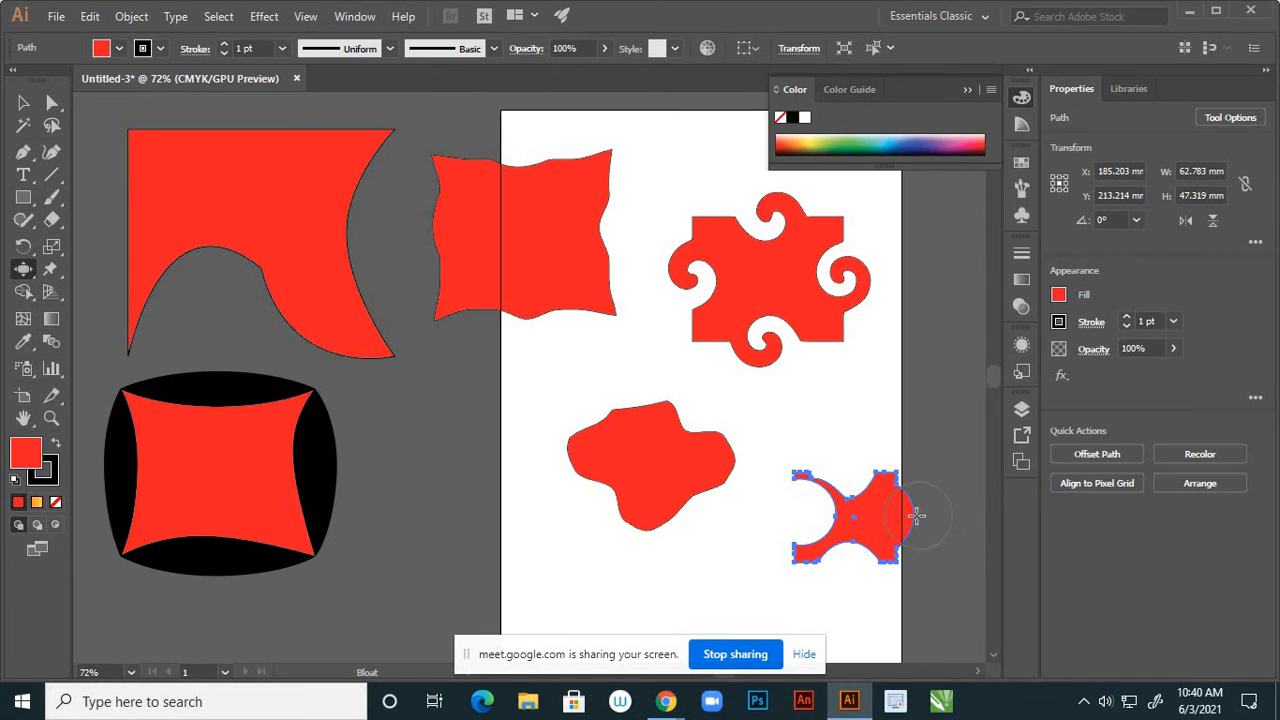
{"action": "left_click_drag", "start_coordinate": [917, 515], "coordinate": [894, 523]}
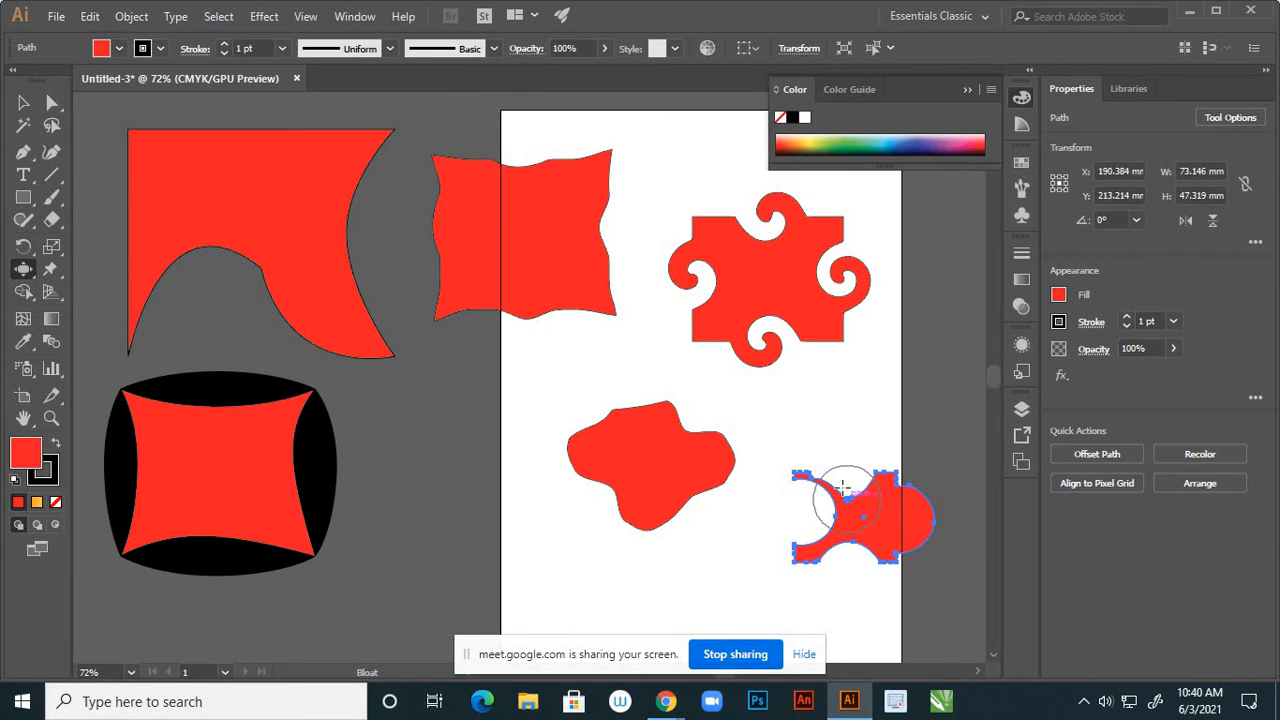
{"action": "left_click_drag", "start_coordinate": [844, 487], "coordinate": [843, 487]}
Draw a rectangle about 73 by 56 mm across the artboard's lower left edge and choose the Scallop tool
{"action": "left_click", "coordinate": [23, 197]}
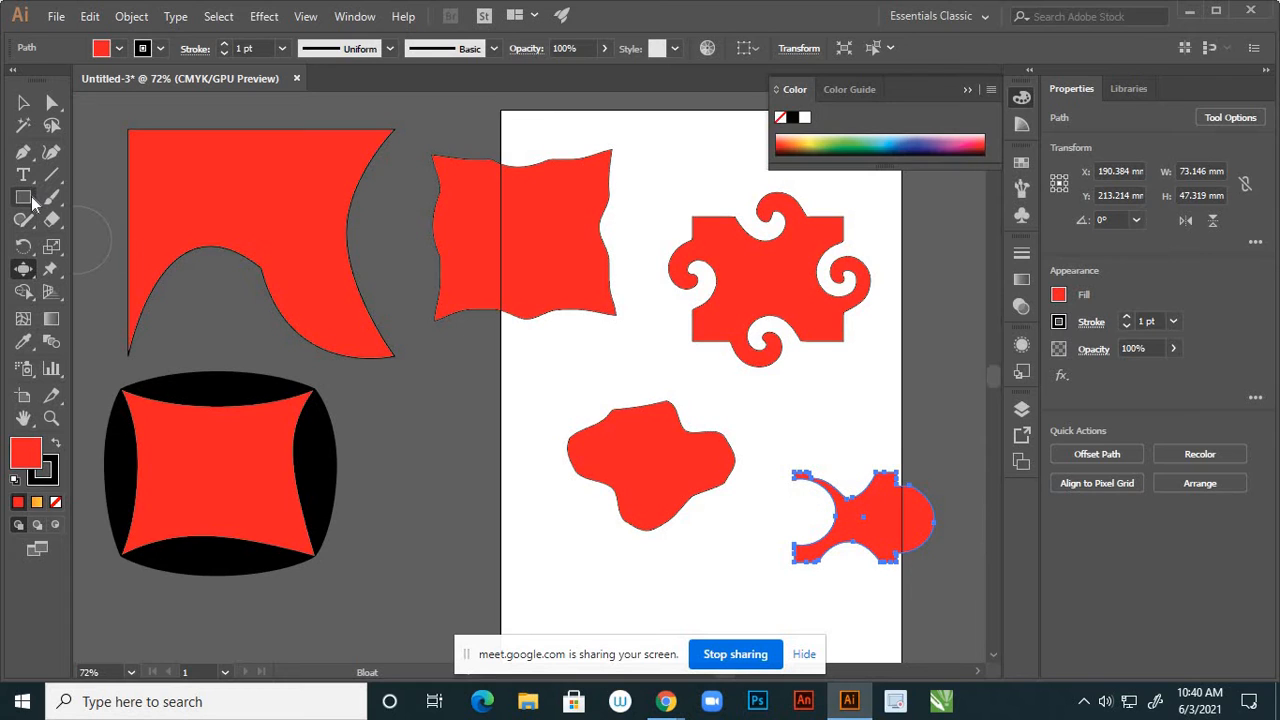
{"action": "left_click_drag", "start_coordinate": [404, 472], "coordinate": [544, 578]}
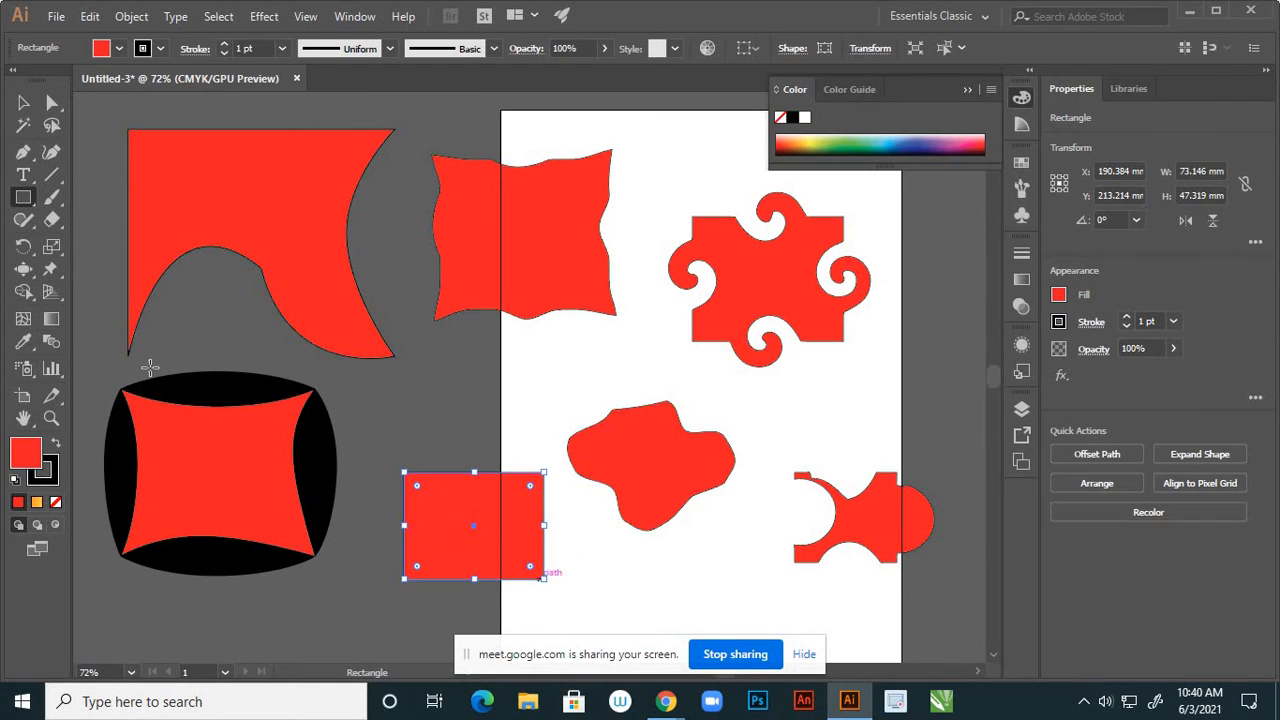
{"action": "left_click_drag", "start_coordinate": [33, 270], "coordinate": [139, 322]}
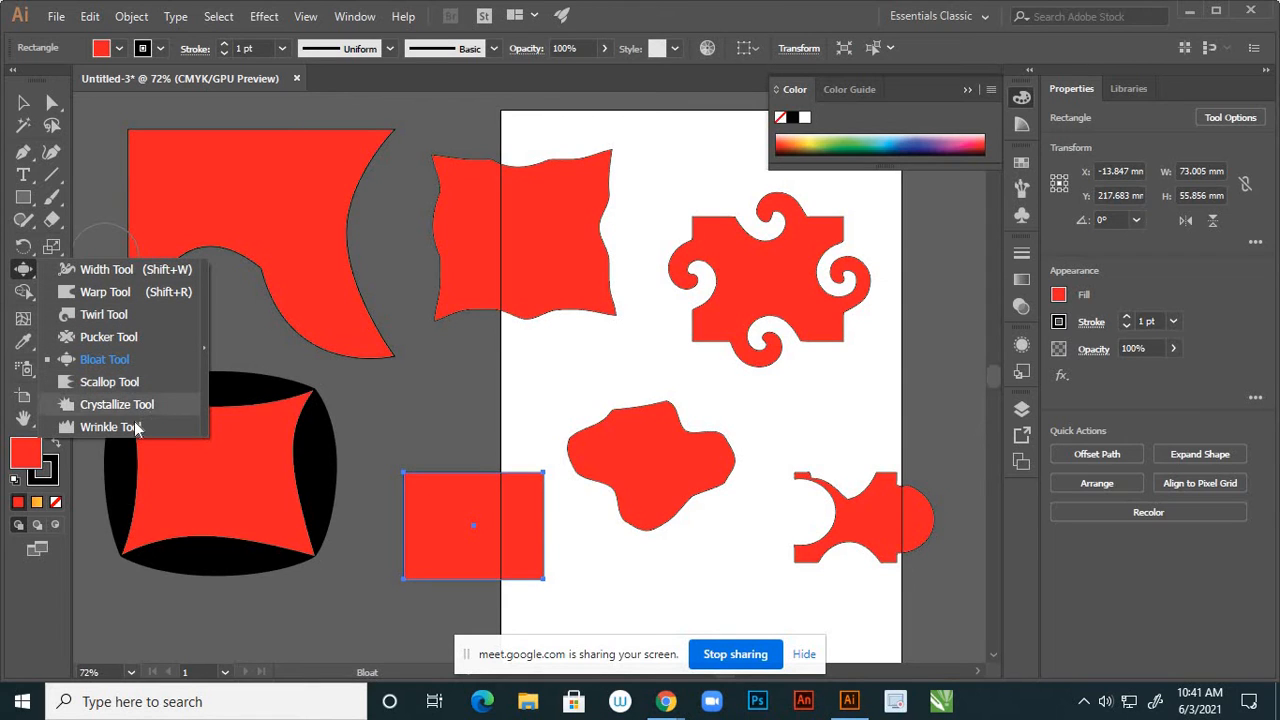
{"action": "left_click", "coordinate": [104, 382]}
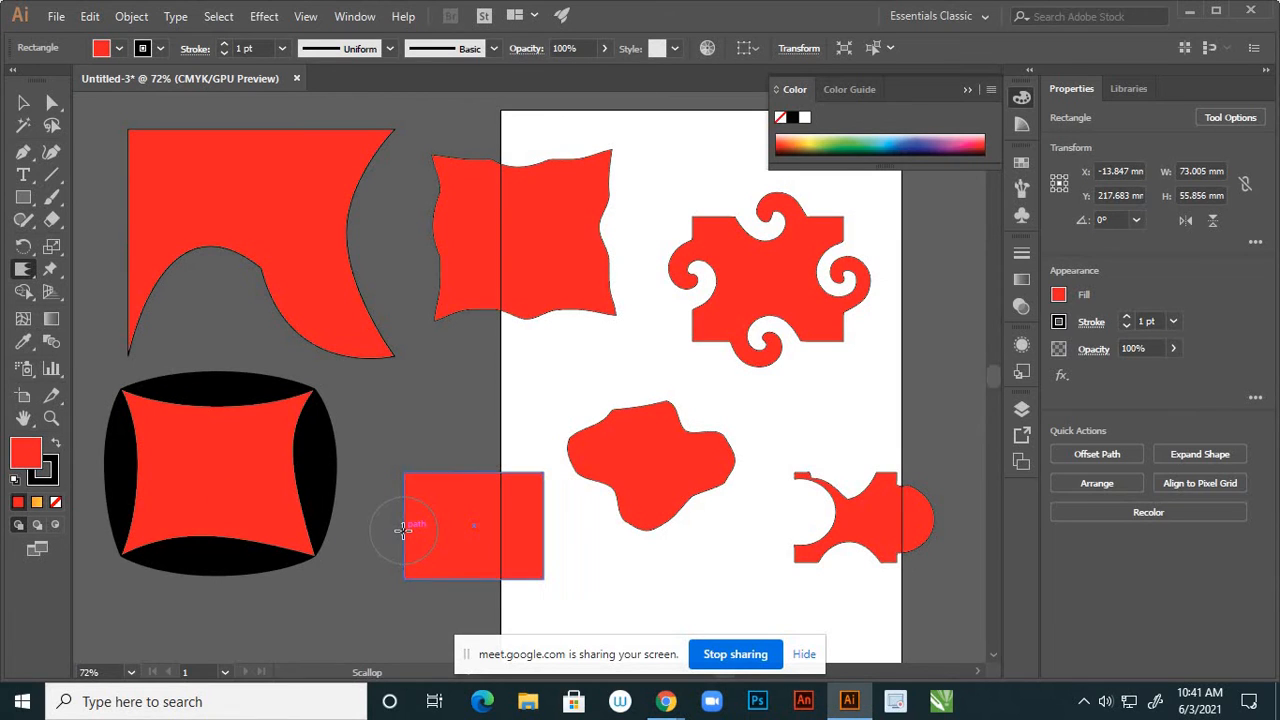
Scallop the new rectangle's left, top, bottom and right edges with small inward folds, then deselect it
{"action": "mouse_move", "coordinate": [407, 527]}
{"action": "left_mouse_down"}
{"action": "mouse_move", "coordinate": [406, 500]}
{"action": "mouse_move", "coordinate": [421, 506]}
{"action": "left_mouse_up"}
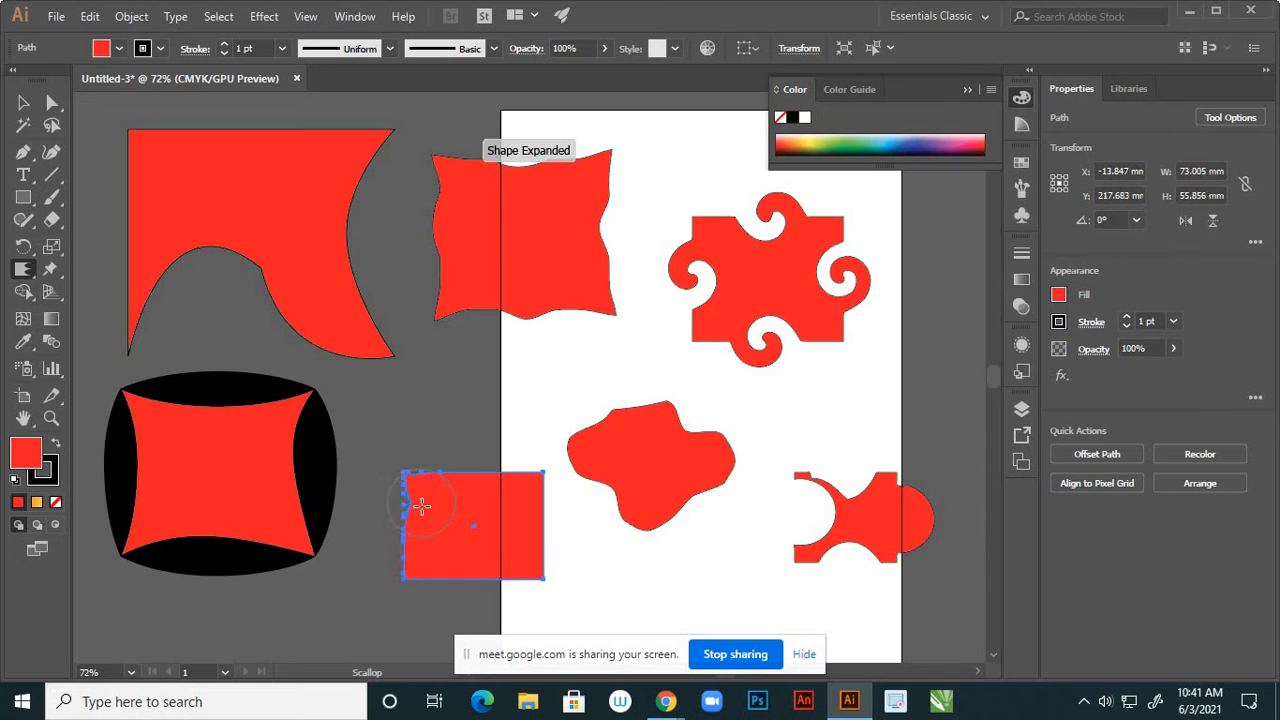
{"action": "scroll", "coordinate": [423, 594], "scroll_direction": "up", "scroll_amount": 3}
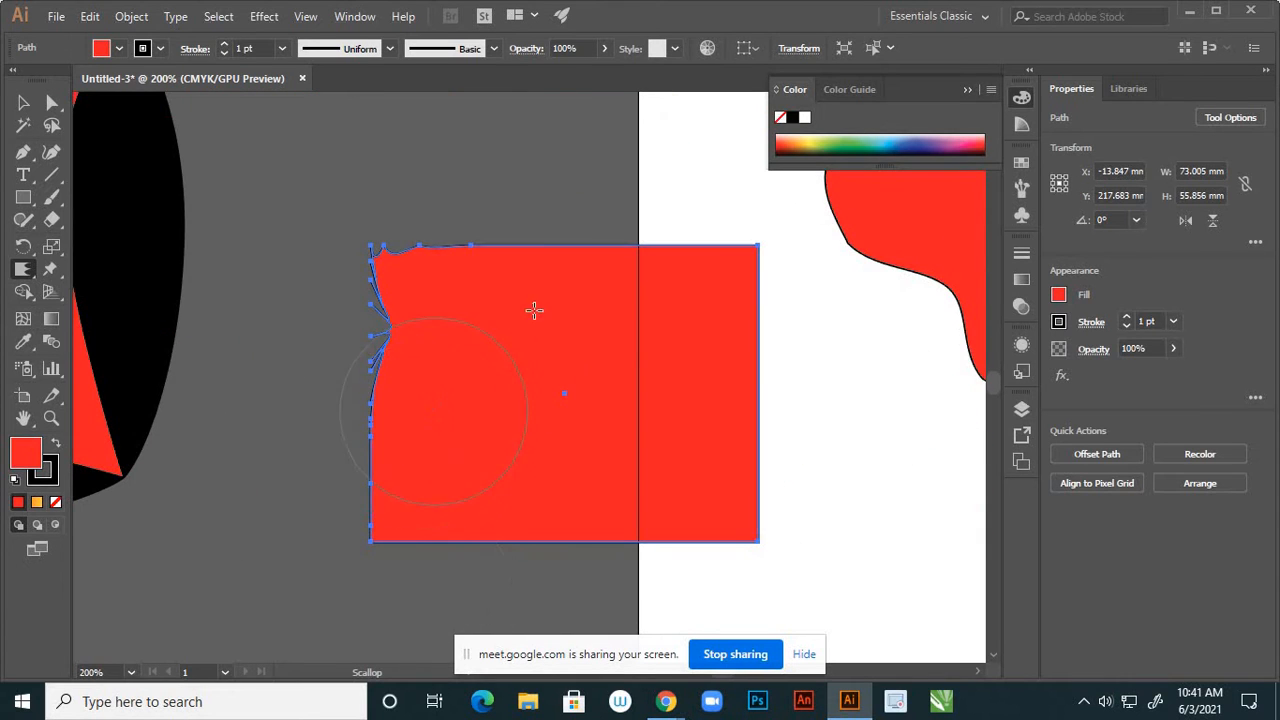
{"action": "mouse_move", "coordinate": [571, 263]}
{"action": "left_mouse_down"}
{"action": "mouse_move", "coordinate": [580, 243]}
{"action": "mouse_move", "coordinate": [580, 260]}
{"action": "left_mouse_up"}
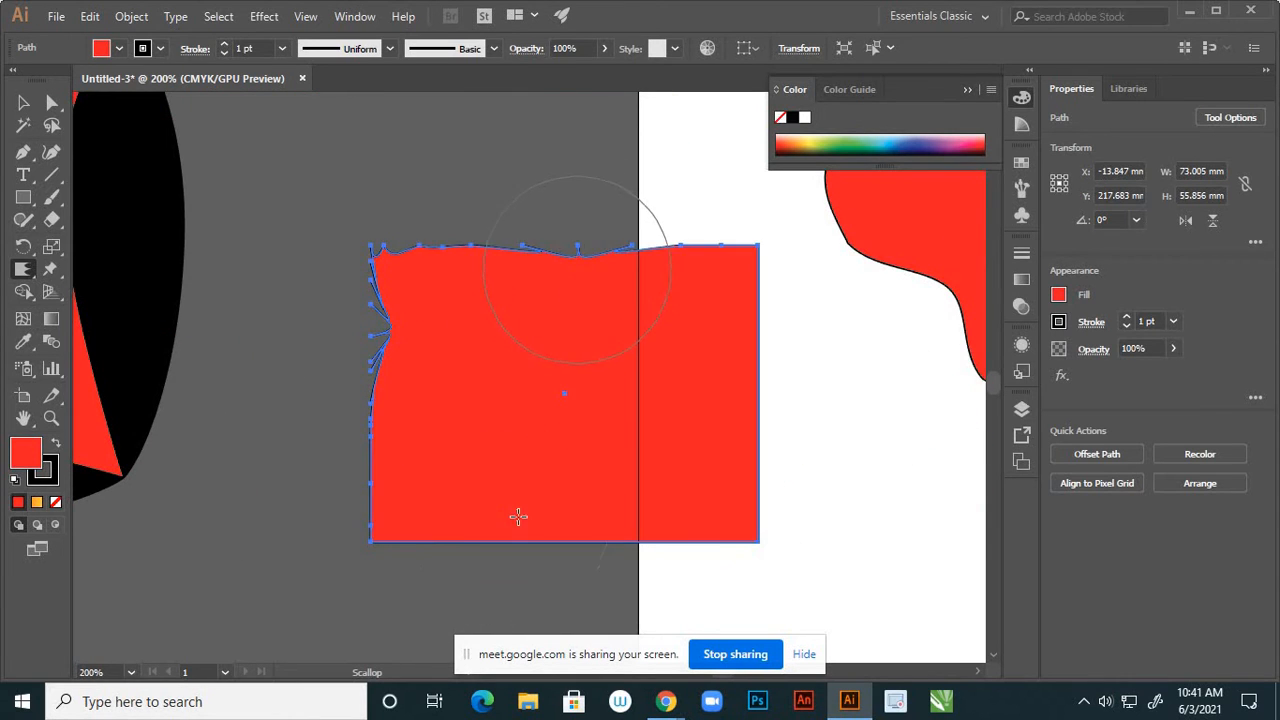
{"action": "left_click", "coordinate": [545, 536]}
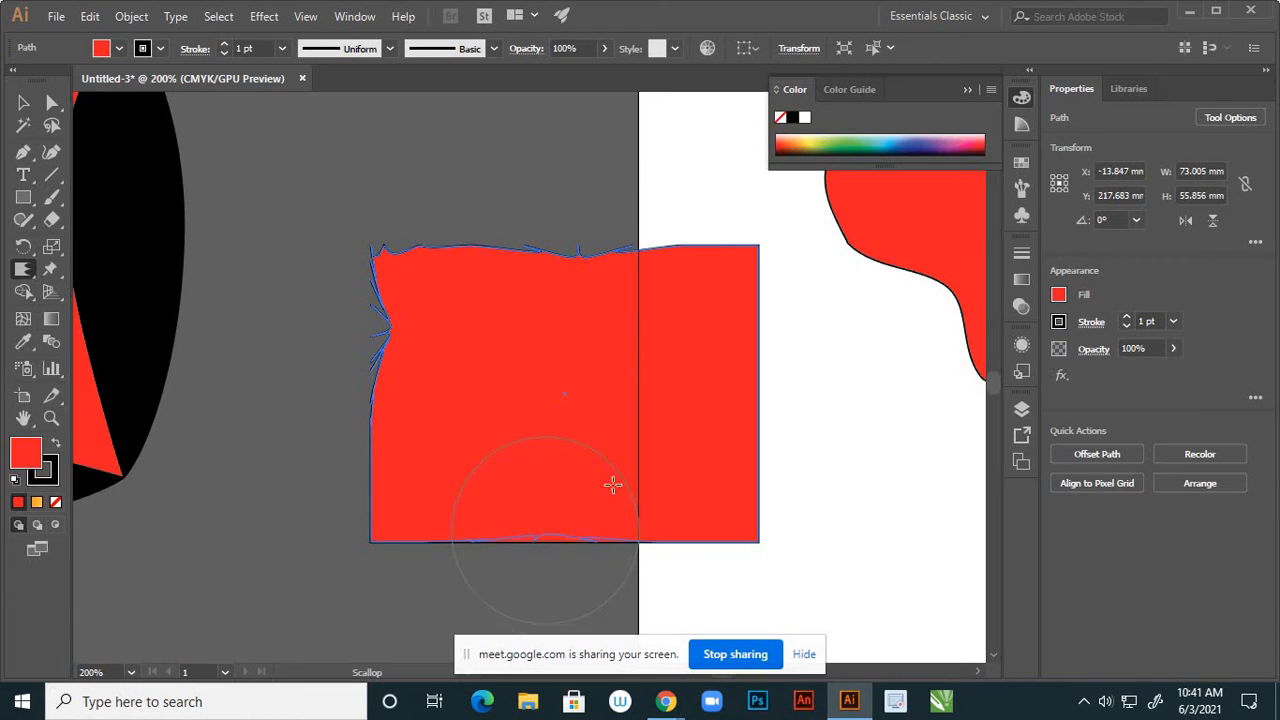
{"action": "left_click", "coordinate": [751, 395]}
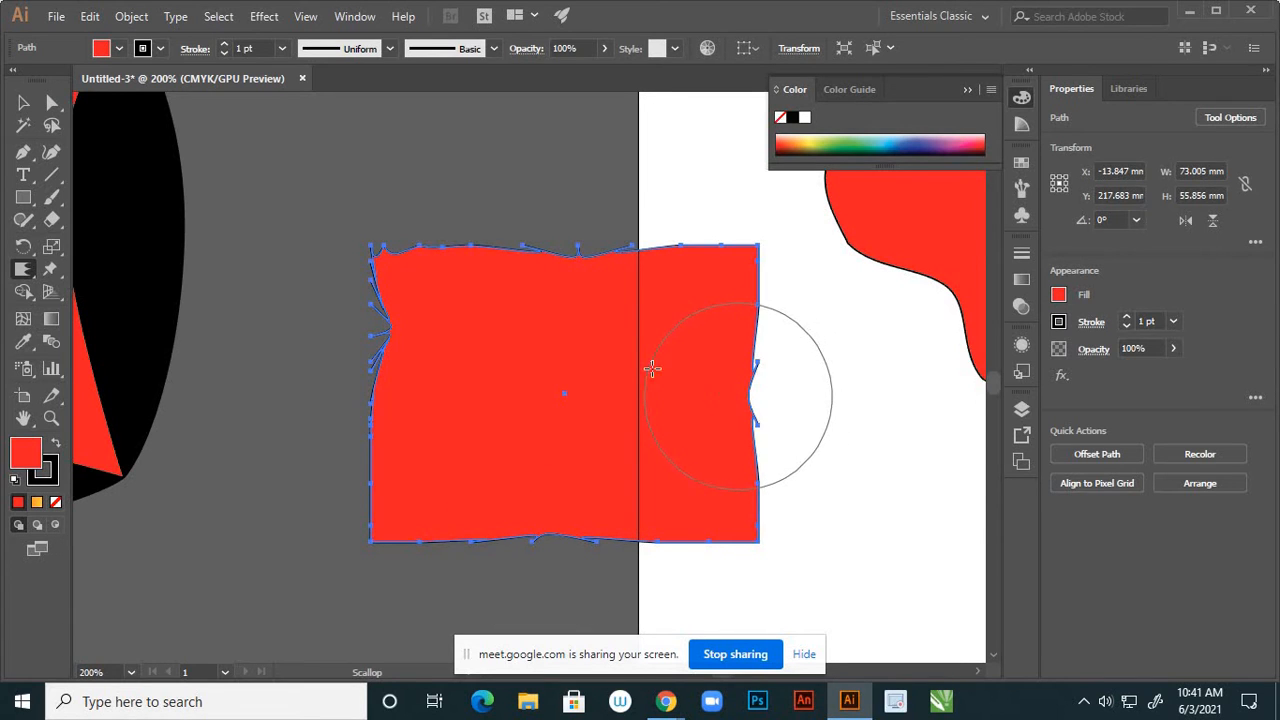
{"action": "left_click", "coordinate": [26, 104]}
{"action": "left_click", "coordinate": [260, 417]}
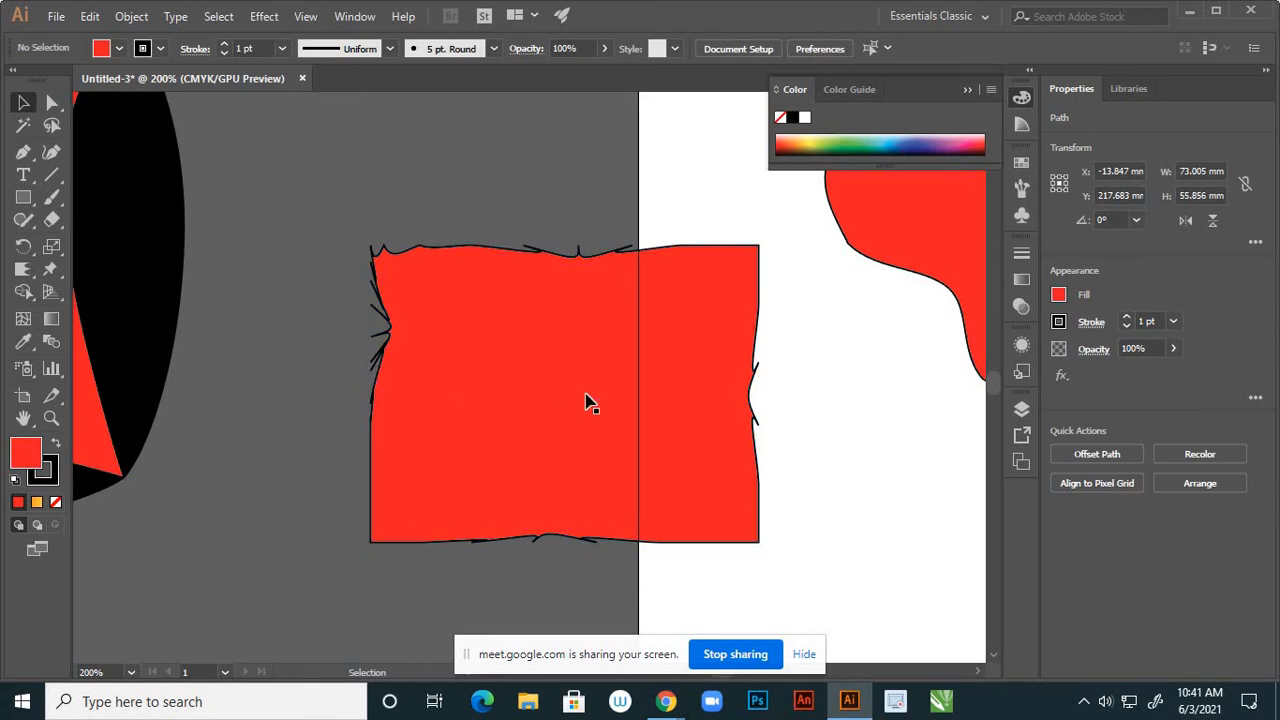
Move the scalloped rectangle up and left, clear of the artboard, to about X -45 mm, Y 182 mm
{"action": "left_click_drag", "start_coordinate": [551, 394], "coordinate": [880, 471]}
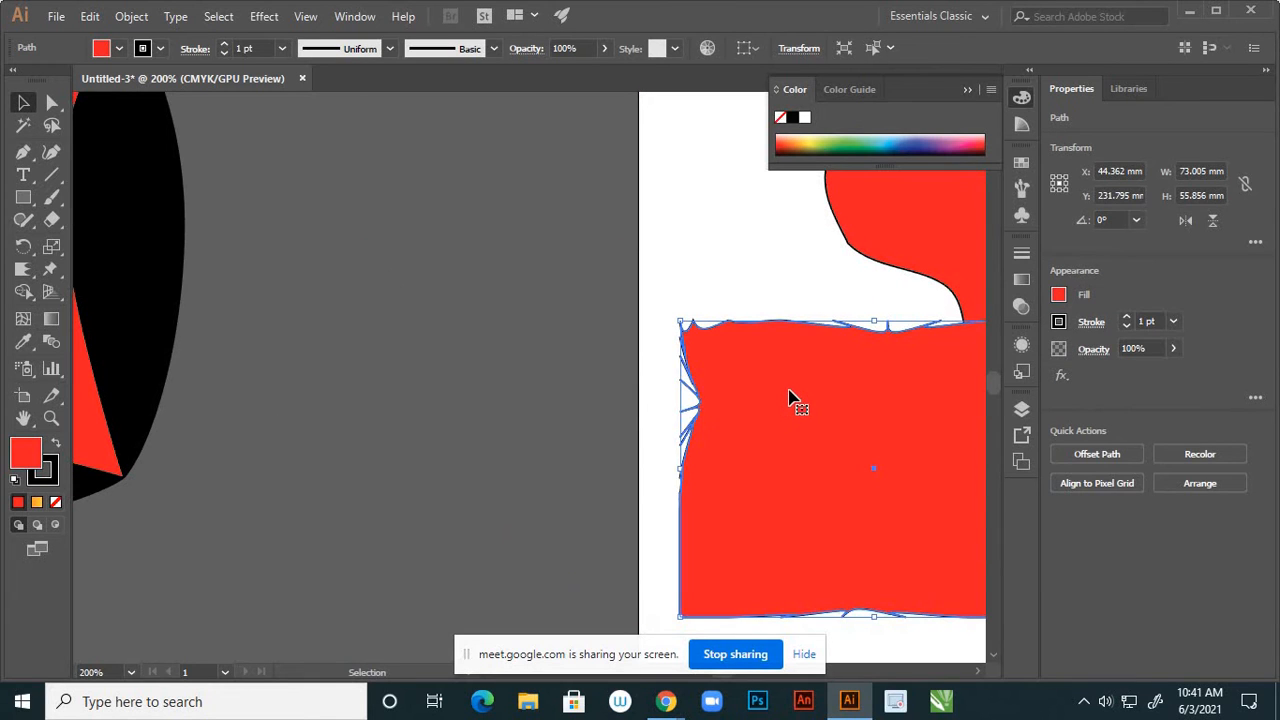
{"action": "left_click_drag", "start_coordinate": [793, 402], "coordinate": [300, 8]}
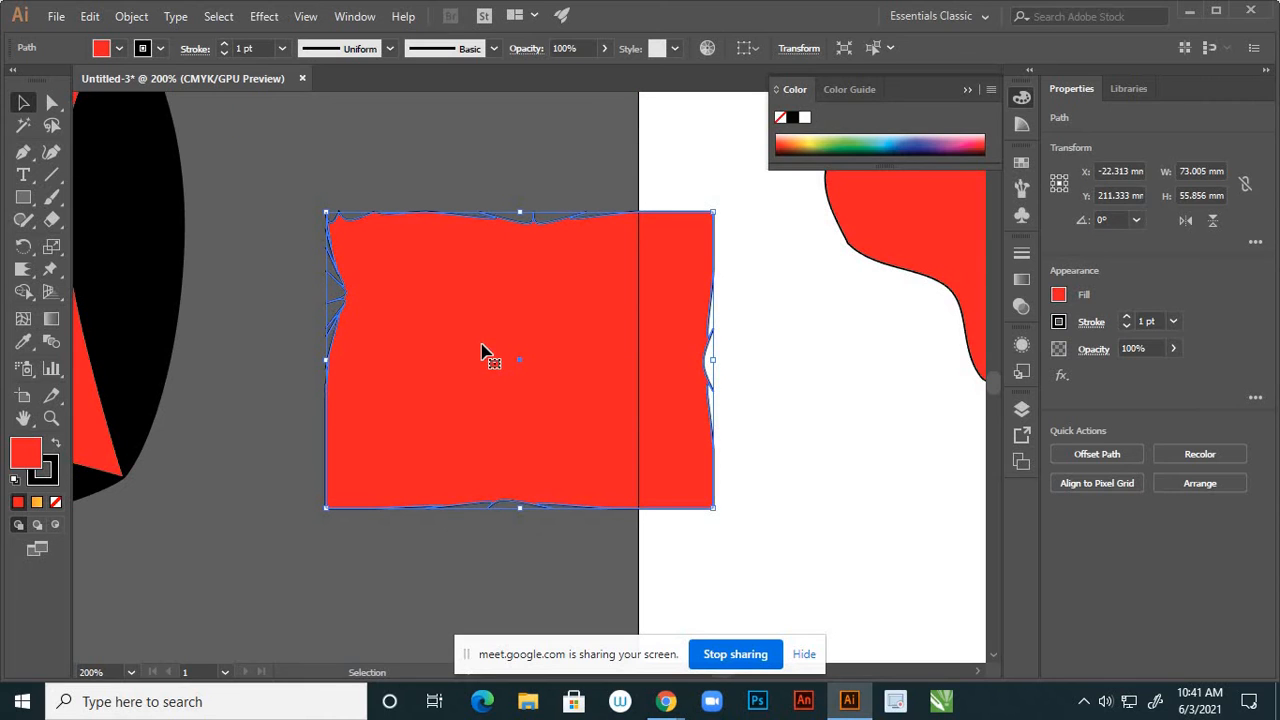
{"action": "left_click_drag", "start_coordinate": [421, 298], "coordinate": [301, 144]}
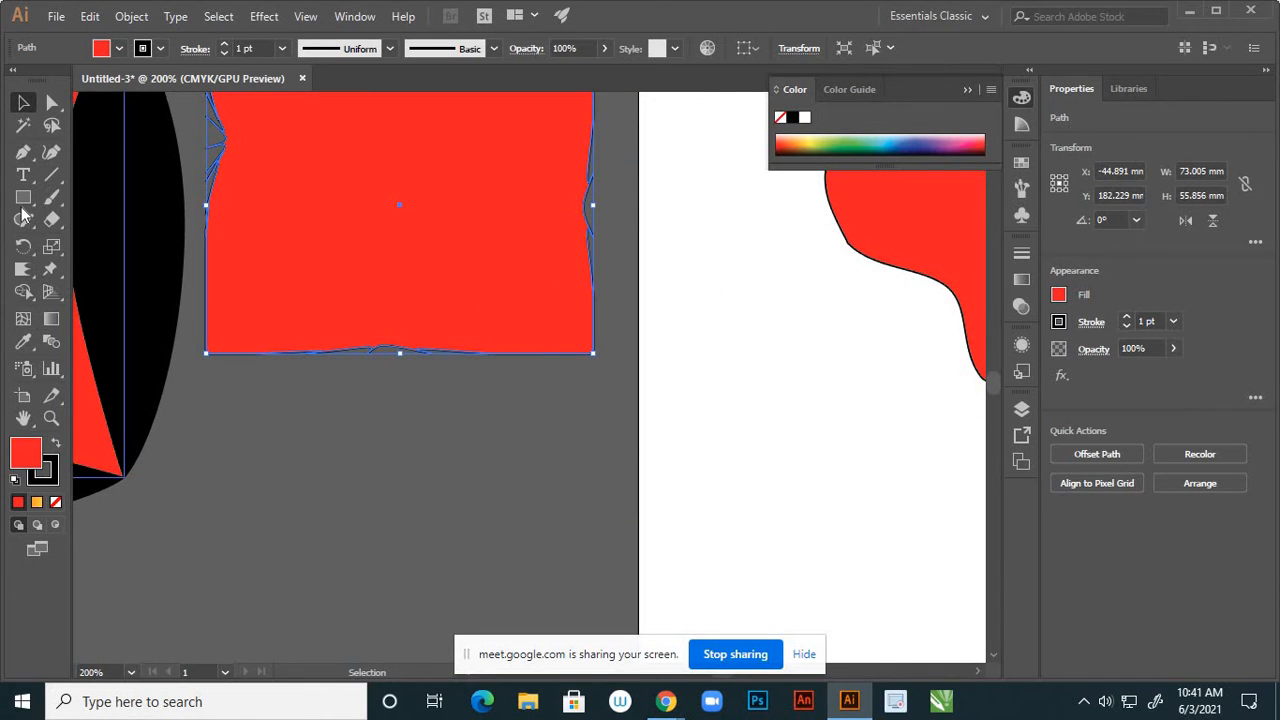
Draw a rectangle about 32 by 24 mm across the artboard's left edge and choose the Crystallize tool
{"action": "left_click", "coordinate": [23, 197]}
{"action": "left_click_drag", "start_coordinate": [578, 421], "coordinate": [751, 548]}
{"action": "left_click", "coordinate": [23, 269]}
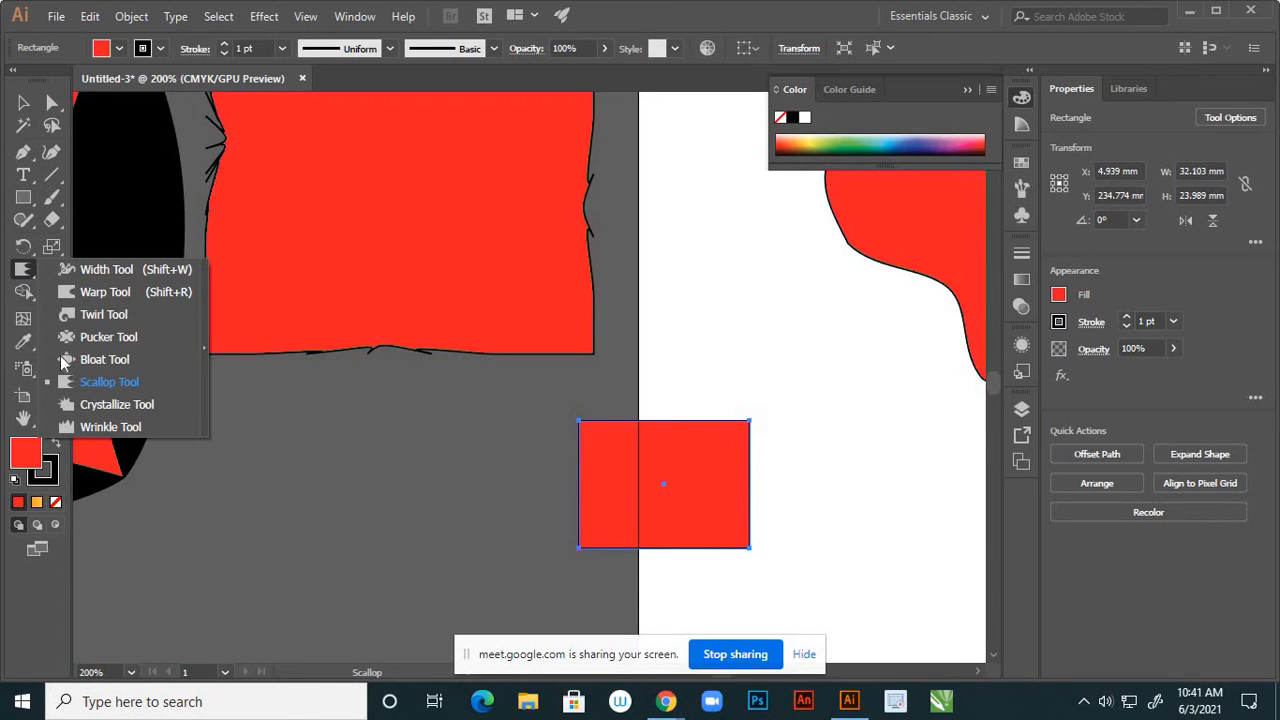
{"action": "left_click", "coordinate": [91, 406]}
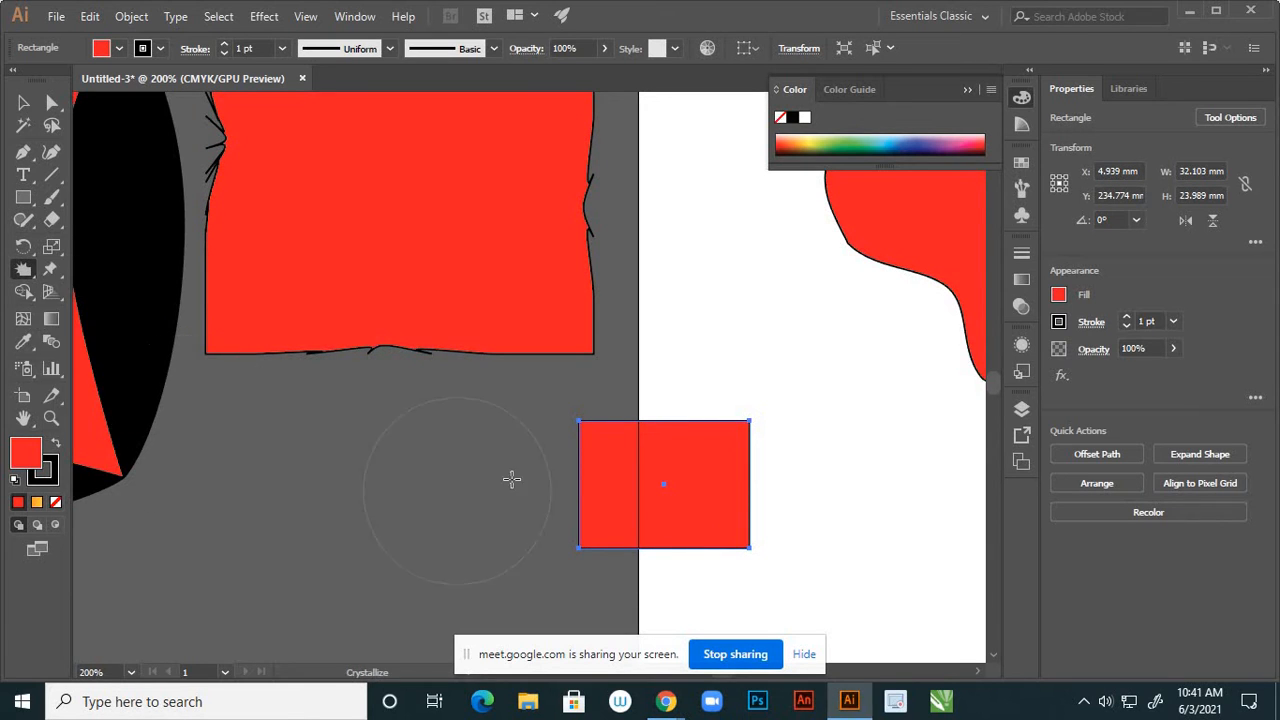
Crystallize the small rectangle around its left, top, right and bottom edges, pulling its corners out into spikes
{"action": "left_click", "coordinate": [578, 486]}
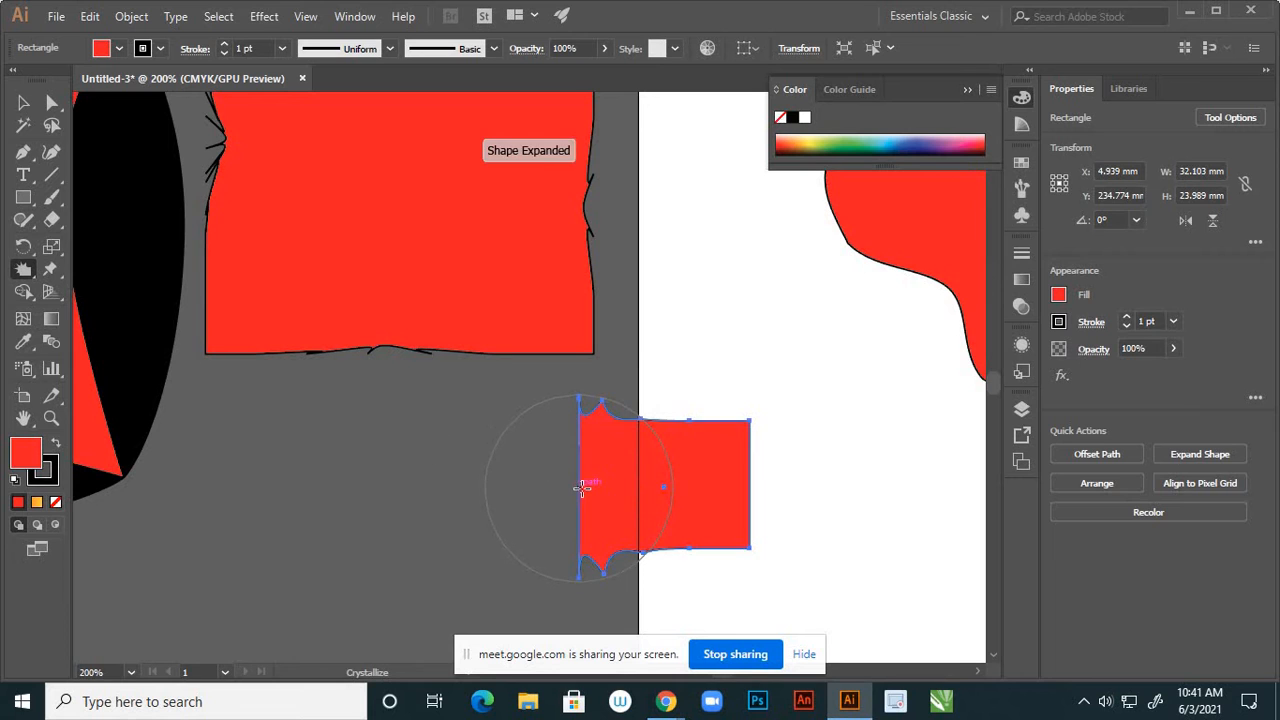
{"action": "left_click", "coordinate": [683, 420]}
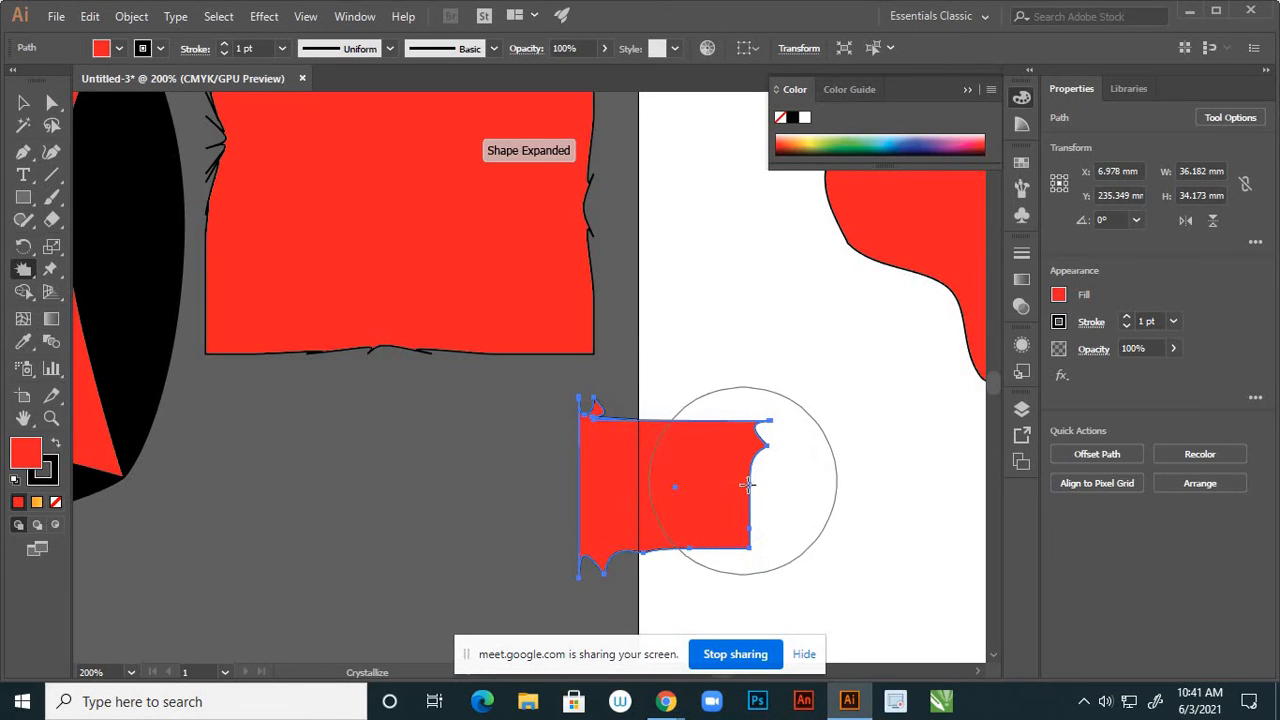
{"action": "left_click", "coordinate": [737, 457]}
{"action": "left_click", "coordinate": [673, 545]}
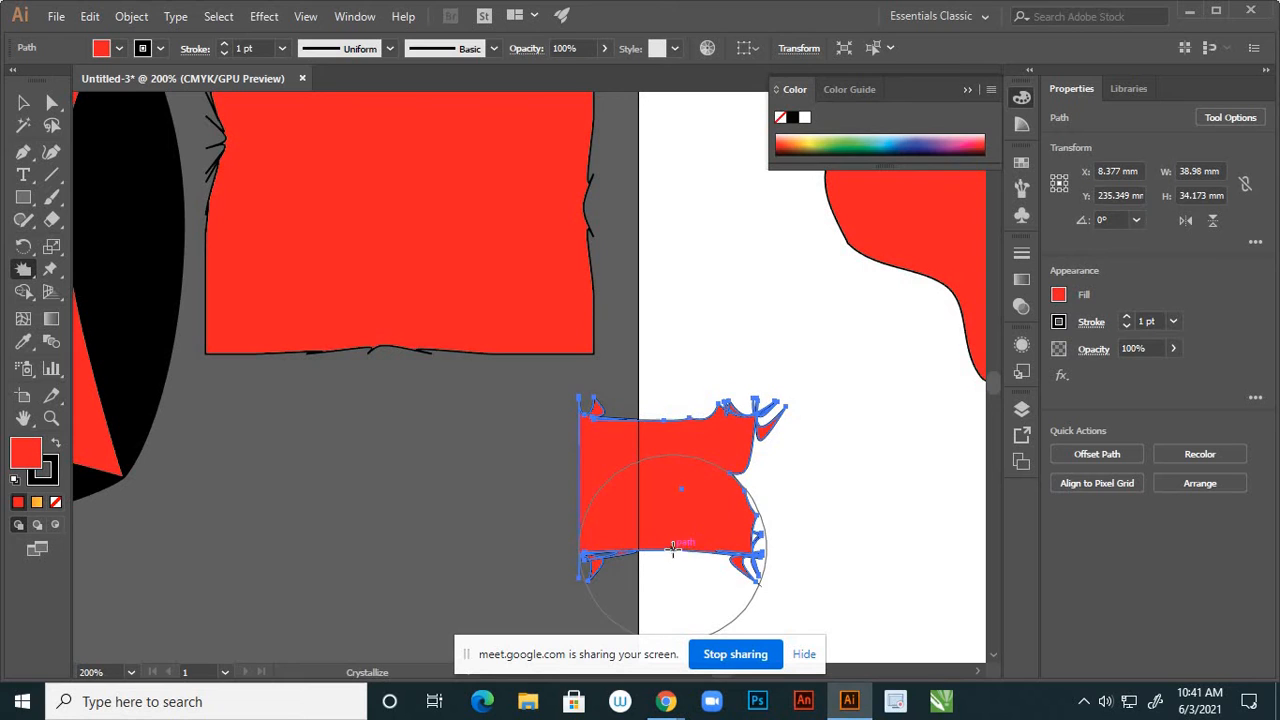
{"action": "left_click", "coordinate": [678, 507]}
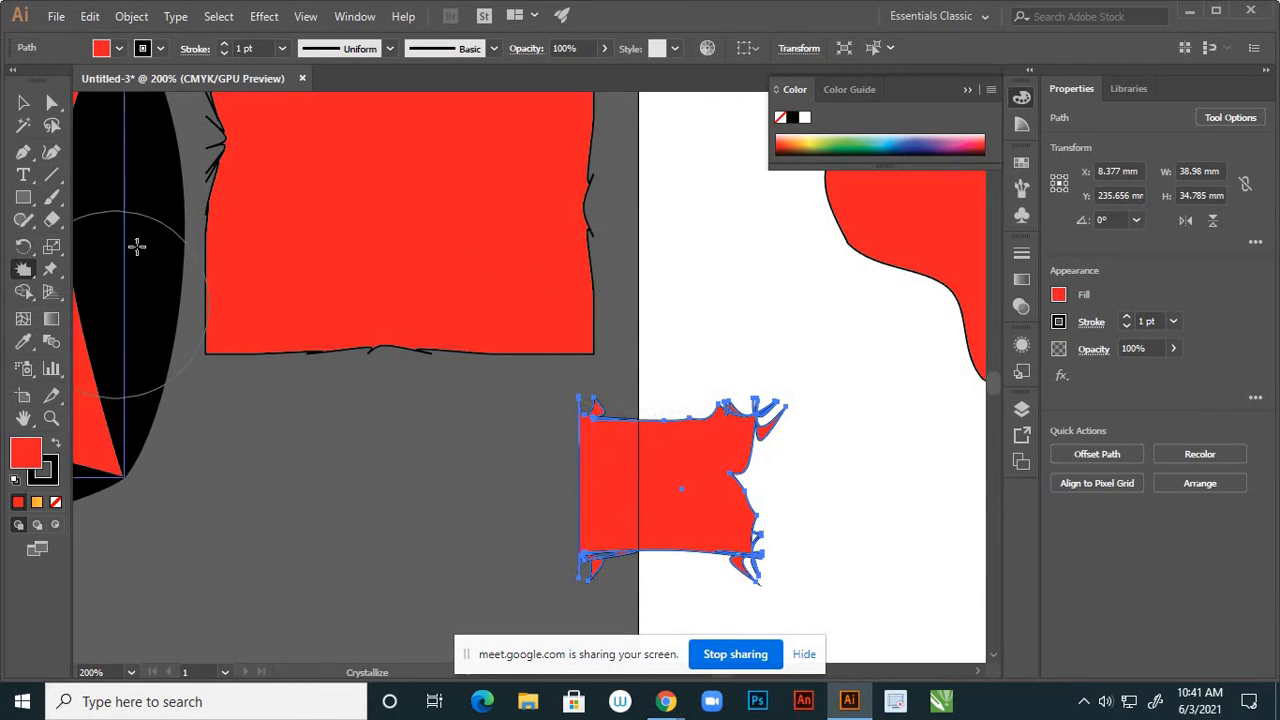
Draw a rectangle about 31 by 27 mm left of the crystallized shape and choose the Wrinkle tool
{"action": "left_click", "coordinate": [23, 197]}
{"action": "left_click_drag", "start_coordinate": [327, 411], "coordinate": [493, 556]}
{"action": "left_click", "coordinate": [24, 275]}
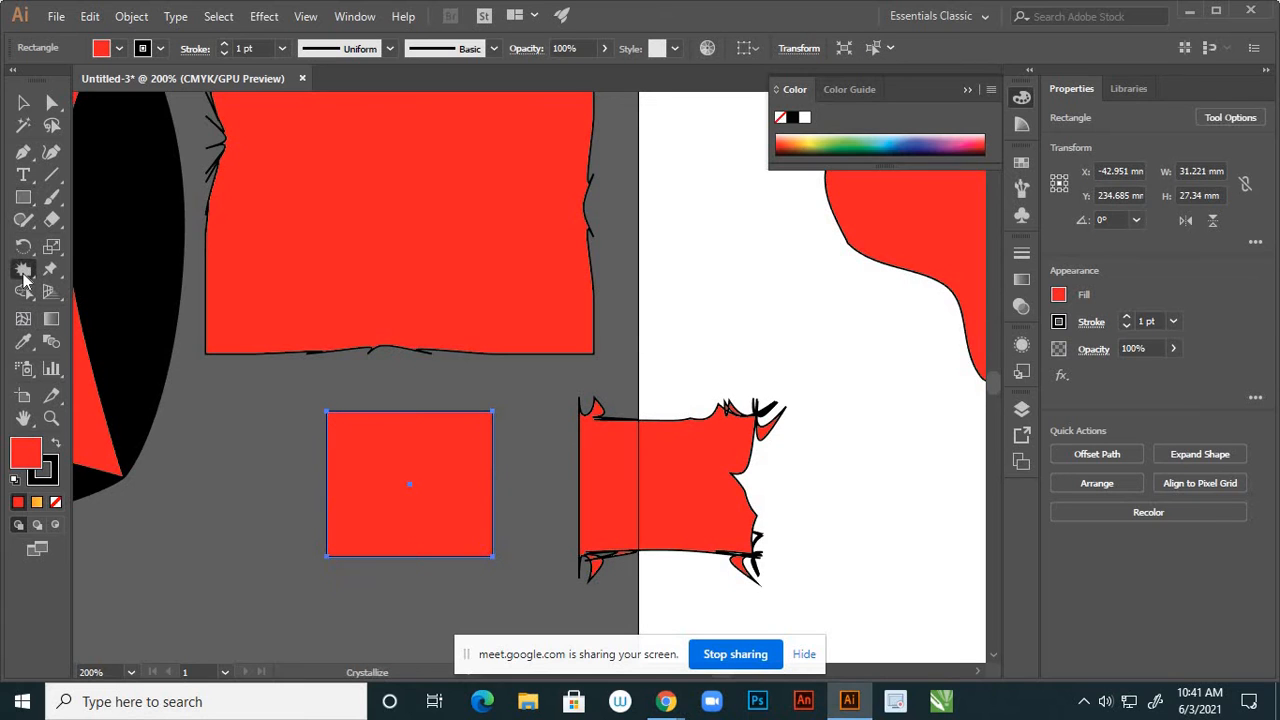
{"action": "left_click", "coordinate": [185, 427]}
Wrinkle the new rectangle's top and bottom edges into irregular waves, then switch to the Selection tool
{"action": "left_click", "coordinate": [324, 481]}
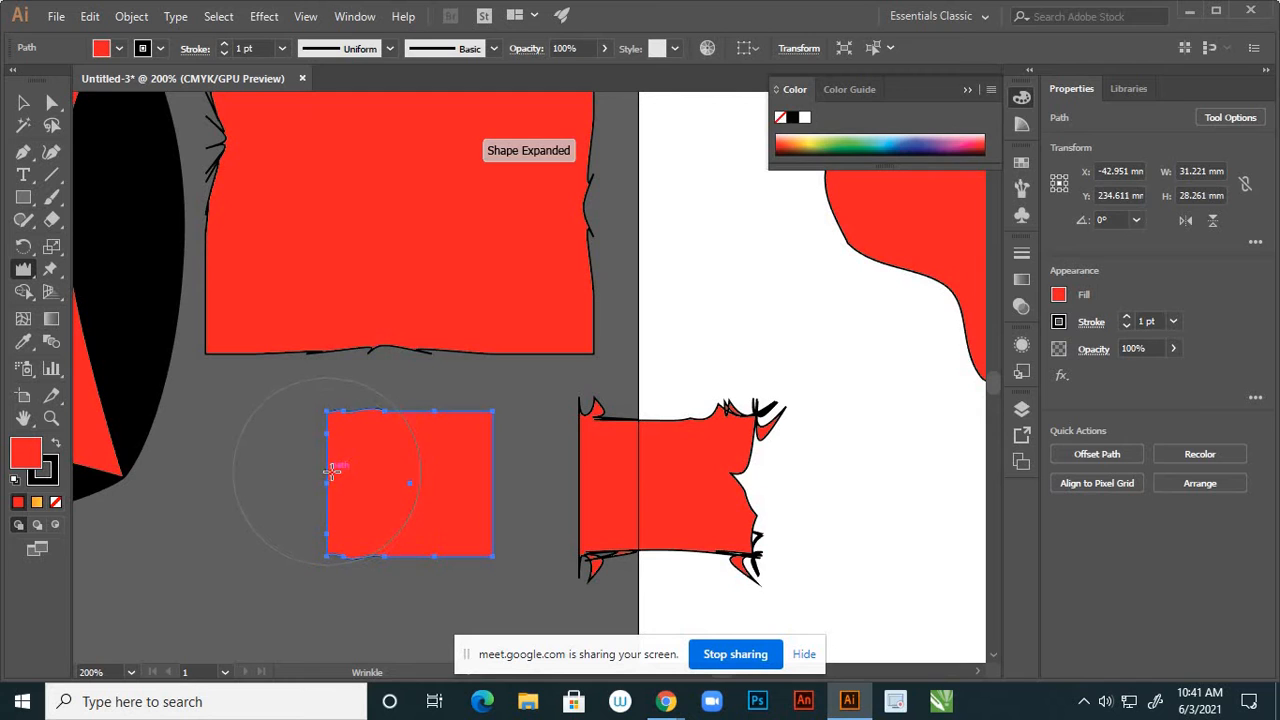
{"action": "left_click", "coordinate": [432, 411]}
{"action": "left_click", "coordinate": [492, 483]}
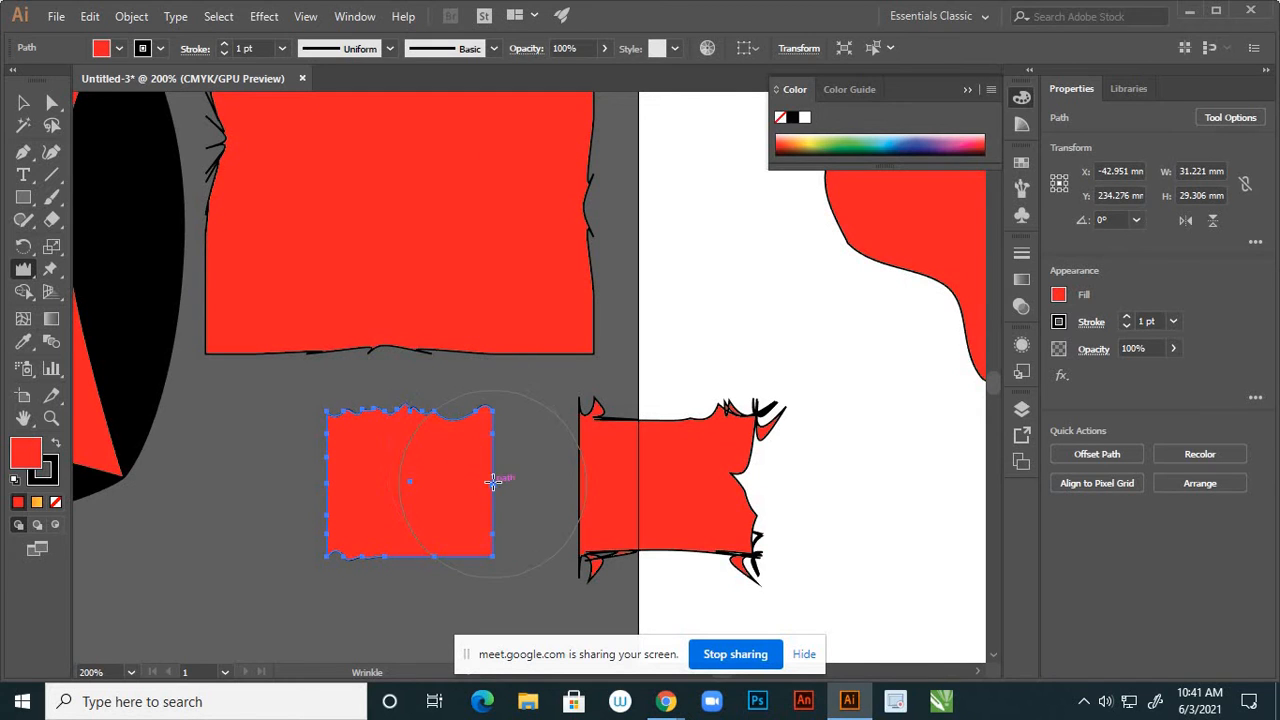
{"action": "left_click", "coordinate": [497, 478]}
{"action": "left_click", "coordinate": [492, 477]}
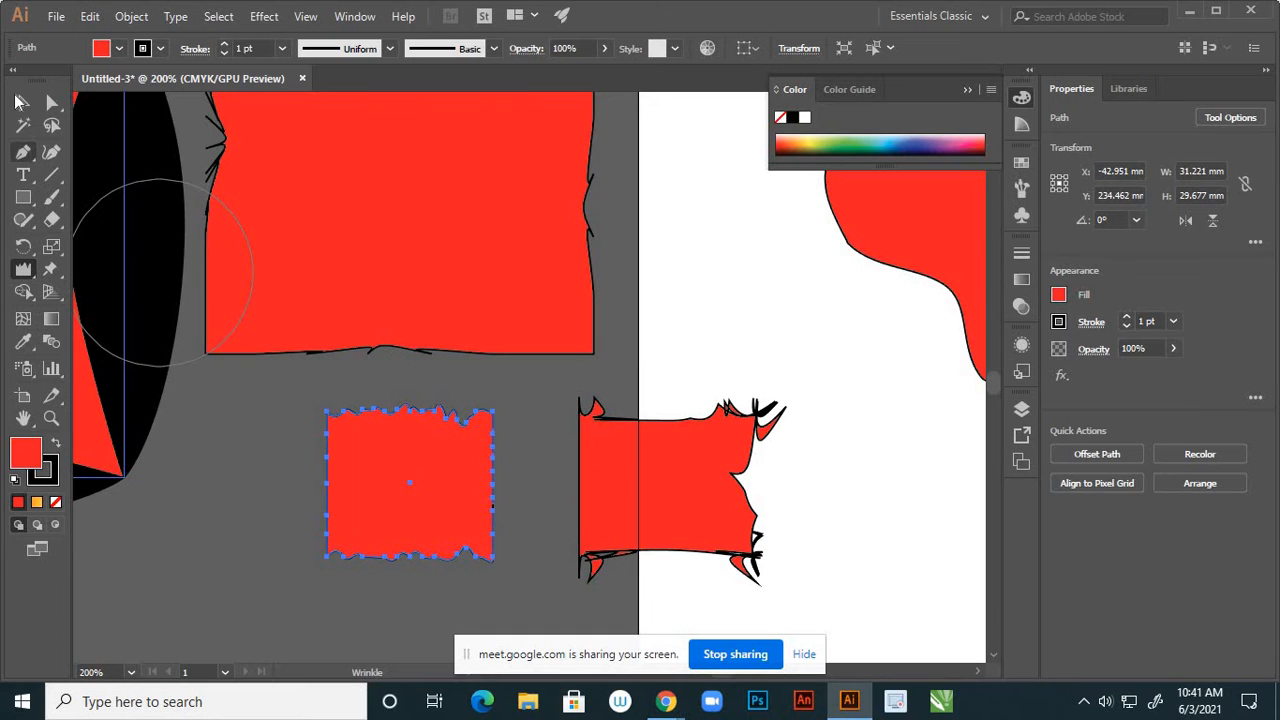
{"action": "left_click", "coordinate": [22, 102]}
{"action": "left_click", "coordinate": [170, 460]}
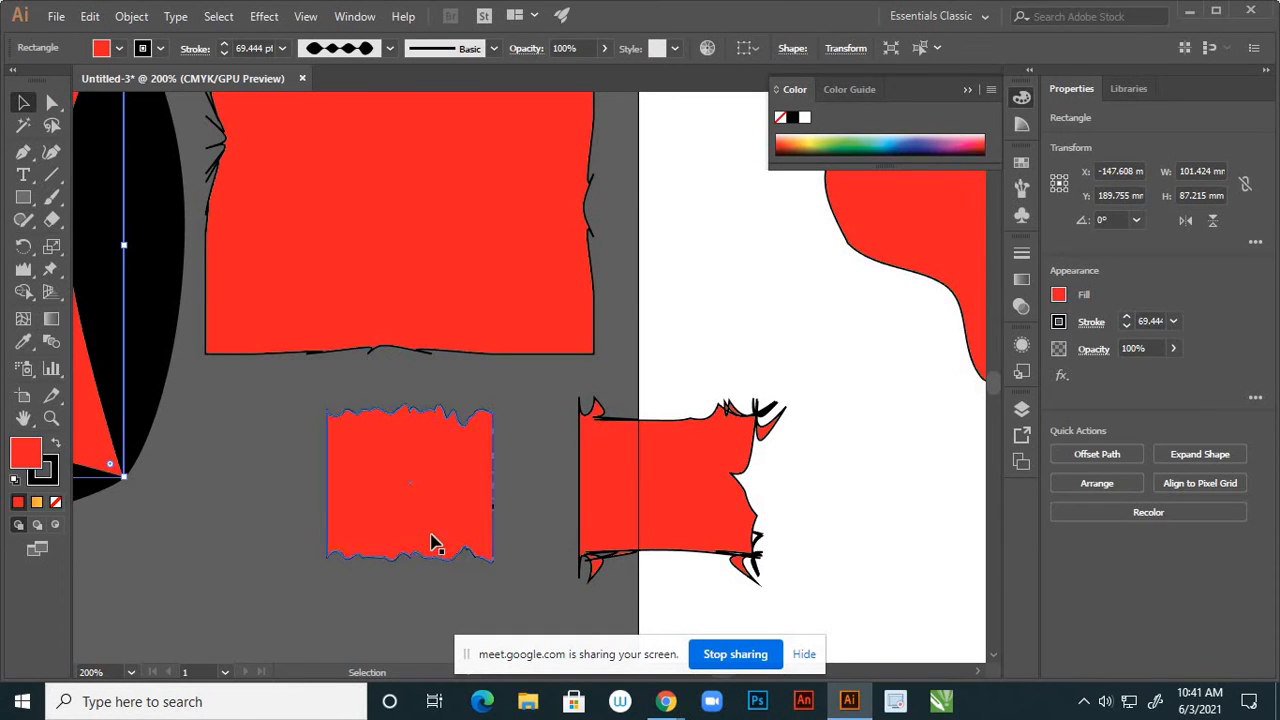
Delete all the distorted shapes on and around the artboard, including the rectangle with the thick black outline
{"action": "scroll", "coordinate": [365, 490], "scroll_direction": "up", "scroll_amount": 2}
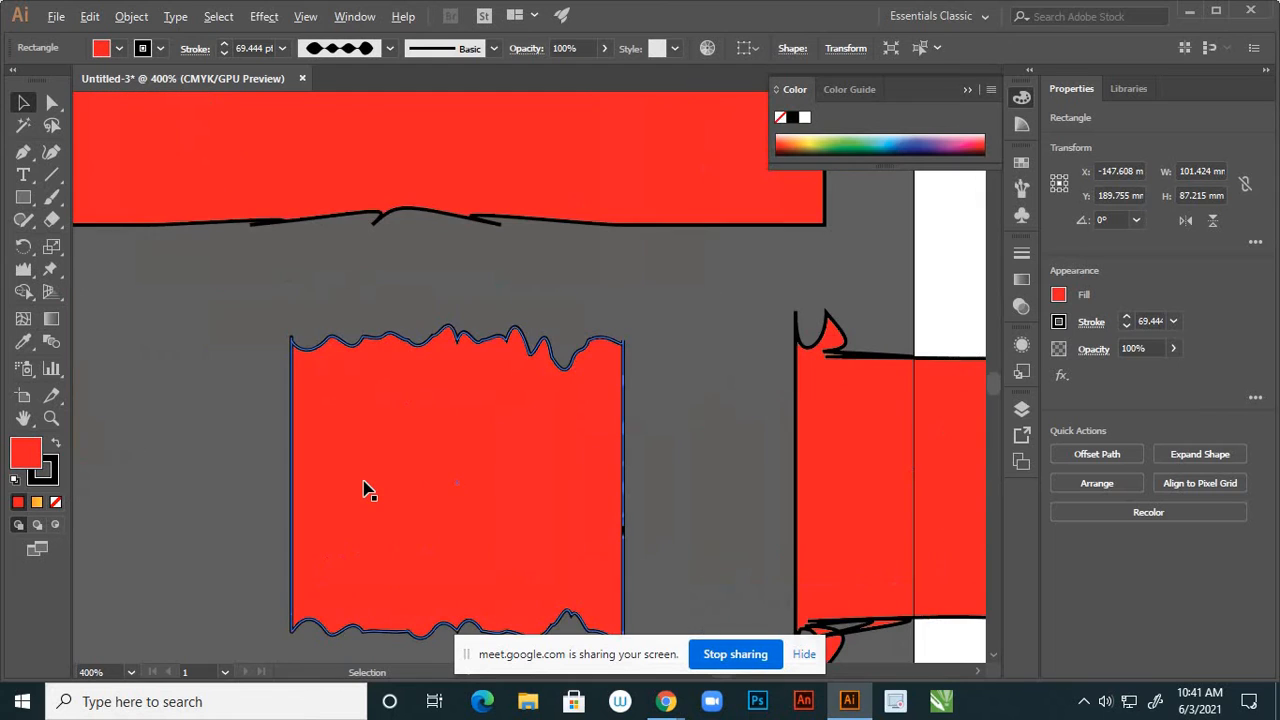
{"action": "scroll", "coordinate": [388, 370], "scroll_direction": "down", "scroll_amount": 1}
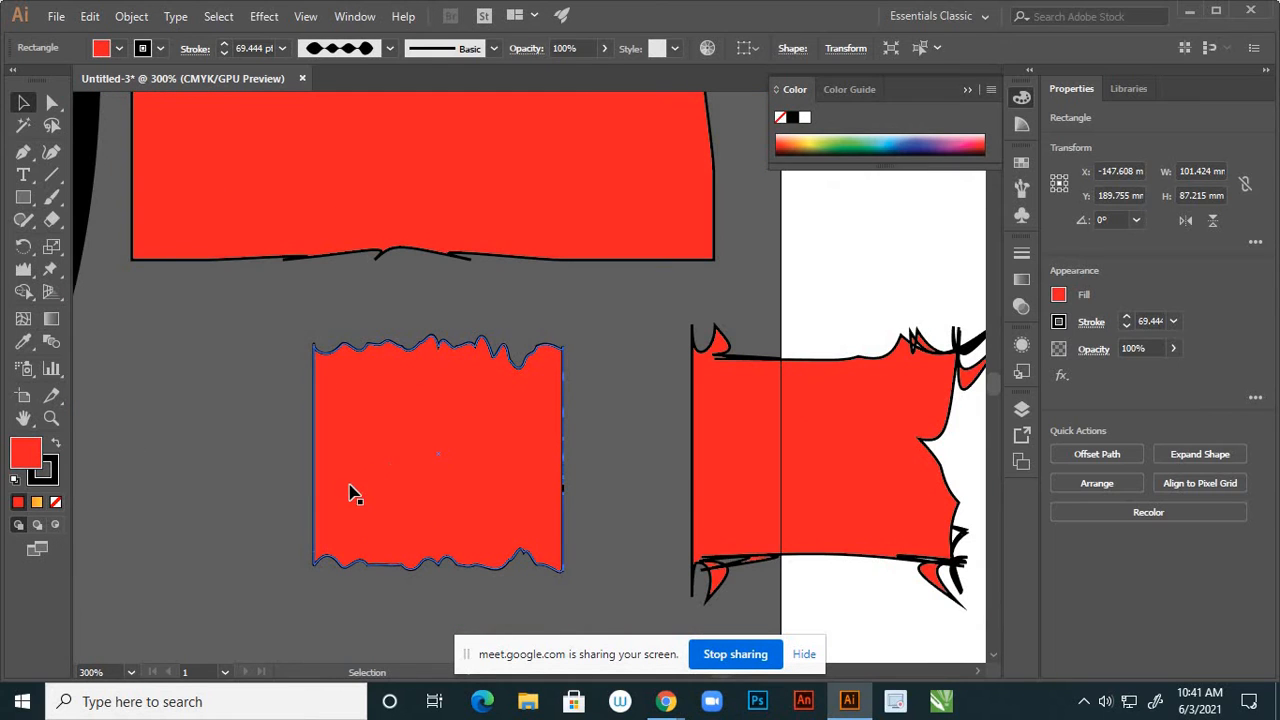
{"action": "scroll", "coordinate": [356, 392], "scroll_direction": "down", "scroll_amount": 6}
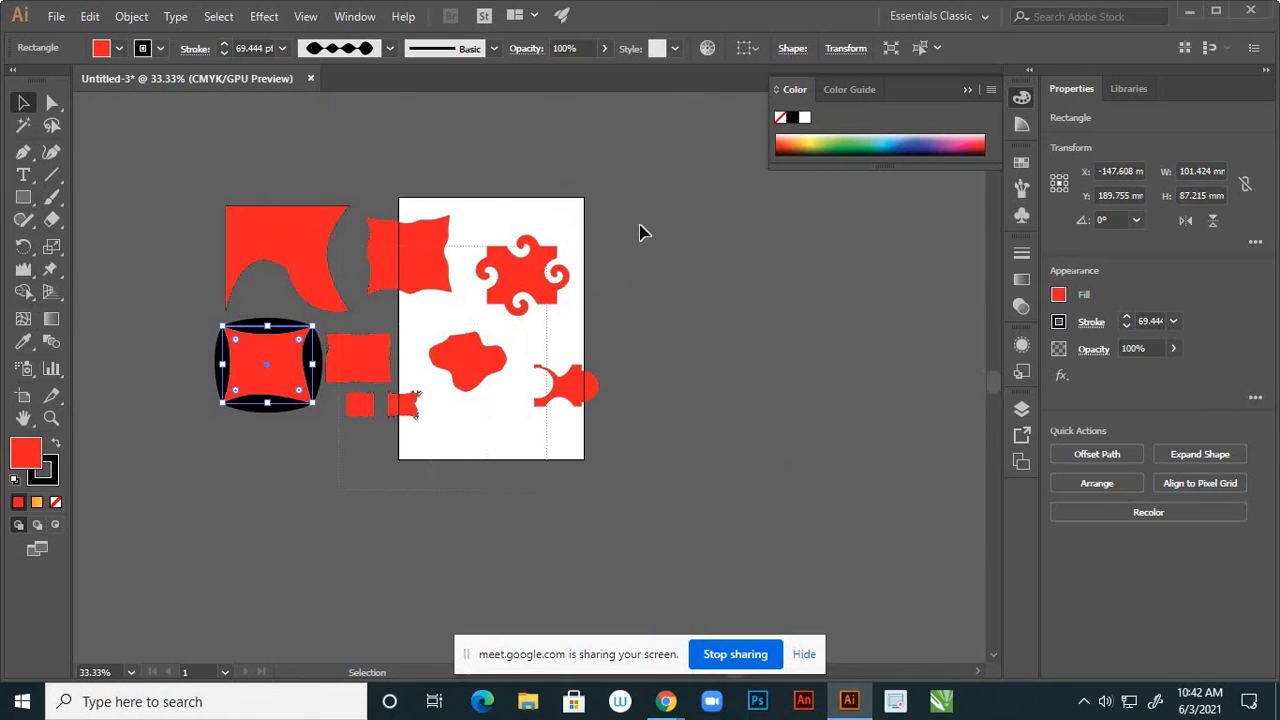
{"action": "key", "text": "ctrl+a"}
{"action": "key", "text": "Delete"}
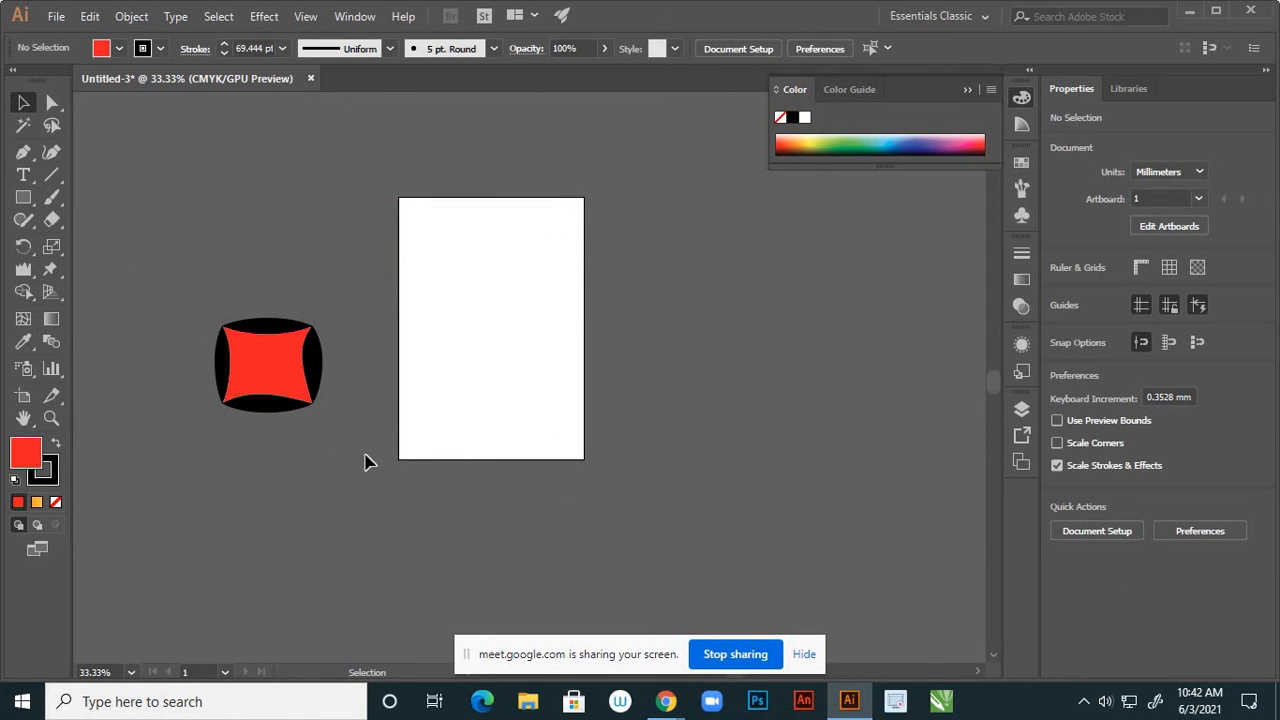
{"action": "key", "text": "ctrl+a"}
{"action": "key", "text": "Delete"}
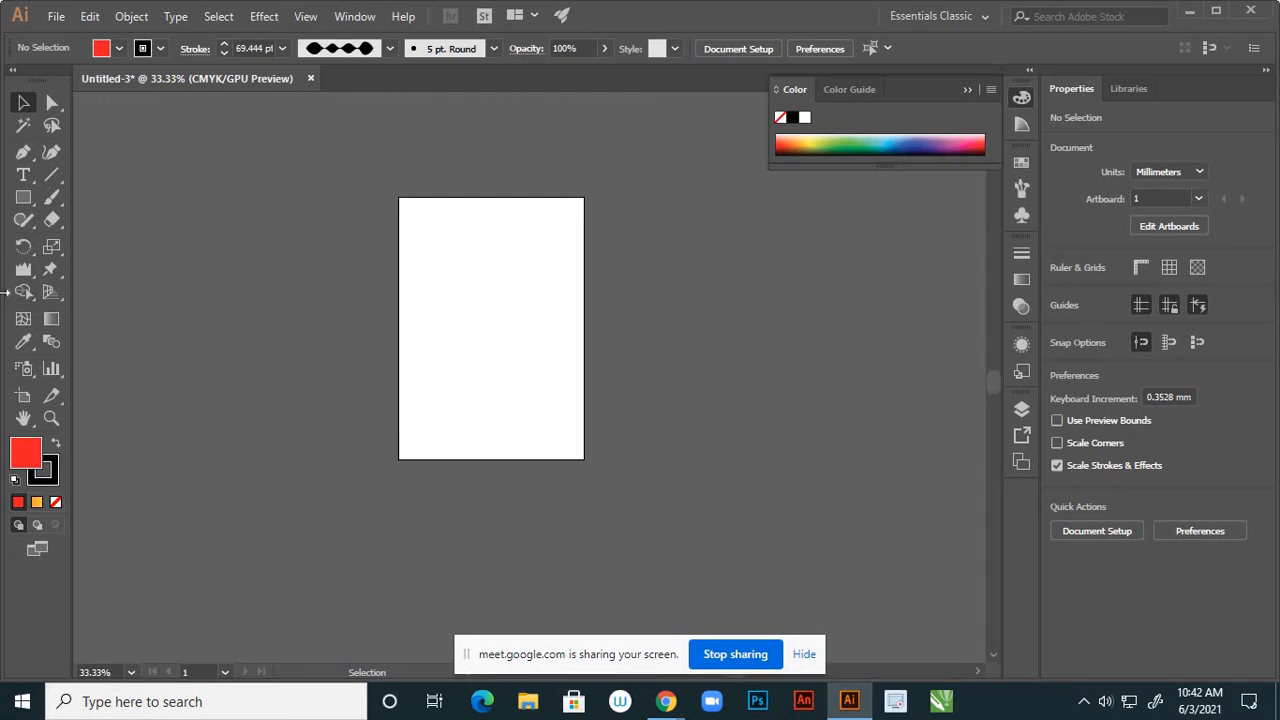
Draw a rectangle about 134 by 123 mm near the middle of the empty artboard
{"action": "left_click_drag", "start_coordinate": [22, 280], "coordinate": [60, 274]}
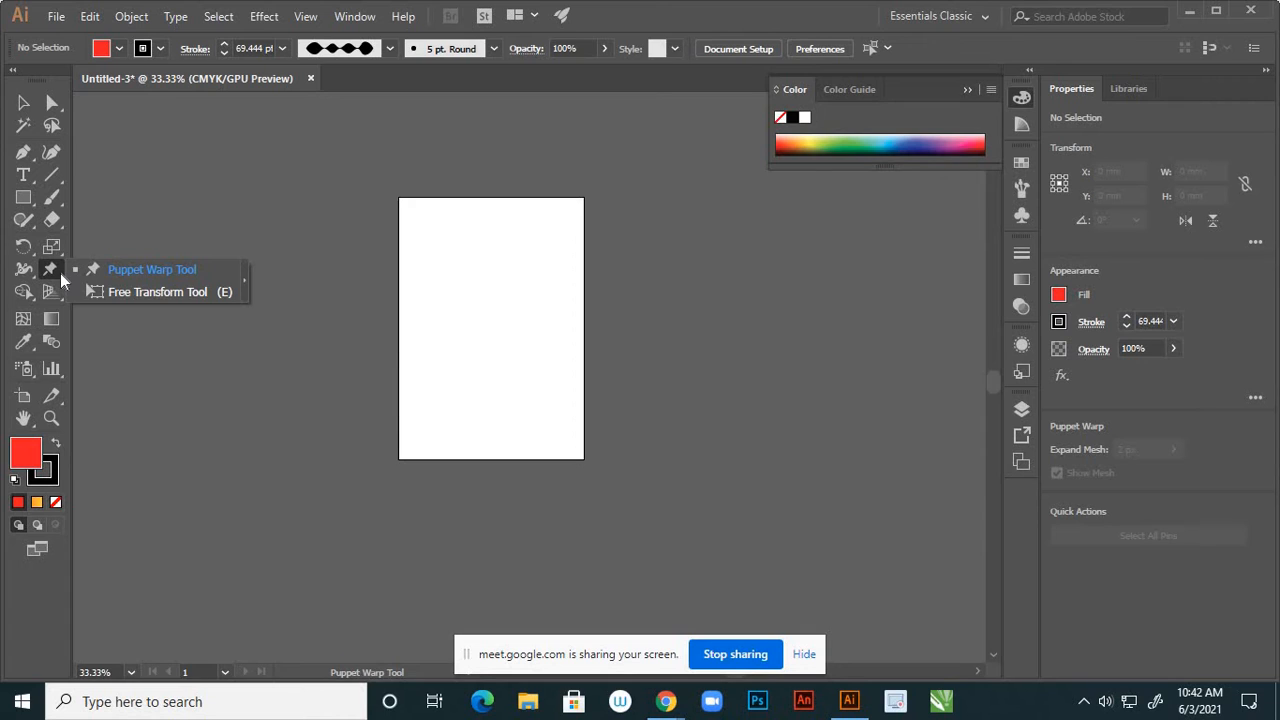
{"action": "left_click", "coordinate": [24, 200]}
{"action": "scroll", "coordinate": [450, 285], "scroll_direction": "up", "scroll_amount": 3}
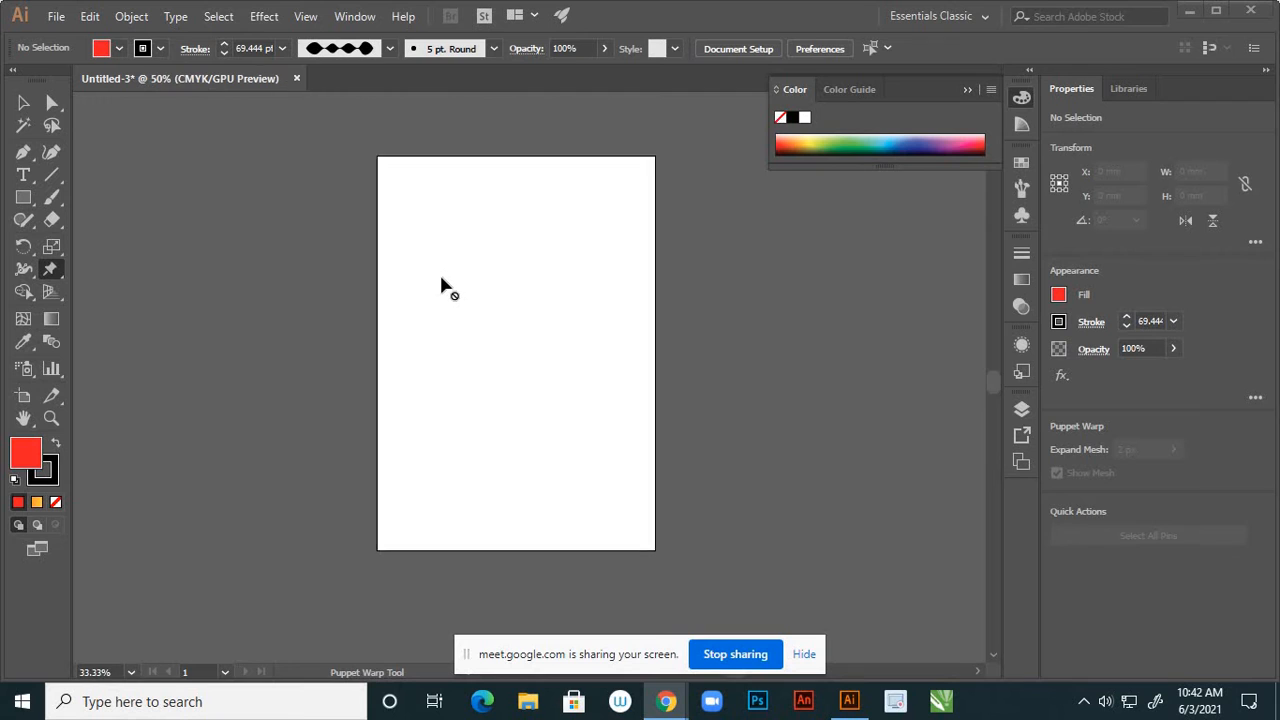
{"action": "key", "text": "ctrl+minus"}
{"action": "left_click", "coordinate": [24, 198]}
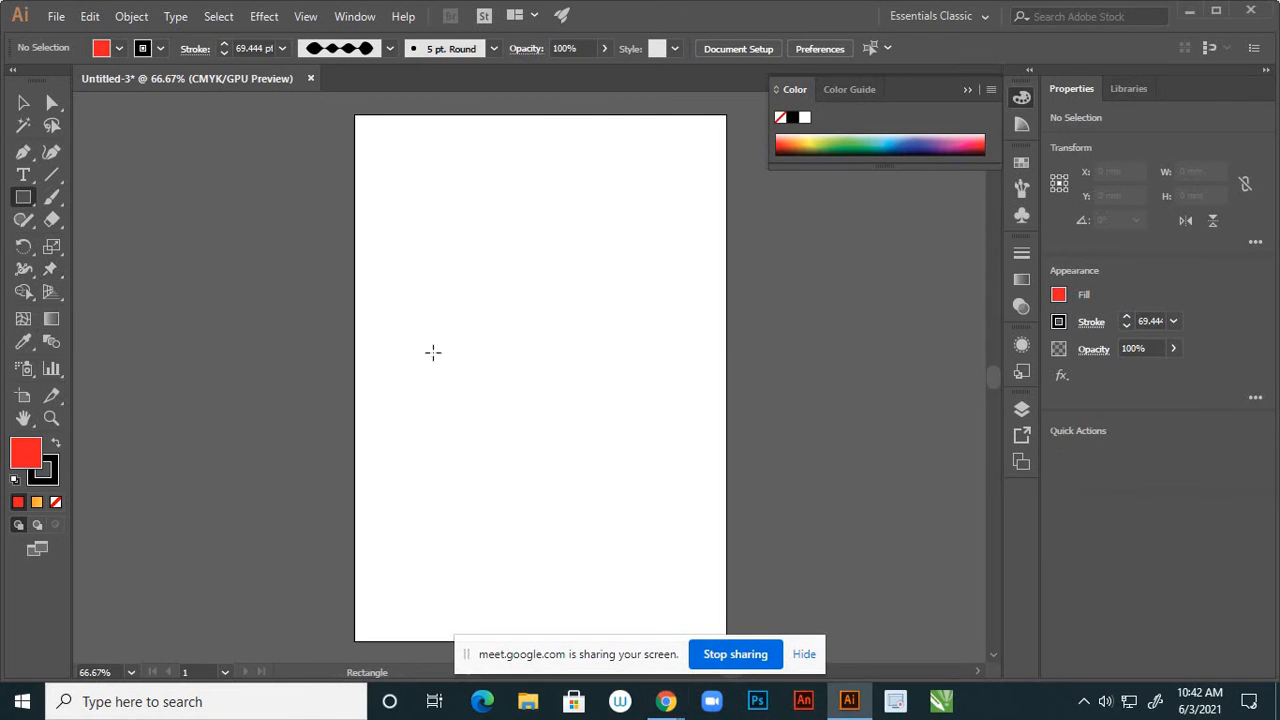
{"action": "mouse_move", "coordinate": [418, 309]}
{"action": "left_mouse_down"}
{"action": "mouse_move", "coordinate": [449, 366]}
{"action": "mouse_move", "coordinate": [656, 526]}
{"action": "left_mouse_up"}
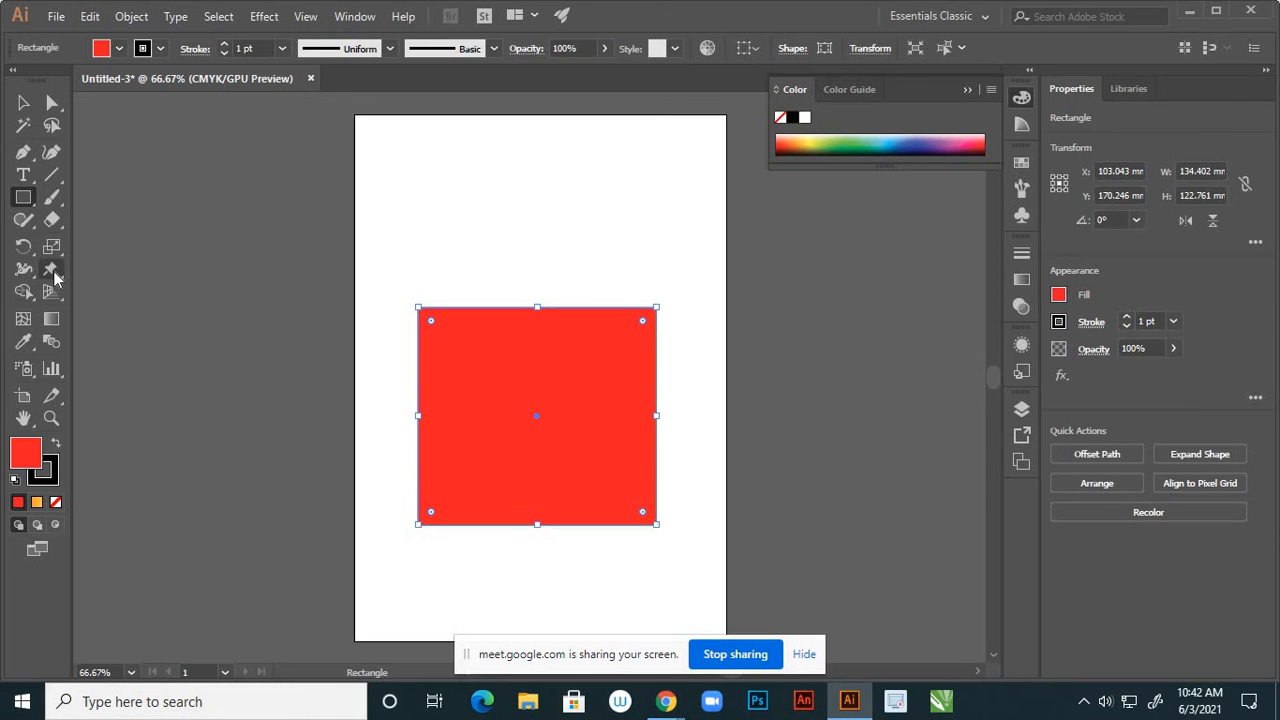
Puppet-warp the rectangle with three pins, stretching its upper-right part outward and its lower part past the artboard's left edge
{"action": "left_click_drag", "start_coordinate": [54, 271], "coordinate": [89, 272]}
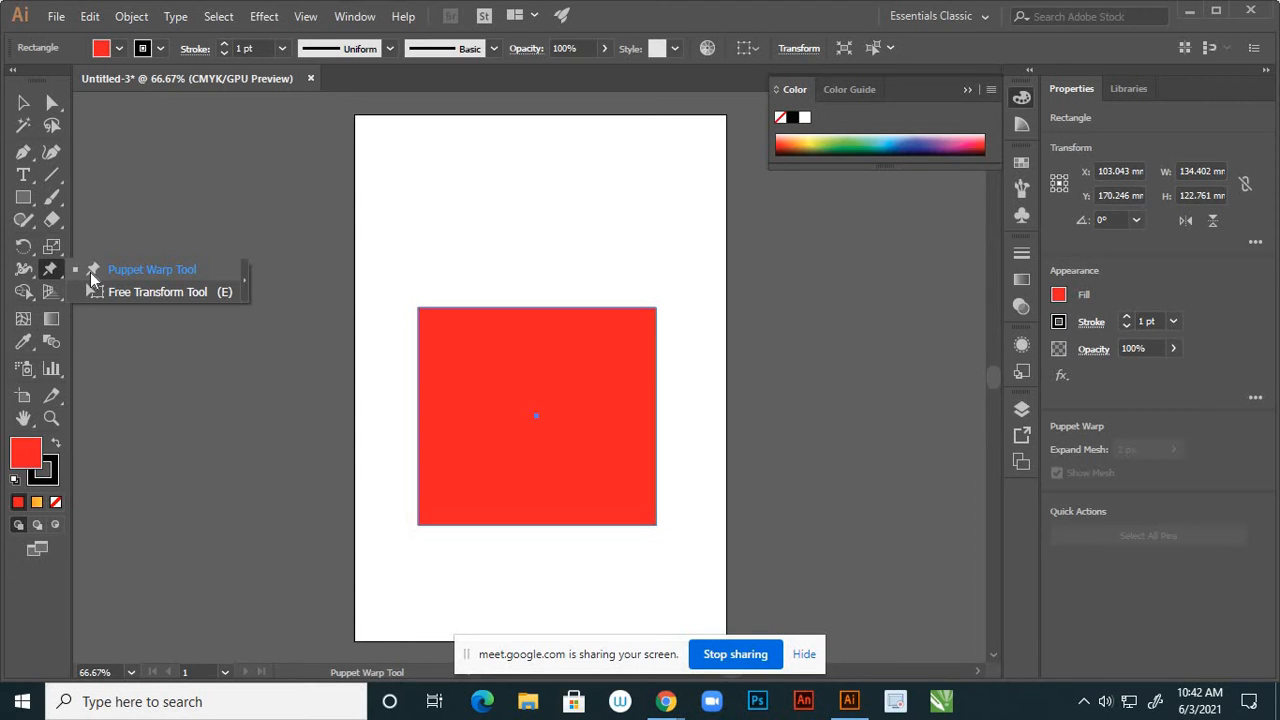
{"action": "left_click", "coordinate": [109, 266]}
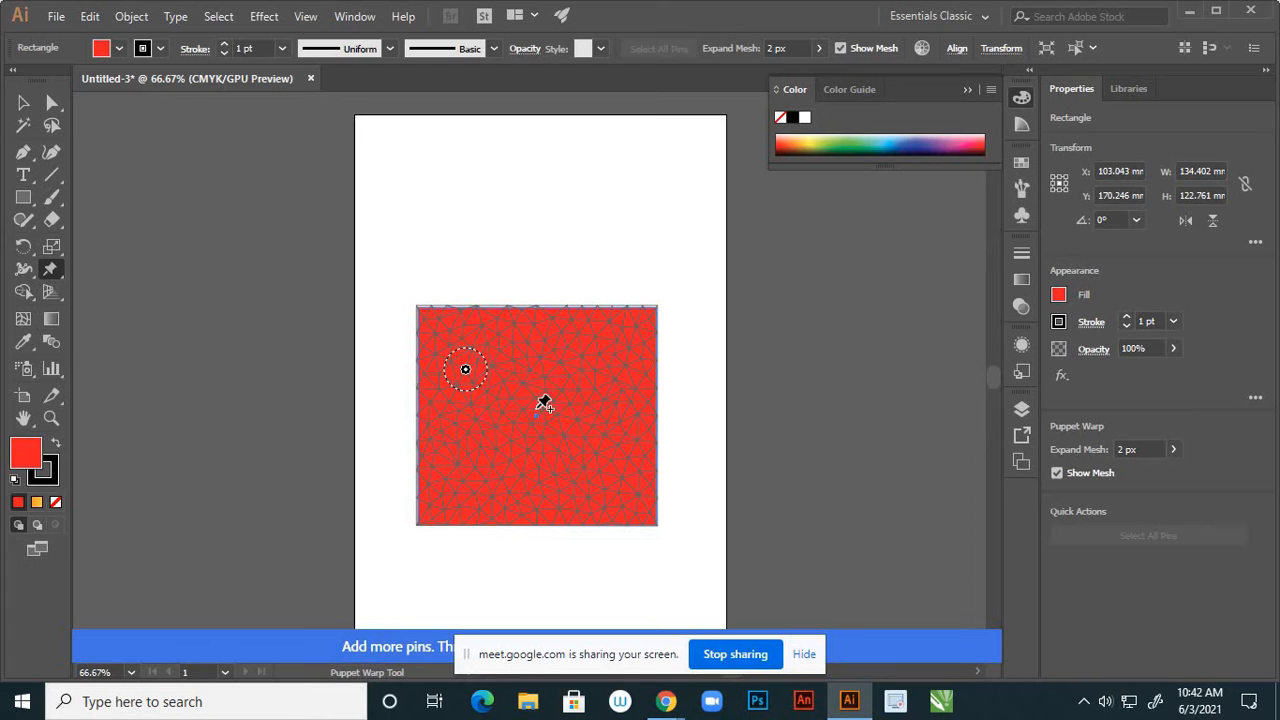
{"action": "left_click", "coordinate": [581, 371]}
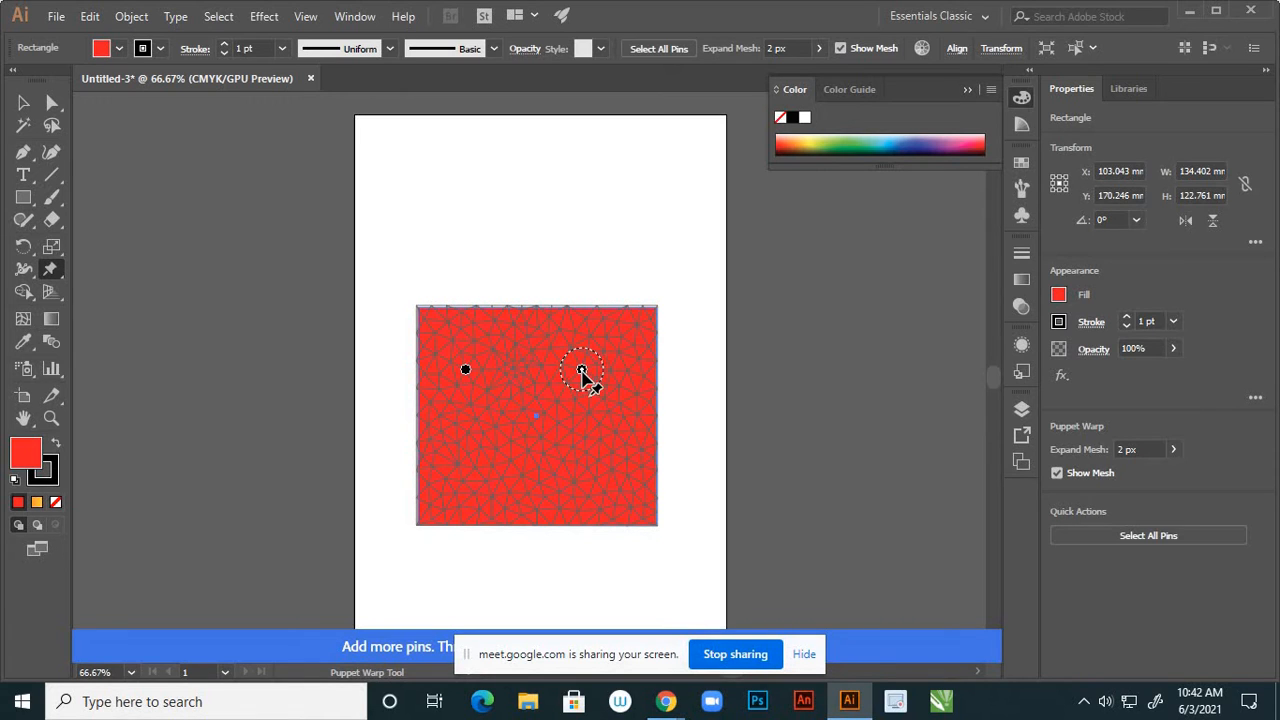
{"action": "left_click_drag", "start_coordinate": [581, 371], "coordinate": [747, 321]}
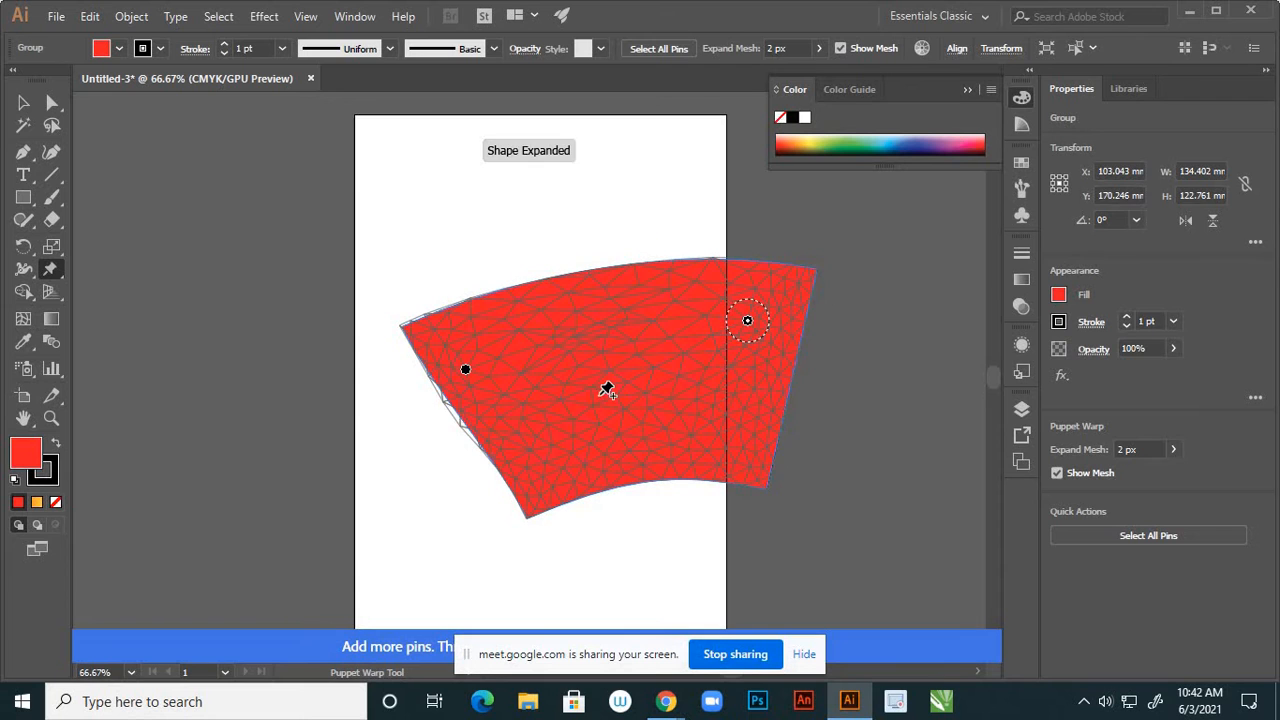
{"action": "left_click", "coordinate": [601, 422]}
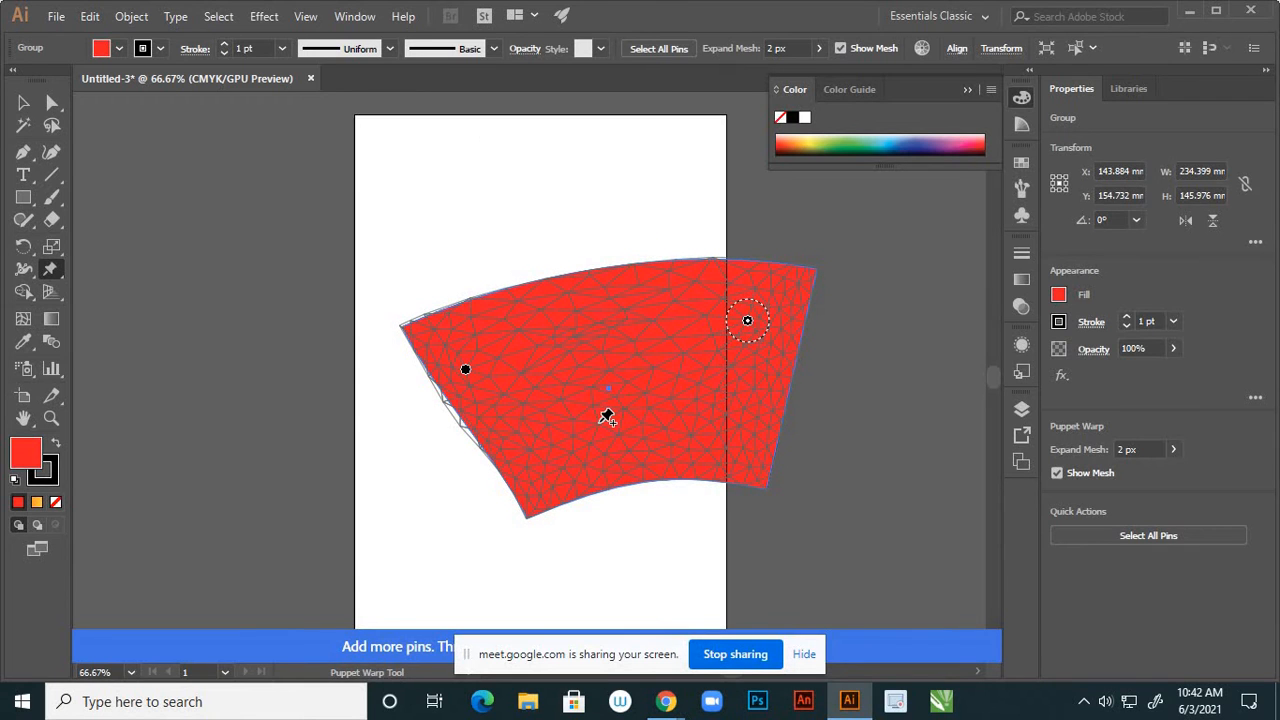
{"action": "left_click_drag", "start_coordinate": [604, 422], "coordinate": [376, 449]}
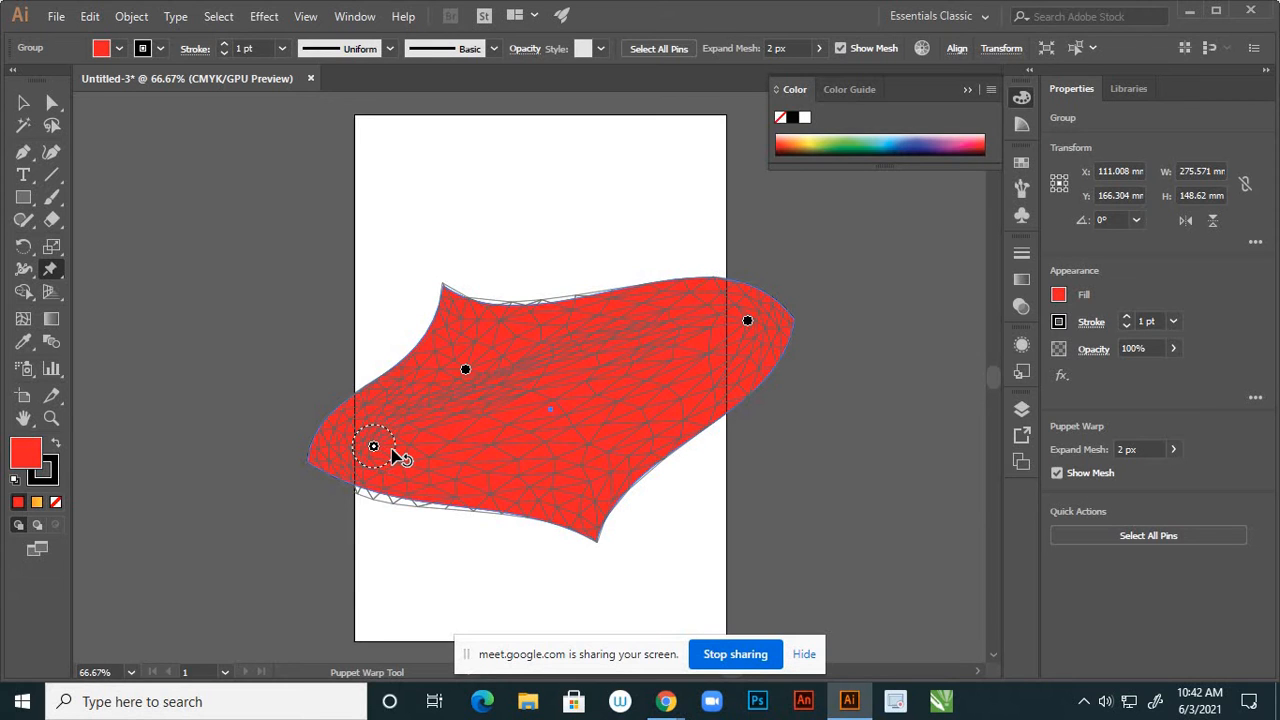
{"action": "mouse_move", "coordinate": [393, 453]}
{"action": "left_mouse_down"}
{"action": "mouse_move", "coordinate": [376, 466]}
{"action": "mouse_move", "coordinate": [388, 452]}
{"action": "mouse_move", "coordinate": [369, 441]}
{"action": "mouse_move", "coordinate": [394, 457]}
{"action": "left_mouse_up"}
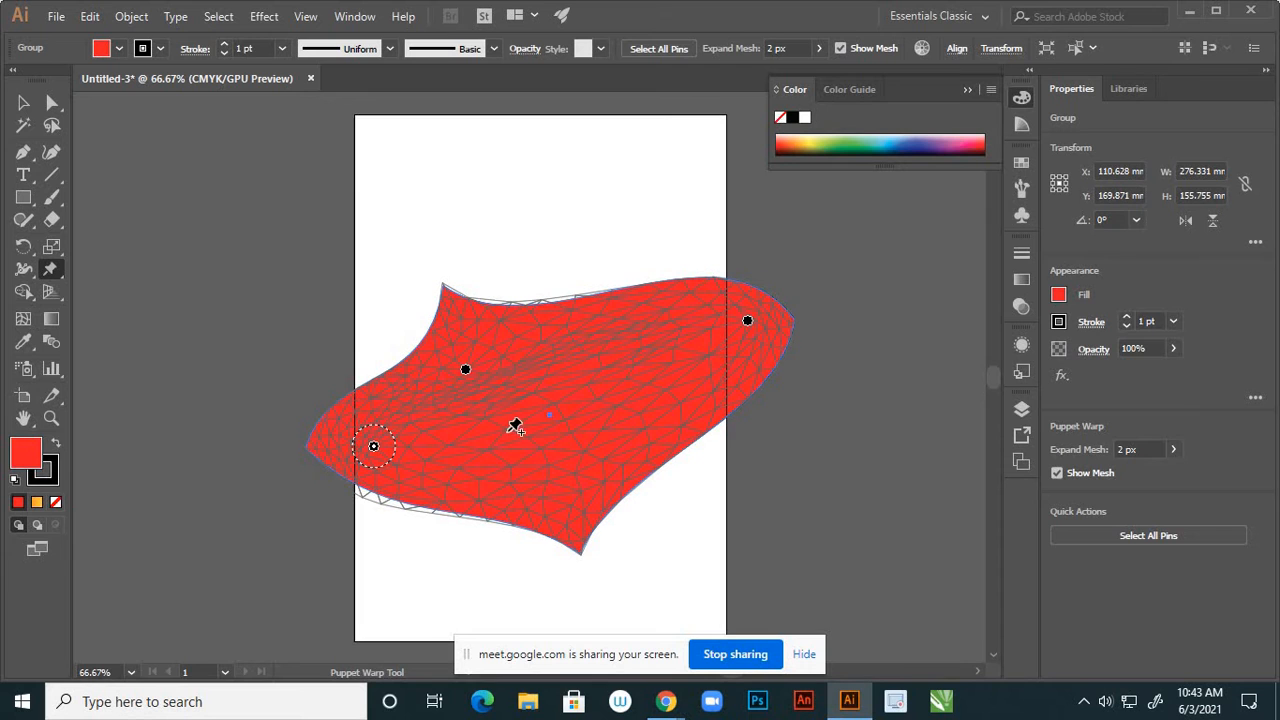
Add two more warp pins in the shape's middle and right part, and pull the middle pin past its right edge
{"action": "left_click", "coordinate": [571, 432]}
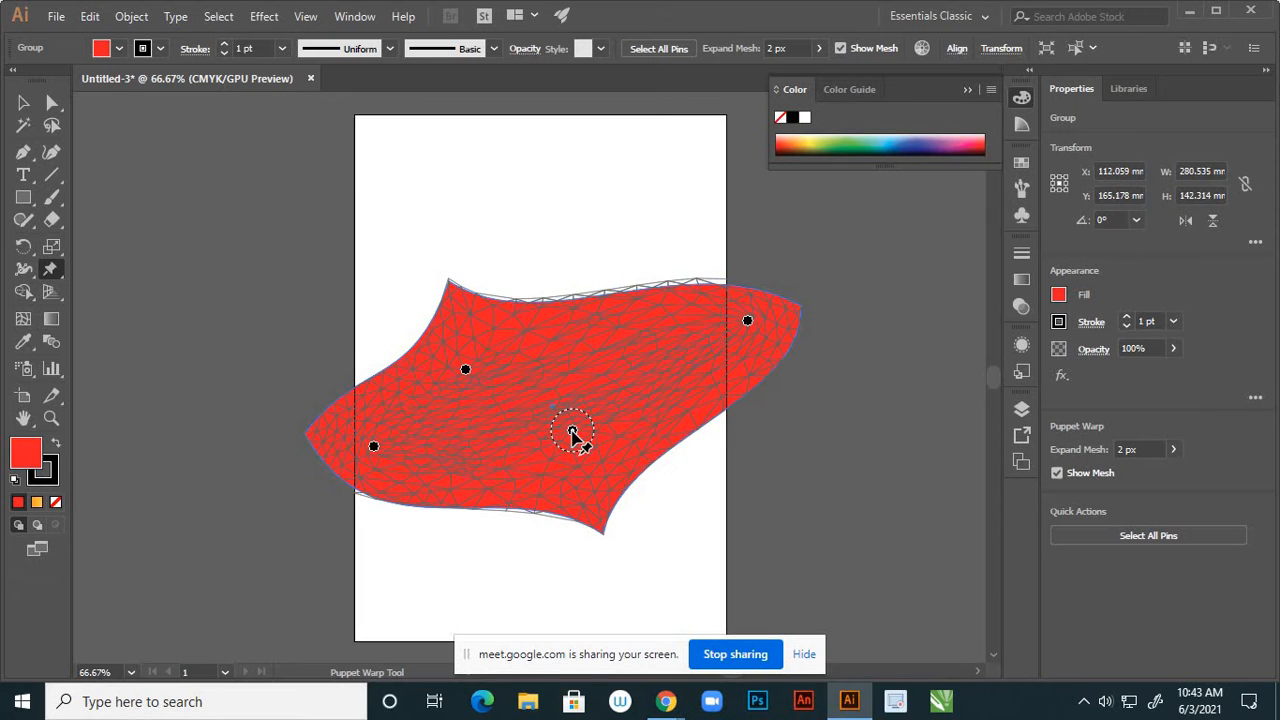
{"action": "left_click_drag", "start_coordinate": [572, 430], "coordinate": [589, 362]}
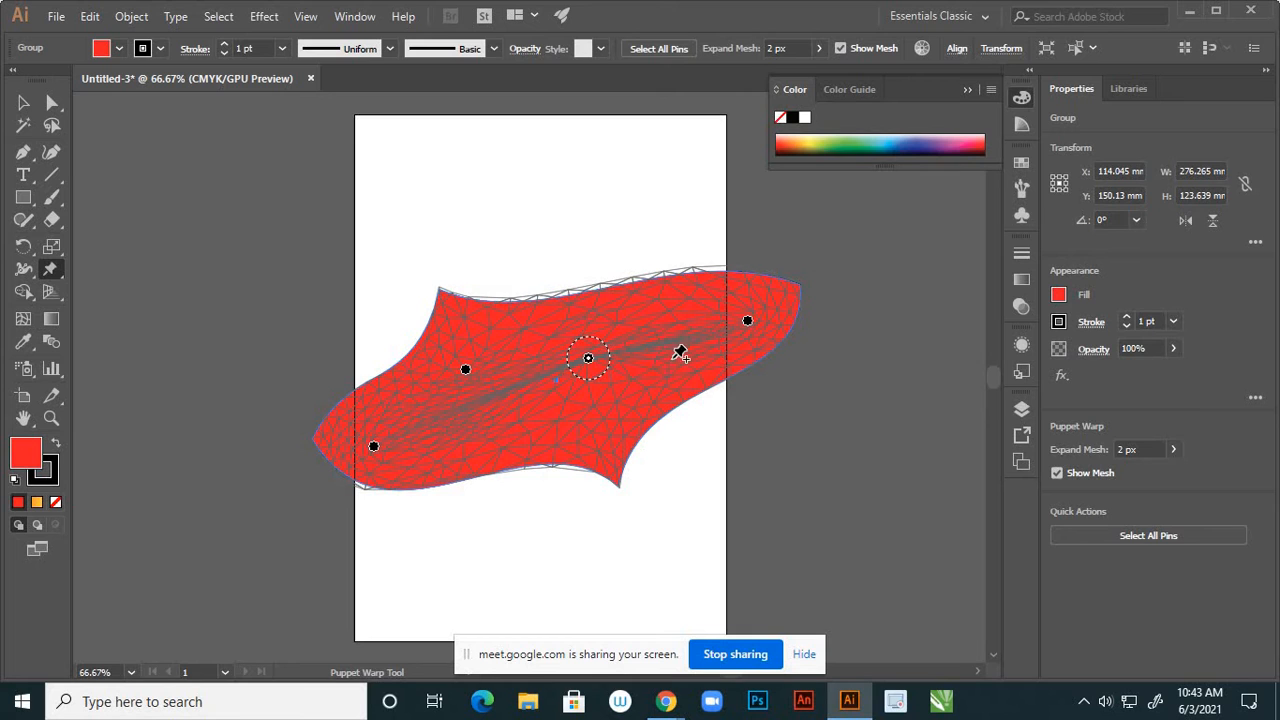
{"action": "left_click_drag", "start_coordinate": [694, 358], "coordinate": [675, 318]}
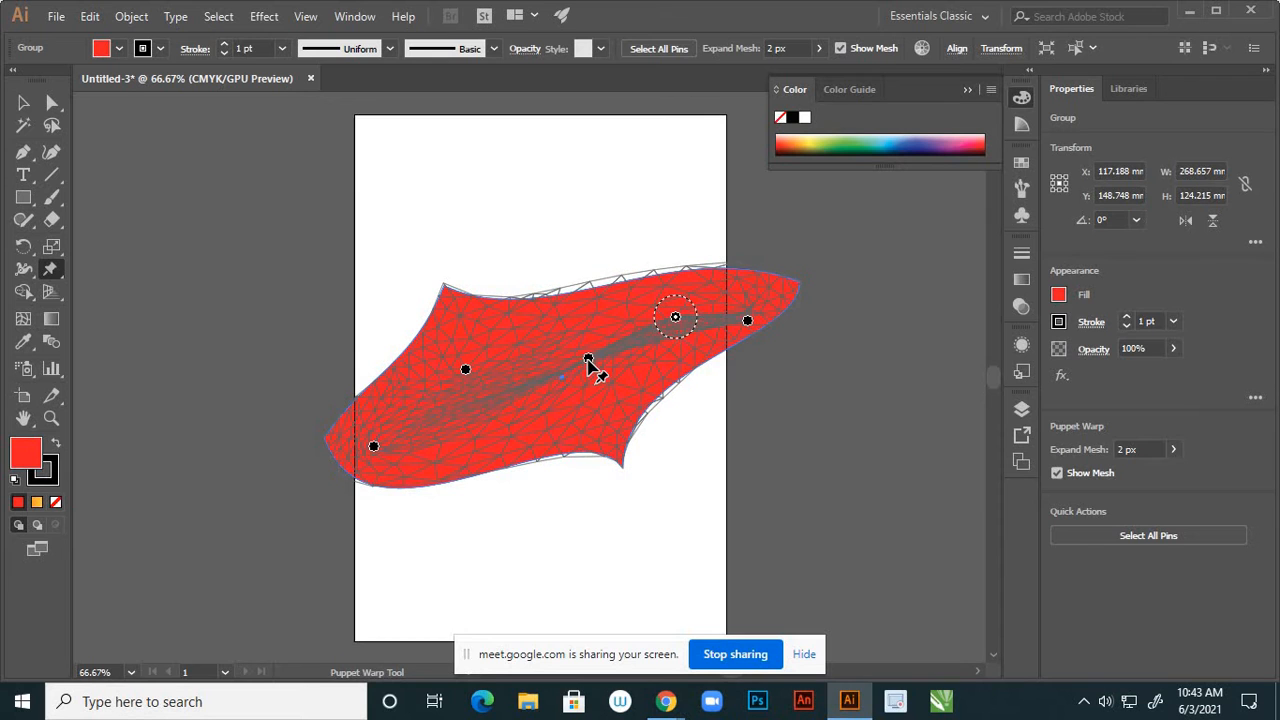
{"action": "mouse_move", "coordinate": [592, 362]}
{"action": "left_mouse_down"}
{"action": "mouse_move", "coordinate": [640, 466]}
{"action": "mouse_move", "coordinate": [772, 556]}
{"action": "mouse_move", "coordinate": [847, 420]}
{"action": "mouse_move", "coordinate": [828, 352]}
{"action": "mouse_move", "coordinate": [783, 345]}
{"action": "left_mouse_up"}
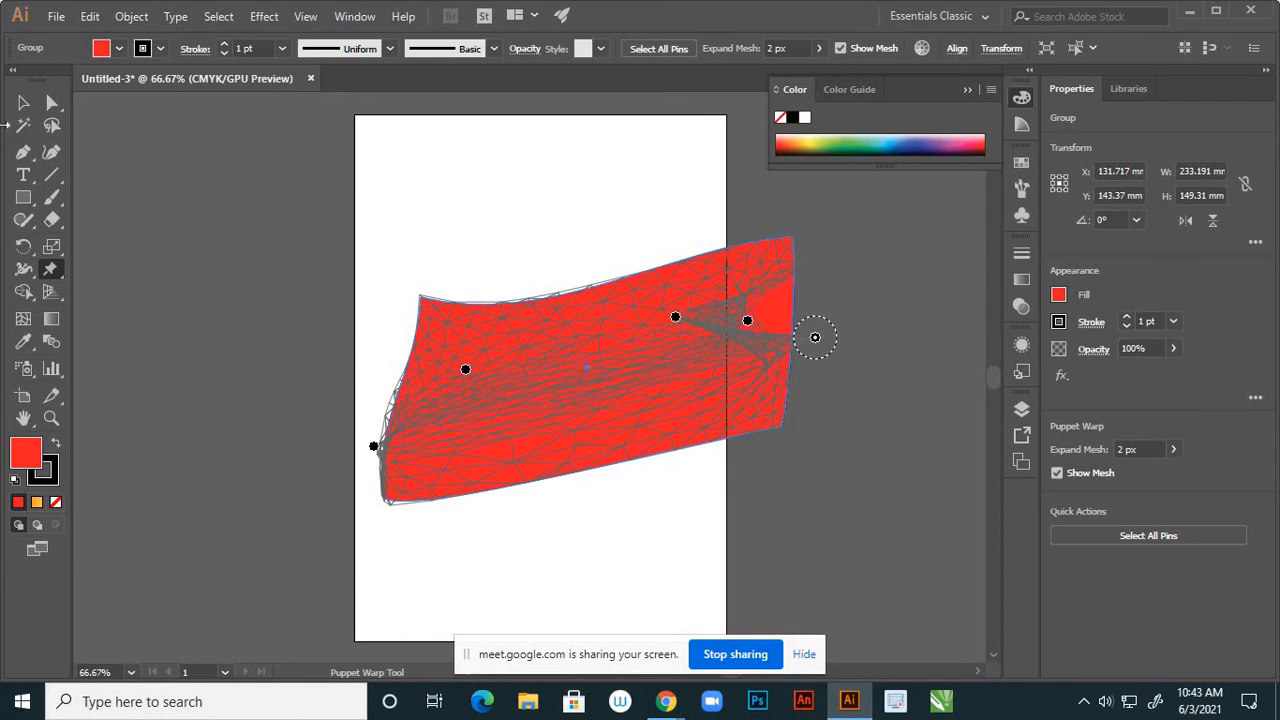
Move the warped shape over the artboard's upper-left corner and choose the Free Transform tool
{"action": "left_click", "coordinate": [23, 102]}
{"action": "left_click_drag", "start_coordinate": [512, 381], "coordinate": [286, 258]}
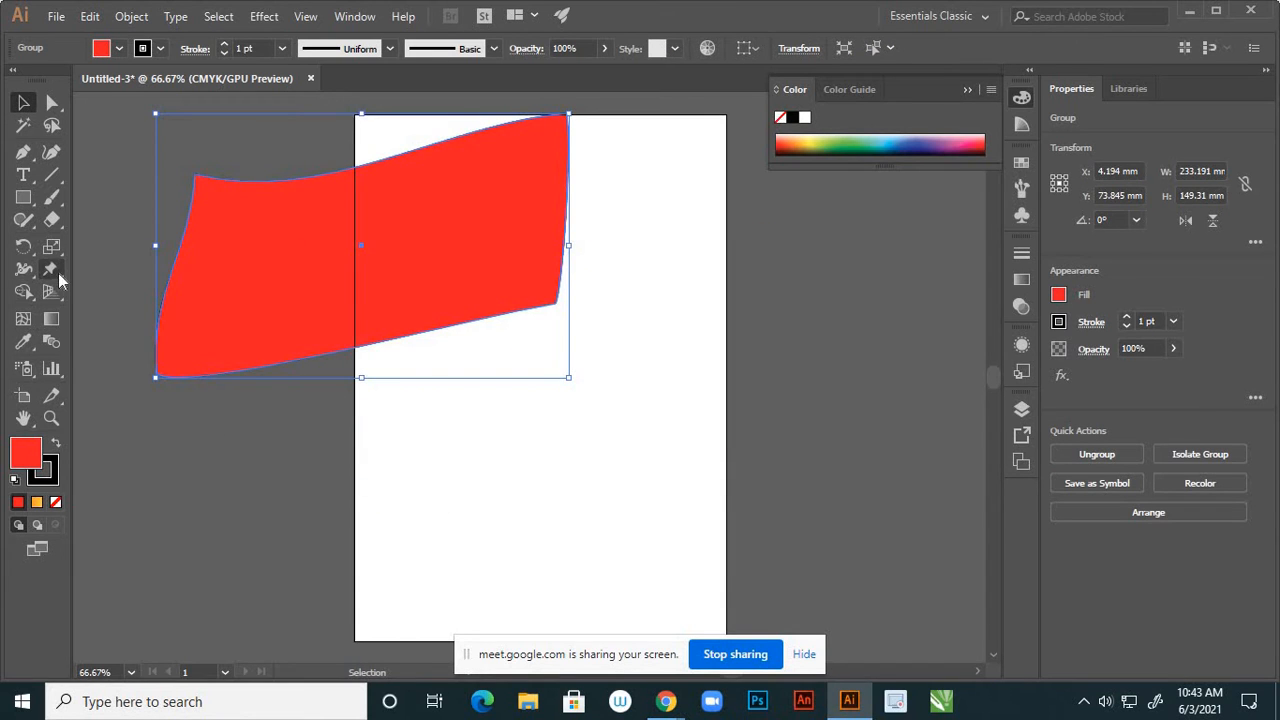
{"action": "left_click", "coordinate": [57, 273]}
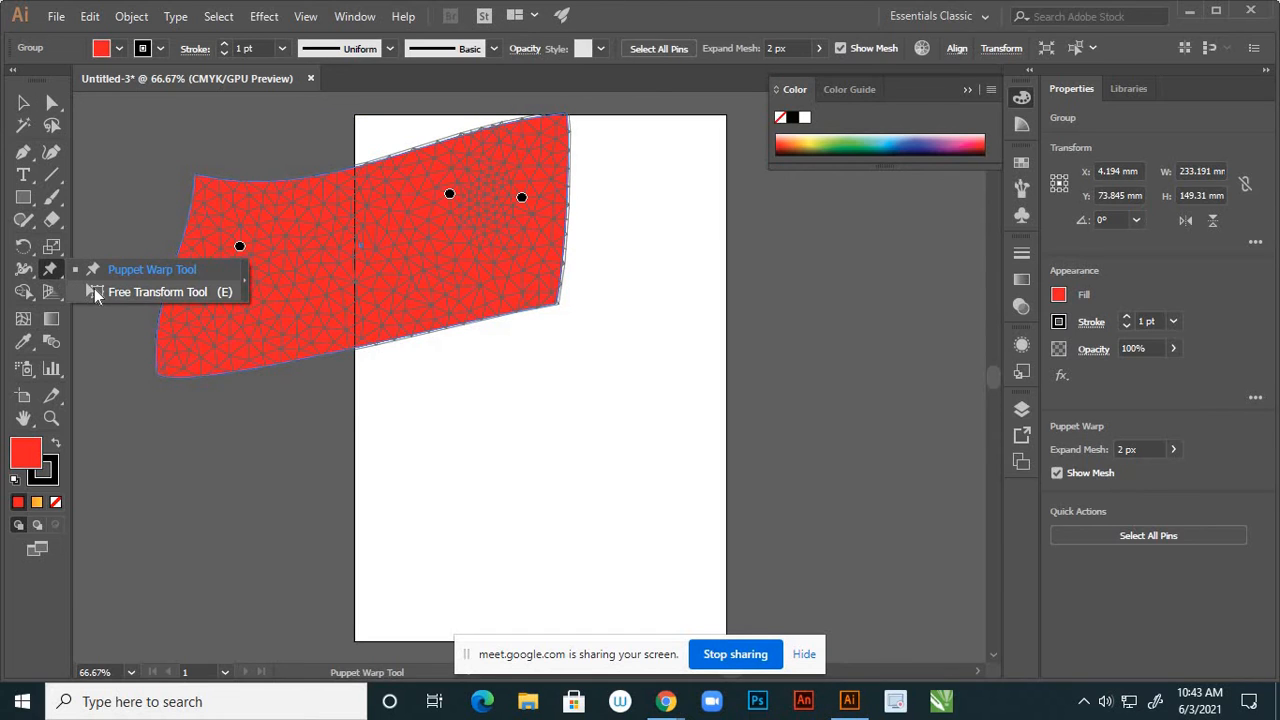
{"action": "left_click", "coordinate": [94, 288]}
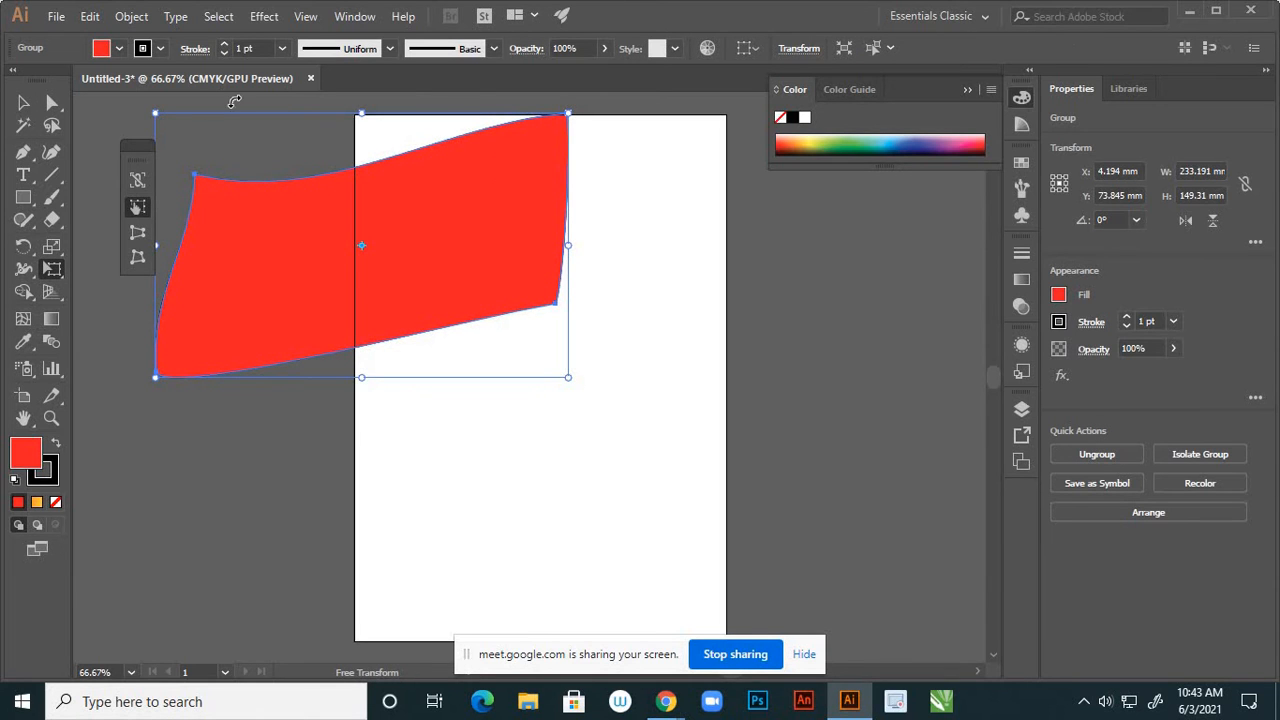
Draw a rectangle about 123 by 103 mm across the artboard's lower-right edge and shrink it proportionally with Free Transform to about 93 by 77 mm
{"action": "left_click", "coordinate": [23, 198]}
{"action": "left_click_drag", "start_coordinate": [573, 372], "coordinate": [792, 553]}
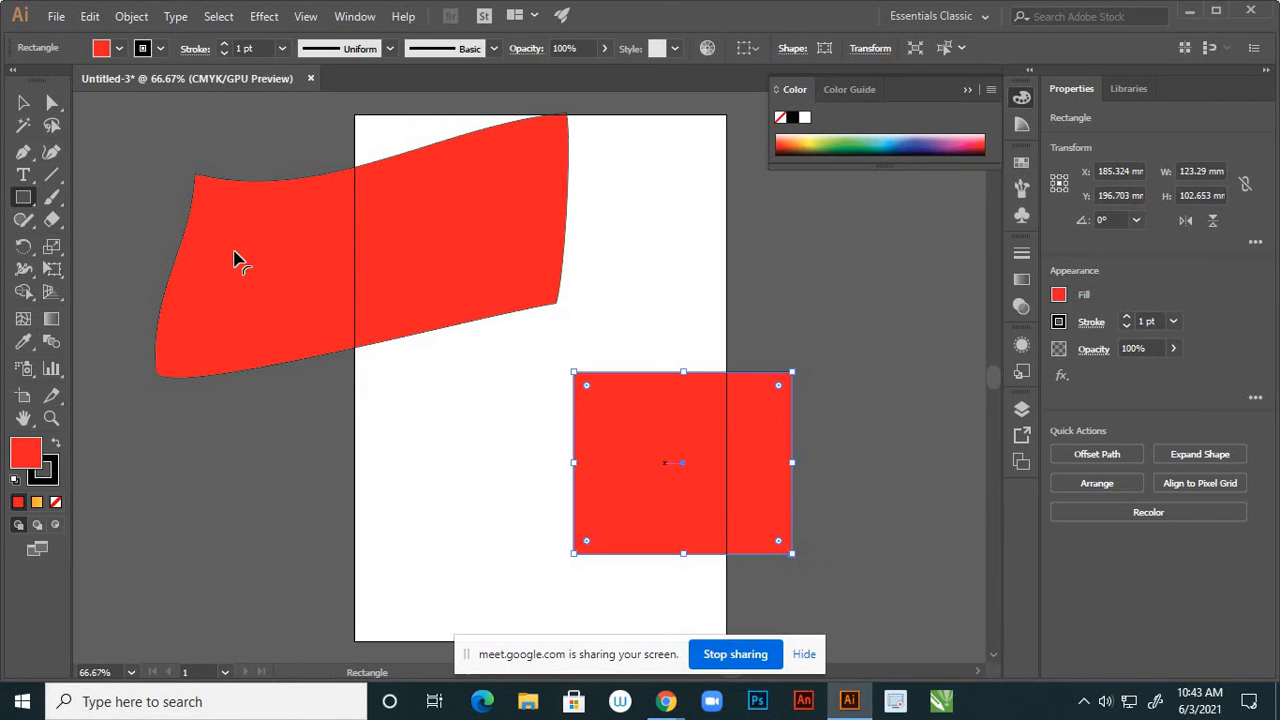
{"action": "left_click", "coordinate": [59, 272]}
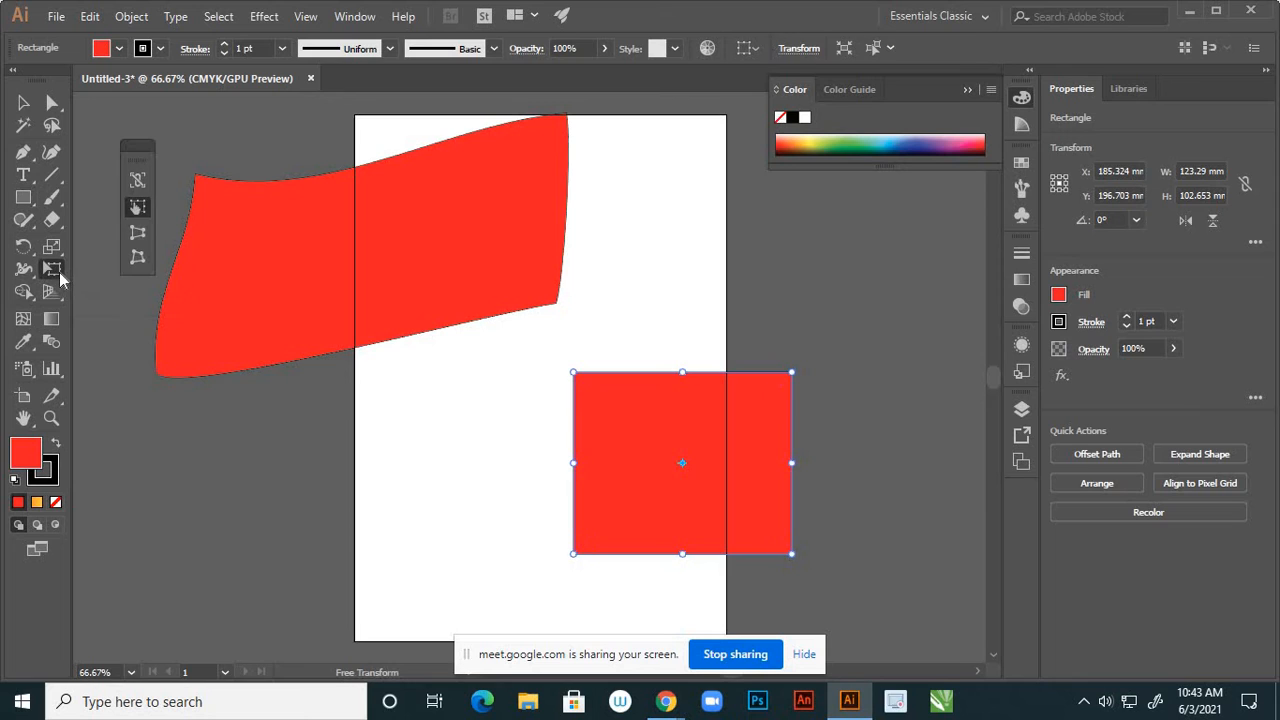
{"action": "left_click", "coordinate": [140, 182]}
{"action": "left_click_drag", "start_coordinate": [793, 370], "coordinate": [803, 417]}
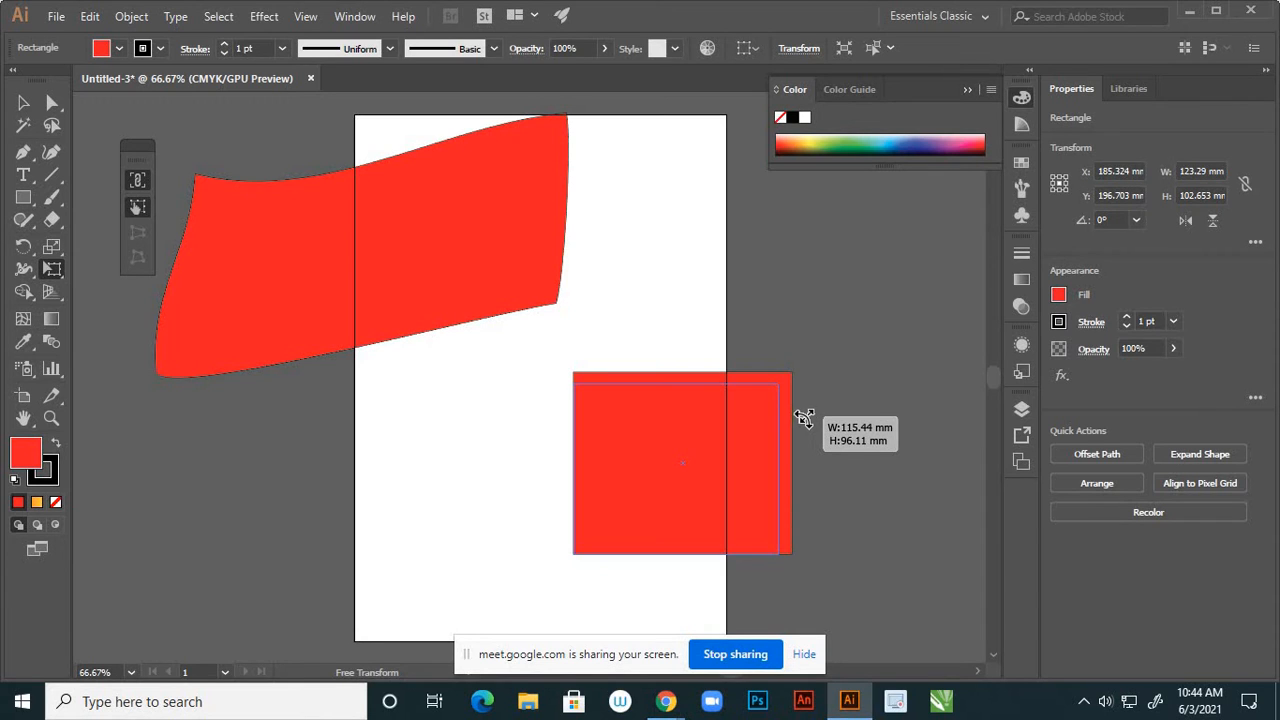
{"action": "left_click_drag", "start_coordinate": [803, 417], "coordinate": [737, 419]}
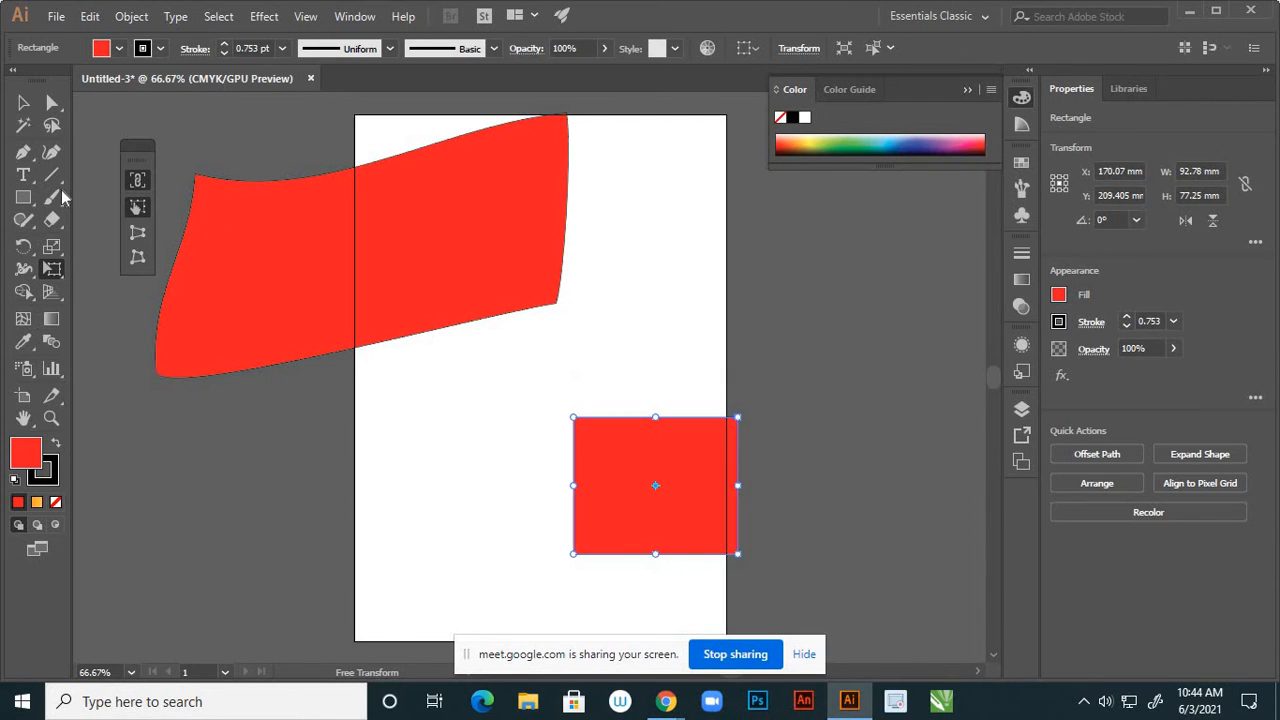
Perspective-distort the small rectangle into a trapezoid turned about 90°, and widen its base to about 356 mm
{"action": "left_click", "coordinate": [142, 234]}
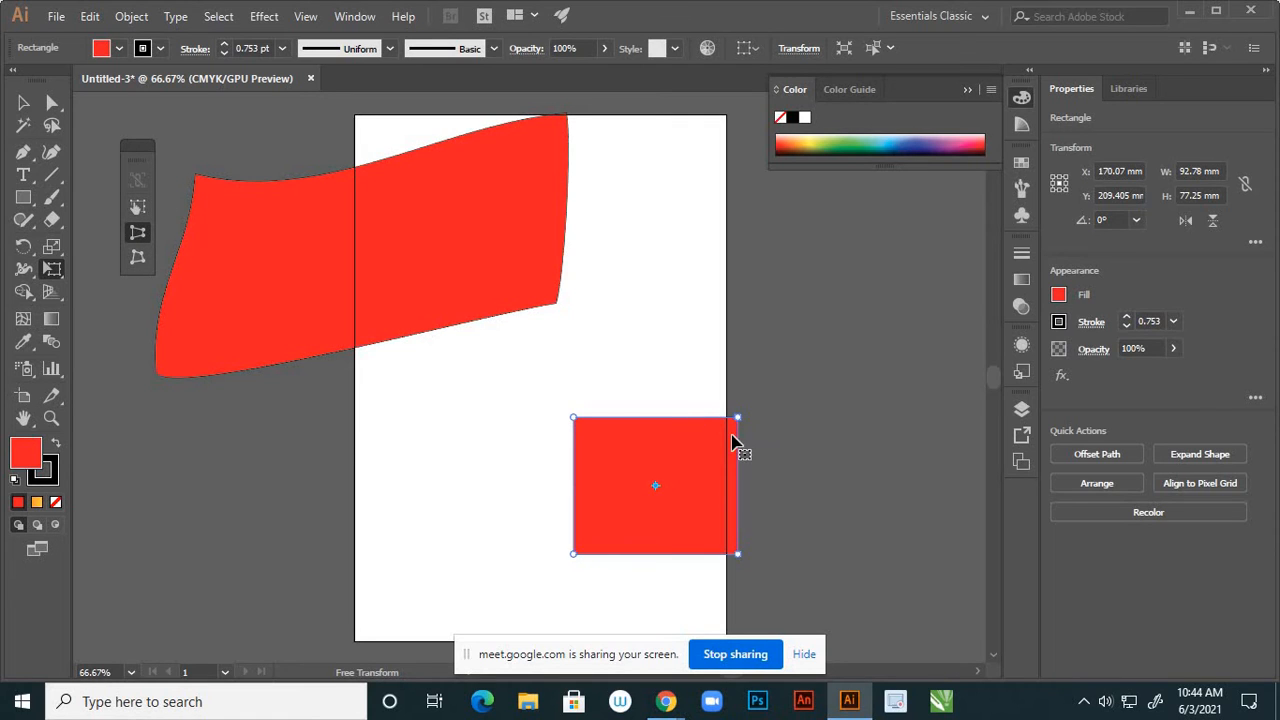
{"action": "mouse_move", "coordinate": [740, 420]}
{"action": "left_mouse_down"}
{"action": "mouse_move", "coordinate": [718, 374]}
{"action": "mouse_move", "coordinate": [738, 422]}
{"action": "left_mouse_up"}
{"action": "left_click_drag", "start_coordinate": [574, 418], "coordinate": [573, 350]}
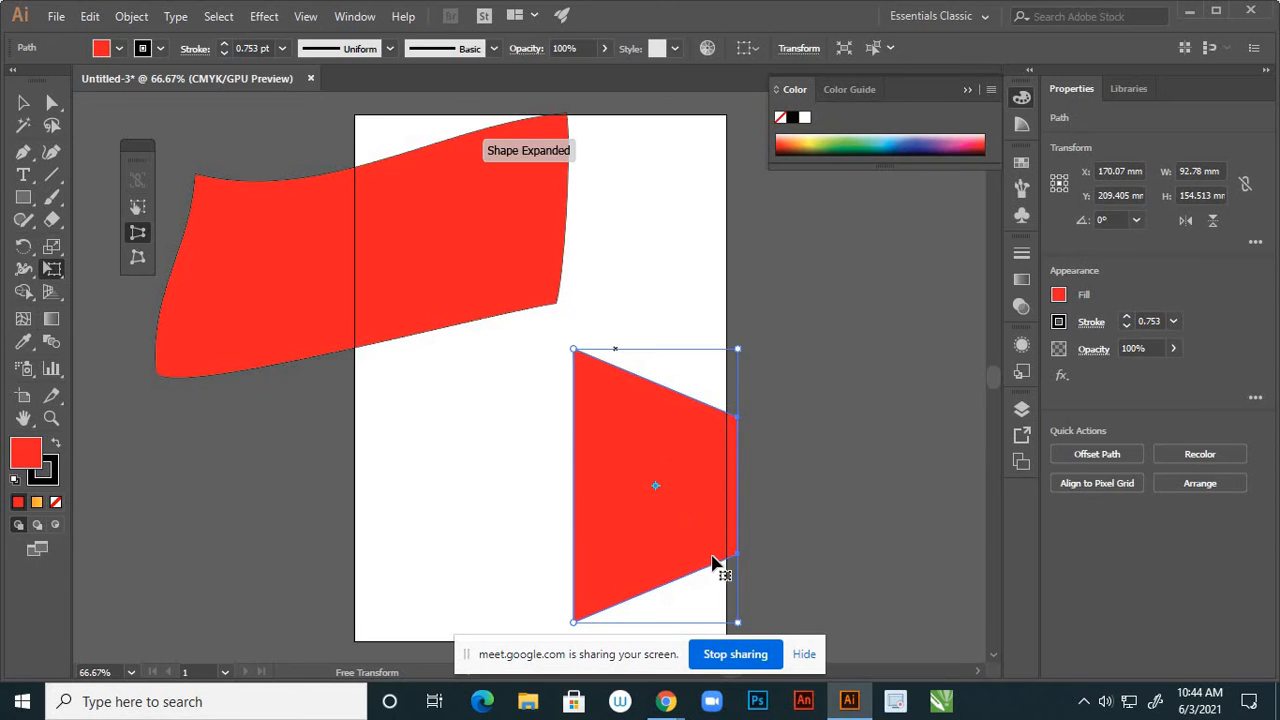
{"action": "left_click_drag", "start_coordinate": [738, 555], "coordinate": [714, 403]}
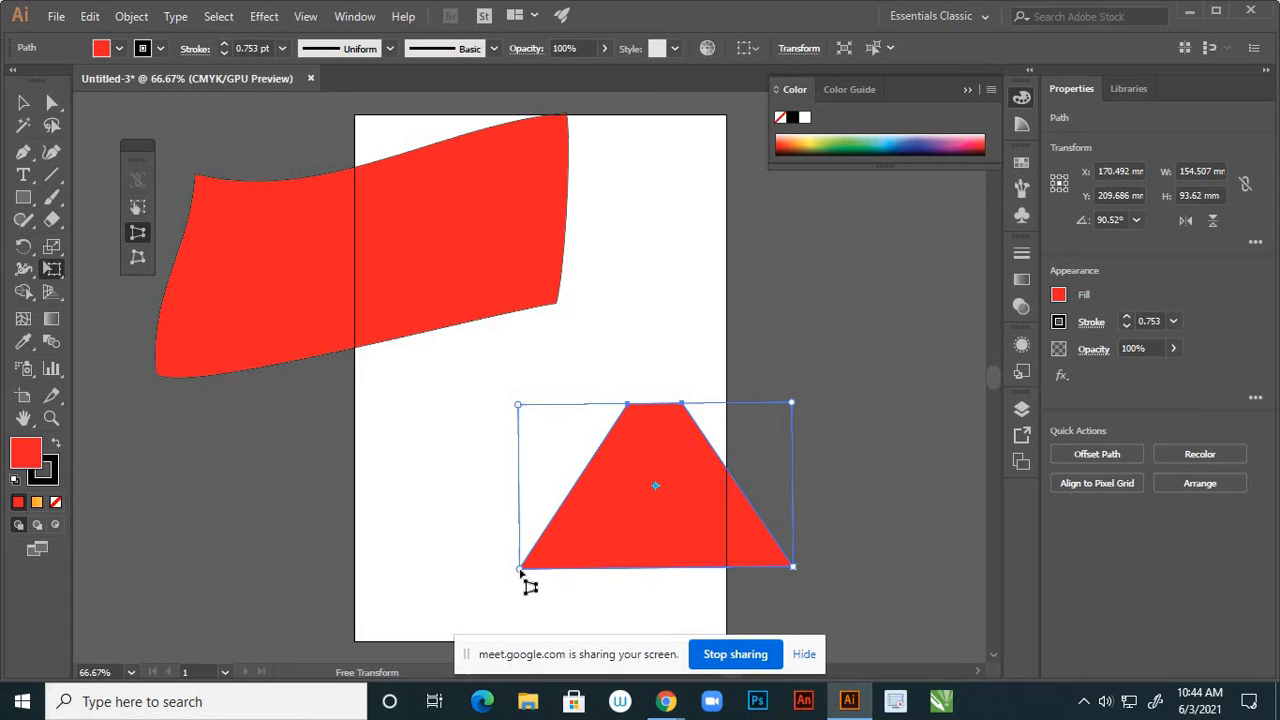
{"action": "left_click_drag", "start_coordinate": [520, 570], "coordinate": [430, 515]}
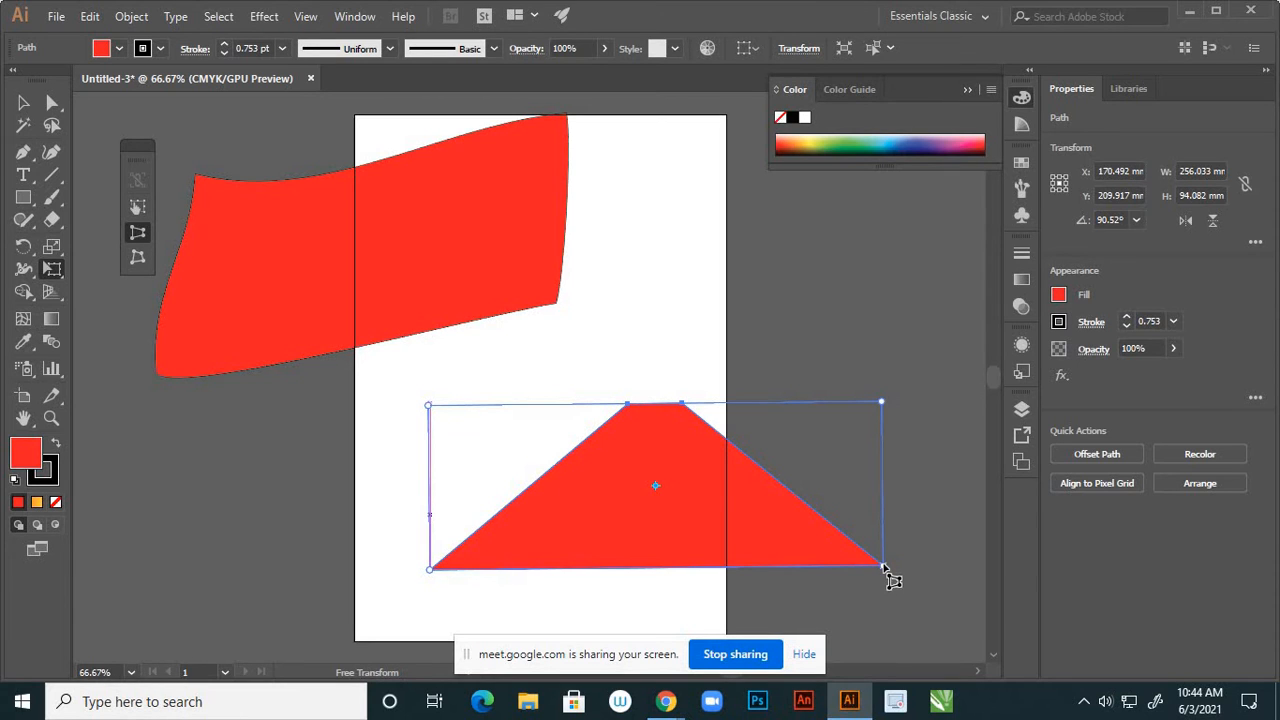
{"action": "left_click_drag", "start_coordinate": [883, 566], "coordinate": [945, 505]}
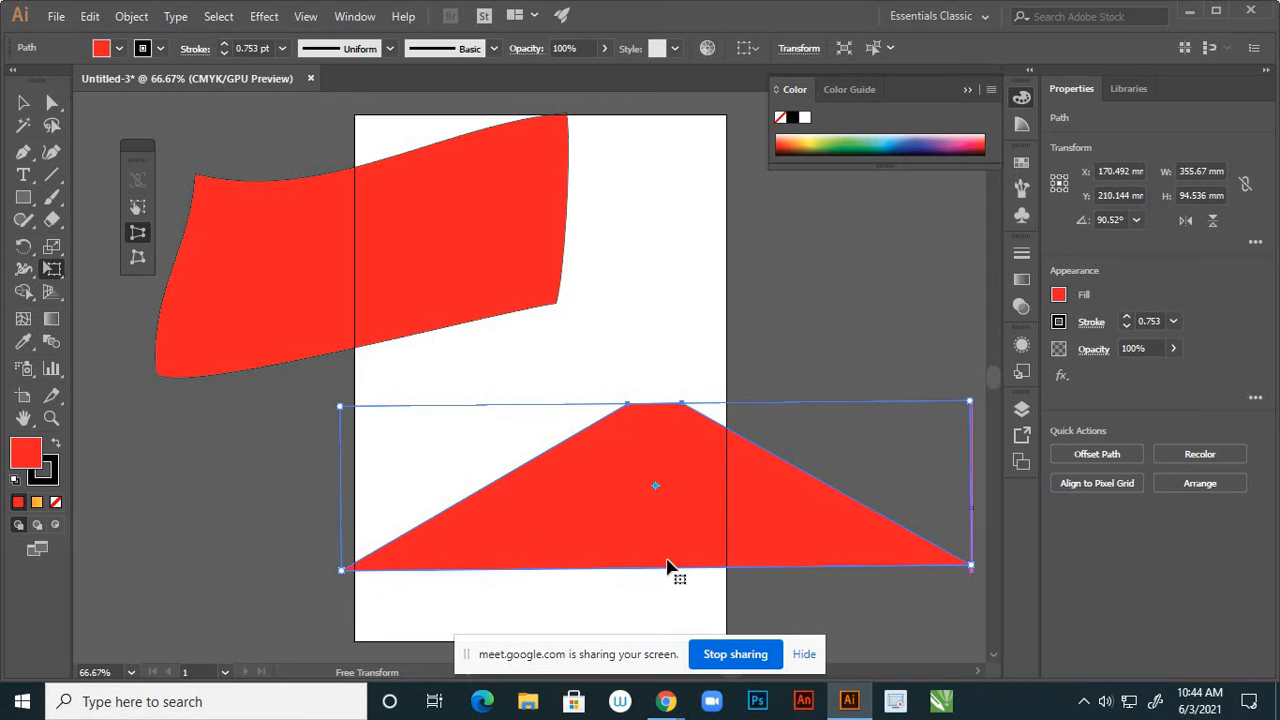
{"action": "left_click_drag", "start_coordinate": [662, 567], "coordinate": [662, 529]}
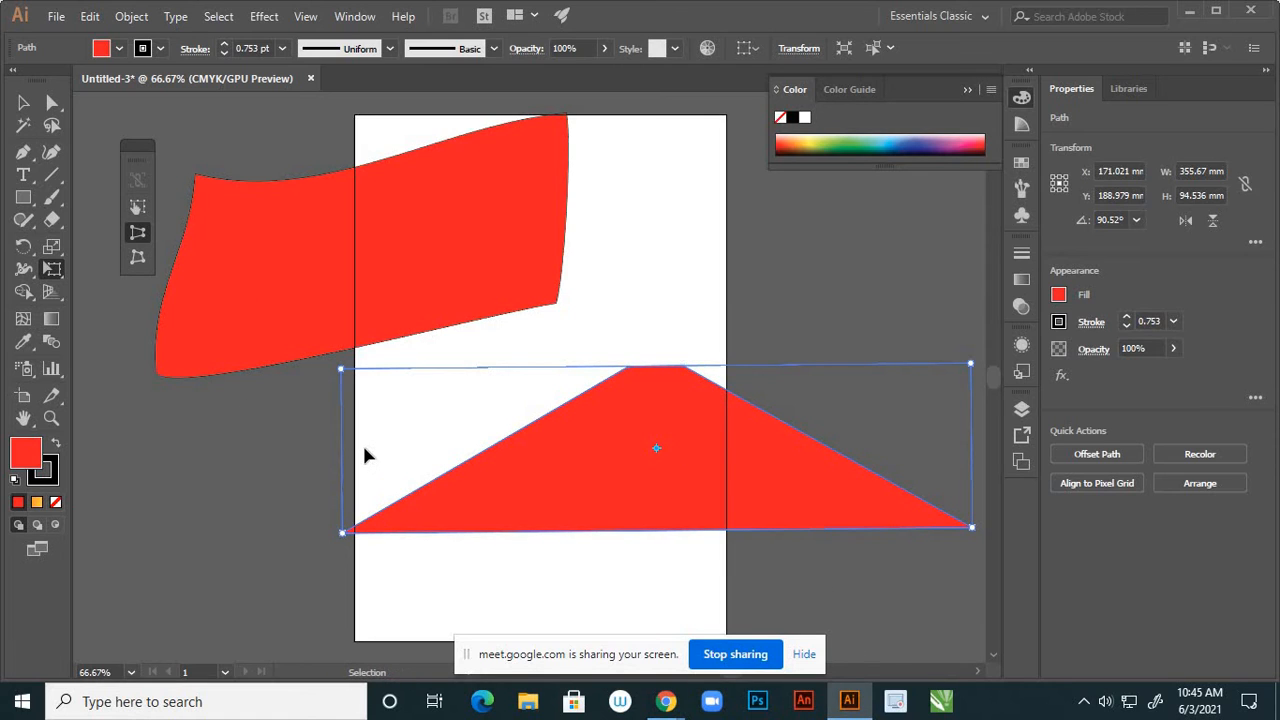
Undo the trapezoid's move, rotation and all its perspective distortions
{"action": "key", "text": "ctrl+z"}
{"action": "key", "text": "ctrl+z"}
{"action": "key", "text": "ctrl+z"}
{"action": "key", "text": "ctrl+z"}
{"action": "key", "text": "ctrl+z"}
{"action": "key", "text": "ctrl+z"}
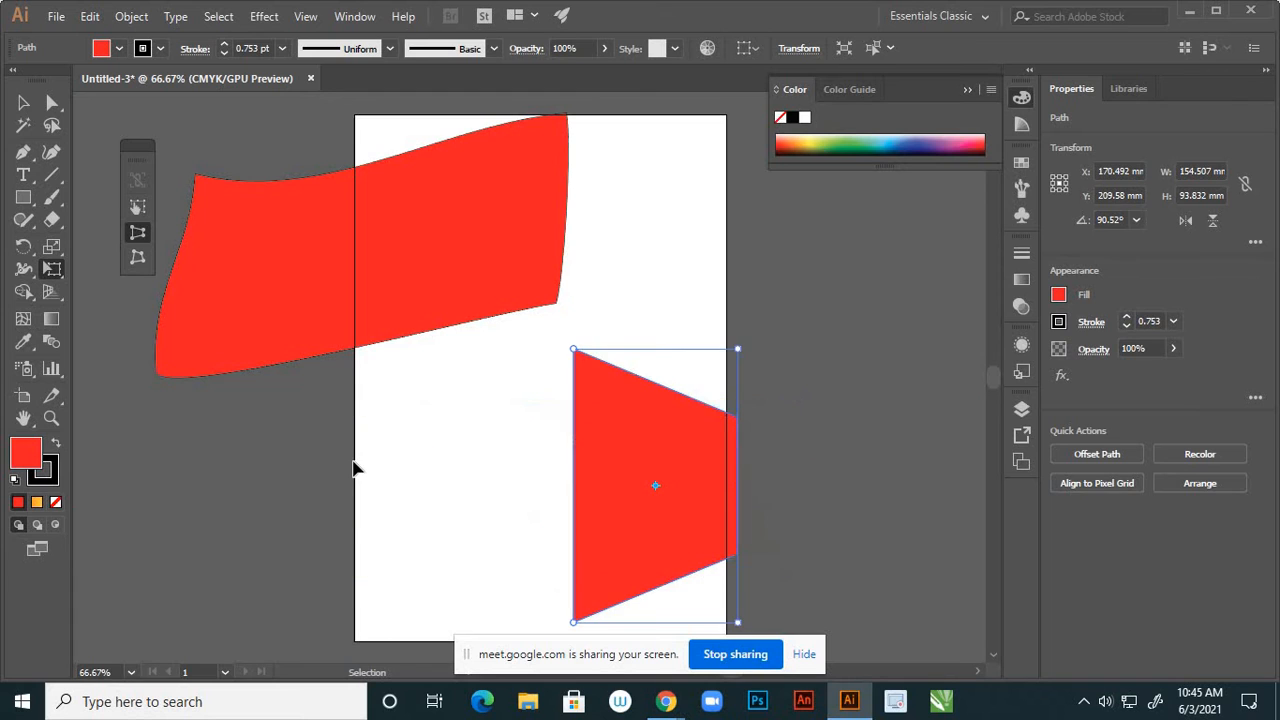
Free-distort the rectangle by pulling its upper-right corner outward, and rotate the distorted shape to about 63°
{"action": "left_click", "coordinate": [142, 262]}
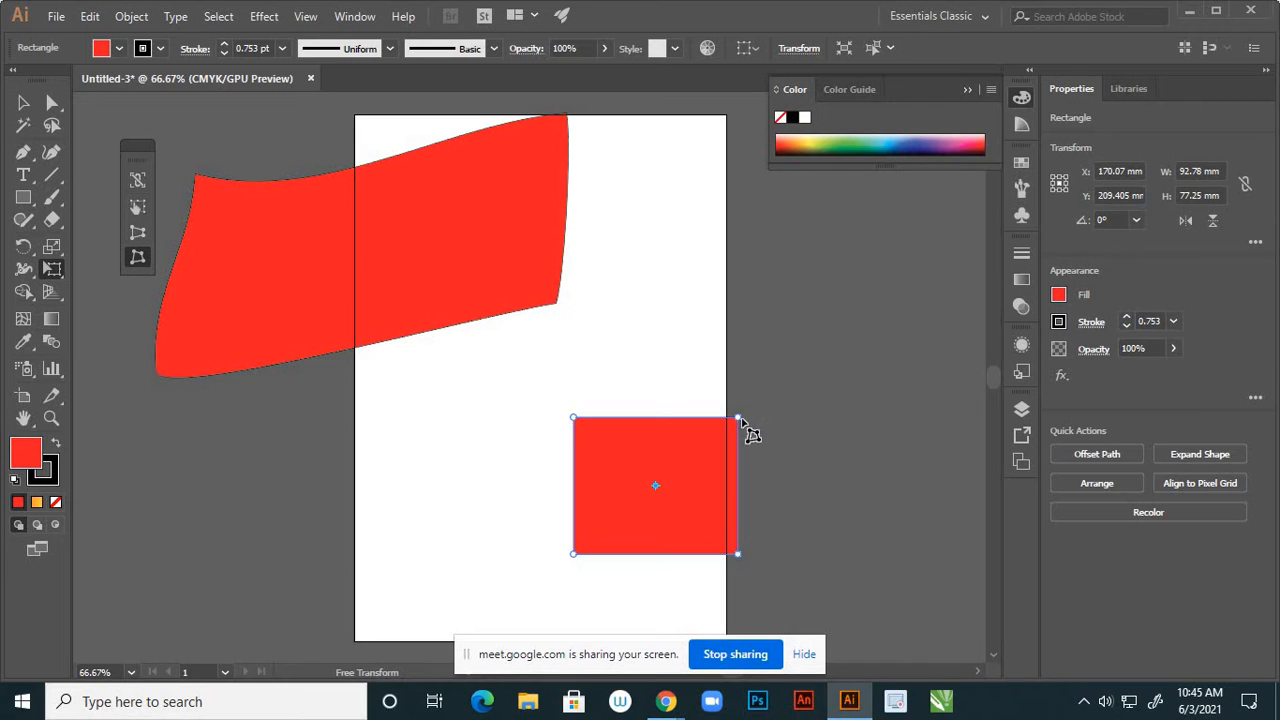
{"action": "left_click_drag", "start_coordinate": [740, 418], "coordinate": [821, 337]}
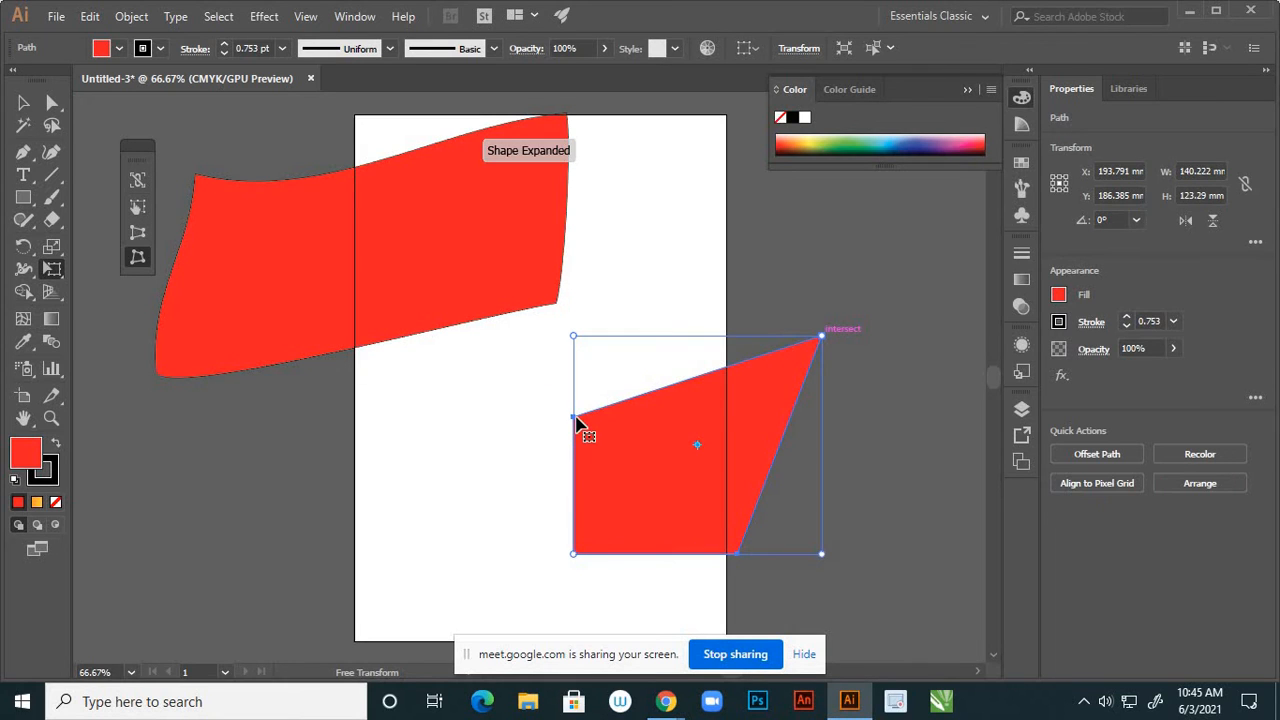
{"action": "left_click_drag", "start_coordinate": [574, 417], "coordinate": [679, 466]}
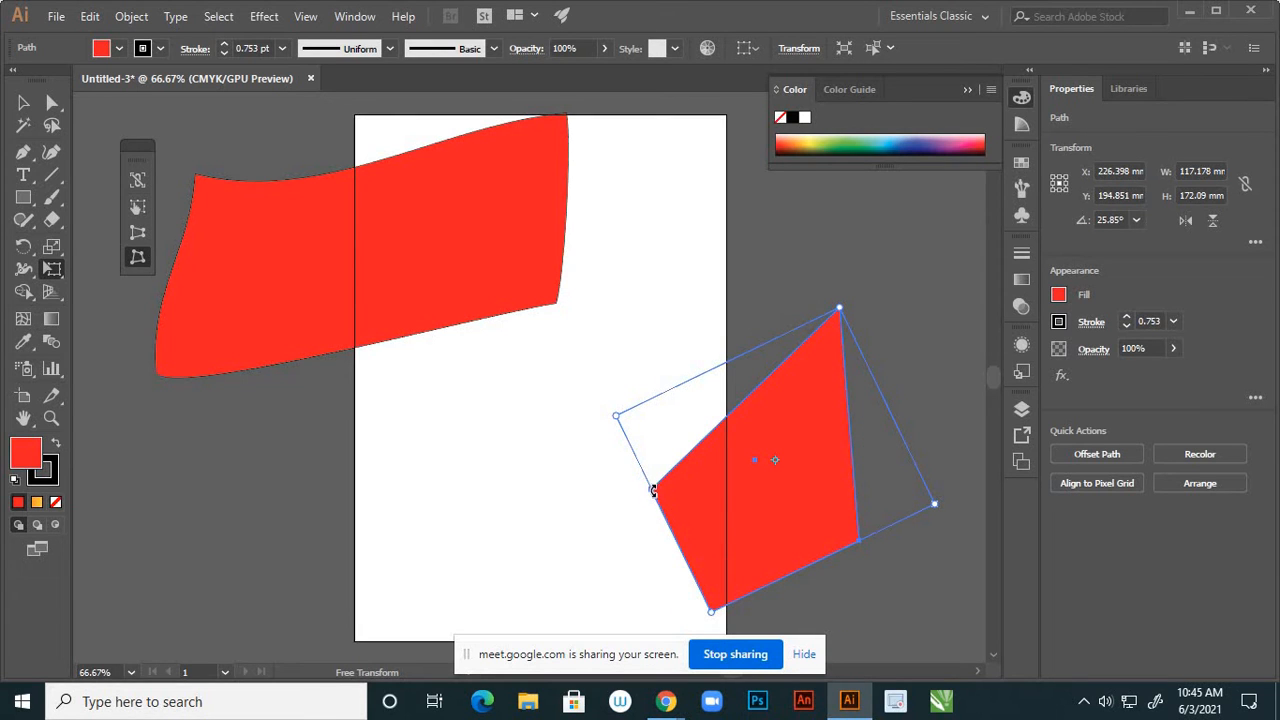
{"action": "left_click_drag", "start_coordinate": [640, 500], "coordinate": [531, 503]}
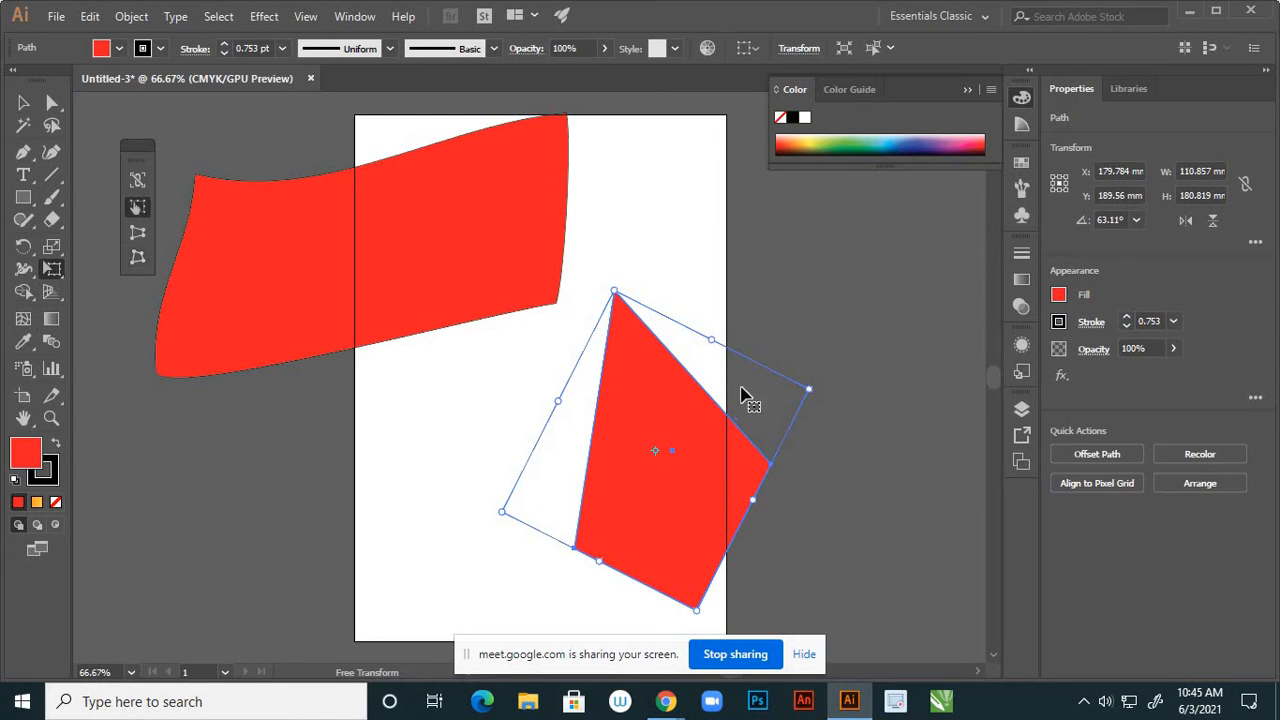
Squeeze the rotated shape into a narrow sliver about 51 by 114 mm with Free Transform and delete it
{"action": "left_click_drag", "start_coordinate": [810, 388], "coordinate": [626, 407]}
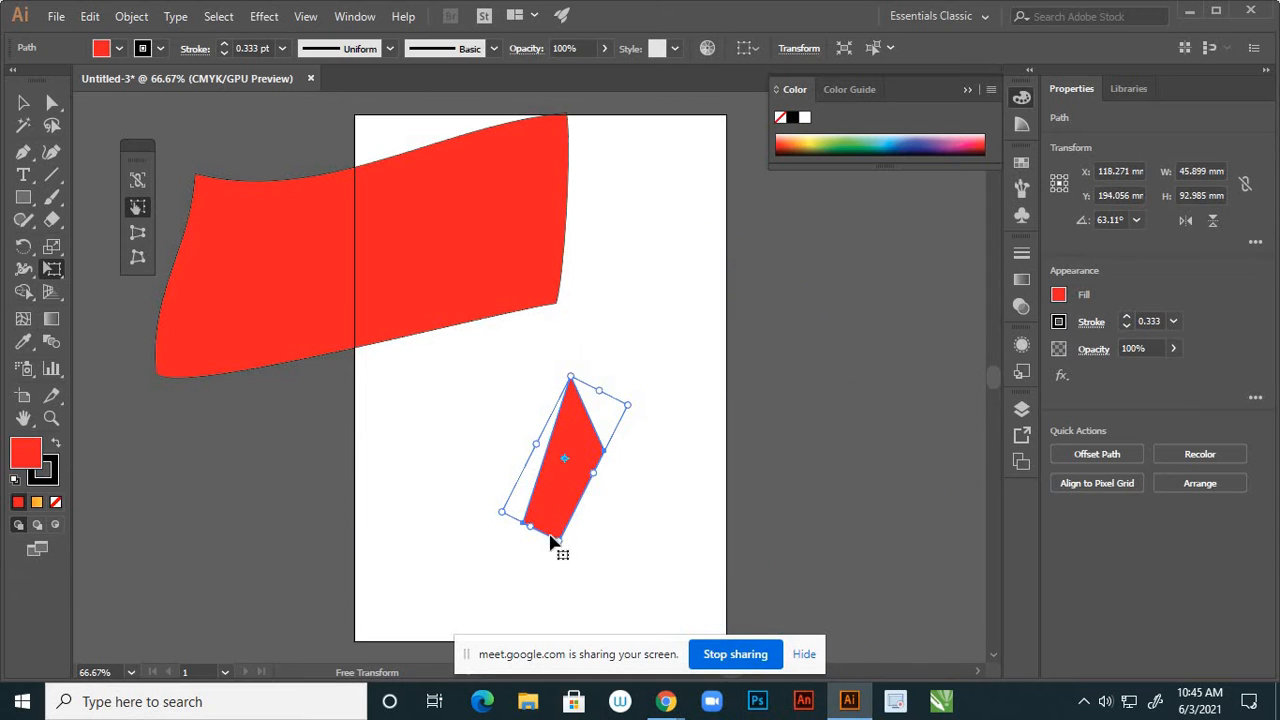
{"action": "left_click_drag", "start_coordinate": [558, 540], "coordinate": [488, 541]}
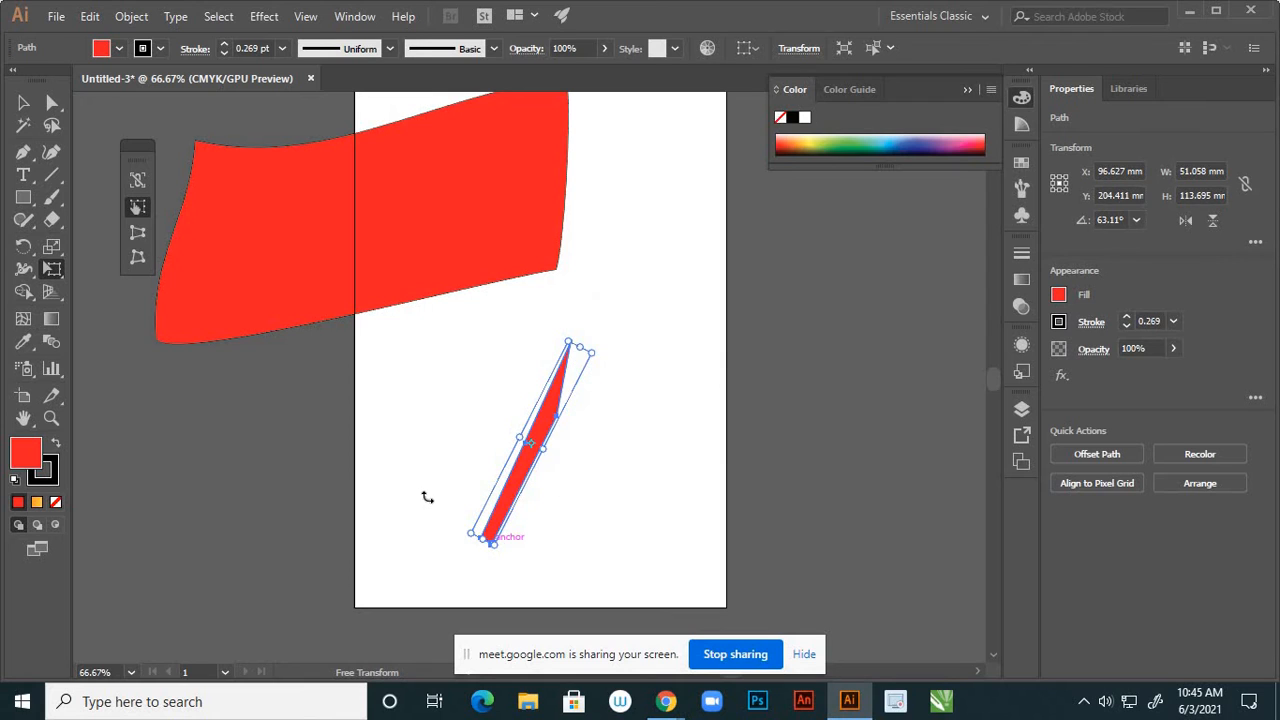
{"action": "key", "text": "Delete"}
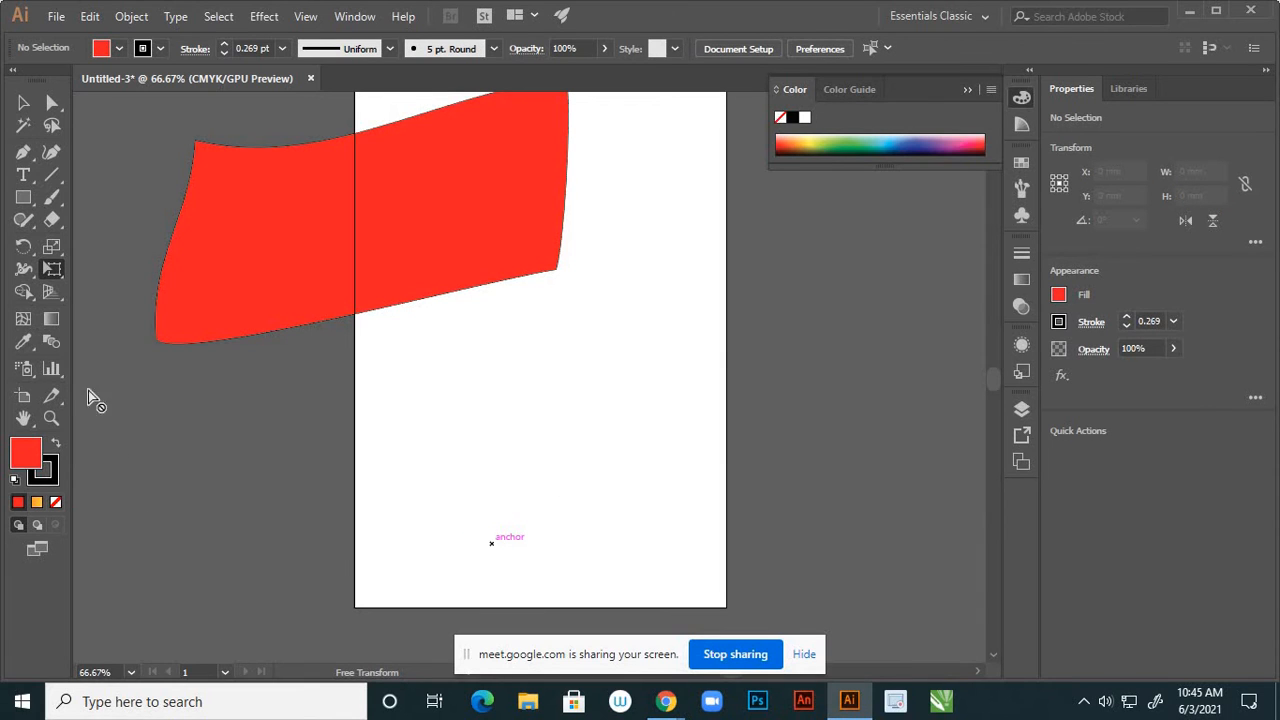
Display the Shape Builder tool group and switch back to the Selection tool
{"action": "left_click", "coordinate": [30, 293]}
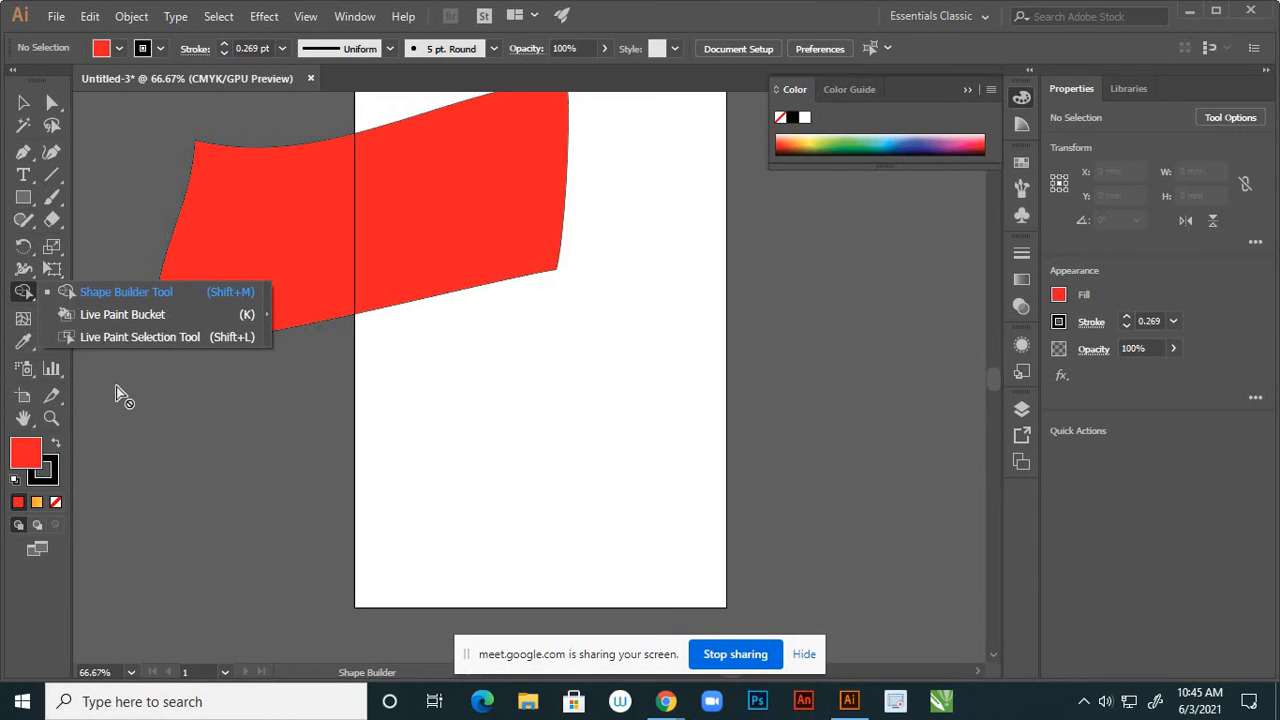
{"action": "key", "text": "alt+Tab"}
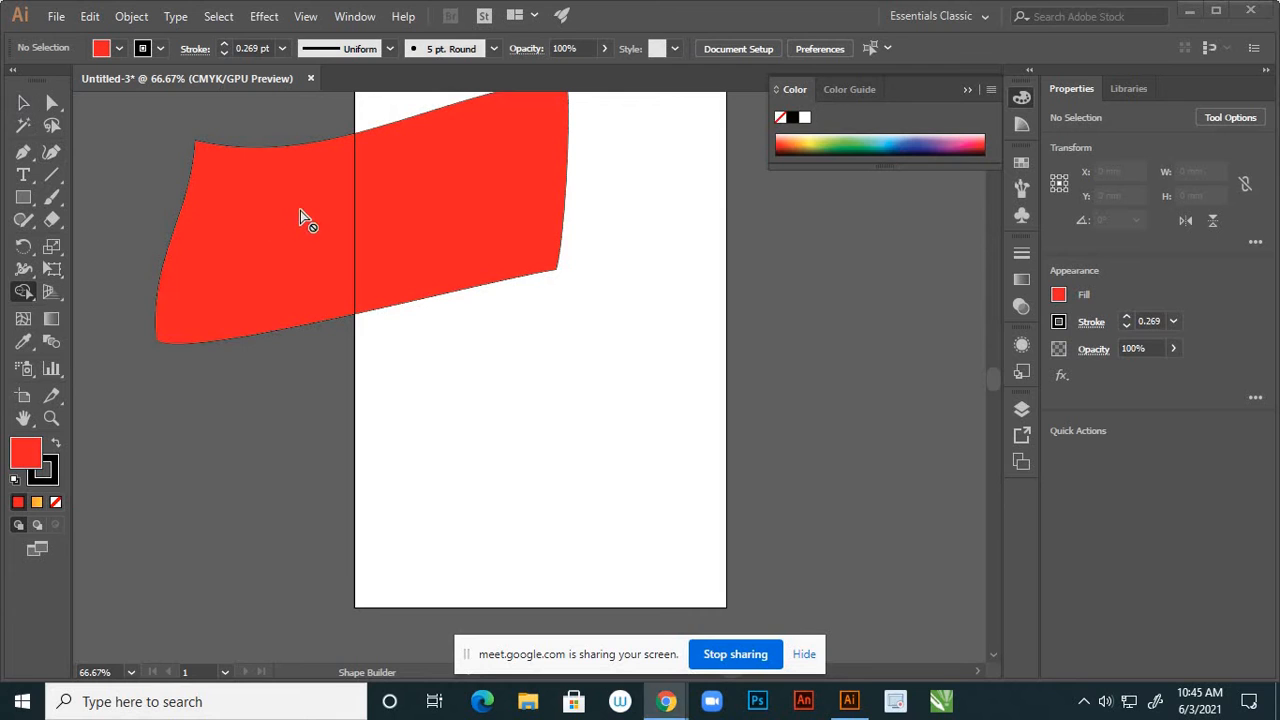
{"action": "key", "text": "alt+Tab"}
{"action": "left_click", "coordinate": [25, 104]}
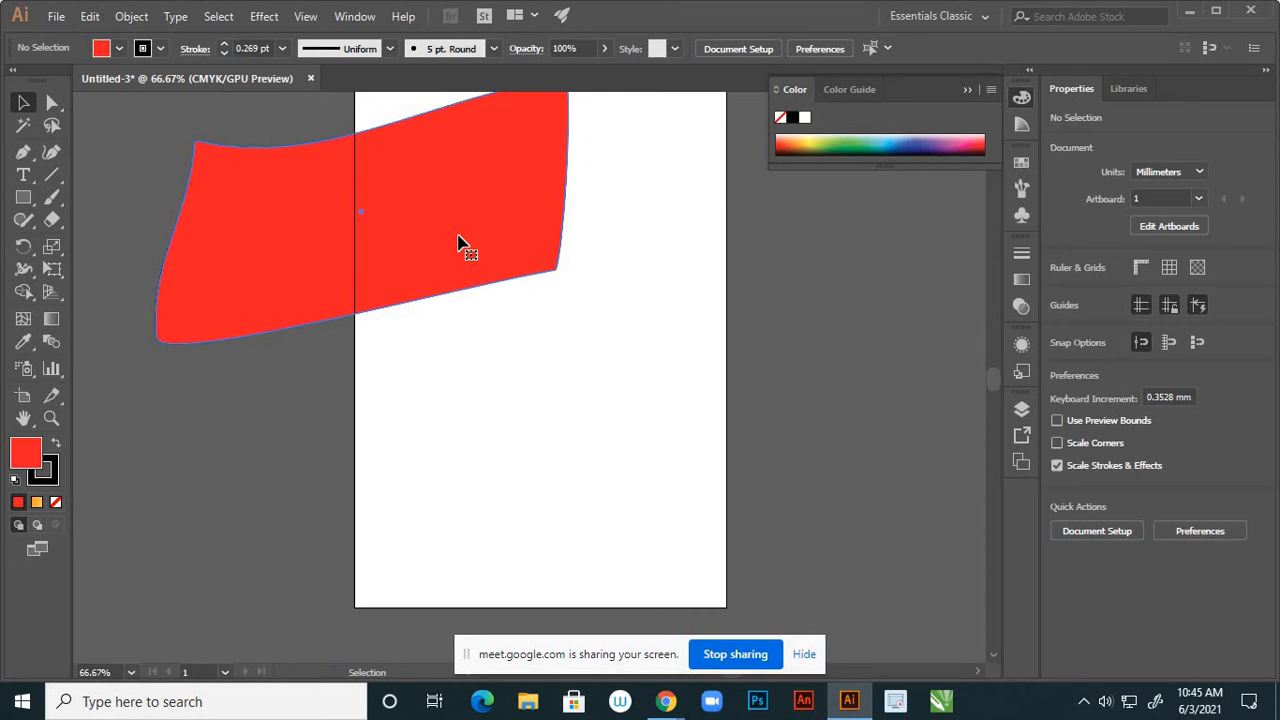
Delete the warped red shape and draw two overlapping red rectangles, about 91 by 73 mm and 89 by 46 mm, as a truck body
{"action": "left_click", "coordinate": [460, 245]}
{"action": "key", "text": "Delete"}
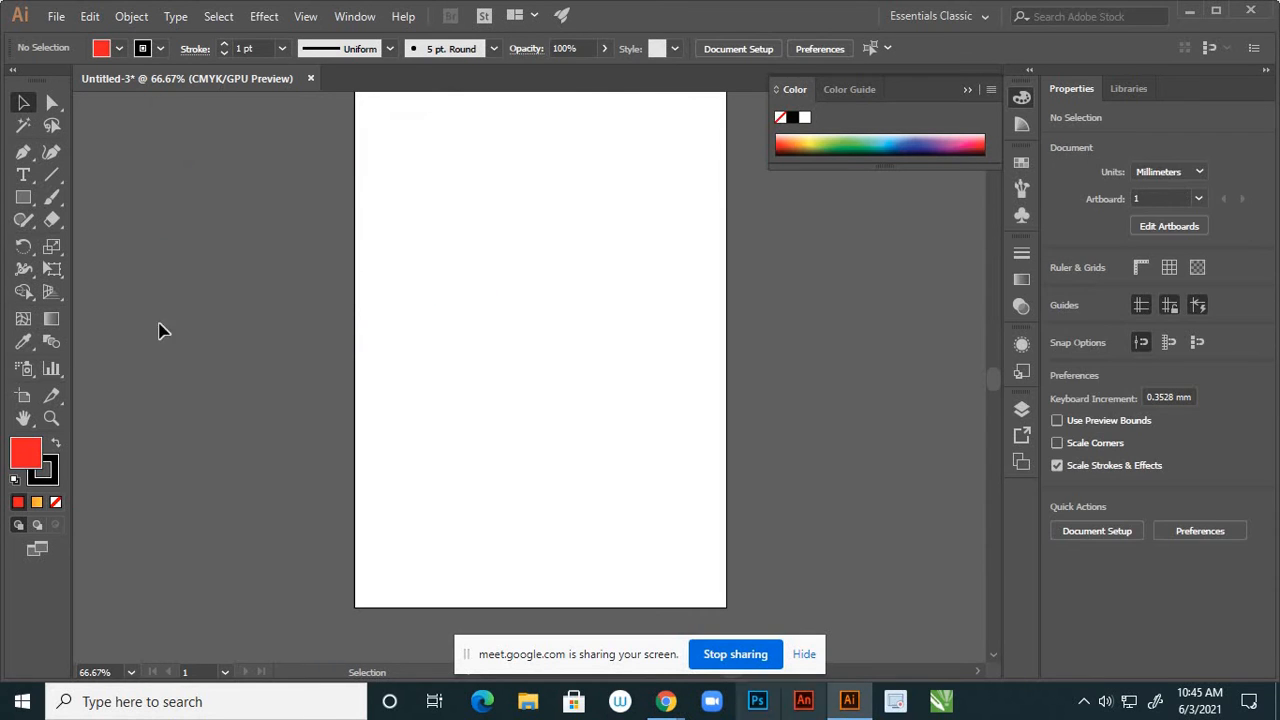
{"action": "left_click", "coordinate": [24, 198]}
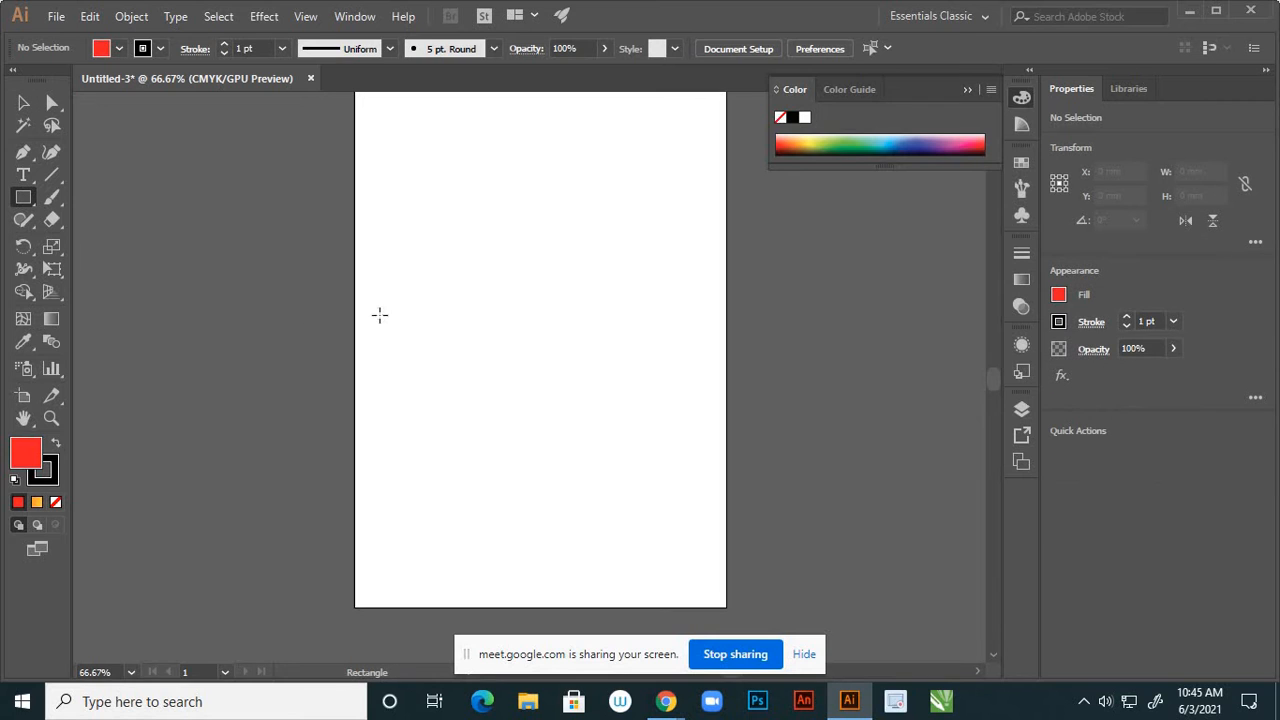
{"action": "left_click_drag", "start_coordinate": [380, 315], "coordinate": [542, 444]}
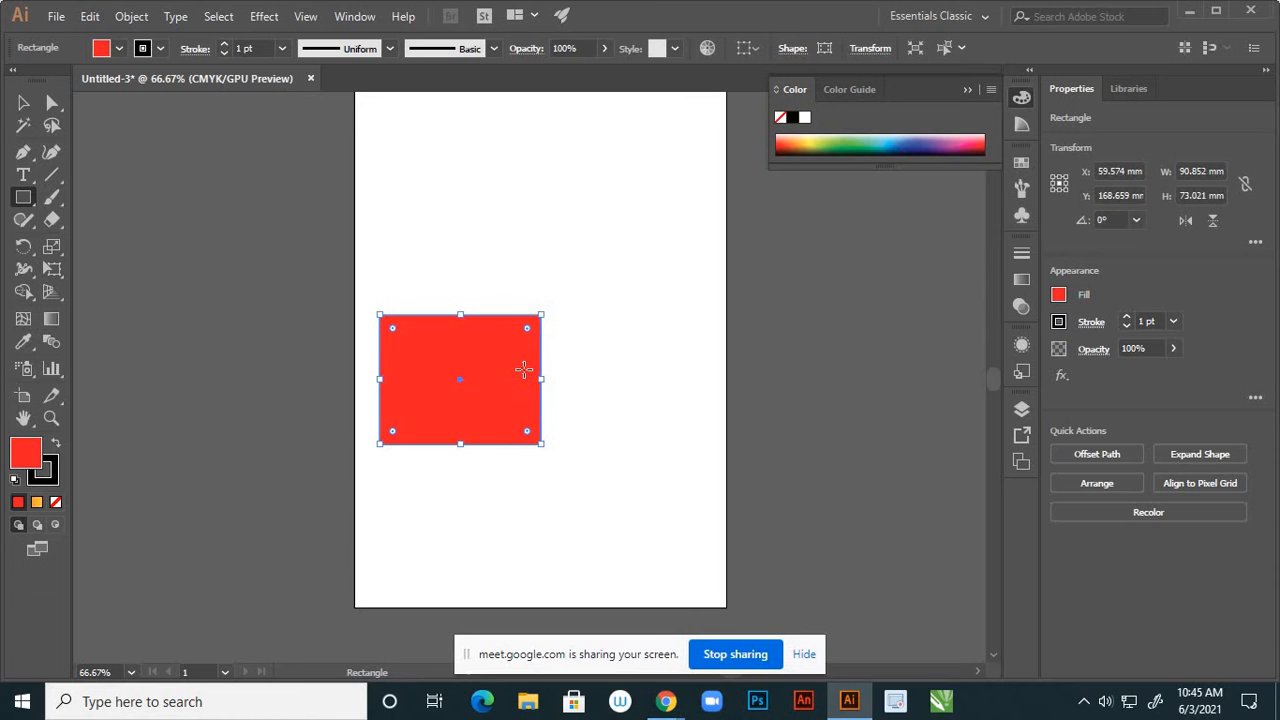
{"action": "left_click_drag", "start_coordinate": [516, 364], "coordinate": [674, 446]}
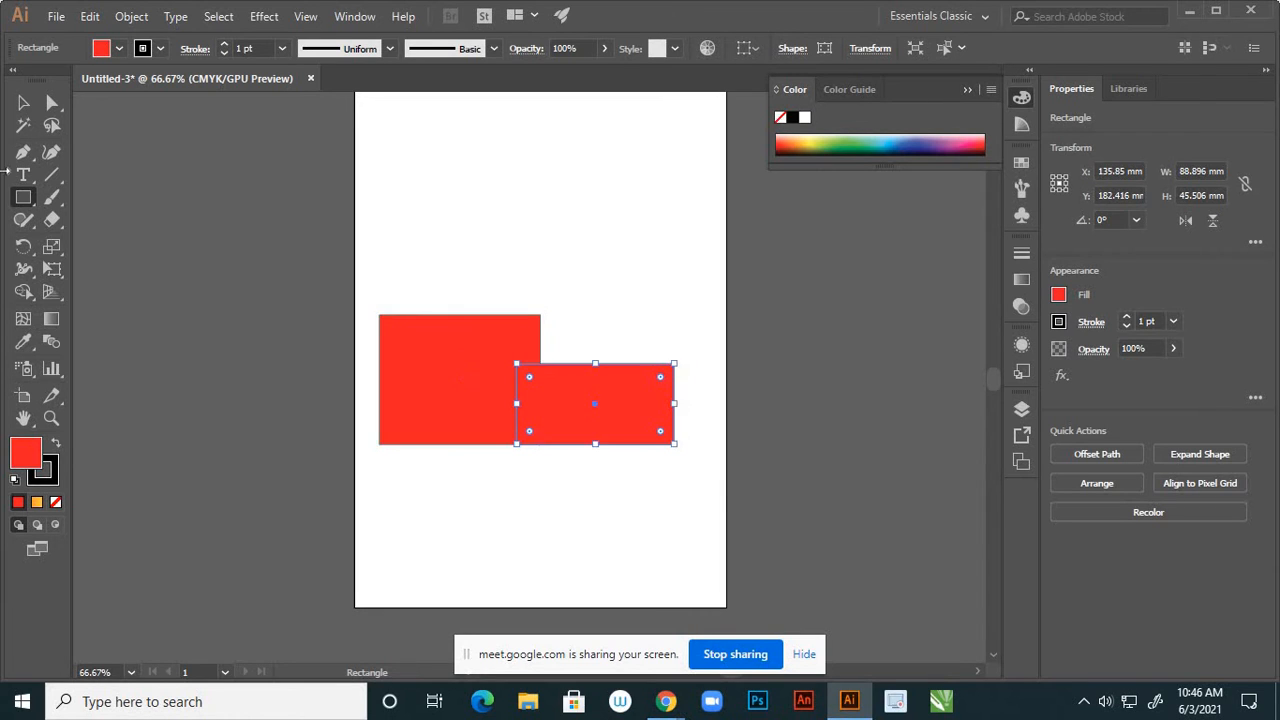
Draw a circle about 43 mm across as the truck's rear wheel and duplicate it onto the front rectangle's lower edge
{"action": "left_click_drag", "start_coordinate": [30, 205], "coordinate": [92, 248]}
{"action": "left_click_drag", "start_coordinate": [425, 425], "coordinate": [461, 466]}
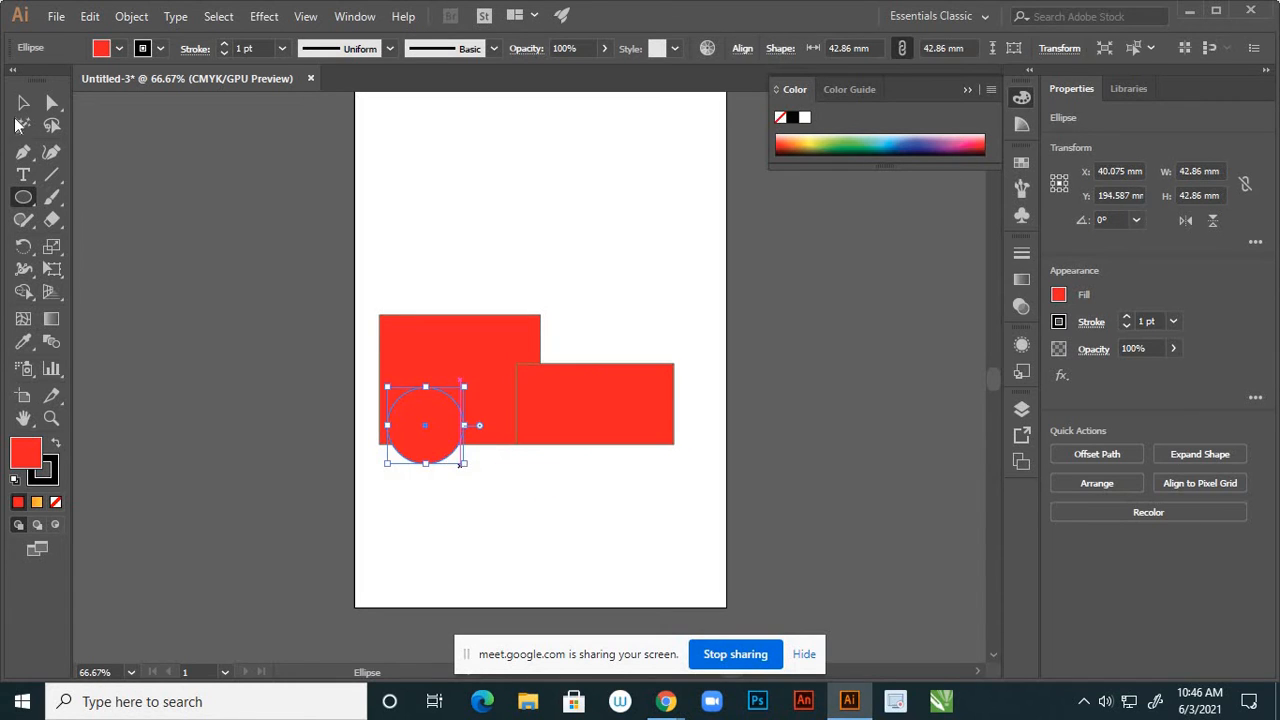
{"action": "key", "text": "v"}
{"action": "left_click_drag", "start_coordinate": [431, 405], "coordinate": [449, 446]}
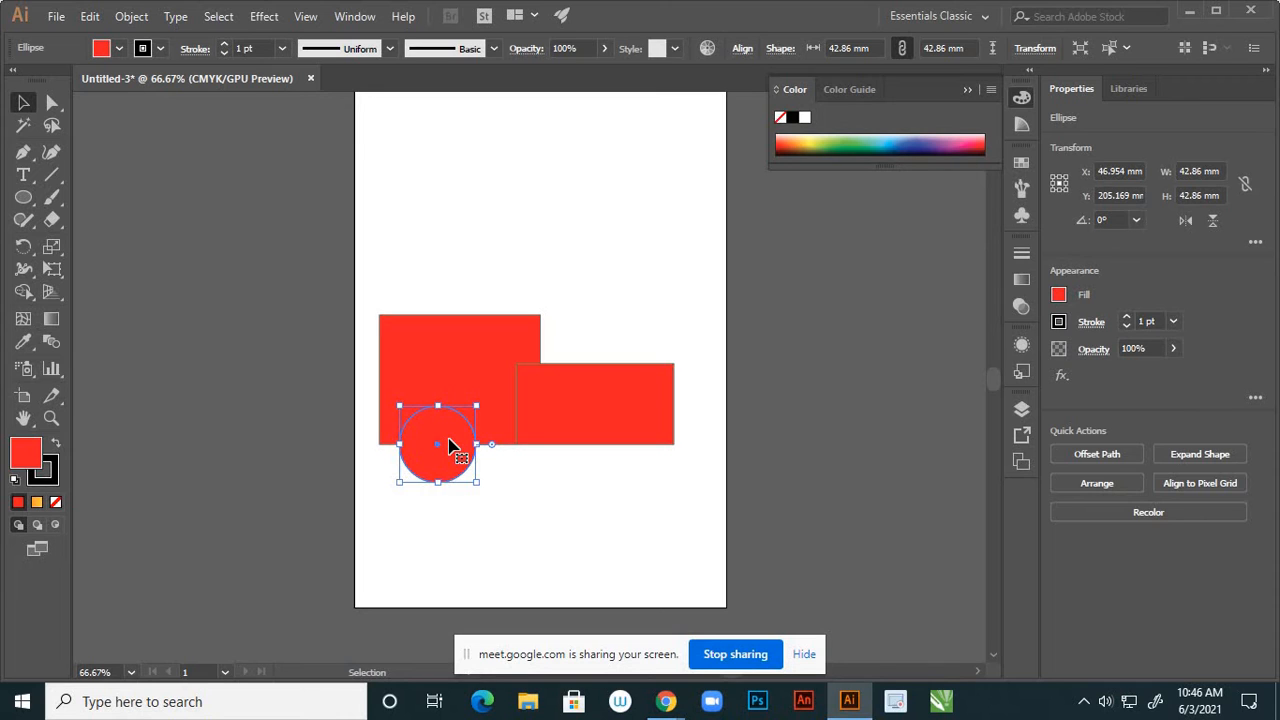
{"action": "left_click_drag", "start_coordinate": [462, 465], "coordinate": [637, 473]}
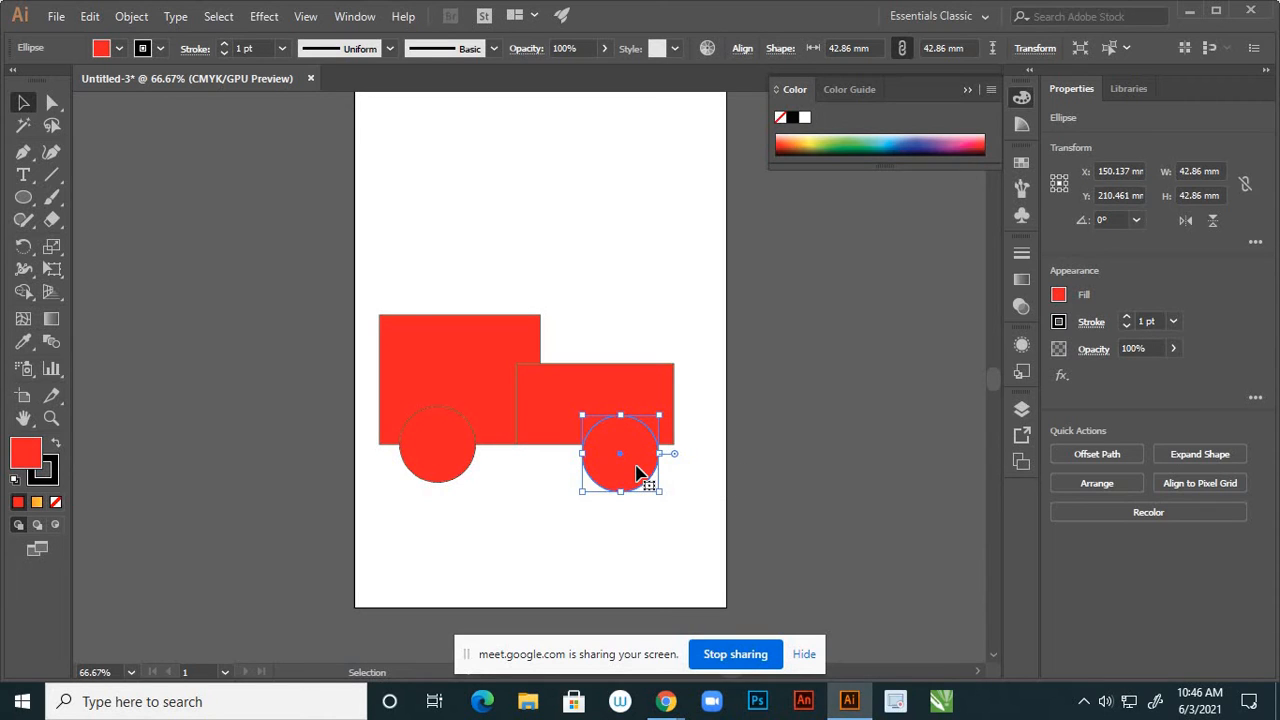
{"action": "left_click", "coordinate": [351, 293]}
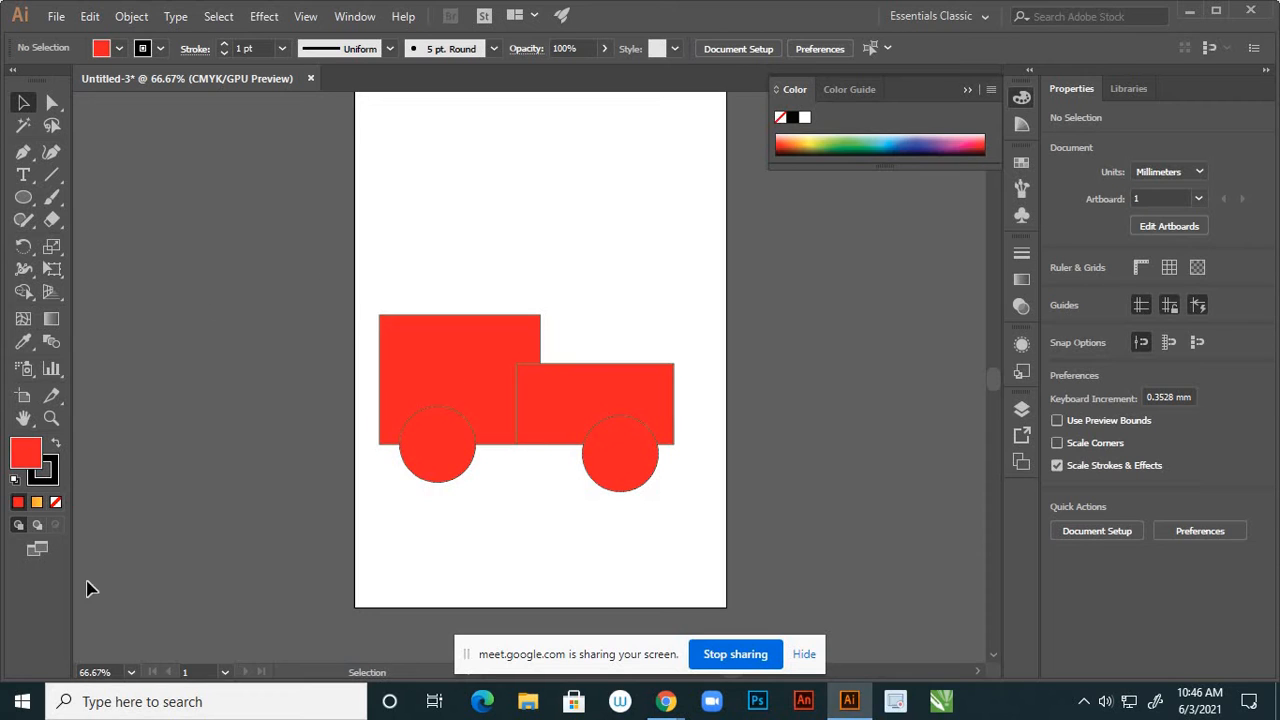
Select the large rectangle, the small rectangle and the front wheel in turn to inspect them as separate objects
{"action": "left_click", "coordinate": [493, 338]}
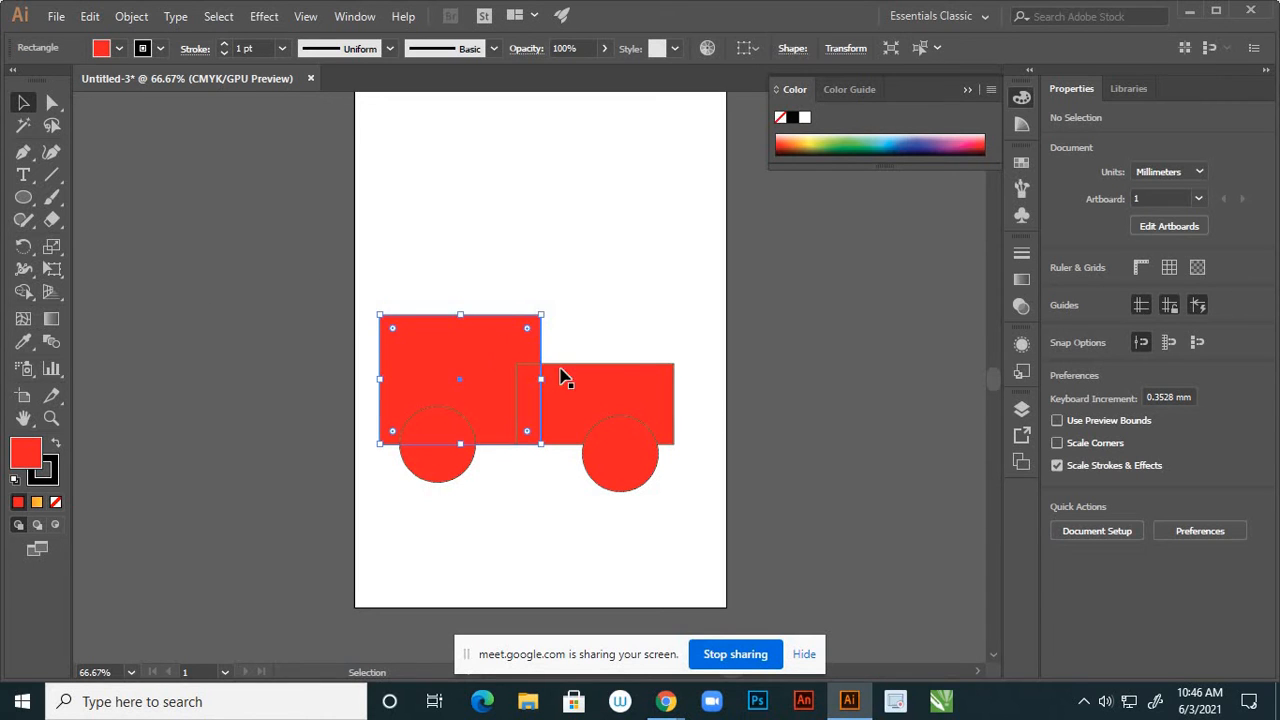
{"action": "left_click", "coordinate": [632, 404]}
{"action": "left_click", "coordinate": [634, 470]}
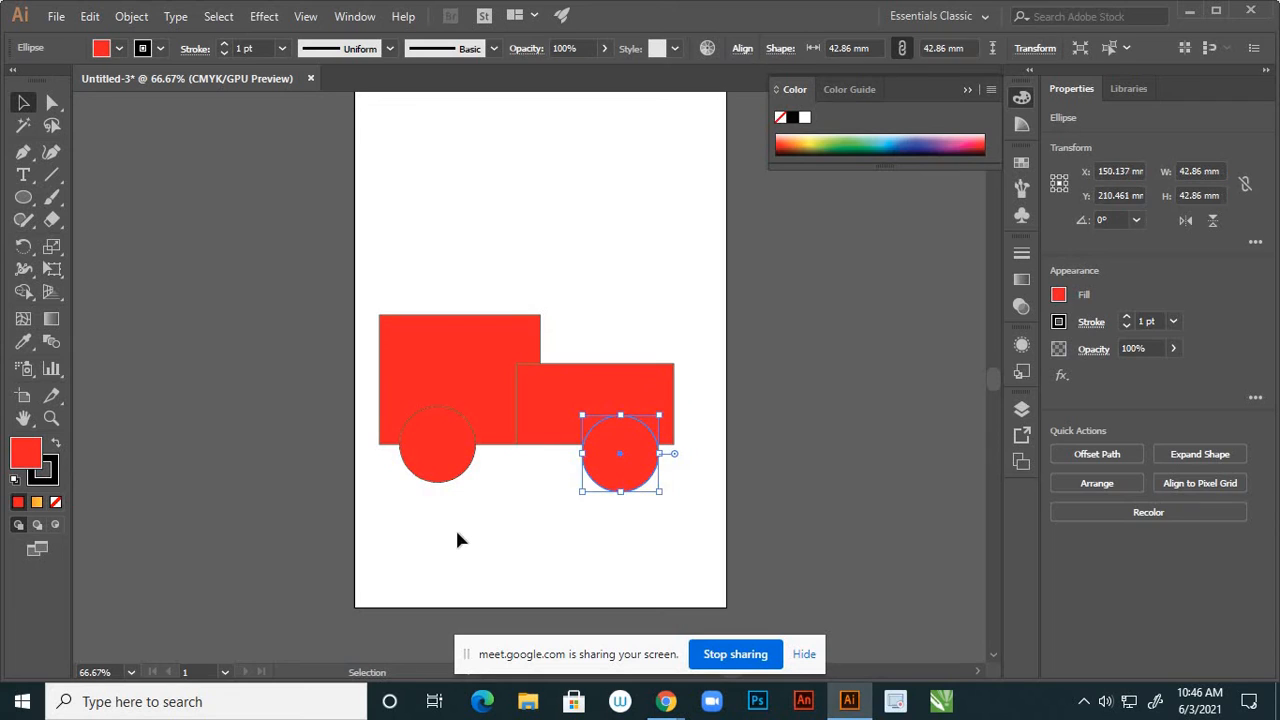
{"action": "left_click", "coordinate": [455, 526]}
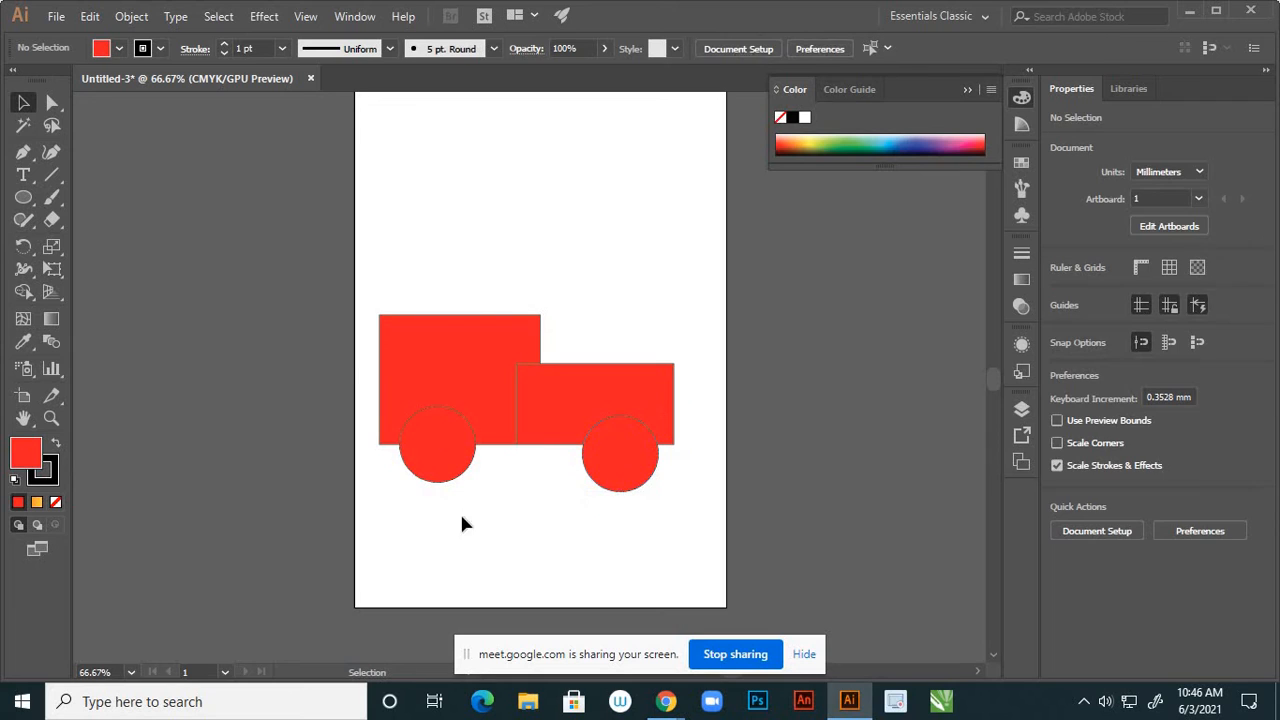
{"action": "left_click", "coordinate": [28, 300]}
{"action": "left_click", "coordinate": [129, 292]}
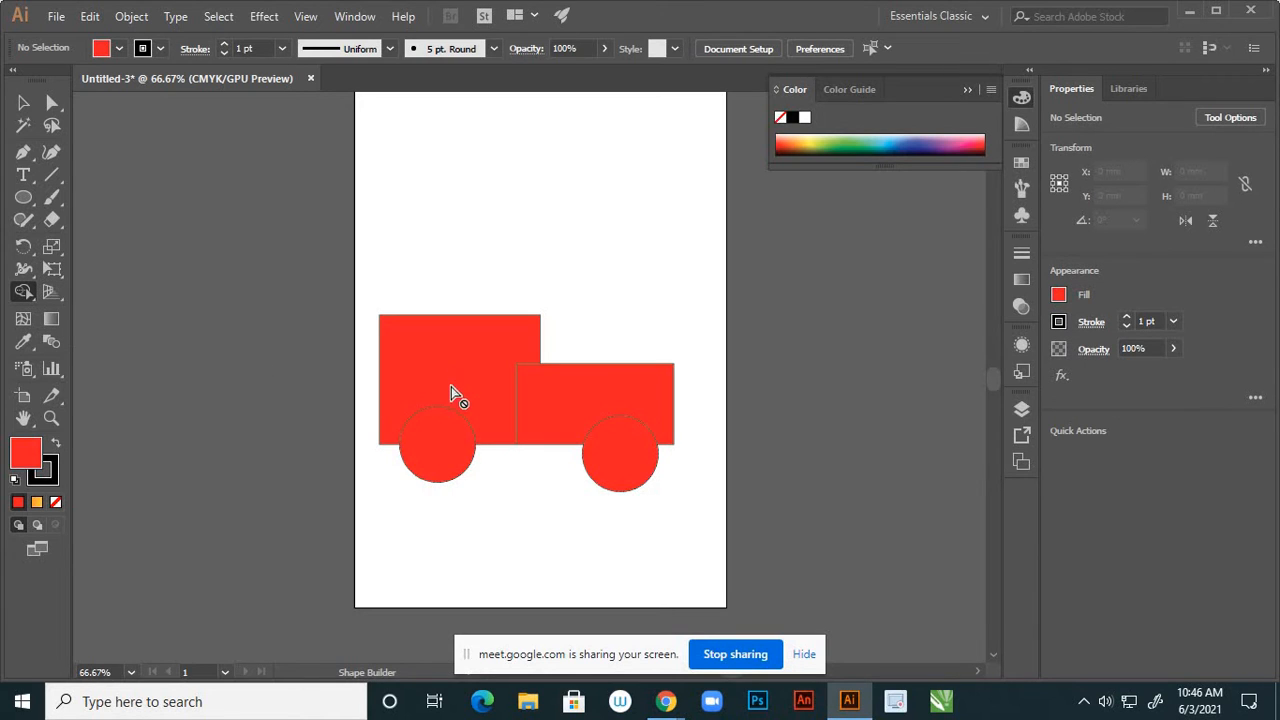
{"action": "left_click", "coordinate": [23, 103]}
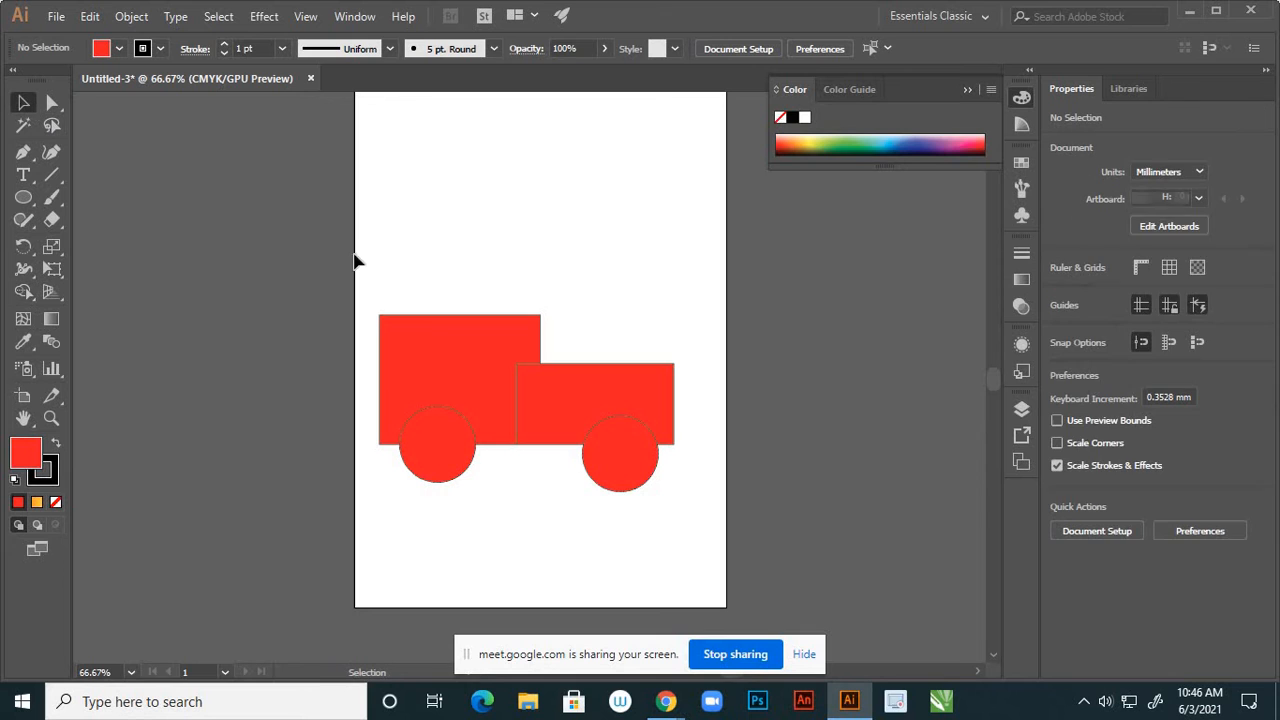
Merge both rectangles and both wheel circles into a single truck silhouette with the Shape Builder tool
{"action": "left_click_drag", "start_coordinate": [764, 546], "coordinate": [365, 300]}
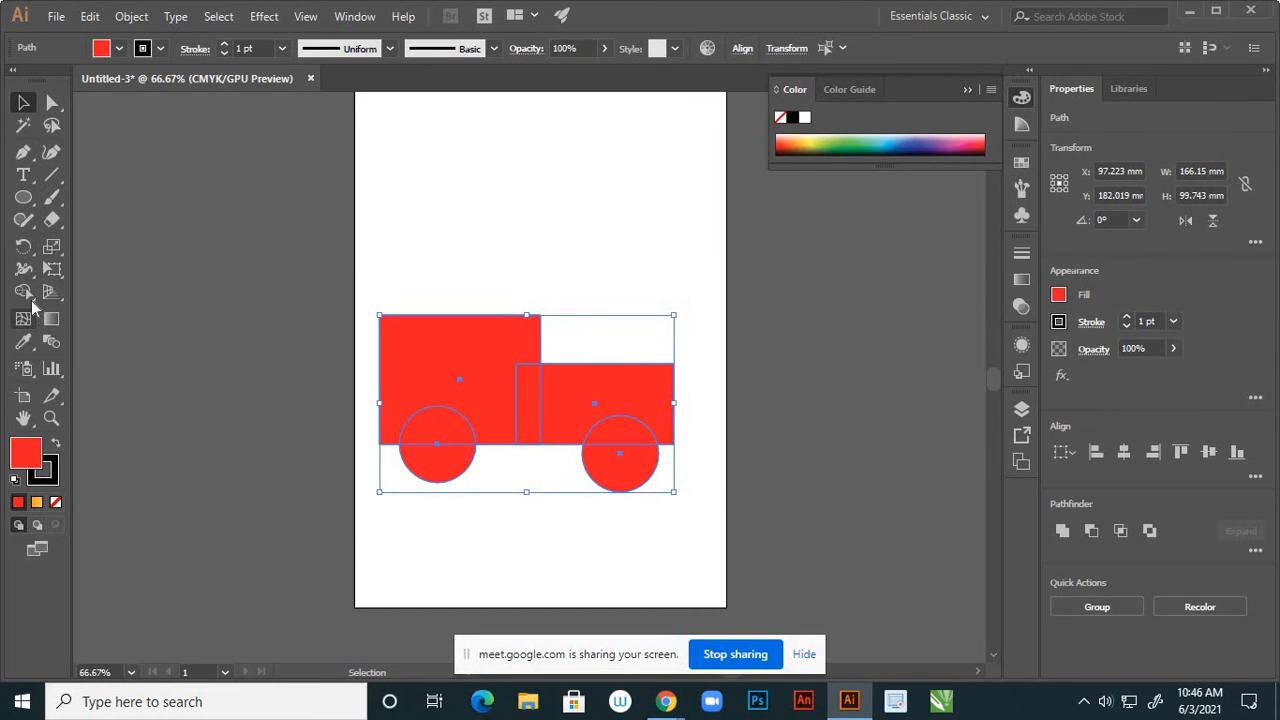
{"action": "left_click", "coordinate": [23, 291]}
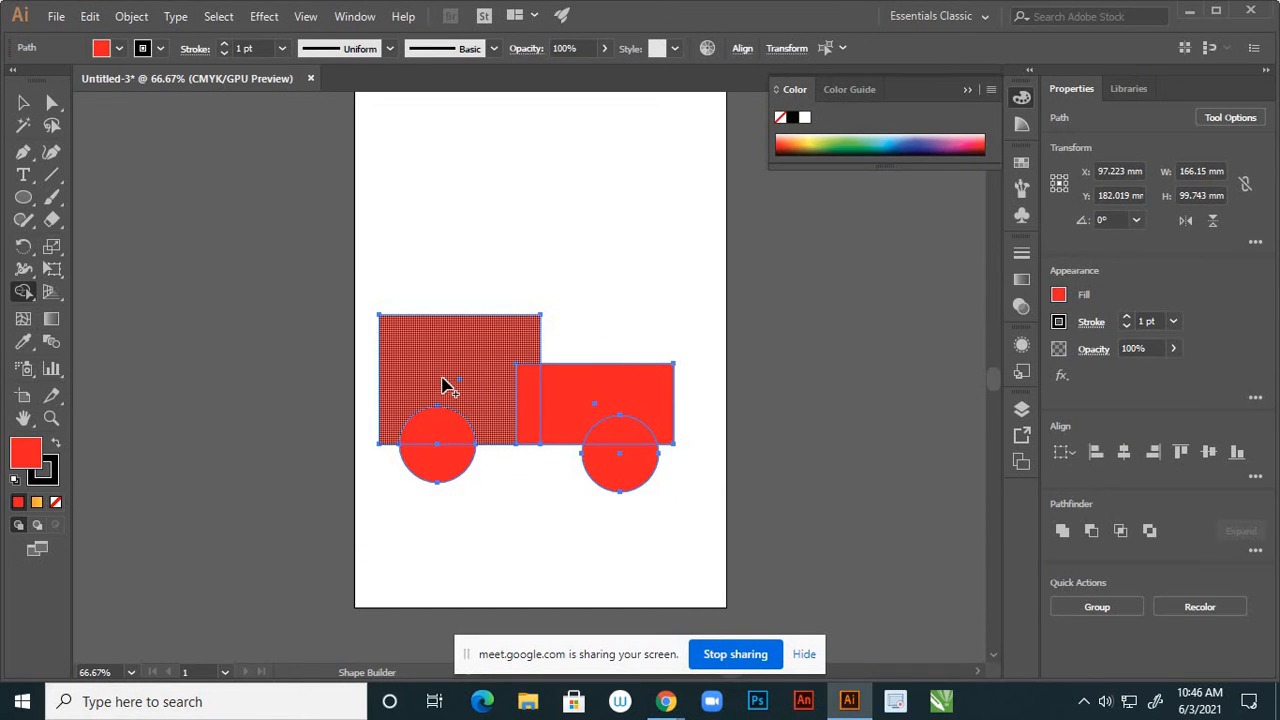
{"action": "left_click_drag", "start_coordinate": [447, 387], "coordinate": [445, 425]}
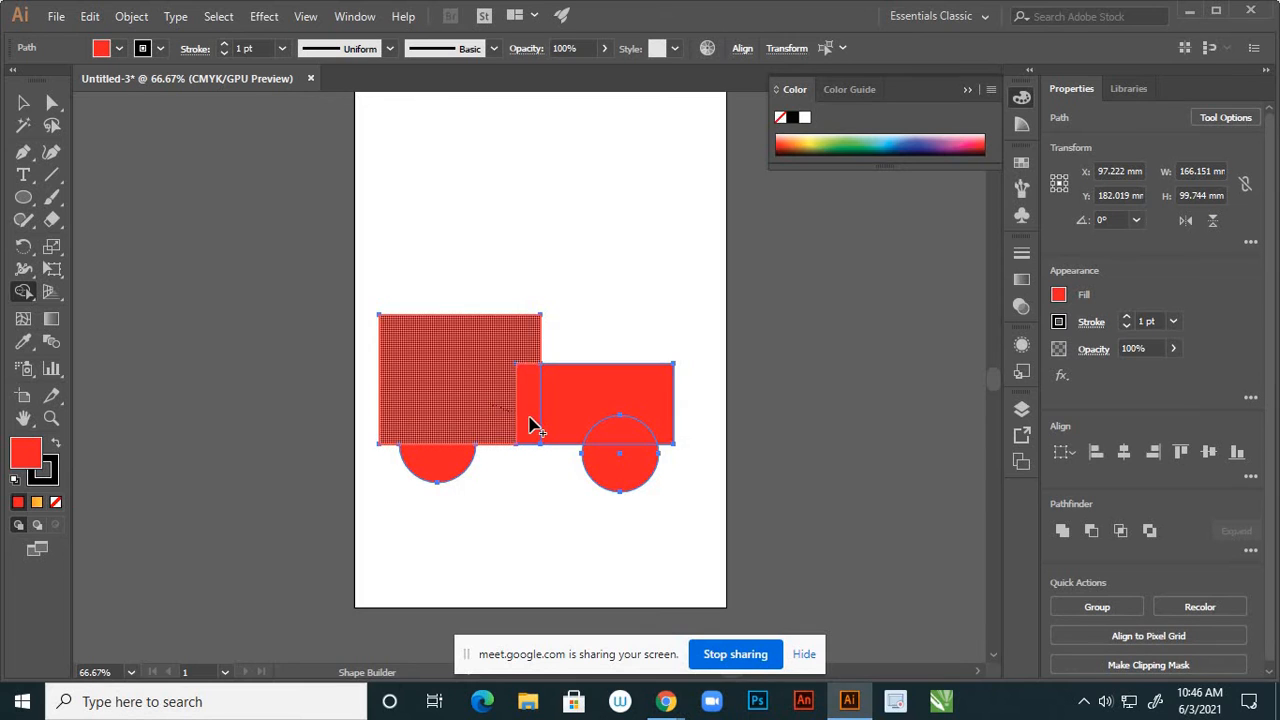
{"action": "left_click_drag", "start_coordinate": [563, 403], "coordinate": [525, 416]}
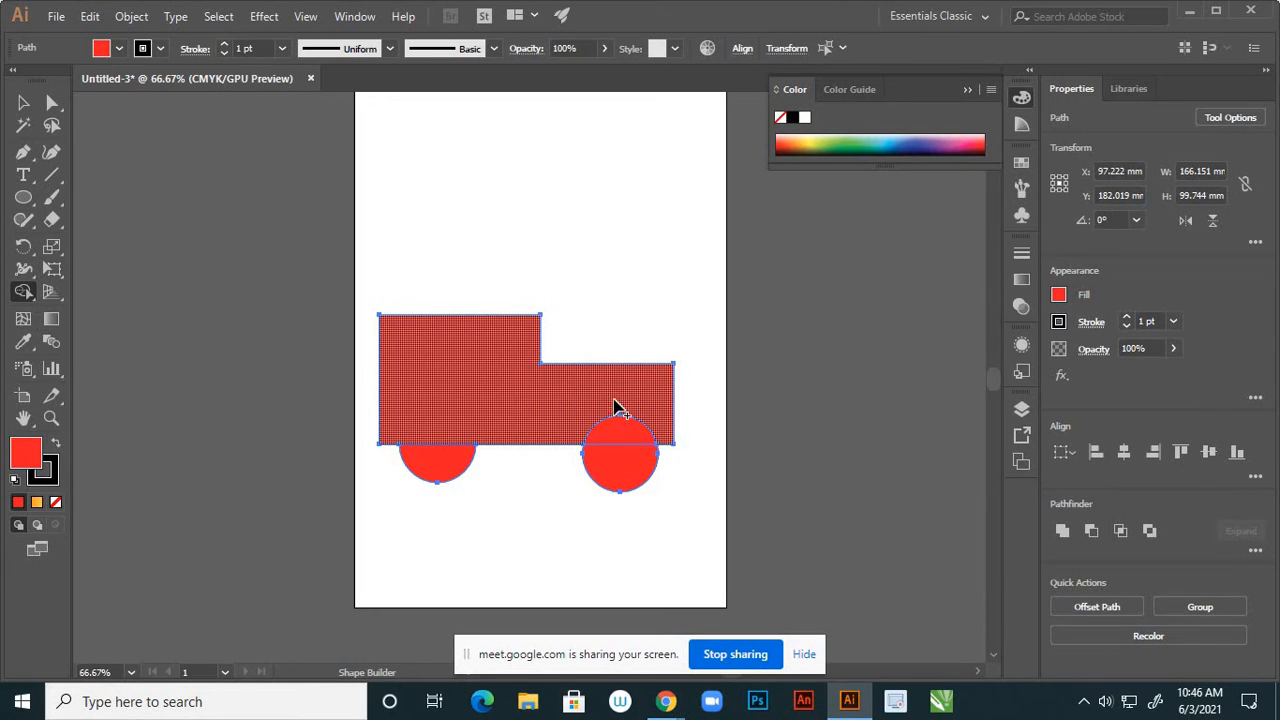
{"action": "left_click_drag", "start_coordinate": [615, 405], "coordinate": [630, 445]}
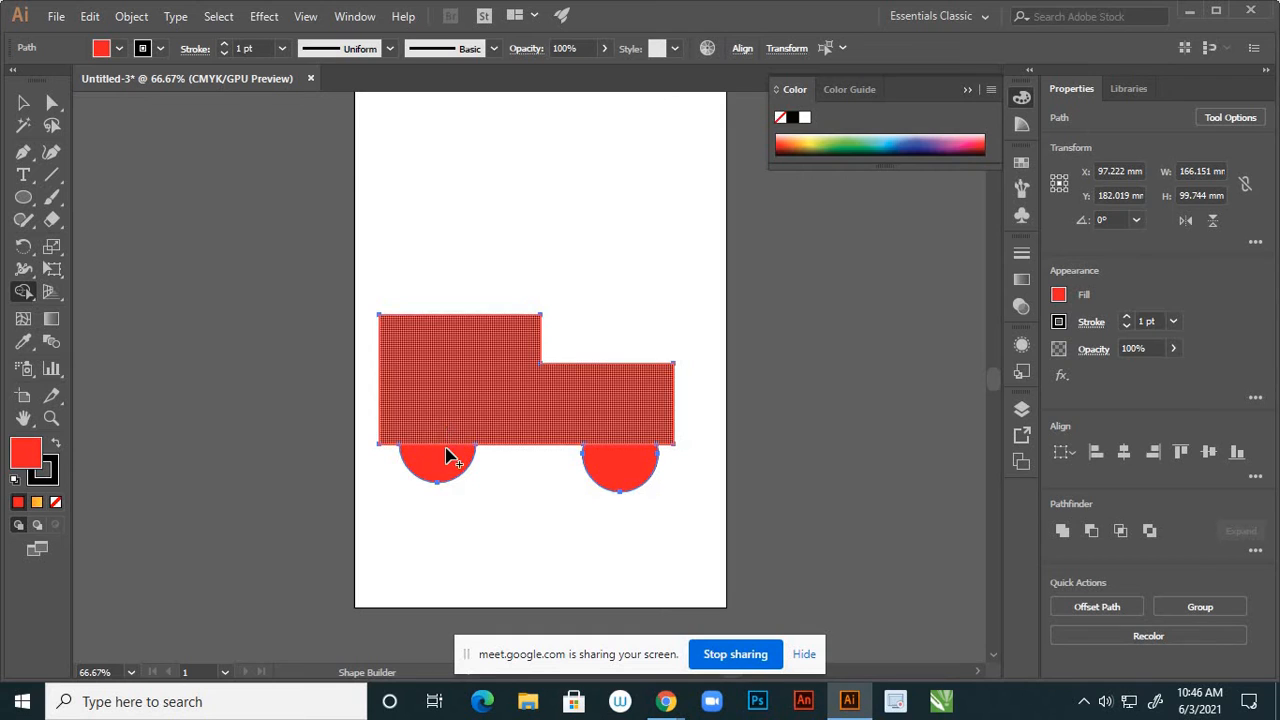
{"action": "left_click_drag", "start_coordinate": [449, 446], "coordinate": [481, 468]}
{"action": "left_click_drag", "start_coordinate": [618, 455], "coordinate": [620, 431]}
Move the merged truck as one object so that it straddles the artboard's upper-left edge
{"action": "left_click", "coordinate": [23, 102]}
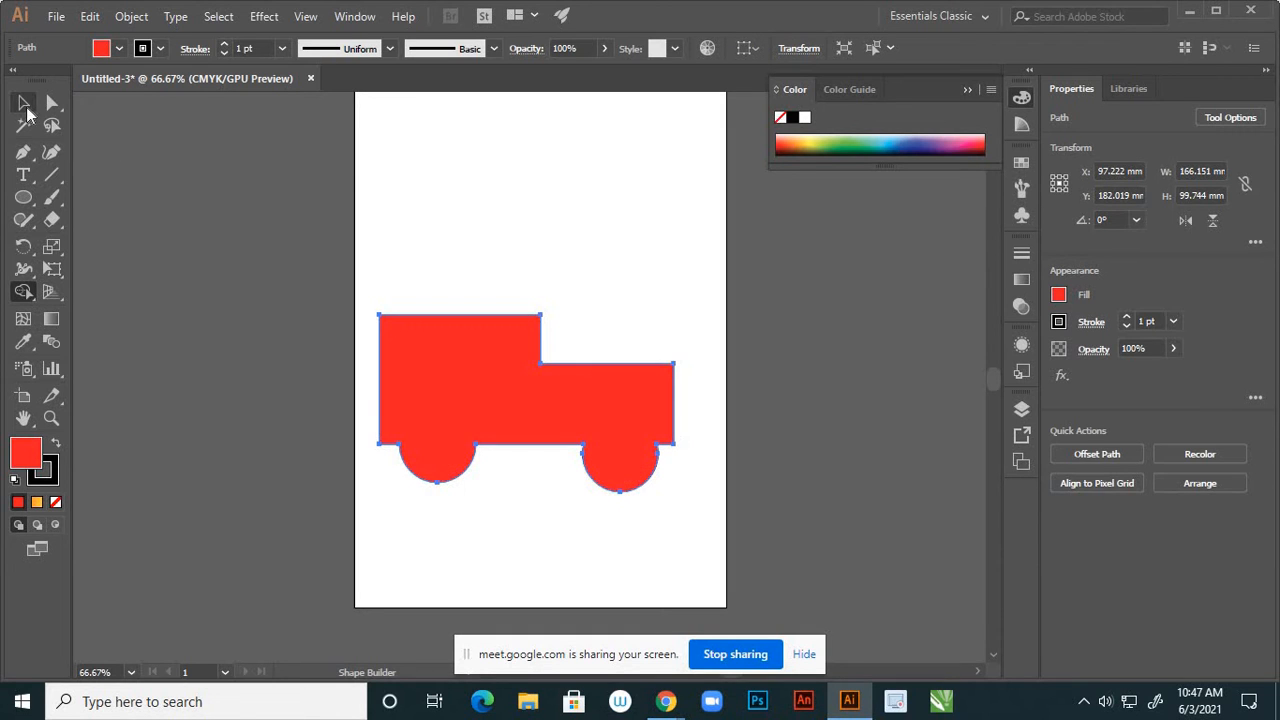
{"action": "left_click", "coordinate": [571, 219]}
{"action": "left_click", "coordinate": [567, 418]}
{"action": "left_click_drag", "start_coordinate": [567, 418], "coordinate": [401, 338]}
{"action": "left_click_drag", "start_coordinate": [423, 320], "coordinate": [578, 352]}
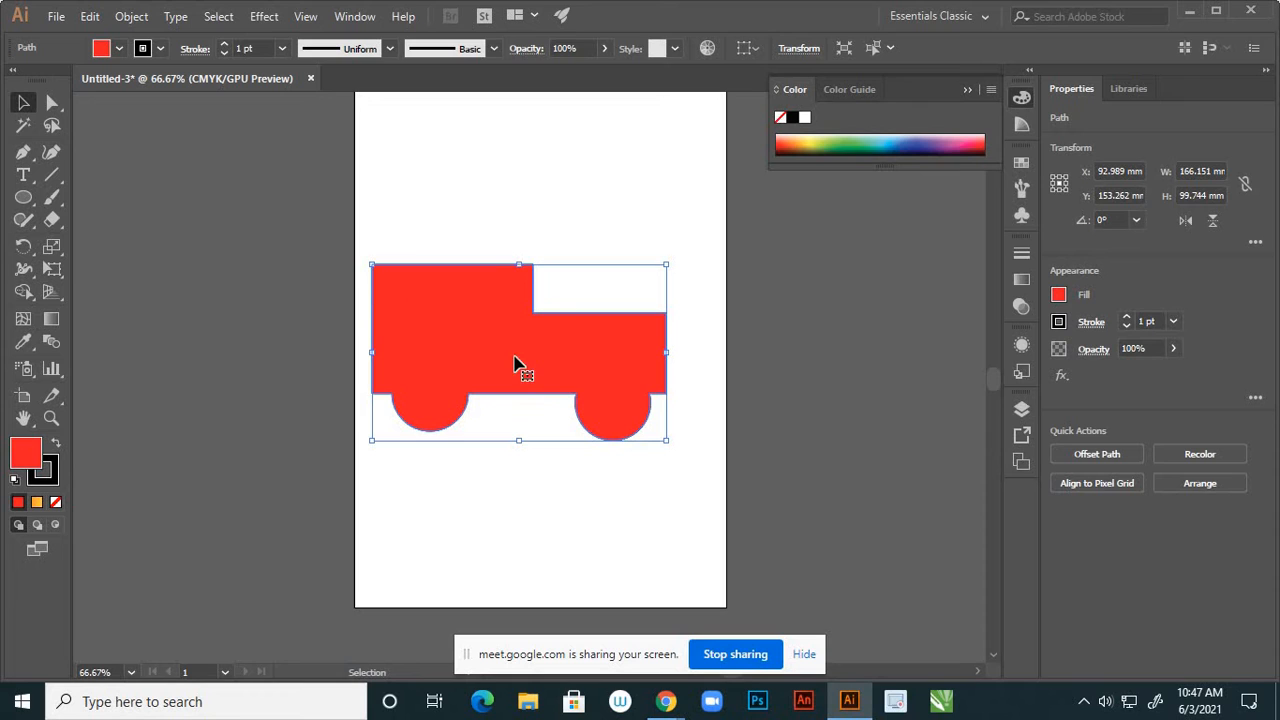
{"action": "left_click_drag", "start_coordinate": [515, 363], "coordinate": [275, 252]}
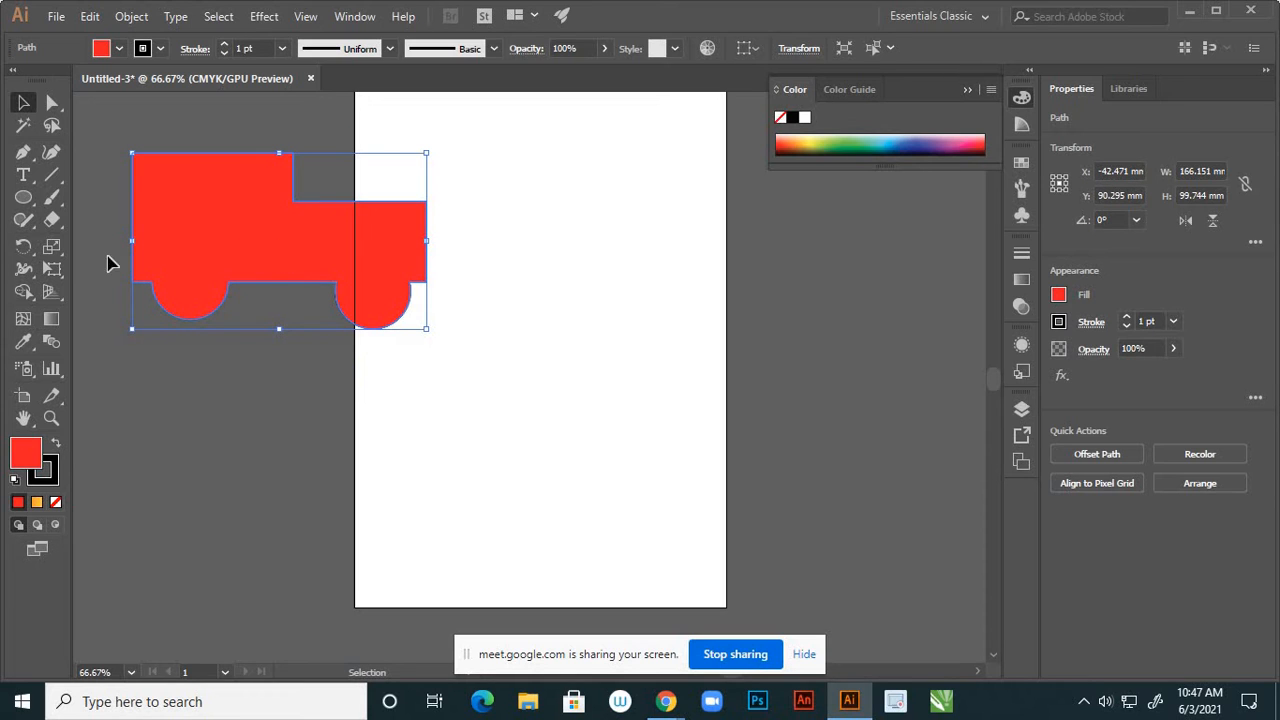
Display the Shape Builder tool group with its Live Paint tools
{"action": "left_click", "coordinate": [28, 292]}
{"action": "left_click", "coordinate": [28, 292]}
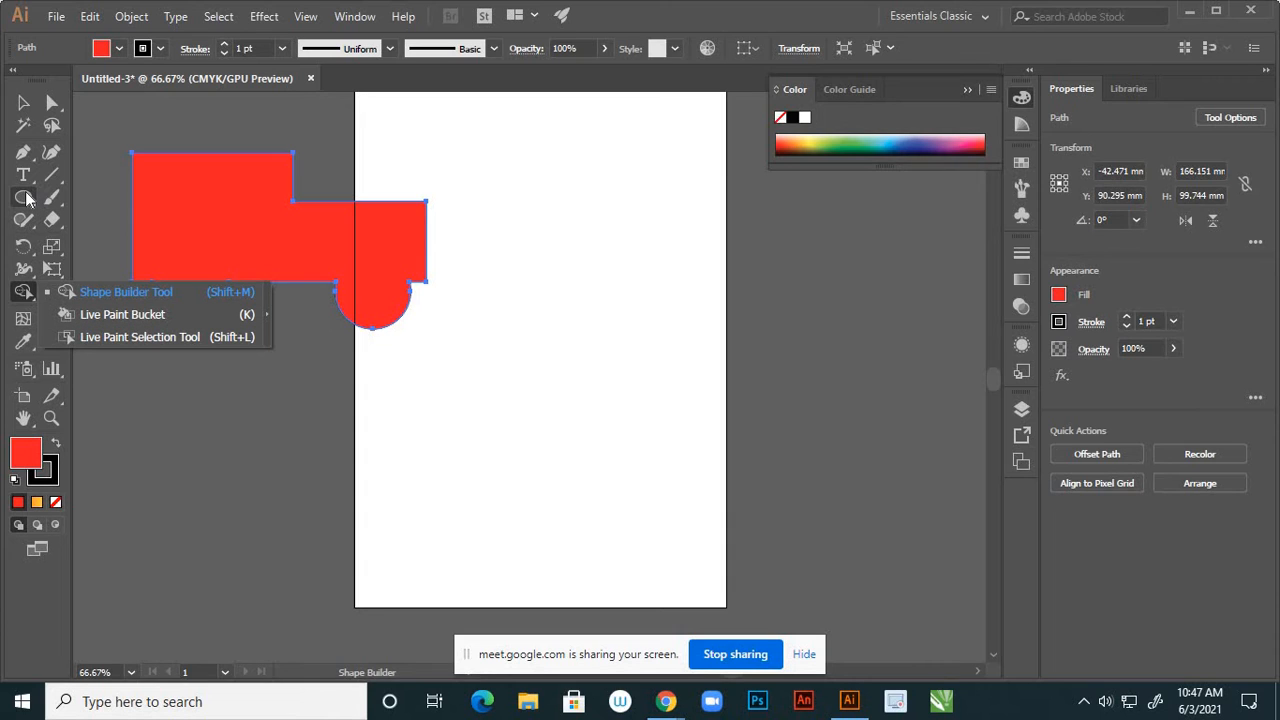
{"action": "key", "text": "alt+Tab"}
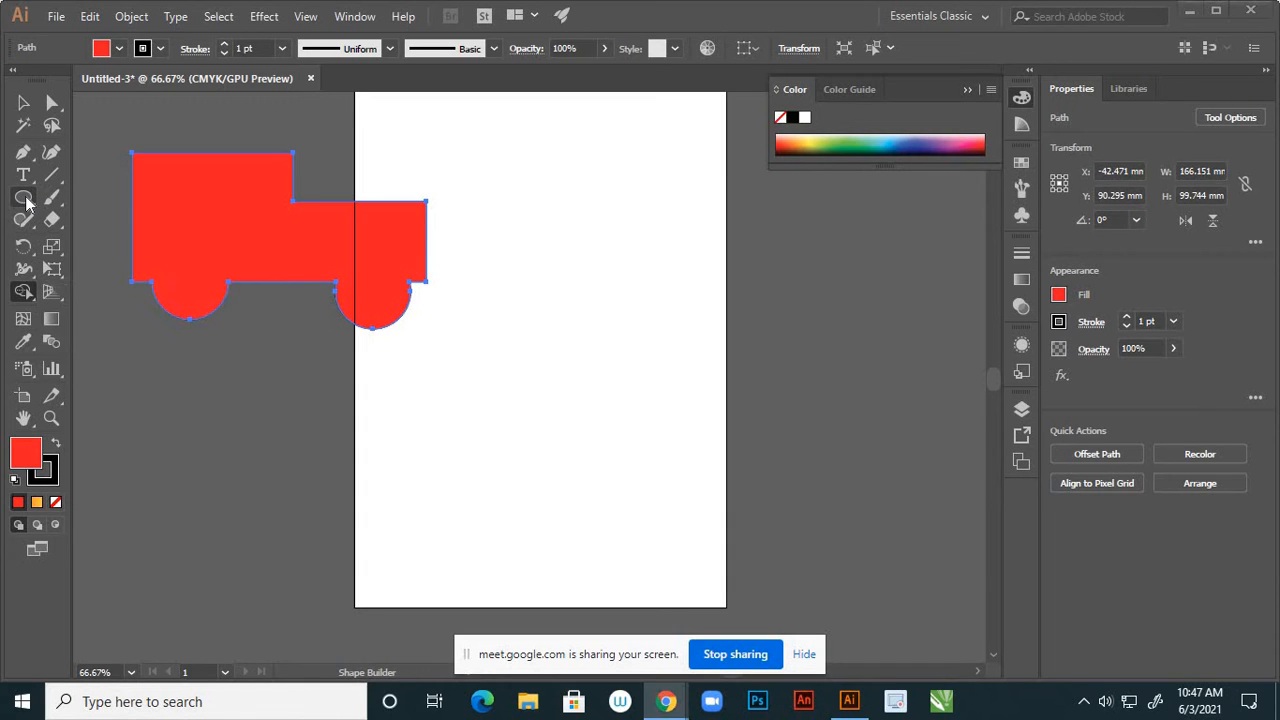
Draw a rectangle about 149 by 124 mm over the artboard's lower-right area and remove its fill
{"action": "left_click_drag", "start_coordinate": [24, 198], "coordinate": [78, 198]}
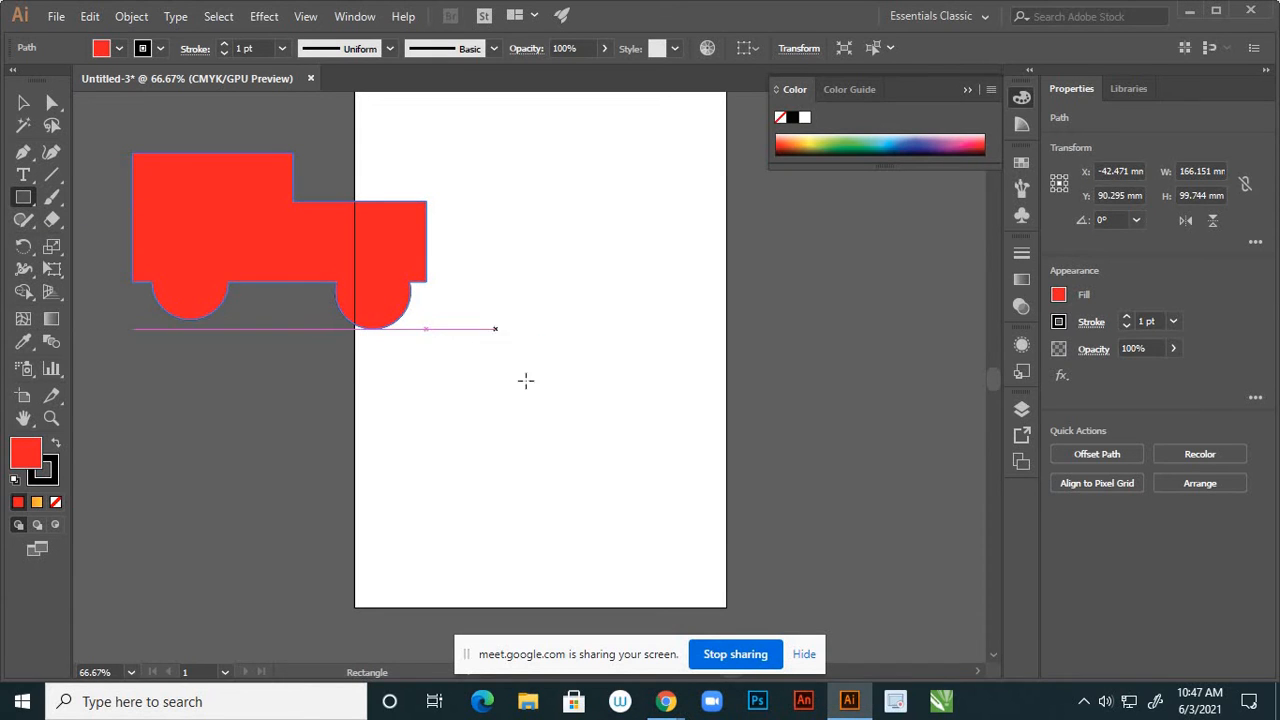
{"action": "left_click_drag", "start_coordinate": [495, 329], "coordinate": [760, 548]}
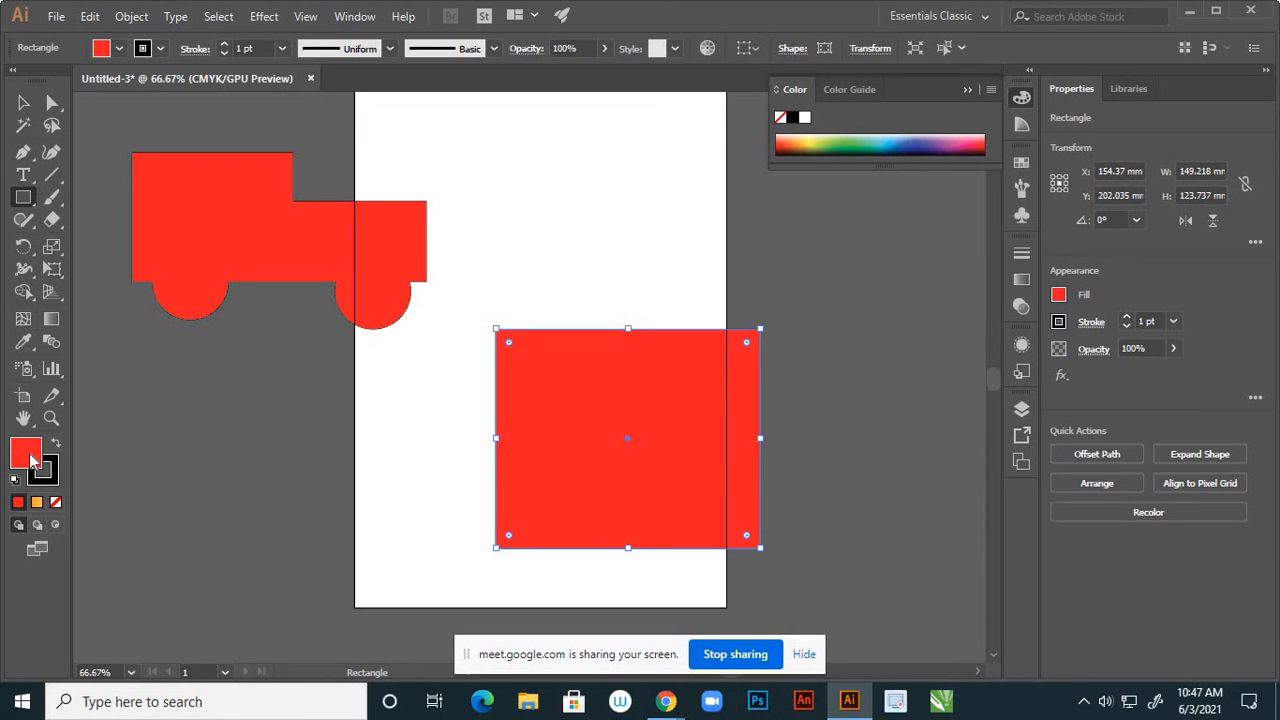
{"action": "left_click", "coordinate": [55, 502]}
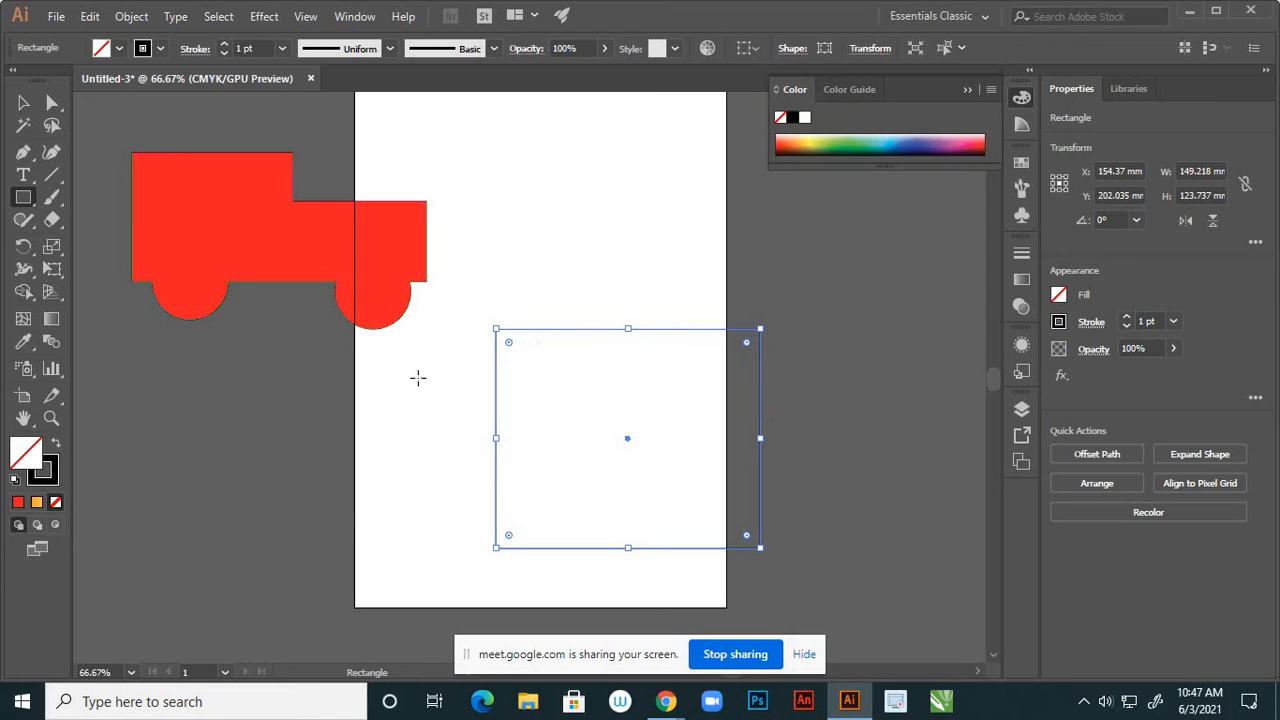
Draw two unfilled rectangles crossing the large one, a wide one about 247 by 61 mm and a tall one about 47 by 175 mm
{"action": "left_click_drag", "start_coordinate": [418, 377], "coordinate": [855, 486]}
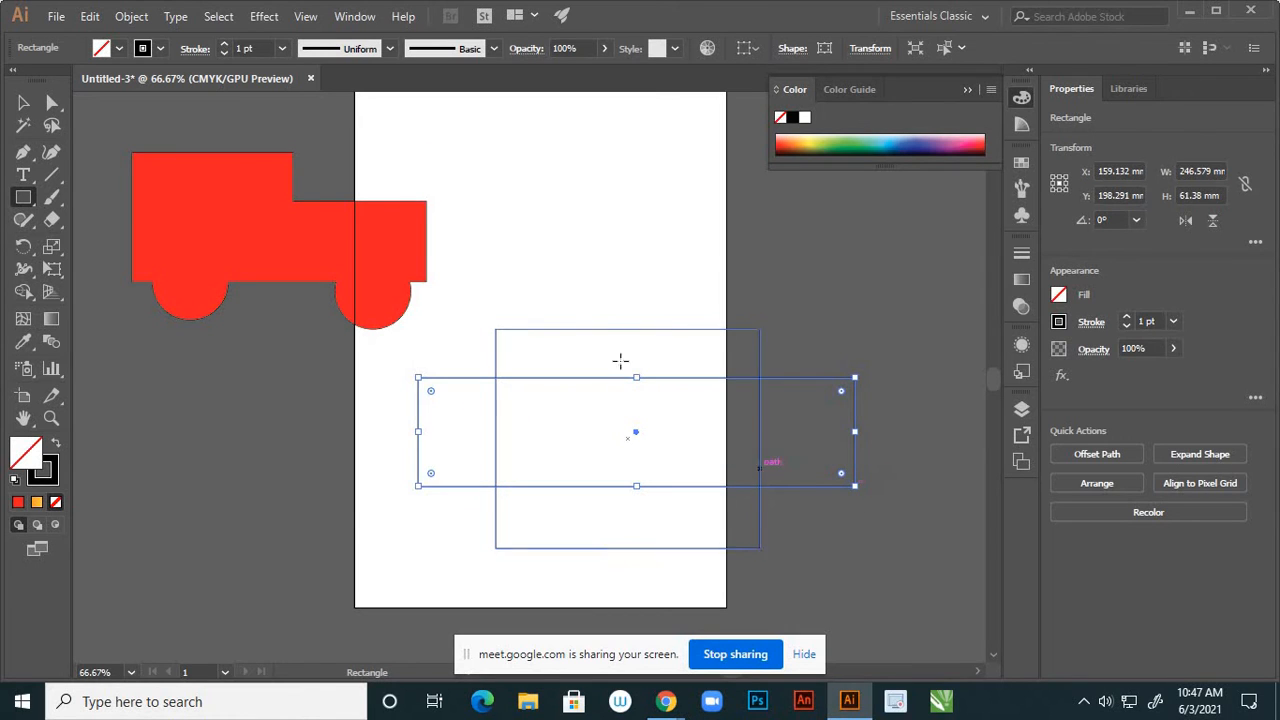
{"action": "left_click_drag", "start_coordinate": [588, 290], "coordinate": [671, 600]}
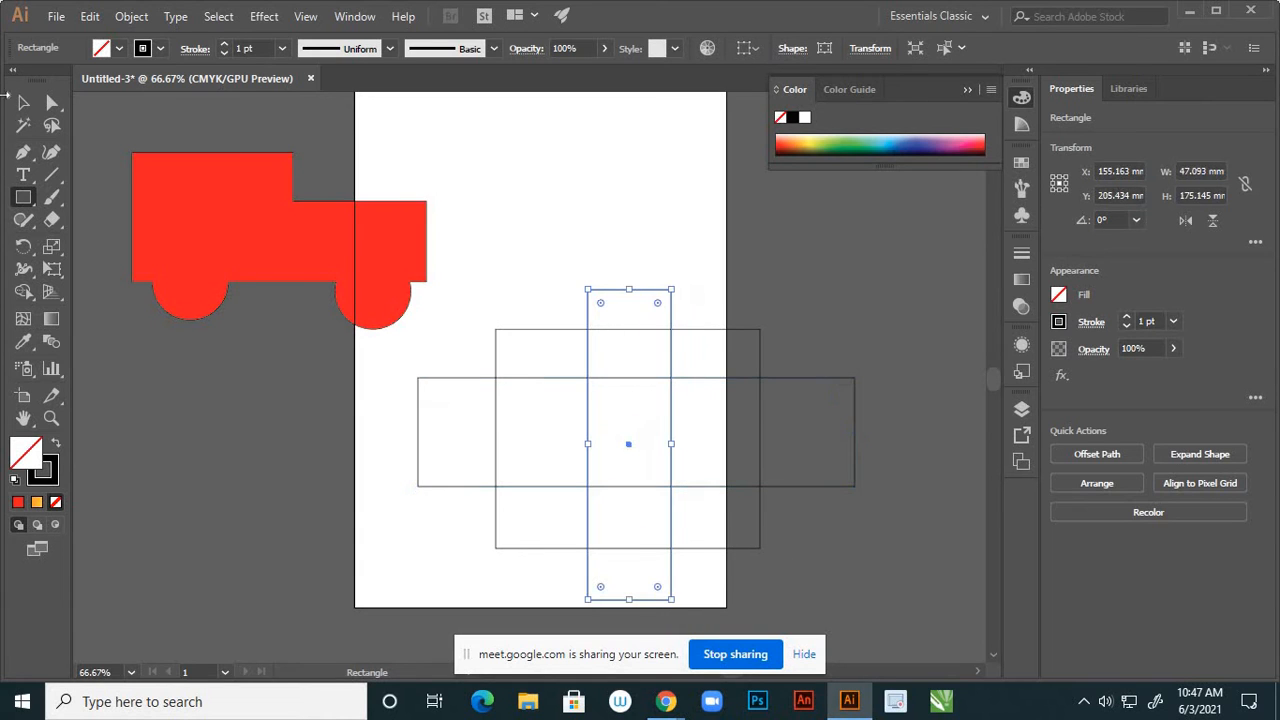
{"action": "key", "text": "v"}
{"action": "left_click", "coordinate": [586, 226]}
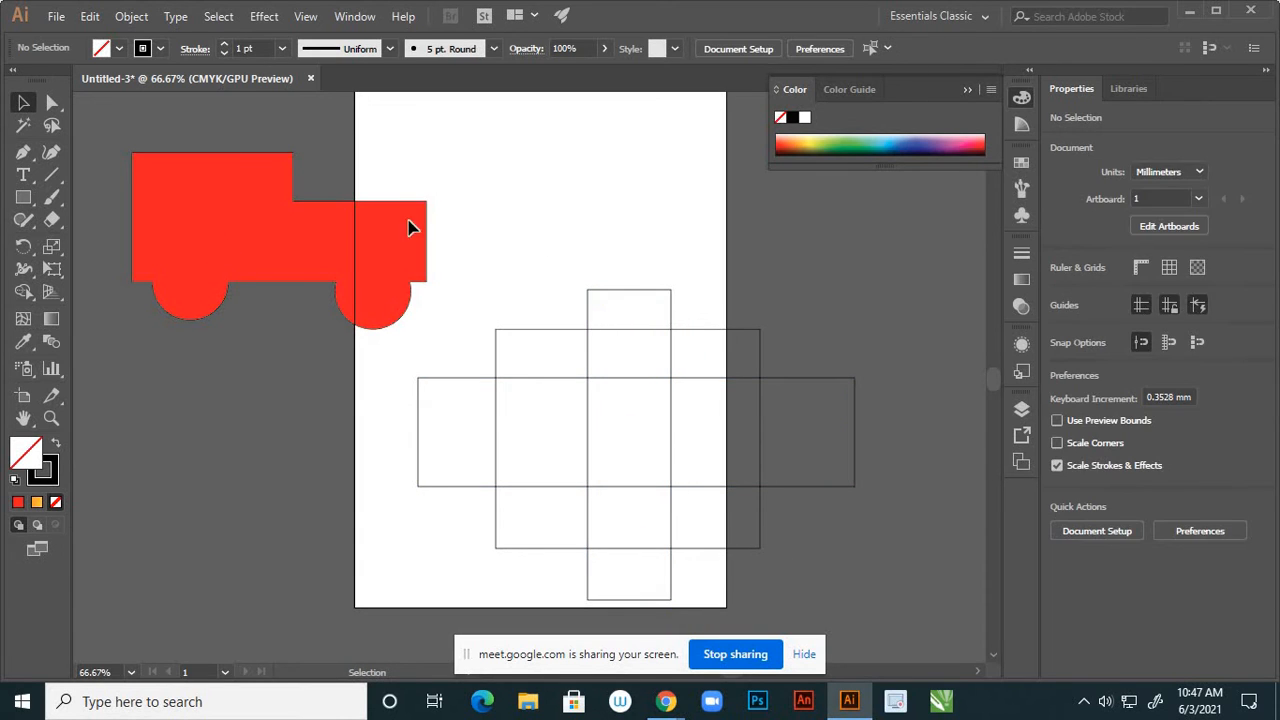
Fill the tall rectangle with solid red and the large rectangle with the orange linear gradient
{"action": "left_click", "coordinate": [613, 293]}
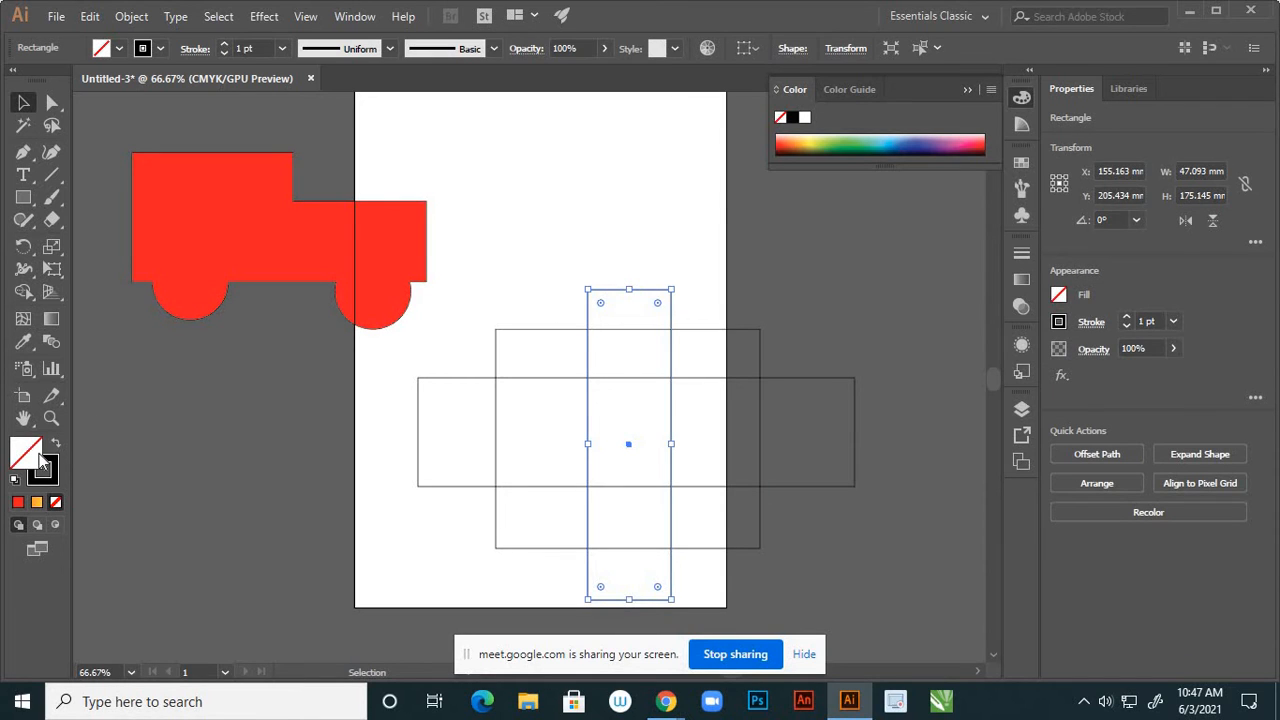
{"action": "left_click", "coordinate": [18, 503]}
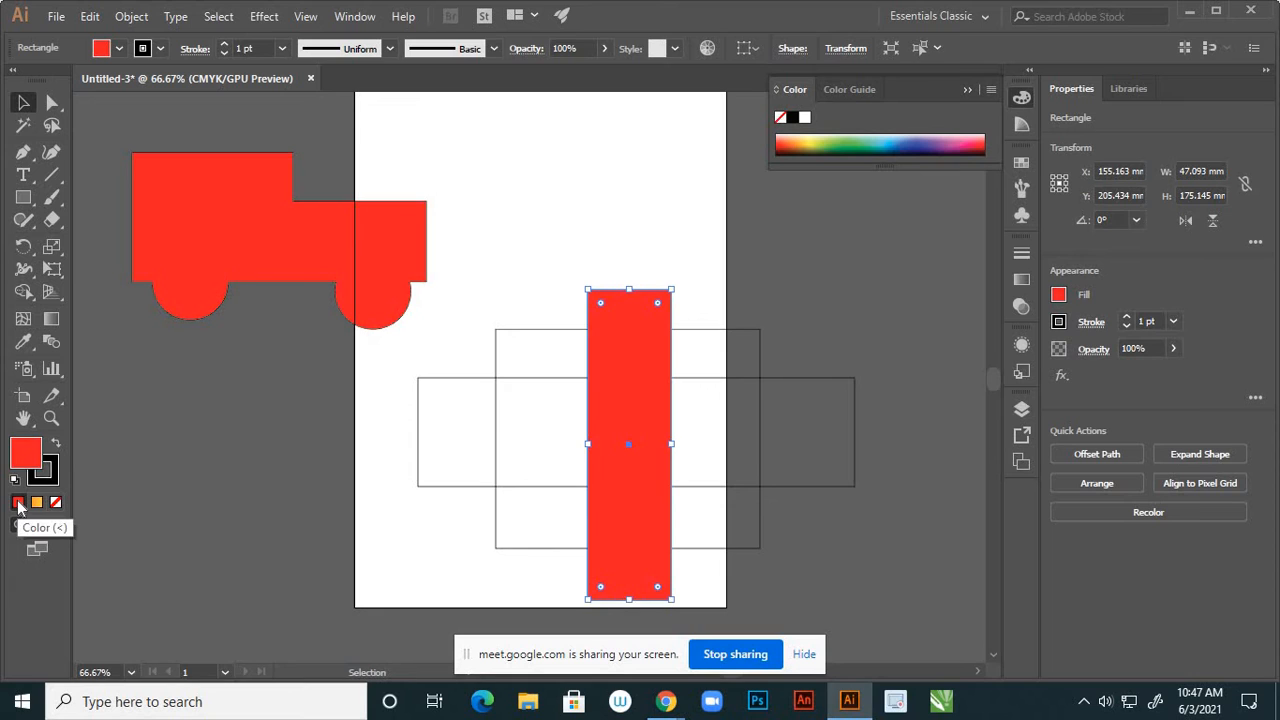
{"action": "left_click", "coordinate": [496, 352]}
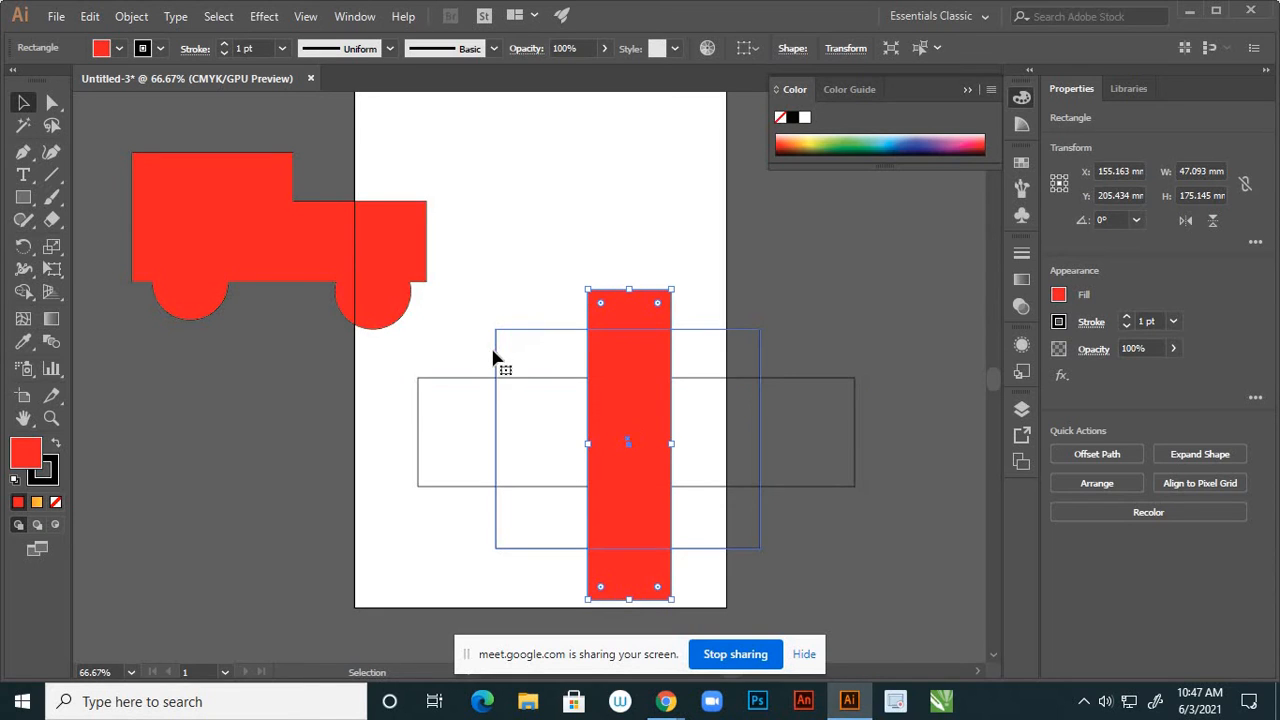
{"action": "left_click", "coordinate": [37, 503]}
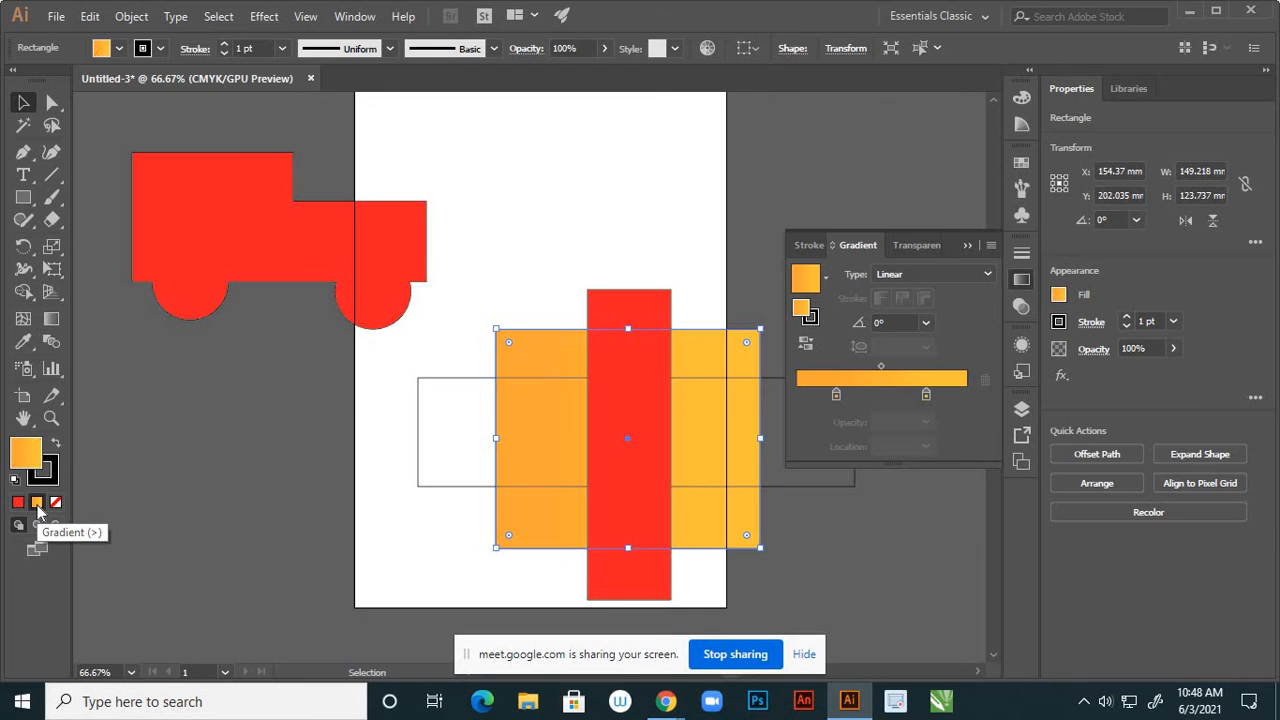
{"action": "left_click", "coordinate": [967, 245]}
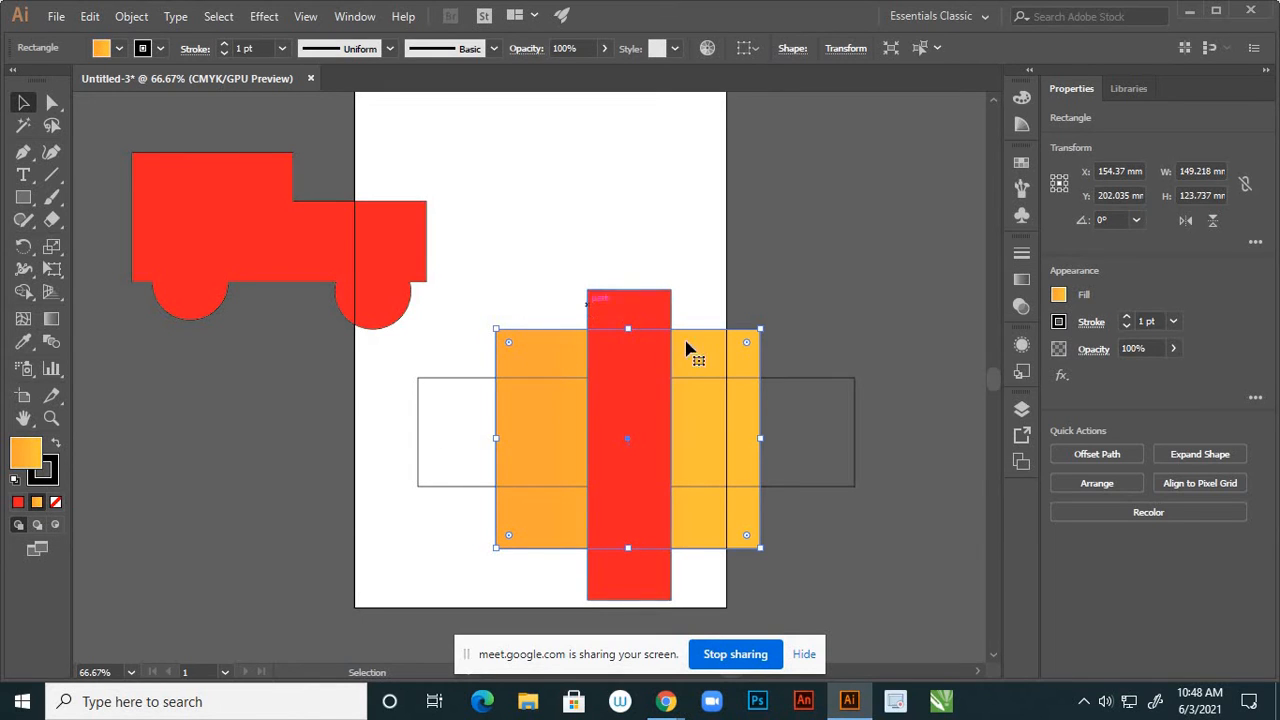
Fill the wide rectangle with solid red to show how the overlapping filled shapes stack
{"action": "left_click", "coordinate": [418, 383]}
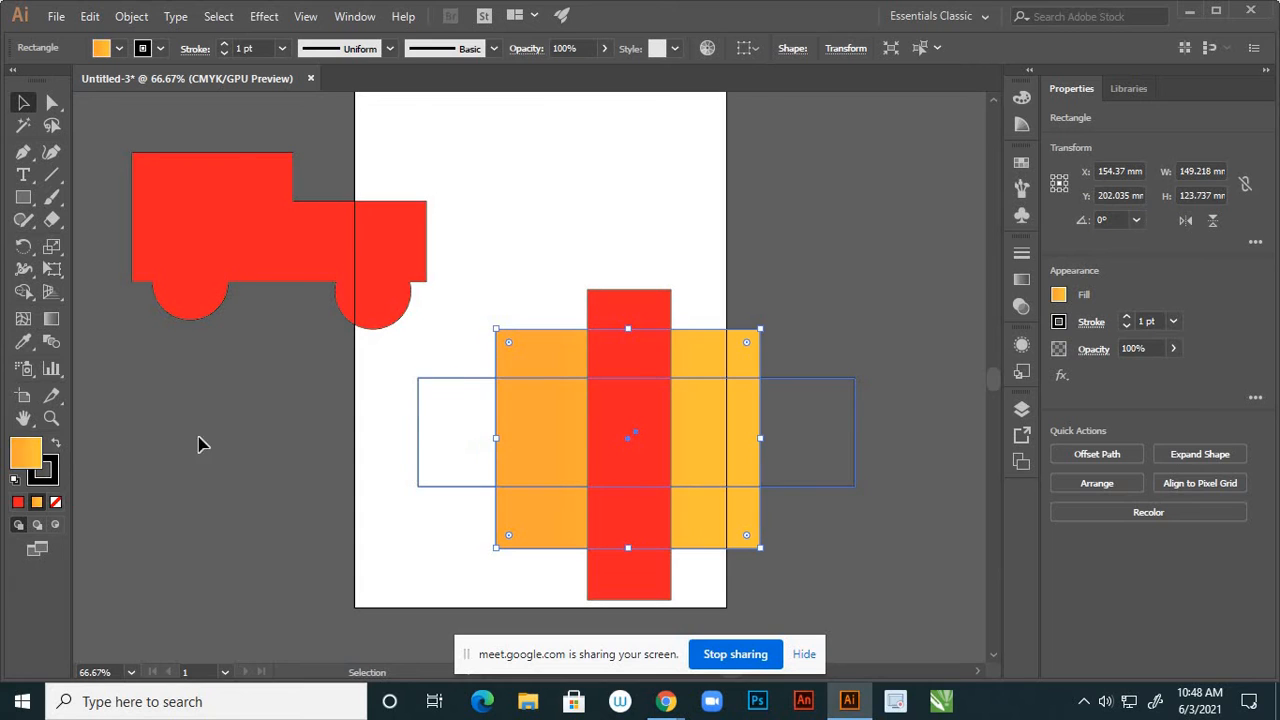
{"action": "left_click", "coordinate": [18, 502]}
{"action": "left_click", "coordinate": [322, 522]}
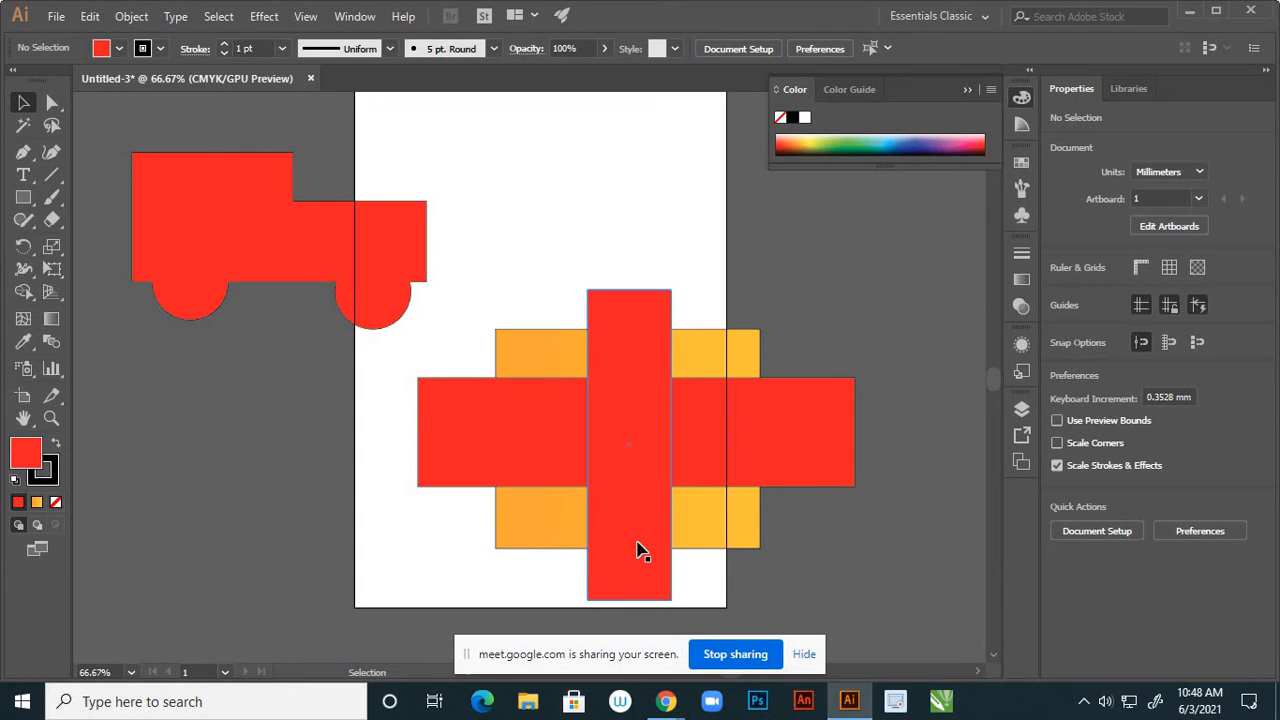
{"action": "left_click", "coordinate": [424, 404]}
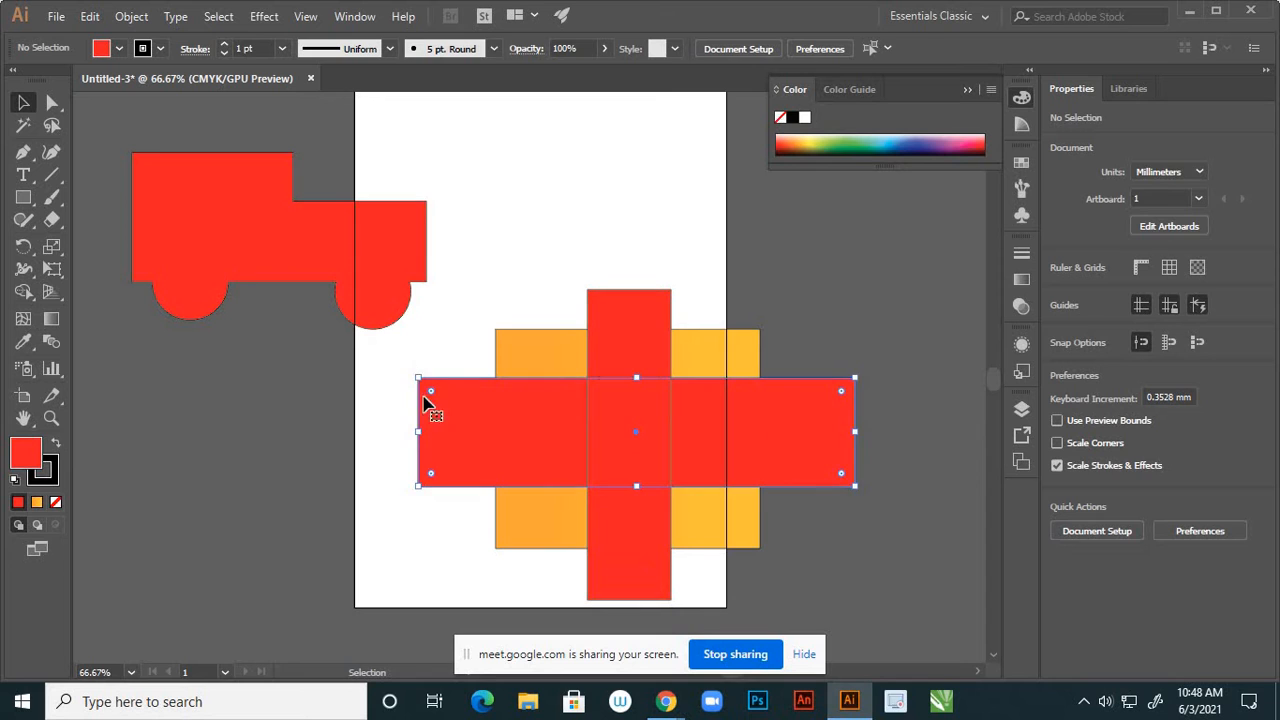
{"action": "left_click", "coordinate": [706, 345]}
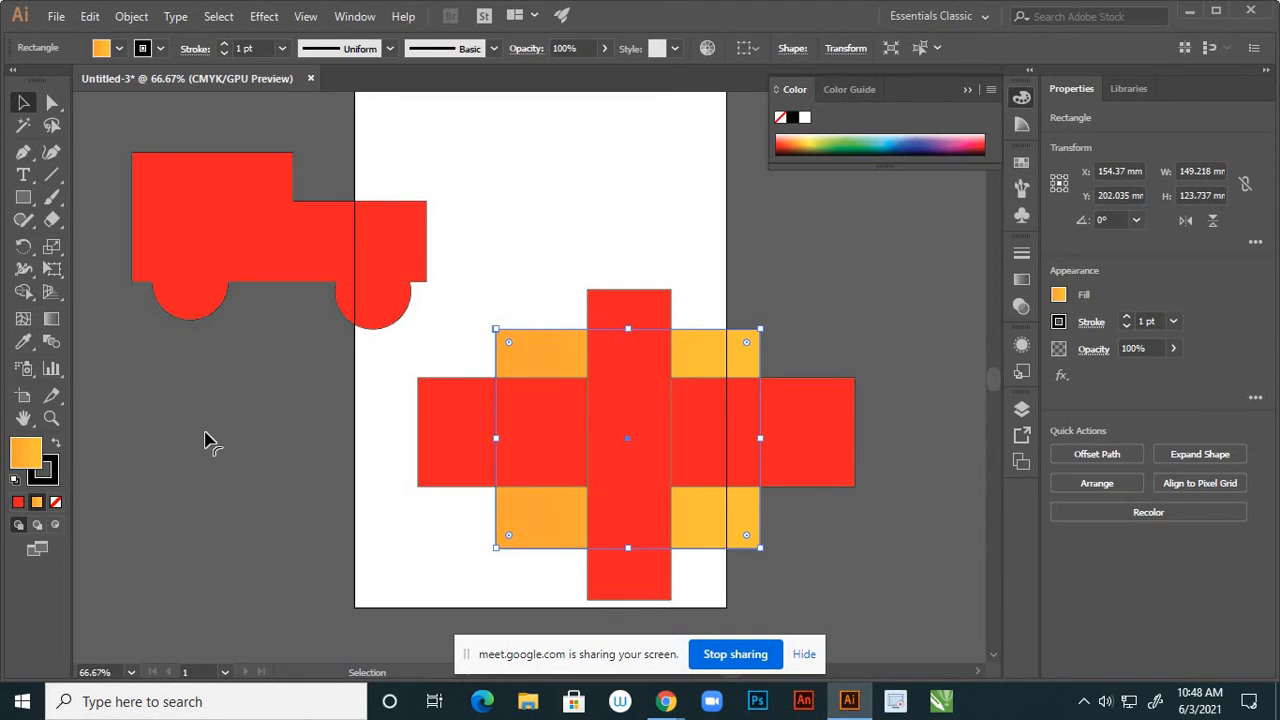
Undo the colour fills on all three overlapping rectangles and clear the selection
{"action": "key", "text": "ctrl+z"}
{"action": "key", "text": "ctrl+z"}
{"action": "key", "text": "ctrl+z"}
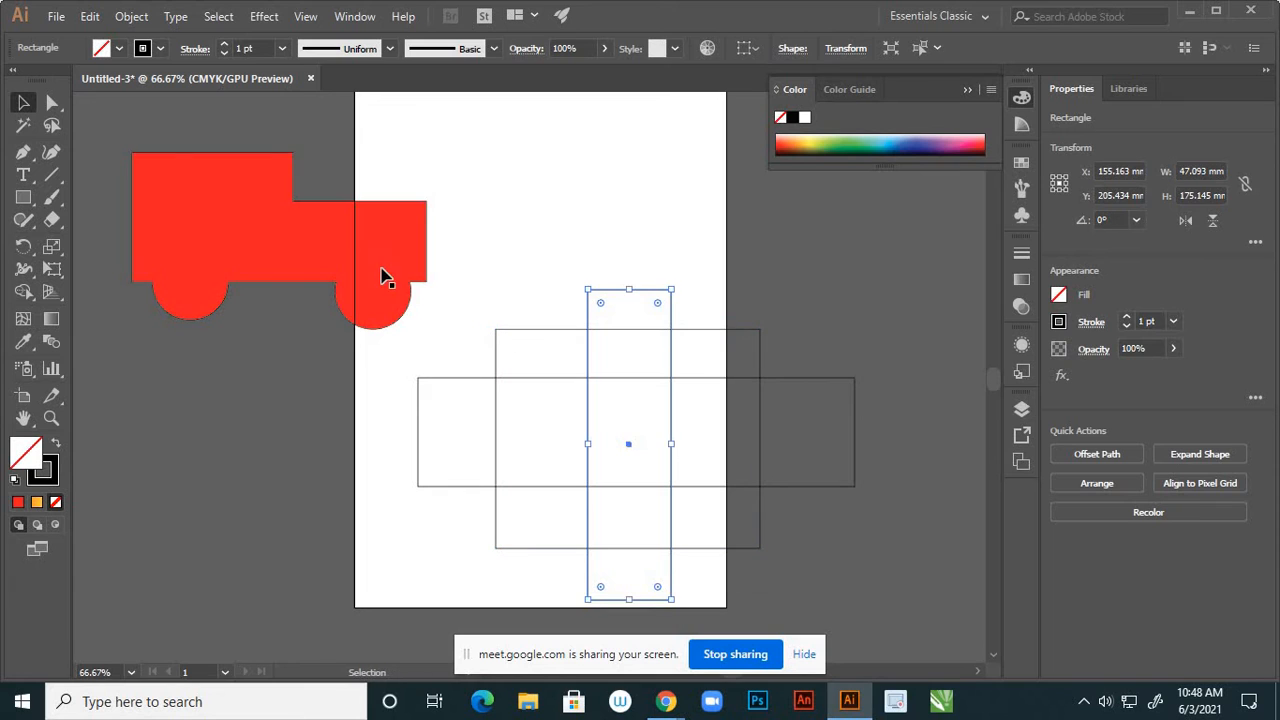
{"action": "left_click", "coordinate": [555, 232]}
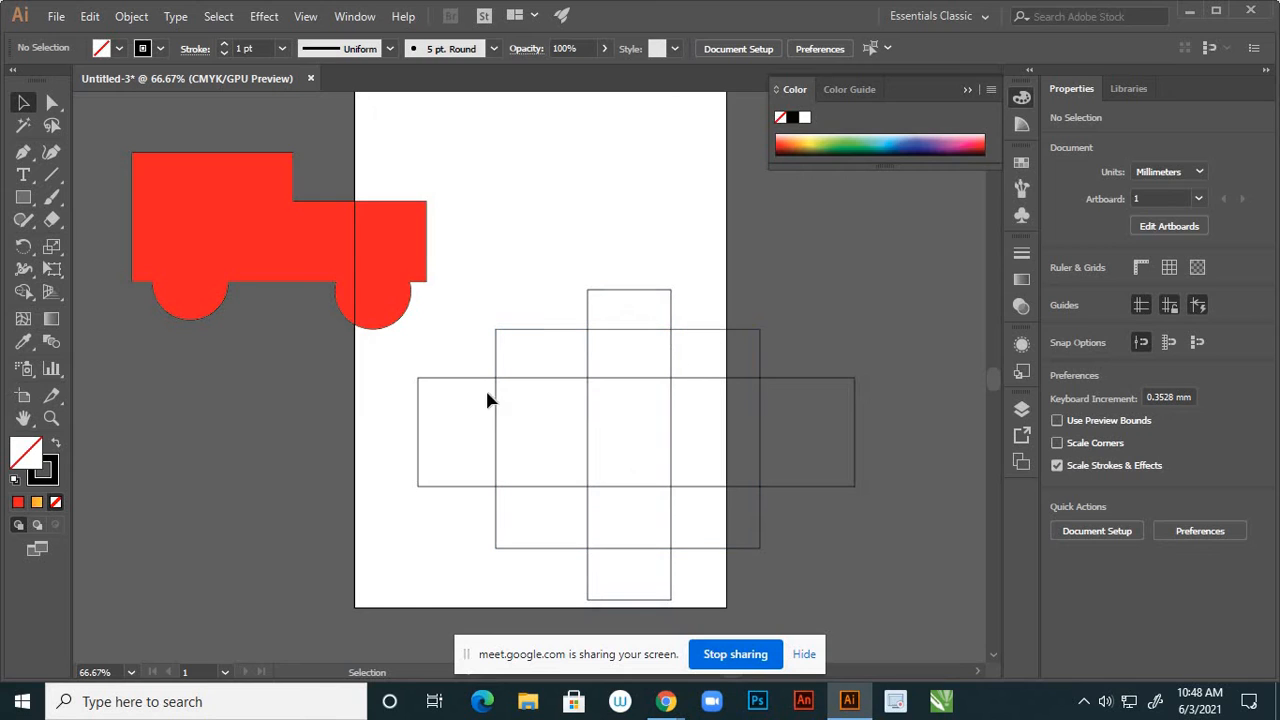
Try a solid red fill on the whole tall rectangle, remove it again and deselect the rectangle
{"action": "left_click", "coordinate": [590, 334]}
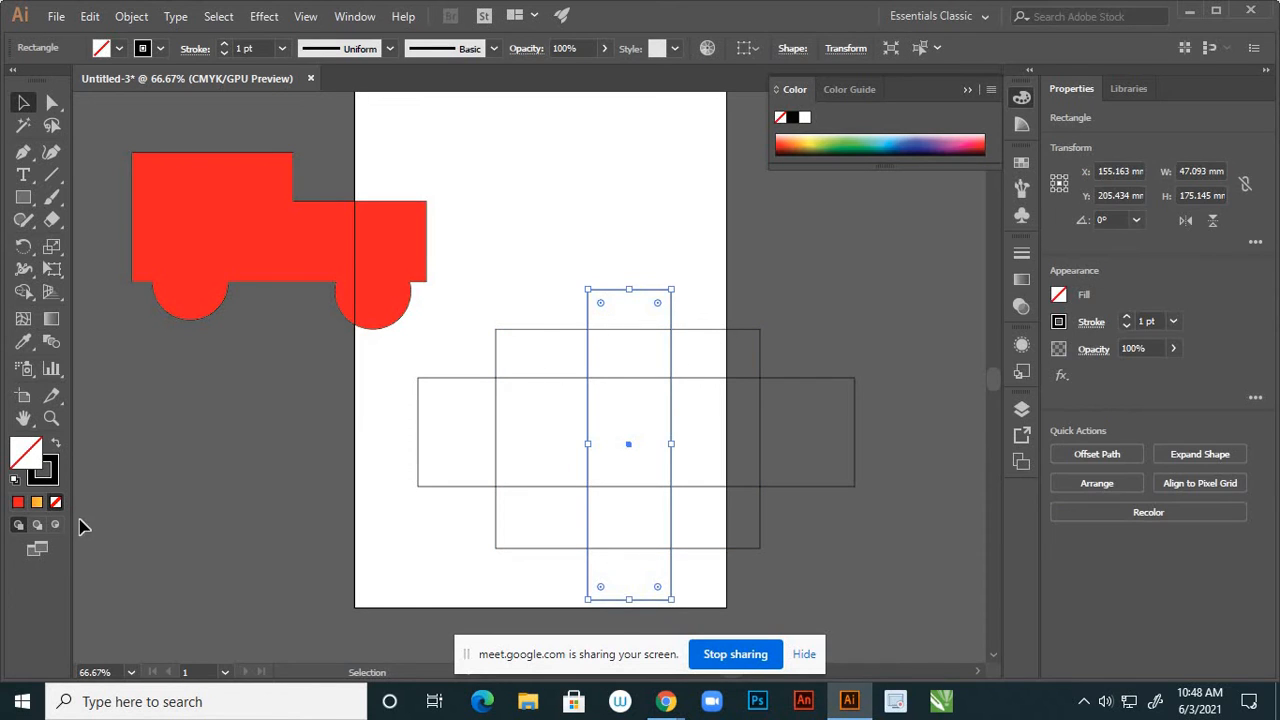
{"action": "left_click", "coordinate": [18, 504]}
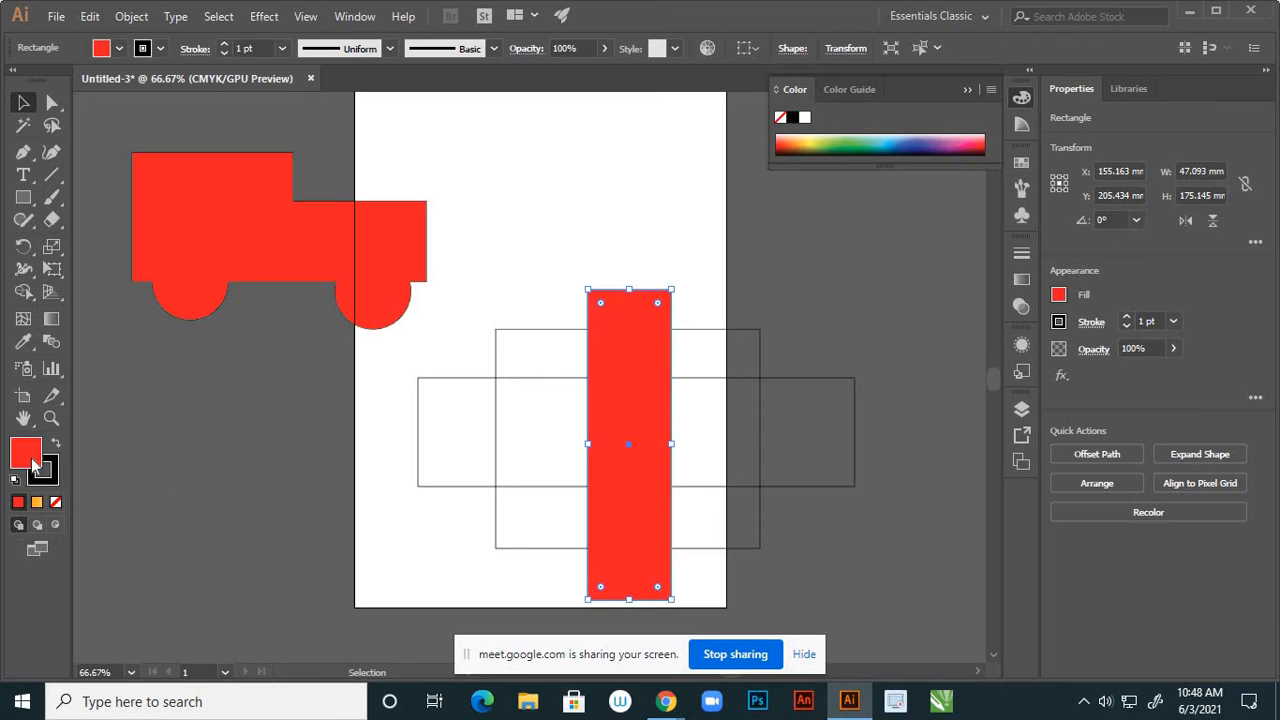
{"action": "left_click", "coordinate": [55, 502]}
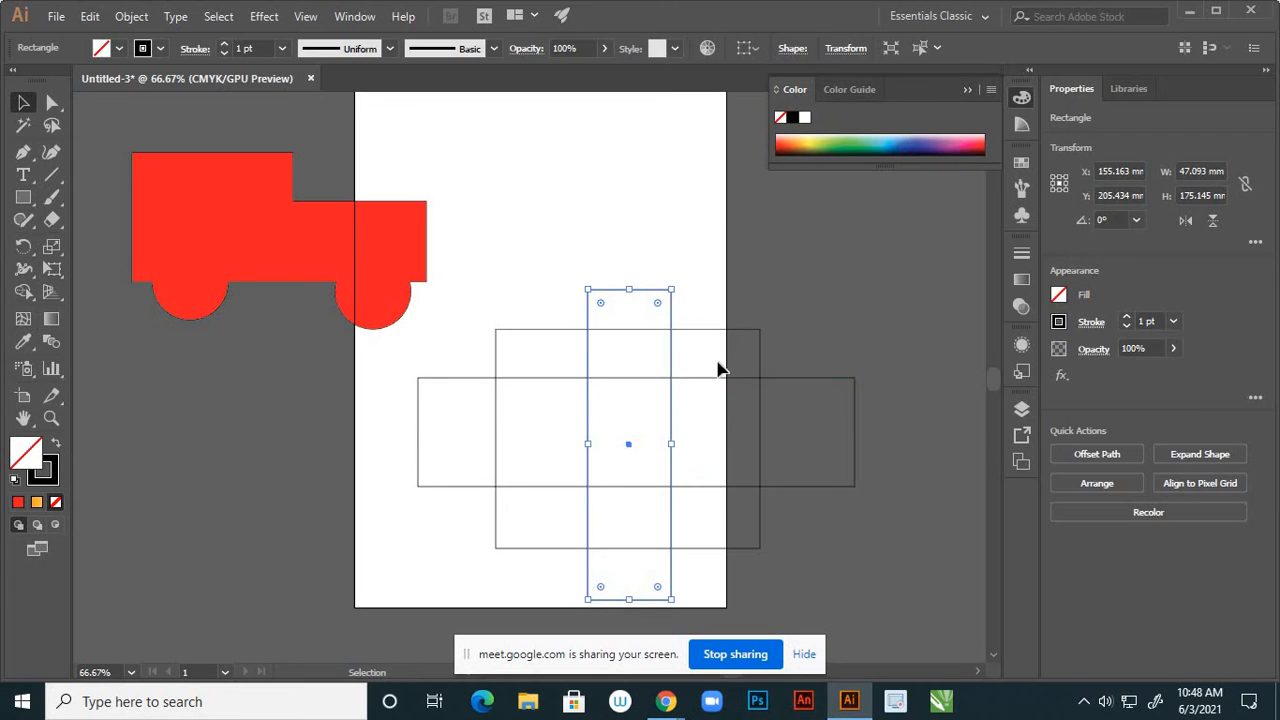
{"action": "left_click", "coordinate": [765, 288]}
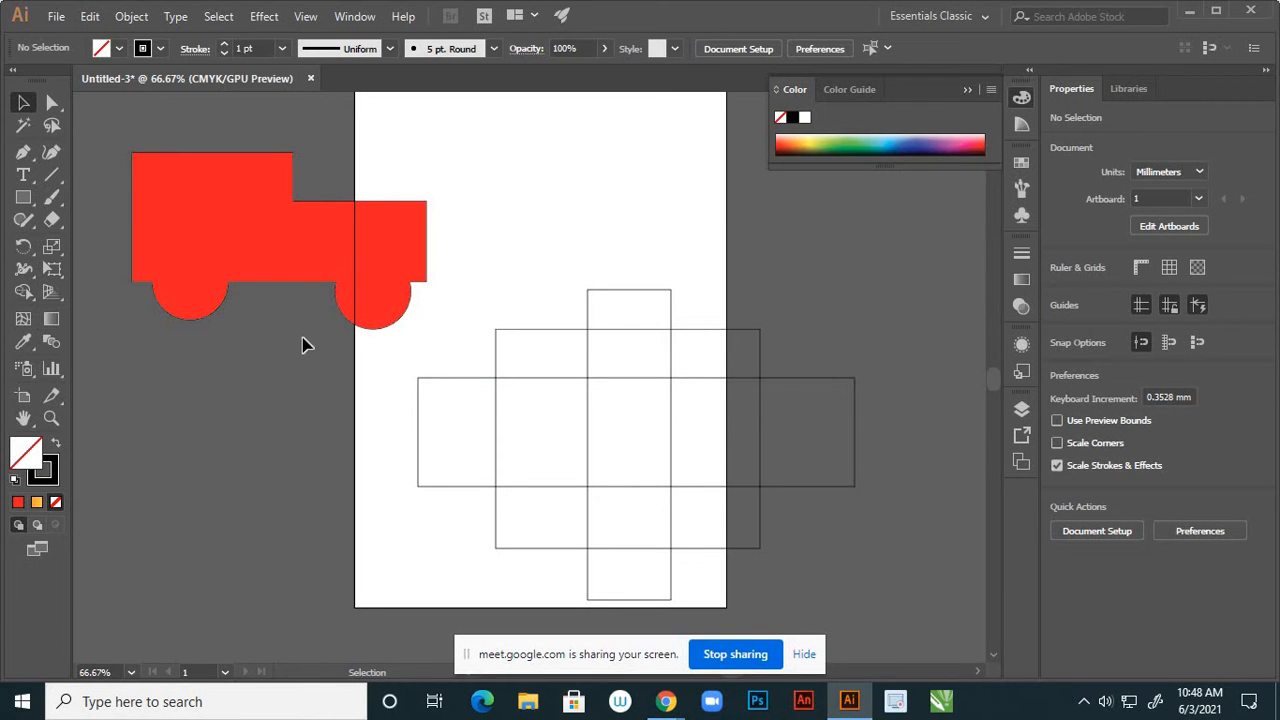
Move the red truck shape up and away from the artboard so it clears the rectangles
{"action": "left_click_drag", "start_coordinate": [380, 237], "coordinate": [290, 175]}
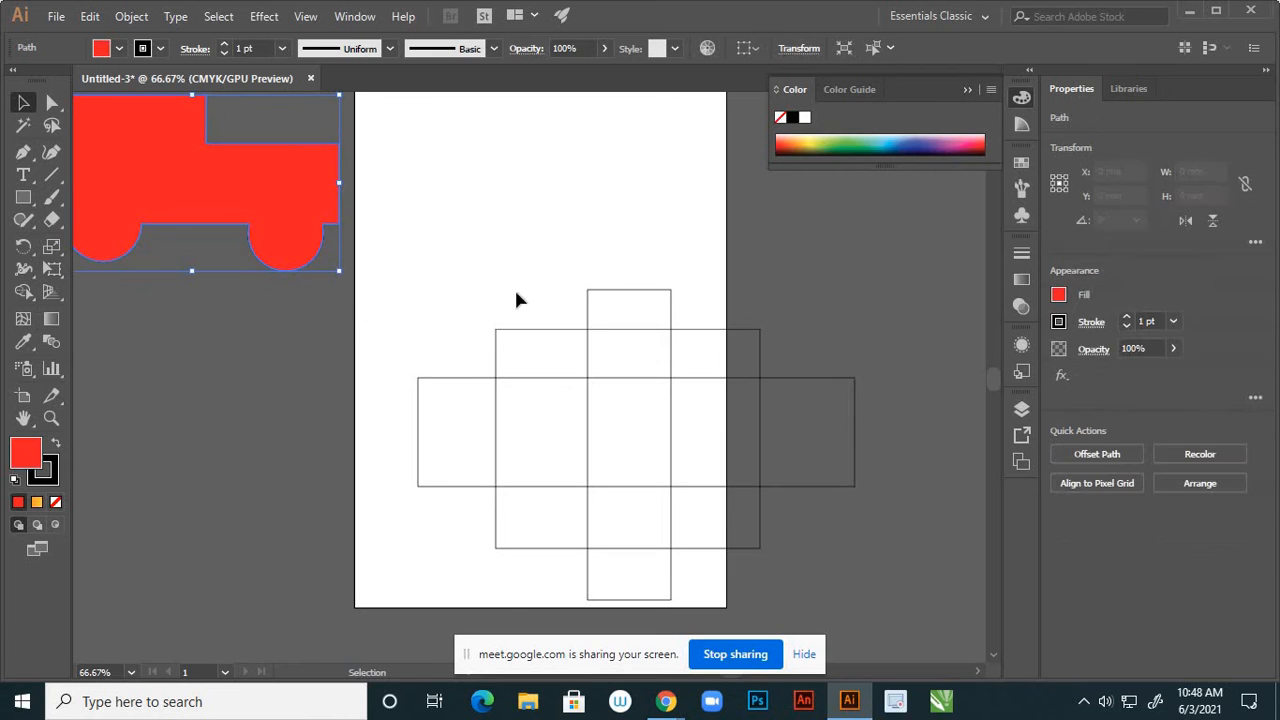
{"action": "key", "text": "ctrl+minus"}
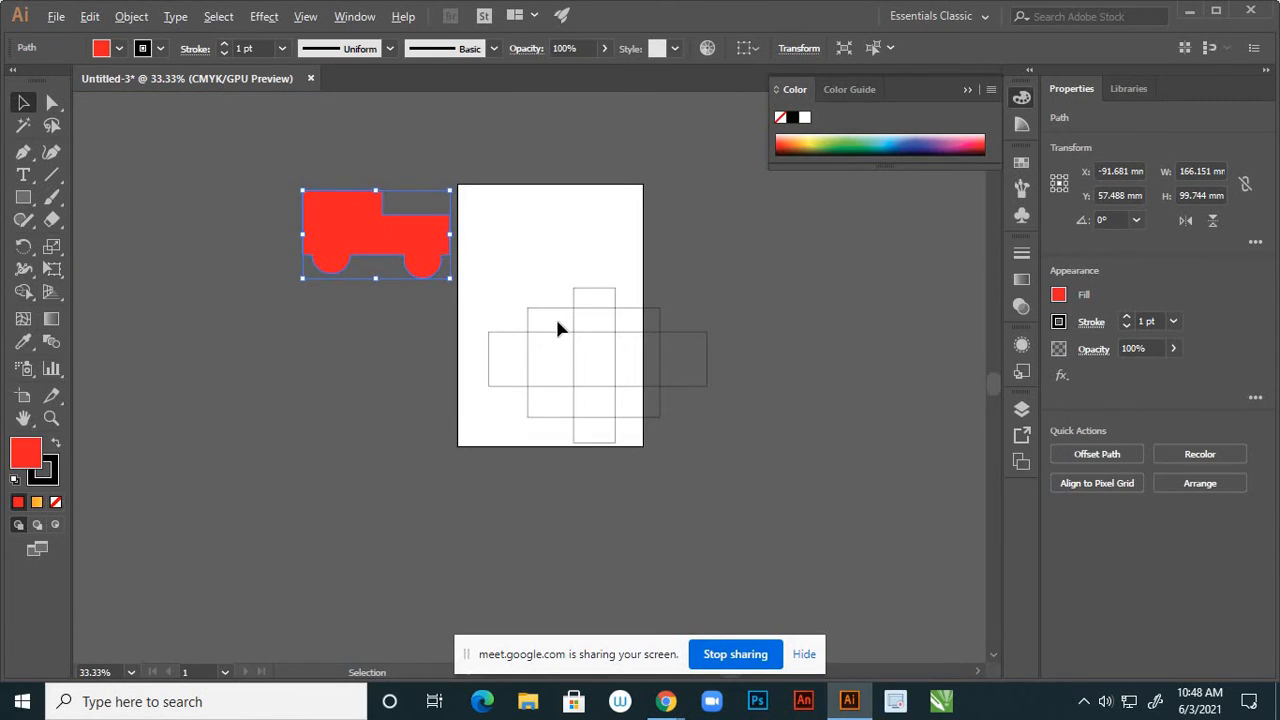
{"action": "left_click", "coordinate": [514, 255]}
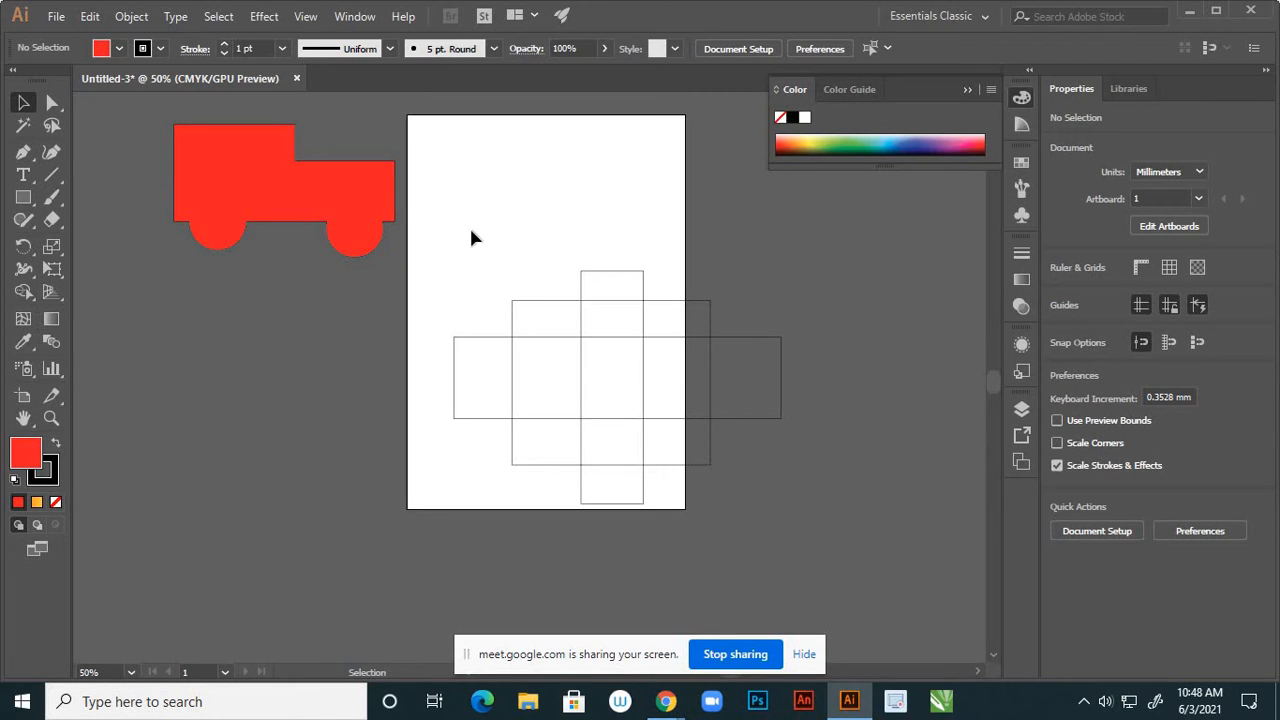
Select the three overlapping rectangles together and expand them with only the Fill option enabled
{"action": "left_click_drag", "start_coordinate": [436, 214], "coordinate": [871, 571]}
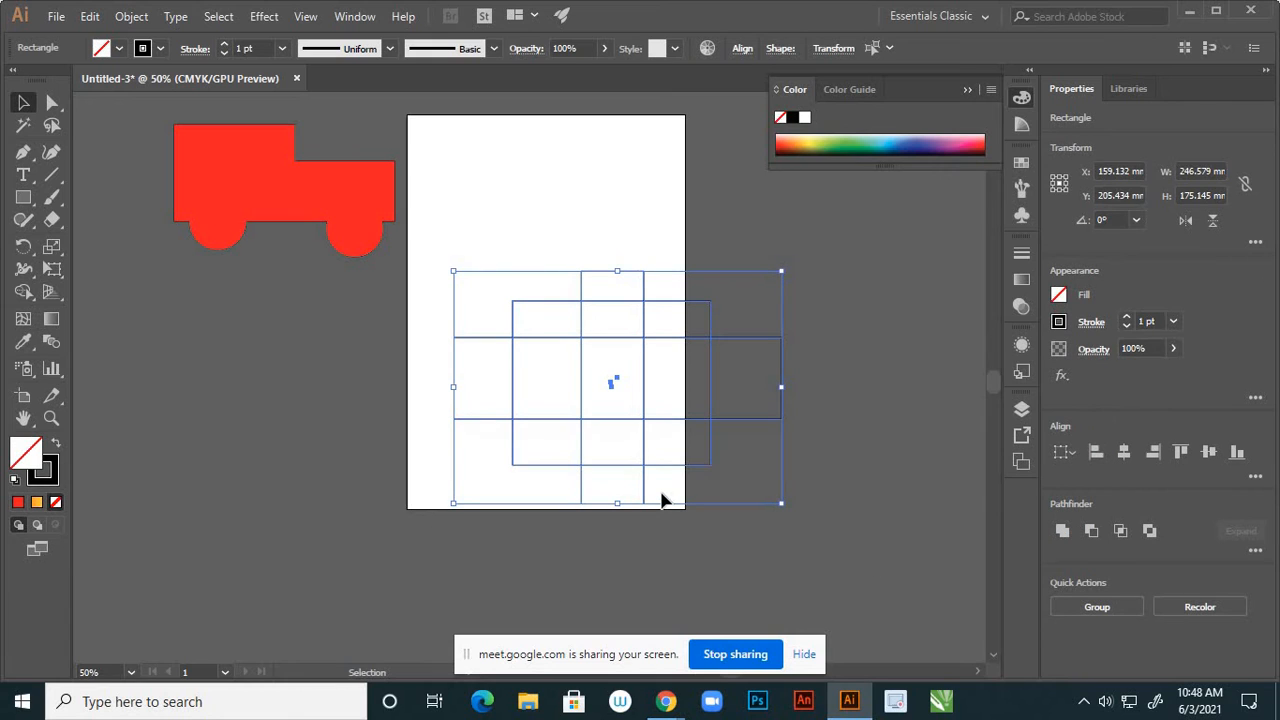
{"action": "left_click", "coordinate": [132, 17]}
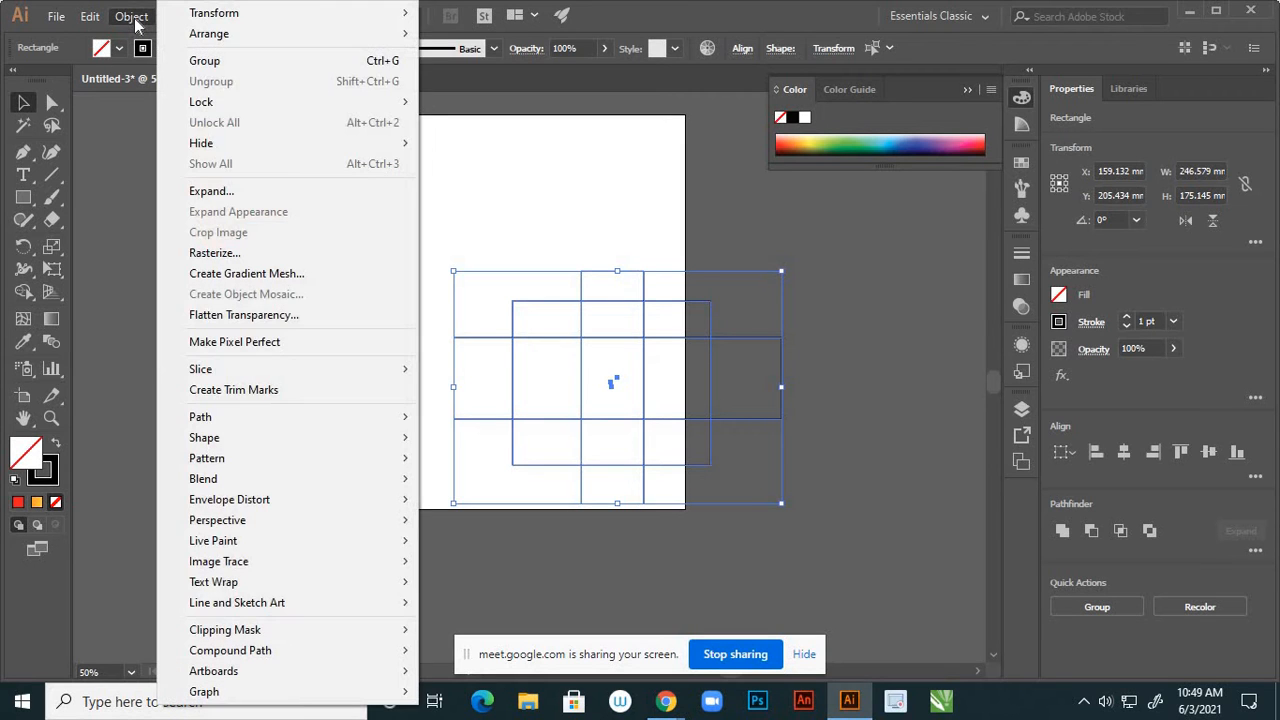
{"action": "left_click", "coordinate": [210, 191]}
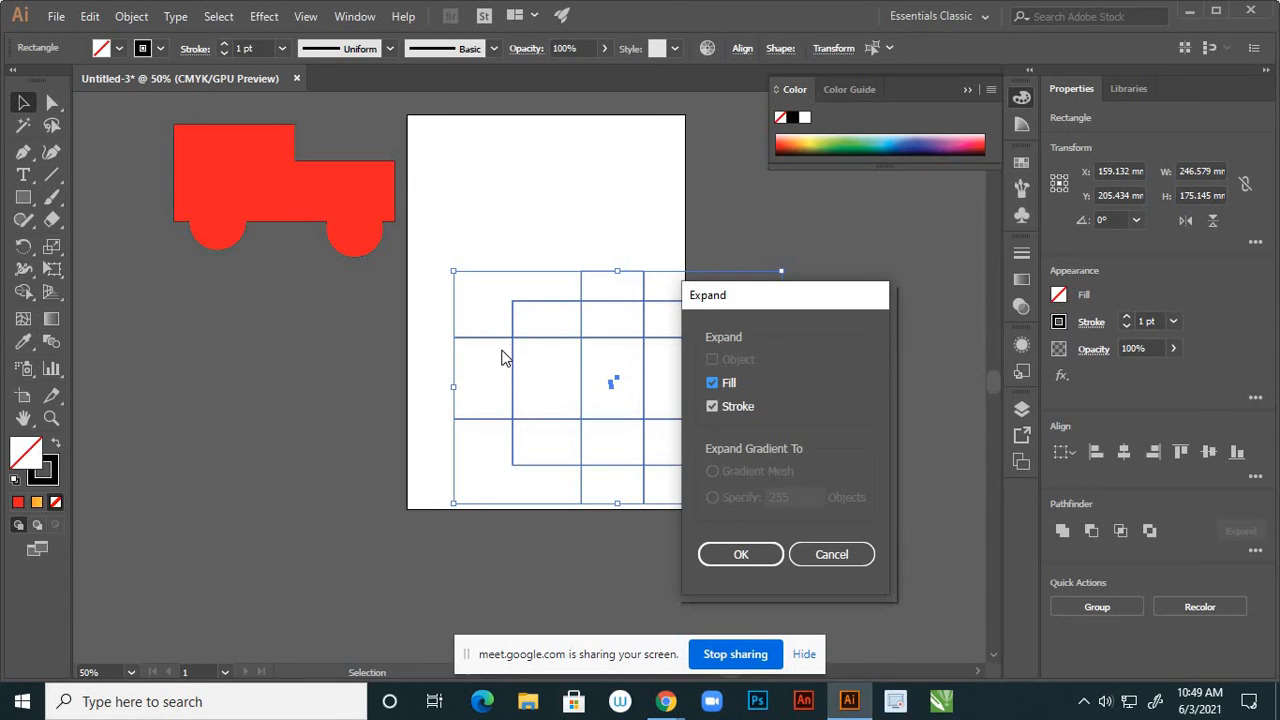
{"action": "left_click", "coordinate": [713, 407]}
{"action": "left_click", "coordinate": [735, 554]}
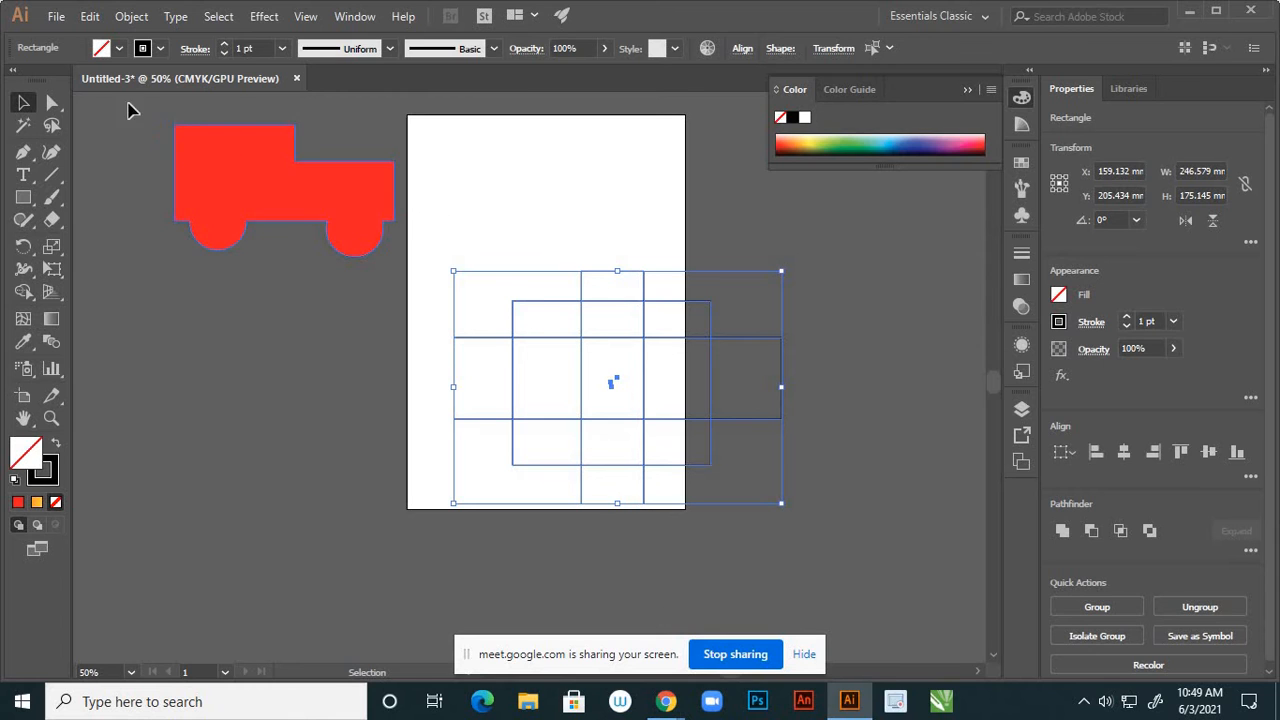
Make a Live Paint group from the expanded rectangles and check that they select as one object
{"action": "left_click", "coordinate": [131, 17]}
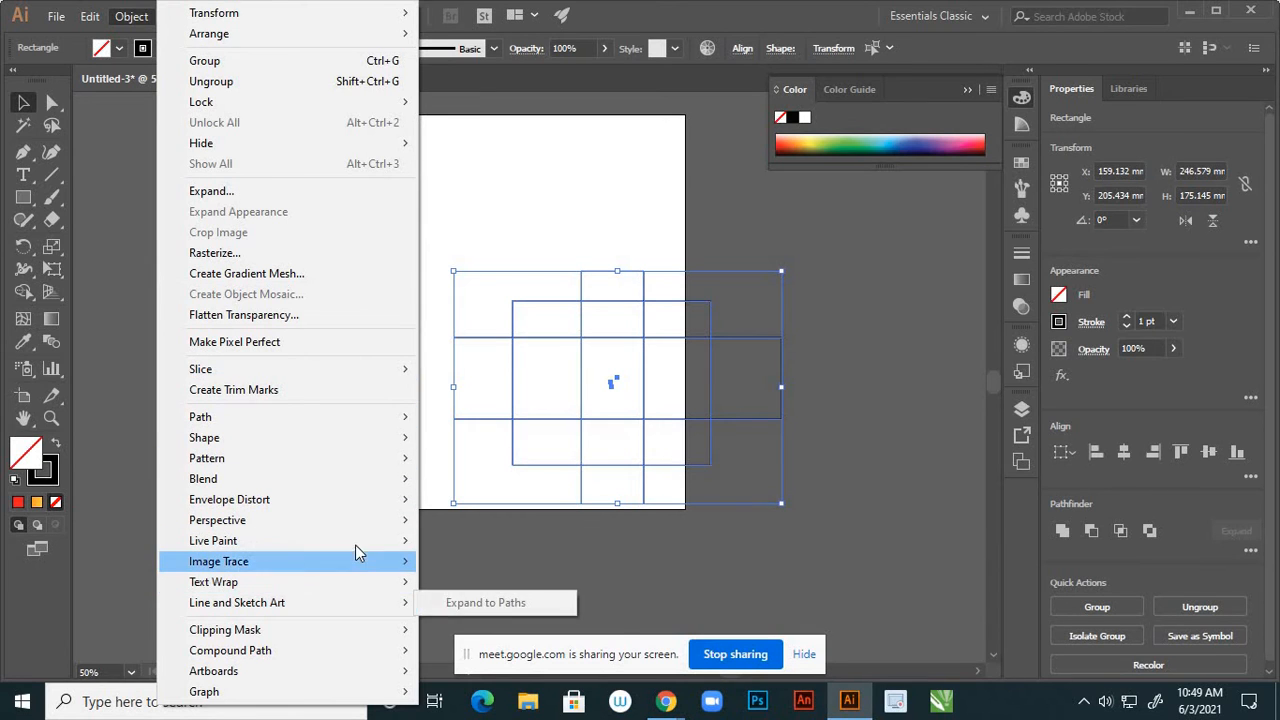
{"action": "mouse_move", "coordinate": [355, 545]}
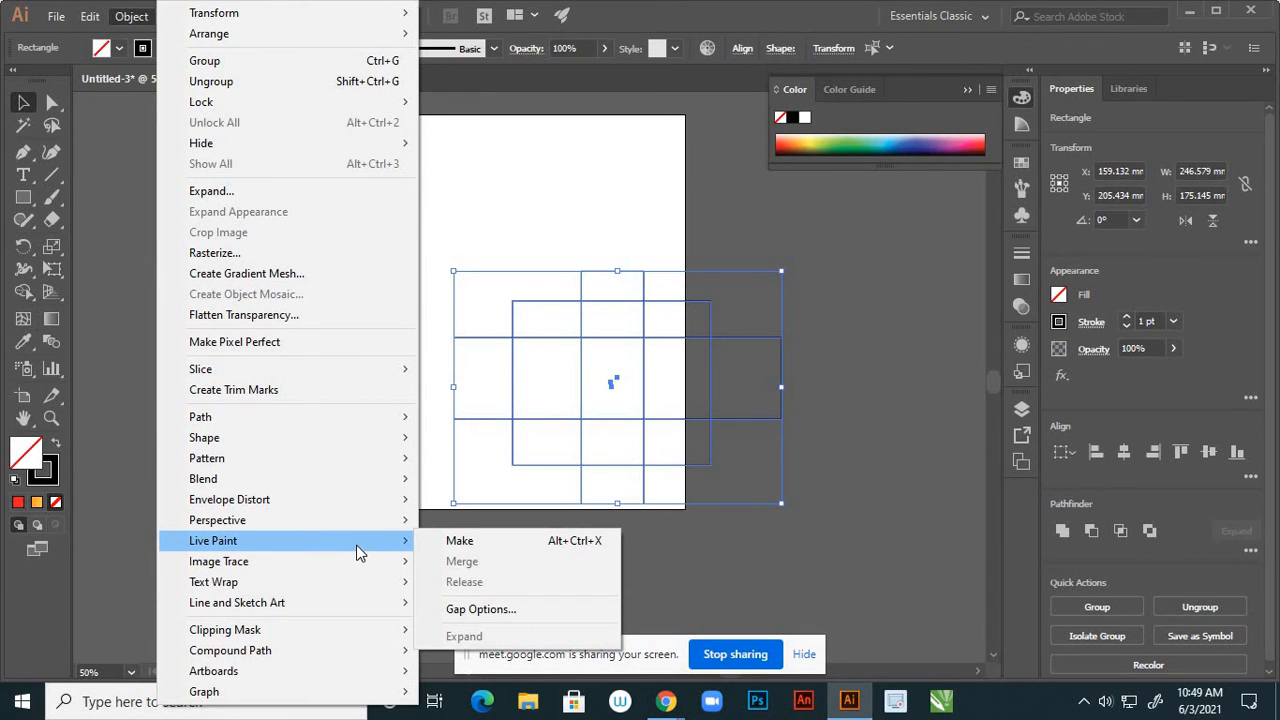
{"action": "left_click", "coordinate": [459, 545]}
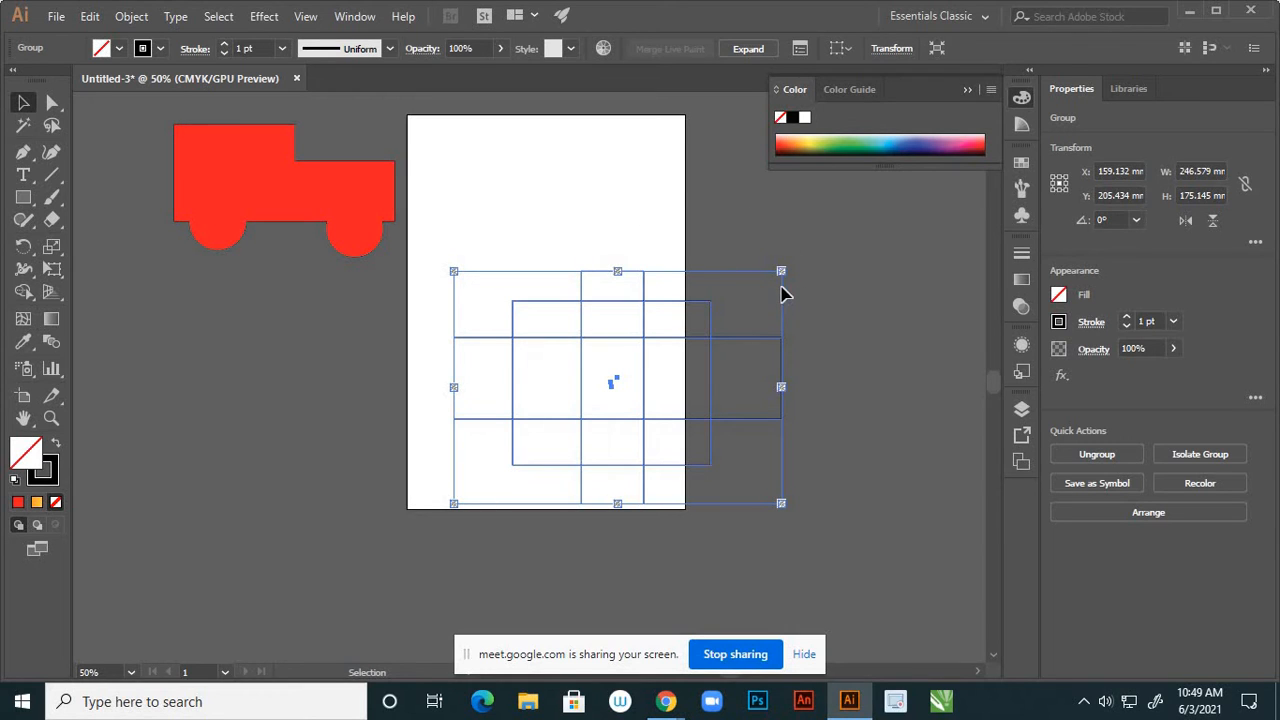
{"action": "left_click", "coordinate": [730, 225]}
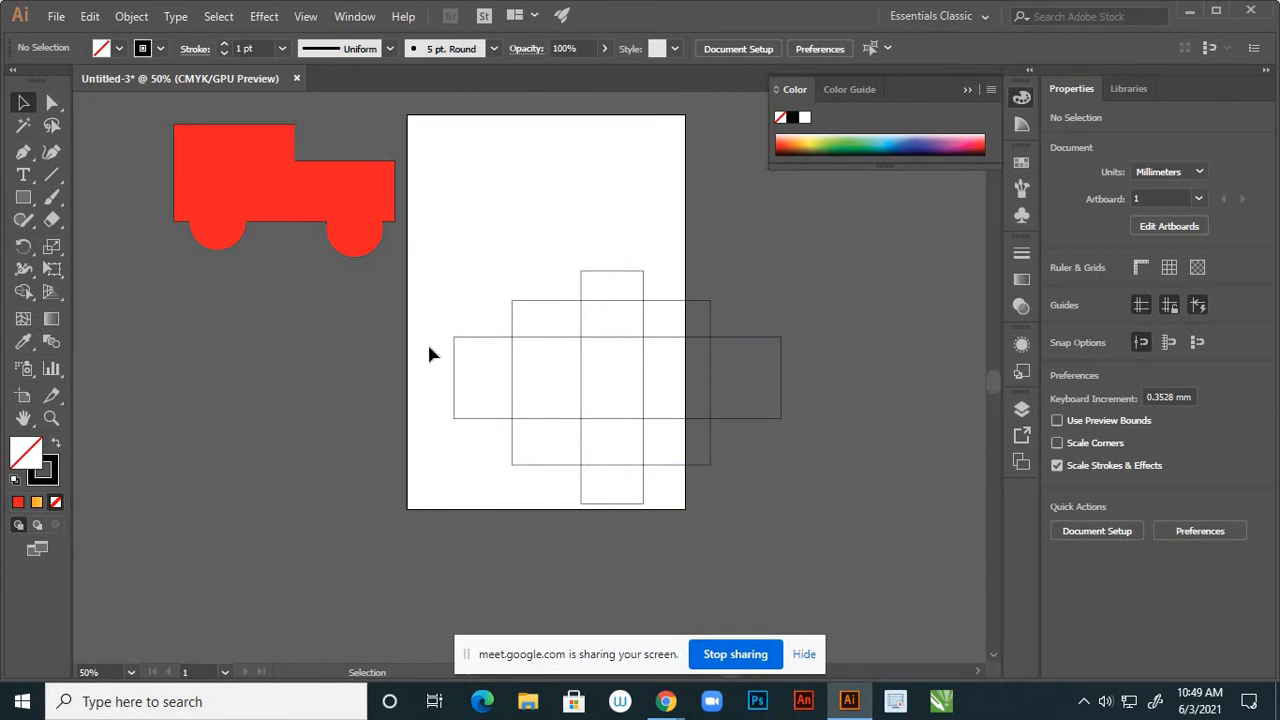
{"action": "left_click", "coordinate": [645, 345]}
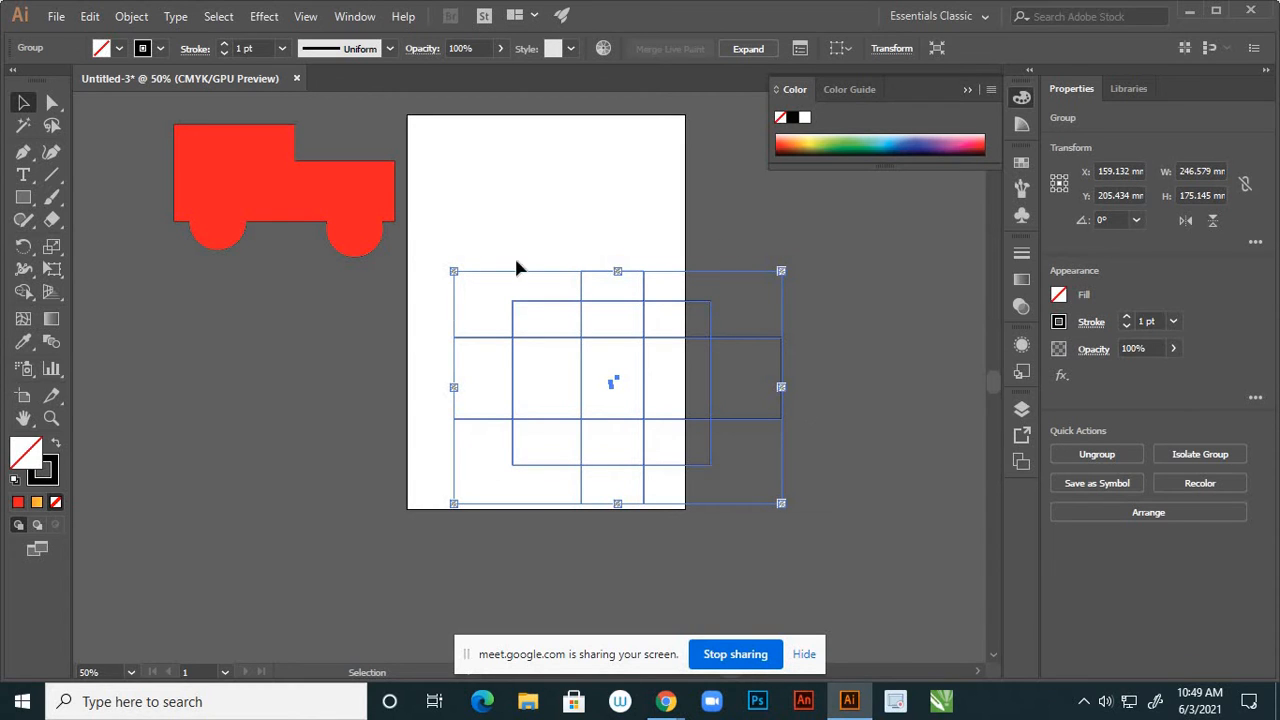
{"action": "left_click", "coordinate": [822, 377]}
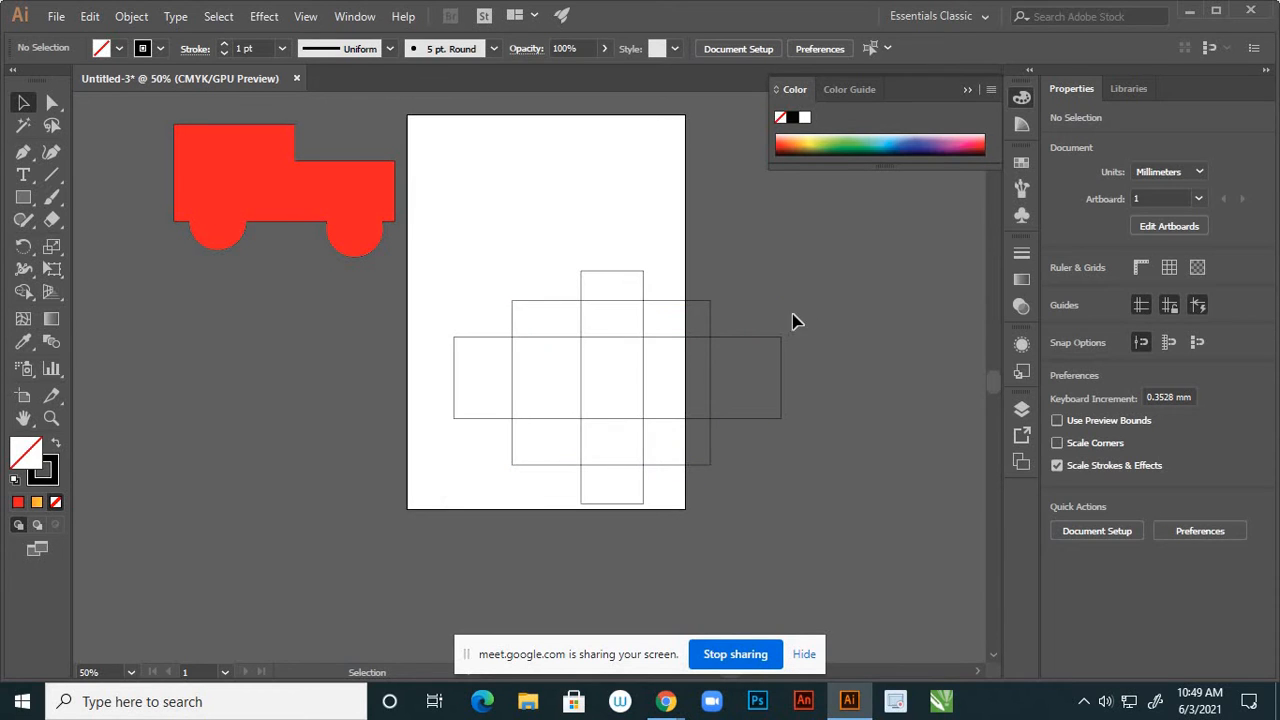
With the Live Paint Bucket, fill the cell where the tall and large rectangles overlap above the centre with black, red and finally yellow
{"action": "left_click", "coordinate": [29, 296]}
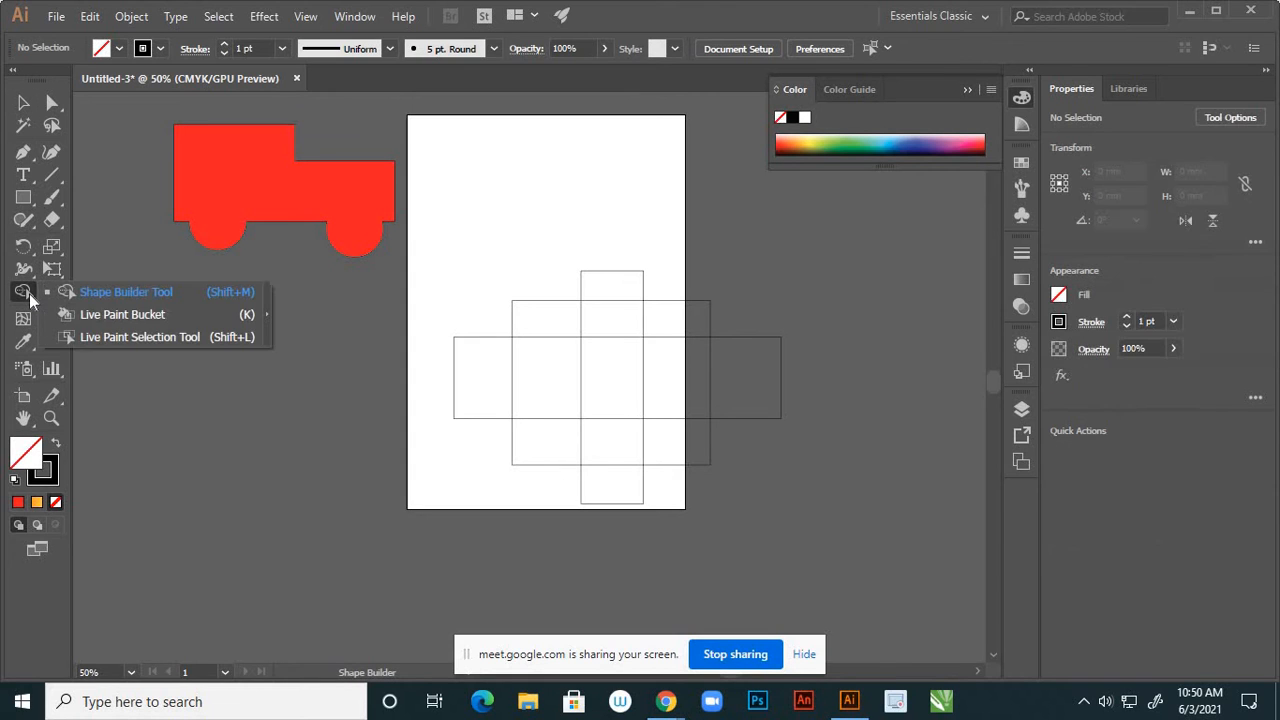
{"action": "left_click", "coordinate": [163, 314]}
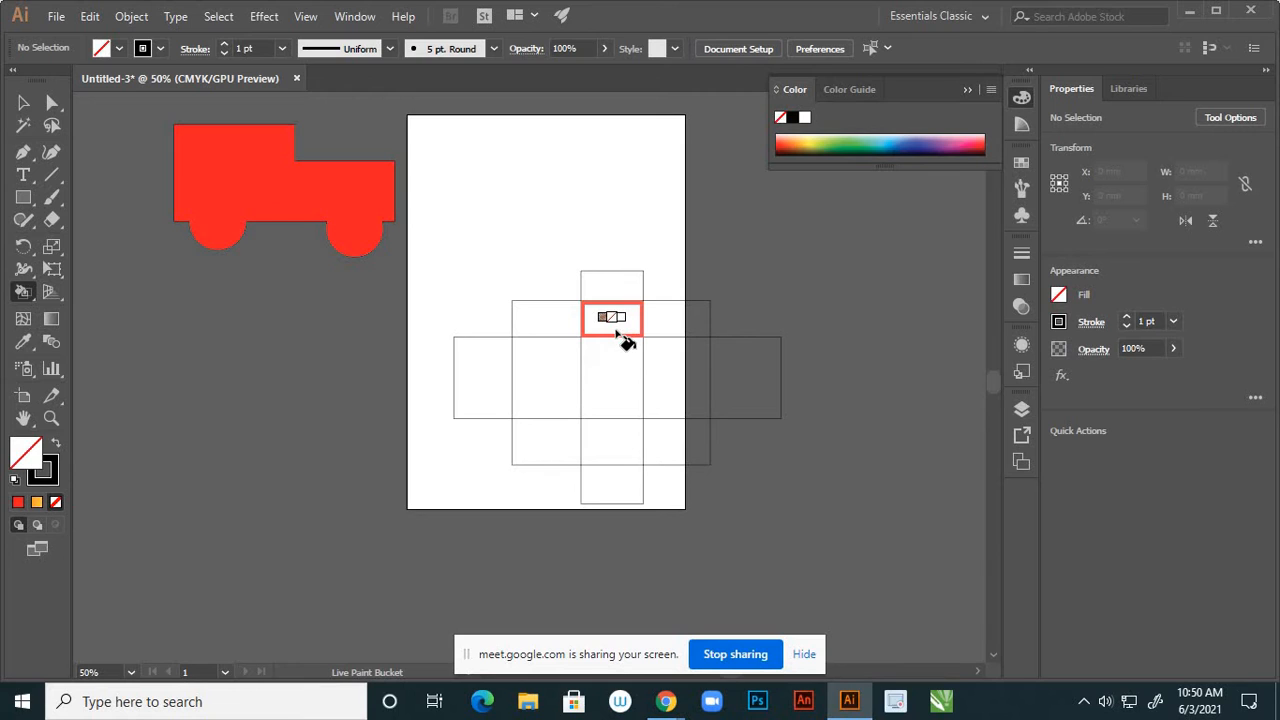
{"action": "key", "text": "Right"}
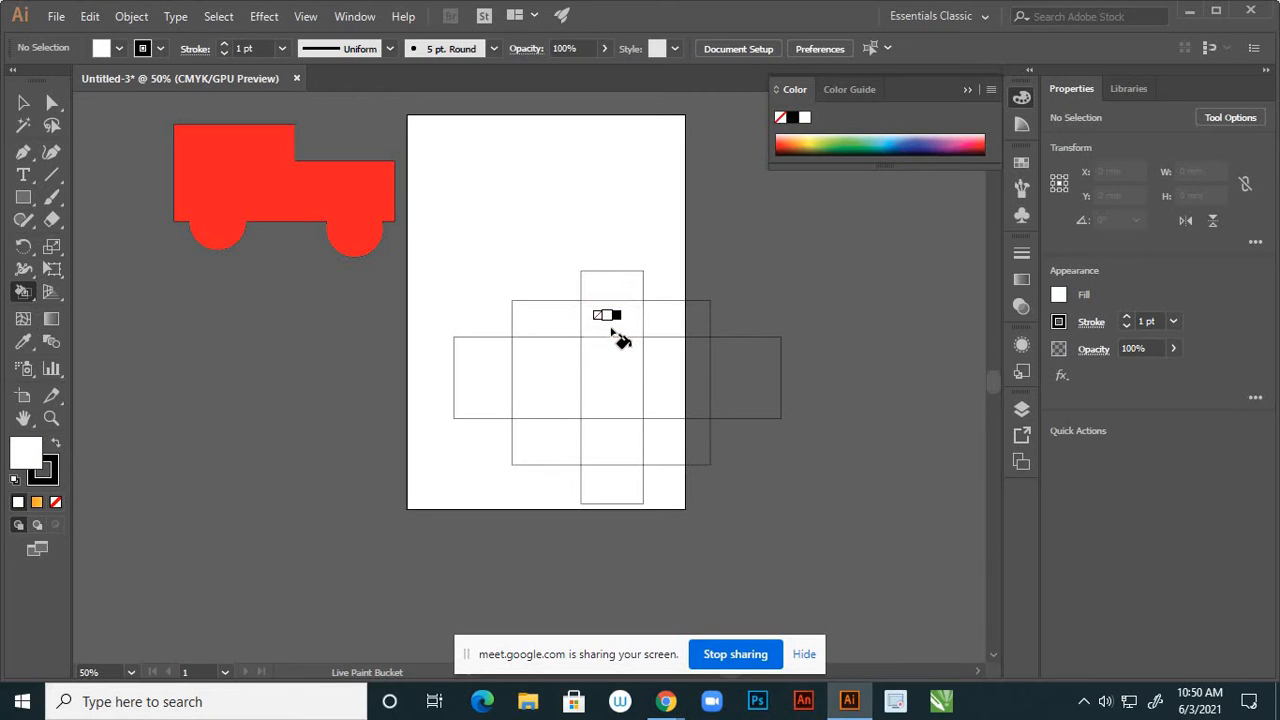
{"action": "key", "text": "Right"}
{"action": "left_click", "coordinate": [611, 326]}
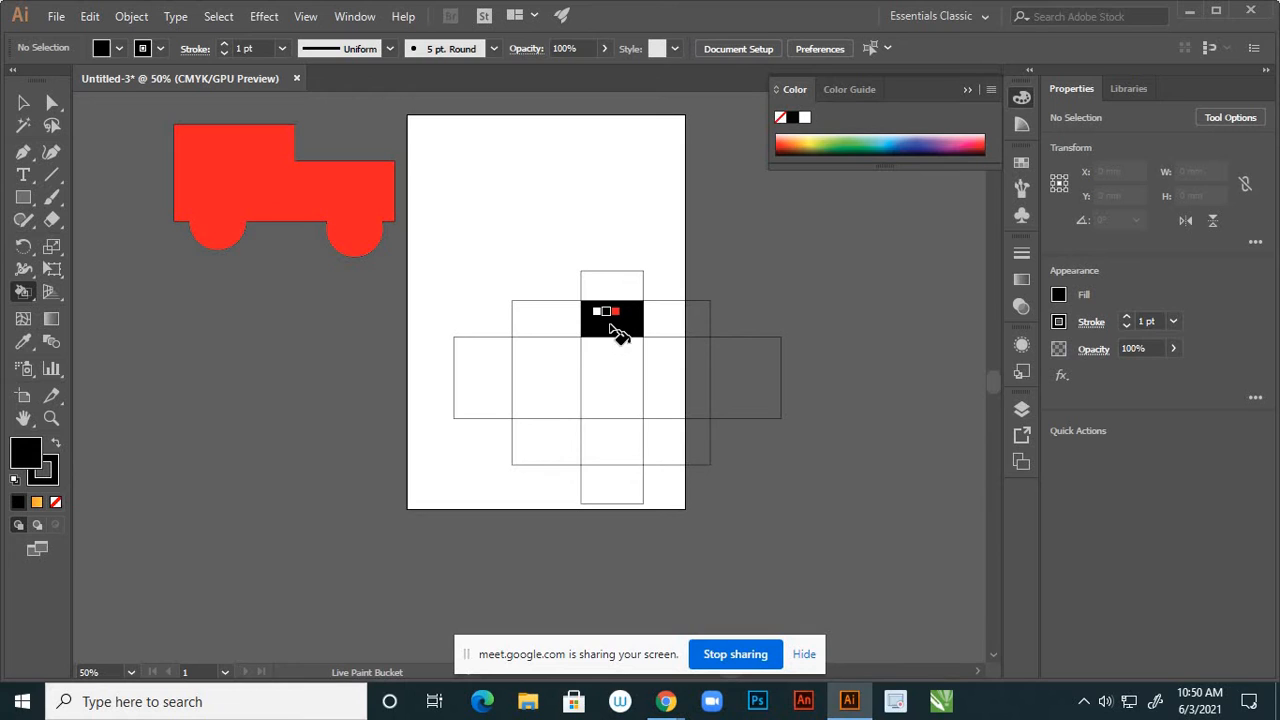
{"action": "key", "text": "Right"}
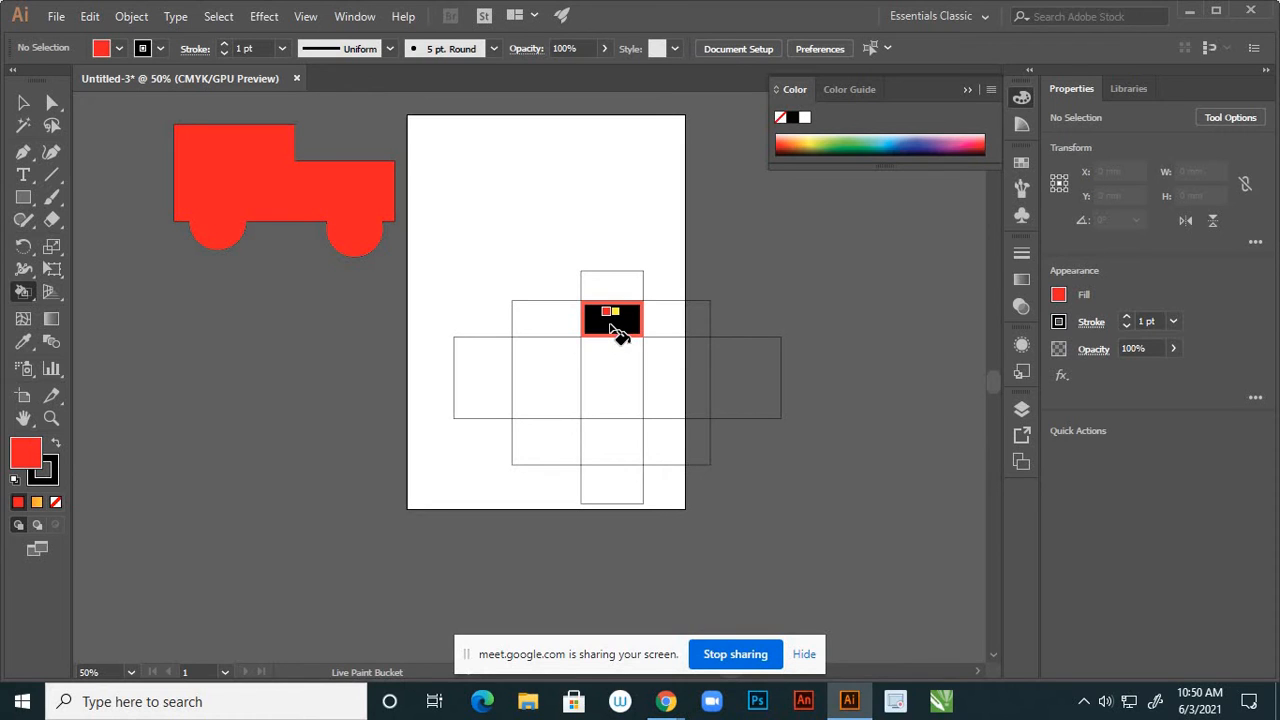
{"action": "left_click", "coordinate": [614, 330]}
{"action": "key", "text": "Right"}
{"action": "left_click", "coordinate": [614, 330]}
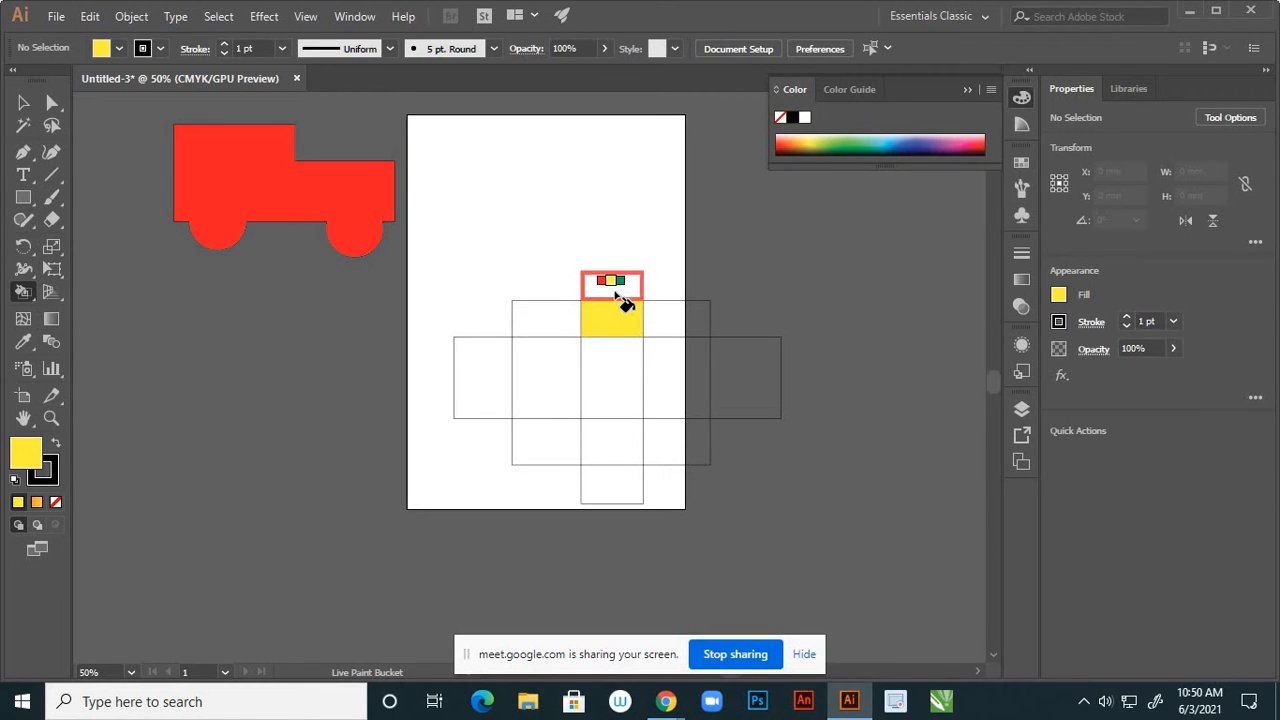
Paint the cell above the yellow one green and the cell to its right light blue
{"action": "key", "text": "Right"}
{"action": "left_click", "coordinate": [618, 296]}
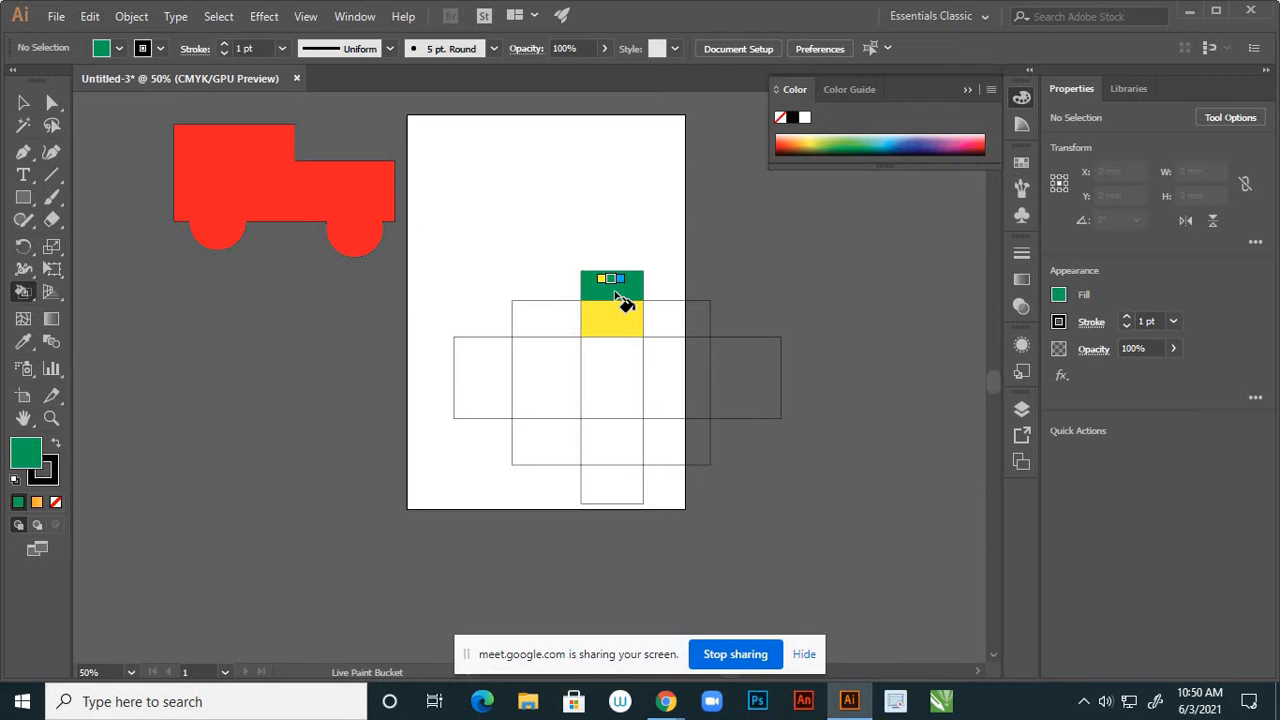
{"action": "key", "text": "Right"}
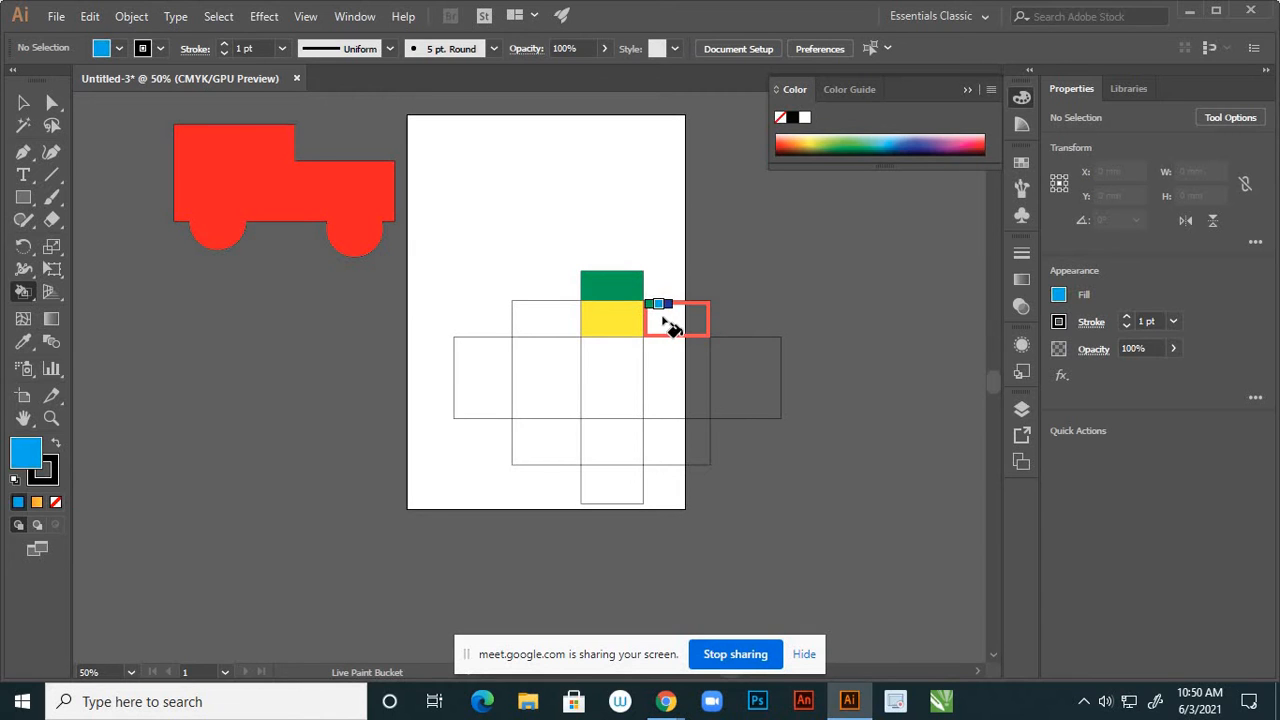
{"action": "left_click", "coordinate": [664, 320]}
Paint the cell below the light blue one dark blue, the wide rectangle's right end pink and the central cell dark red
{"action": "key", "text": "Right"}
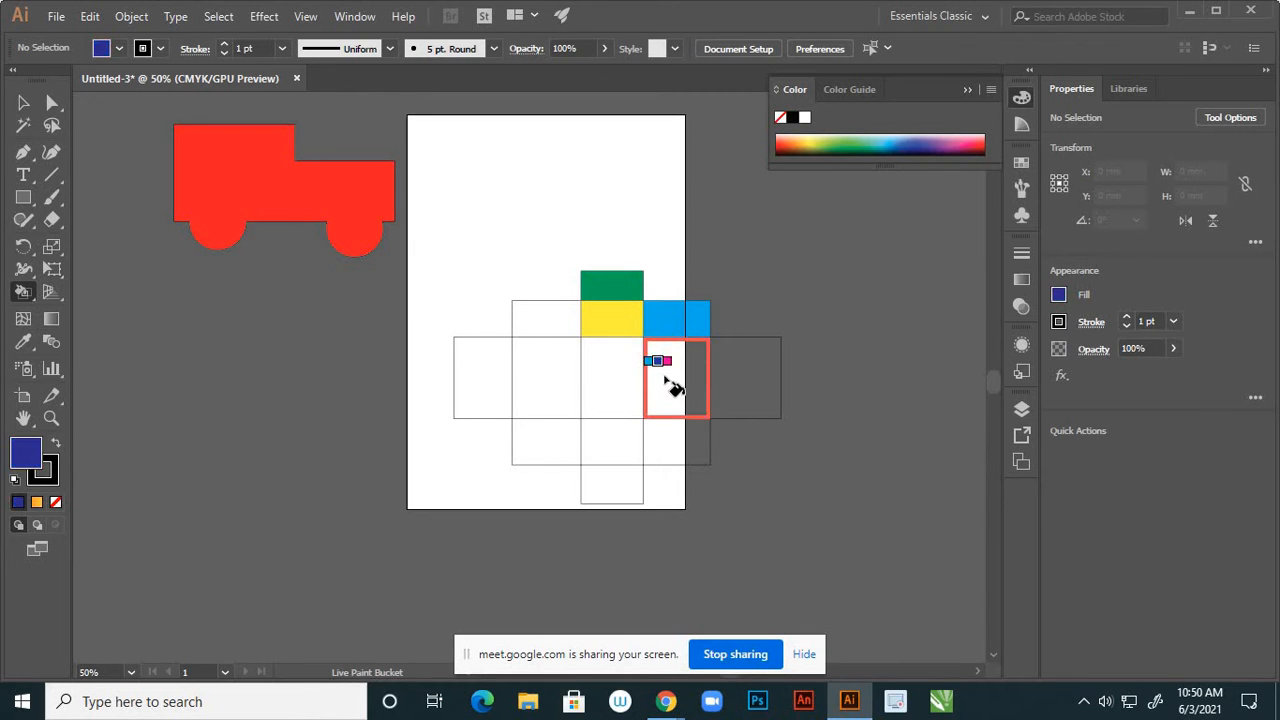
{"action": "left_click", "coordinate": [671, 381]}
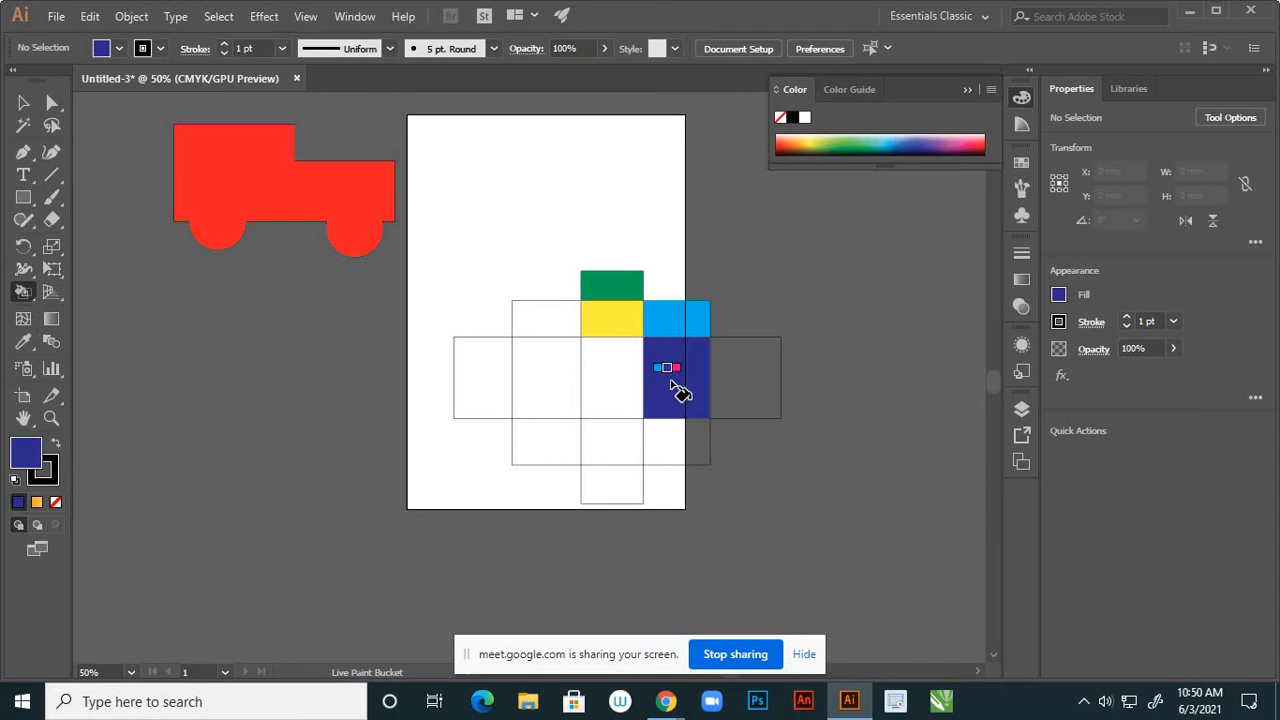
{"action": "key", "text": "Right"}
{"action": "left_click", "coordinate": [757, 401]}
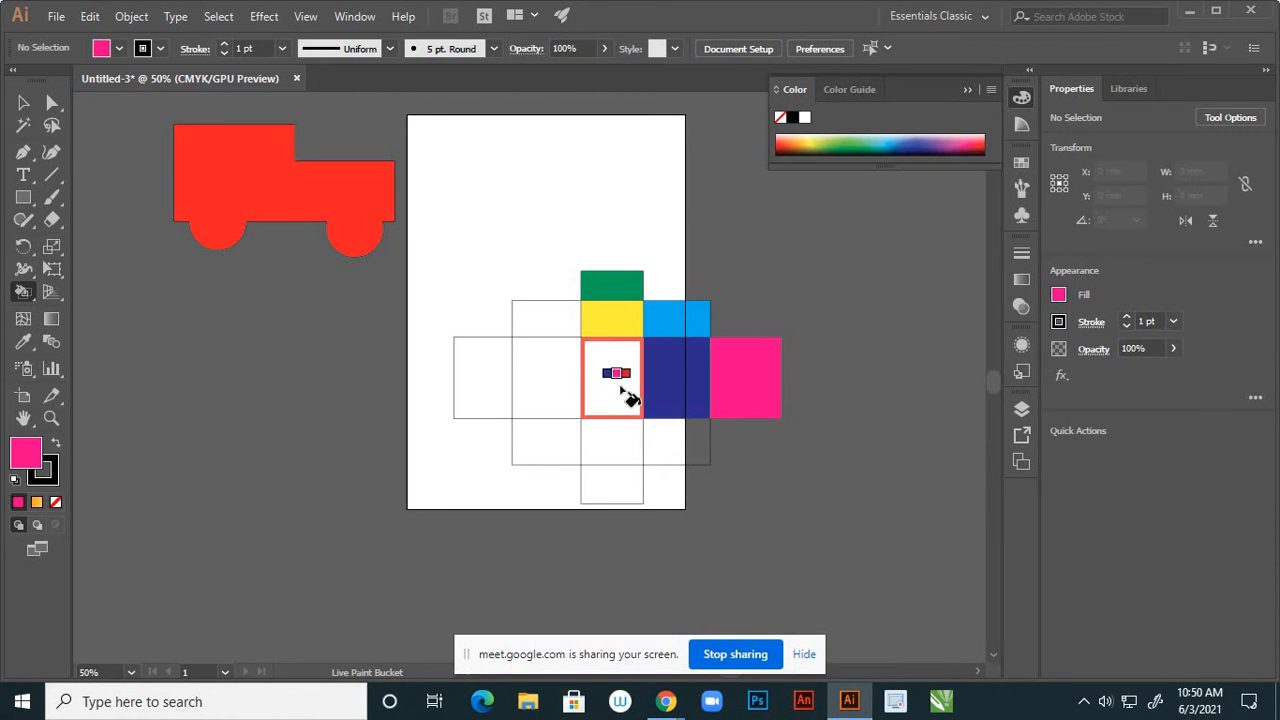
{"action": "key", "text": "Right"}
{"action": "left_click", "coordinate": [618, 386]}
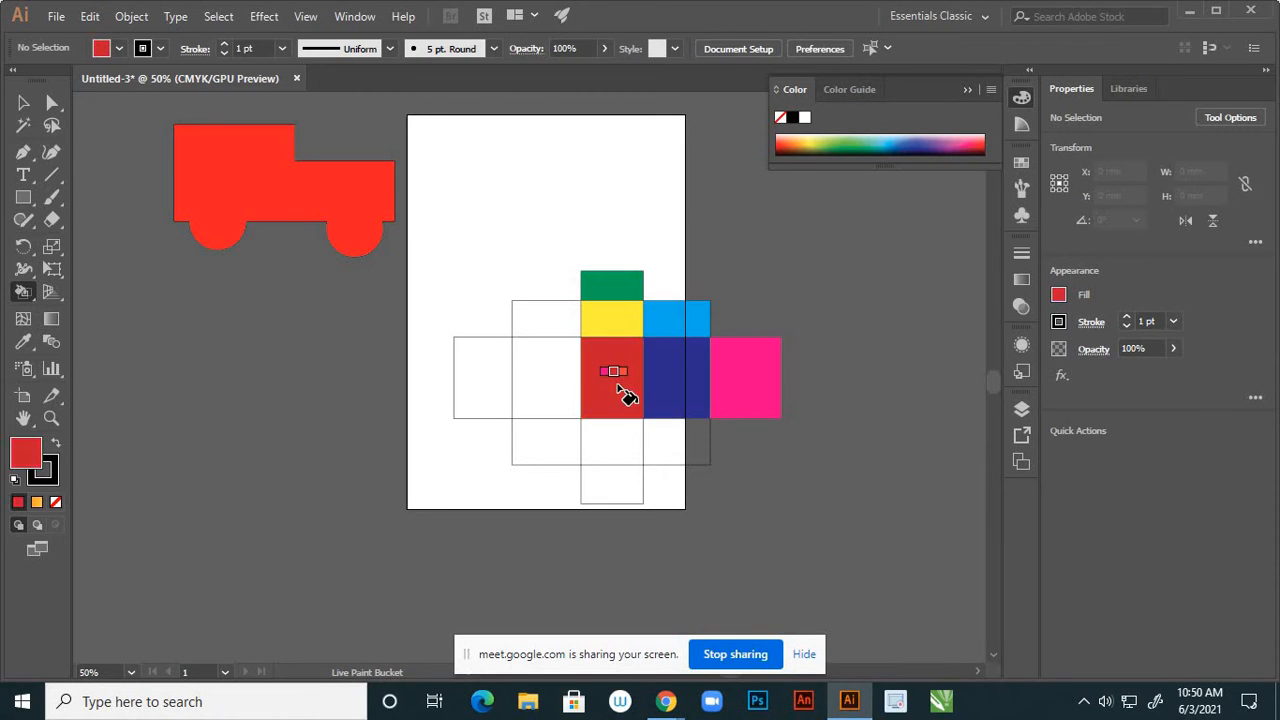
Paint the cell left of the dark red centre red-orange and the cell above it orange
{"action": "key", "text": "Right"}
{"action": "left_click", "coordinate": [559, 382]}
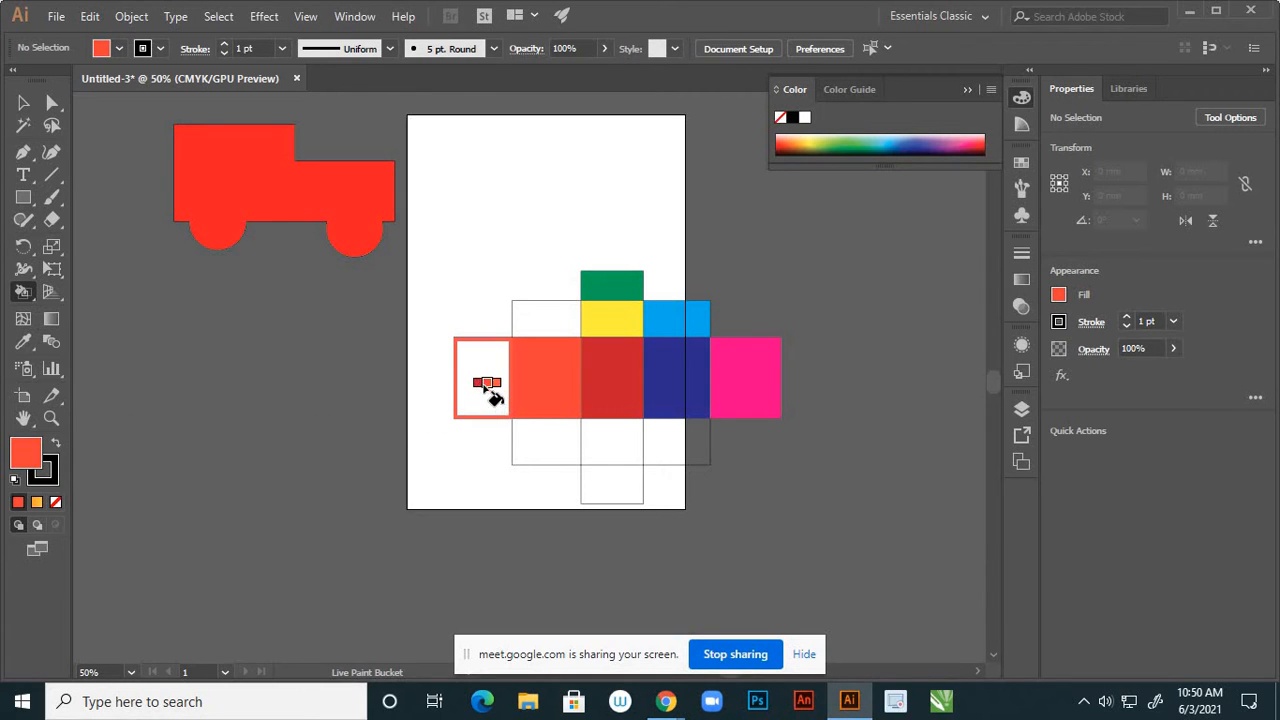
{"action": "key", "text": "Right"}
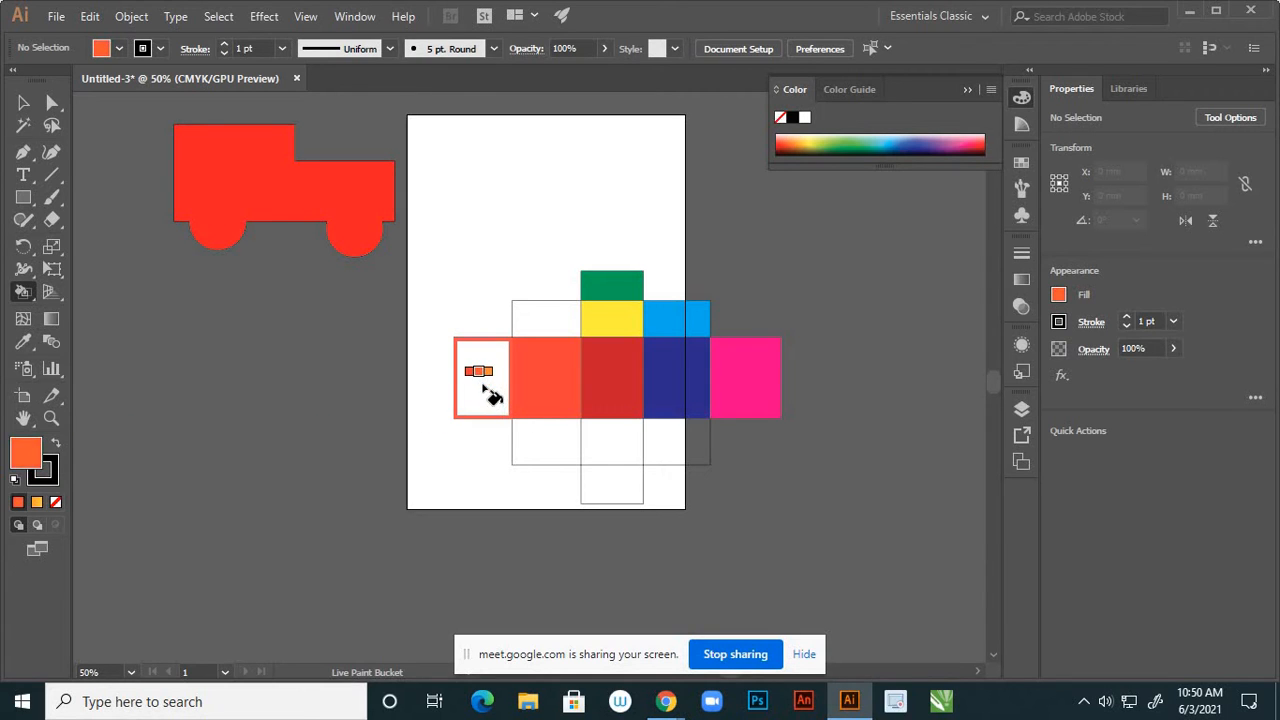
{"action": "key", "text": "Right"}
{"action": "left_click", "coordinate": [549, 333]}
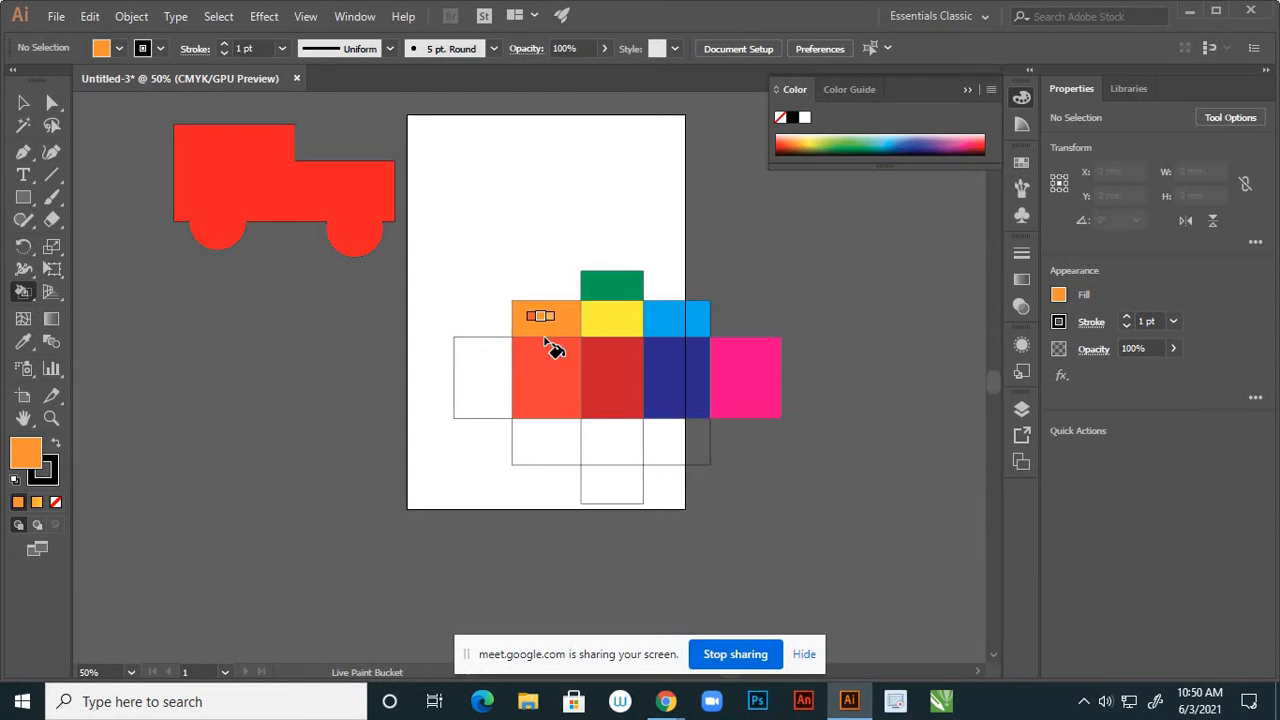
Paint the cell below the centre light orange, the tall rectangle's bottom end yellow and the lower-right cell yellow-green
{"action": "left_click", "coordinate": [620, 452]}
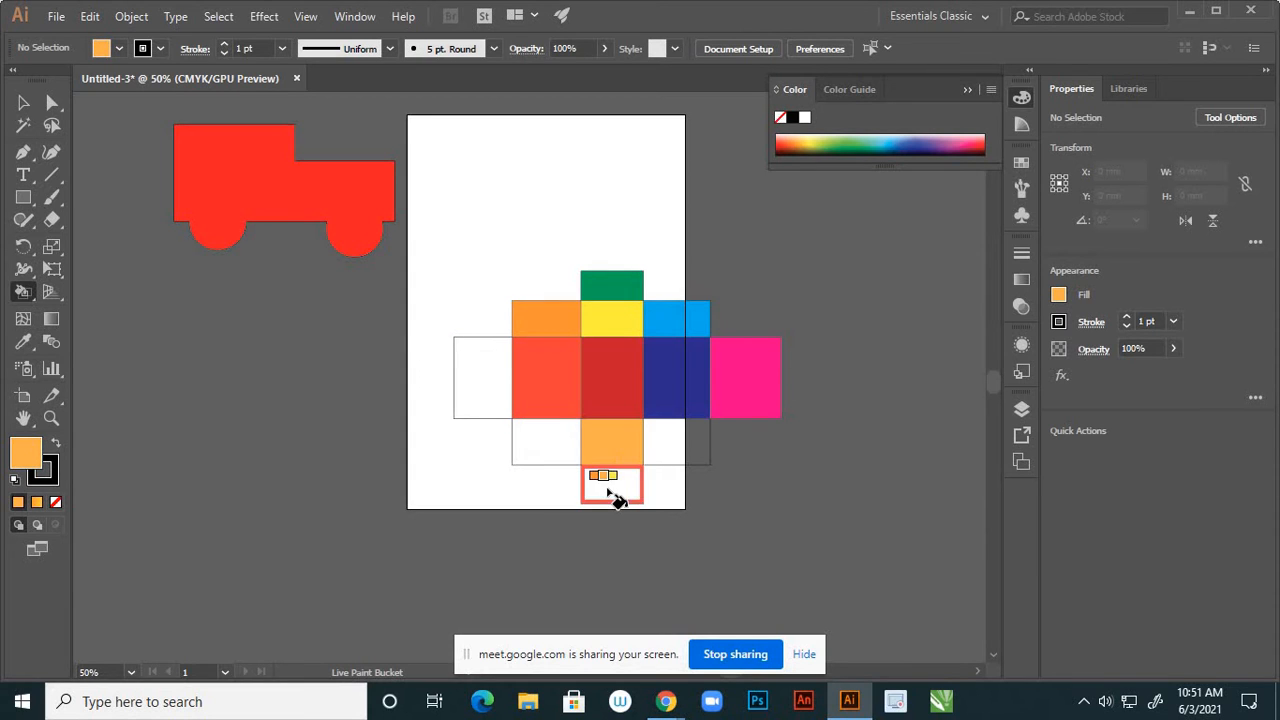
{"action": "key", "text": "Right"}
{"action": "left_click", "coordinate": [617, 497]}
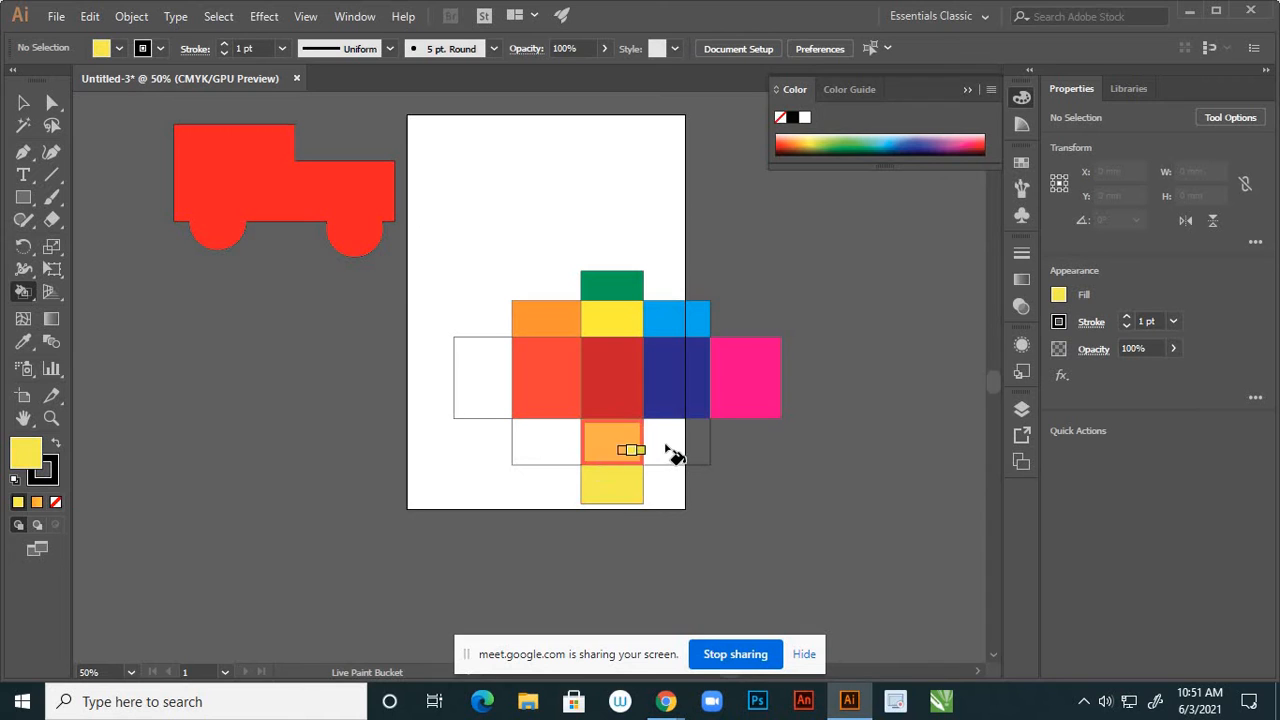
{"action": "key", "text": "Right"}
{"action": "left_click", "coordinate": [674, 453]}
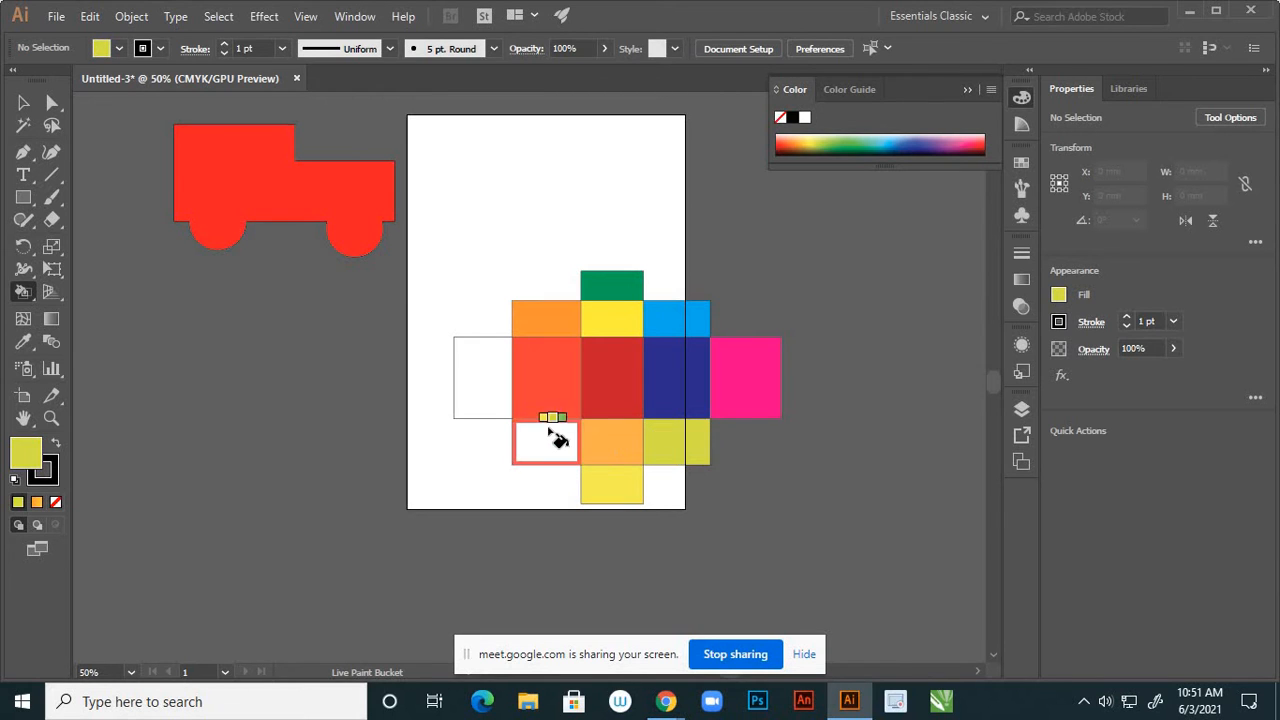
Paint the lower-left cell light green and the wide rectangle's left end green
{"action": "key", "text": "Right"}
{"action": "left_click", "coordinate": [546, 440]}
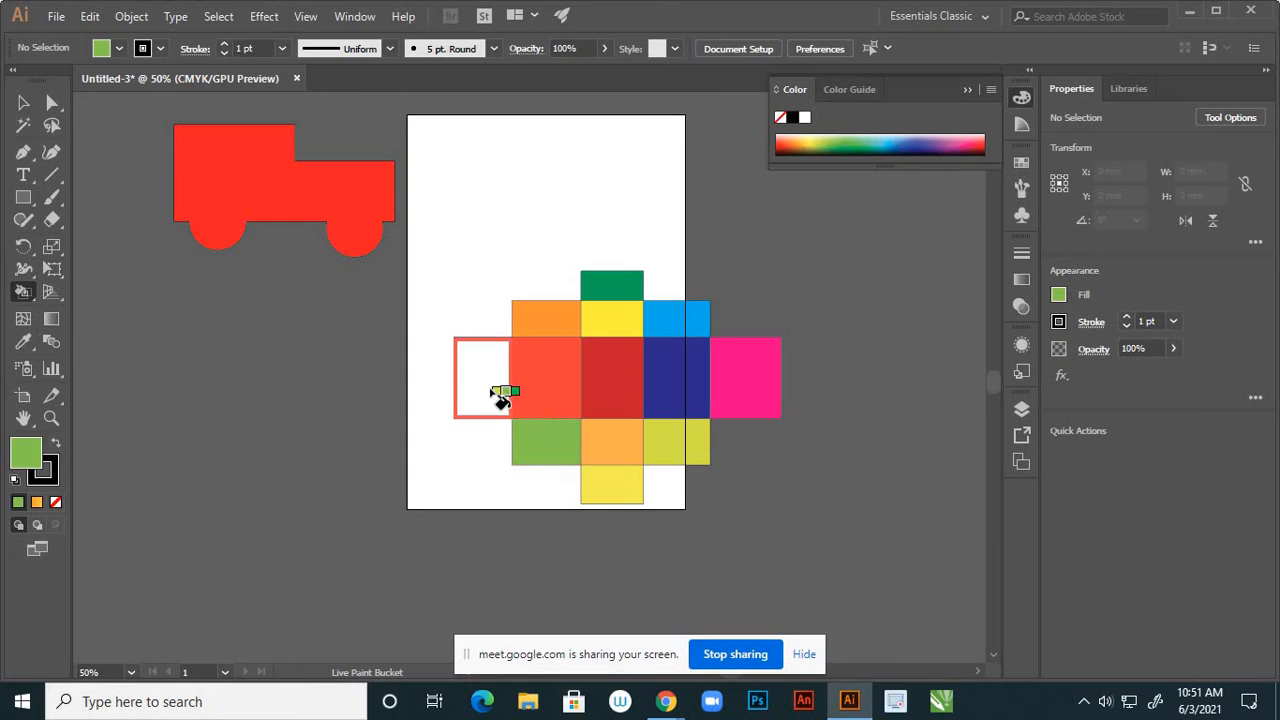
{"action": "key", "text": "Right"}
{"action": "left_click", "coordinate": [493, 392]}
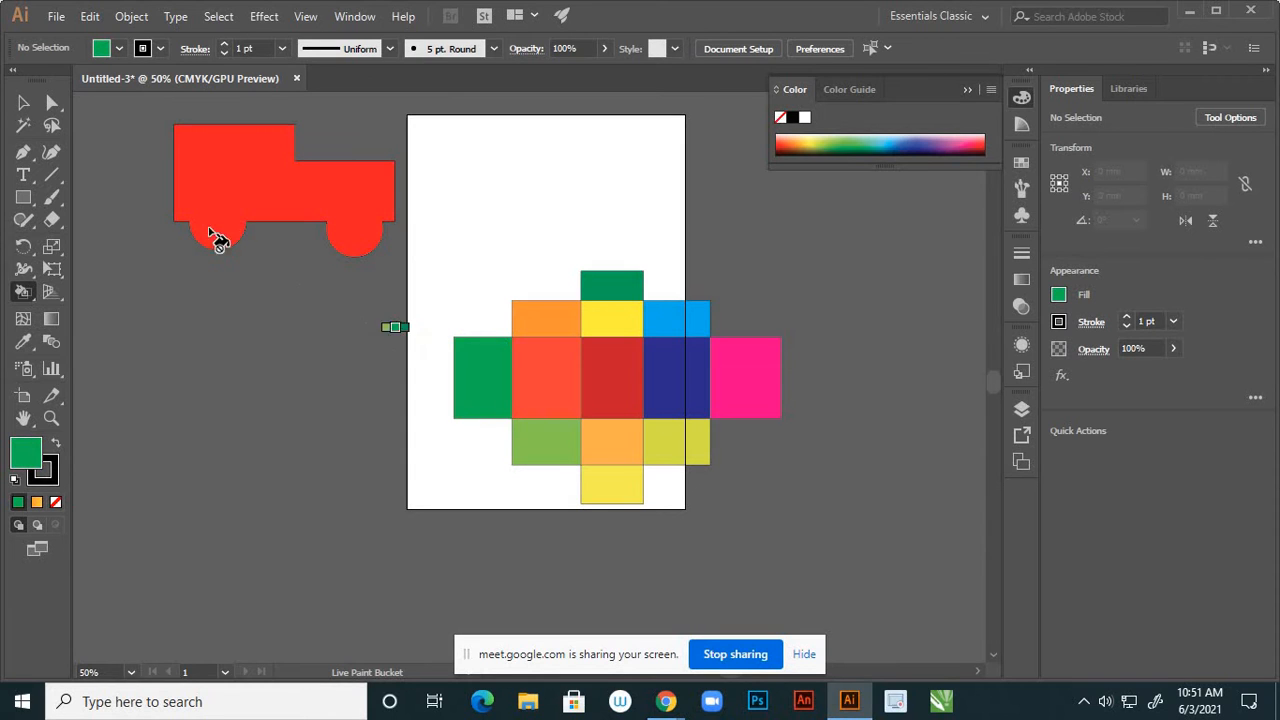
Select the whole Live Paint group and remove its stroke
{"action": "left_click", "coordinate": [24, 104]}
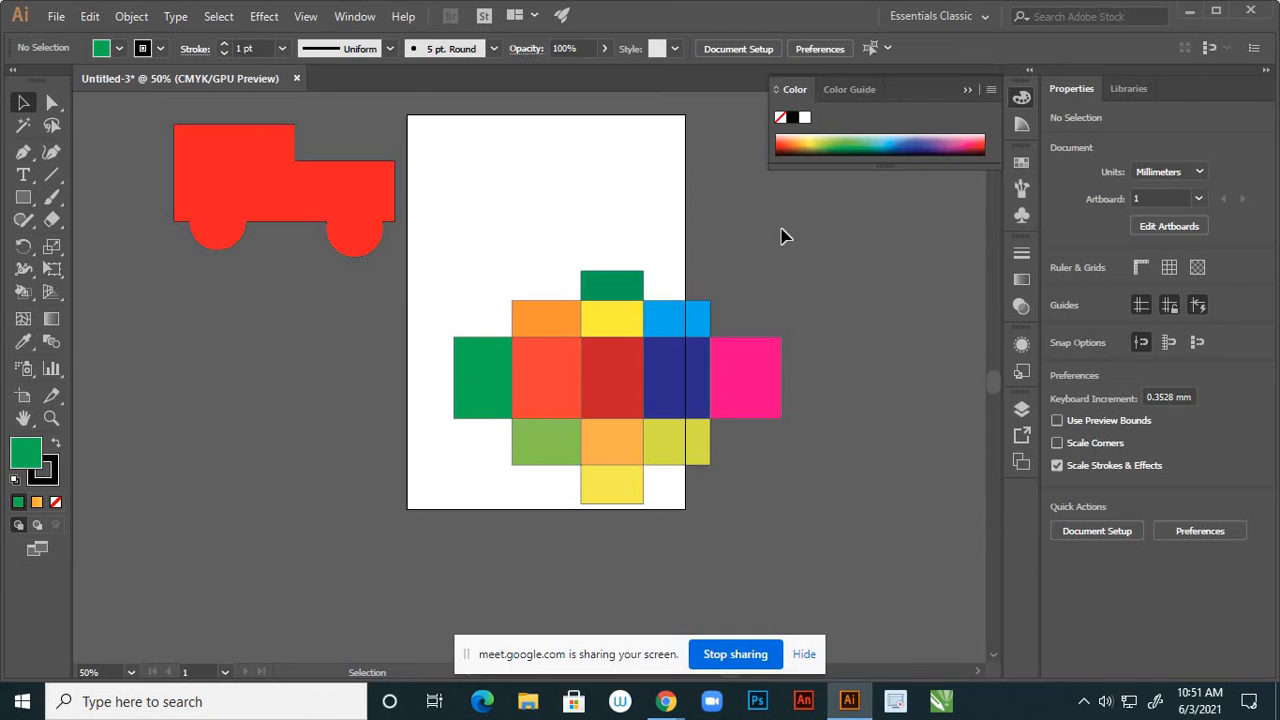
{"action": "left_click", "coordinate": [630, 372]}
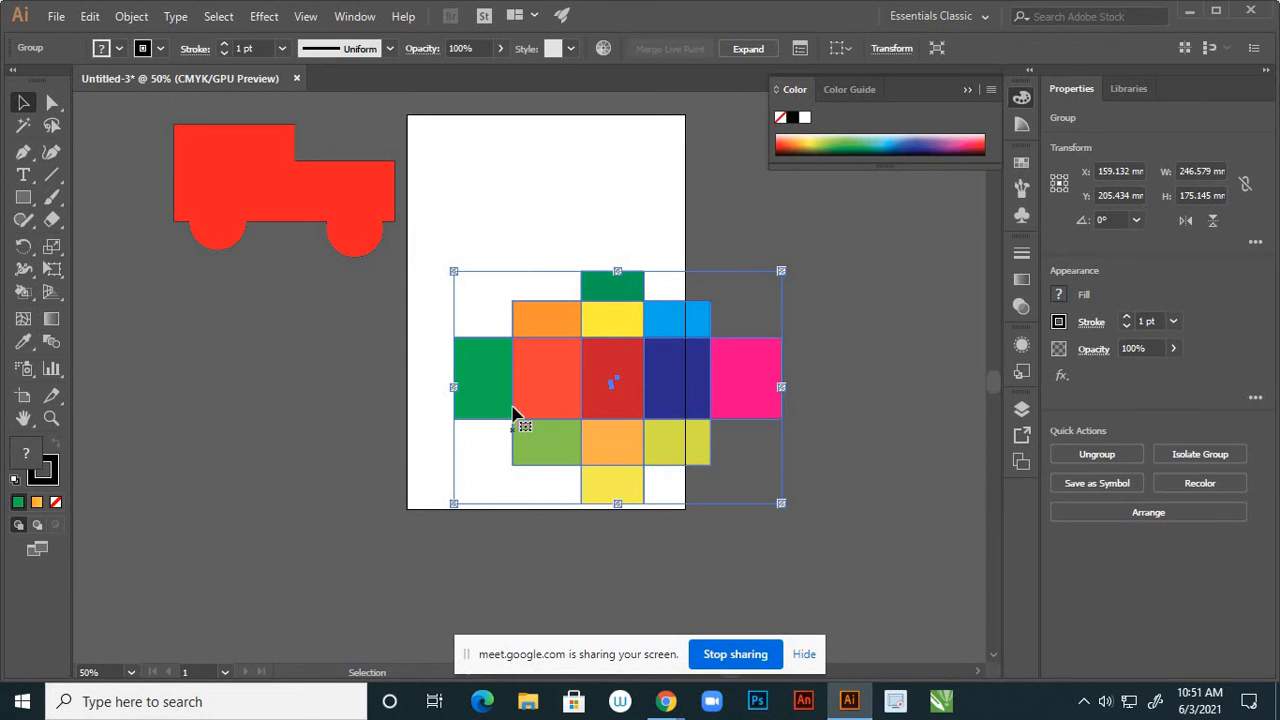
{"action": "left_click", "coordinate": [742, 467]}
{"action": "left_click", "coordinate": [619, 446]}
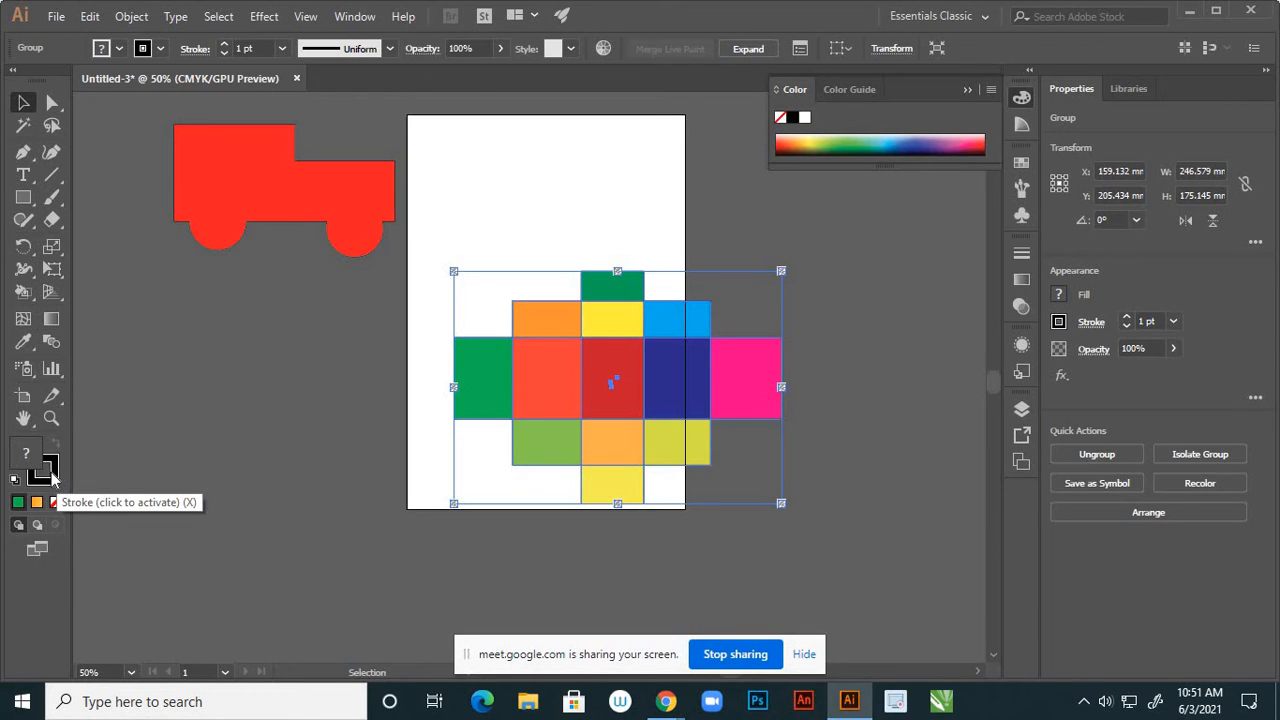
{"action": "left_click", "coordinate": [54, 476]}
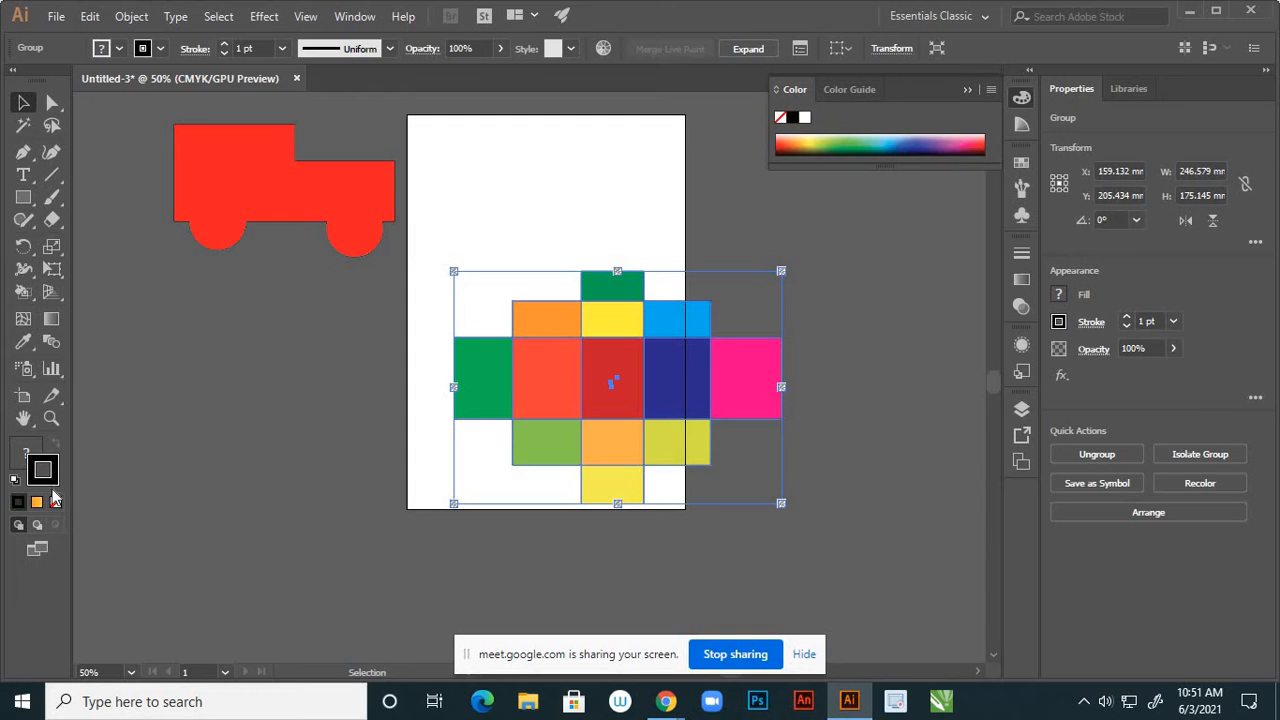
{"action": "left_click", "coordinate": [56, 503]}
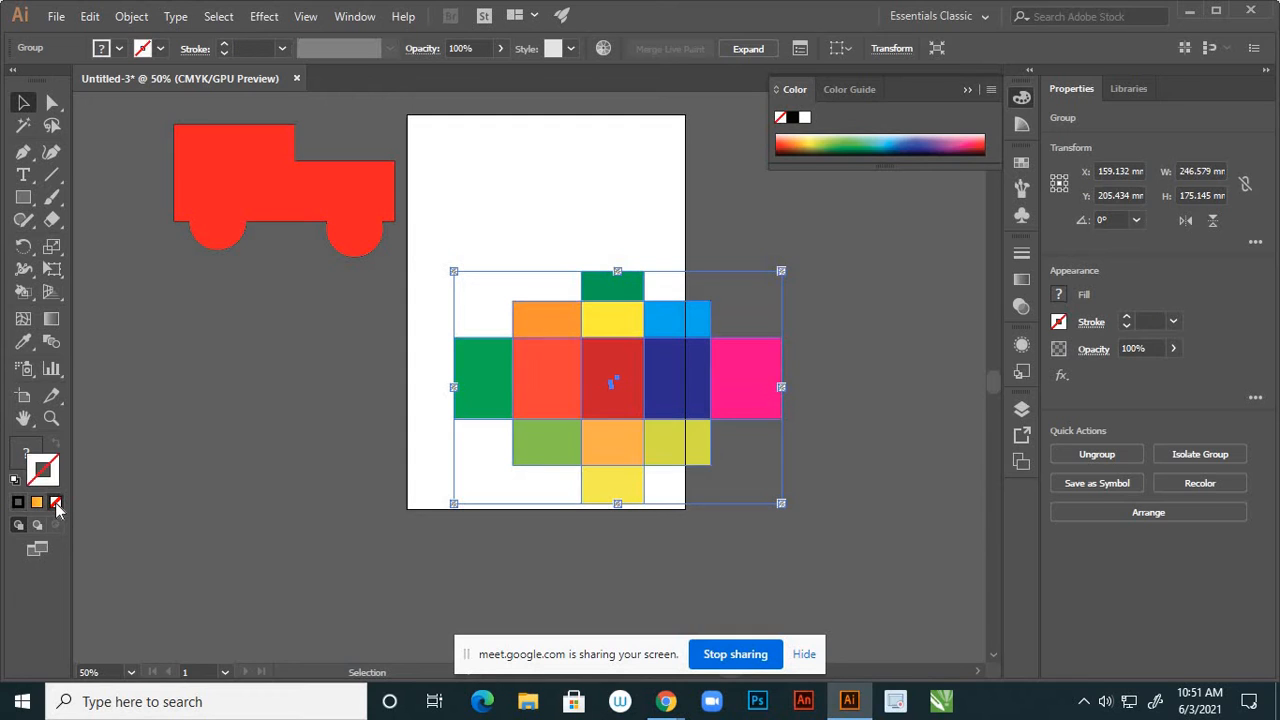
{"action": "left_click", "coordinate": [241, 439]}
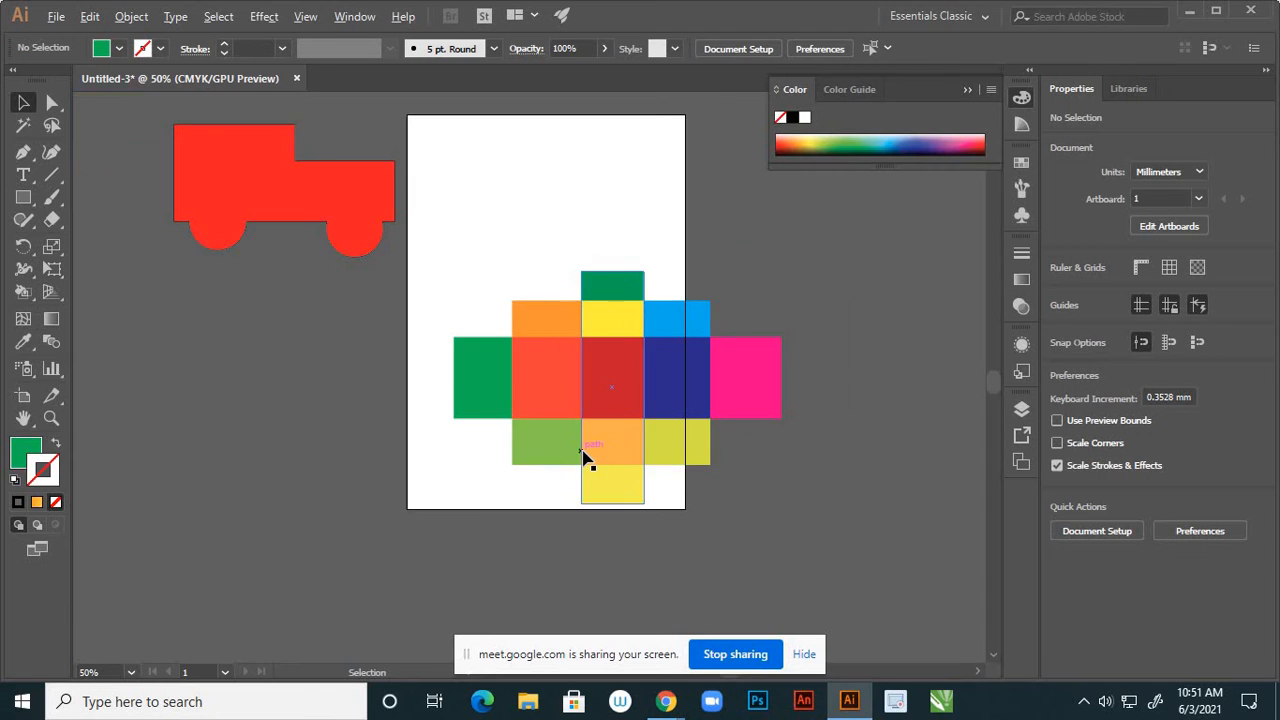
Move the Live Paint group left so it is centred horizontally on the artboard at X 105 mm
{"action": "scroll", "coordinate": [586, 457], "scroll_direction": "up", "scroll_amount": 3}
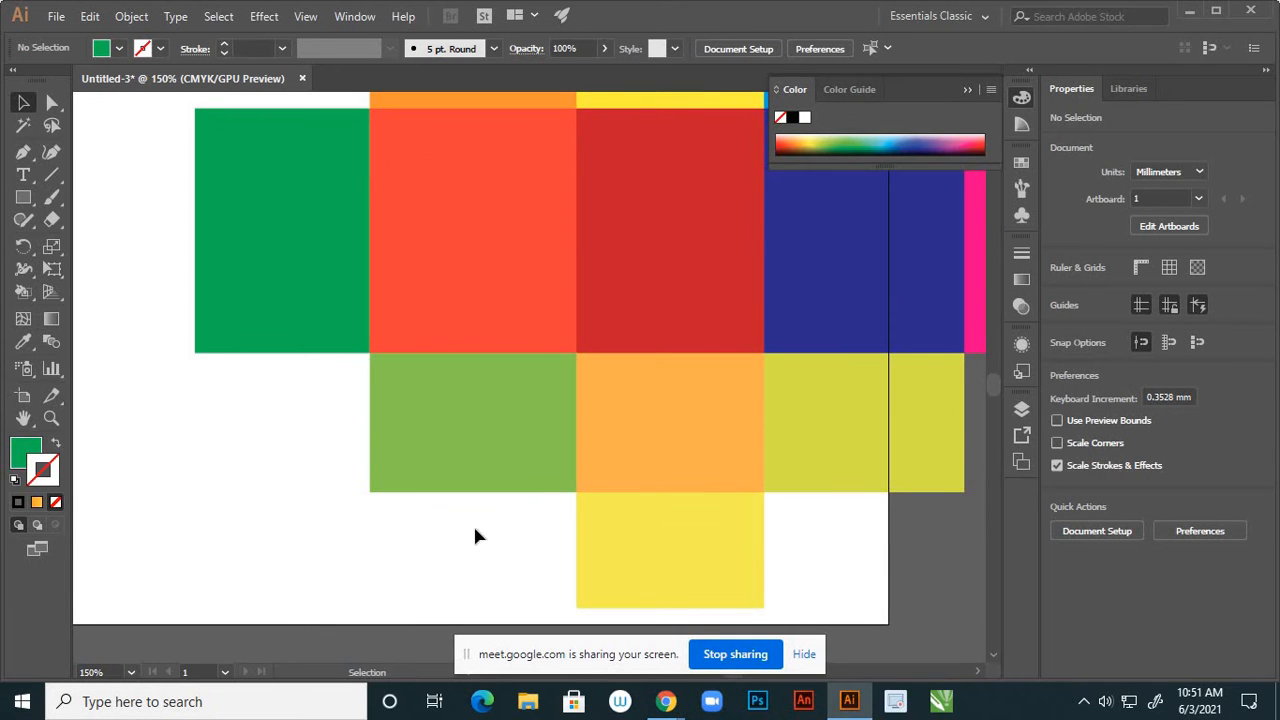
{"action": "scroll", "coordinate": [610, 478], "scroll_direction": "down", "scroll_amount": 2}
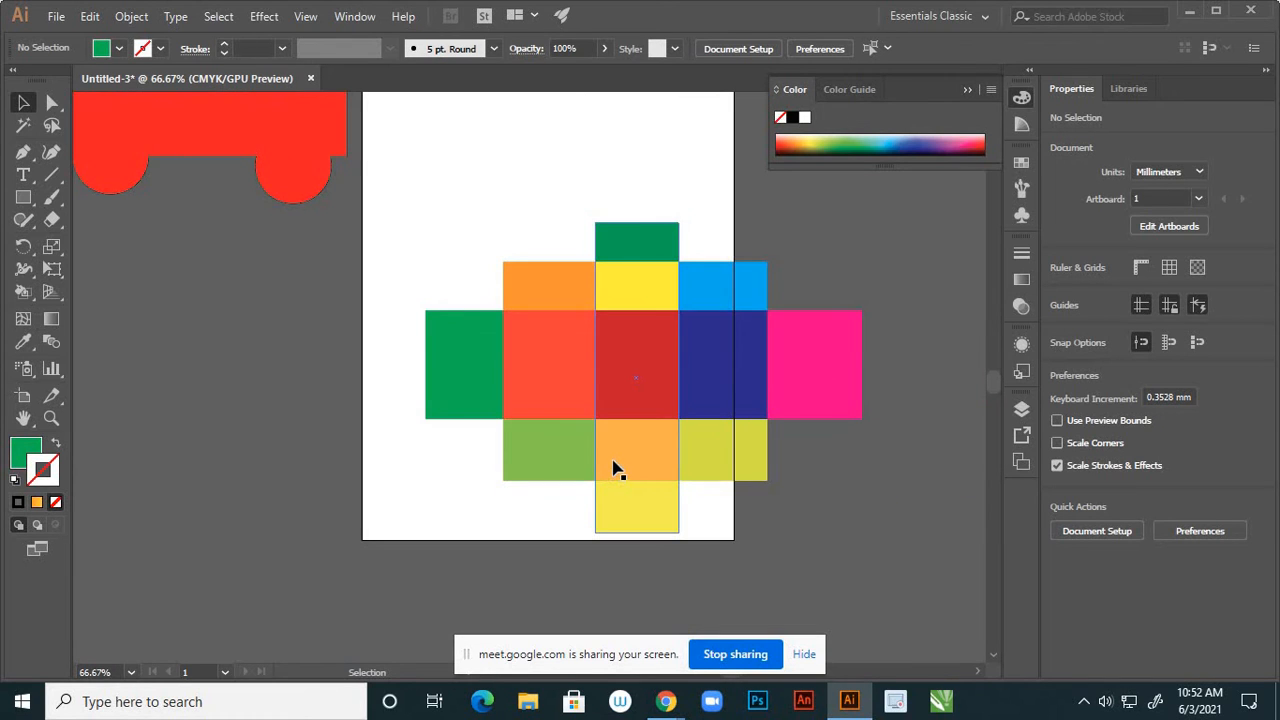
{"action": "scroll", "coordinate": [612, 470], "scroll_direction": "up", "scroll_amount": 1}
{"action": "scroll", "coordinate": [512, 446], "scroll_direction": "down", "scroll_amount": 1}
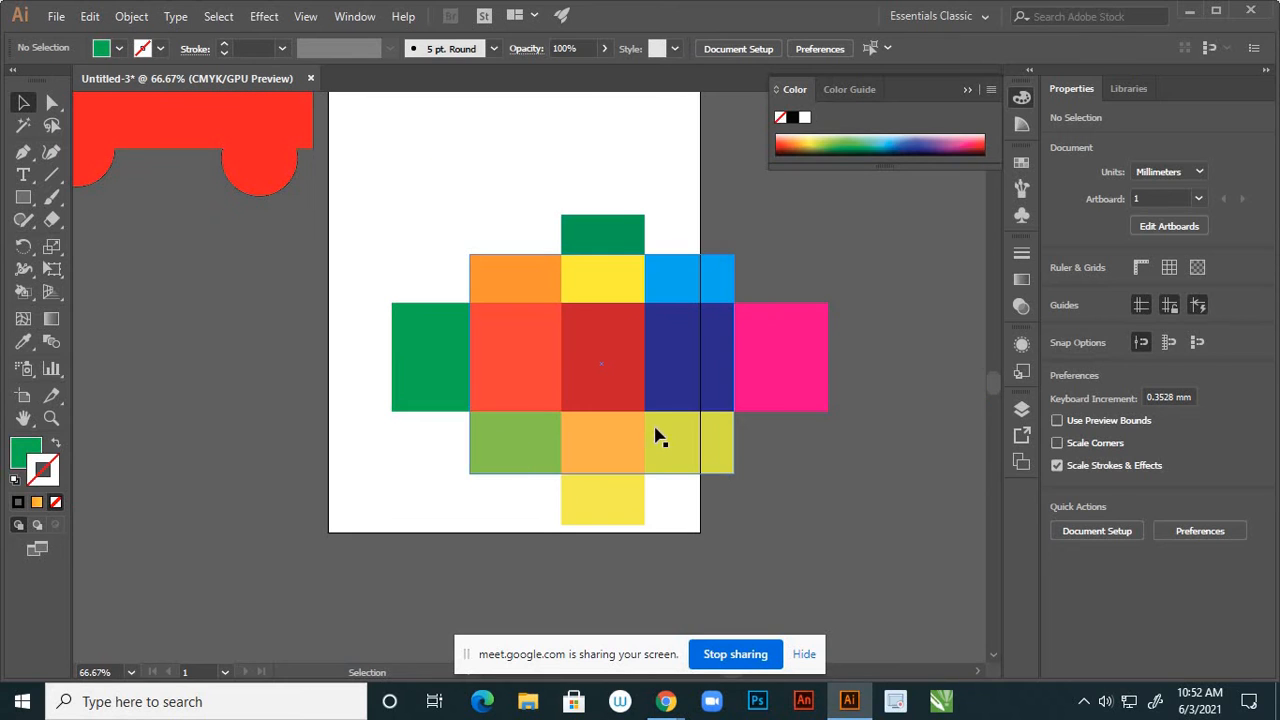
{"action": "left_click", "coordinate": [613, 355]}
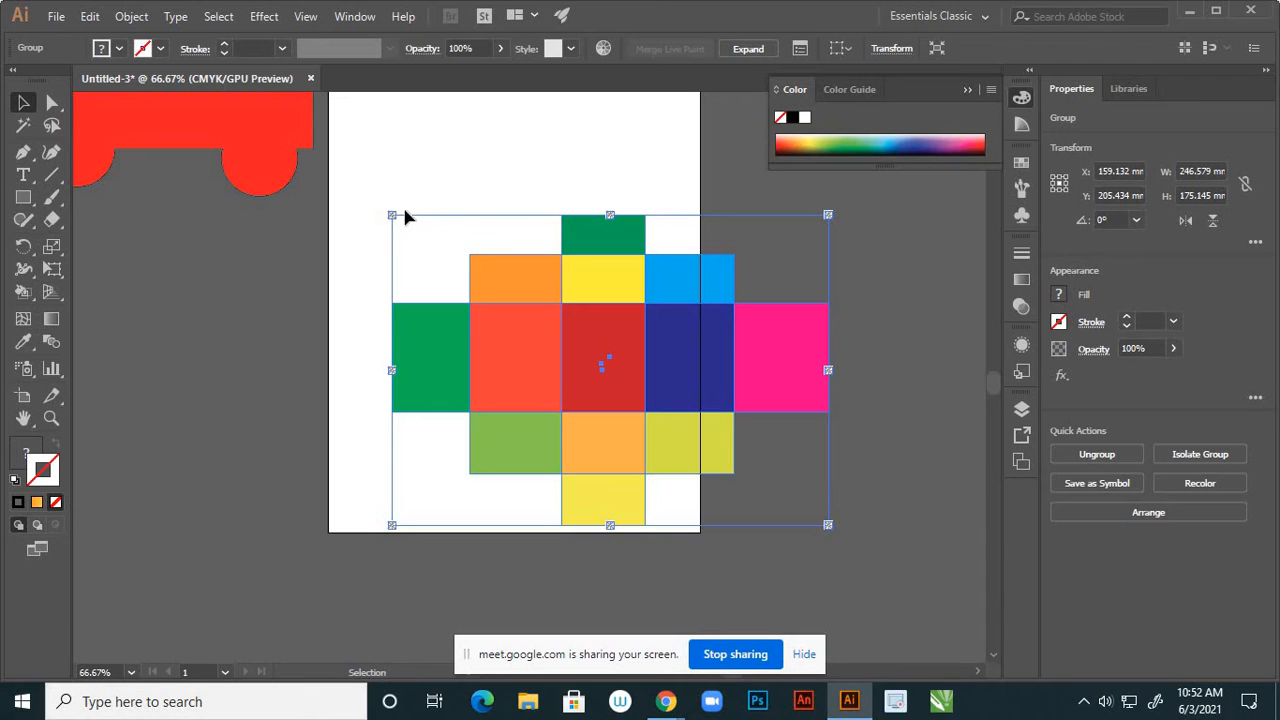
{"action": "left_click", "coordinate": [871, 396]}
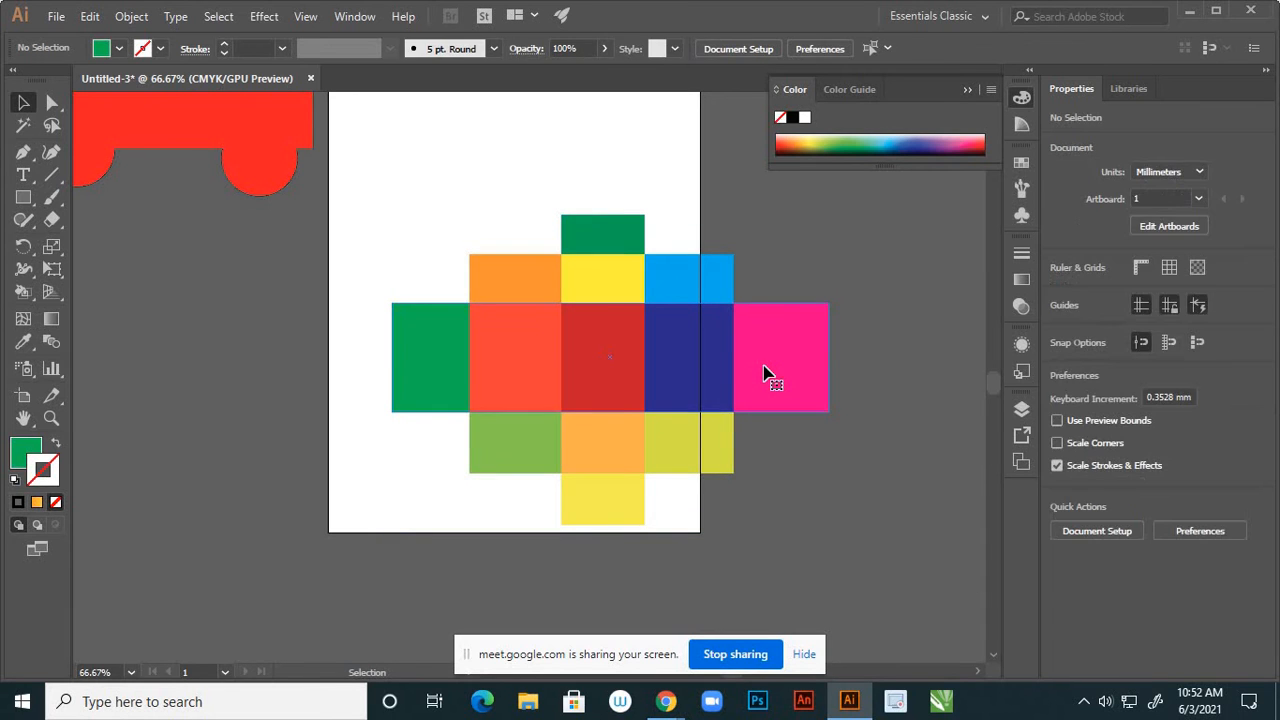
{"action": "left_click", "coordinate": [706, 366]}
{"action": "left_click_drag", "start_coordinate": [706, 366], "coordinate": [610, 361]}
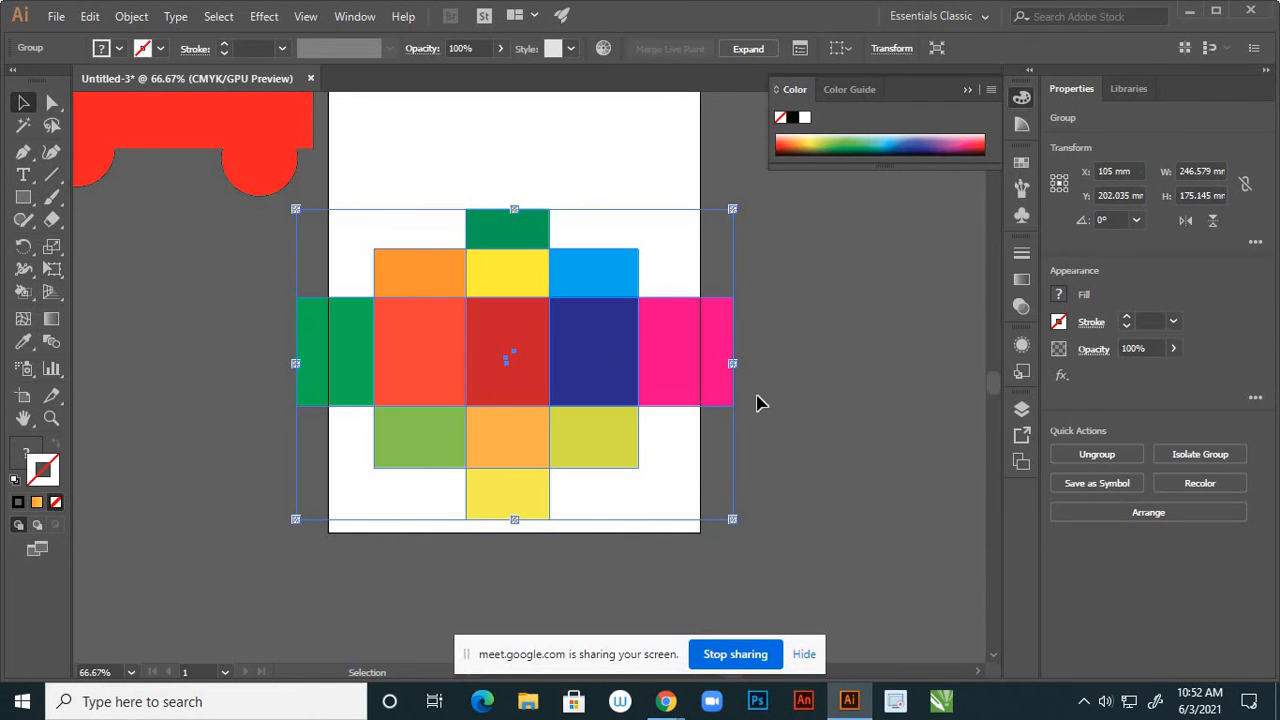
{"action": "left_click", "coordinate": [825, 404]}
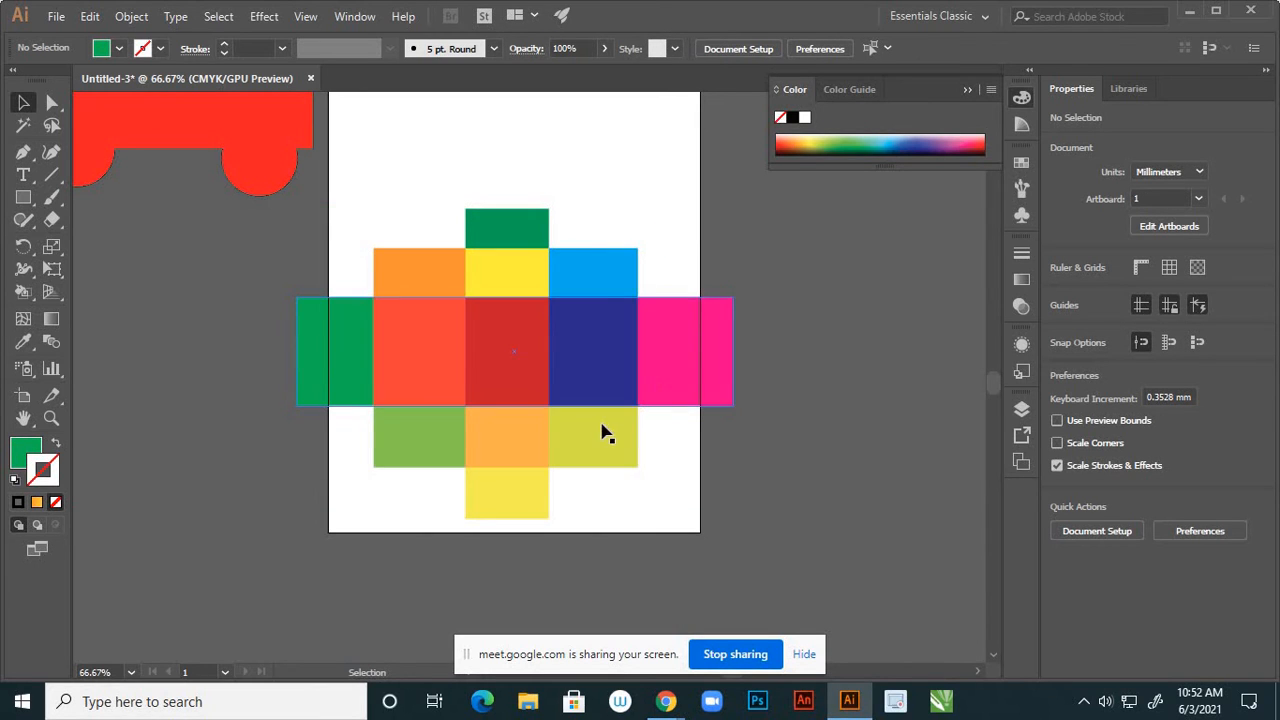
Expand the Live Paint group's object and fill into regular artwork
{"action": "left_click", "coordinate": [714, 388]}
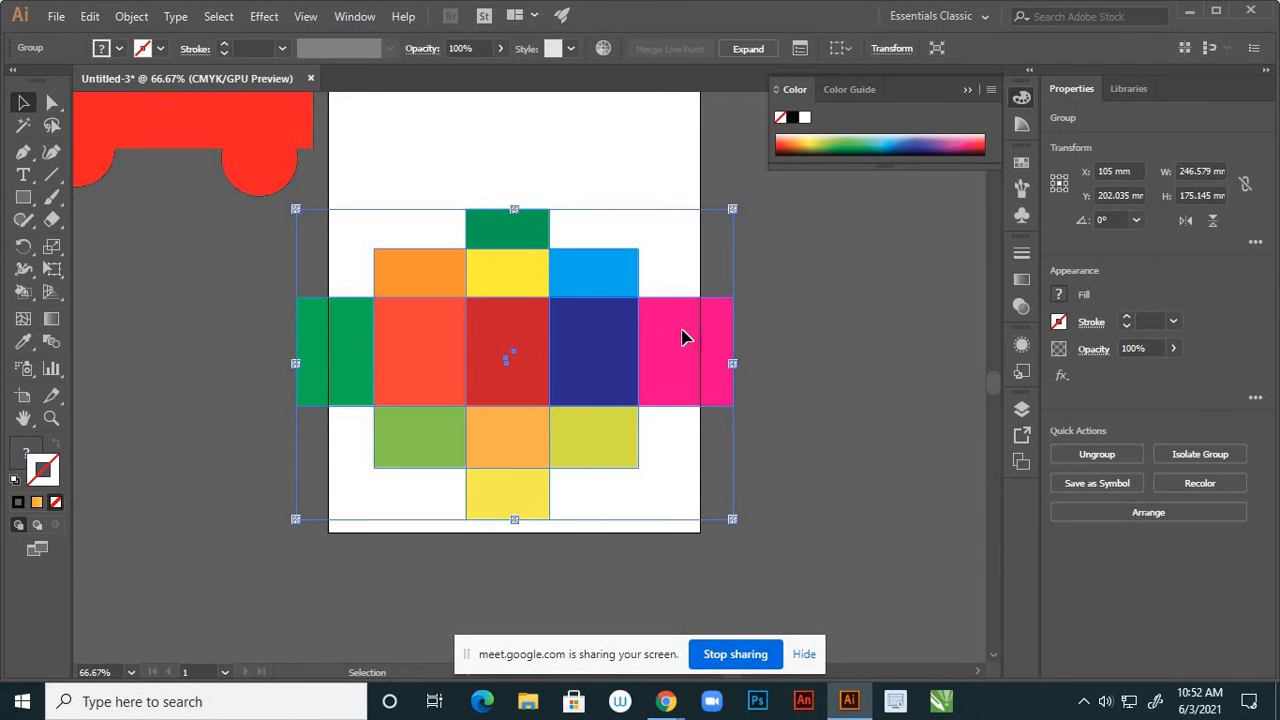
{"action": "left_click", "coordinate": [831, 347]}
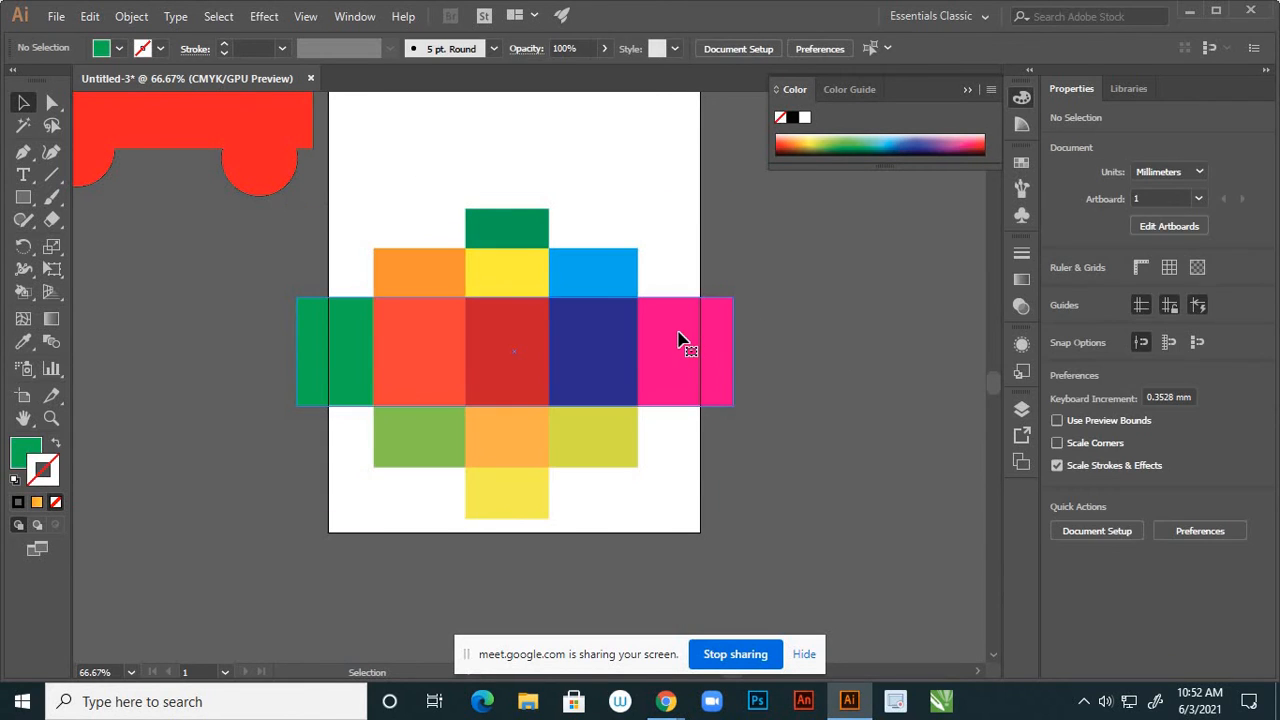
{"action": "left_click", "coordinate": [680, 340]}
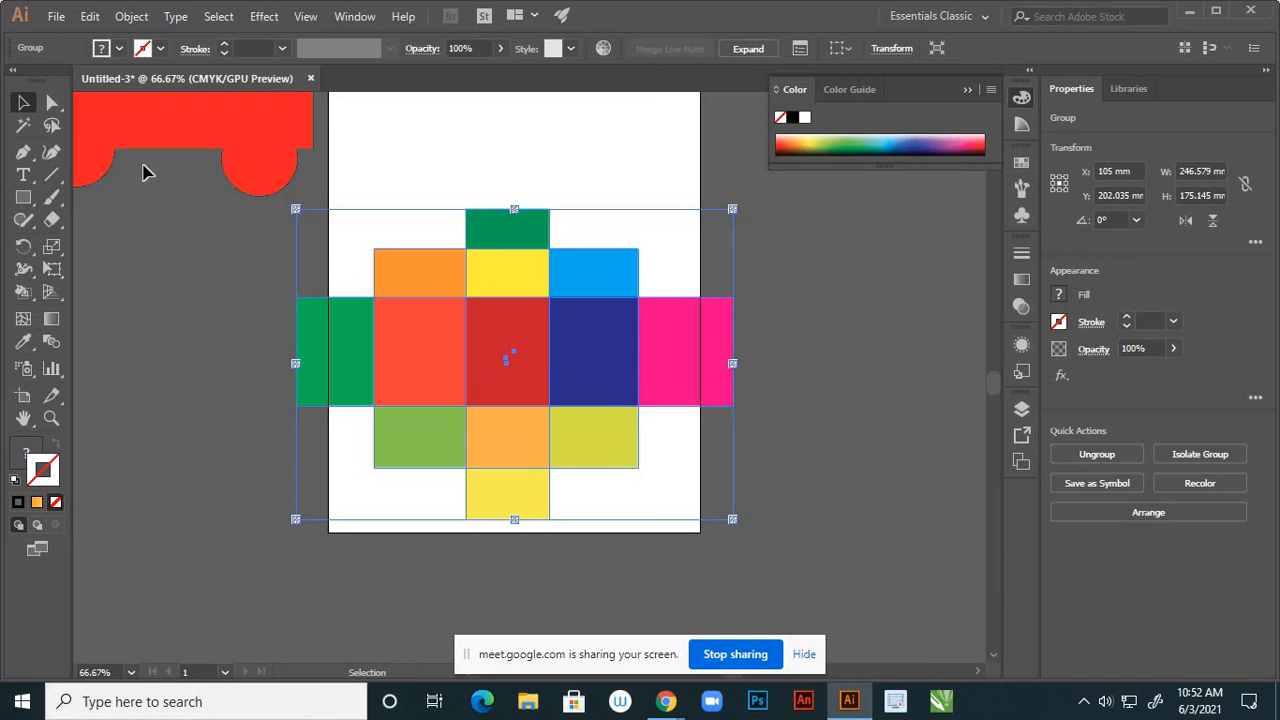
{"action": "left_click", "coordinate": [131, 17]}
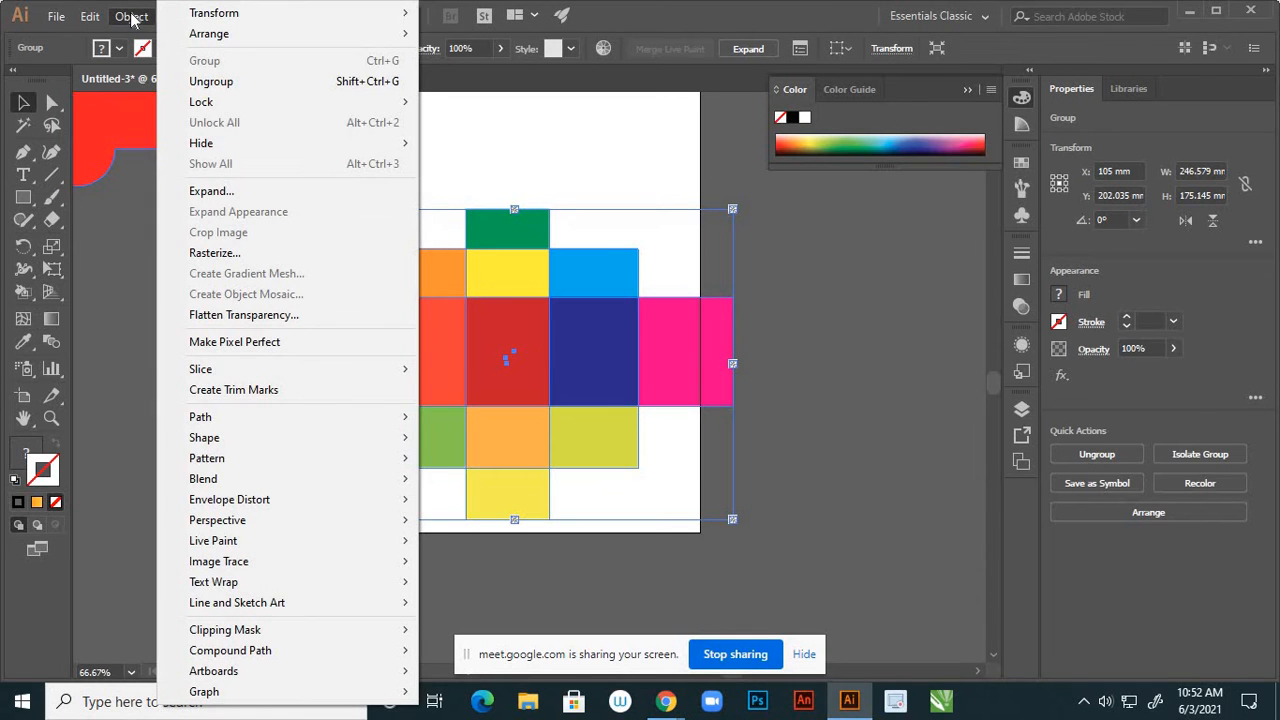
{"action": "left_click", "coordinate": [196, 194]}
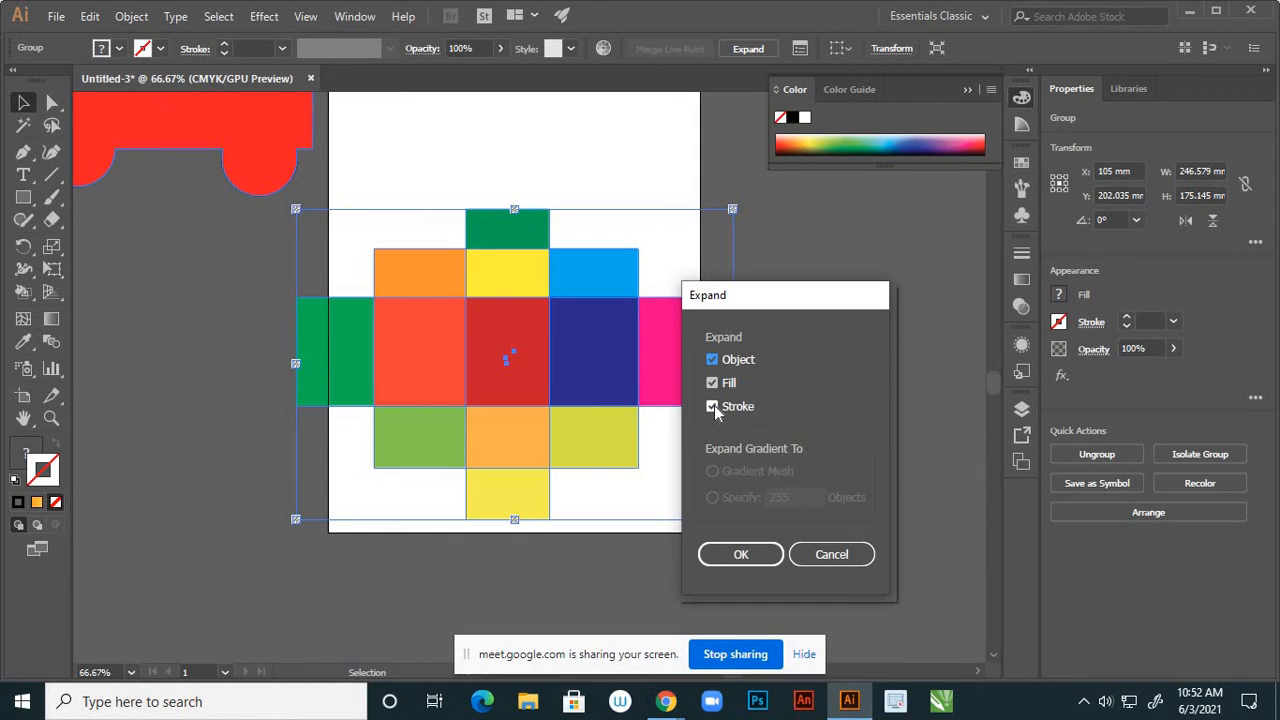
{"action": "left_click", "coordinate": [714, 405]}
{"action": "left_click", "coordinate": [740, 556]}
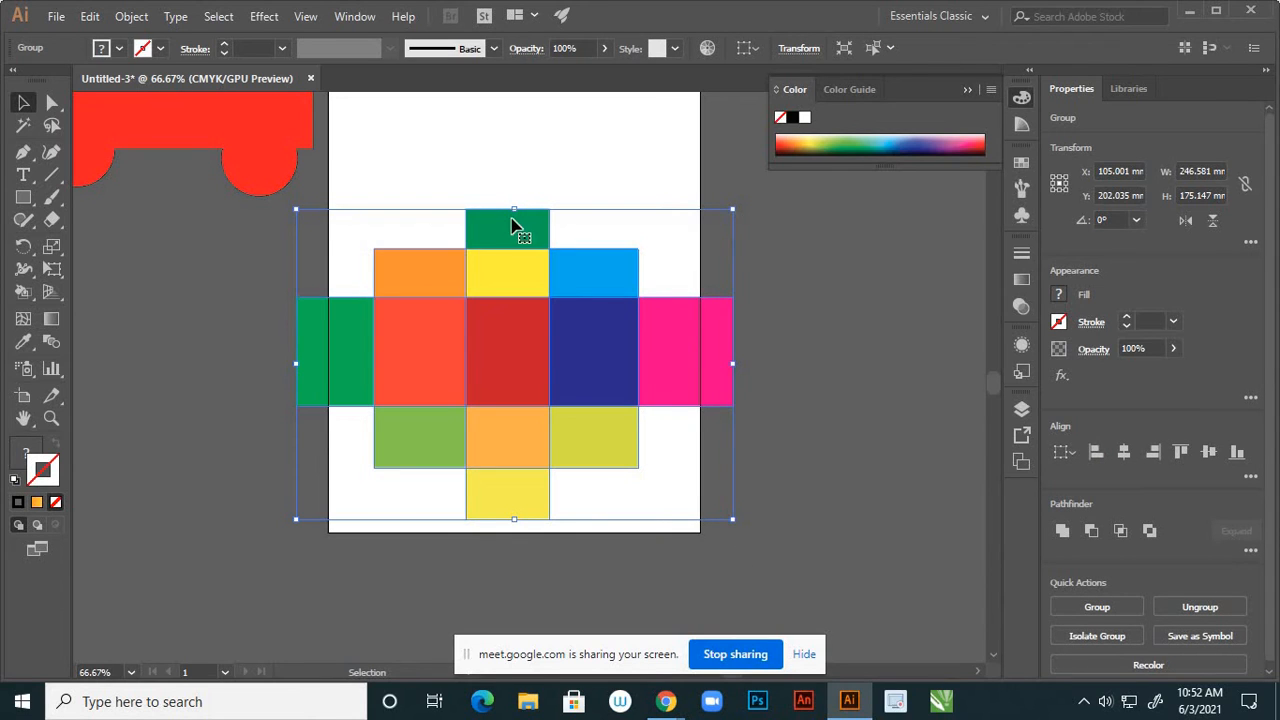
{"action": "left_click", "coordinate": [224, 493]}
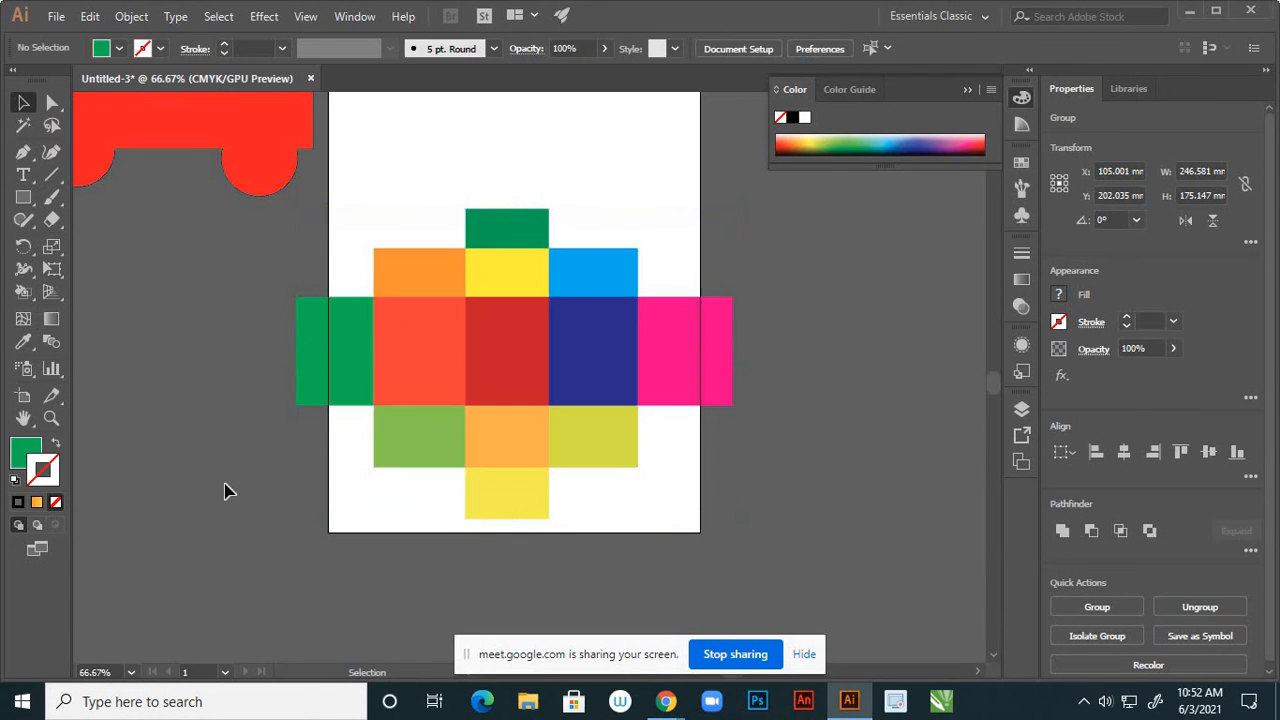
Move the expanded group slightly up and to the left, to about X 98 mm, Y 195 mm
{"action": "left_click", "coordinate": [670, 356]}
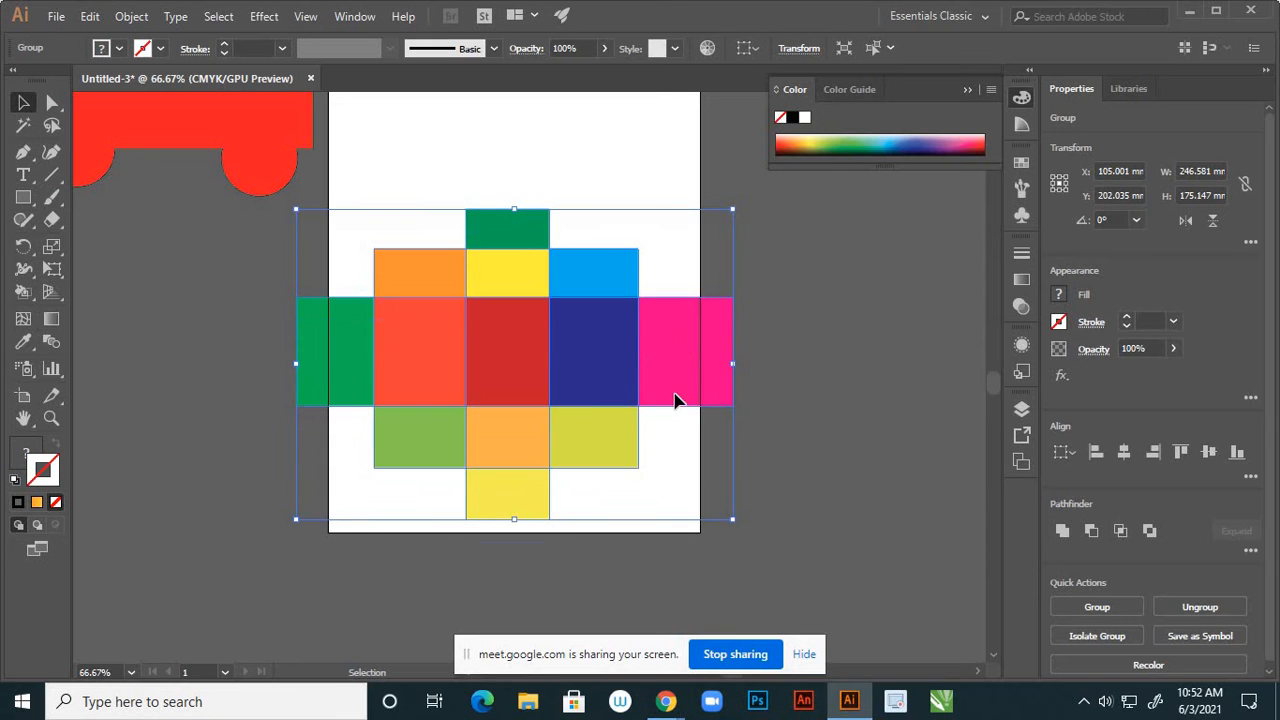
{"action": "left_click_drag", "start_coordinate": [674, 399], "coordinate": [648, 326]}
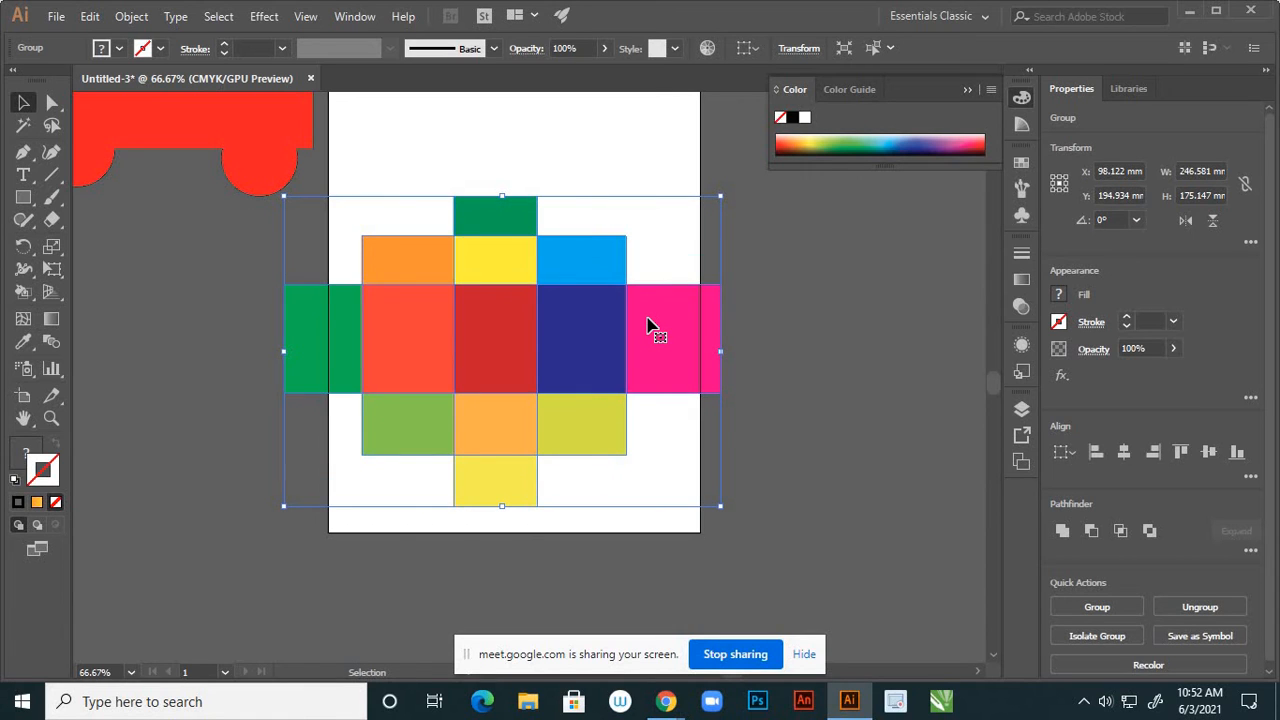
{"action": "left_click", "coordinate": [783, 349]}
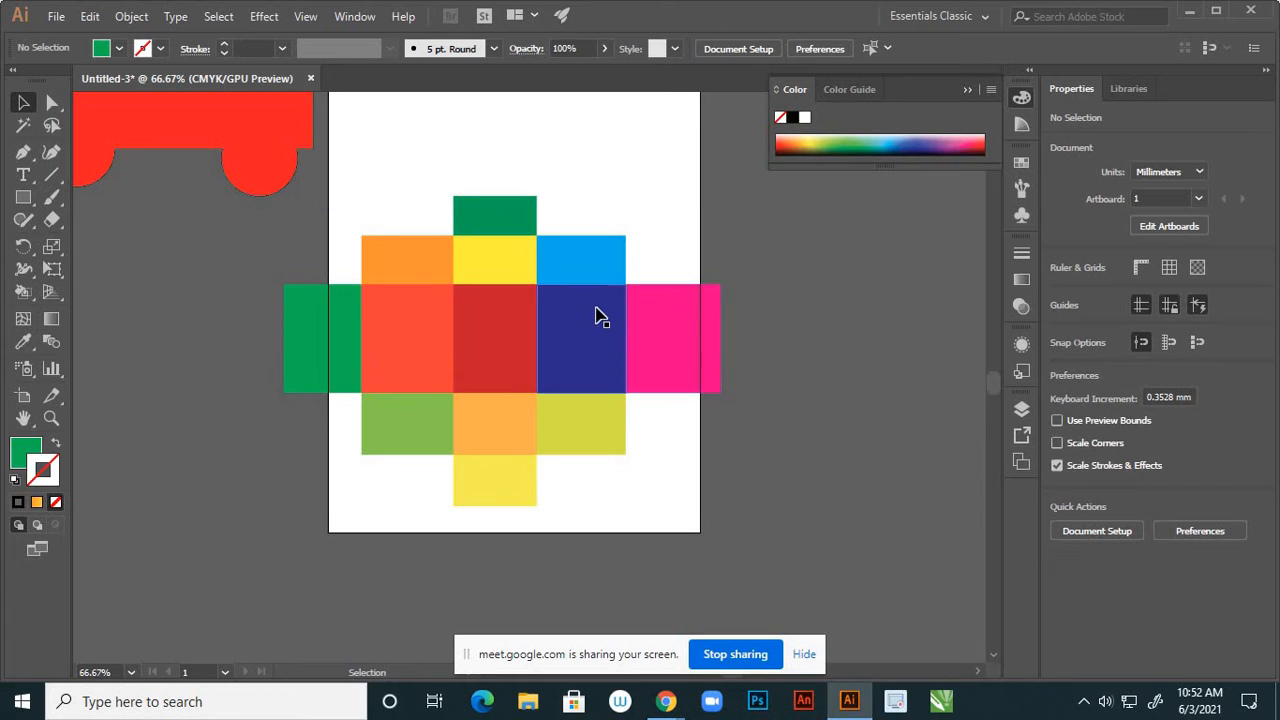
Select the expanded group and reveal its contents under Layer 1 in the layer list
{"action": "left_click", "coordinate": [597, 316]}
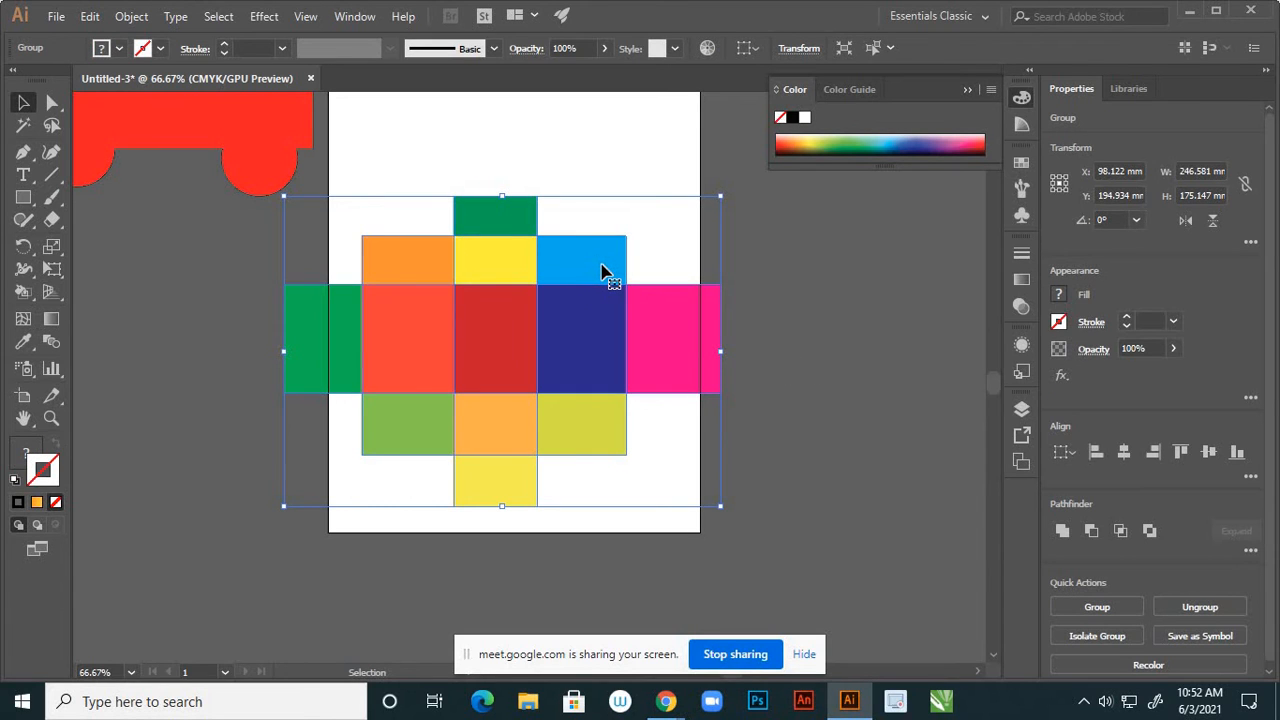
{"action": "left_click", "coordinate": [1021, 410]}
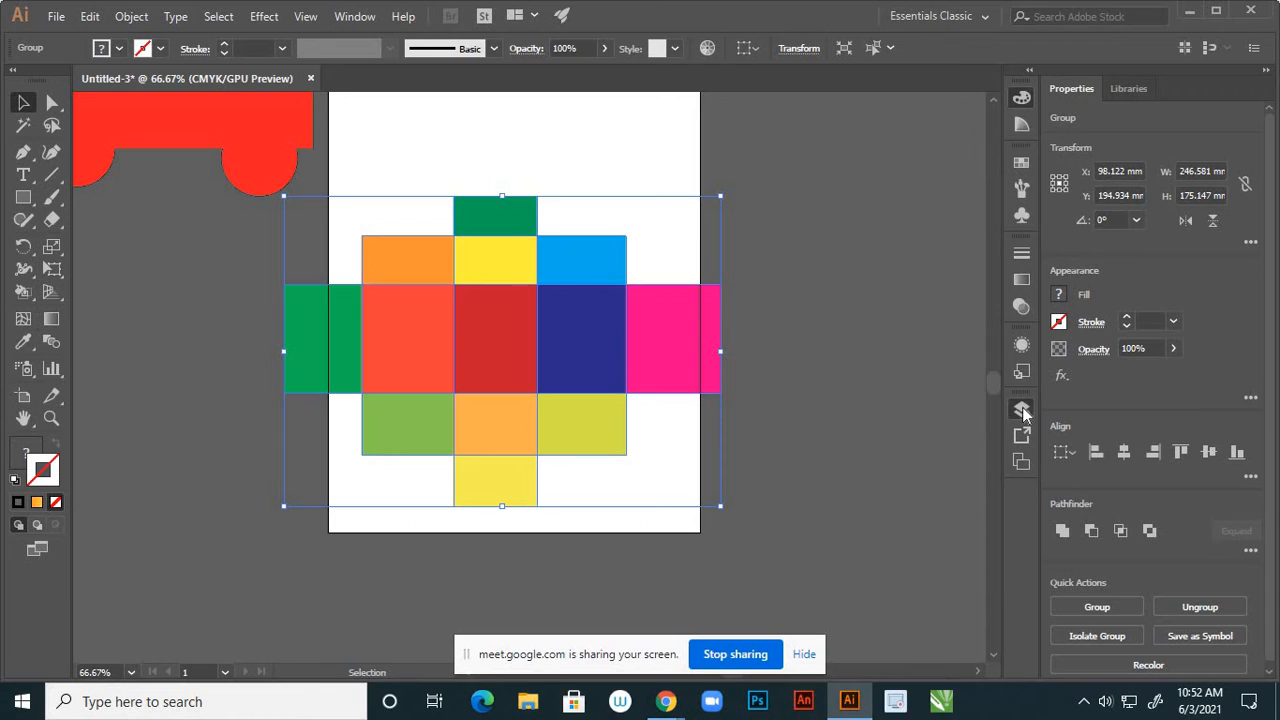
{"action": "left_click", "coordinate": [835, 432]}
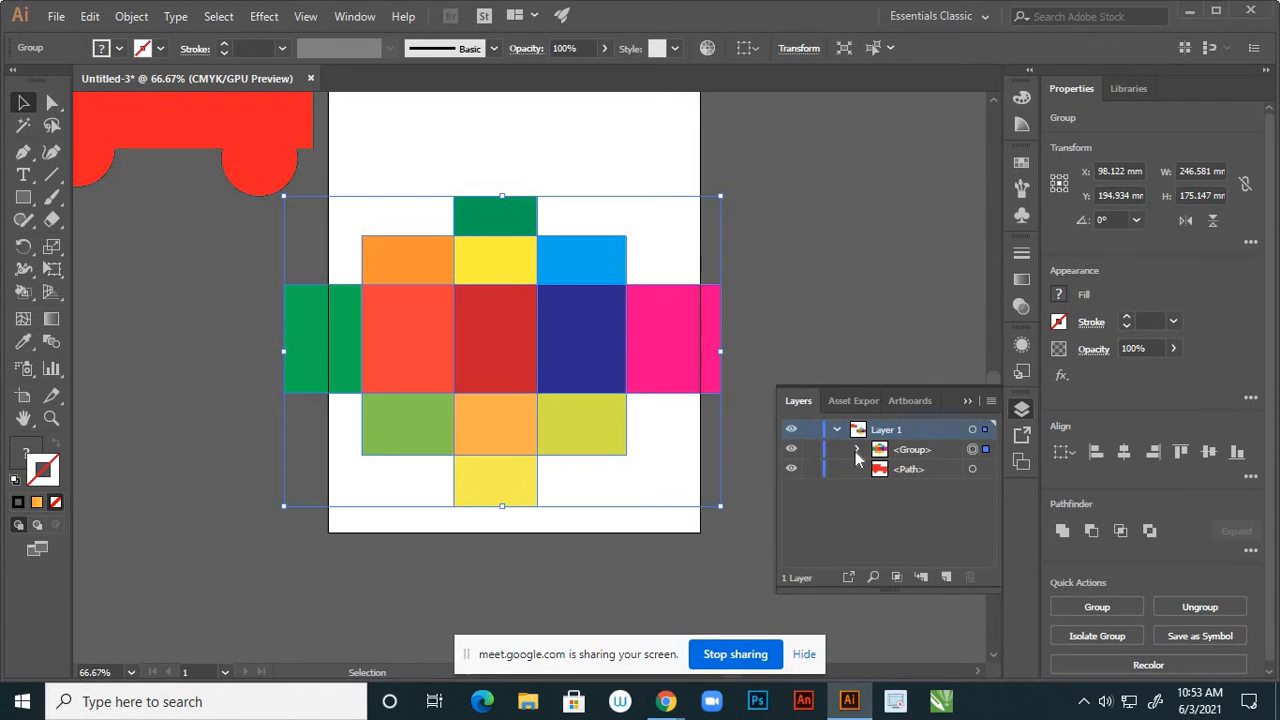
{"action": "left_click", "coordinate": [857, 451]}
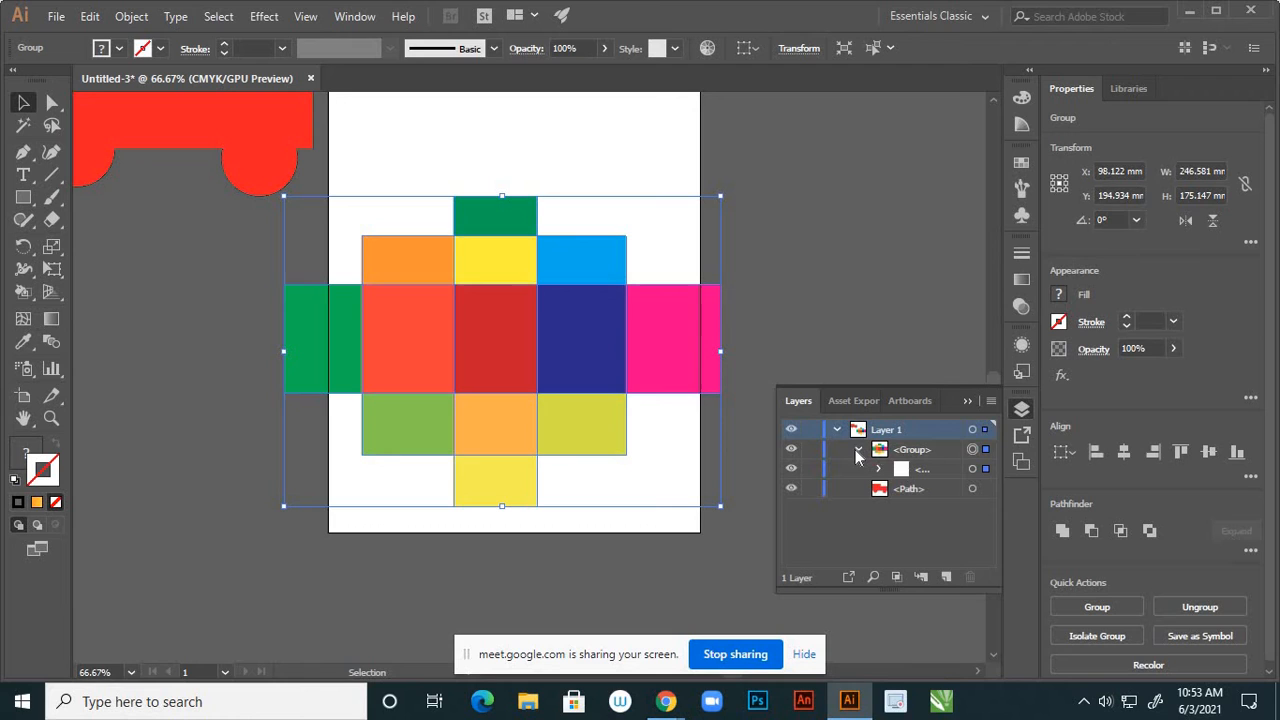
Examine the nested groups and paths of the expanded artwork in the layer list, collapse Layer 1 and close the list
{"action": "left_click", "coordinate": [791, 468]}
{"action": "left_click", "coordinate": [791, 468]}
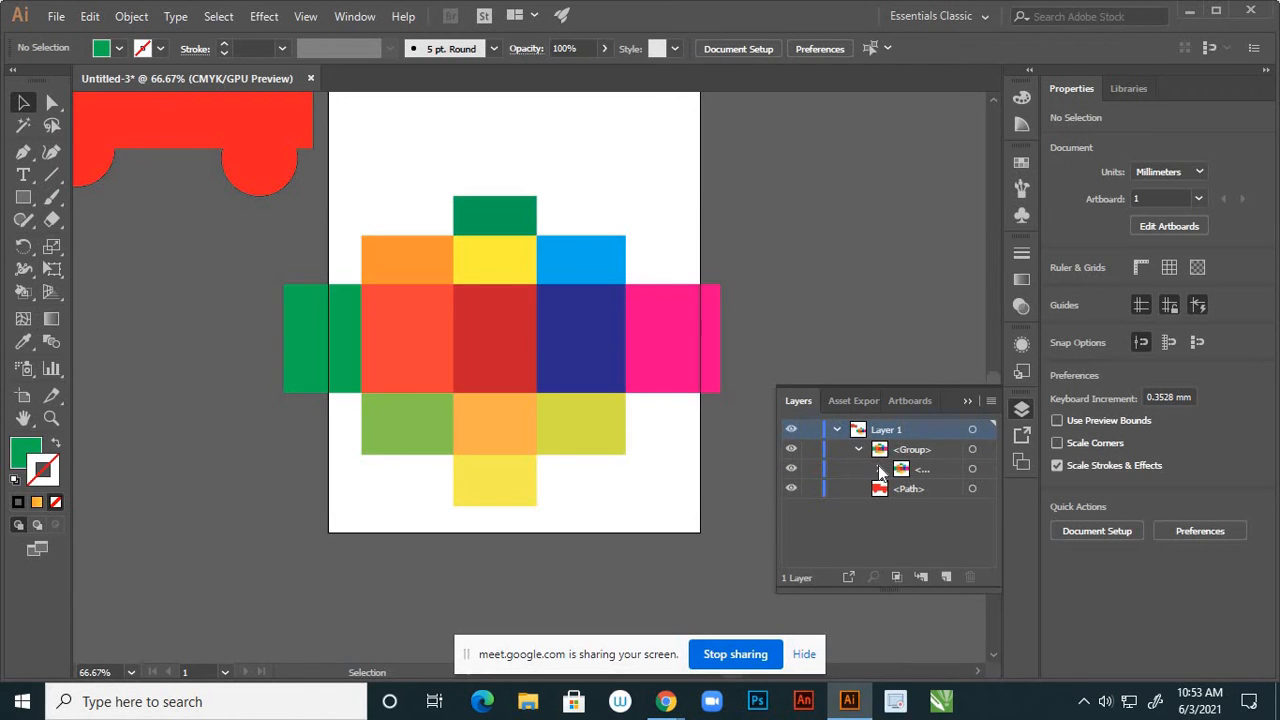
{"action": "left_click", "coordinate": [879, 469]}
{"action": "left_click", "coordinate": [901, 489]}
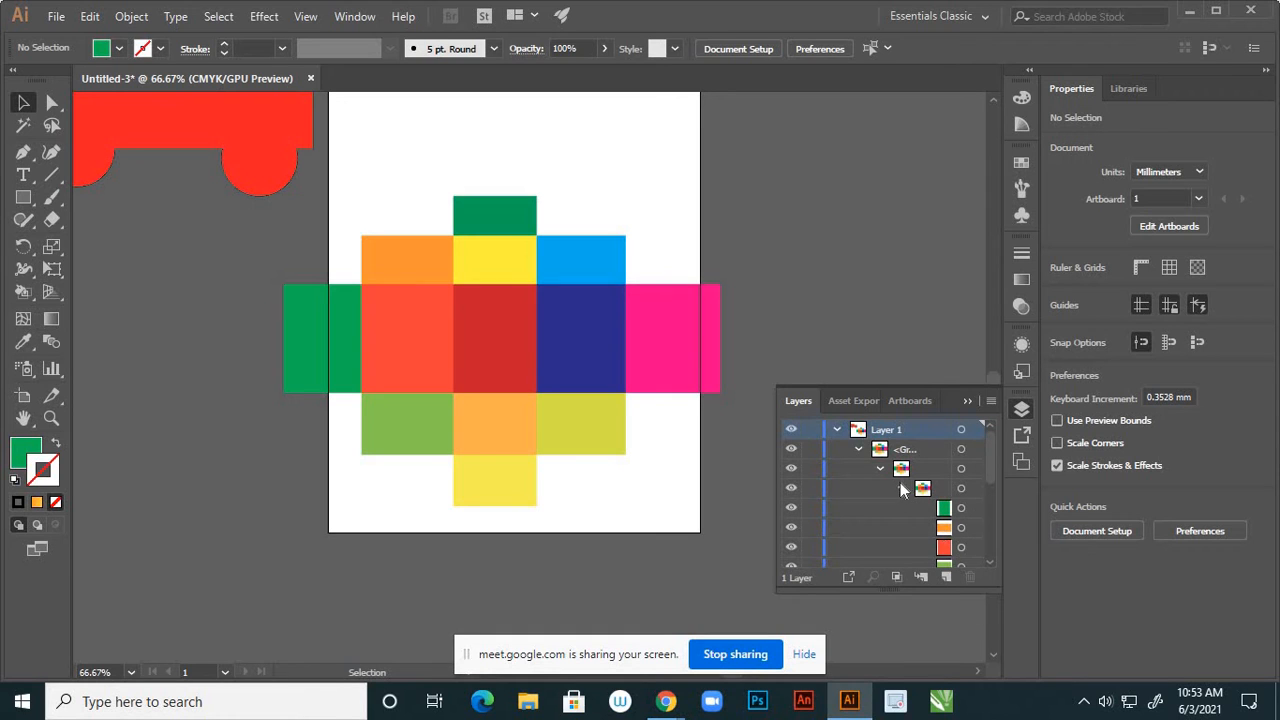
{"action": "left_click", "coordinate": [901, 489]}
{"action": "left_click", "coordinate": [879, 469]}
{"action": "left_click", "coordinate": [858, 449]}
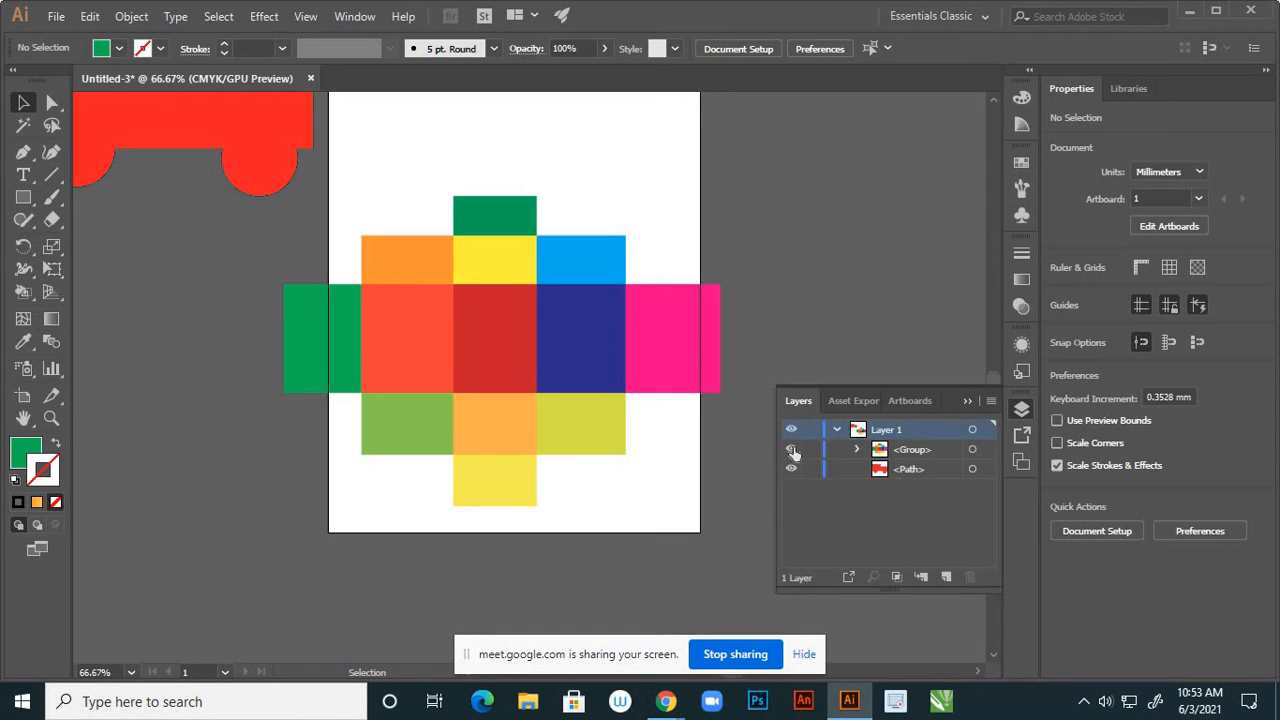
{"action": "left_click", "coordinate": [838, 429]}
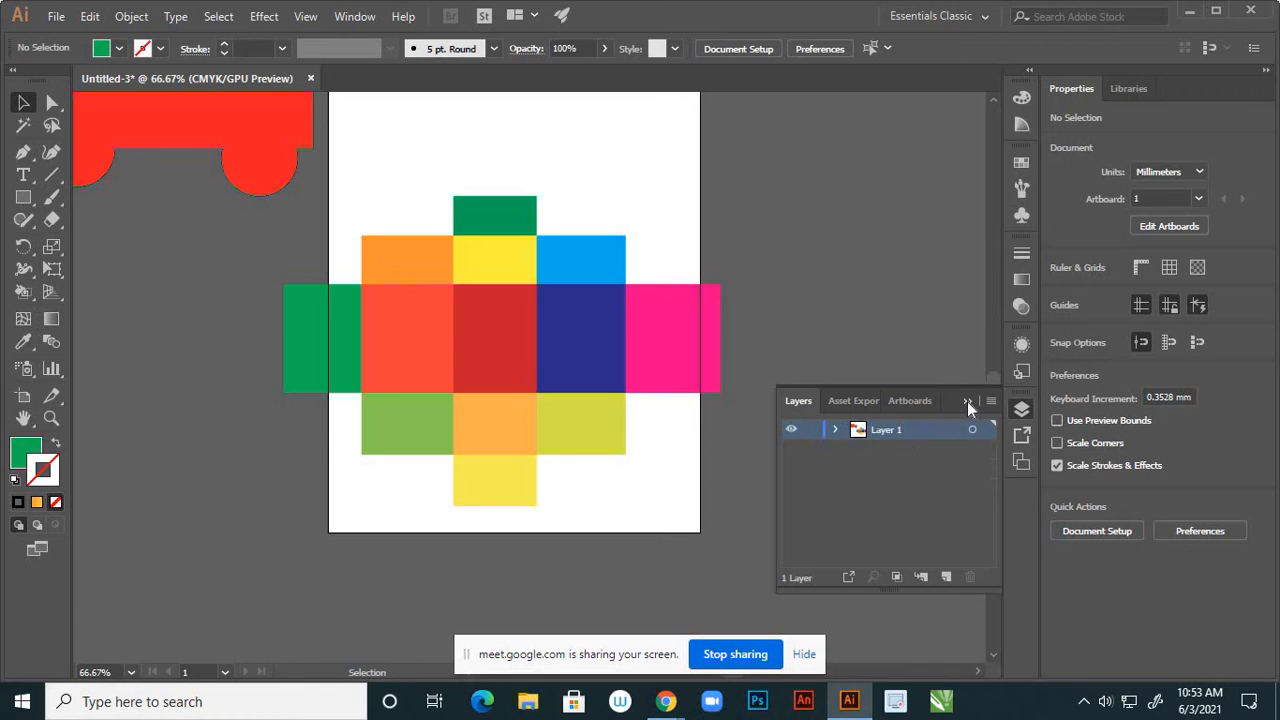
{"action": "left_click", "coordinate": [967, 401]}
Ungroup the outermost level of the expanded colour grid and check whether its cells can be selected individually
{"action": "left_click", "coordinate": [594, 341]}
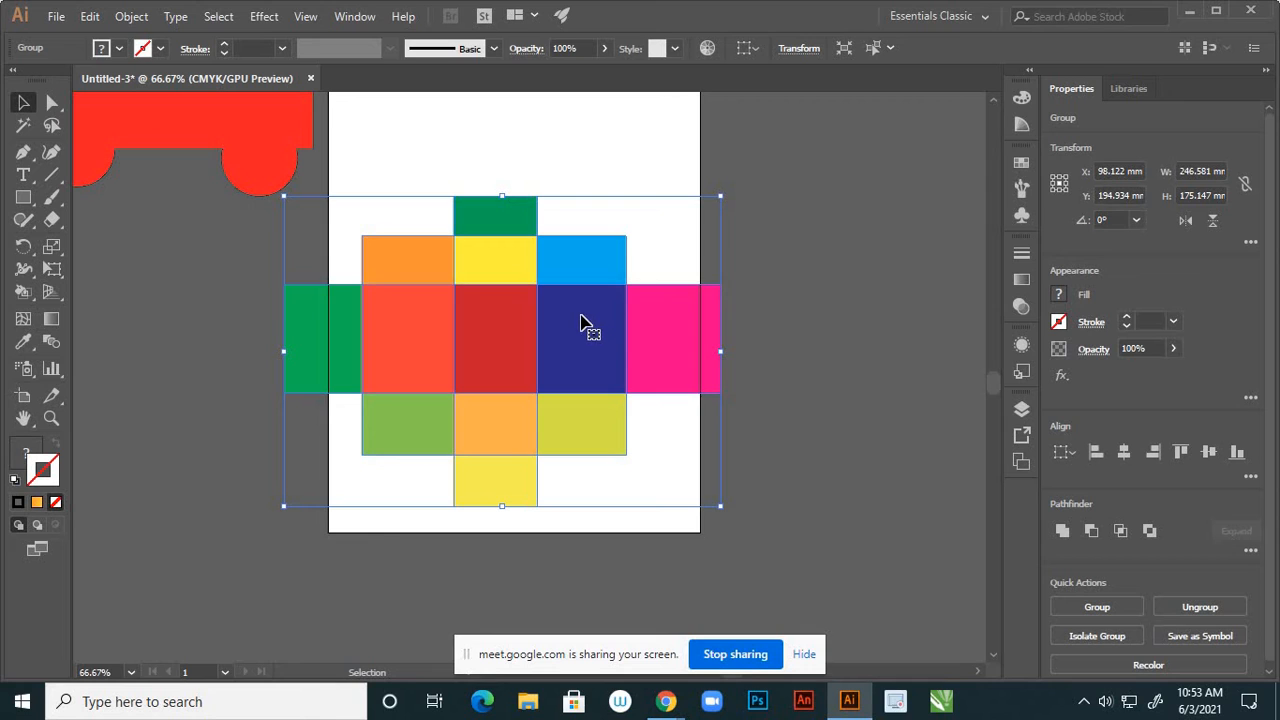
{"action": "right_click", "coordinate": [582, 318]}
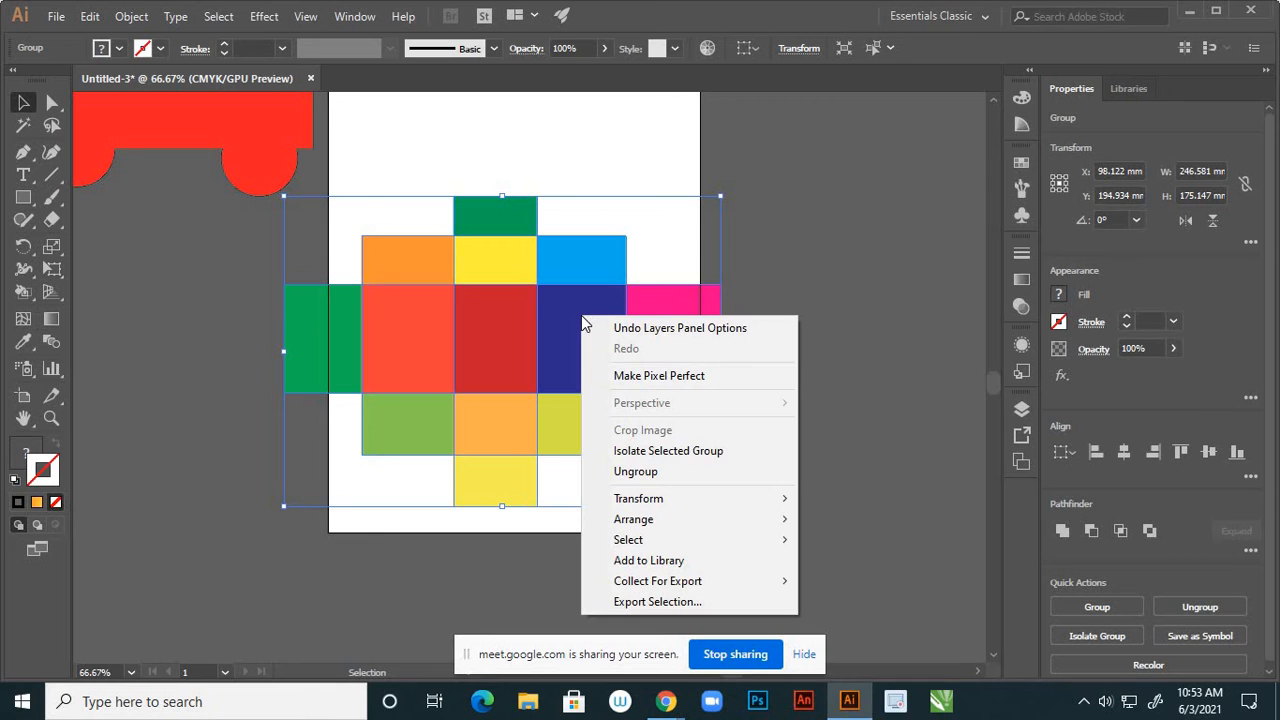
{"action": "left_click", "coordinate": [636, 471]}
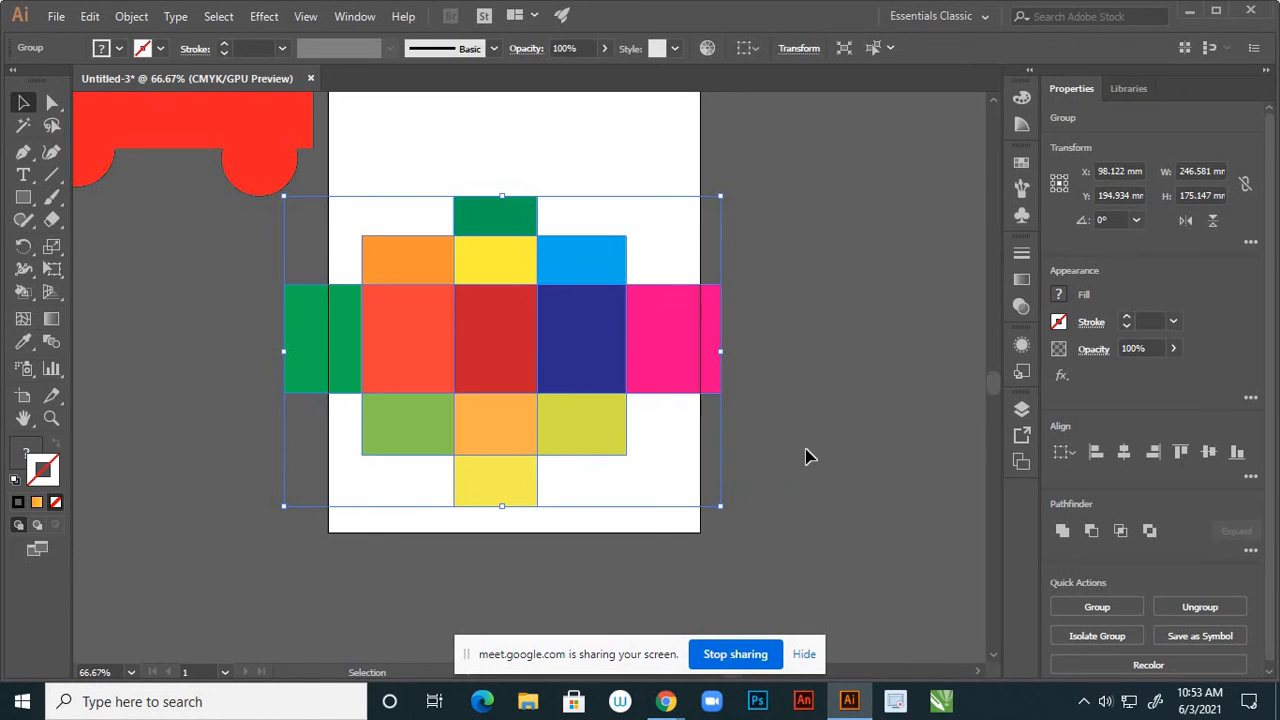
{"action": "left_click", "coordinate": [807, 451]}
{"action": "left_click", "coordinate": [688, 340]}
{"action": "left_click", "coordinate": [262, 358]}
{"action": "left_click", "coordinate": [340, 352]}
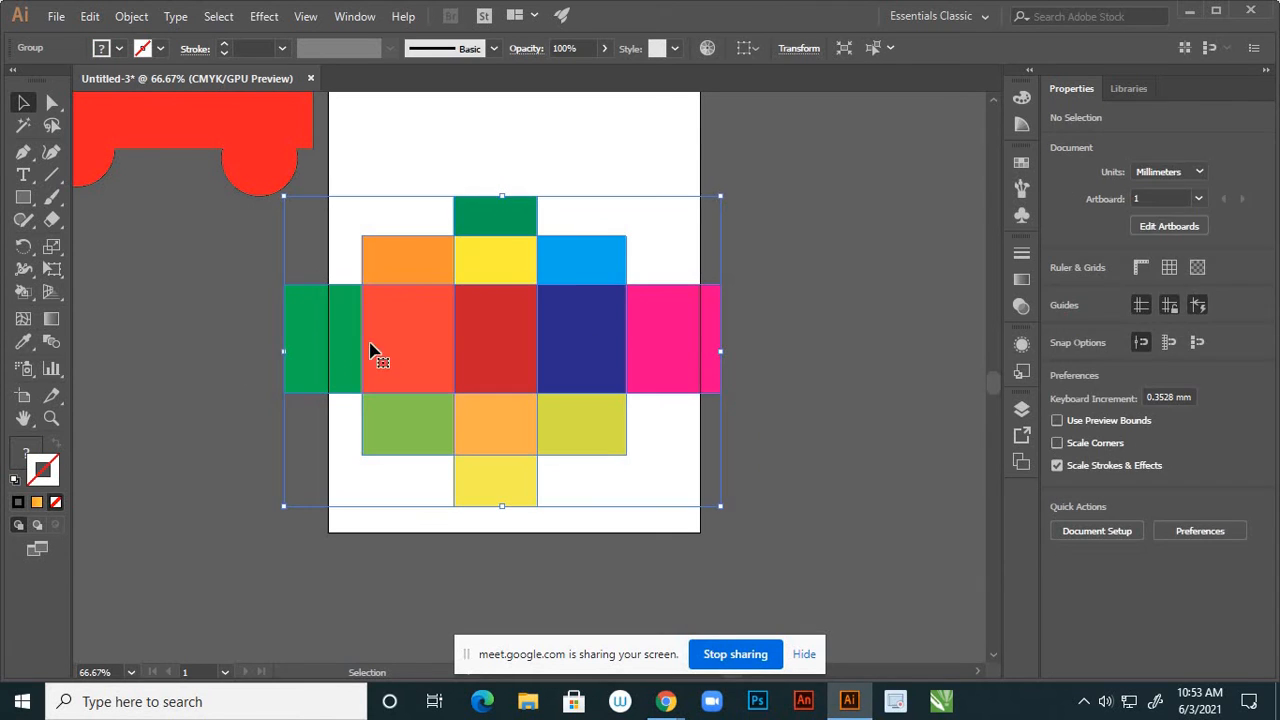
Ungroup the colour grid's two remaining nested levels to separate all its cells
{"action": "right_click", "coordinate": [513, 323]}
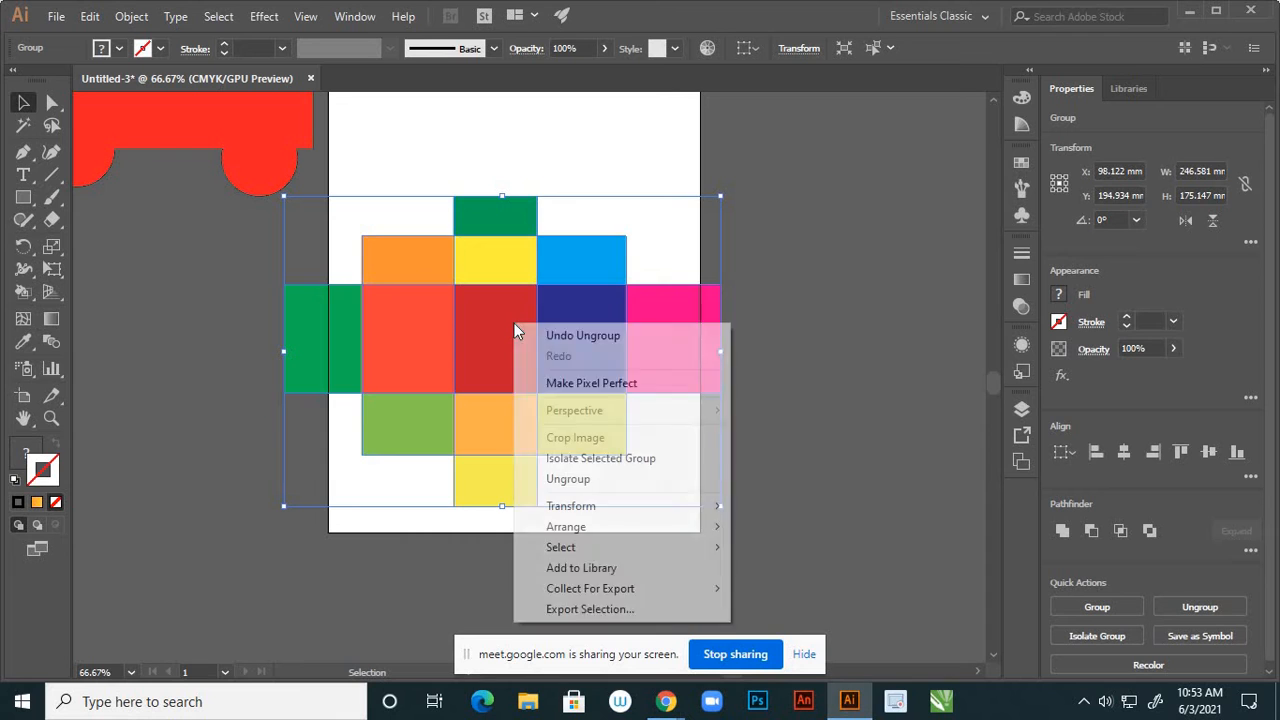
{"action": "left_click", "coordinate": [568, 479]}
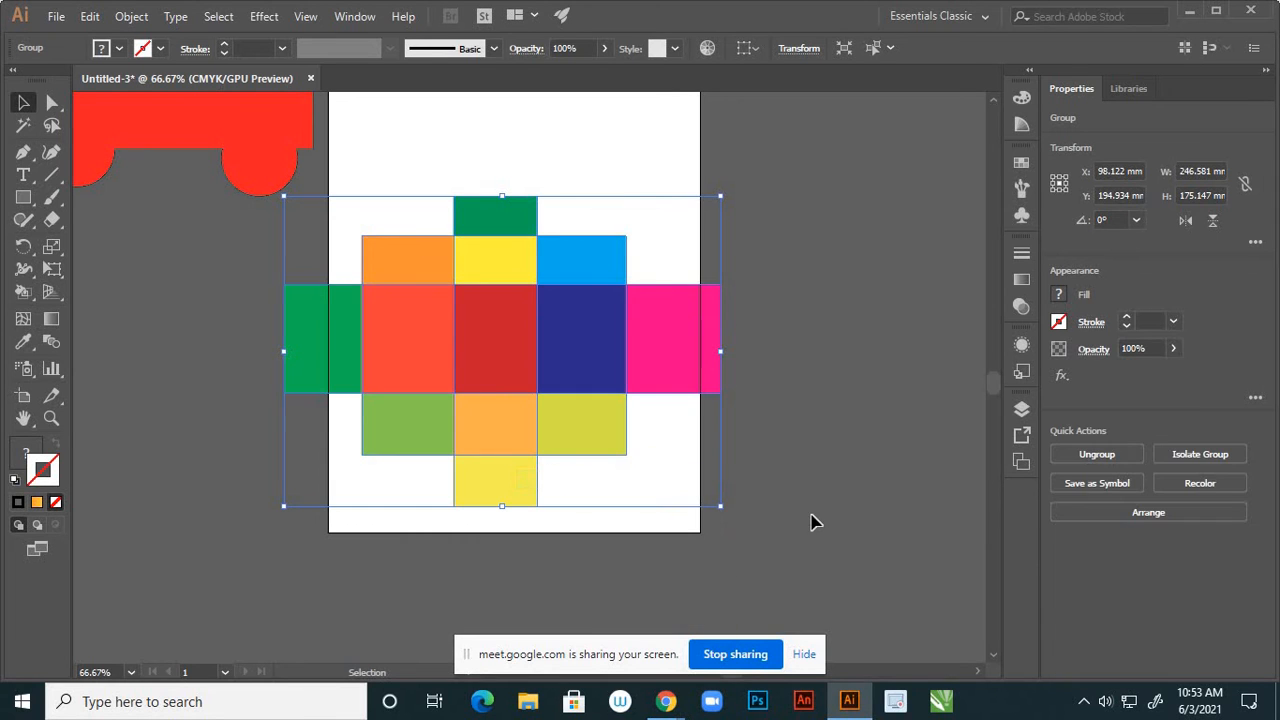
{"action": "left_click", "coordinate": [813, 520]}
{"action": "left_click", "coordinate": [588, 348]}
{"action": "right_click", "coordinate": [588, 348]}
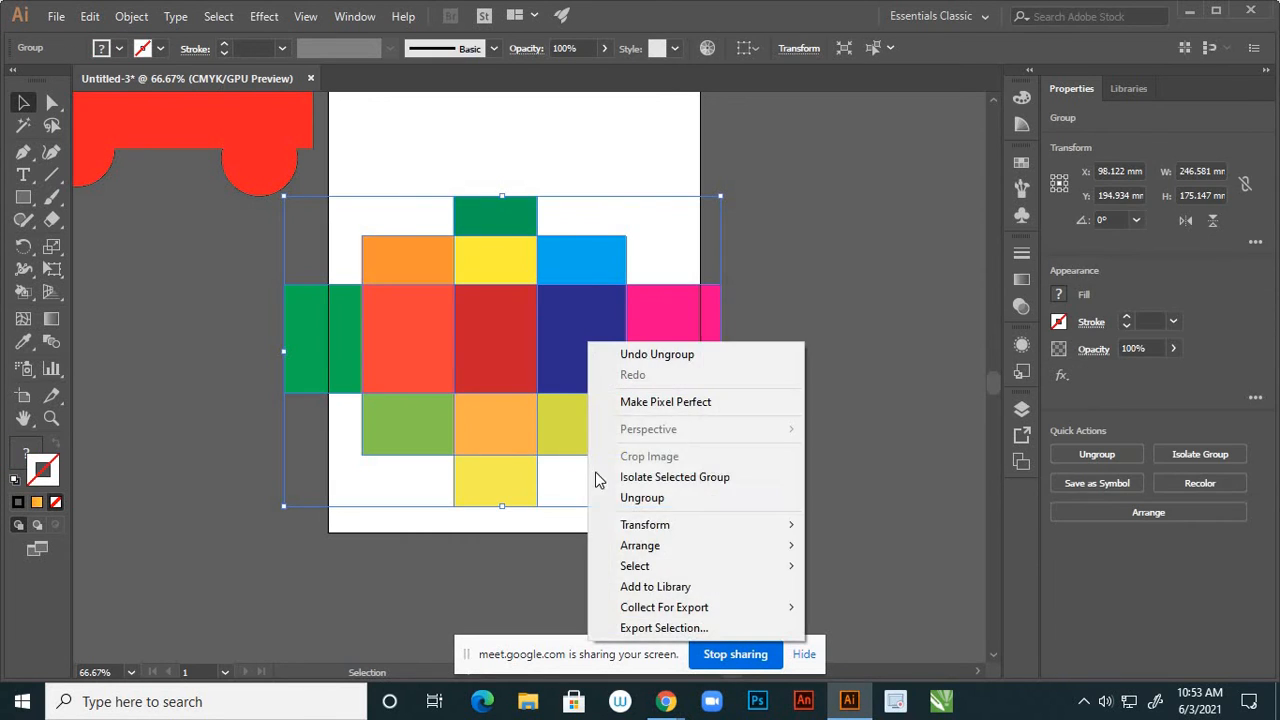
{"action": "left_click", "coordinate": [625, 499]}
{"action": "left_click", "coordinate": [813, 559]}
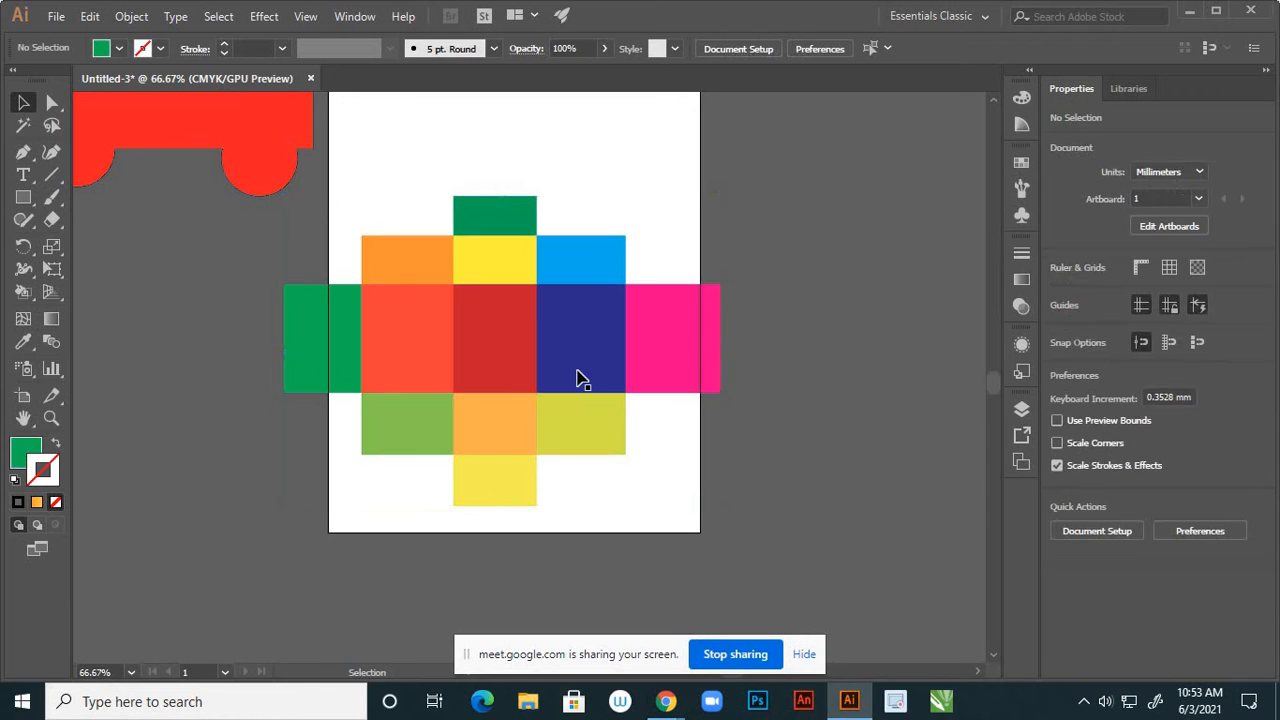
Move the yellow-green, central dark red and light green cells out of the grid to separate spots below and beside it
{"action": "left_click", "coordinate": [586, 377]}
{"action": "left_click", "coordinate": [697, 355]}
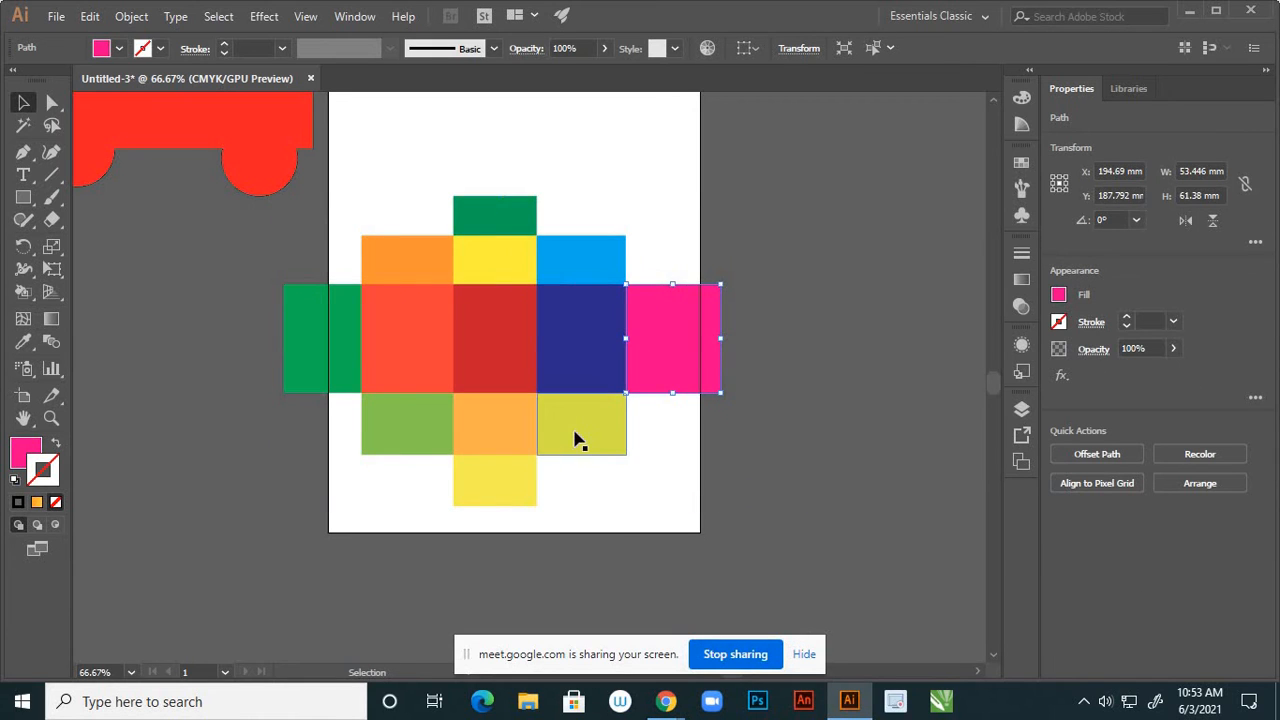
{"action": "left_click_drag", "start_coordinate": [581, 436], "coordinate": [630, 468]}
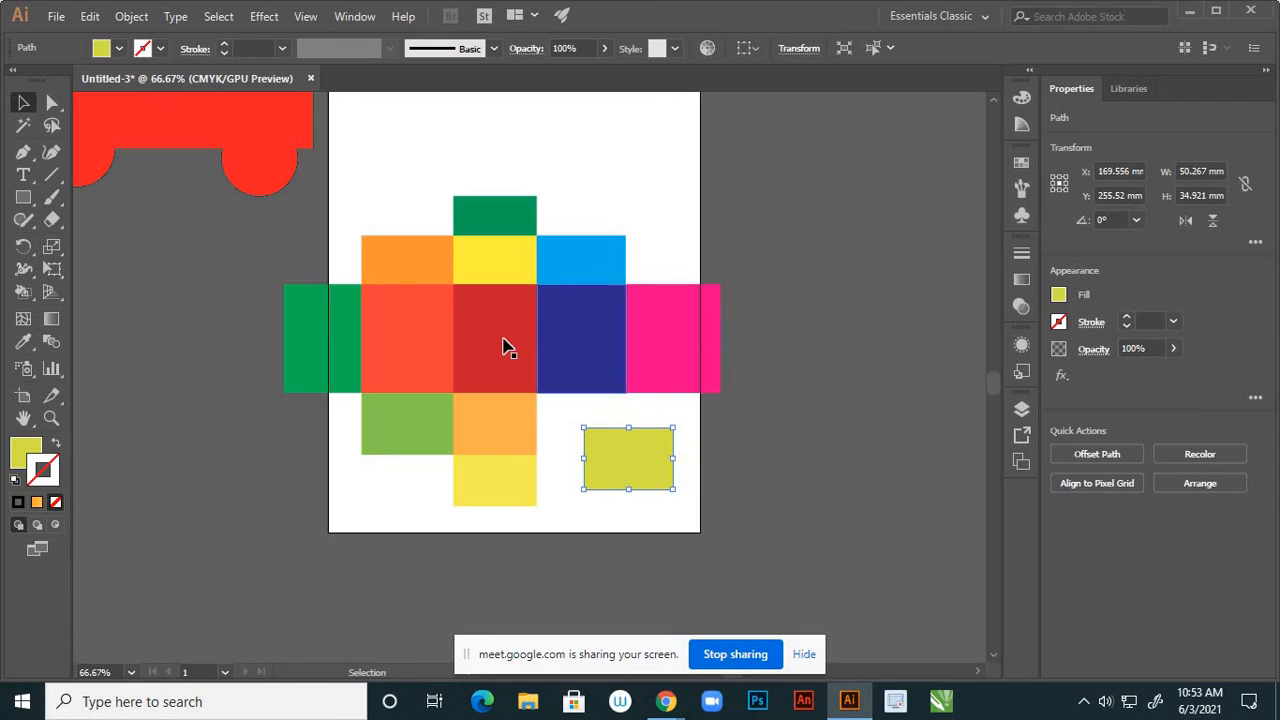
{"action": "left_click_drag", "start_coordinate": [505, 342], "coordinate": [402, 527]}
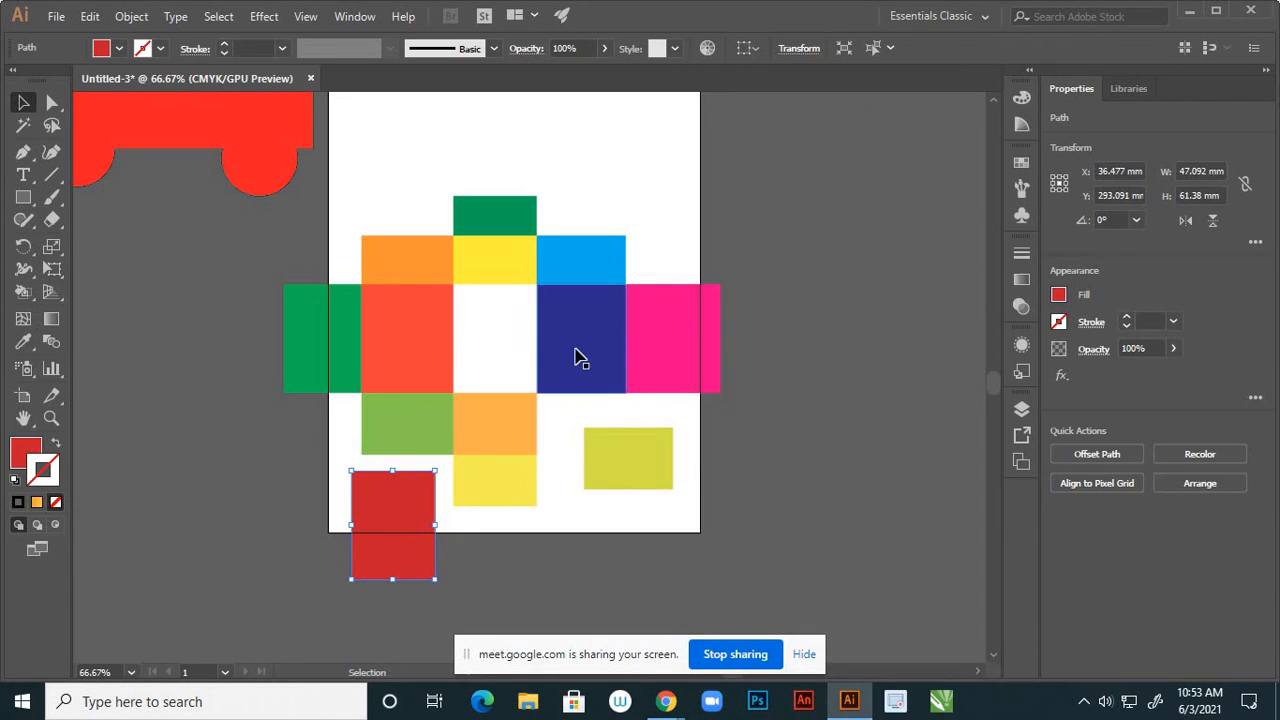
{"action": "left_click", "coordinate": [414, 326]}
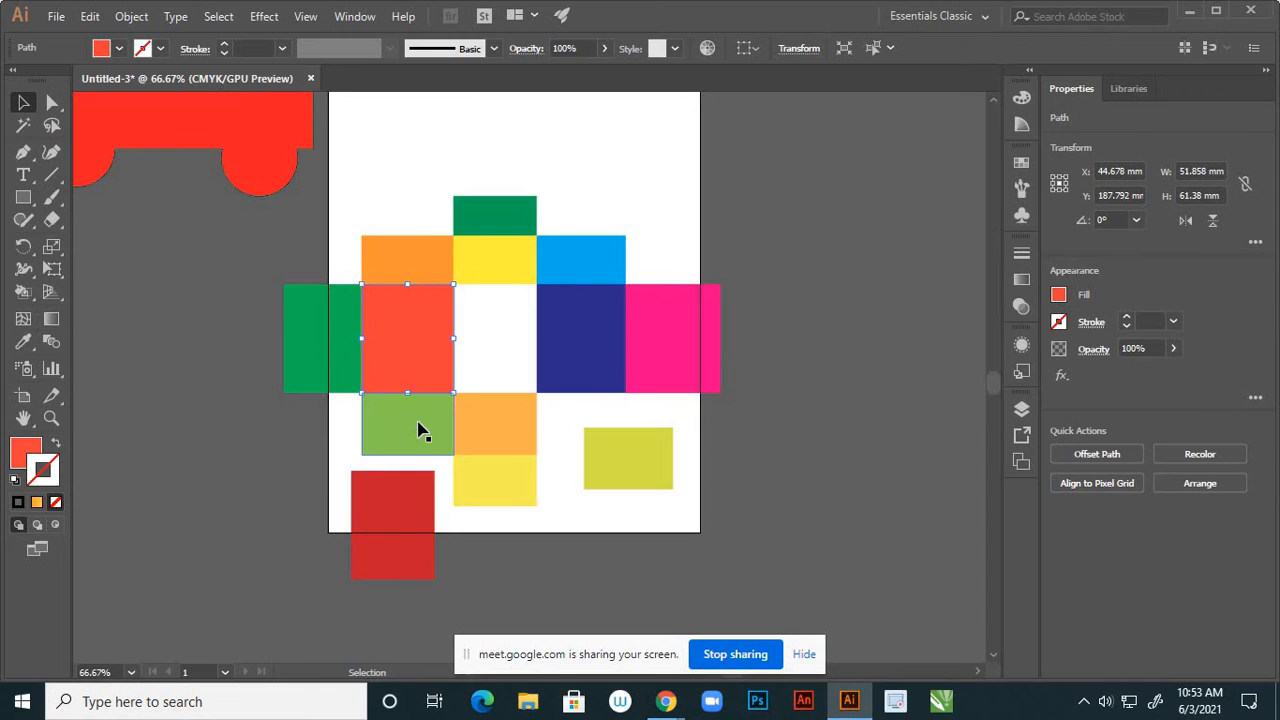
{"action": "left_click_drag", "start_coordinate": [420, 430], "coordinate": [292, 458]}
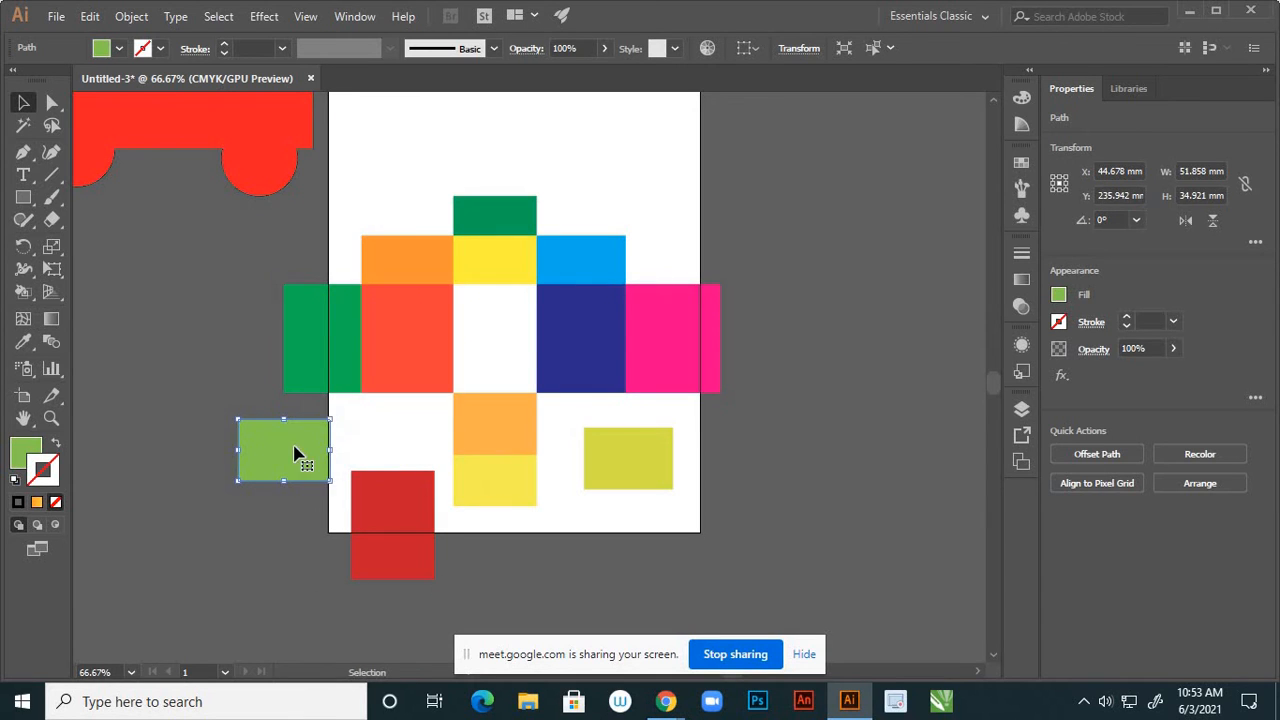
Enlarge the yellow-green rectangle to about 93 × 37 mm and pull its lower-left anchor point to about X 115 mm, Y 314 mm
{"action": "left_click", "coordinate": [647, 480]}
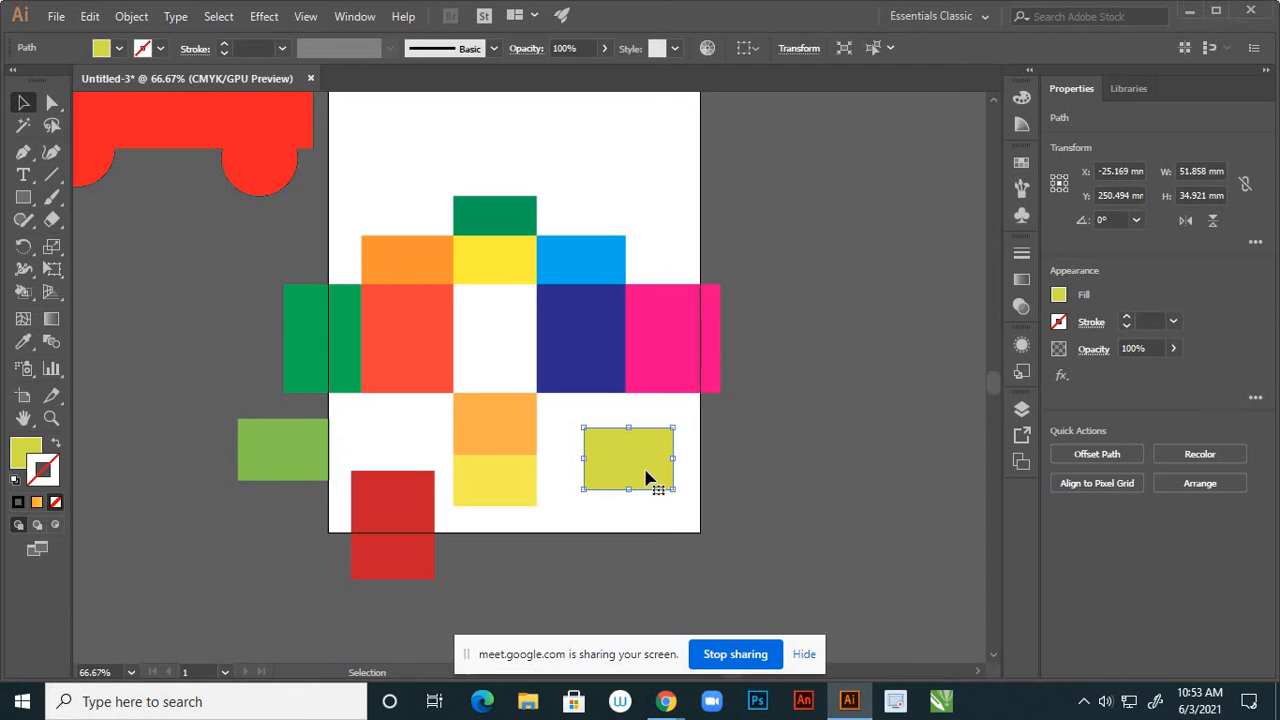
{"action": "left_click_drag", "start_coordinate": [674, 430], "coordinate": [749, 424]}
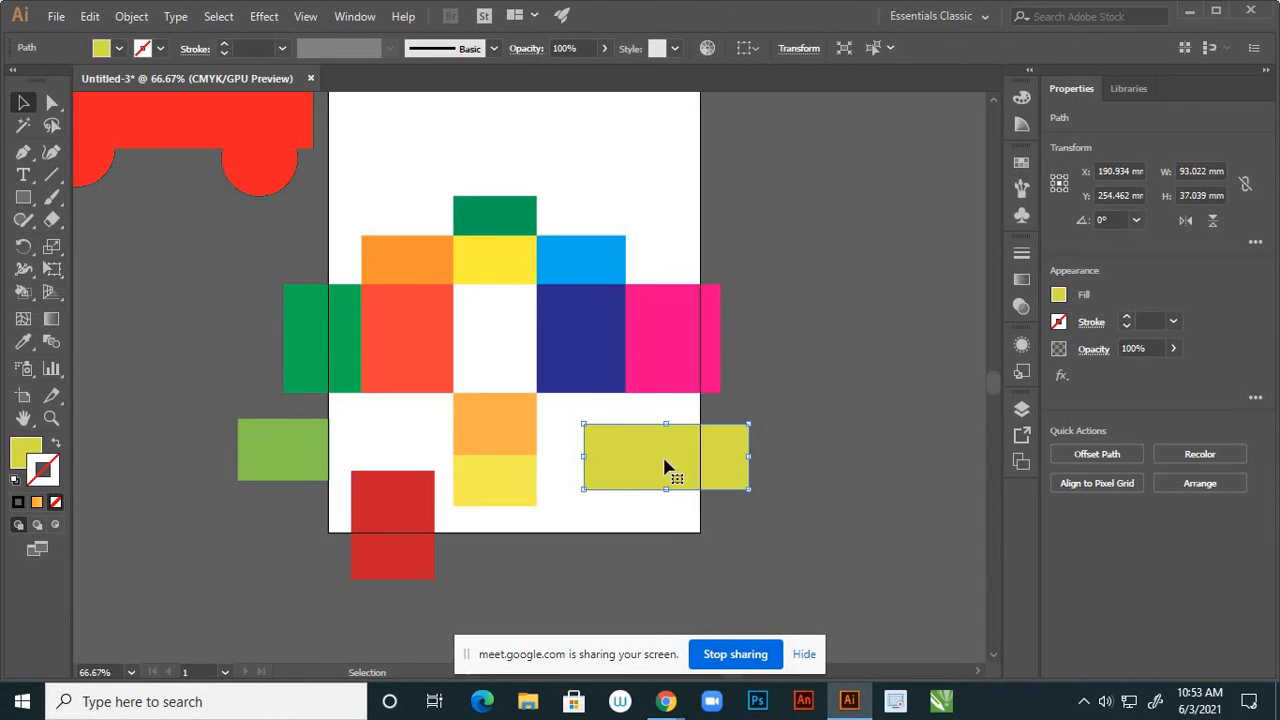
{"action": "left_click", "coordinate": [54, 104]}
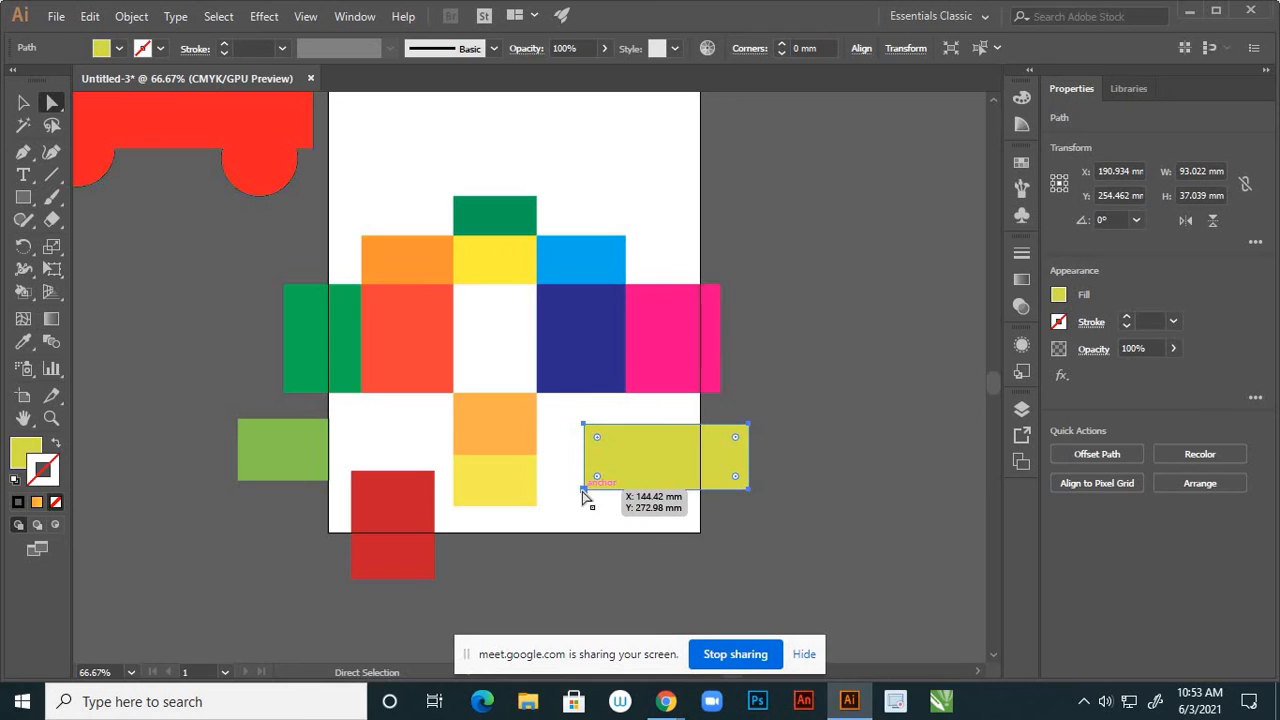
{"action": "left_click_drag", "start_coordinate": [584, 489], "coordinate": [531, 561]}
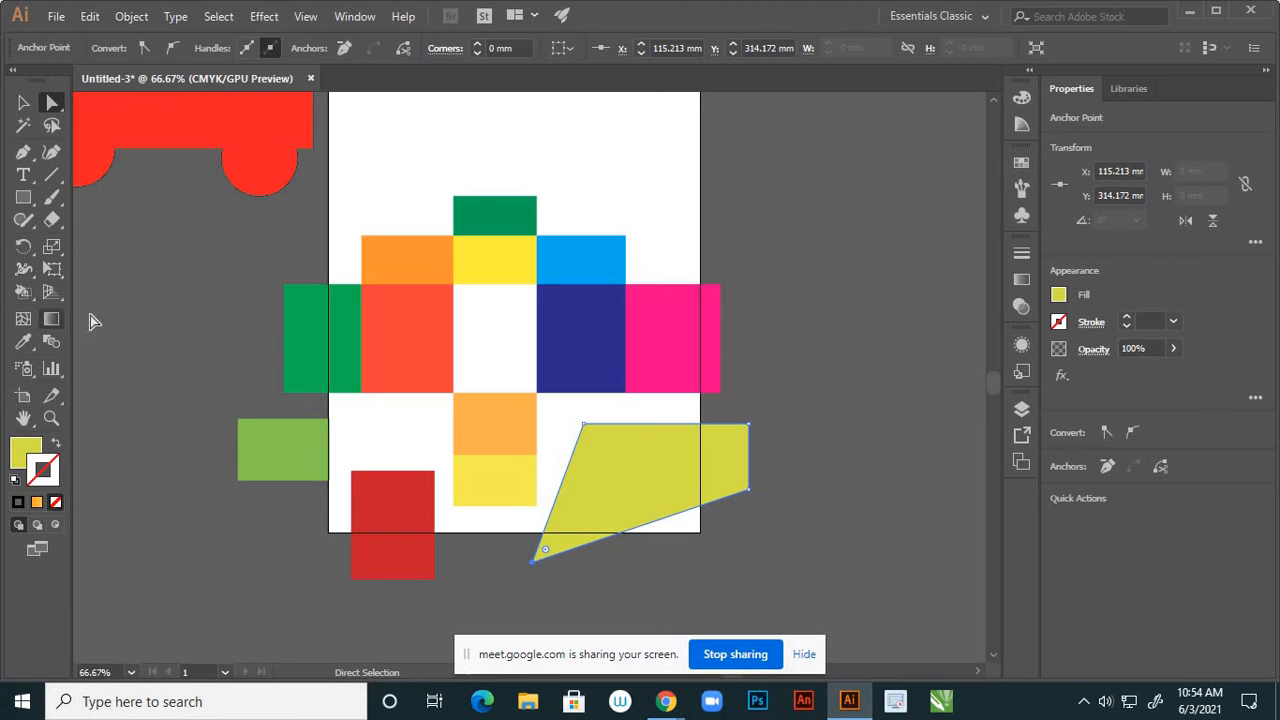
Show the Shape Builder and Live Paint tool group and activate the Live Paint Selection tool
{"action": "left_click", "coordinate": [23, 291]}
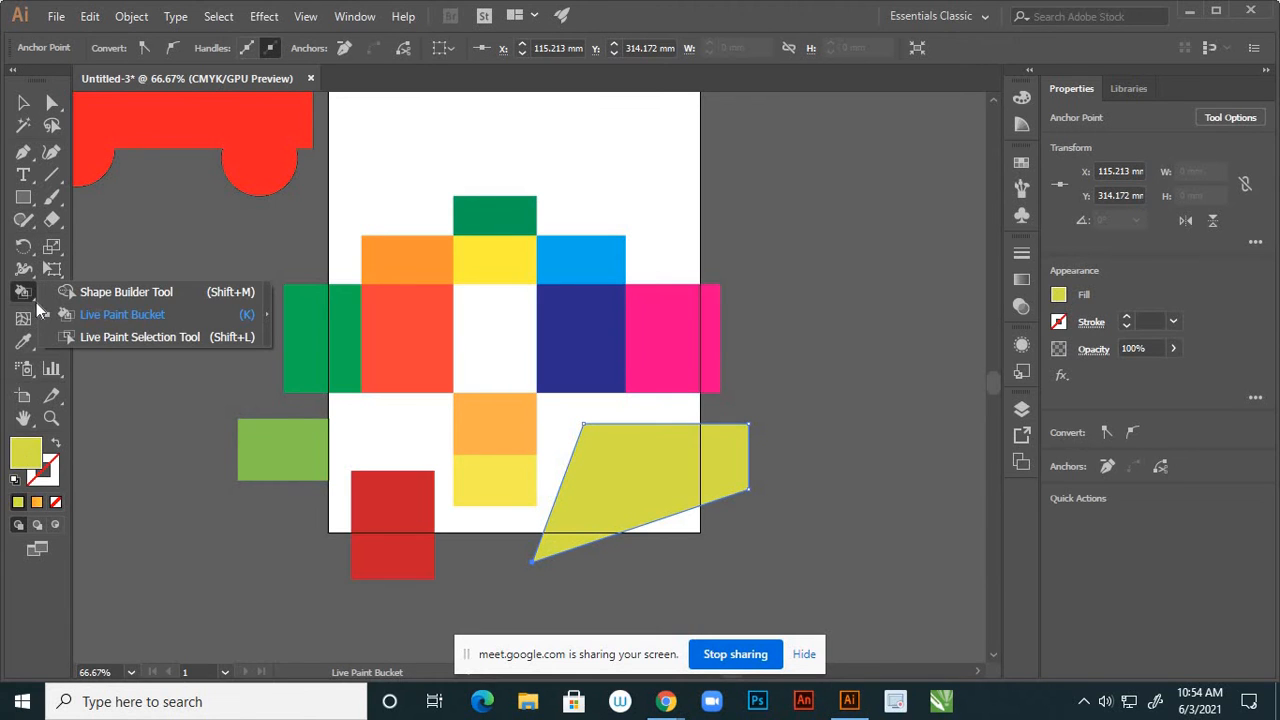
{"action": "left_click", "coordinate": [103, 337]}
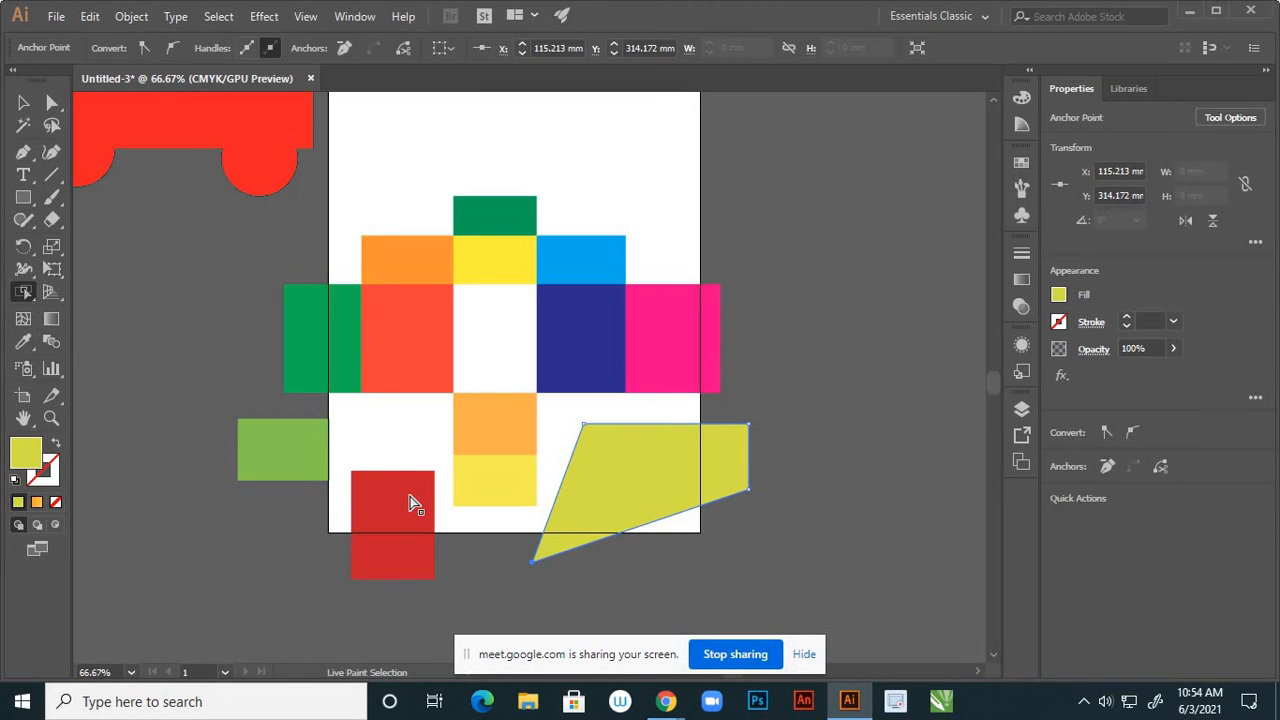
{"action": "left_click_drag", "start_coordinate": [27, 297], "coordinate": [98, 339]}
Clear the artboard by moving the coloured shapes off its left side, with the green rectangle at about X -64 mm, Y 192 mm
{"action": "left_click", "coordinate": [23, 102]}
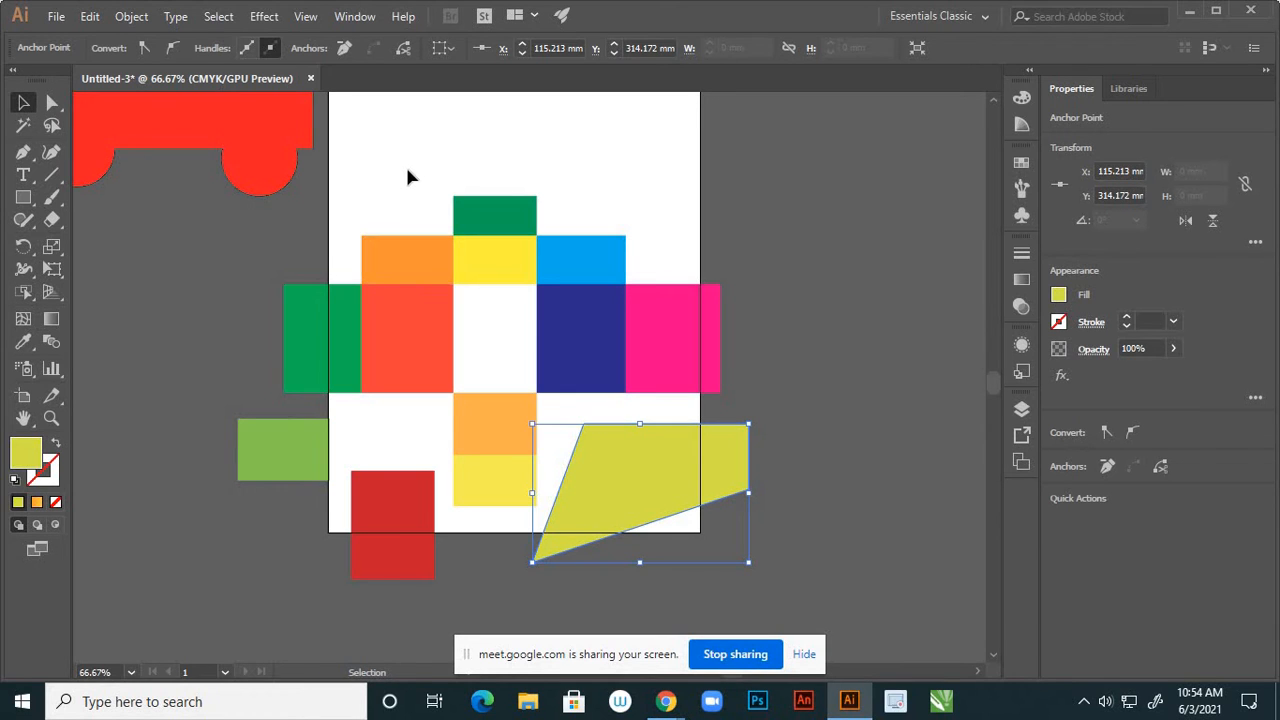
{"action": "left_click_drag", "start_coordinate": [406, 170], "coordinate": [857, 580]}
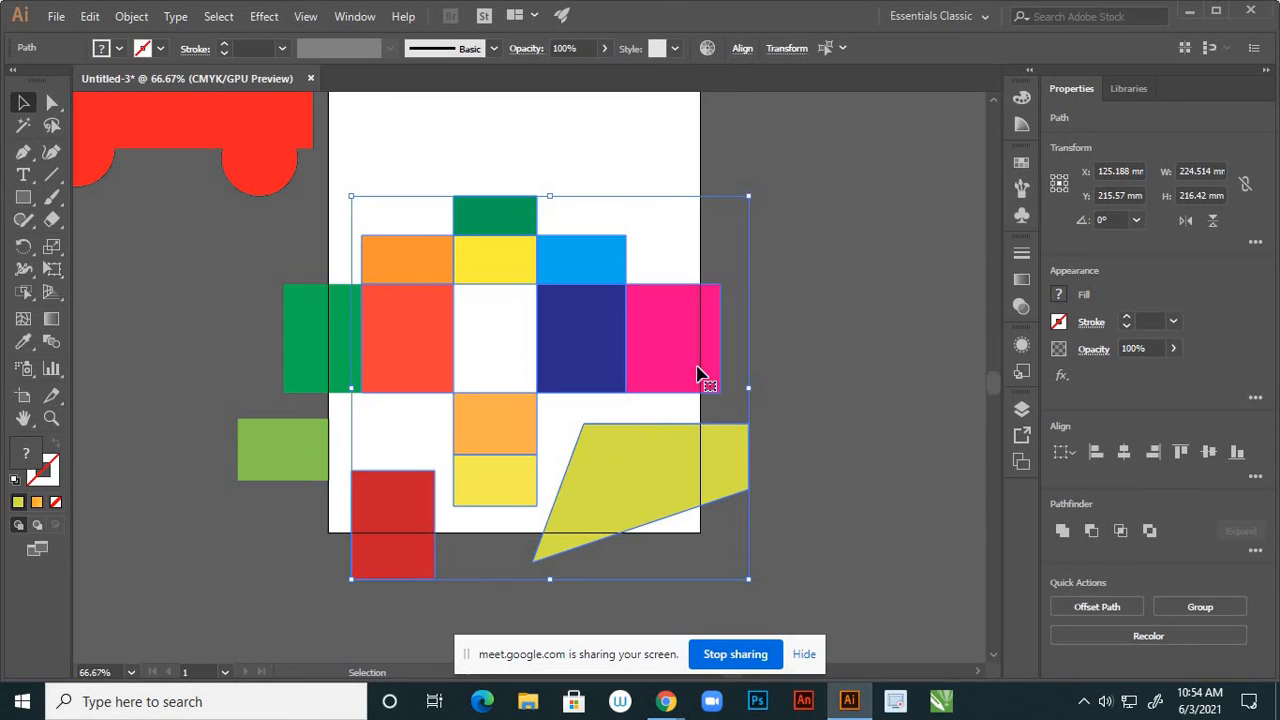
{"action": "left_click_drag", "start_coordinate": [548, 370], "coordinate": [136, 418]}
{"action": "left_click_drag", "start_coordinate": [343, 349], "coordinate": [235, 356]}
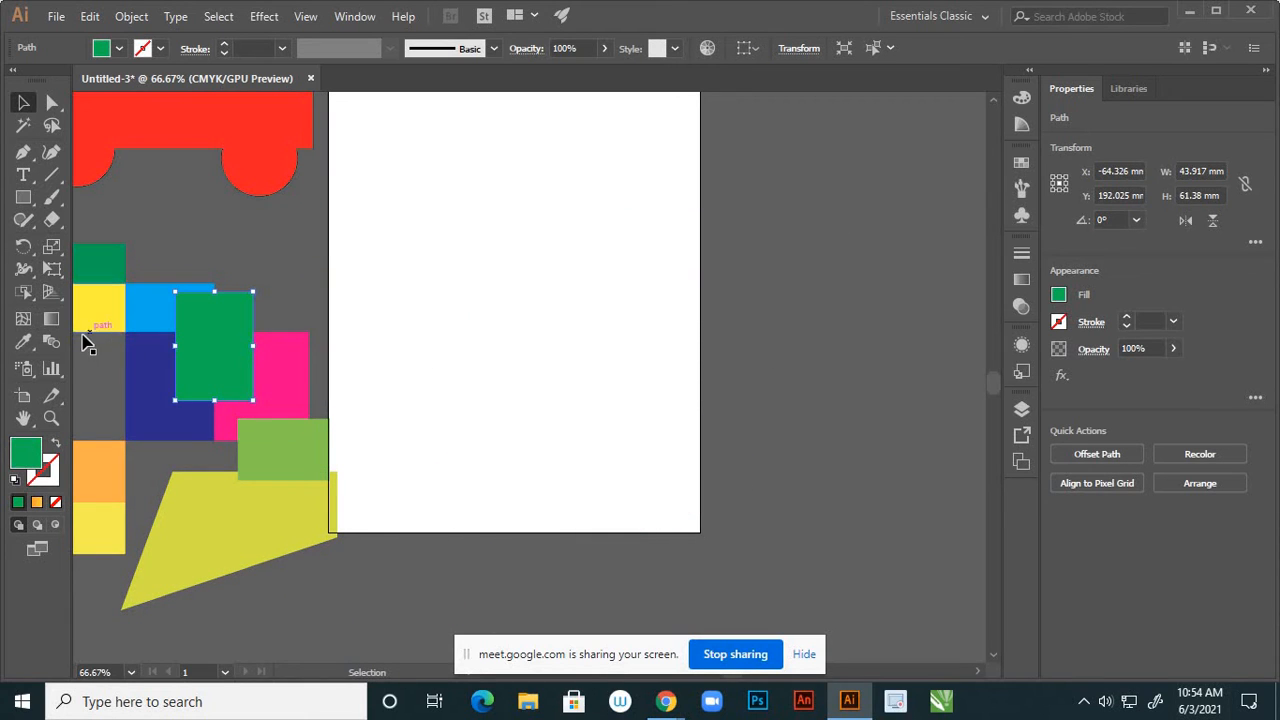
{"action": "left_click", "coordinate": [207, 232]}
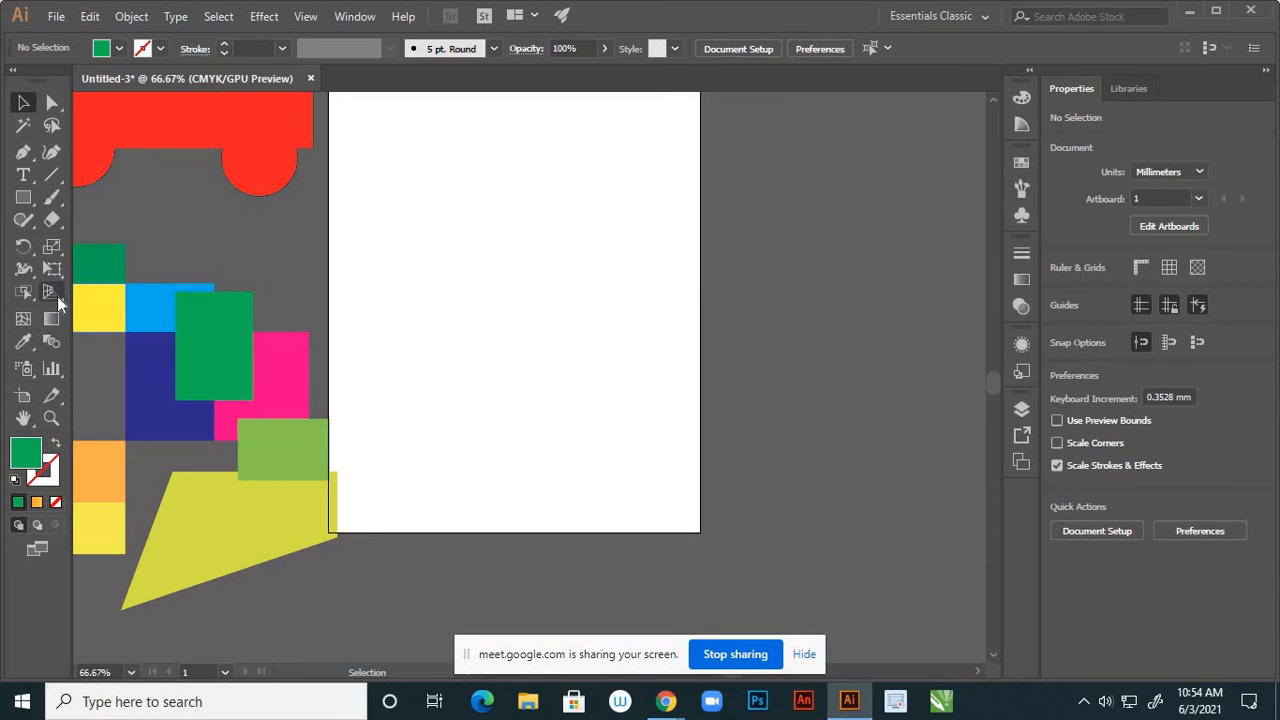
Display the perspective grid on the artboard and return to the Selection tool
{"action": "left_click", "coordinate": [55, 296]}
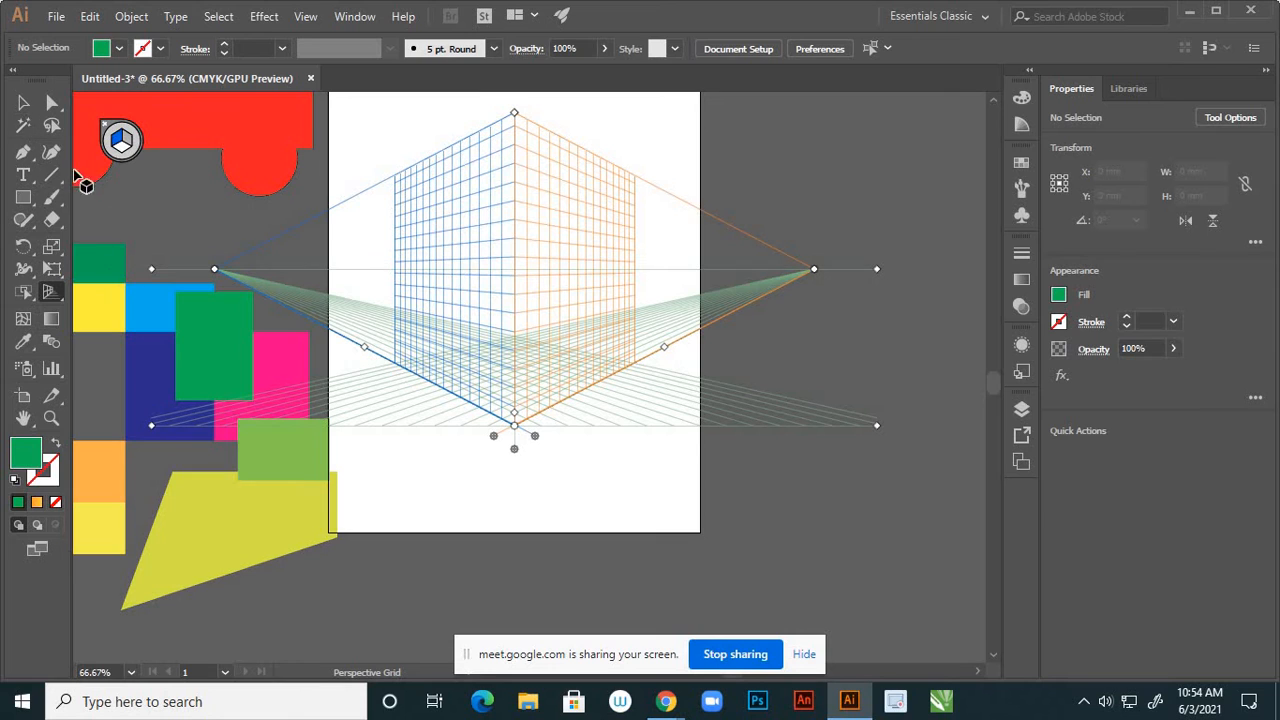
{"action": "left_click", "coordinate": [23, 102]}
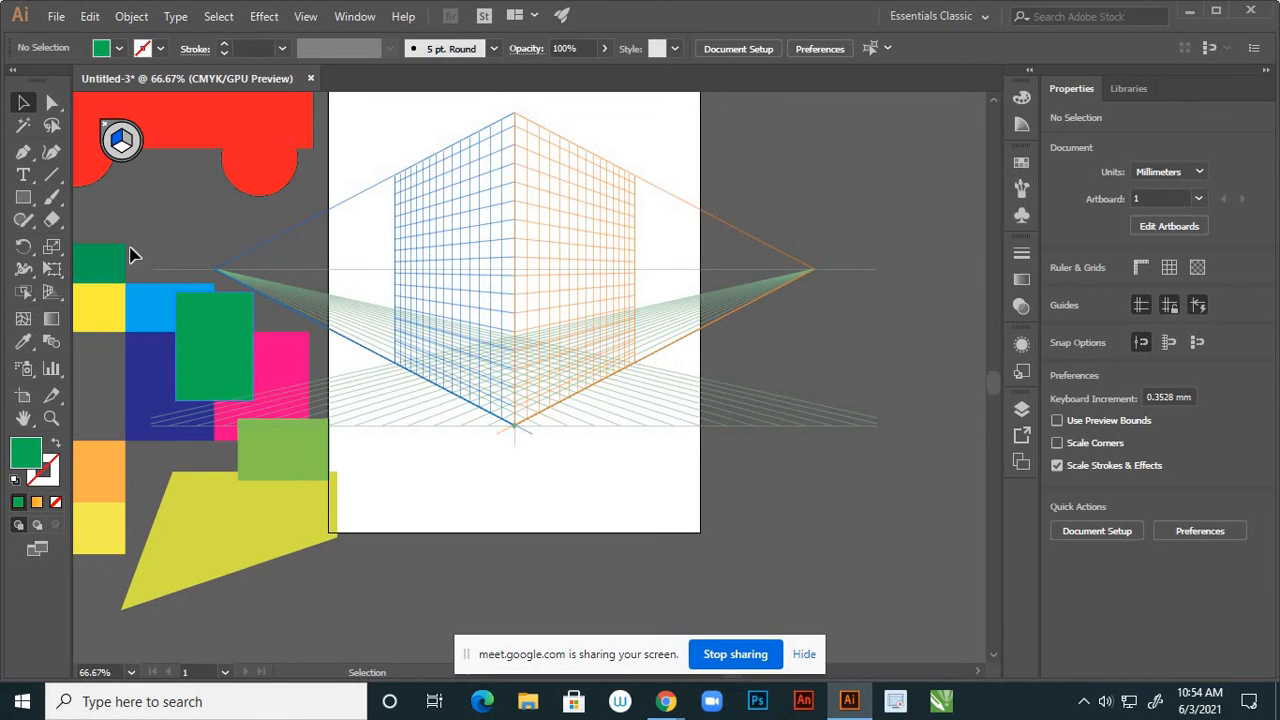
Delete the red shape with the rounded wheels and all the coloured shapes left of the artboard
{"action": "left_click", "coordinate": [196, 136]}
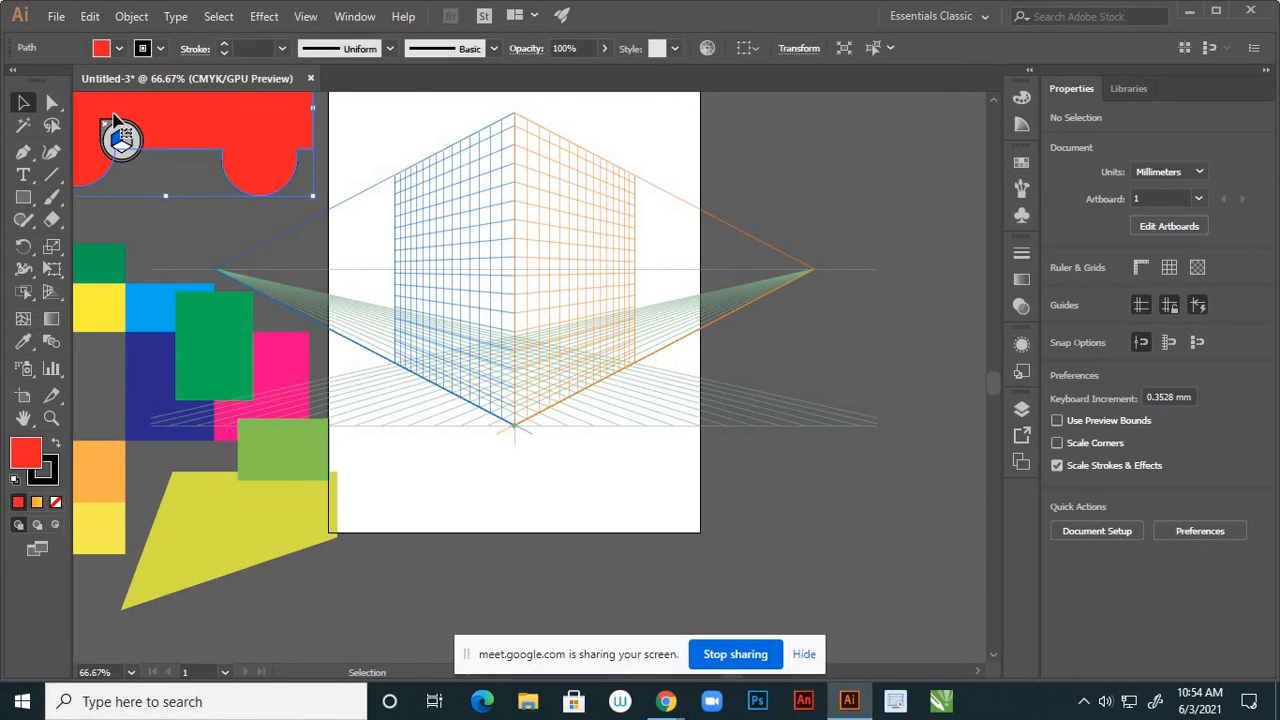
{"action": "key", "text": "Delete"}
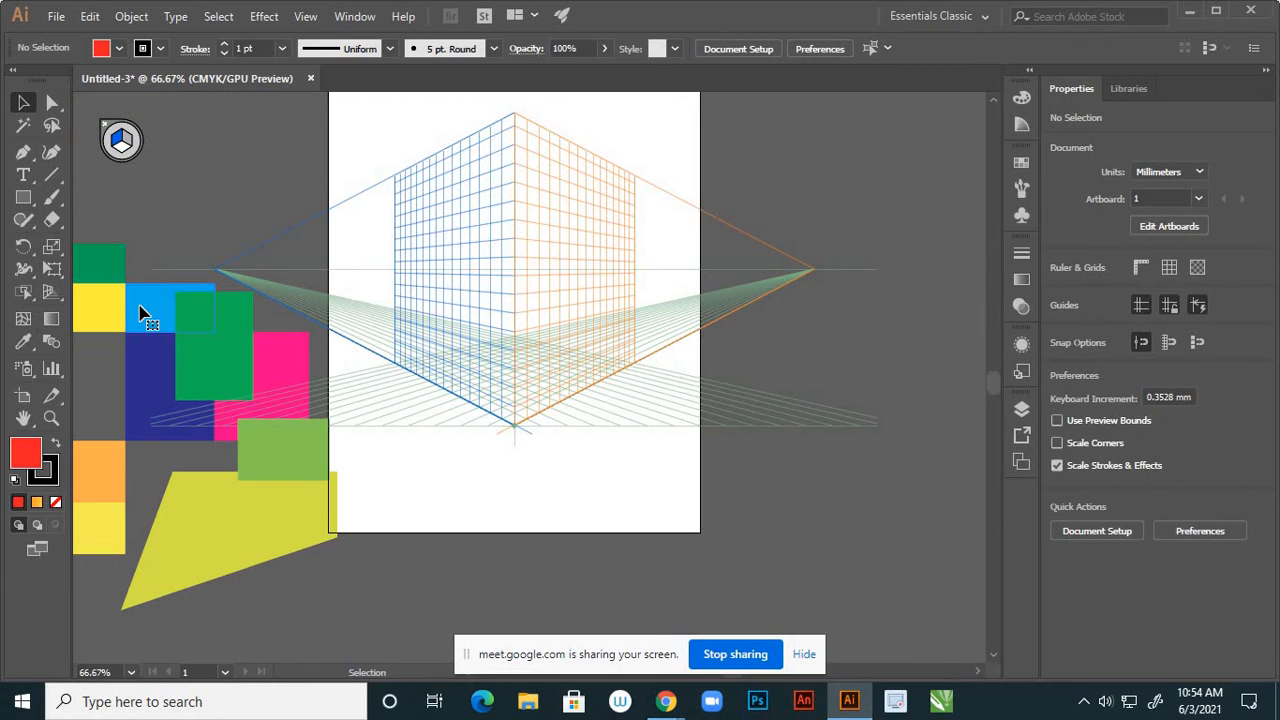
{"action": "left_click", "coordinate": [140, 312]}
{"action": "key", "text": "Delete"}
{"action": "left_click_drag", "start_coordinate": [160, 275], "coordinate": [363, 609]}
{"action": "key", "text": "Delete"}
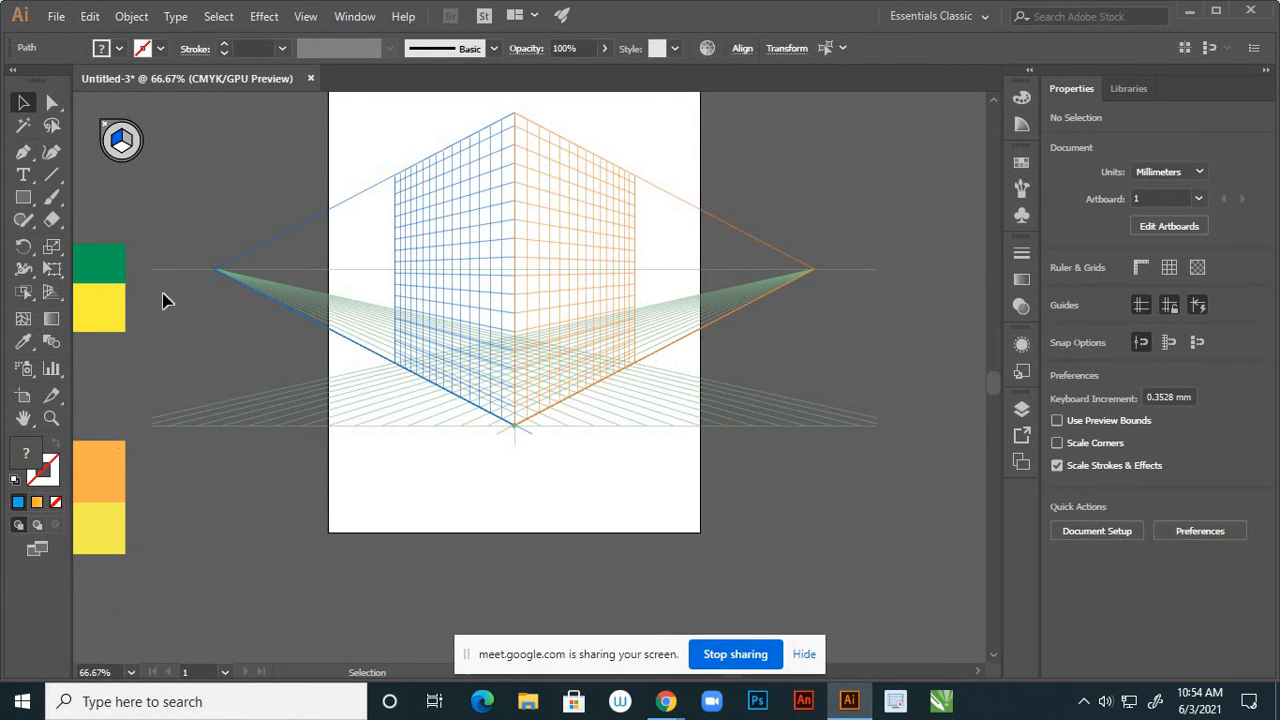
{"action": "scroll", "coordinate": [89, 566], "scroll_direction": "left", "scroll_amount": 1}
{"action": "scroll", "coordinate": [372, 508], "scroll_direction": "down", "scroll_amount": 1}
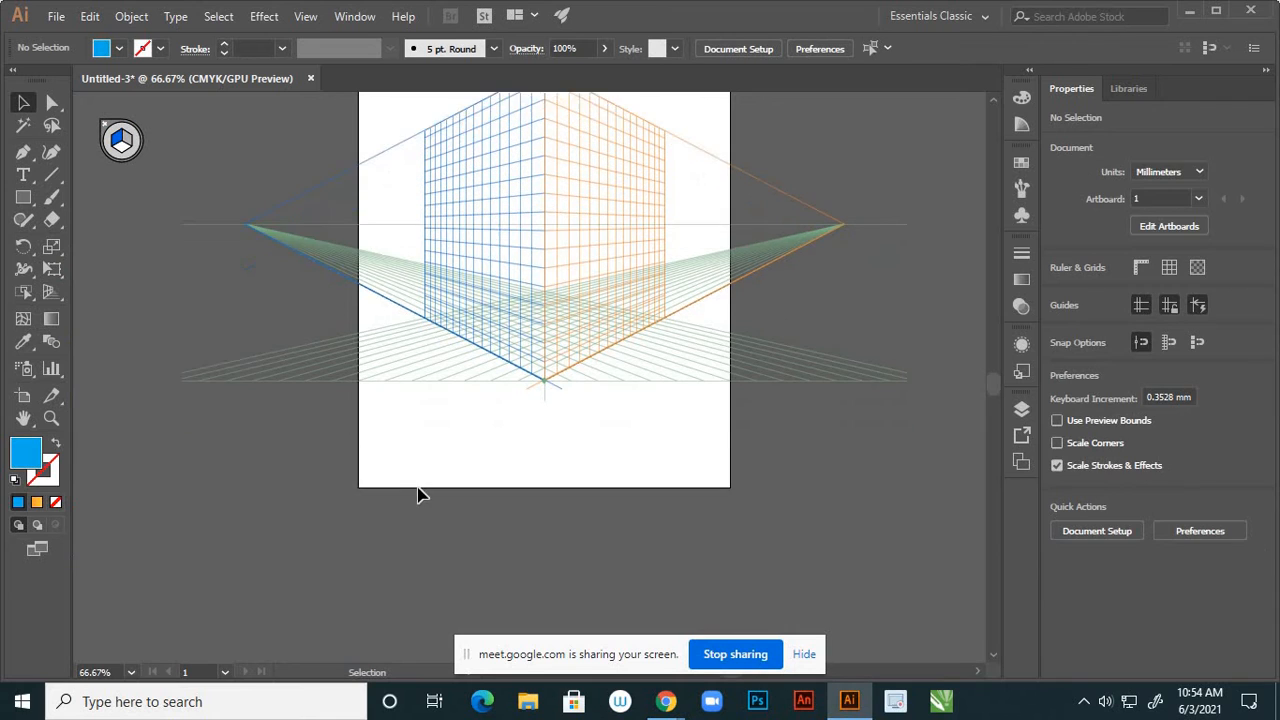
Draw a blue rectangle about 188 mm wide and 180 mm high on the left perspective plane with the Rectangle tool
{"action": "scroll", "coordinate": [420, 491], "scroll_direction": "up", "scroll_amount": 3}
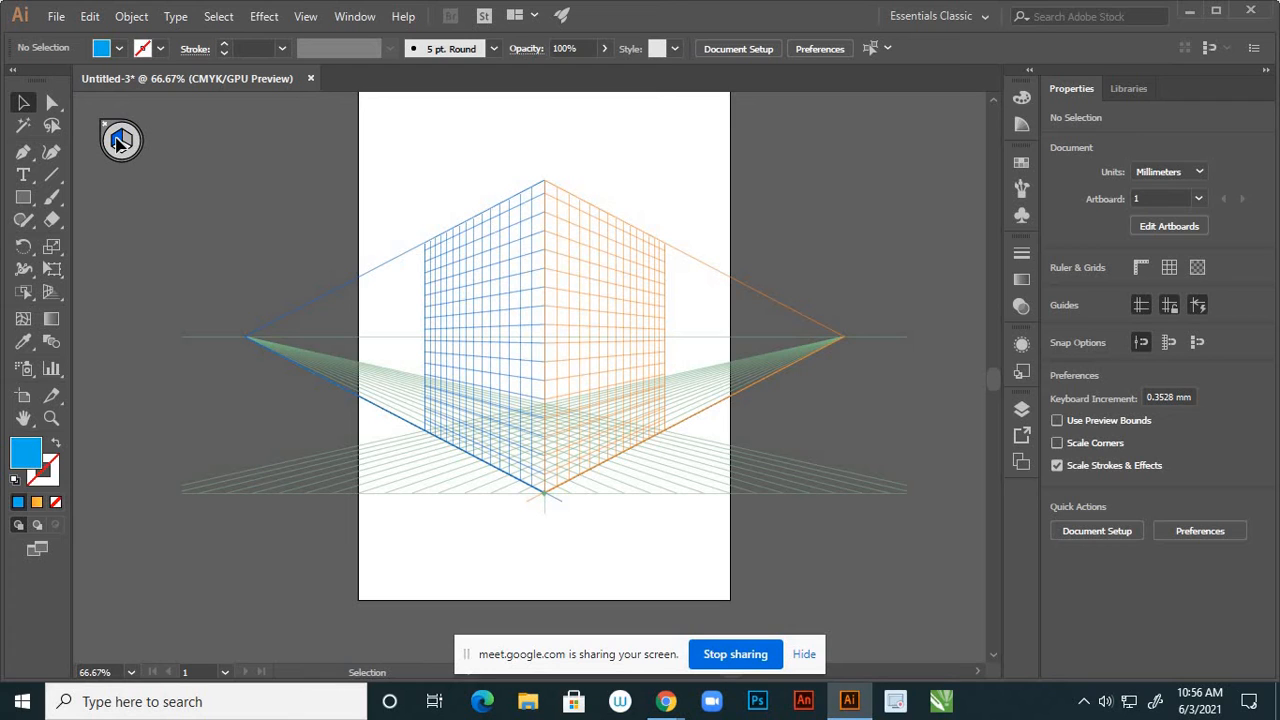
{"action": "left_click", "coordinate": [25, 199]}
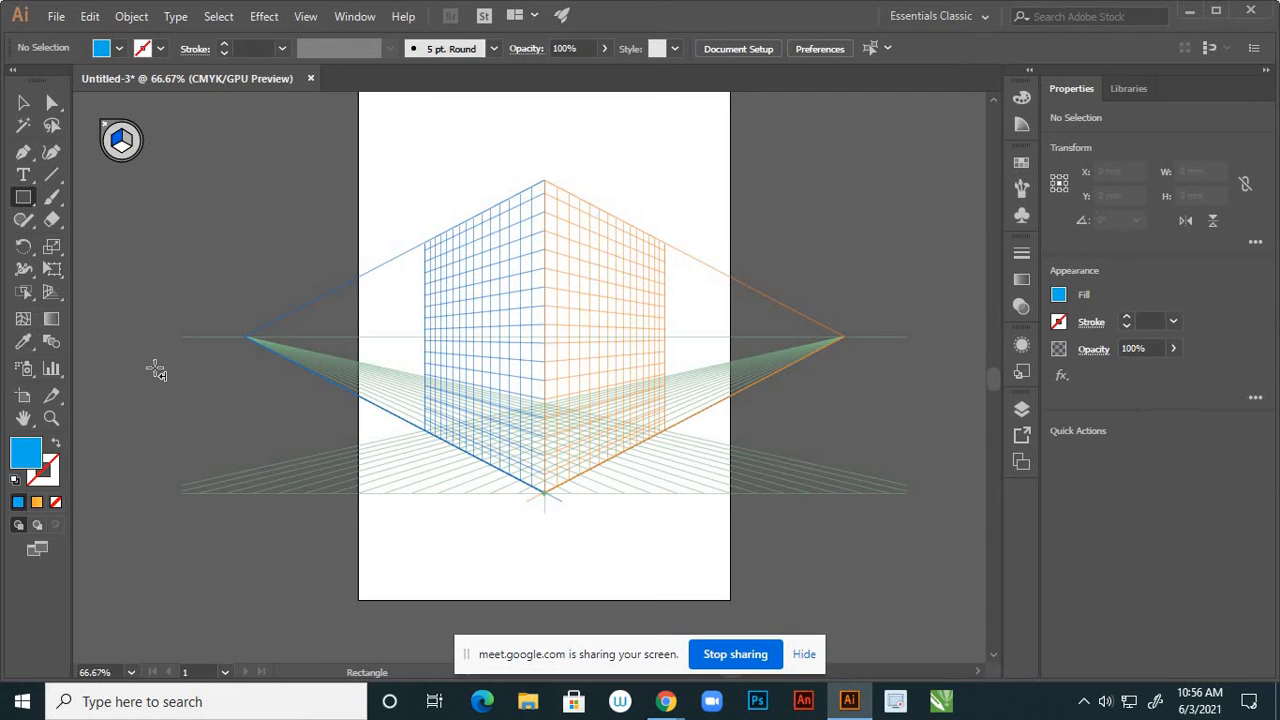
{"action": "left_click_drag", "start_coordinate": [412, 247], "coordinate": [545, 493]}
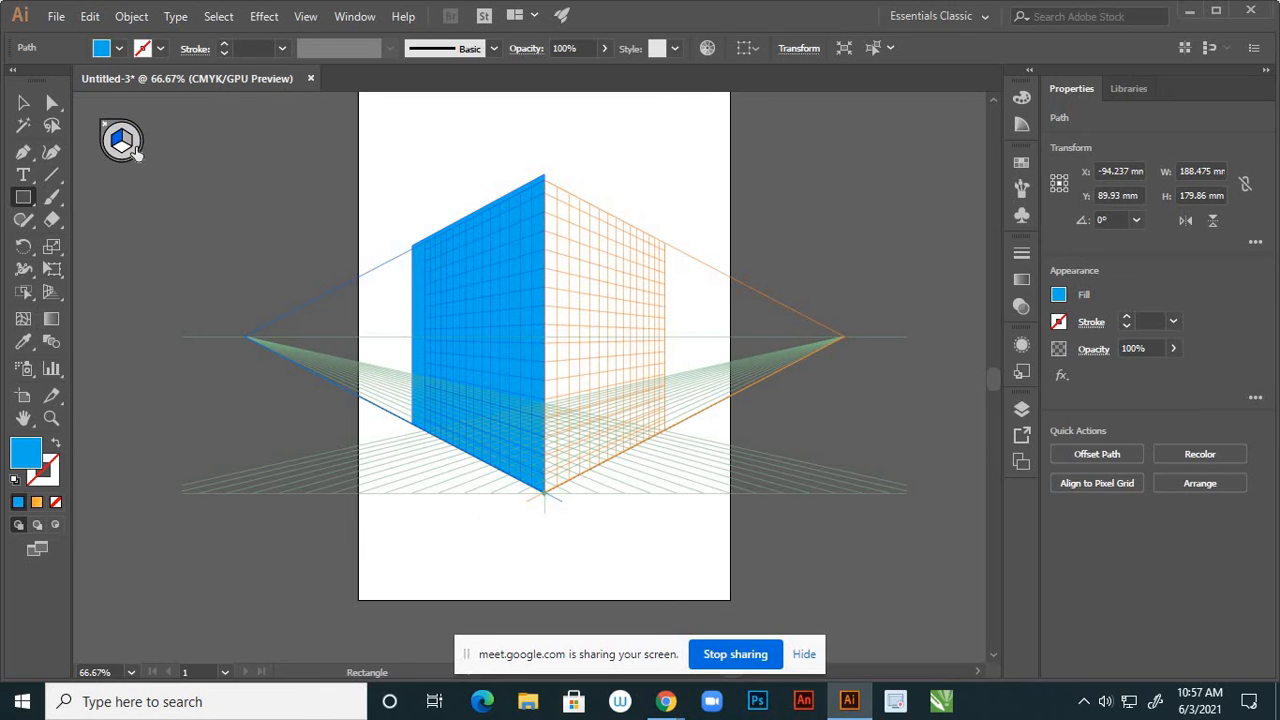
Draw a rectangle about 167 by 180 mm on the right perspective plane, filled with the darker blue 0A81A5
{"action": "key", "text": "shift+v"}
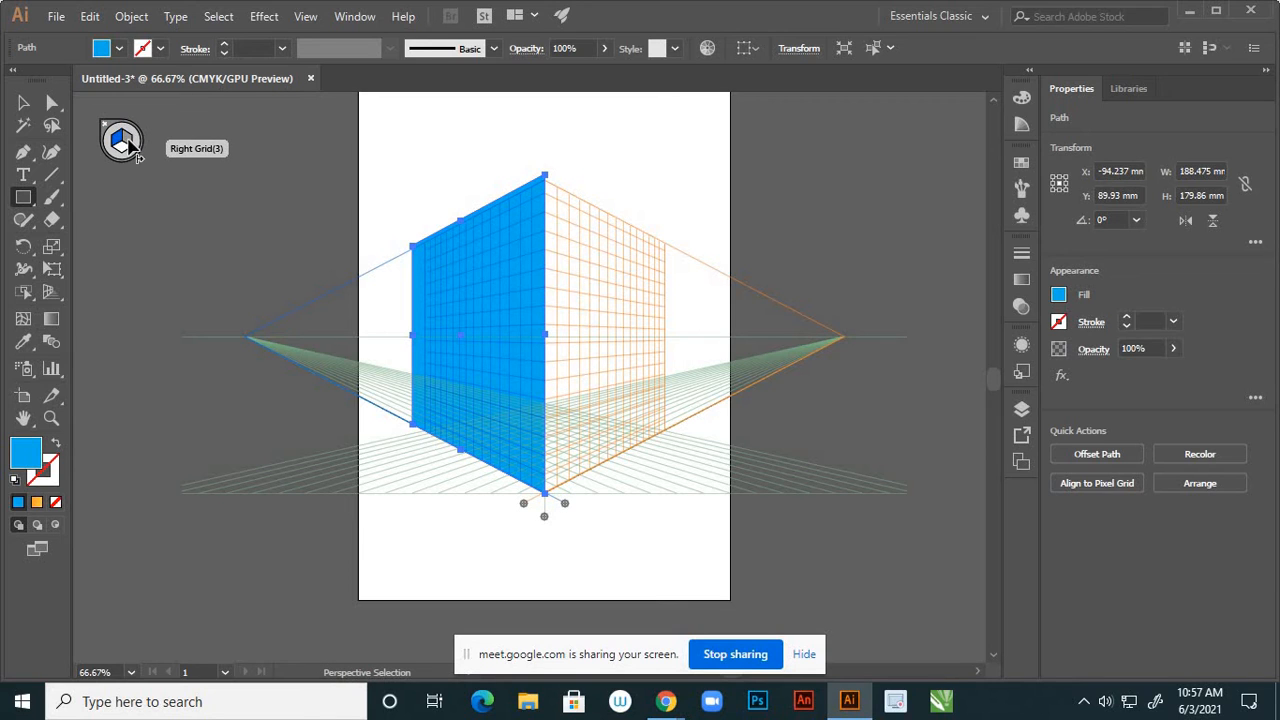
{"action": "left_click", "coordinate": [127, 143]}
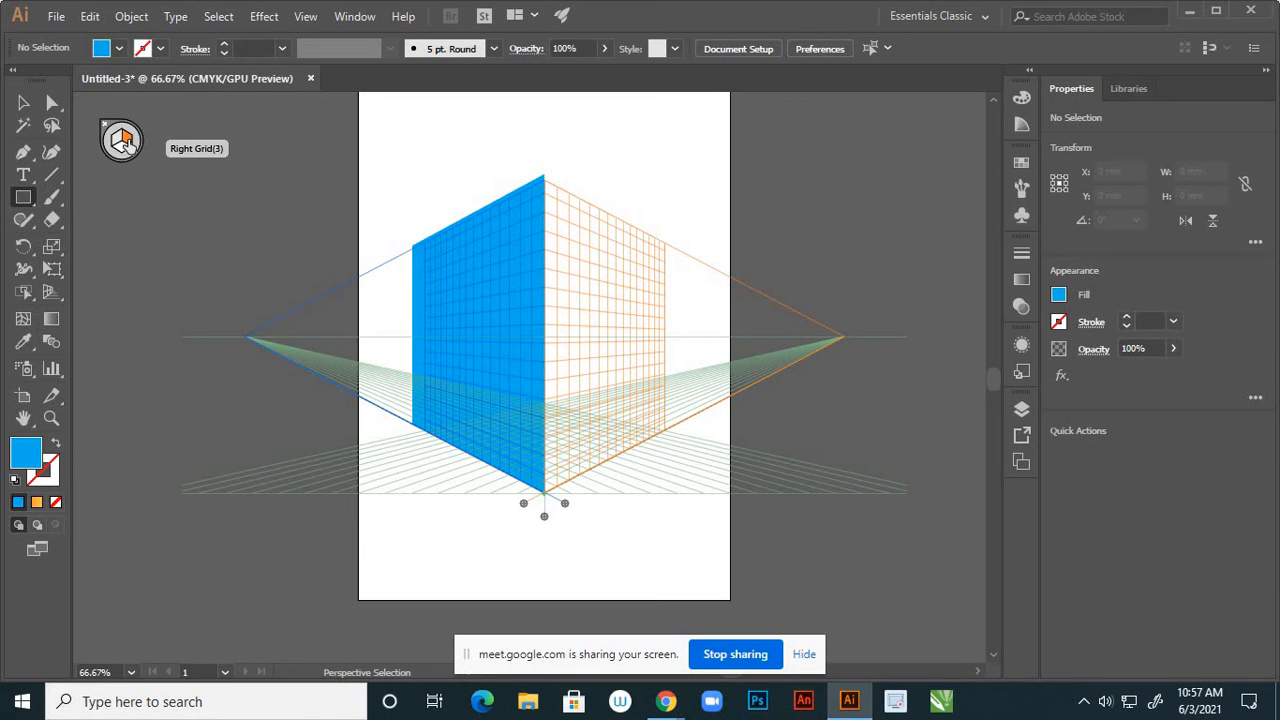
{"action": "key", "text": "m"}
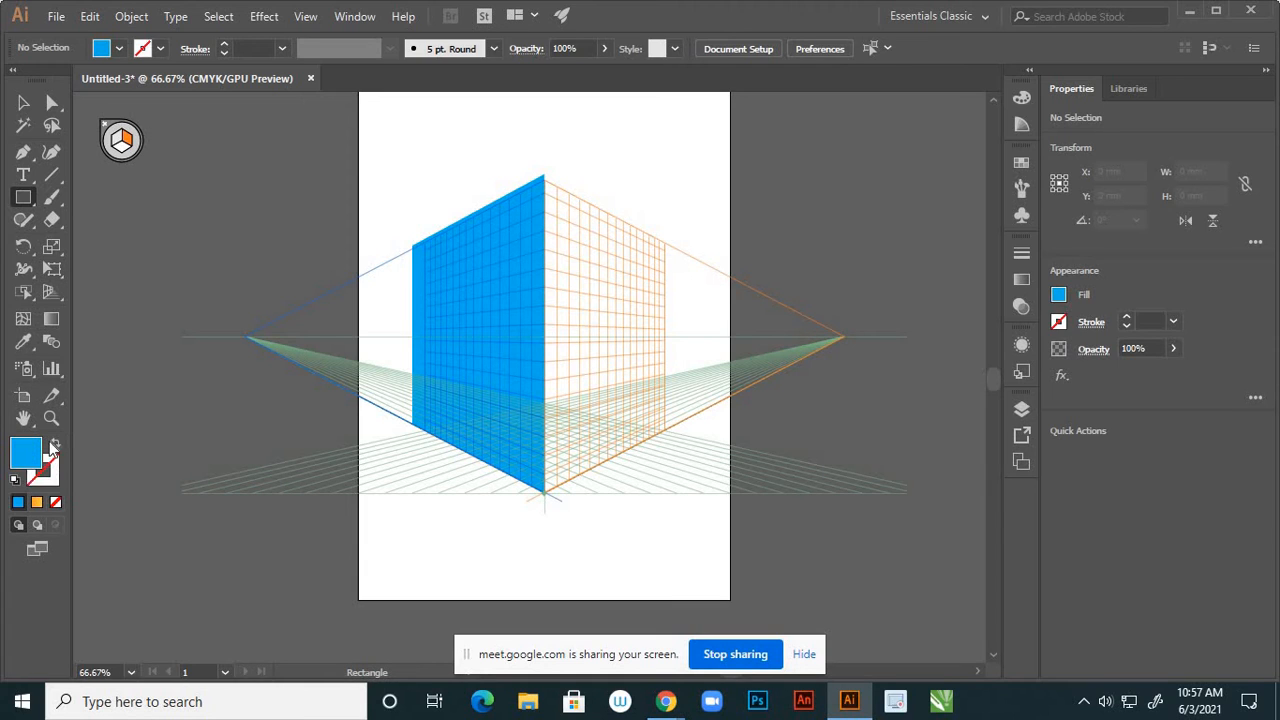
{"action": "double_click", "coordinate": [26, 452]}
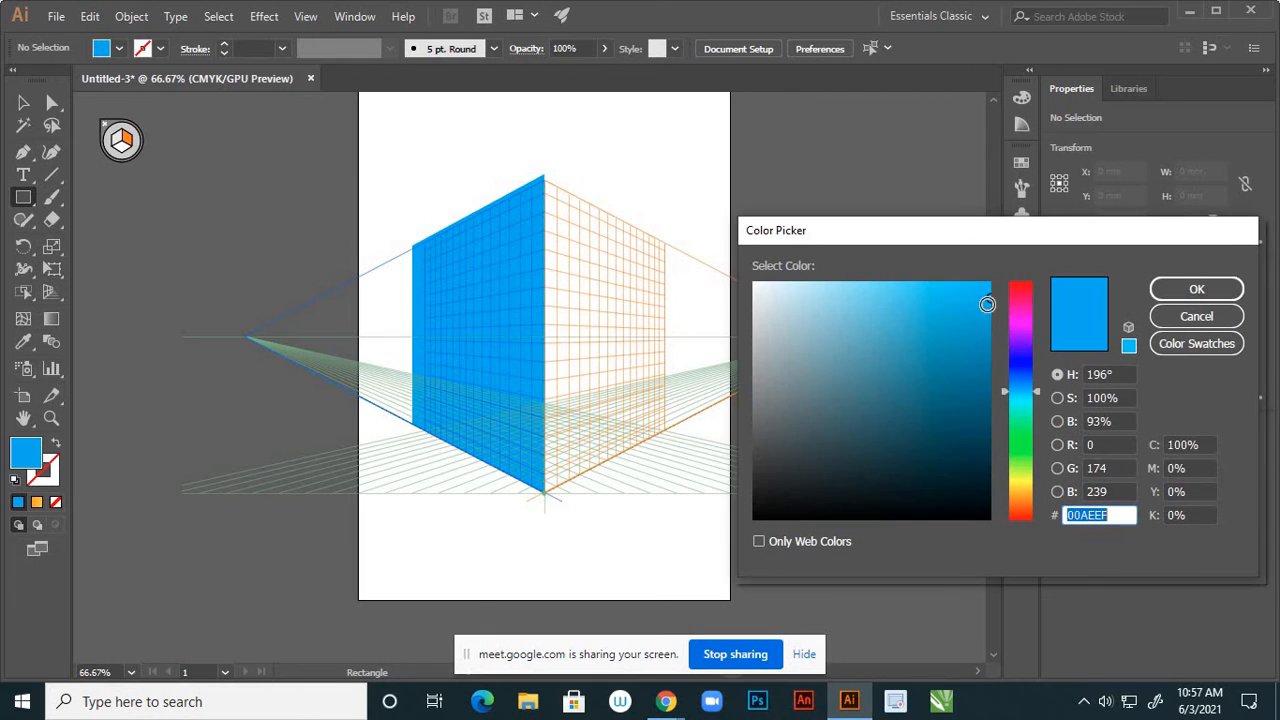
{"action": "left_click", "coordinate": [980, 334]}
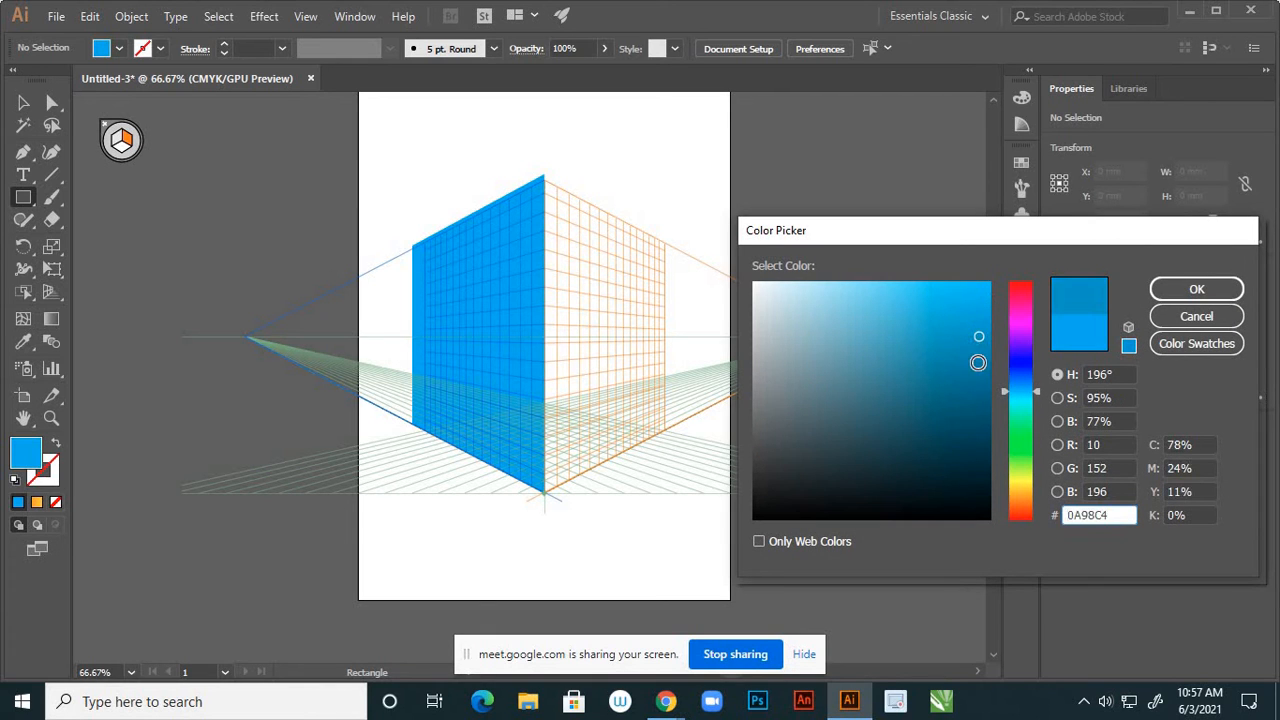
{"action": "left_click", "coordinate": [1196, 289]}
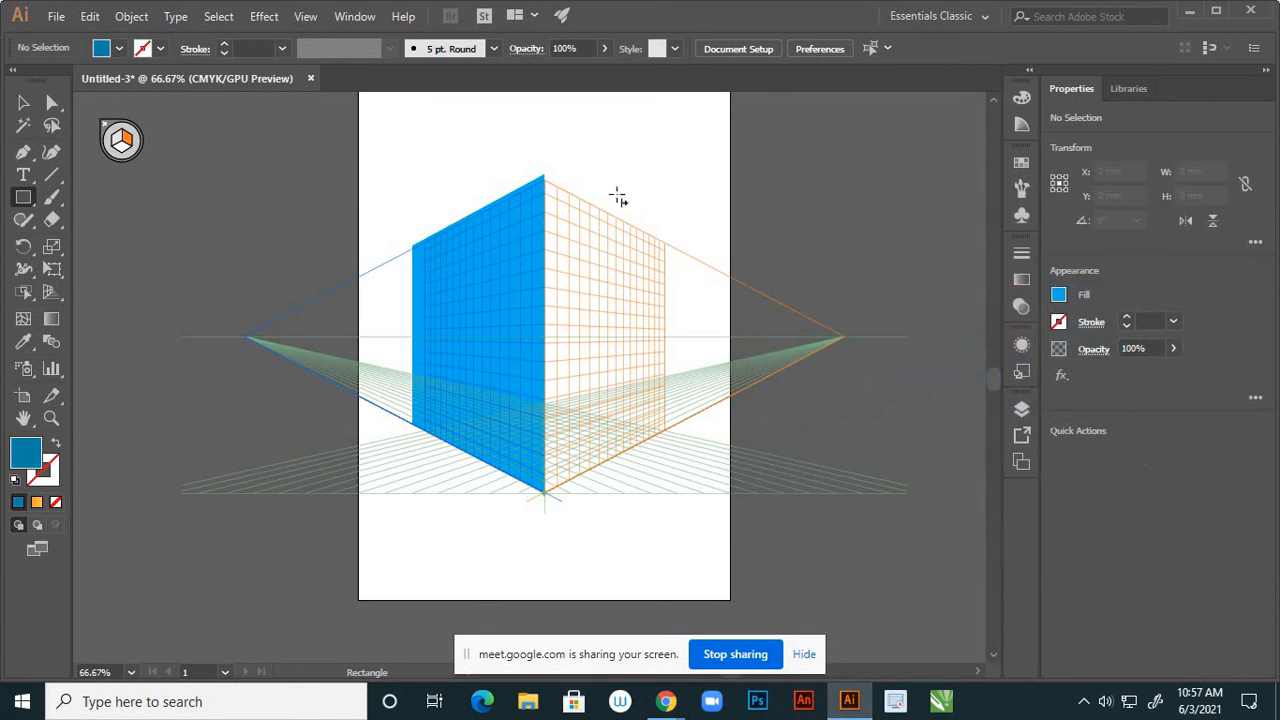
{"action": "left_click_drag", "start_coordinate": [575, 255], "coordinate": [670, 430]}
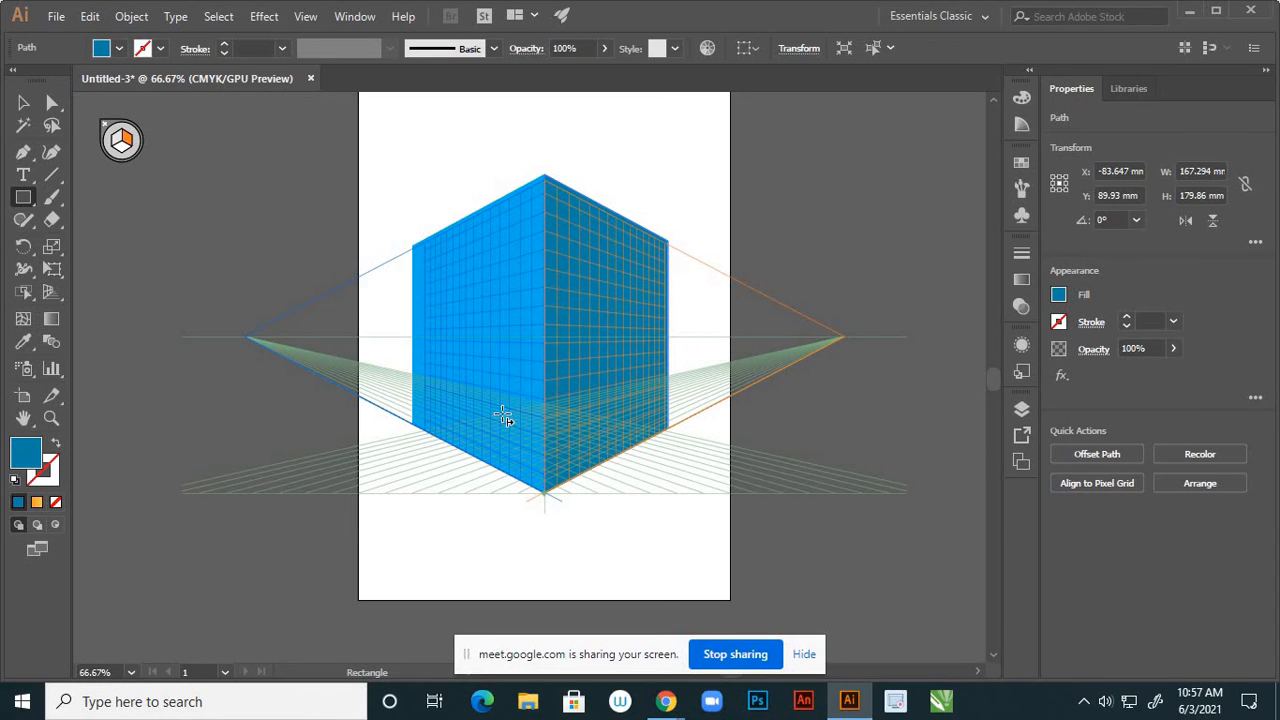
Draw a floor rectangle about 188 by 146 mm on the horizontal perspective plane, filled with grey 9FA0A0
{"action": "left_click", "coordinate": [122, 140]}
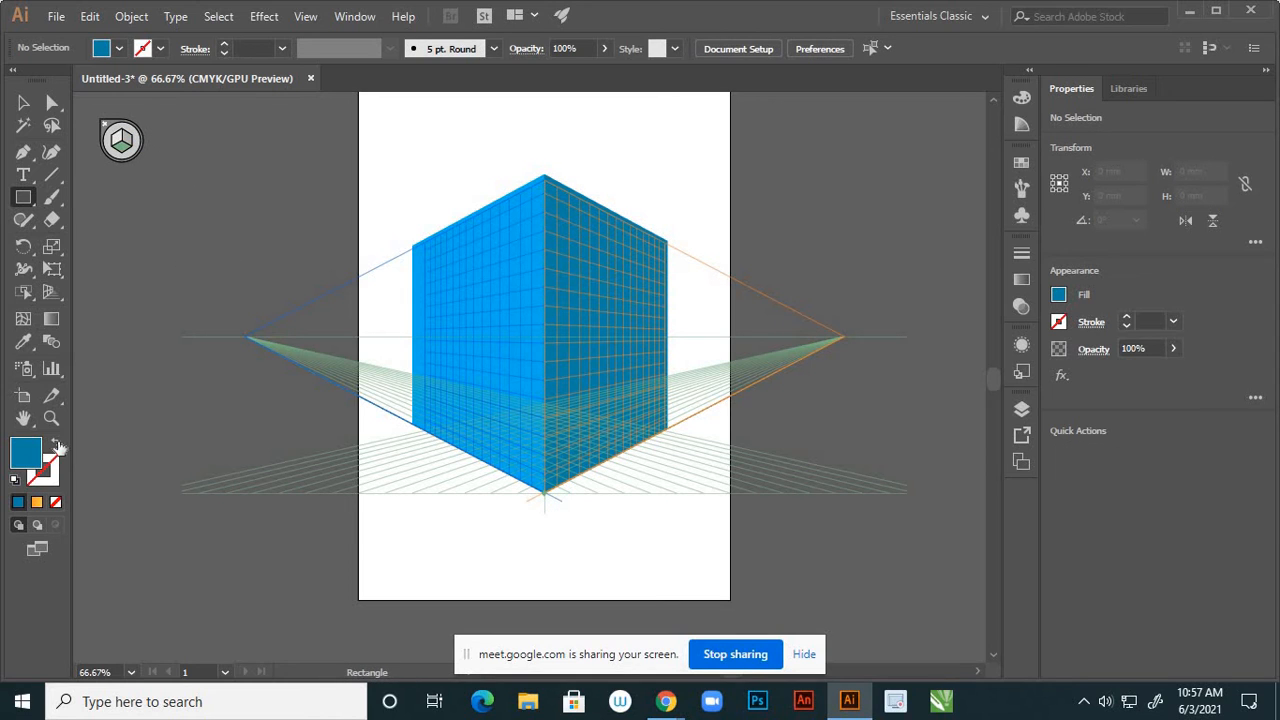
{"action": "double_click", "coordinate": [22, 455]}
{"action": "type", "text": "9FA0A0"}
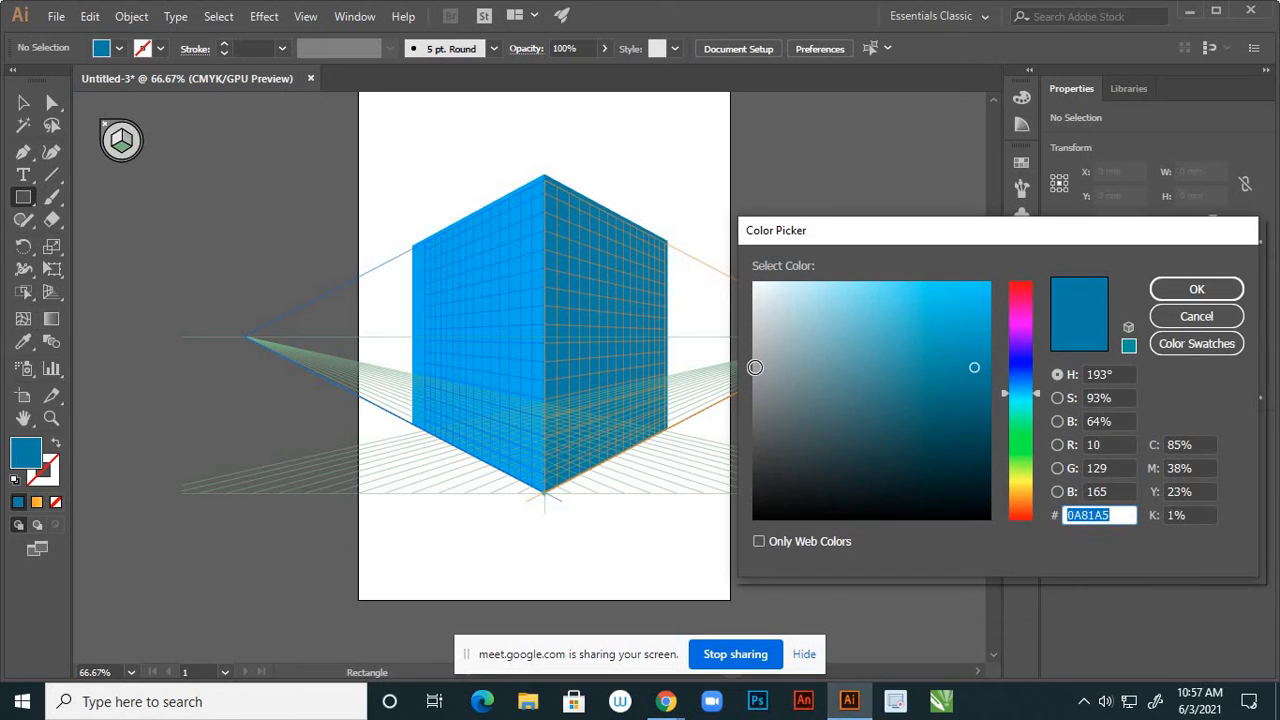
{"action": "left_click", "coordinate": [1196, 289]}
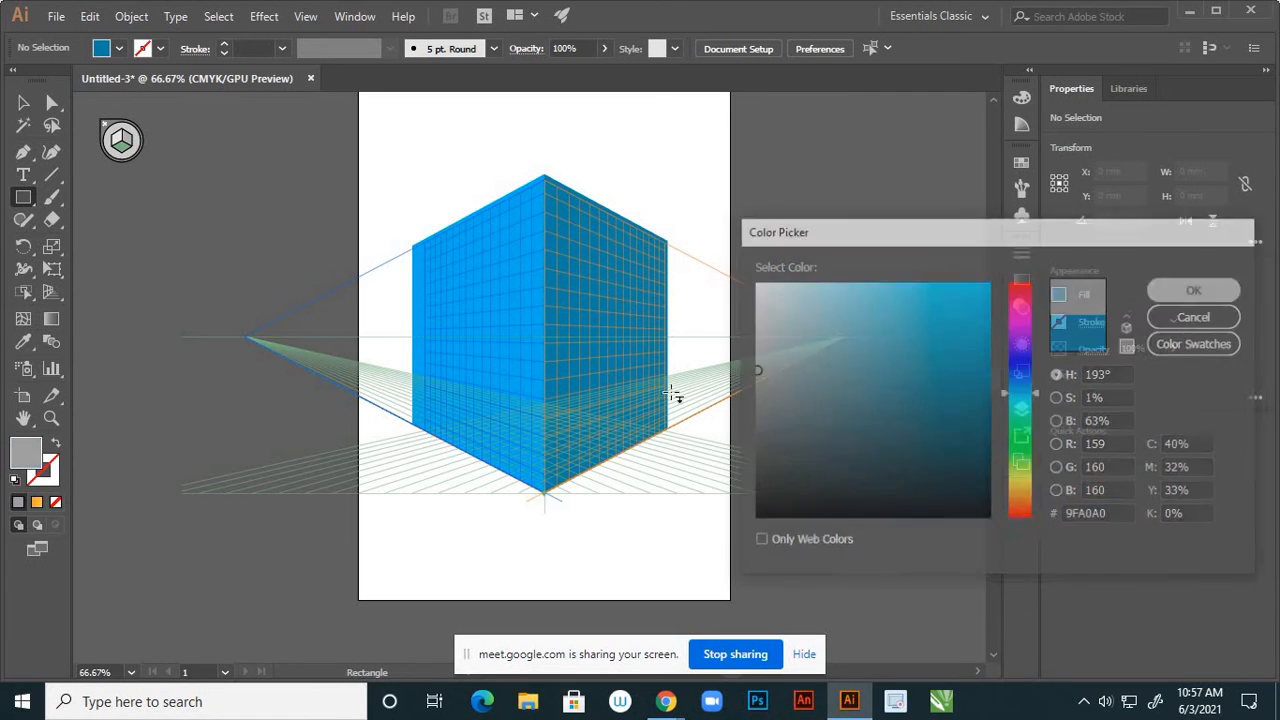
{"action": "left_click_drag", "start_coordinate": [417, 421], "coordinate": [663, 440]}
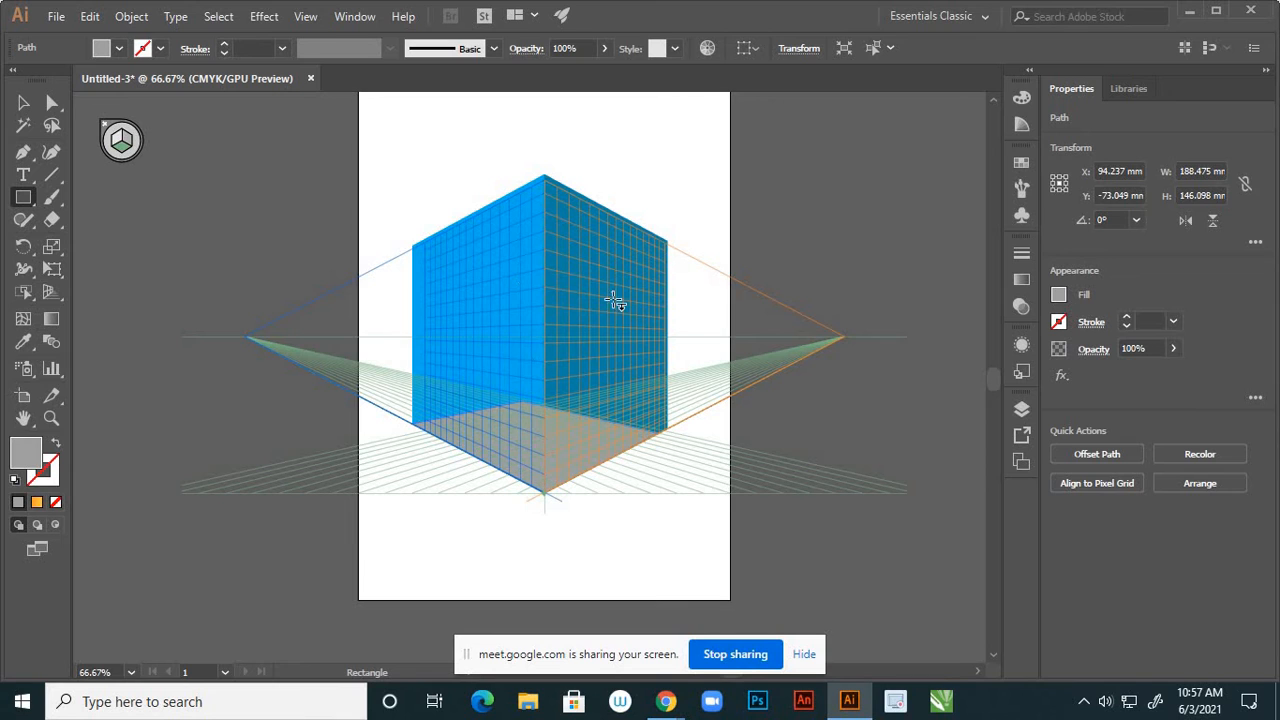
Move the grey floor path below both blue wall paths in the Layer 1 stacking order
{"action": "left_click", "coordinate": [24, 106]}
{"action": "left_click", "coordinate": [523, 443]}
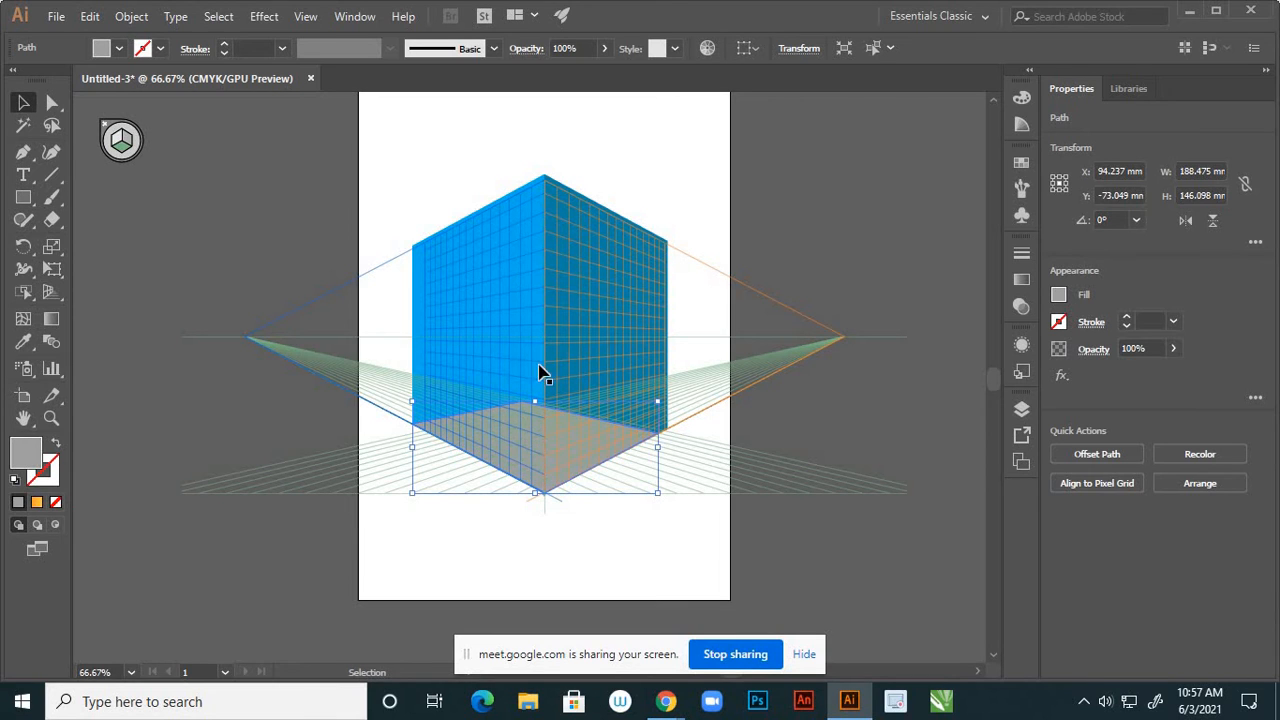
{"action": "left_click", "coordinate": [1020, 410]}
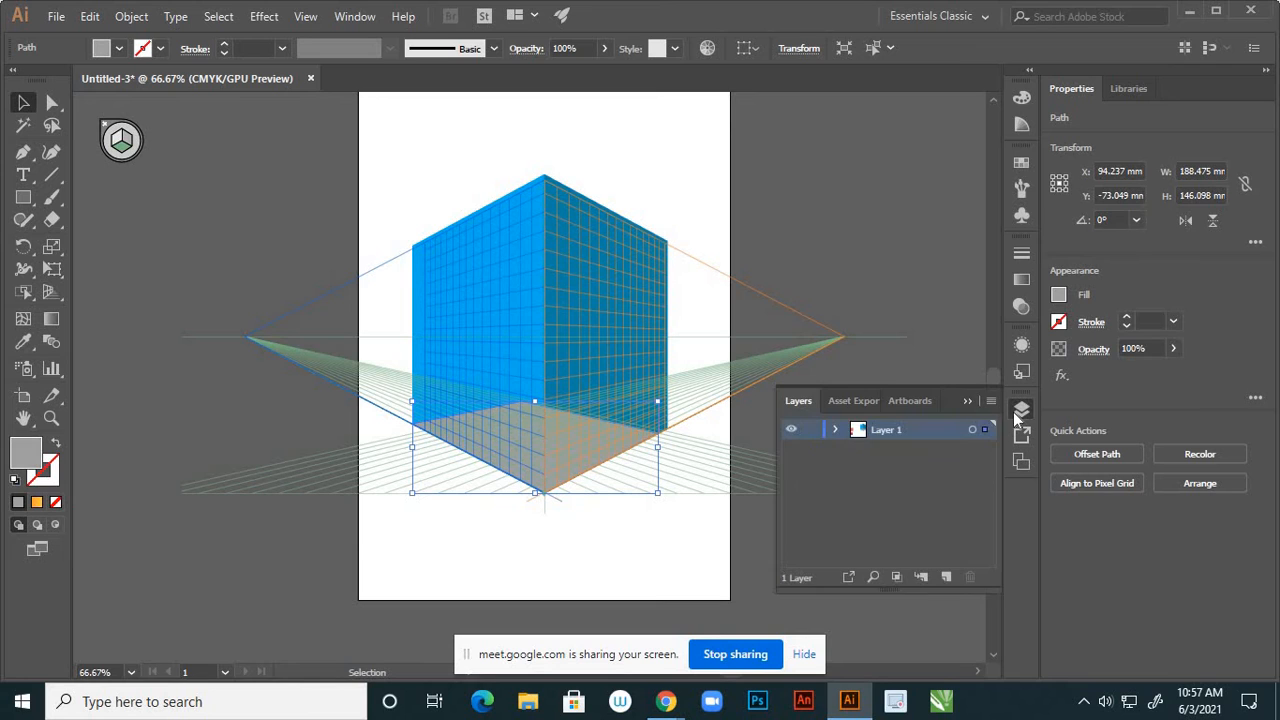
{"action": "left_click", "coordinate": [835, 430]}
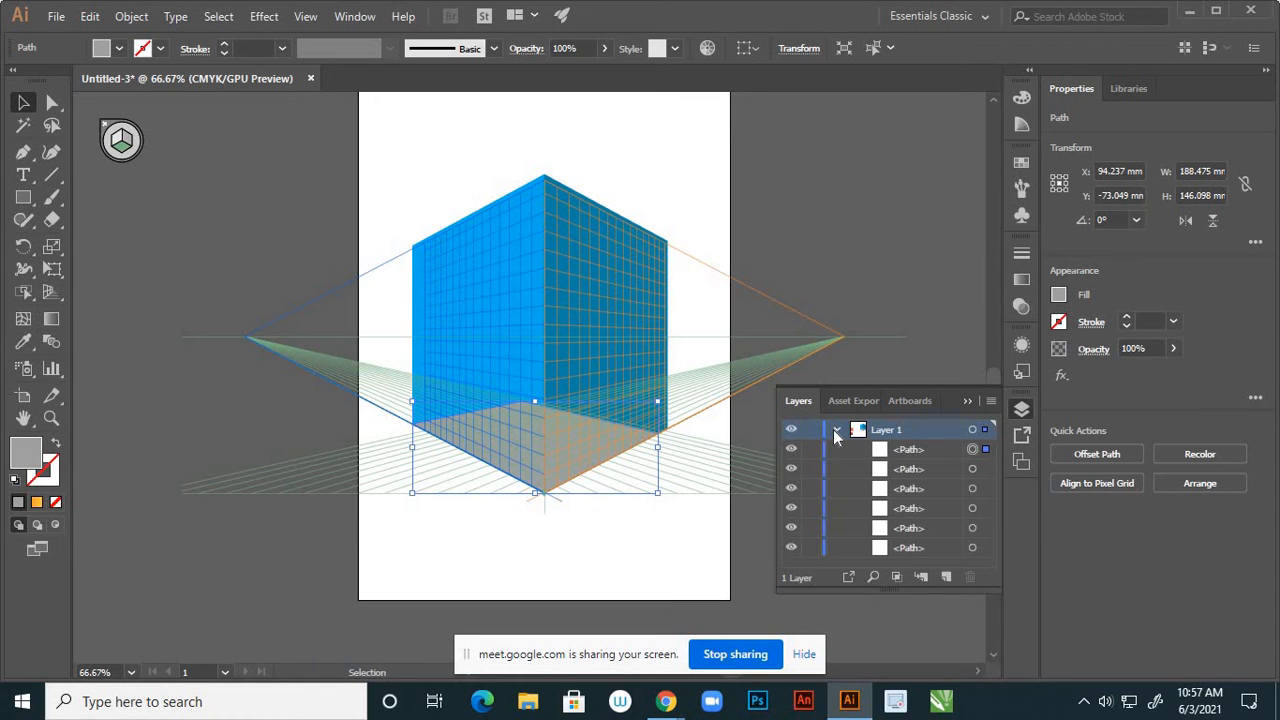
{"action": "left_click", "coordinate": [919, 450]}
{"action": "left_click_drag", "start_coordinate": [925, 450], "coordinate": [931, 480]}
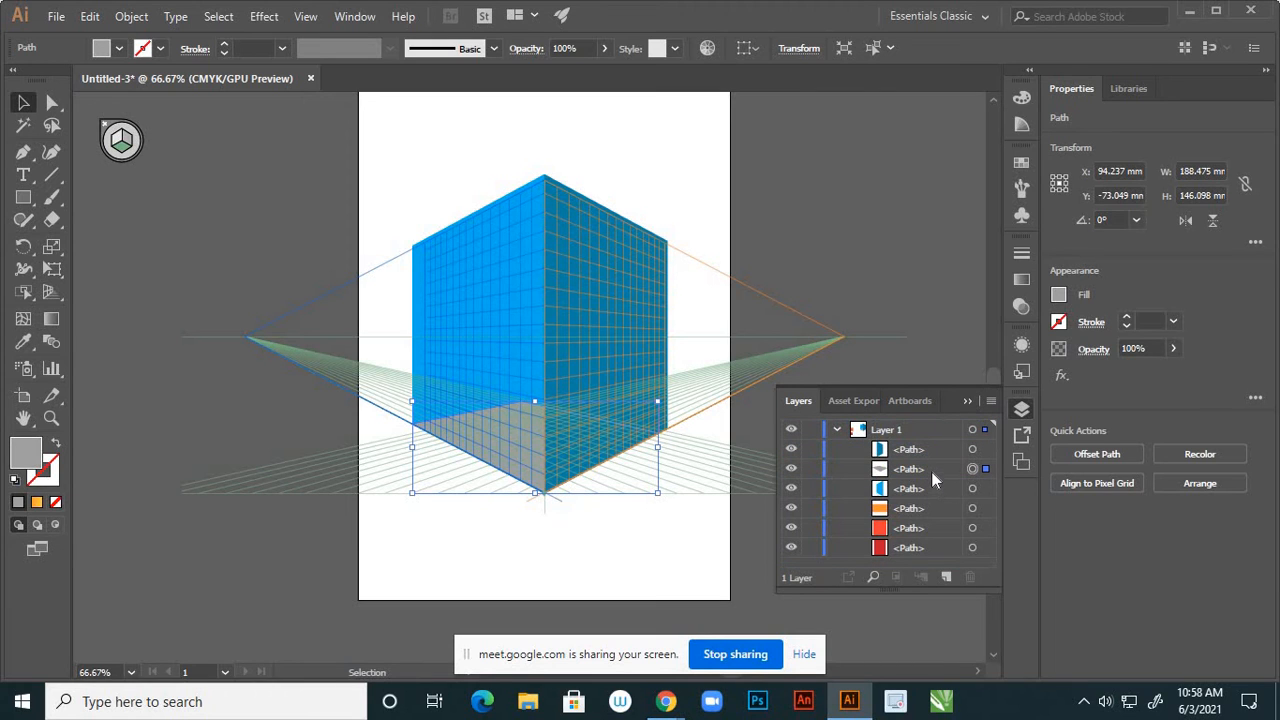
{"action": "left_click_drag", "start_coordinate": [933, 465], "coordinate": [938, 492]}
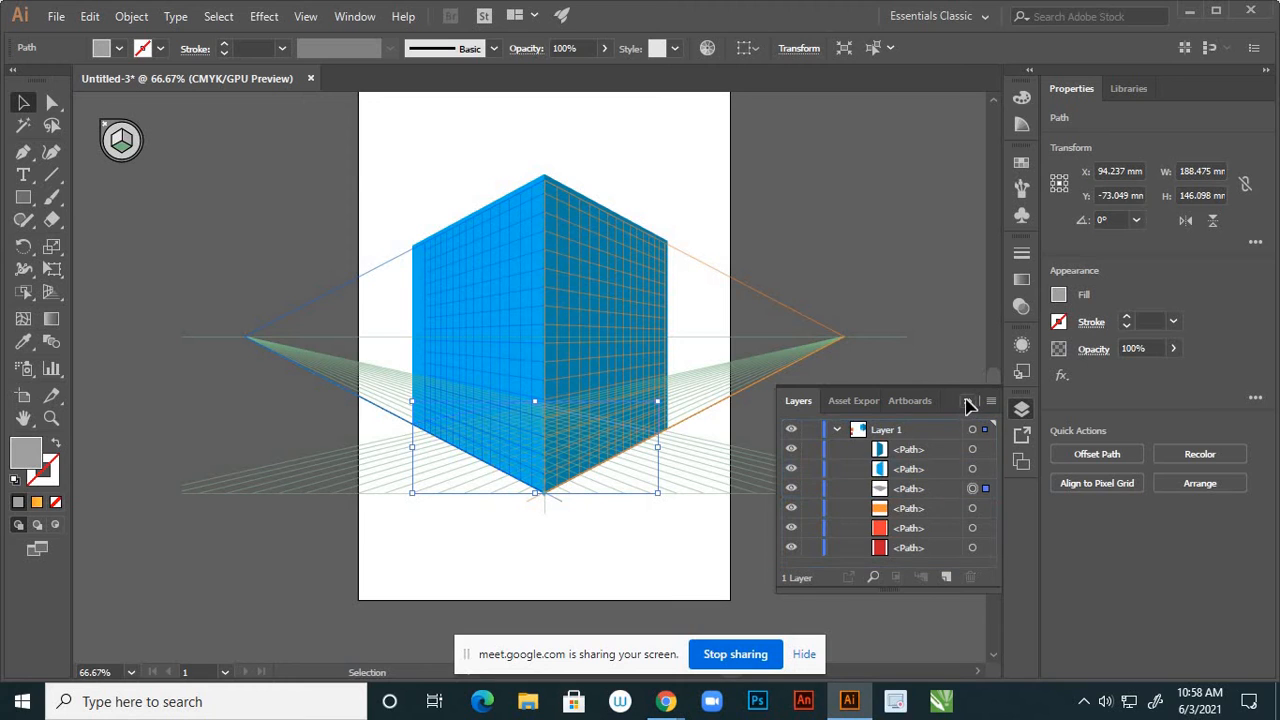
{"action": "left_click", "coordinate": [968, 402]}
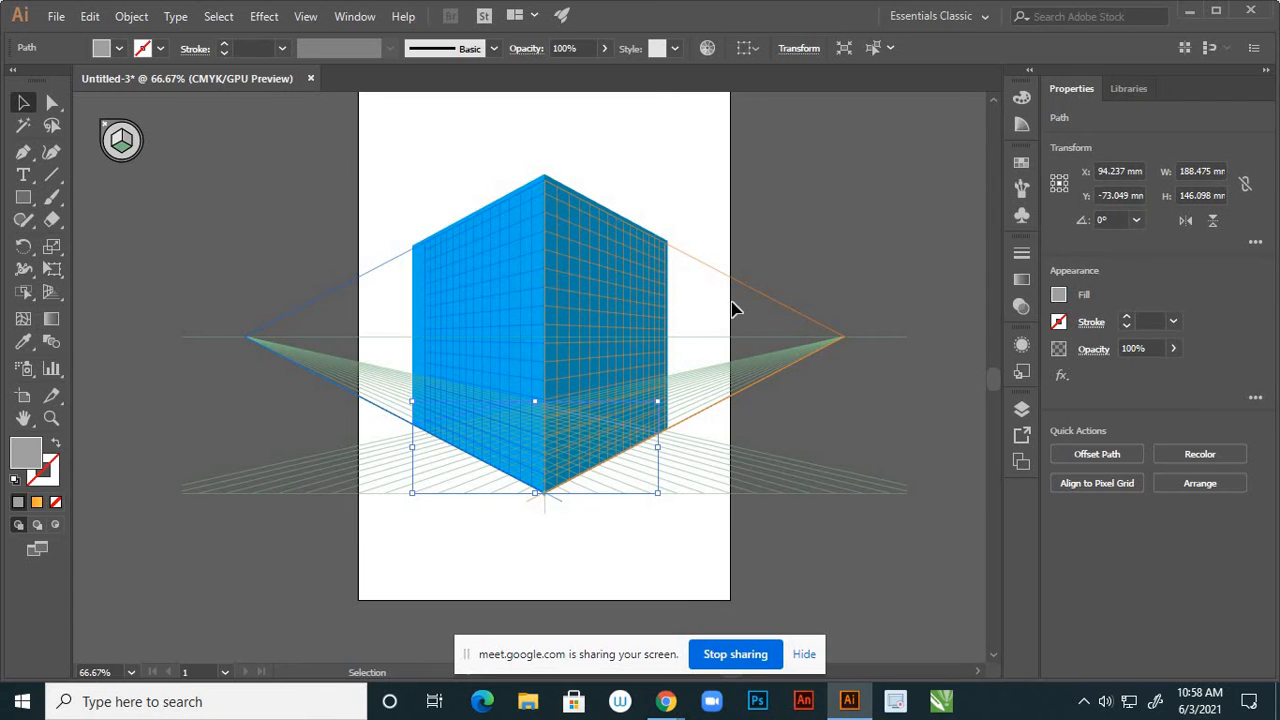
Try rotating the grey floor shape by about 36° and undo the rotation
{"action": "scroll", "coordinate": [735, 316], "scroll_direction": "down", "scroll_amount": 1, "text": "alt"}
{"action": "scroll", "coordinate": [597, 445], "scroll_direction": "up", "scroll_amount": 1, "text": "alt"}
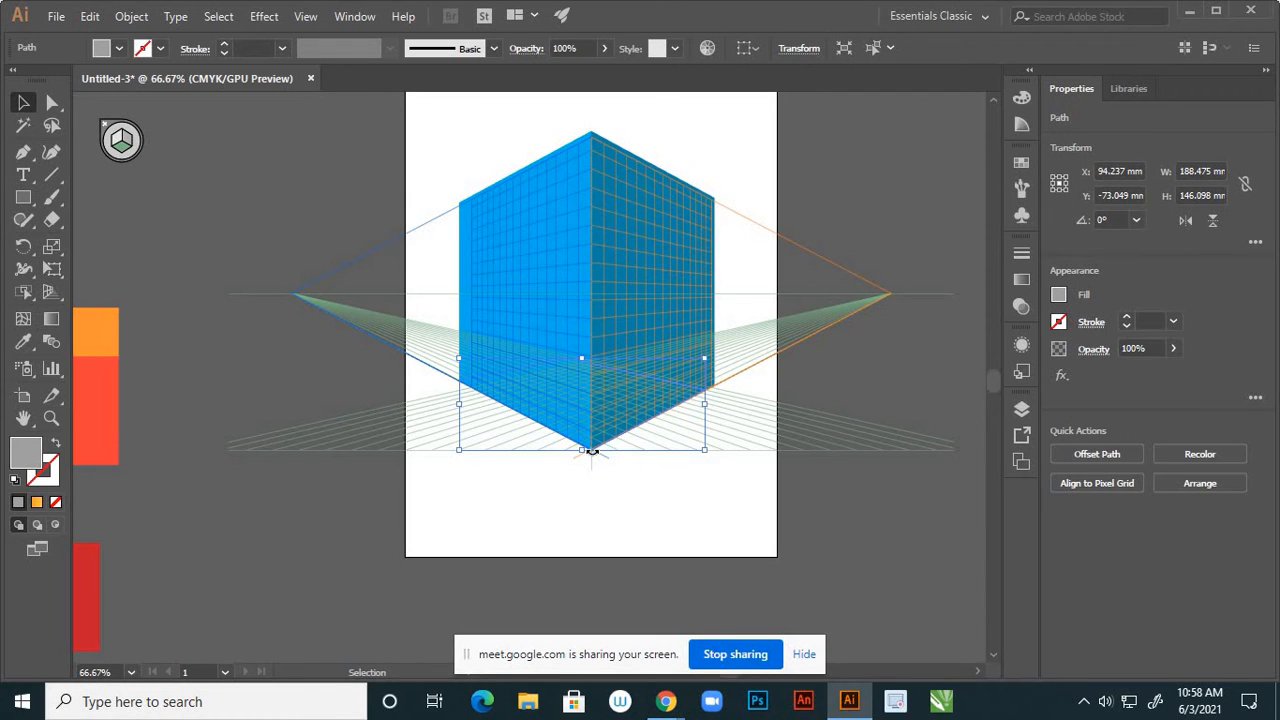
{"action": "left_click_drag", "start_coordinate": [592, 452], "coordinate": [682, 493]}
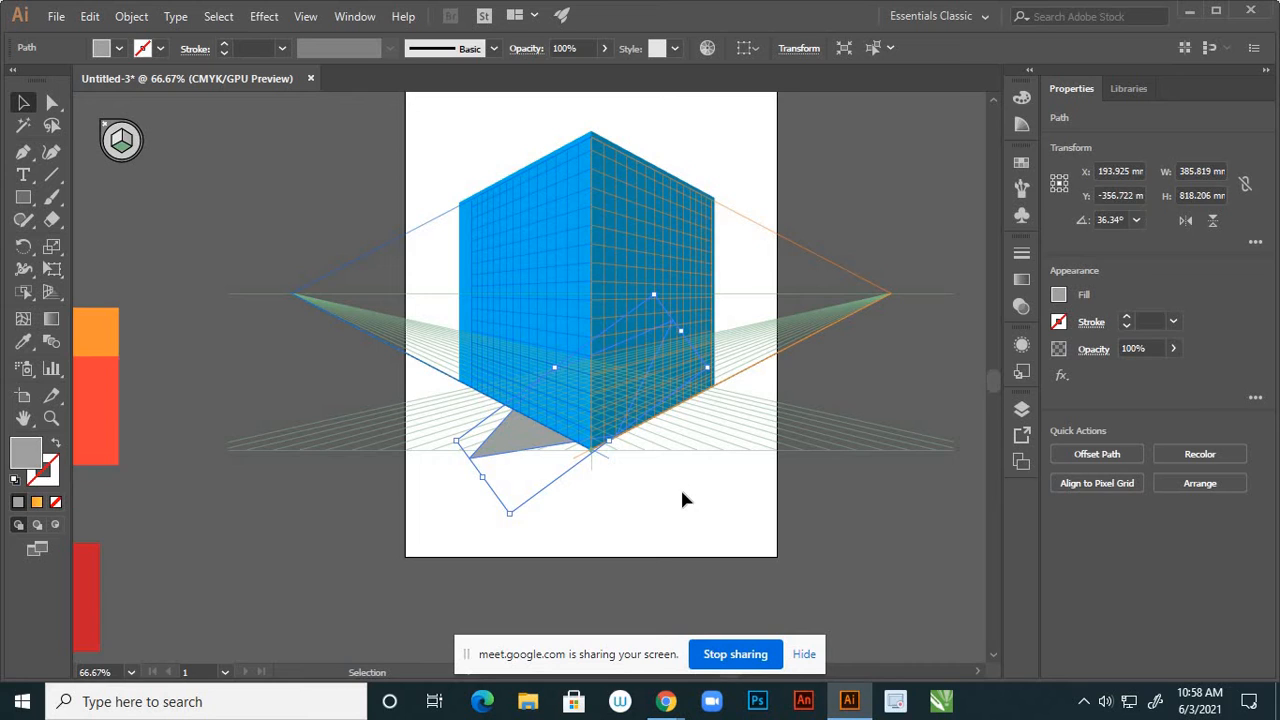
{"action": "key", "text": "ctrl+z"}
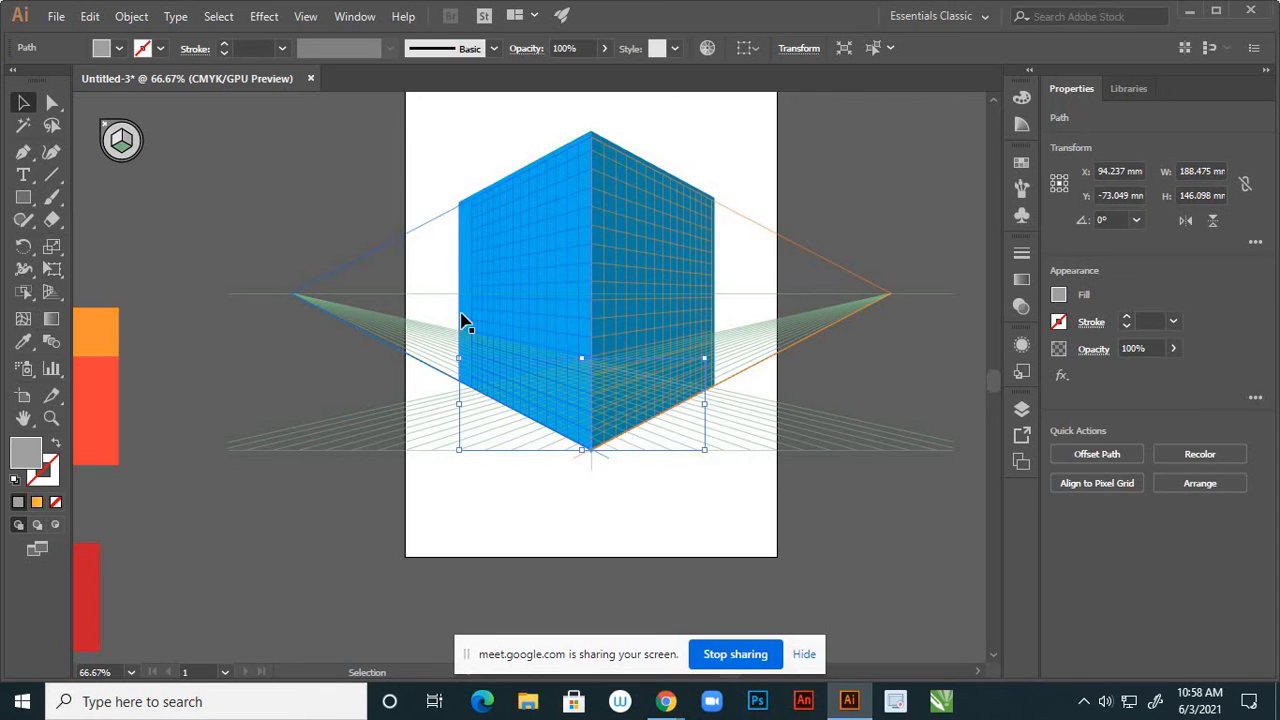
Add a placeholder point text beside the upper part of the blue box and set its font size to 72 pt
{"action": "left_click", "coordinate": [26, 178]}
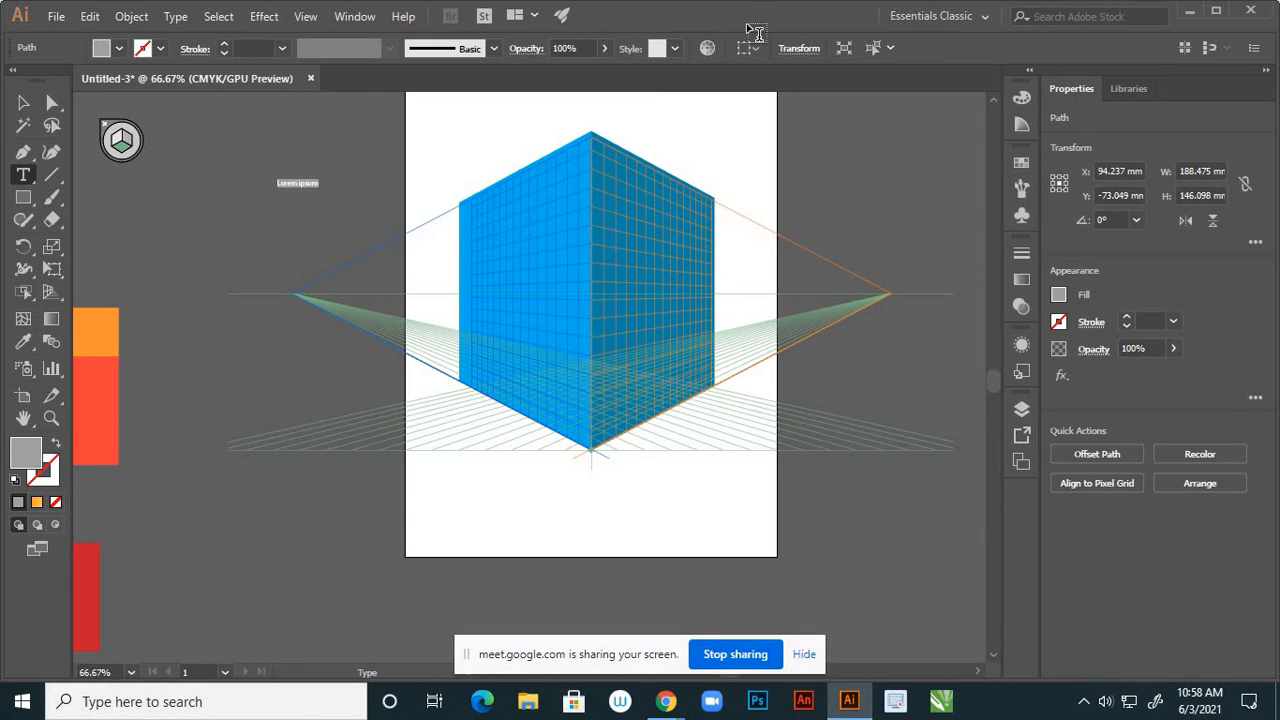
{"action": "left_click", "coordinate": [23, 102]}
{"action": "left_click", "coordinate": [23, 174]}
{"action": "left_click", "coordinate": [902, 48]}
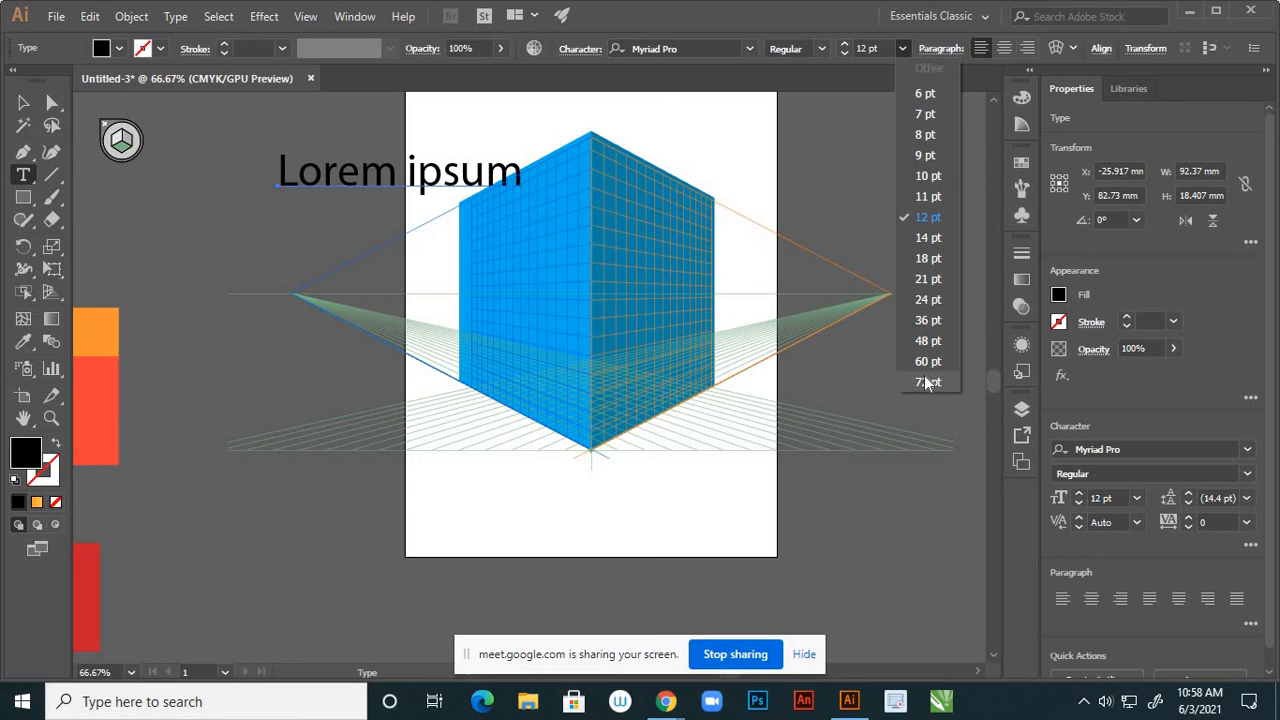
{"action": "left_click", "coordinate": [926, 382]}
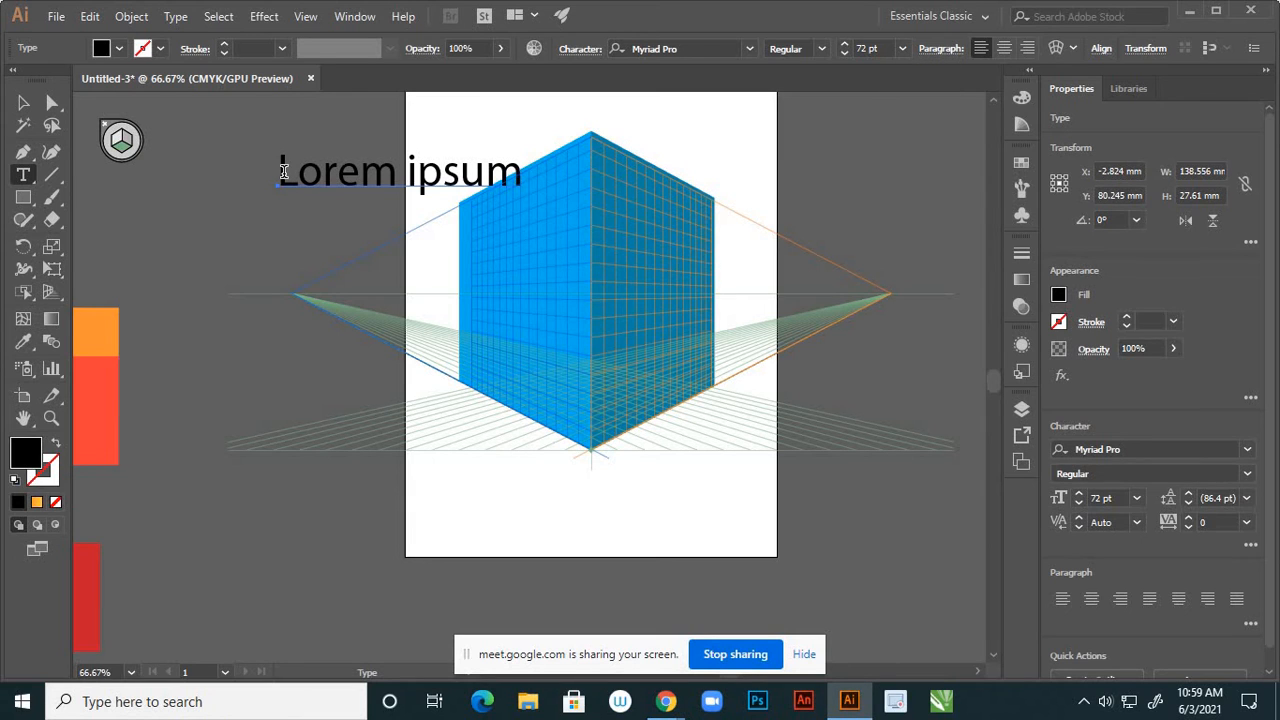
Replace the placeholder text with "animation" and select it as an object
{"action": "left_click_drag", "start_coordinate": [325, 190], "coordinate": [530, 194]}
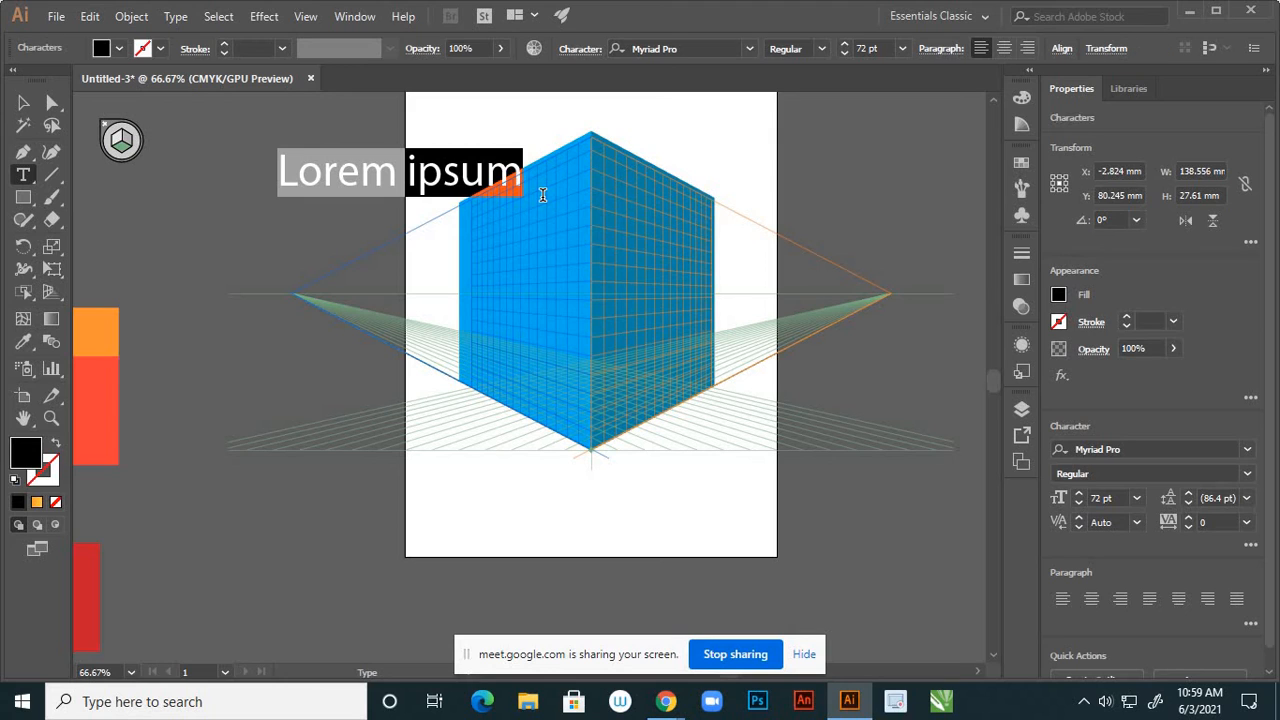
{"action": "type", "text": "animat"}
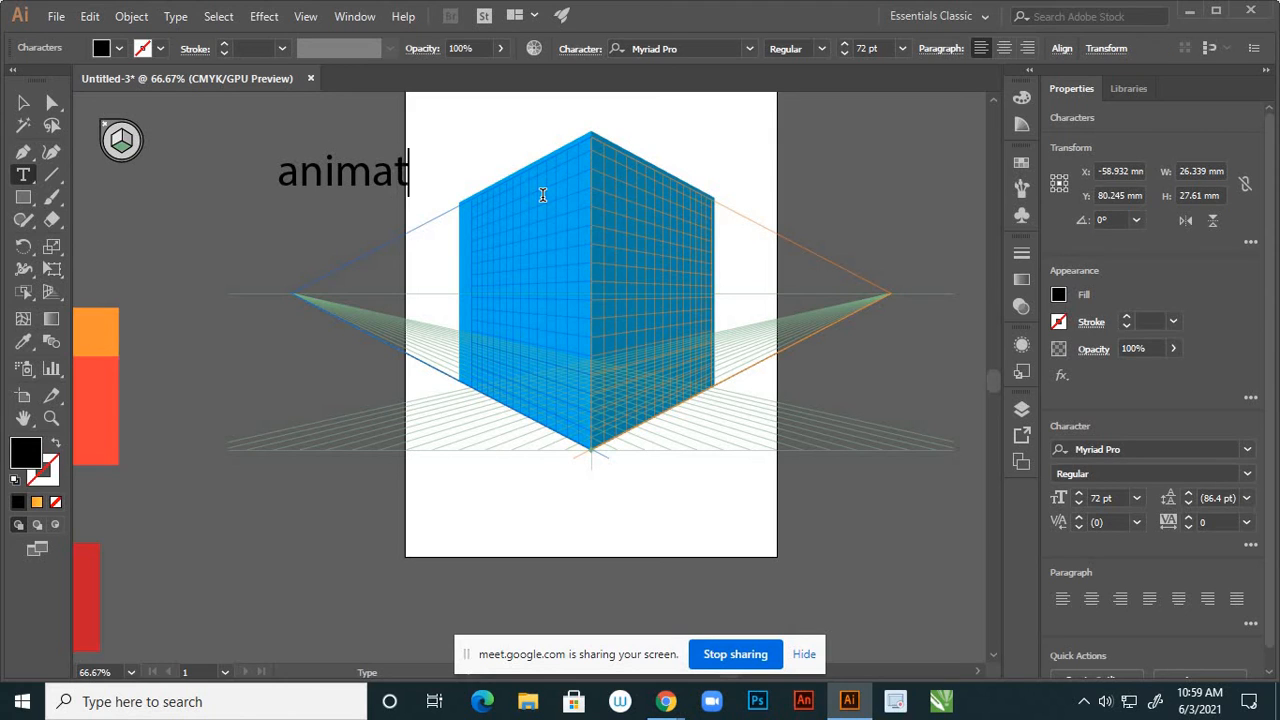
{"action": "type", "text": "ion"}
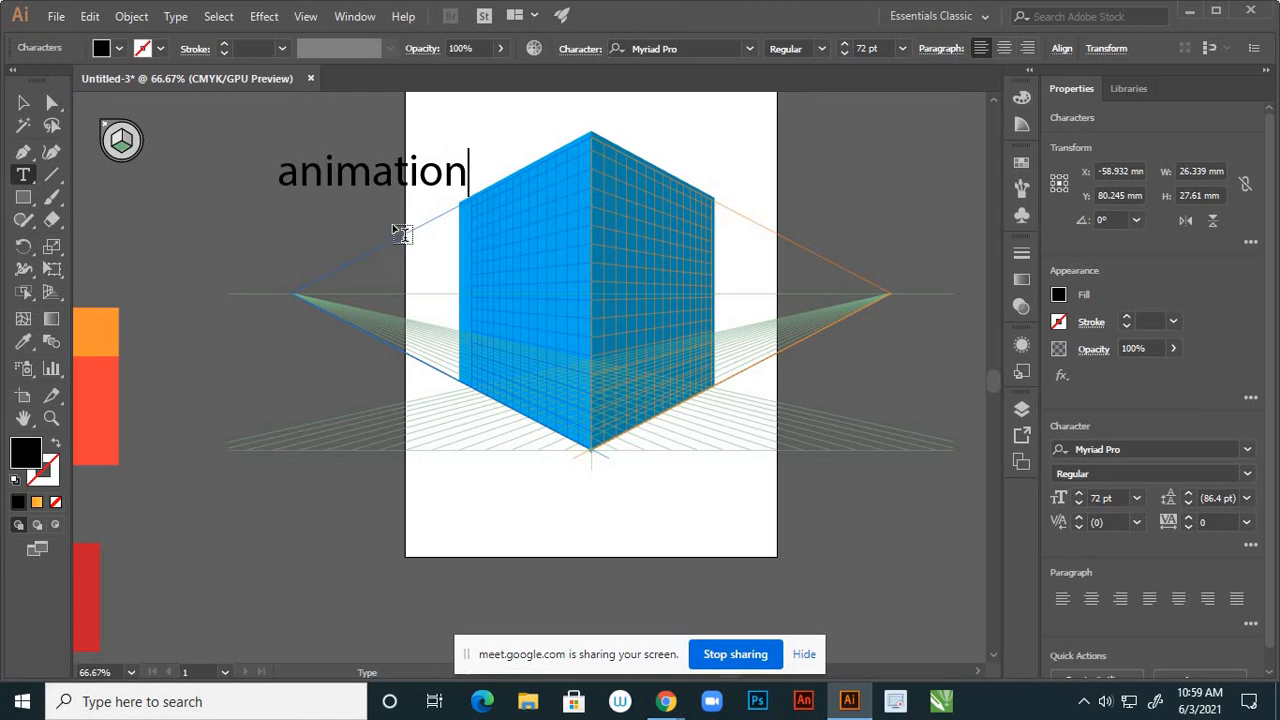
{"action": "left_click", "coordinate": [22, 102]}
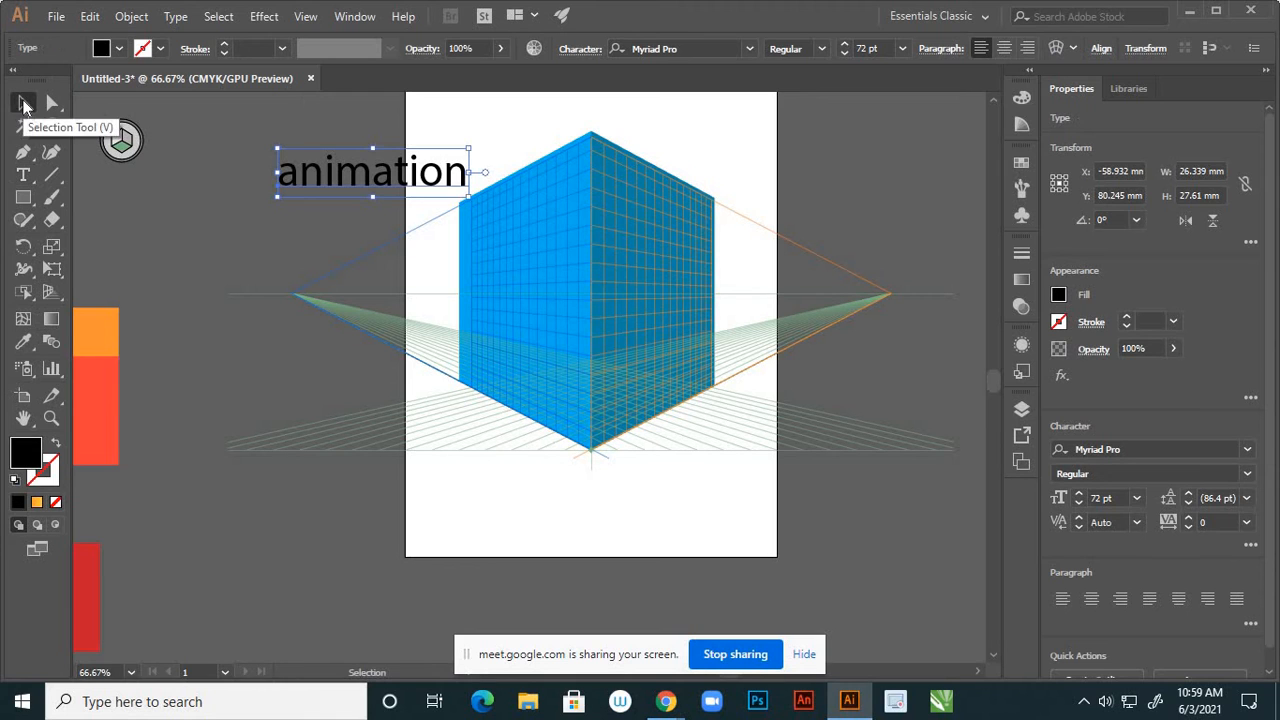
Set the fill colour of the "animation" text to the pinkish red F40B4E
{"action": "double_click", "coordinate": [26, 453]}
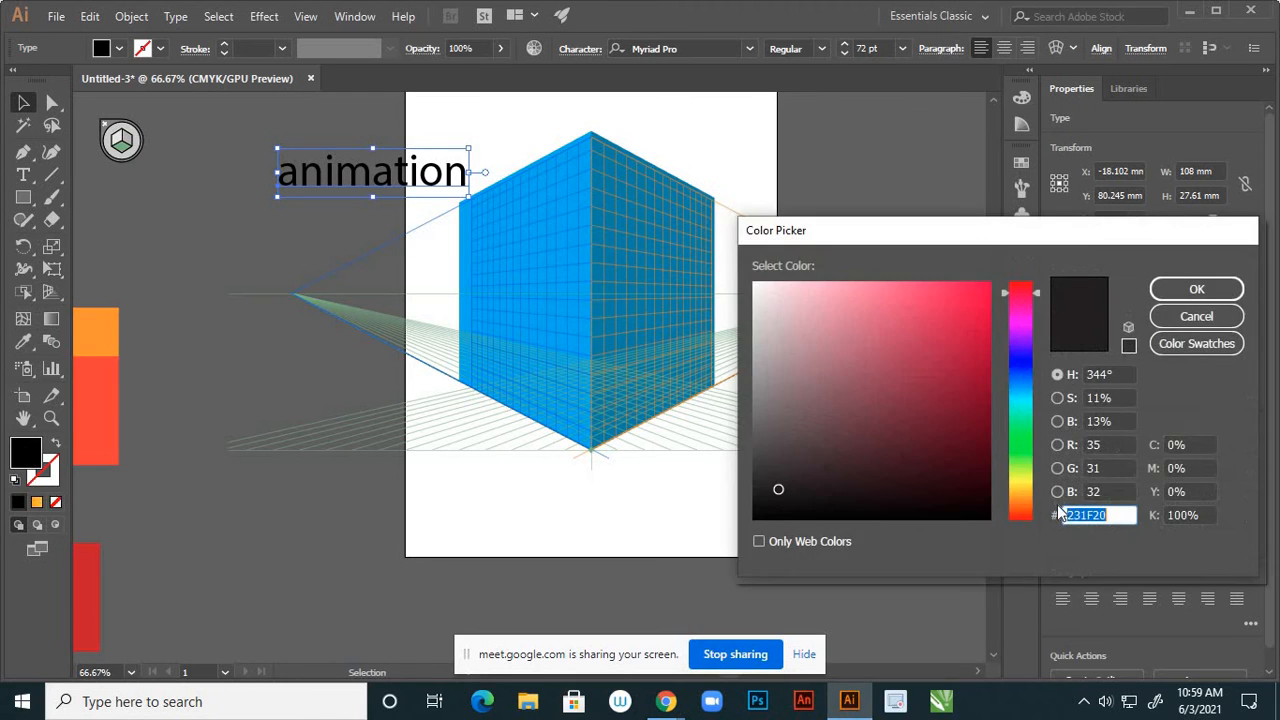
{"action": "left_click_drag", "start_coordinate": [963, 350], "coordinate": [981, 291]}
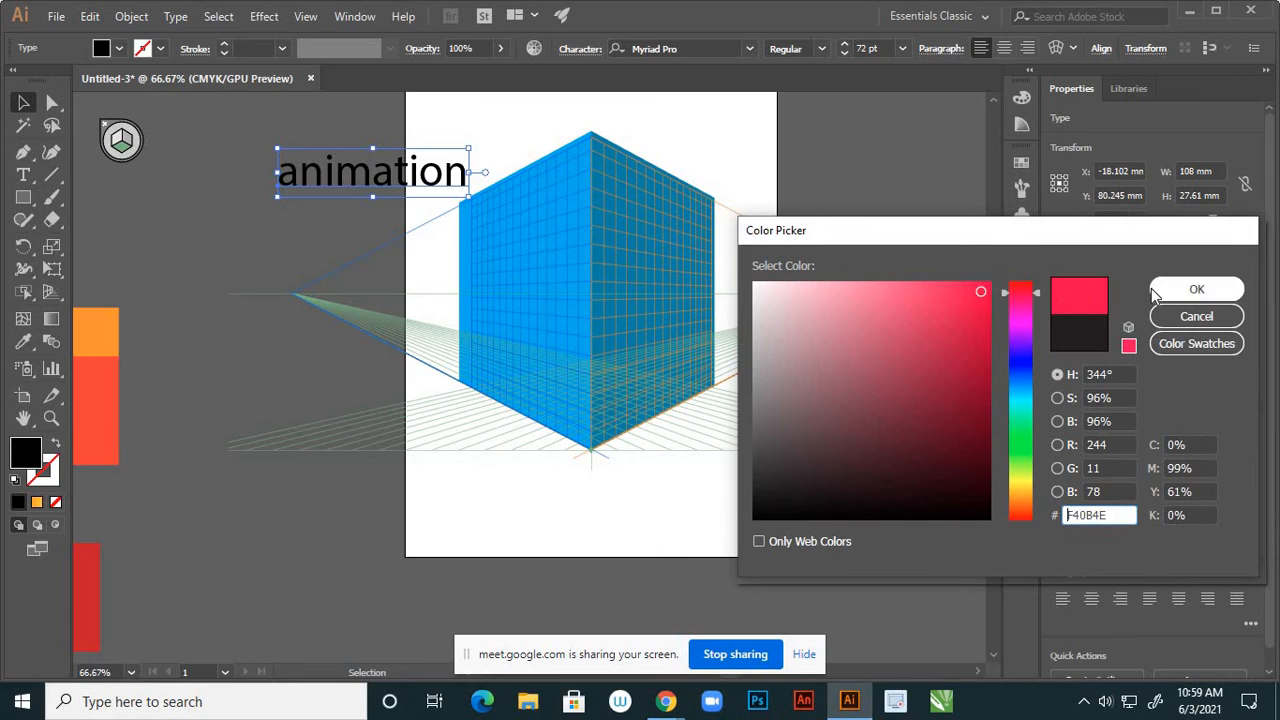
{"action": "left_click", "coordinate": [1180, 290]}
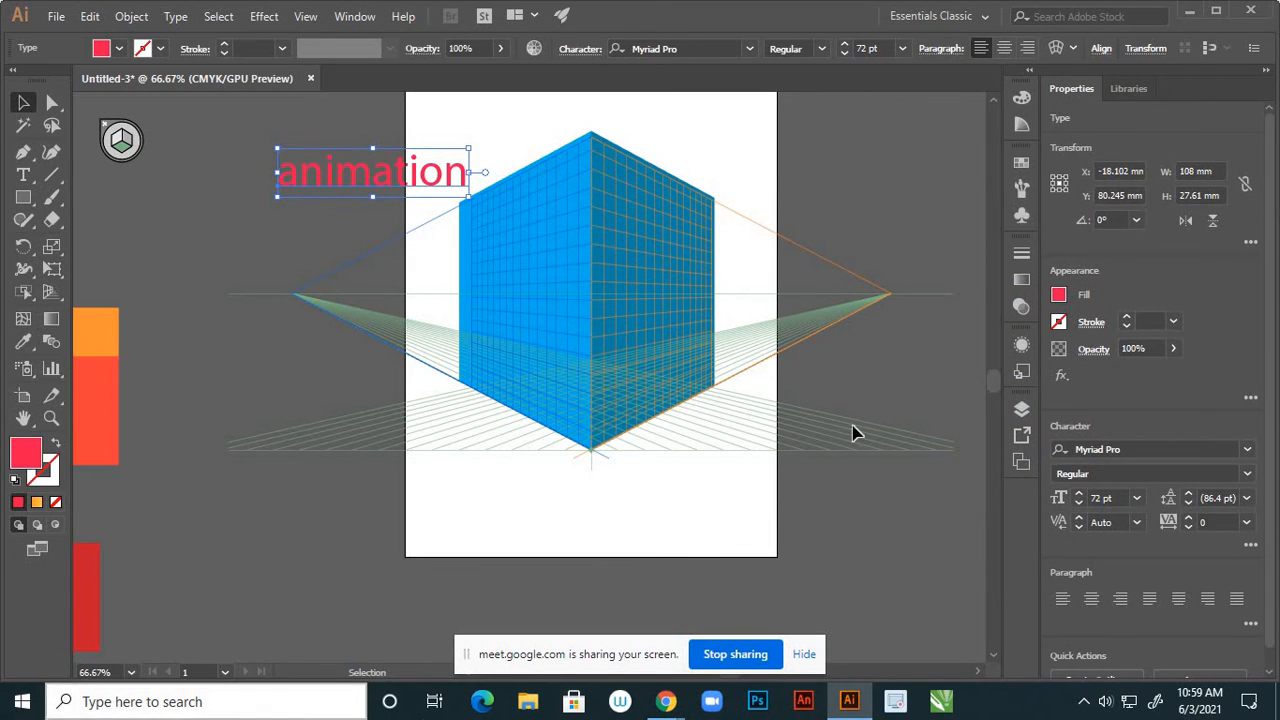
Try placing the "animation" text on the horizontal grid plane with Perspective Selection and undo the placement
{"action": "left_click", "coordinate": [52, 292]}
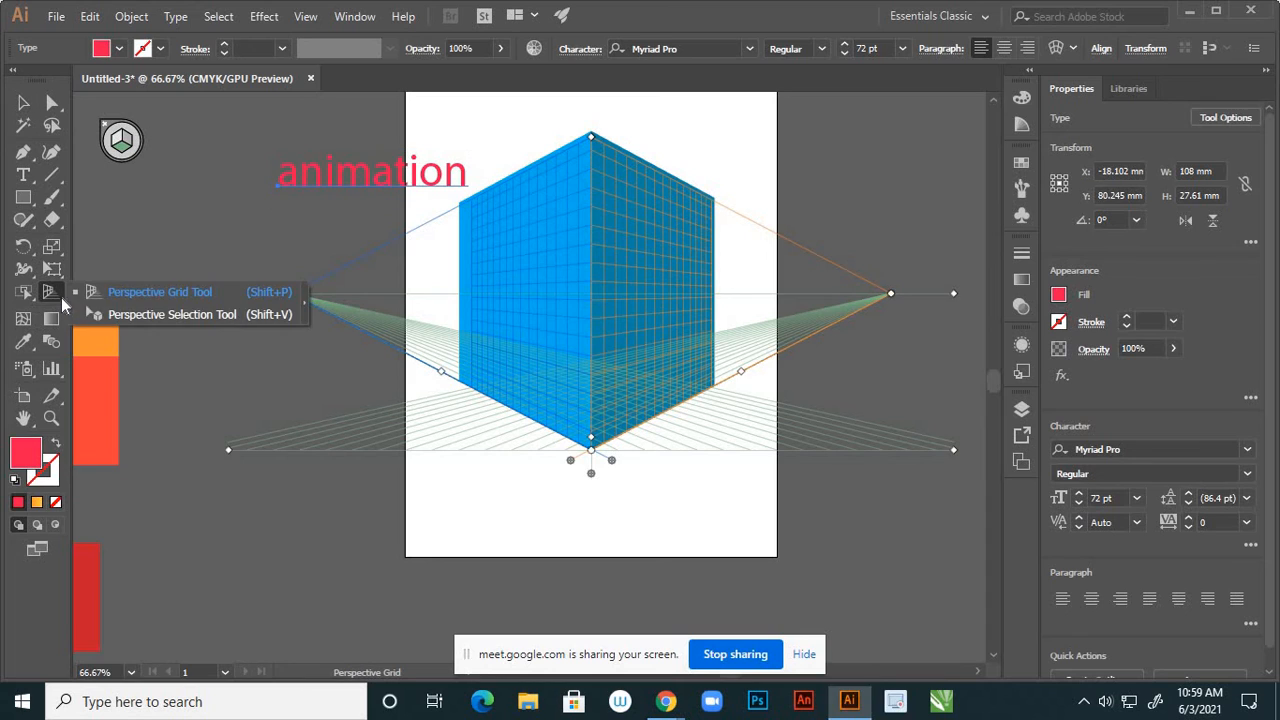
{"action": "left_click", "coordinate": [188, 315]}
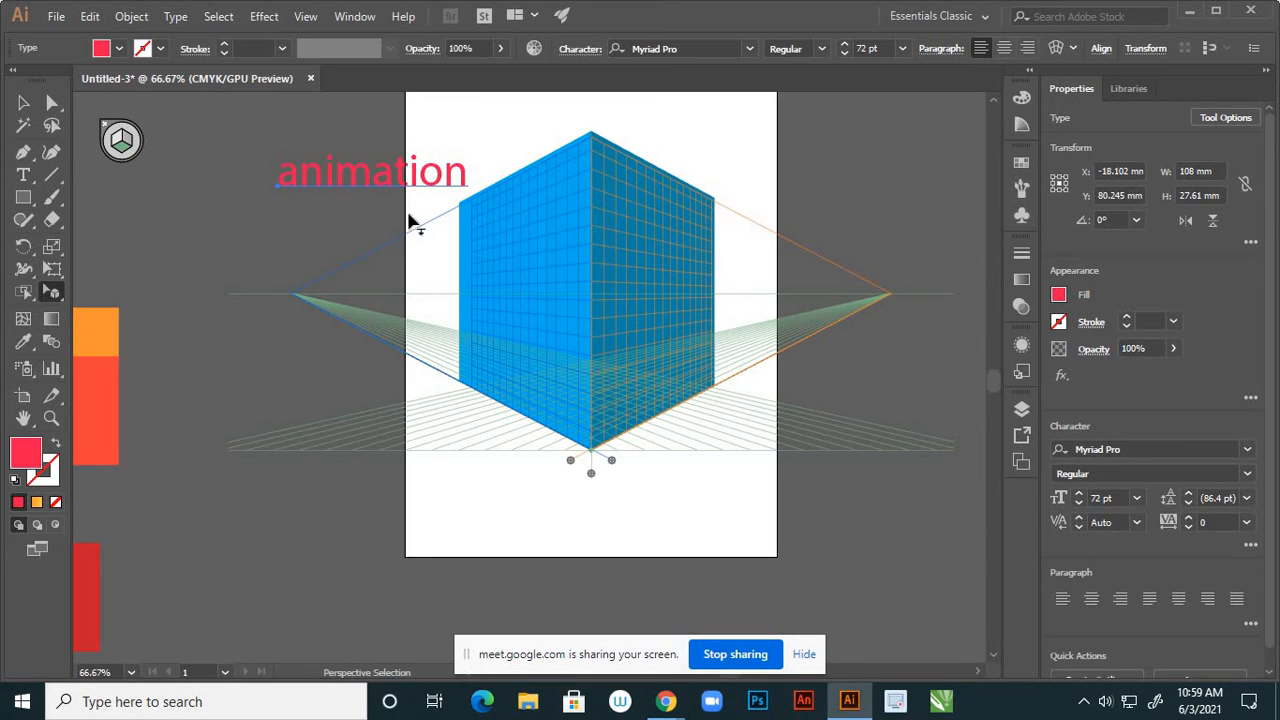
{"action": "left_click_drag", "start_coordinate": [439, 181], "coordinate": [545, 233]}
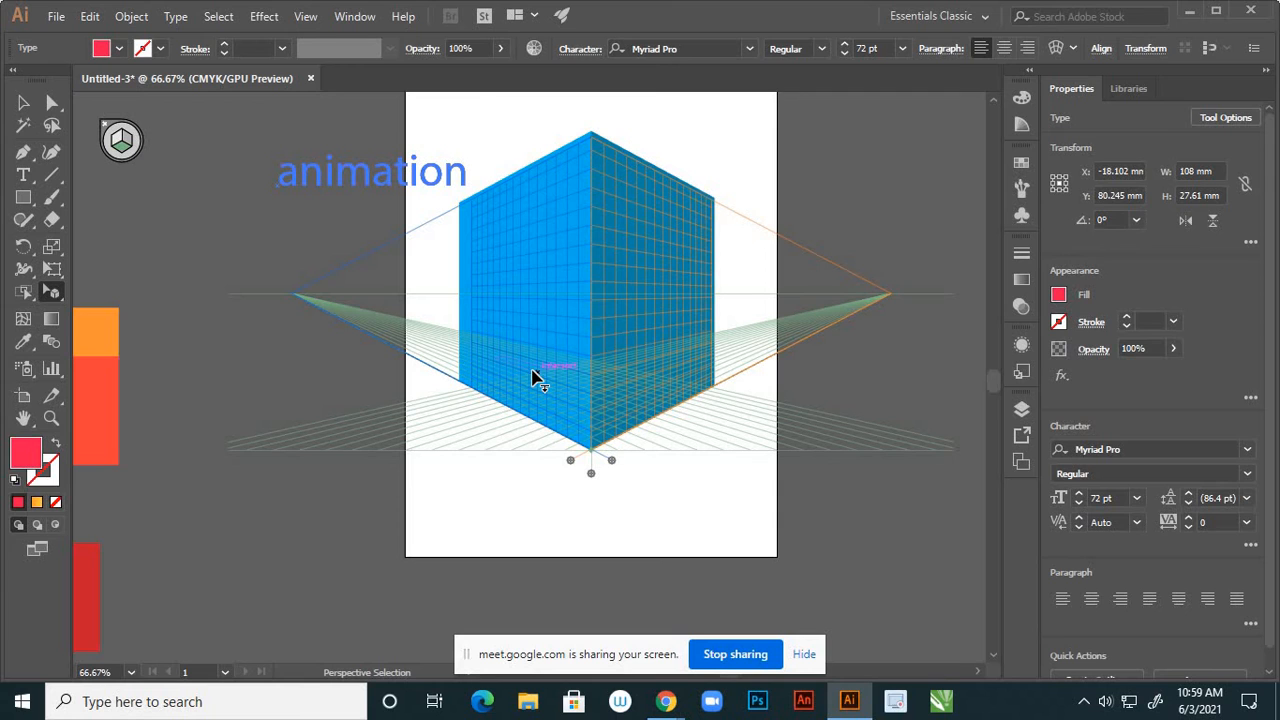
{"action": "left_click_drag", "start_coordinate": [533, 377], "coordinate": [560, 395]}
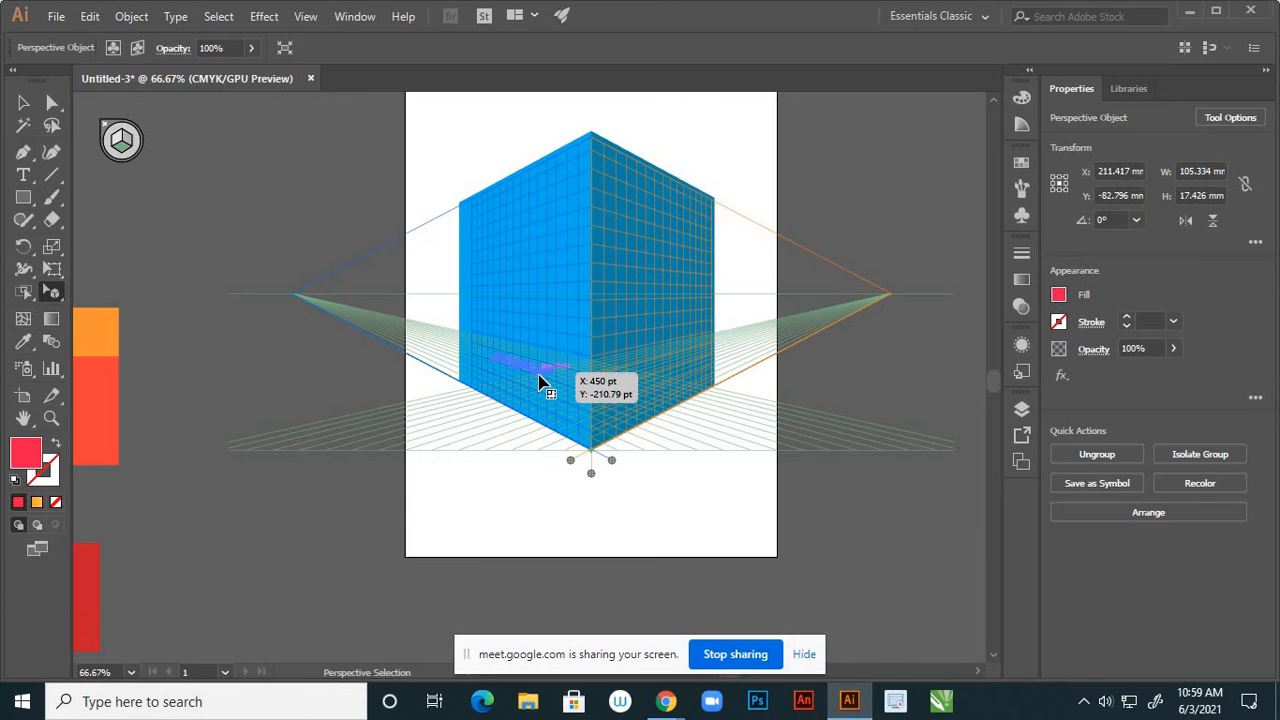
{"action": "left_click_drag", "start_coordinate": [537, 378], "coordinate": [517, 468]}
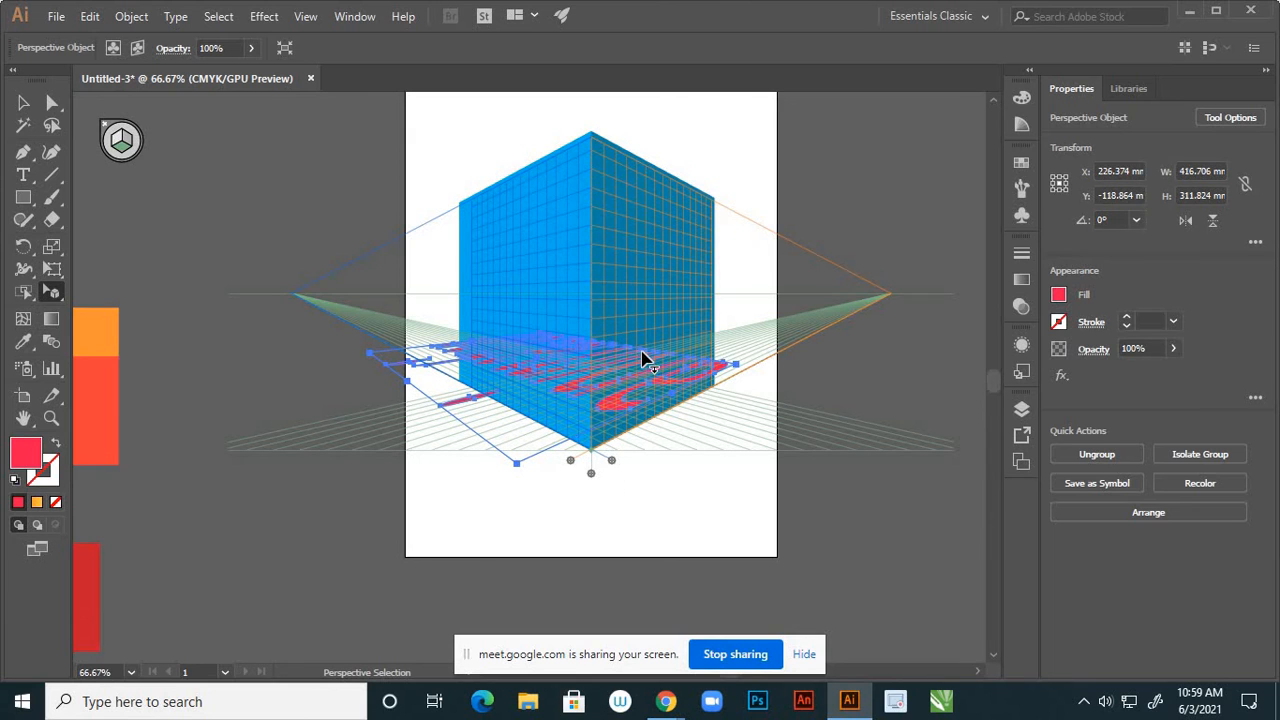
{"action": "left_click", "coordinate": [1021, 409]}
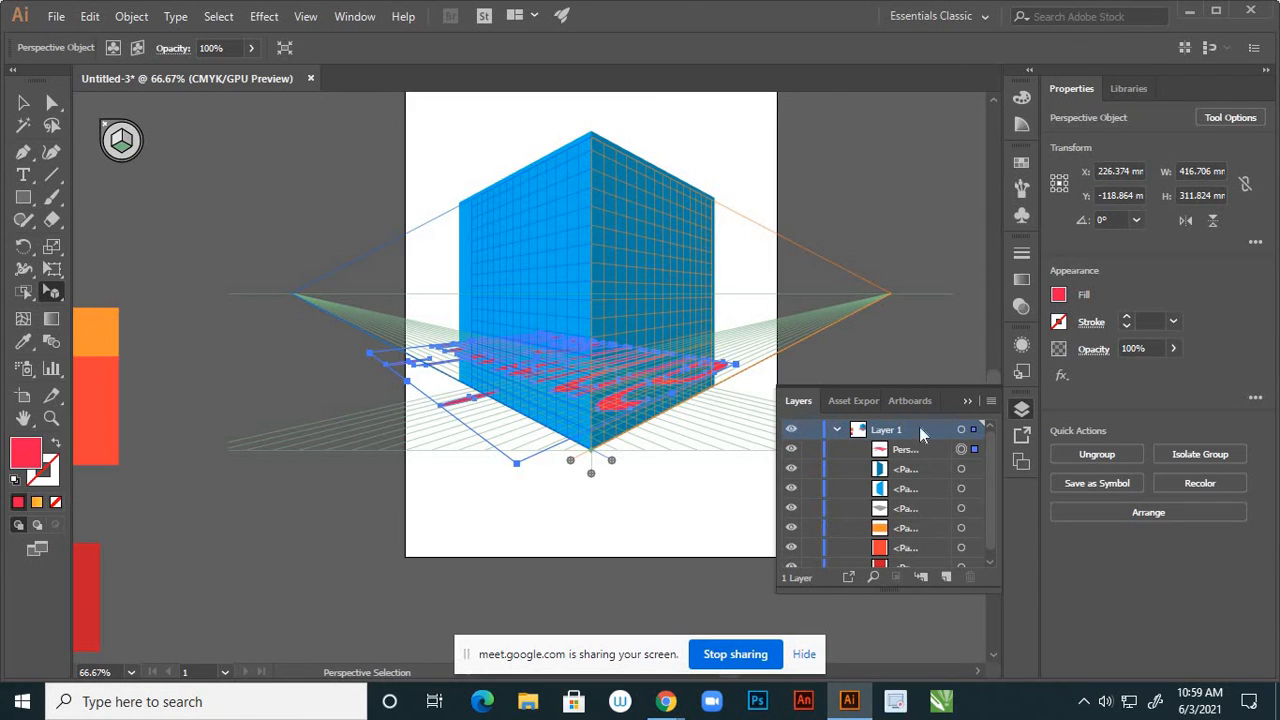
{"action": "left_click", "coordinate": [967, 402]}
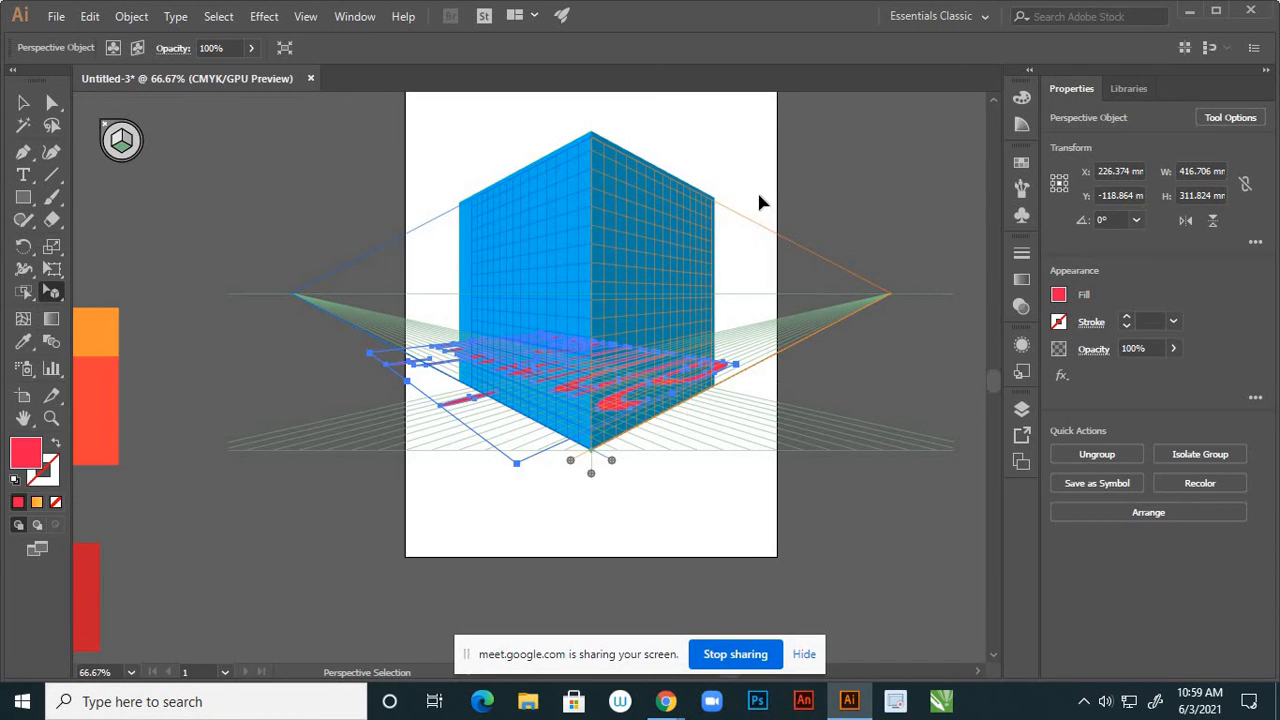
{"action": "key", "text": "ctrl+z"}
{"action": "key", "text": "ctrl+z"}
{"action": "key", "text": "ctrl+z"}
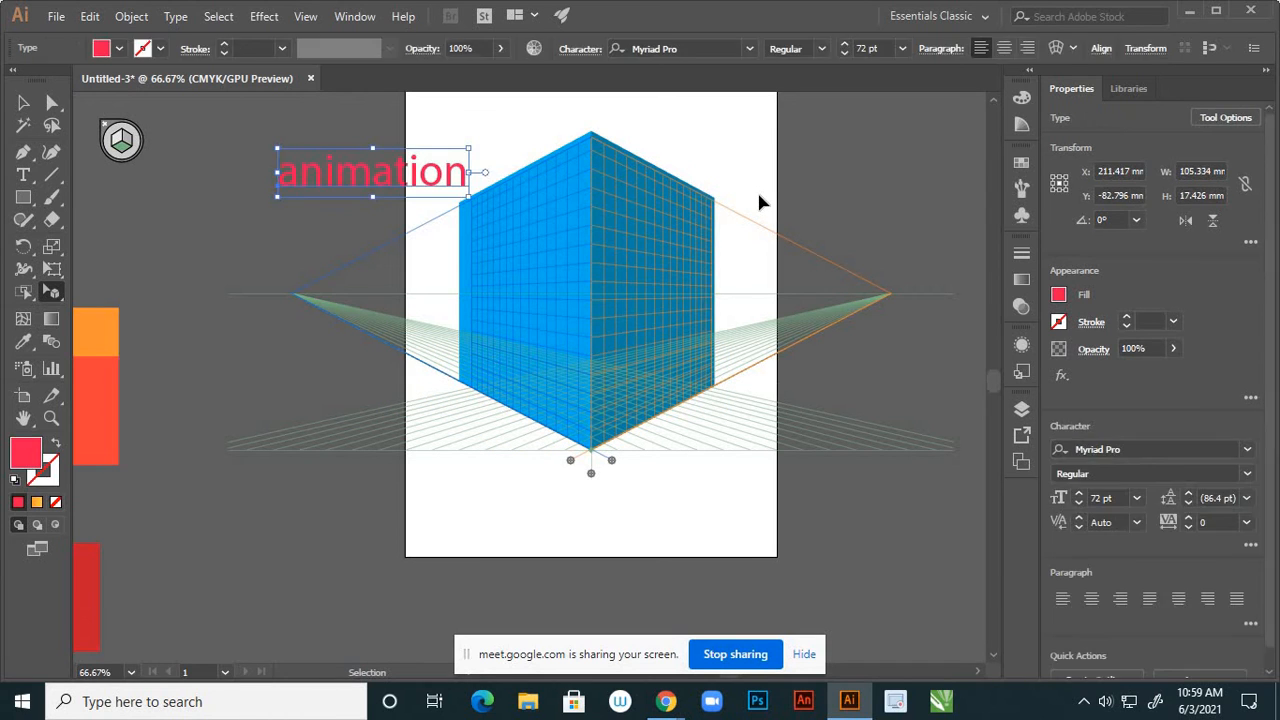
Attach the "animation" text to the box's left face in perspective along the left grid plane and deselect it
{"action": "left_click", "coordinate": [759, 203]}
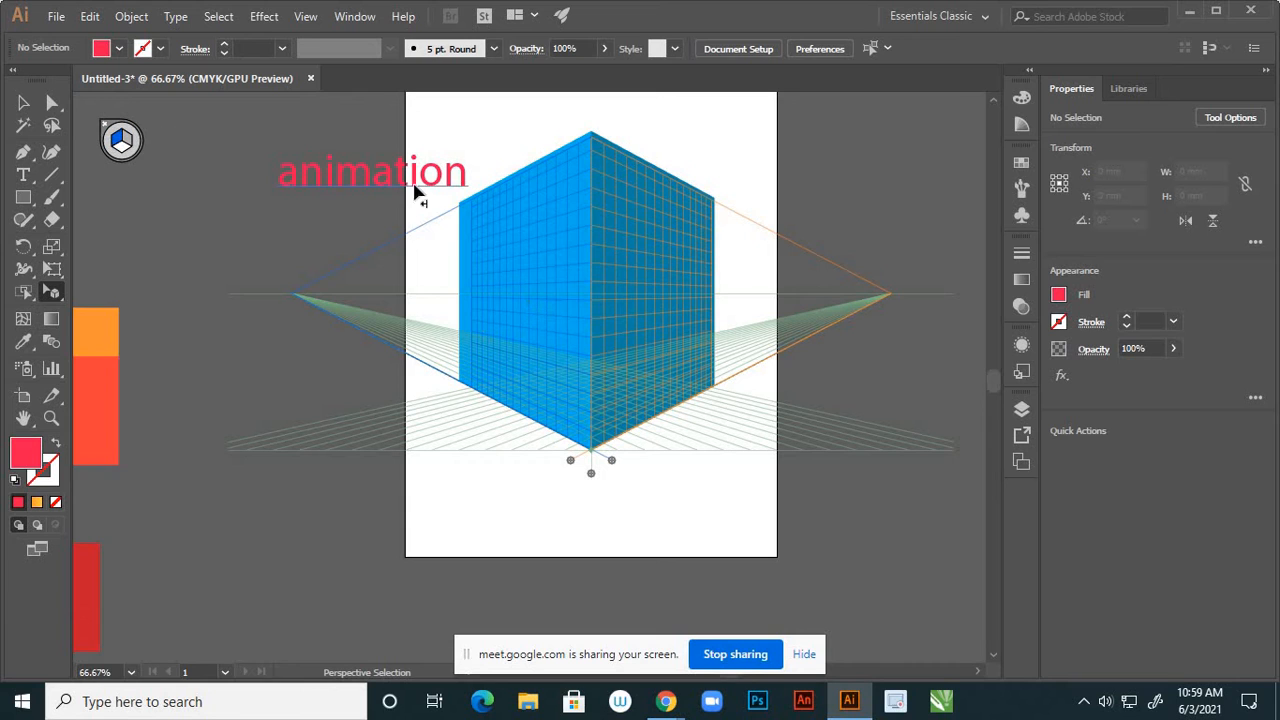
{"action": "left_click_drag", "start_coordinate": [437, 180], "coordinate": [575, 429]}
{"action": "left_click", "coordinate": [24, 105]}
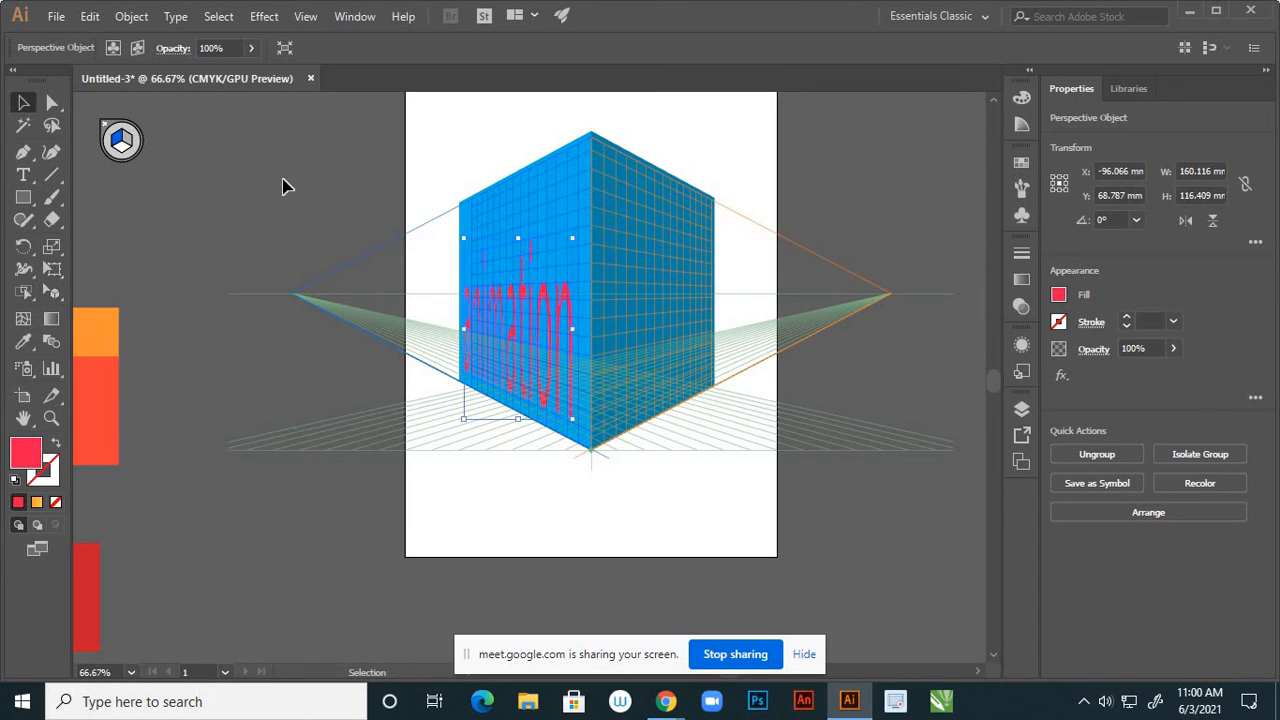
{"action": "left_click", "coordinate": [282, 175]}
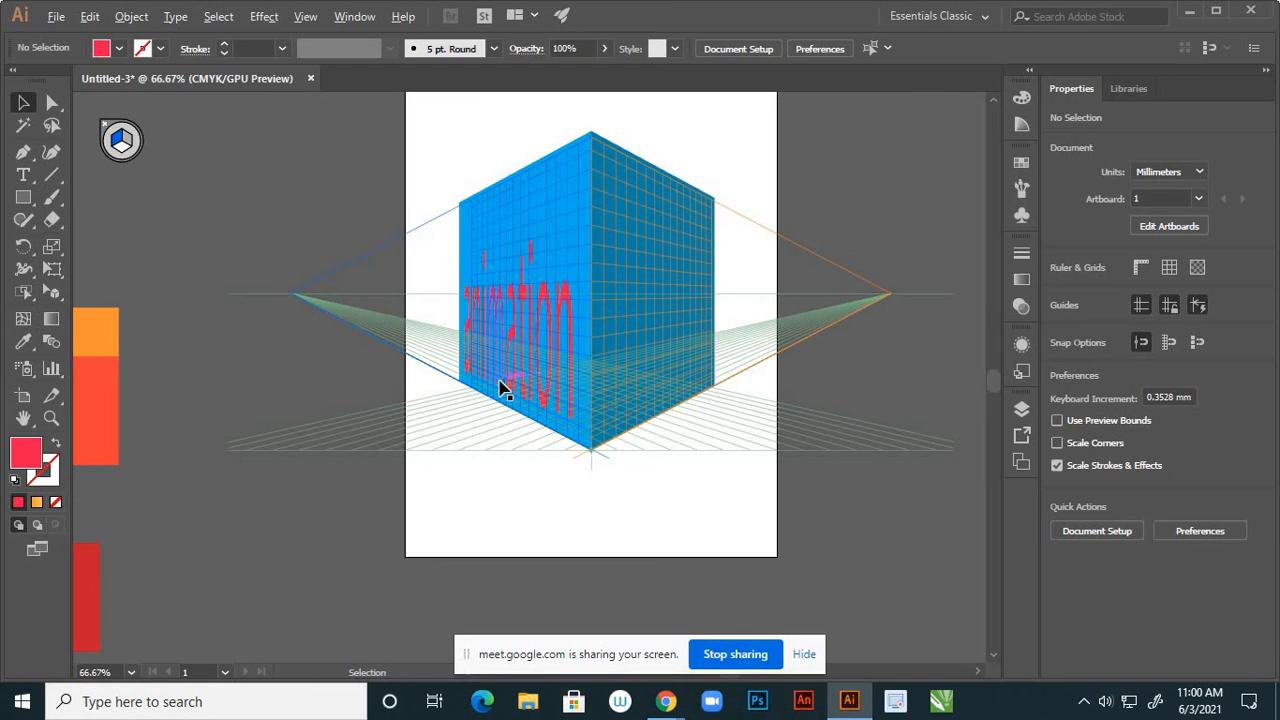
Examine the perspective shape of the "animation" text on the box's left face up close
{"action": "scroll", "coordinate": [500, 386], "scroll_direction": "up", "scroll_amount": 2}
{"action": "scroll", "coordinate": [500, 386], "scroll_direction": "down", "scroll_amount": 2}
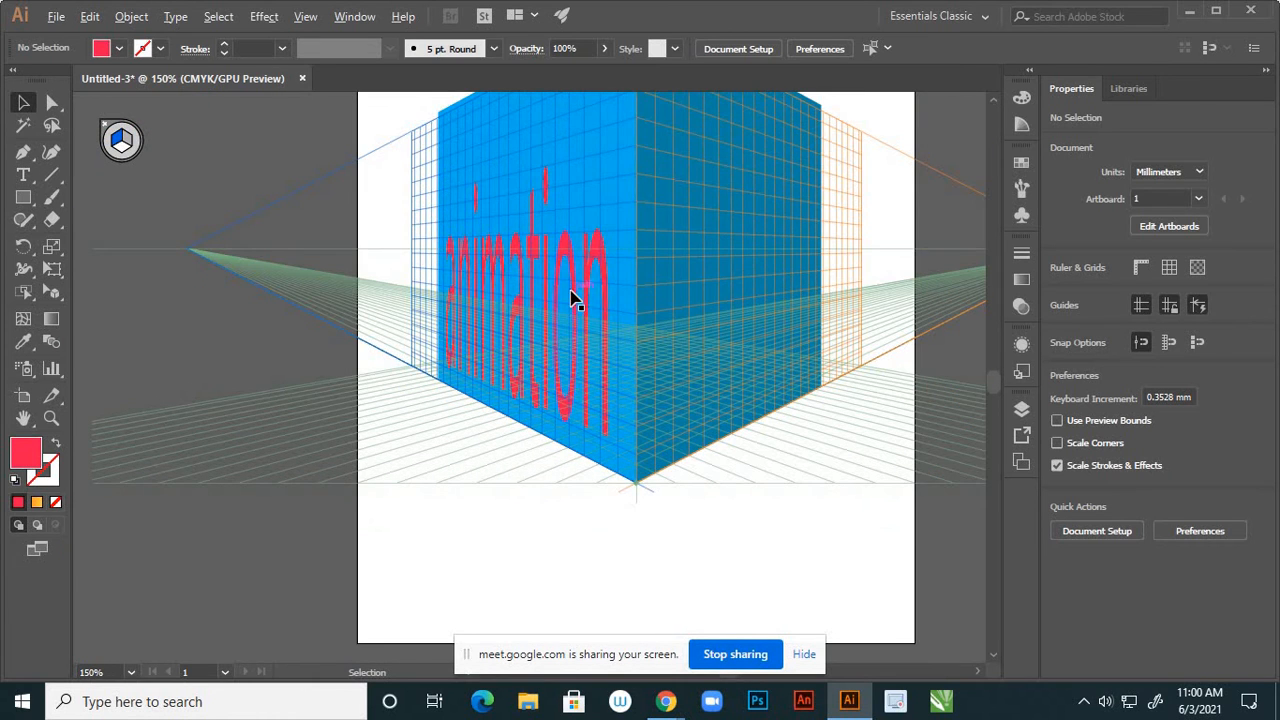
{"action": "scroll", "coordinate": [580, 294], "scroll_direction": "up", "scroll_amount": 2}
{"action": "left_click", "coordinate": [599, 286]}
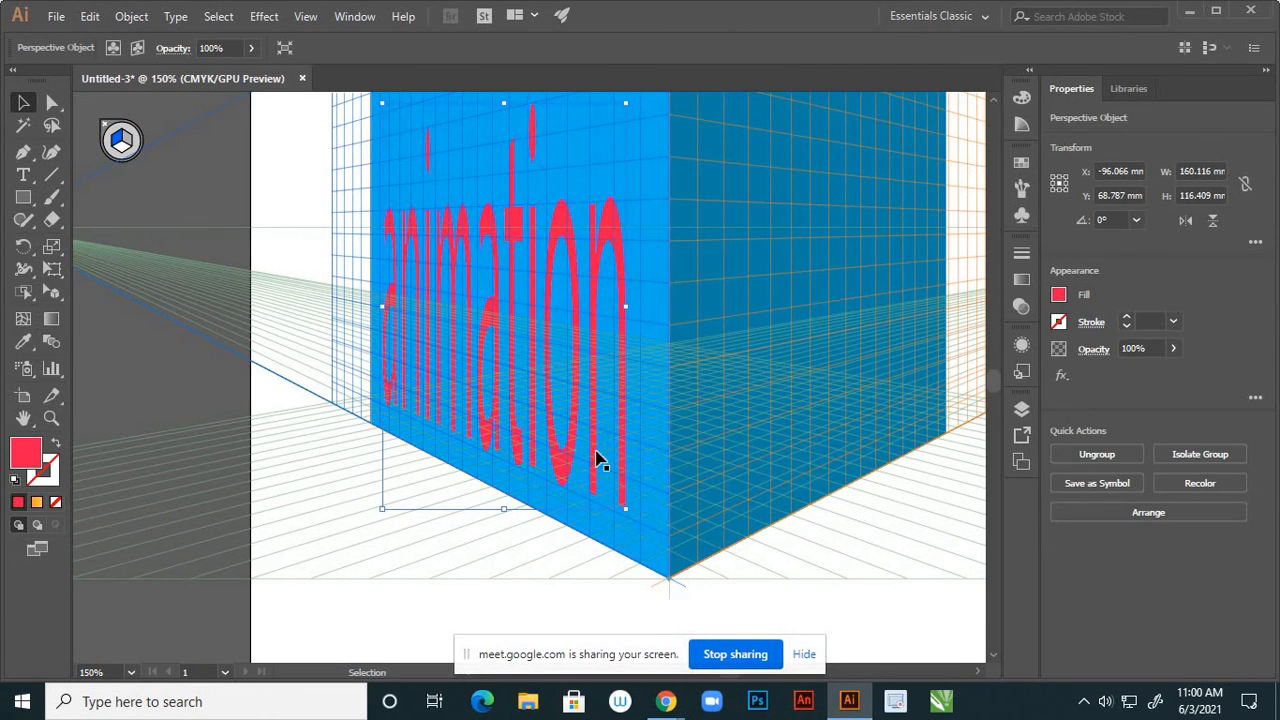
{"action": "scroll", "coordinate": [535, 426], "scroll_direction": "down", "scroll_amount": 2}
{"action": "left_click", "coordinate": [529, 508]}
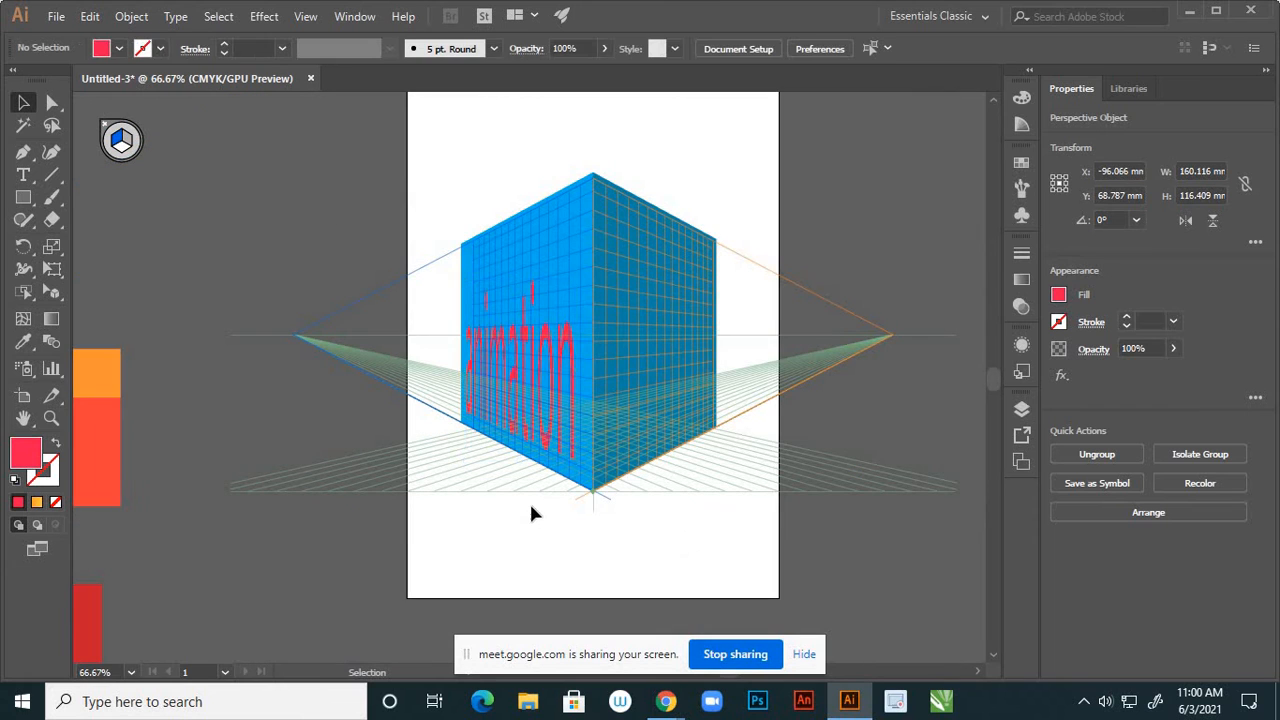
Delete the leftover orange and red rectangles lying outside the artboard
{"action": "scroll", "coordinate": [634, 346], "scroll_direction": "down", "scroll_amount": 1}
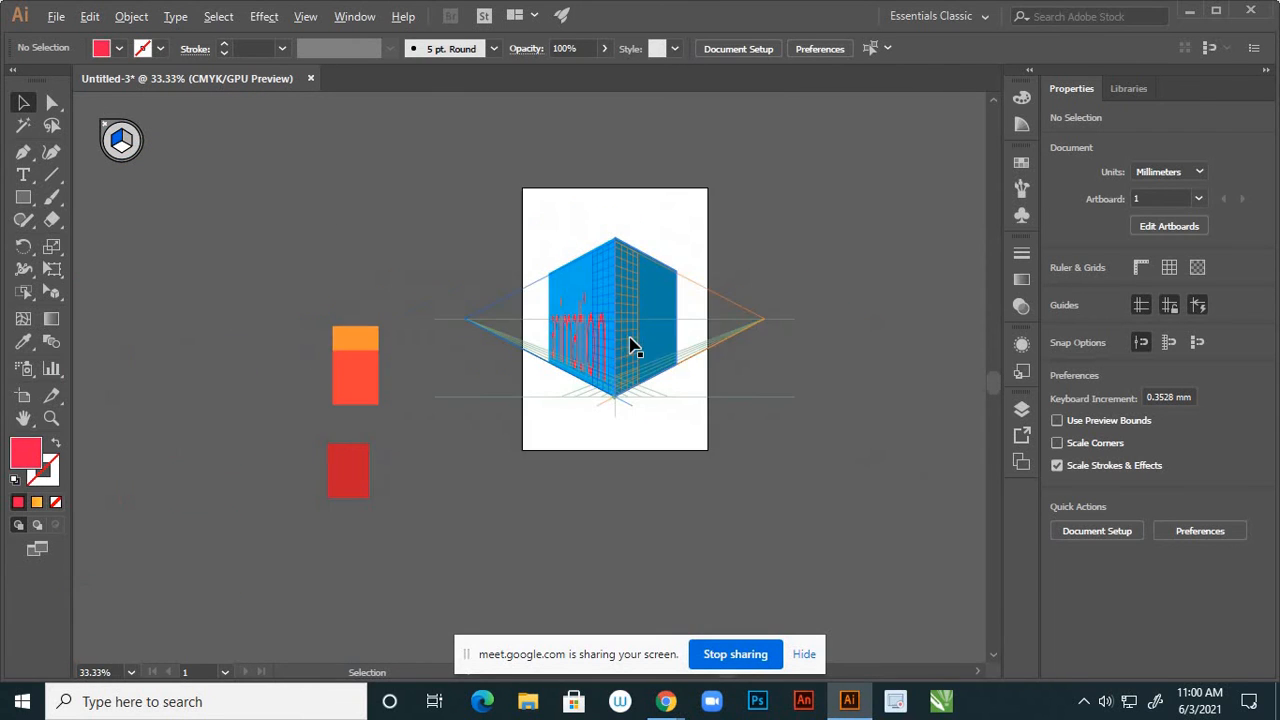
{"action": "scroll", "coordinate": [631, 346], "scroll_direction": "up", "scroll_amount": 2}
{"action": "scroll", "coordinate": [558, 322], "scroll_direction": "down", "scroll_amount": 2}
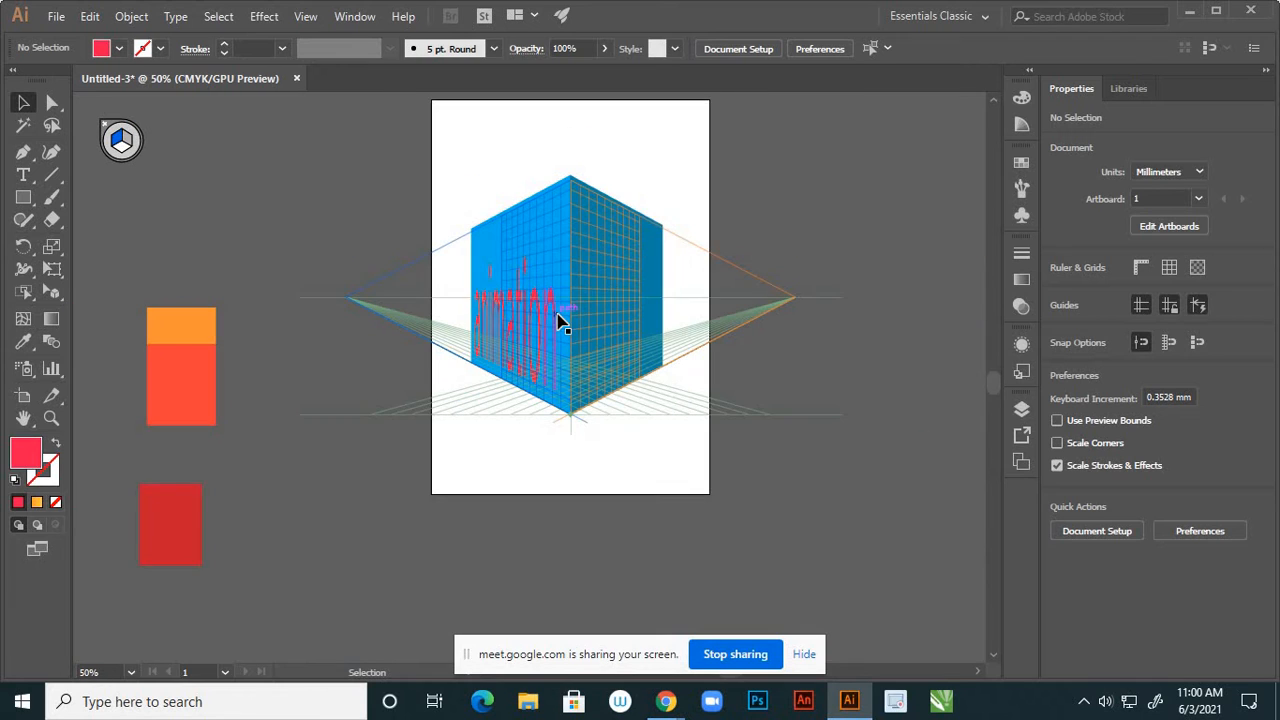
{"action": "left_click_drag", "start_coordinate": [253, 270], "coordinate": [137, 591]}
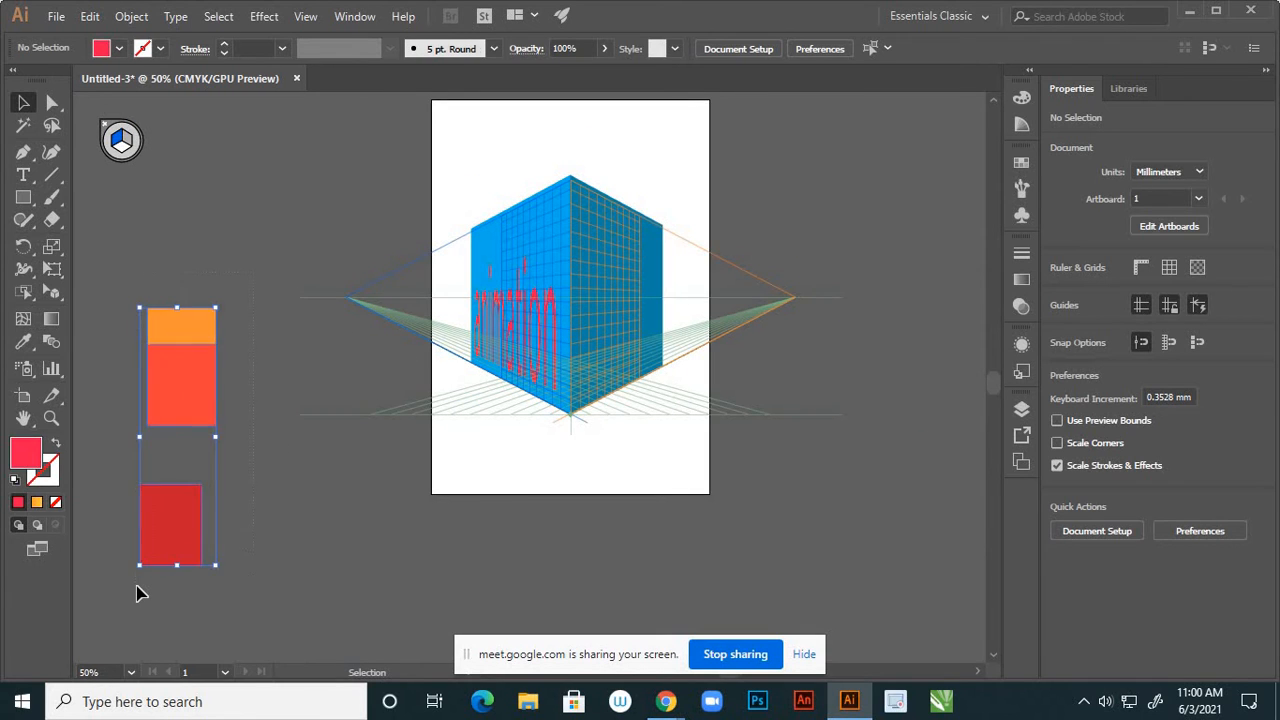
{"action": "key", "text": "Delete"}
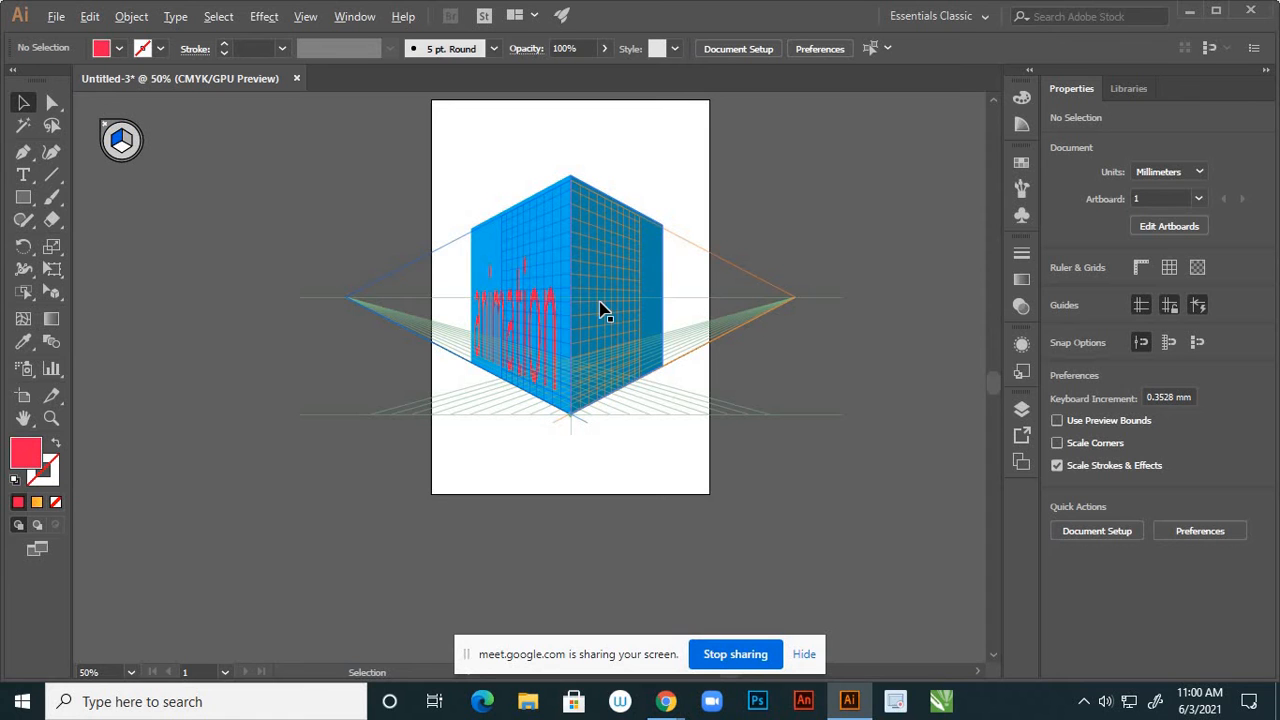
{"action": "scroll", "coordinate": [597, 306], "scroll_direction": "up", "scroll_amount": 2}
{"action": "scroll", "coordinate": [586, 306], "scroll_direction": "down", "scroll_amount": 2}
{"action": "scroll", "coordinate": [476, 370], "scroll_direction": "up", "scroll_amount": 1}
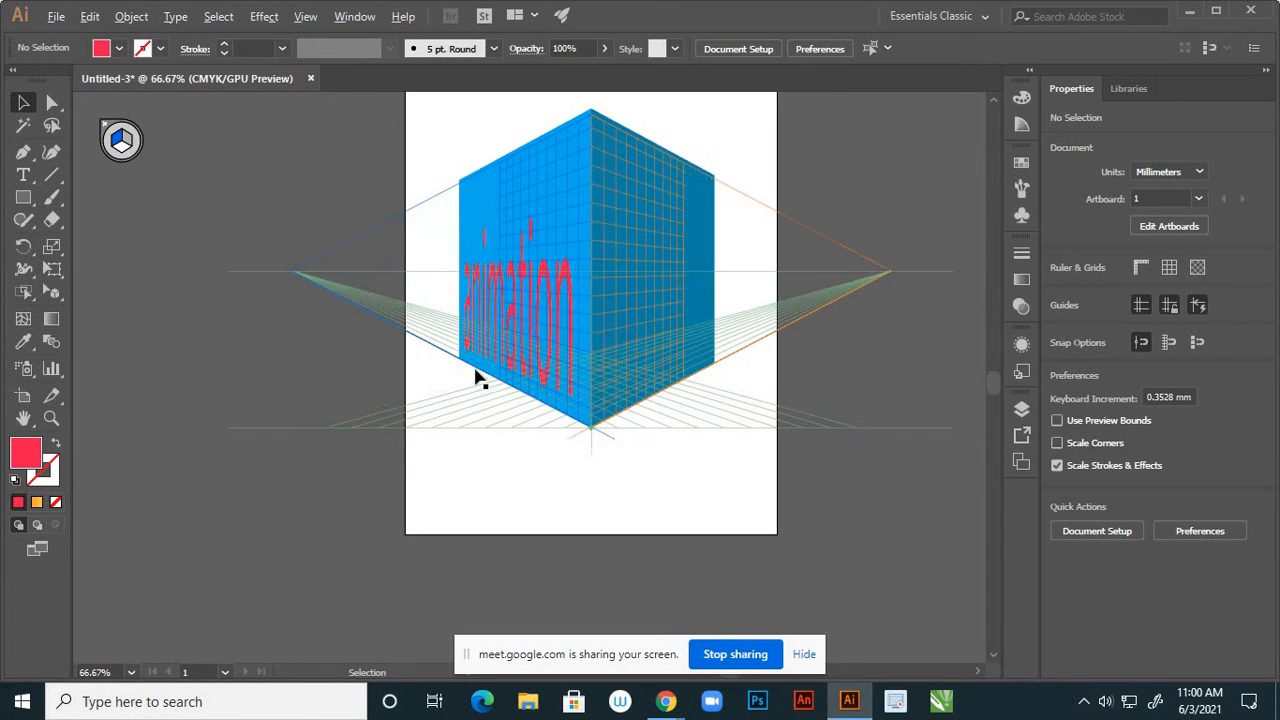
{"action": "scroll", "coordinate": [335, 290], "scroll_direction": "up", "scroll_amount": 2}
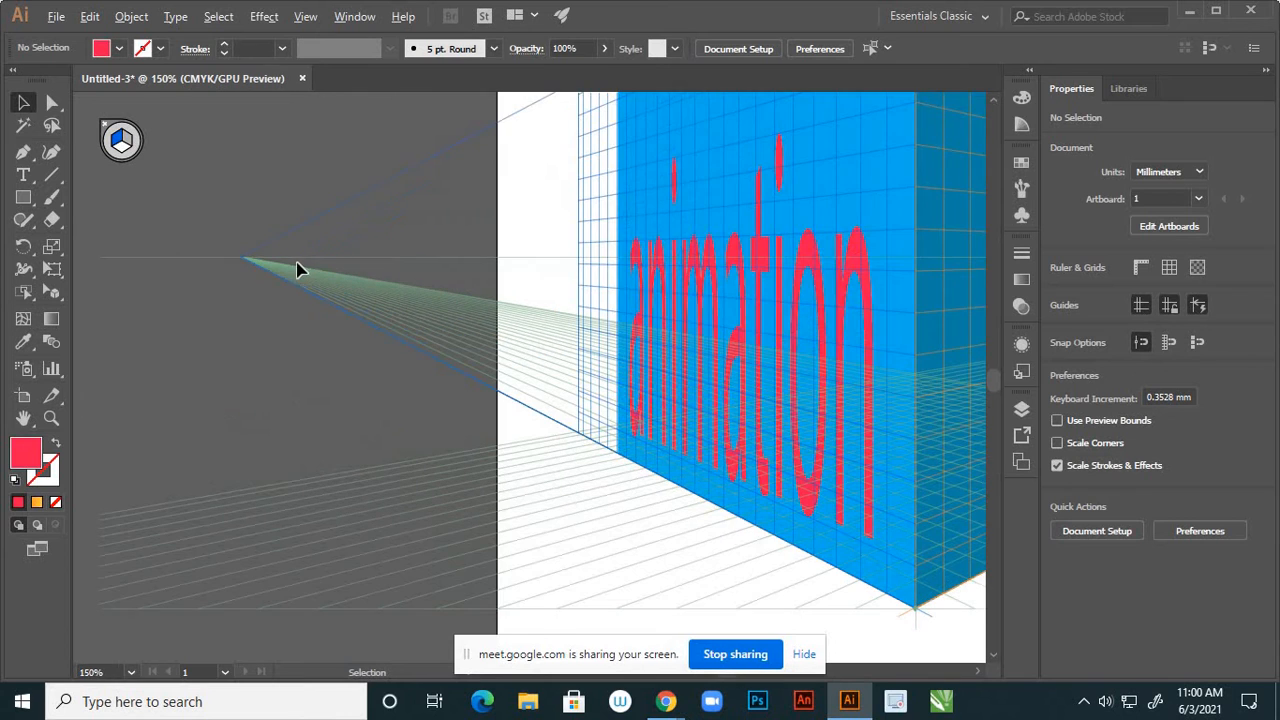
{"action": "scroll", "coordinate": [305, 410], "scroll_direction": "down", "scroll_amount": 2}
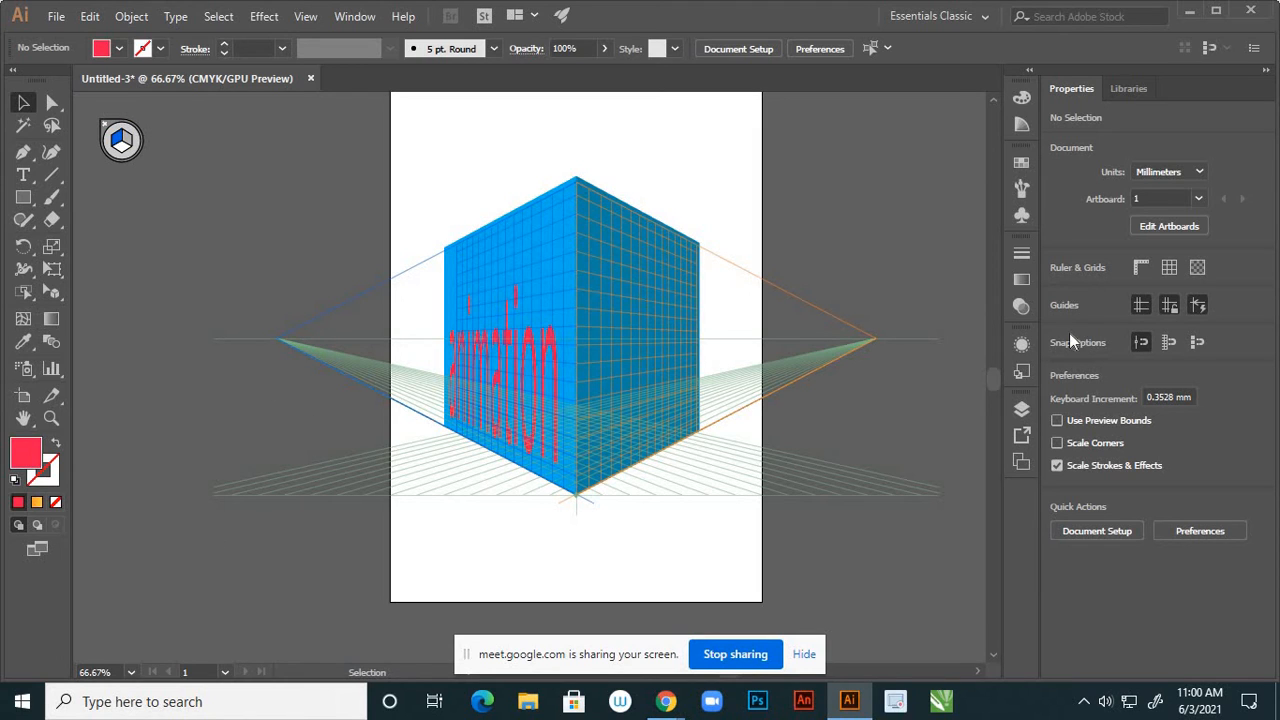
Load the Nature symbol library, add its Trees 2 symbol to the document's symbols, and close the library
{"action": "left_click", "coordinate": [1021, 215]}
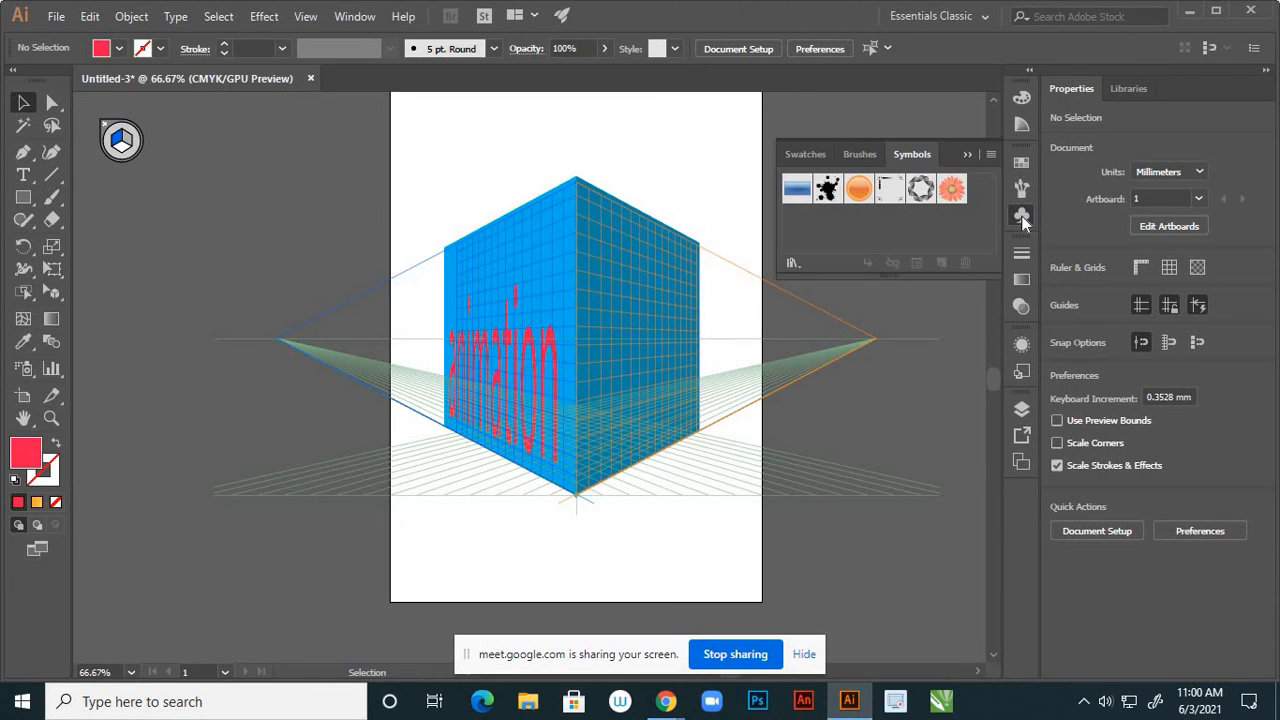
{"action": "left_click", "coordinate": [793, 264]}
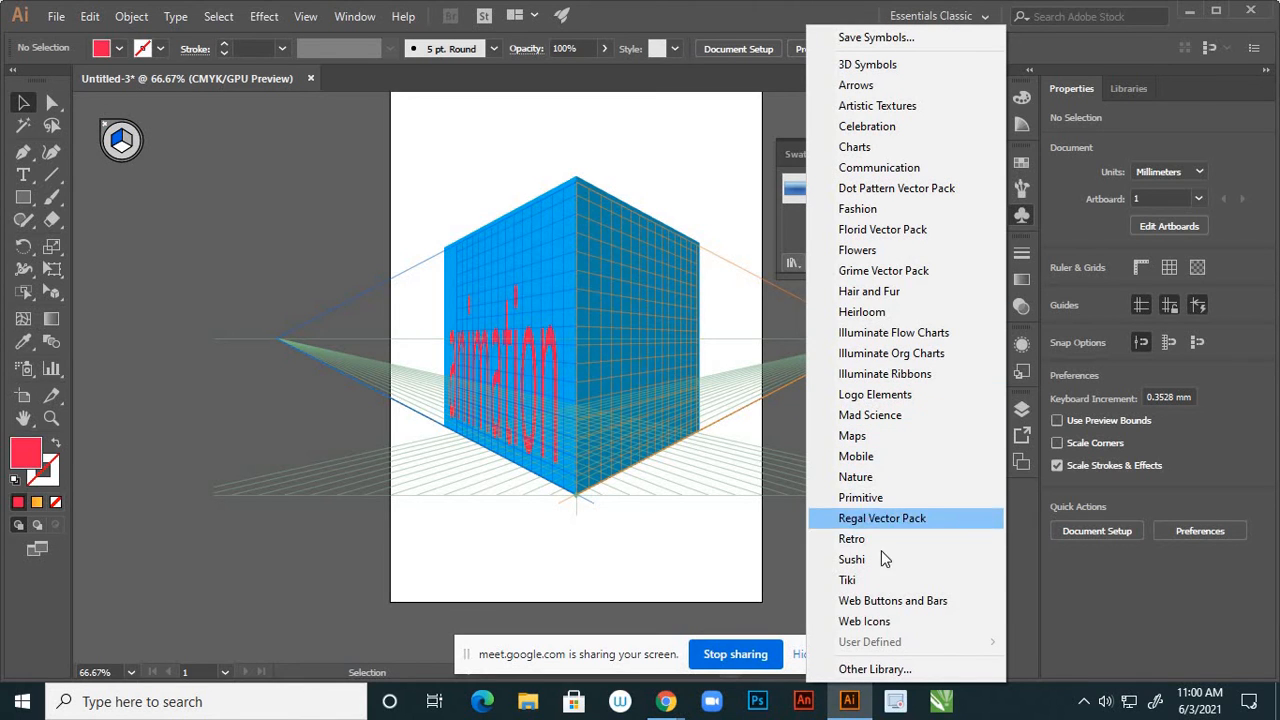
{"action": "left_click", "coordinate": [879, 478]}
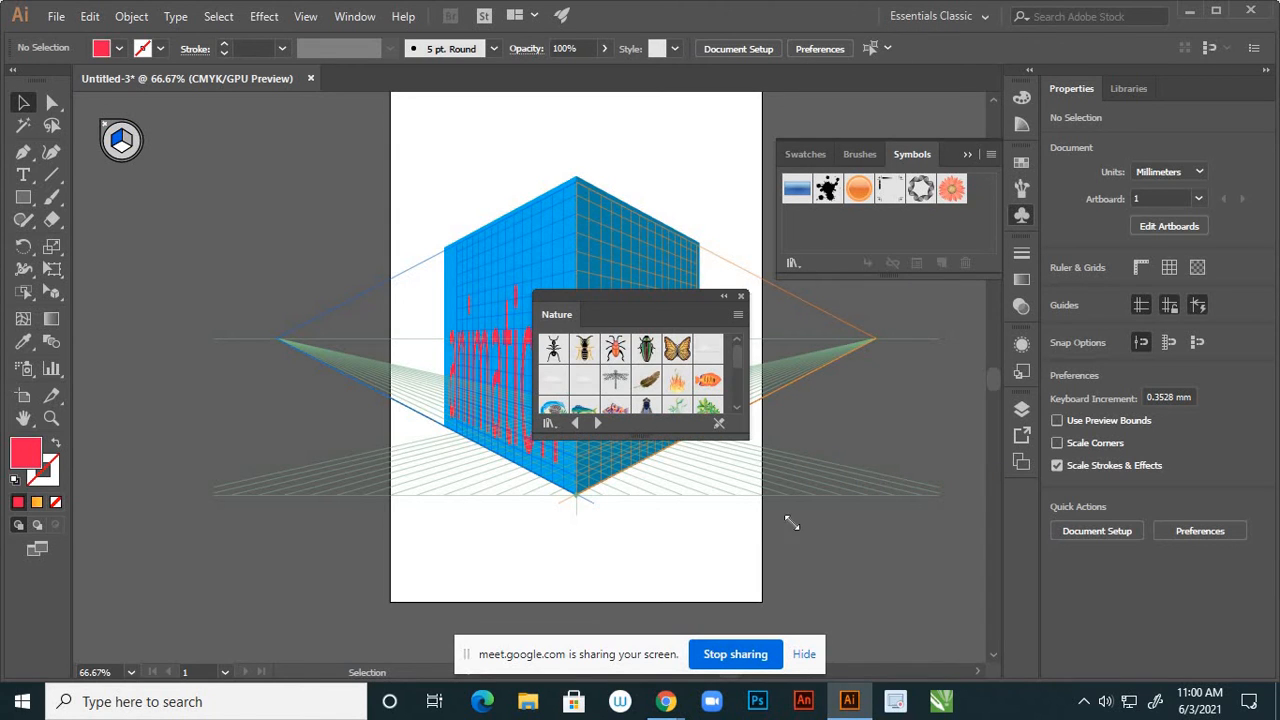
{"action": "left_click_drag", "start_coordinate": [791, 523], "coordinate": [833, 572]}
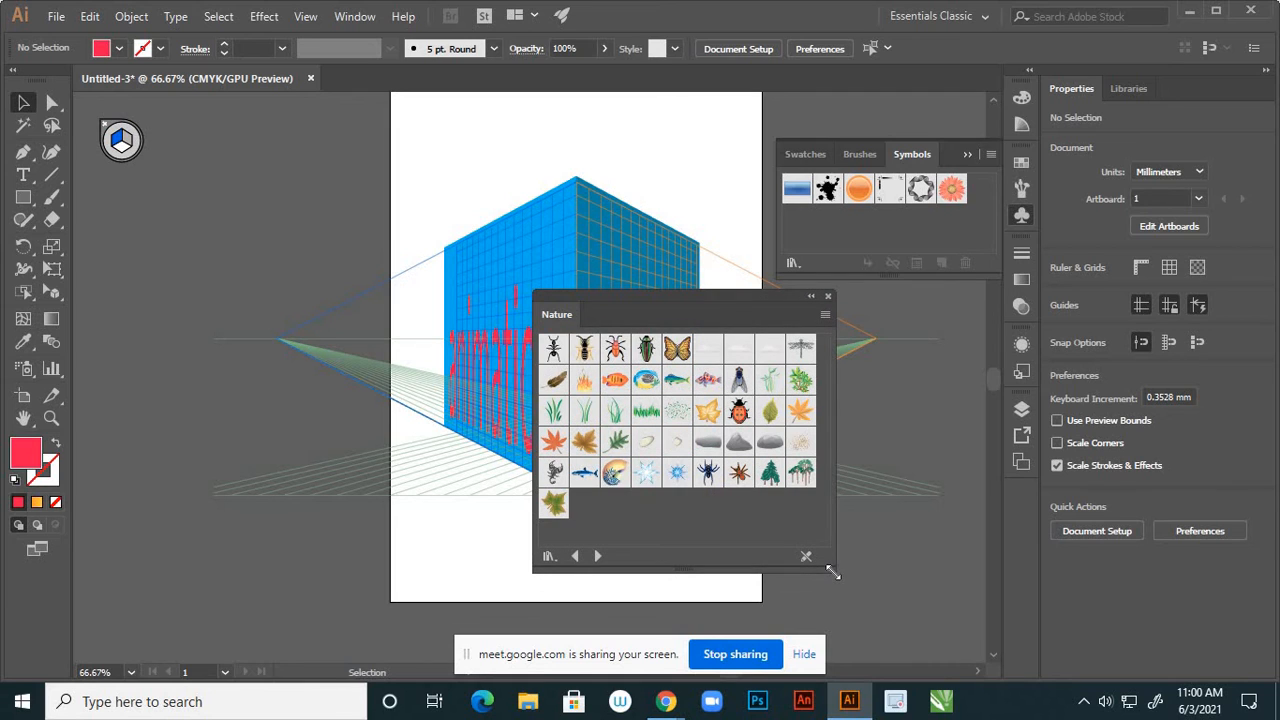
{"action": "left_click", "coordinate": [801, 474]}
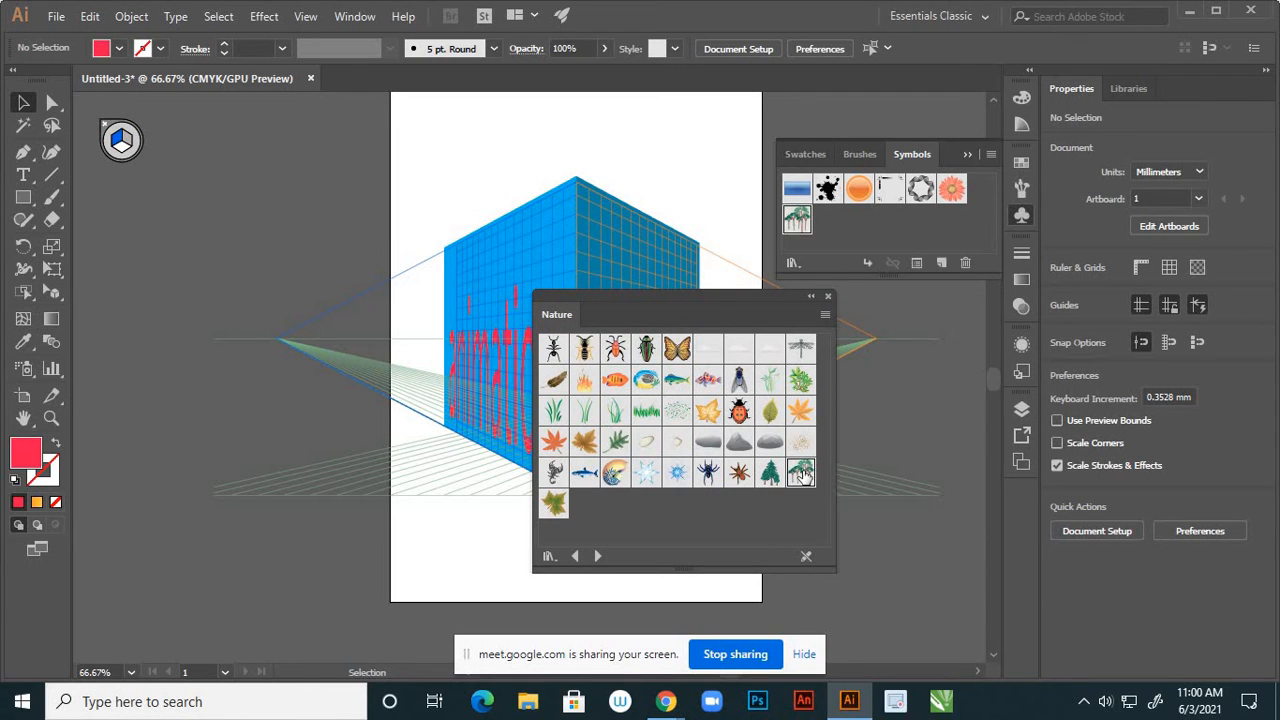
{"action": "left_click", "coordinate": [827, 297]}
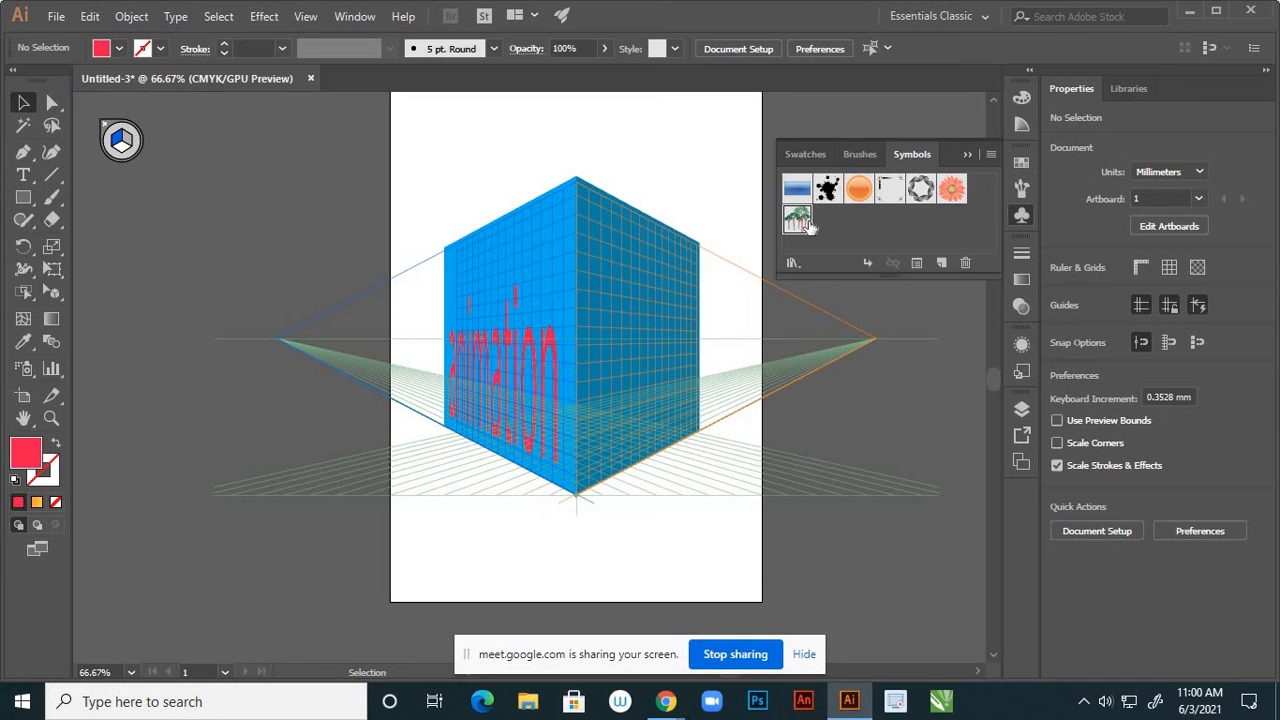
Place the Trees 2 symbol at the box's left face, scaled to about 53 × 93 mm
{"action": "left_click_drag", "start_coordinate": [798, 222], "coordinate": [491, 410]}
{"action": "left_click_drag", "start_coordinate": [431, 450], "coordinate": [426, 458]}
{"action": "left_click_drag", "start_coordinate": [463, 420], "coordinate": [505, 275]}
{"action": "left_click_drag", "start_coordinate": [471, 468], "coordinate": [432, 460]}
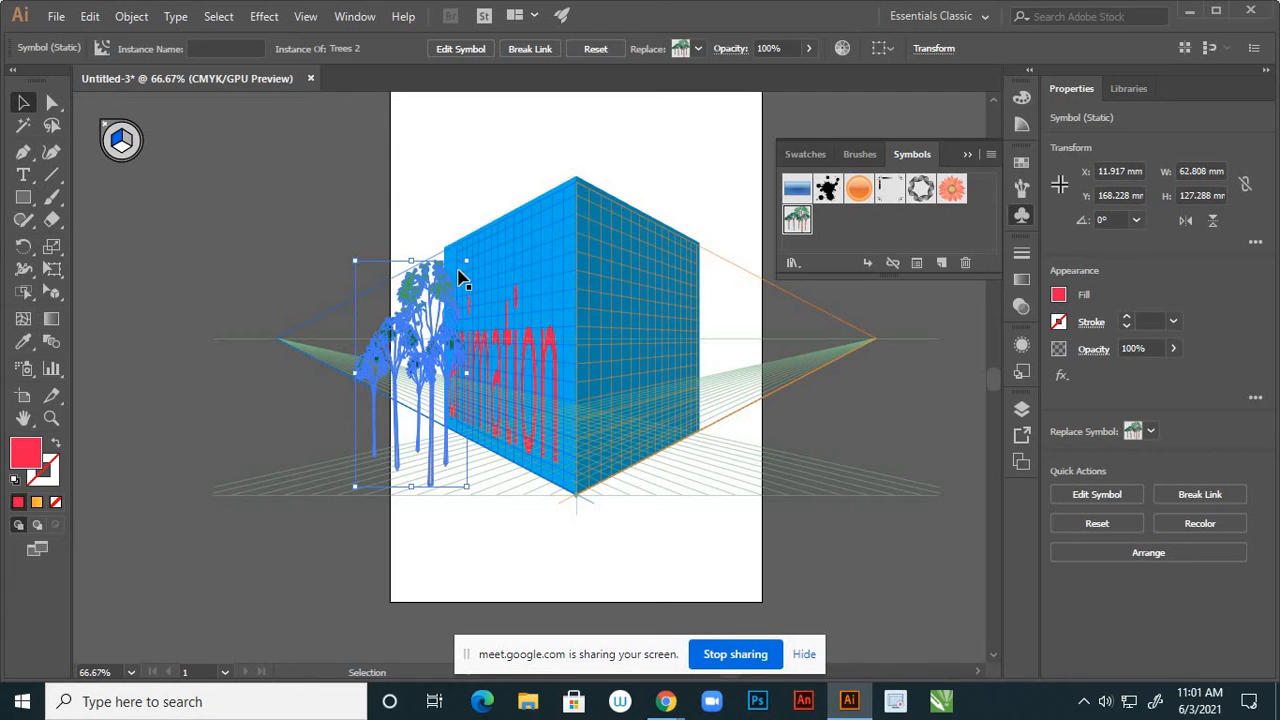
{"action": "left_click_drag", "start_coordinate": [459, 284], "coordinate": [450, 322]}
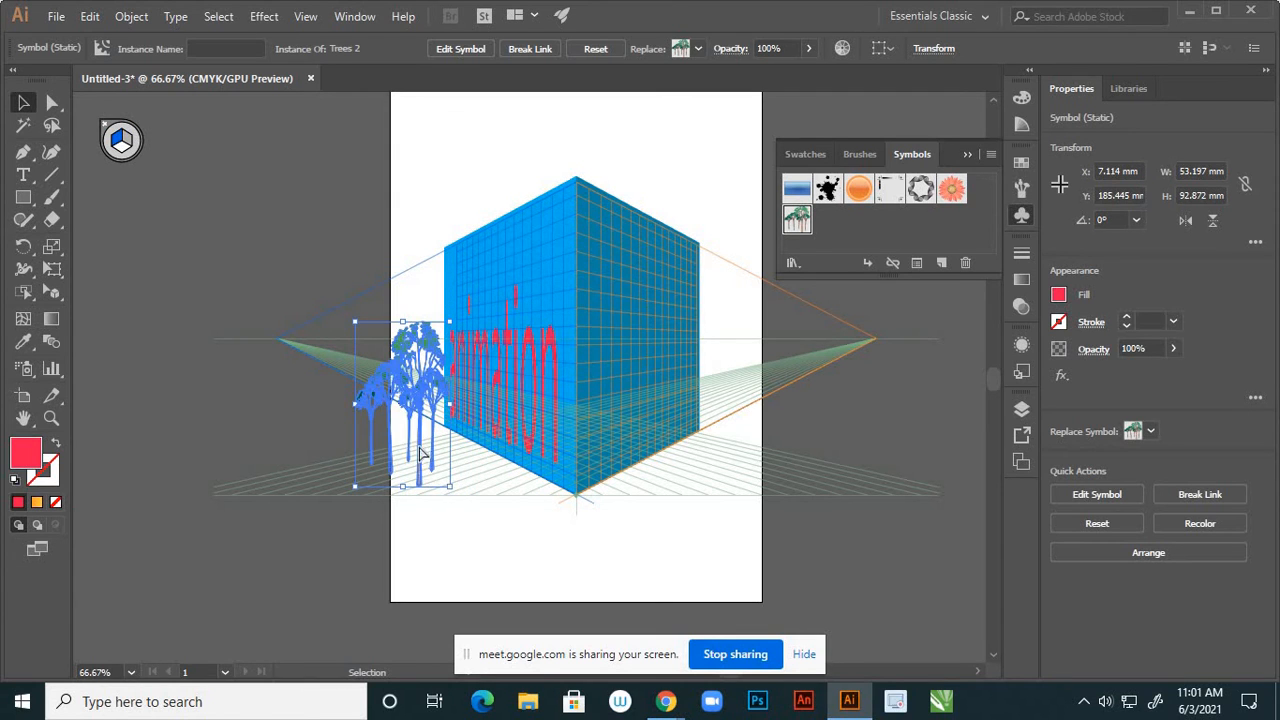
{"action": "left_click_drag", "start_coordinate": [420, 453], "coordinate": [496, 479]}
{"action": "left_click", "coordinate": [563, 491]}
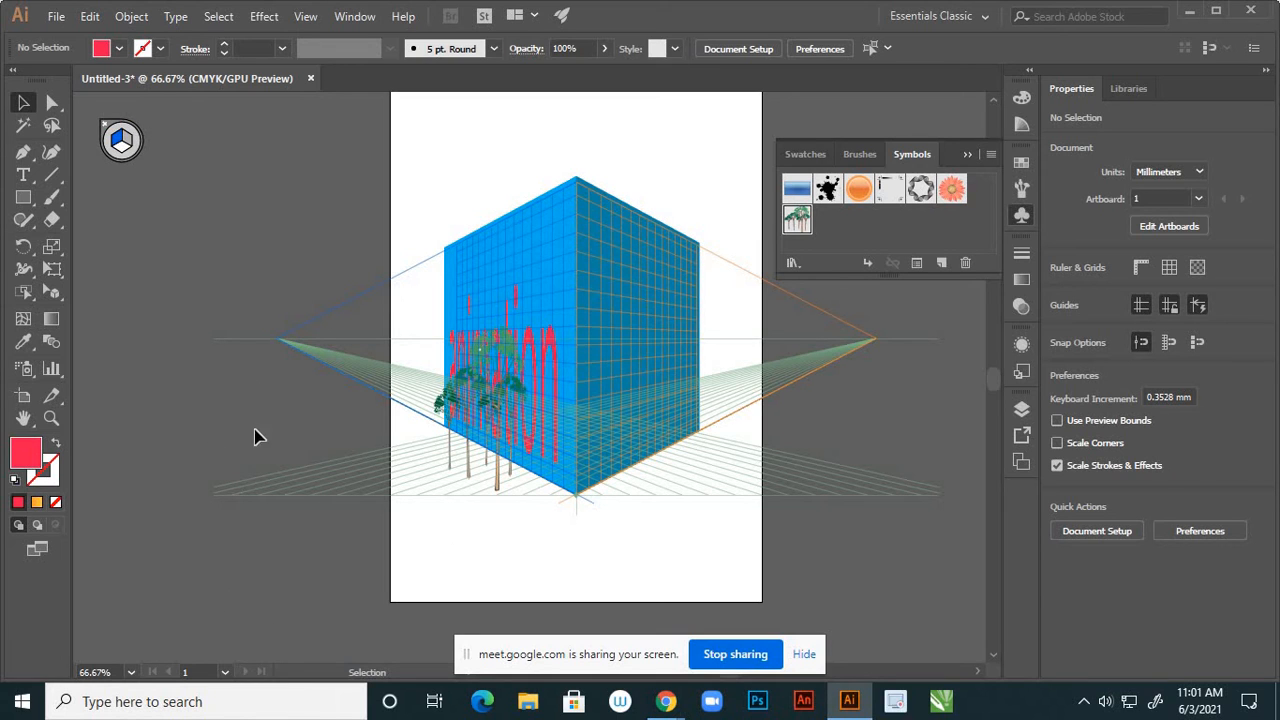
Move the trees off the artboard to the left vanishing point and scale them to about 35 × 47 mm
{"action": "left_click_drag", "start_coordinate": [496, 484], "coordinate": [334, 418]}
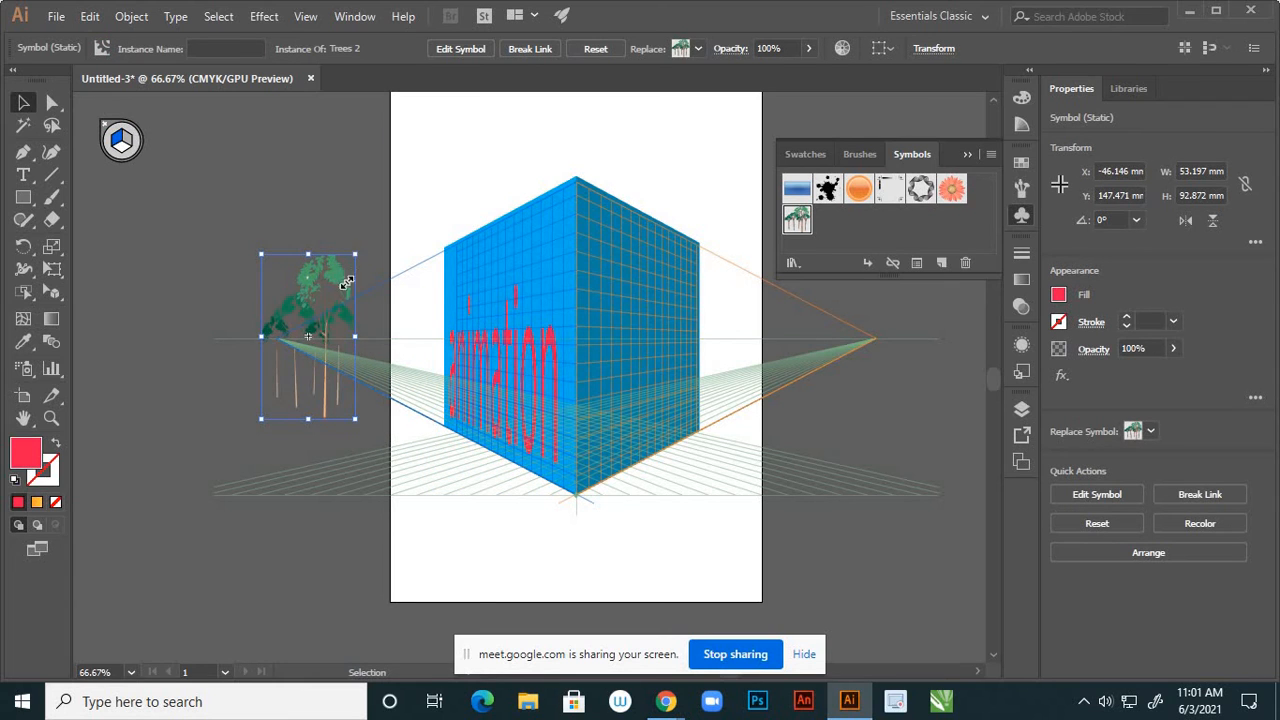
{"action": "left_click_drag", "start_coordinate": [346, 283], "coordinate": [323, 337]}
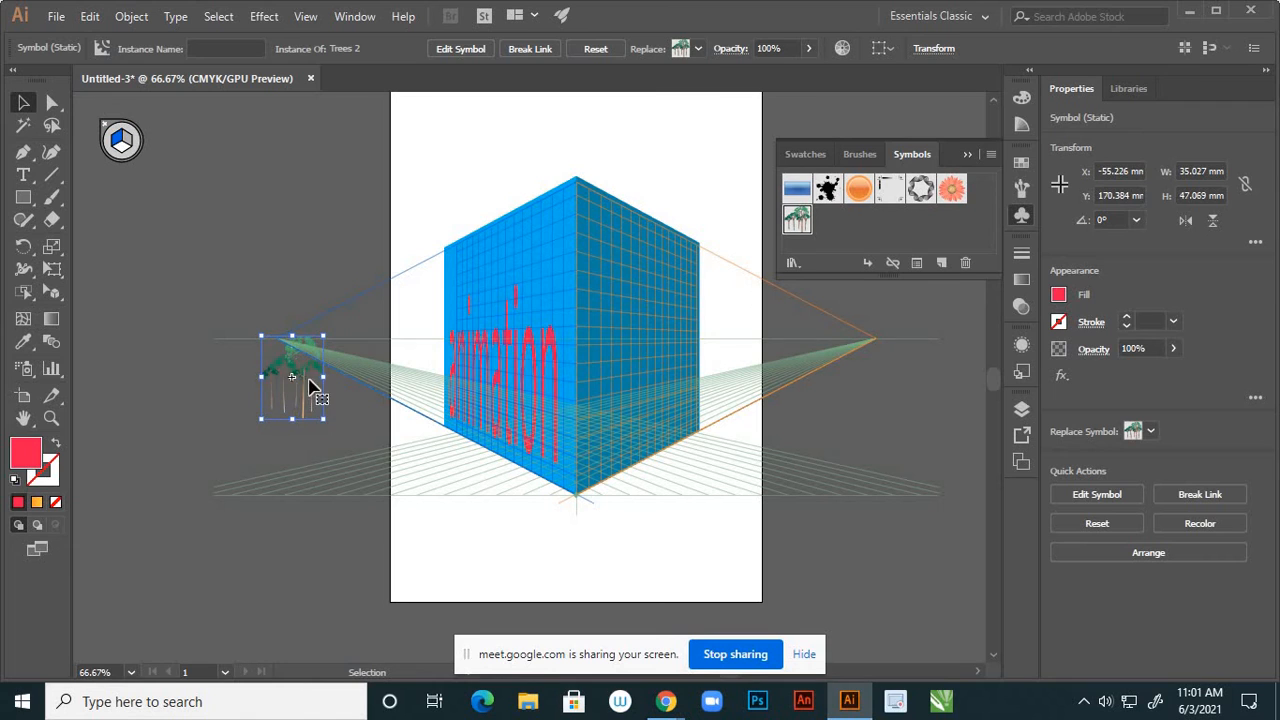
{"action": "left_click_drag", "start_coordinate": [310, 385], "coordinate": [314, 372]}
{"action": "left_click", "coordinate": [345, 413]}
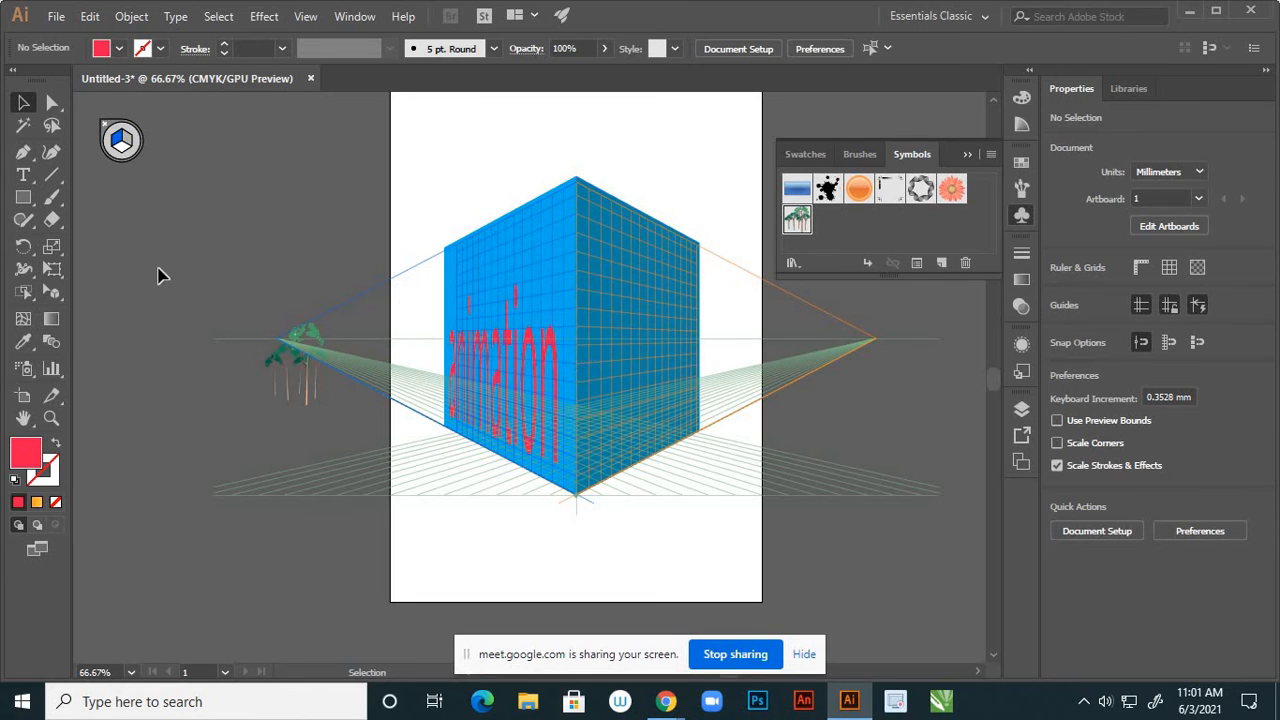
{"action": "left_click", "coordinate": [967, 156]}
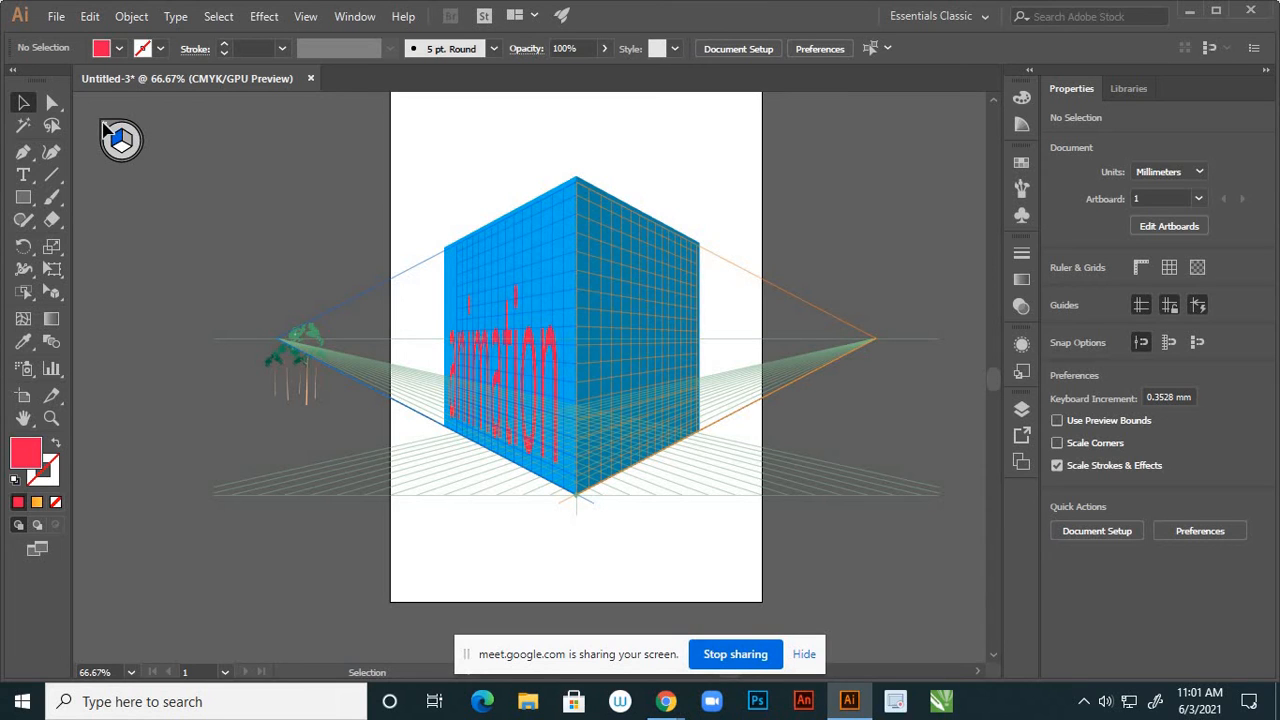
Hide the perspective grid with the Perspective Grid tool active
{"action": "left_click_drag", "start_coordinate": [59, 287], "coordinate": [98, 292]}
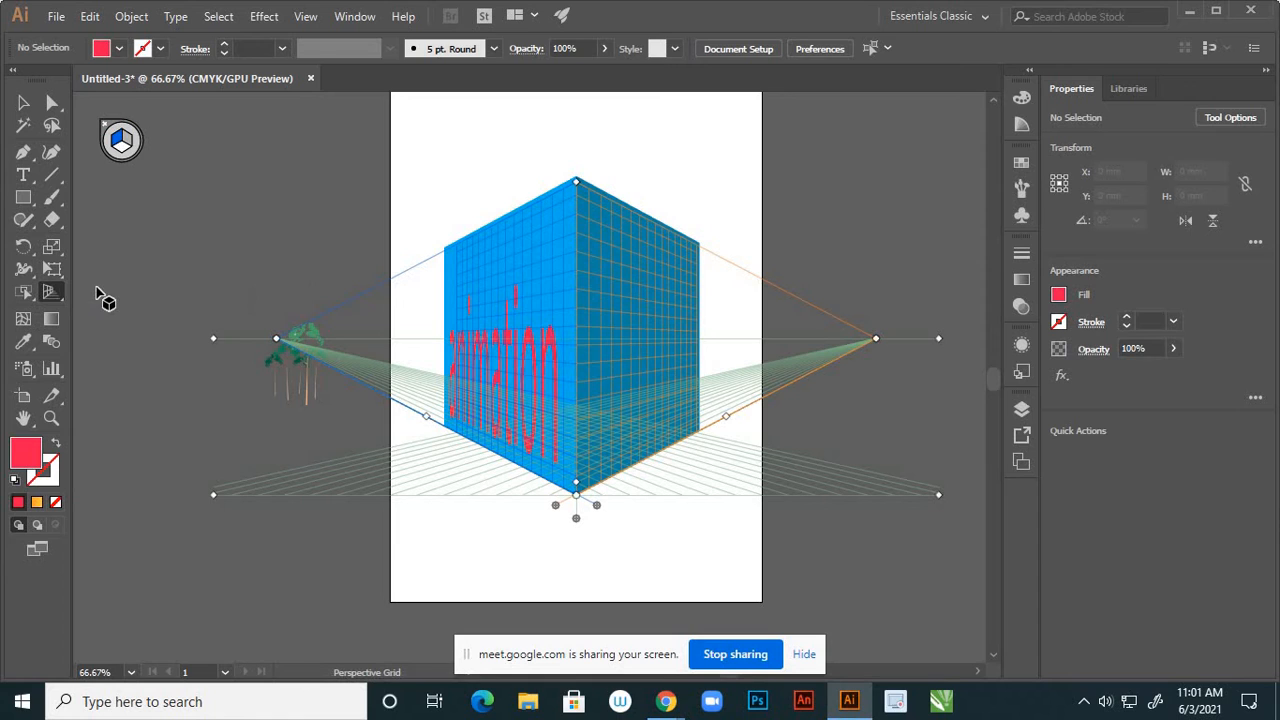
{"action": "left_click", "coordinate": [107, 129]}
{"action": "left_click", "coordinate": [105, 125]}
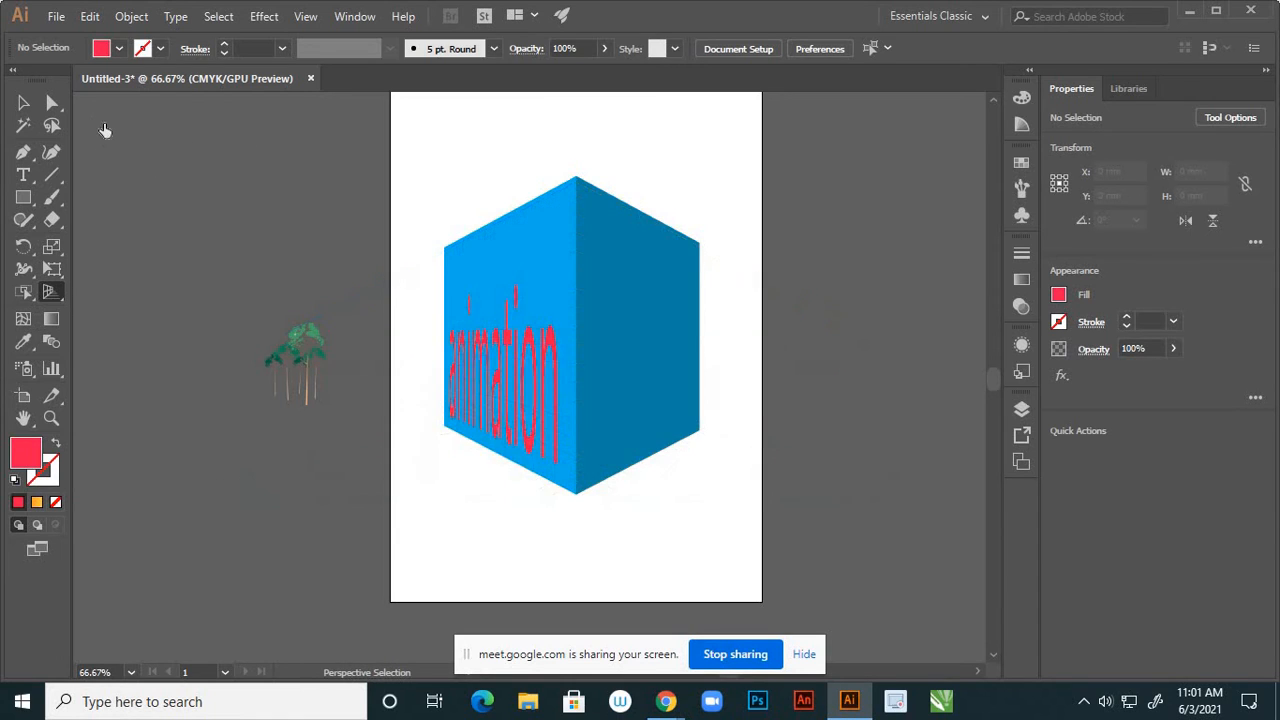
Move all the artwork, the cube and the trees, off the artboard into the empty area beside it, accepting the perspective expansion
{"action": "left_click", "coordinate": [24, 103]}
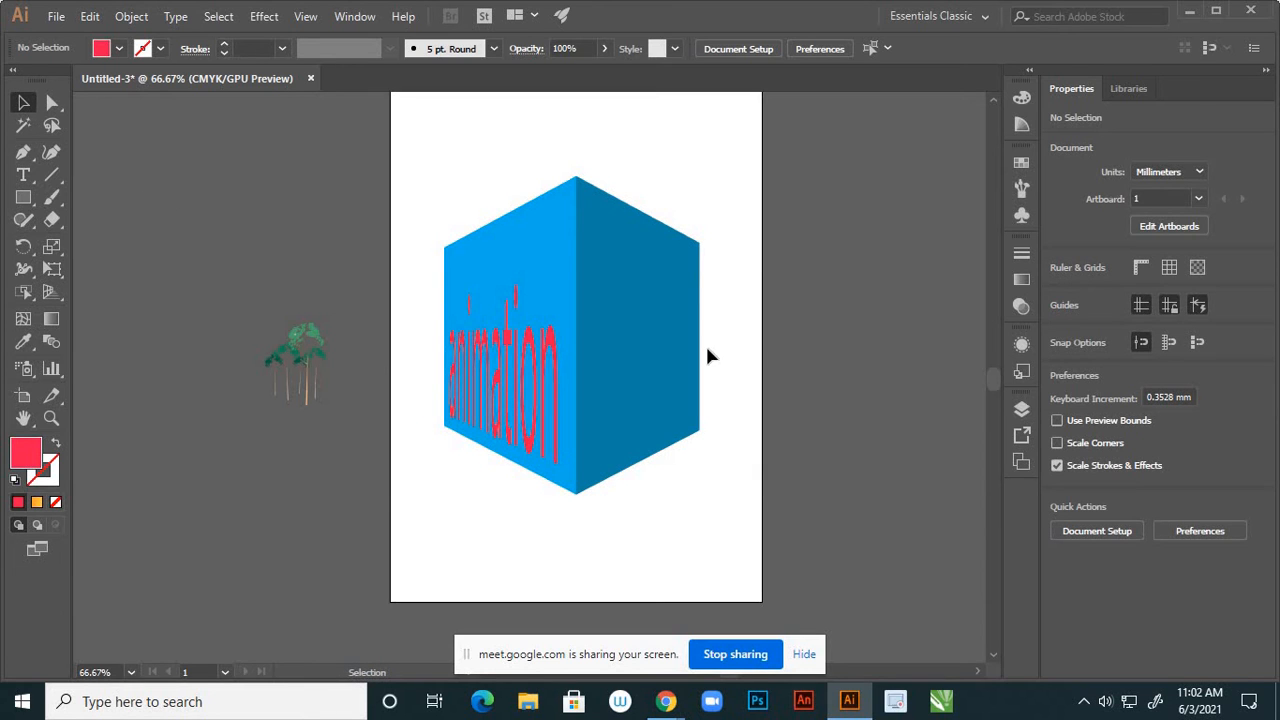
{"action": "scroll", "coordinate": [633, 328], "scroll_direction": "down", "scroll_amount": 2}
{"action": "scroll", "coordinate": [633, 328], "scroll_direction": "up", "scroll_amount": 2}
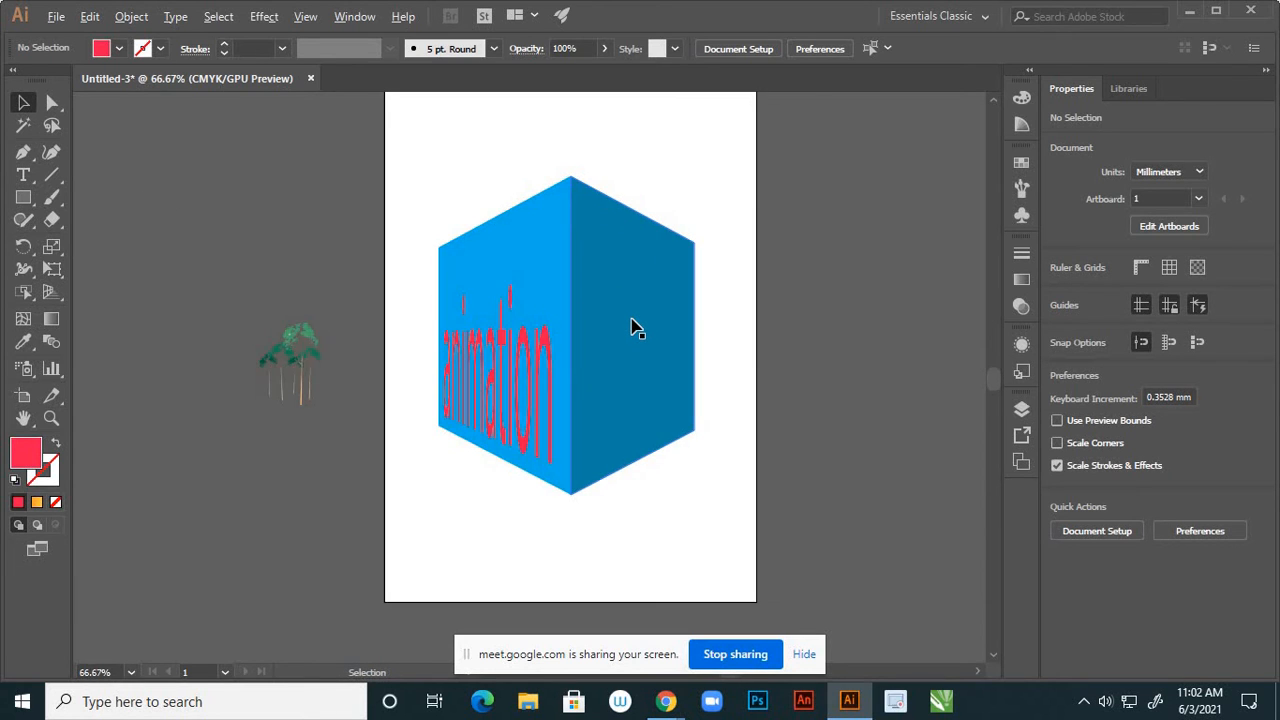
{"action": "scroll", "coordinate": [633, 328], "scroll_direction": "up", "scroll_amount": 1}
{"action": "scroll", "coordinate": [634, 309], "scroll_direction": "down", "scroll_amount": 2}
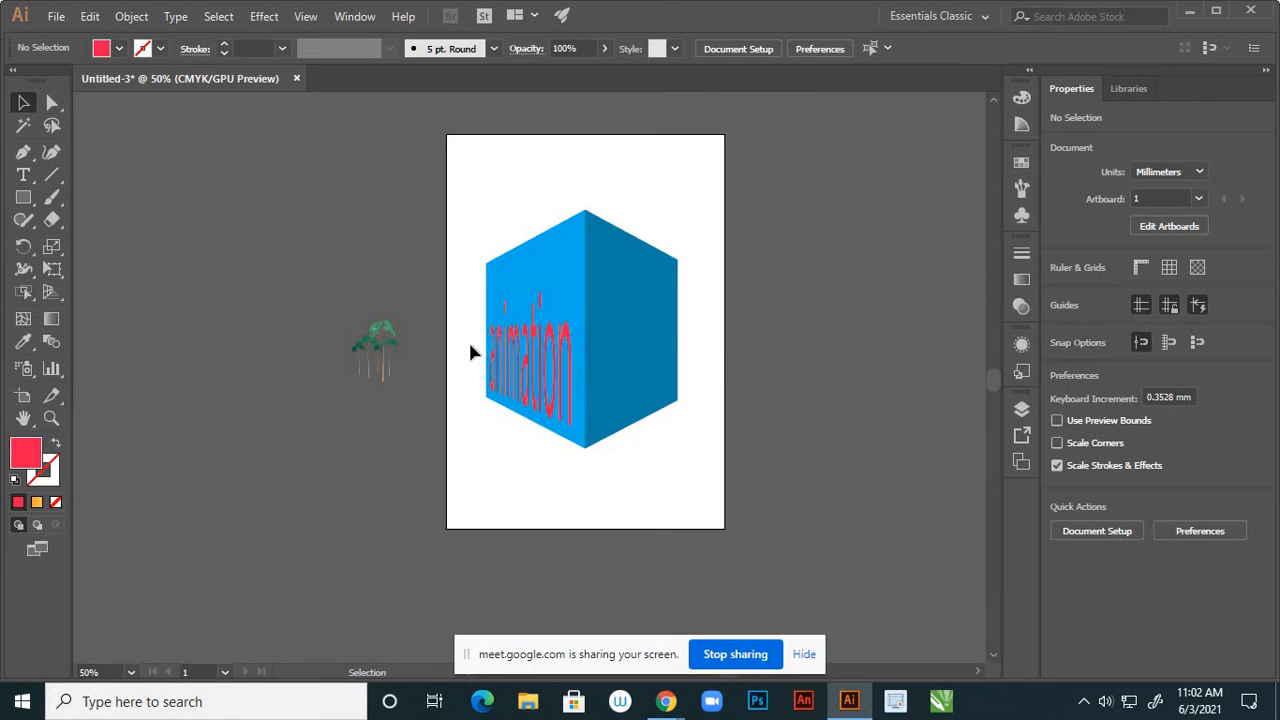
{"action": "key", "text": "ctrl+a"}
{"action": "left_click_drag", "start_coordinate": [610, 362], "coordinate": [257, 266]}
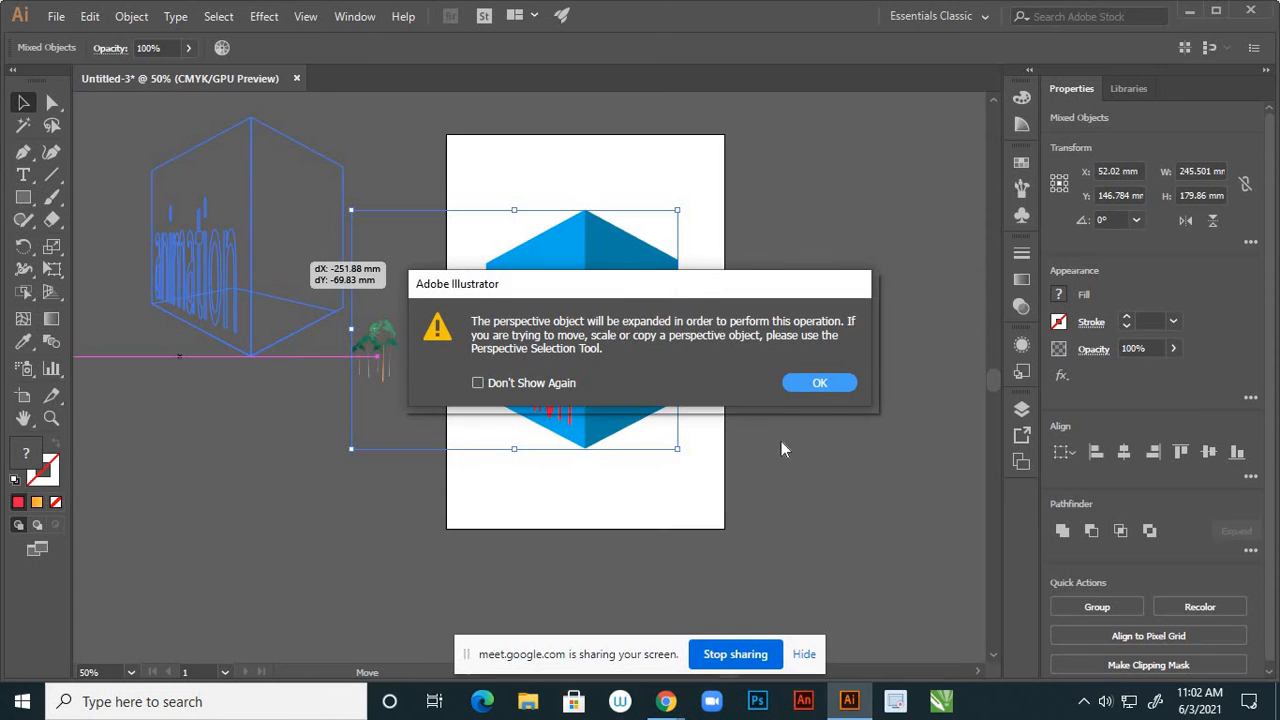
{"action": "left_click", "coordinate": [829, 381]}
{"action": "left_click", "coordinate": [541, 354]}
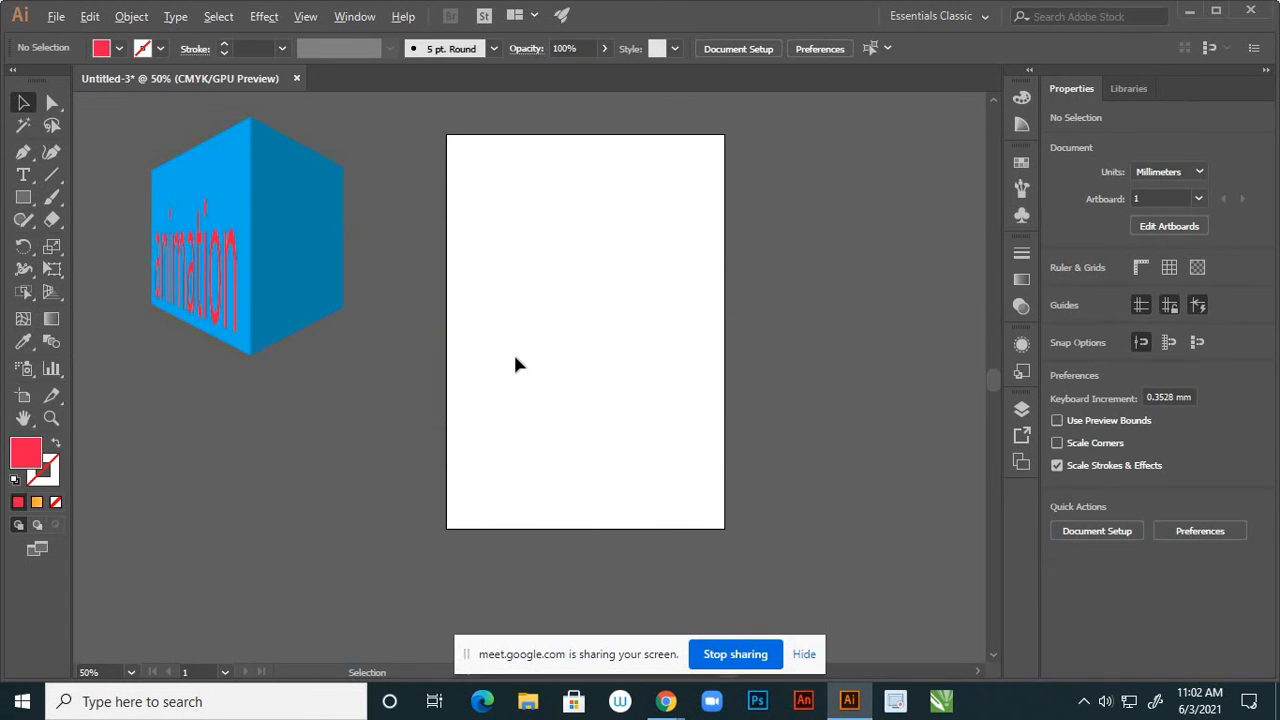
{"action": "scroll", "coordinate": [515, 357], "scroll_direction": "down", "scroll_amount": 1}
{"action": "scroll", "coordinate": [515, 357], "scroll_direction": "up", "scroll_amount": 1}
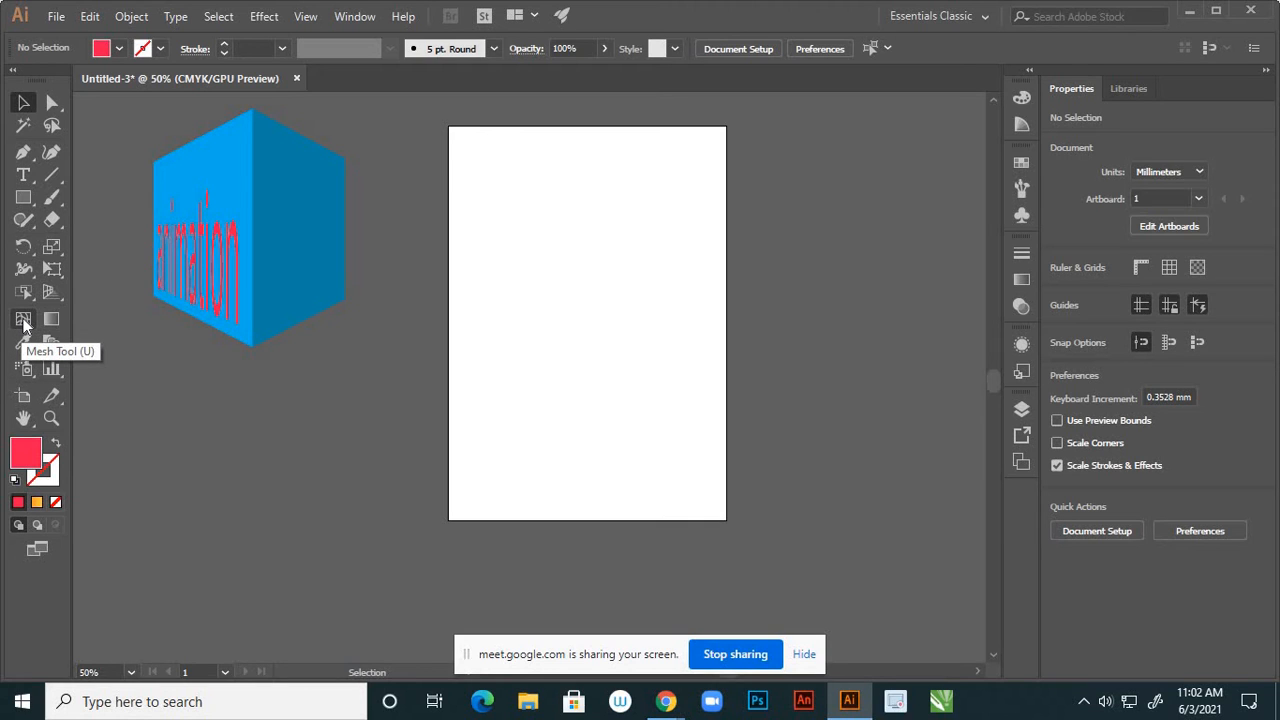
Set up the Pen tool with no fill and a near-black stroke, colour 020202
{"action": "left_click", "coordinate": [23, 151]}
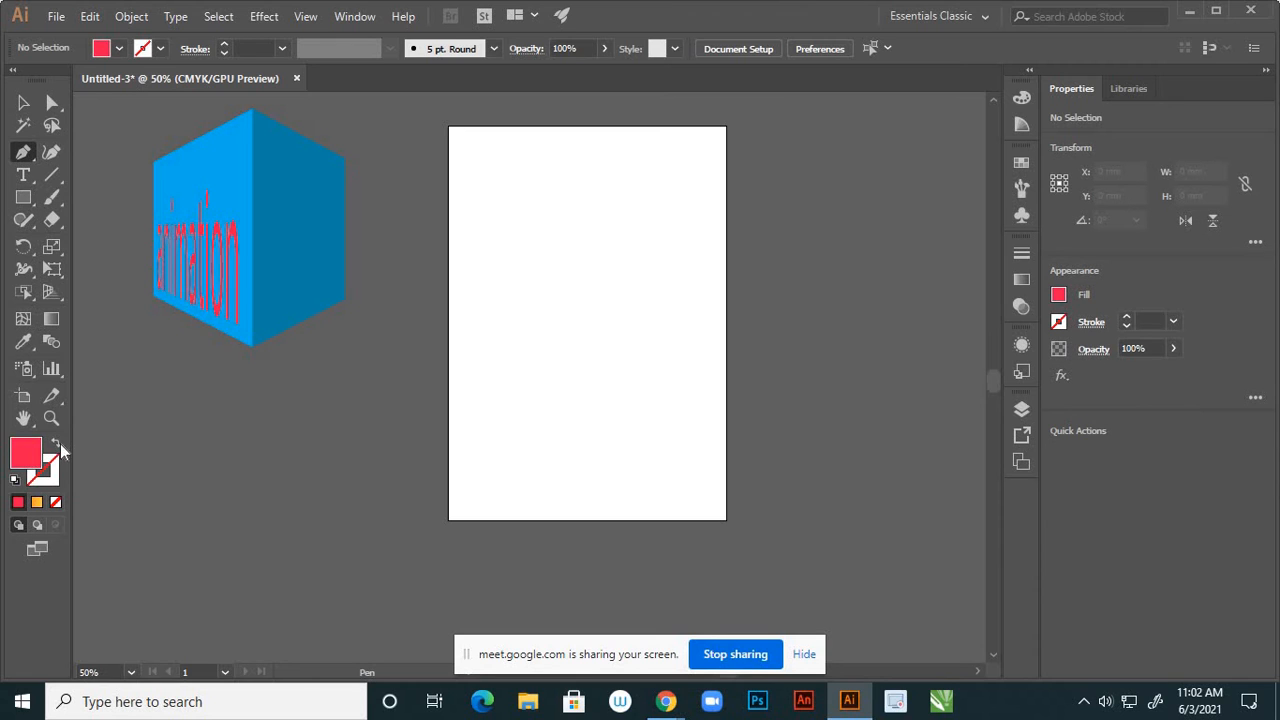
{"action": "left_click", "coordinate": [56, 443]}
{"action": "double_click", "coordinate": [52, 474]}
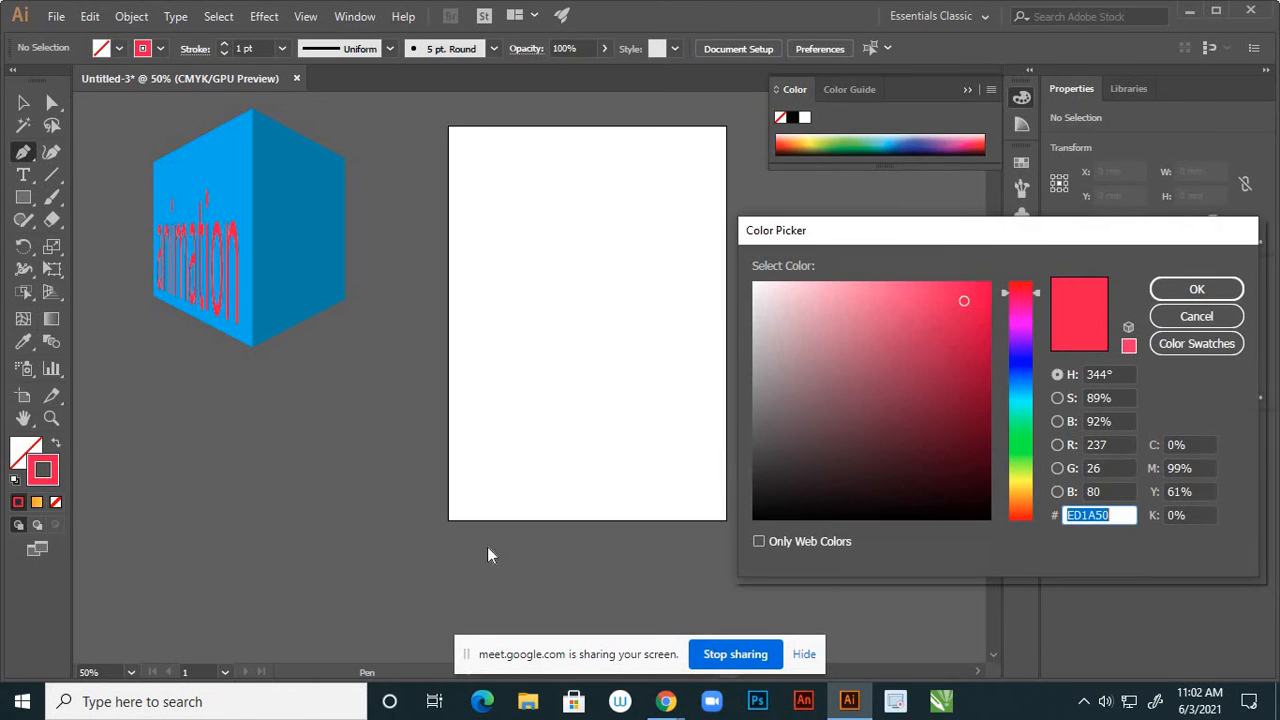
{"action": "left_click", "coordinate": [765, 515]}
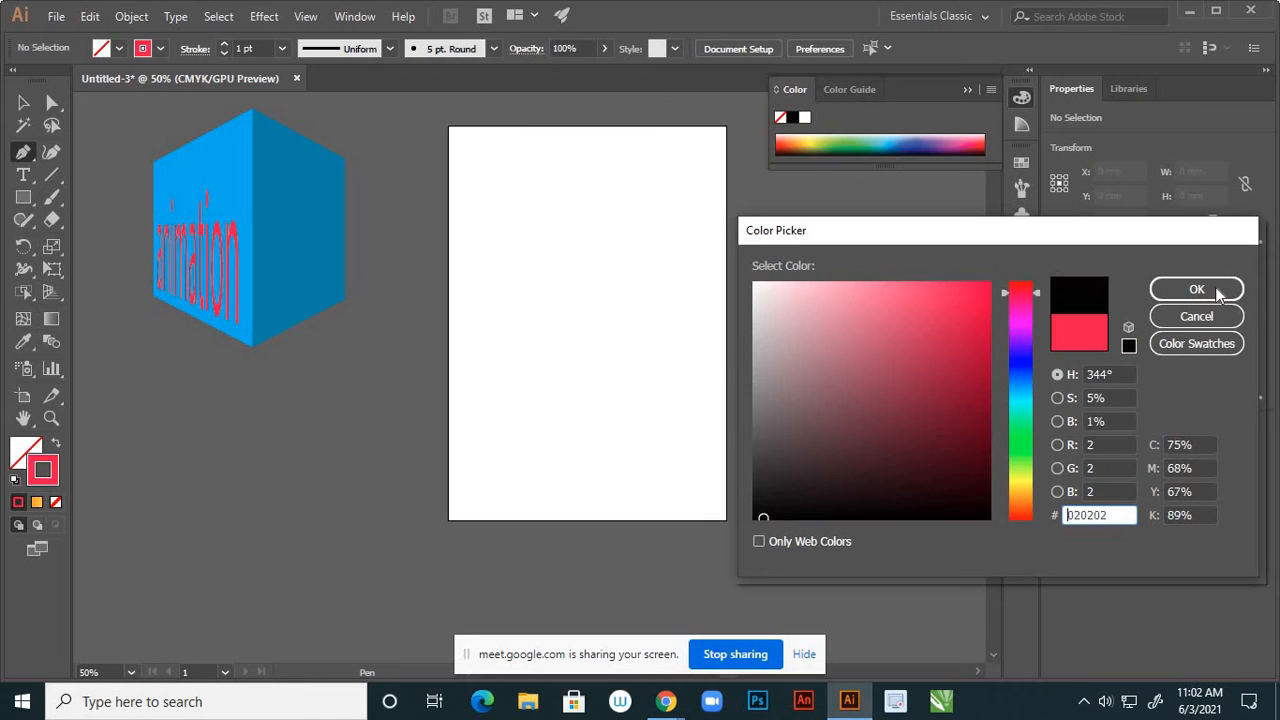
{"action": "left_click", "coordinate": [1193, 296]}
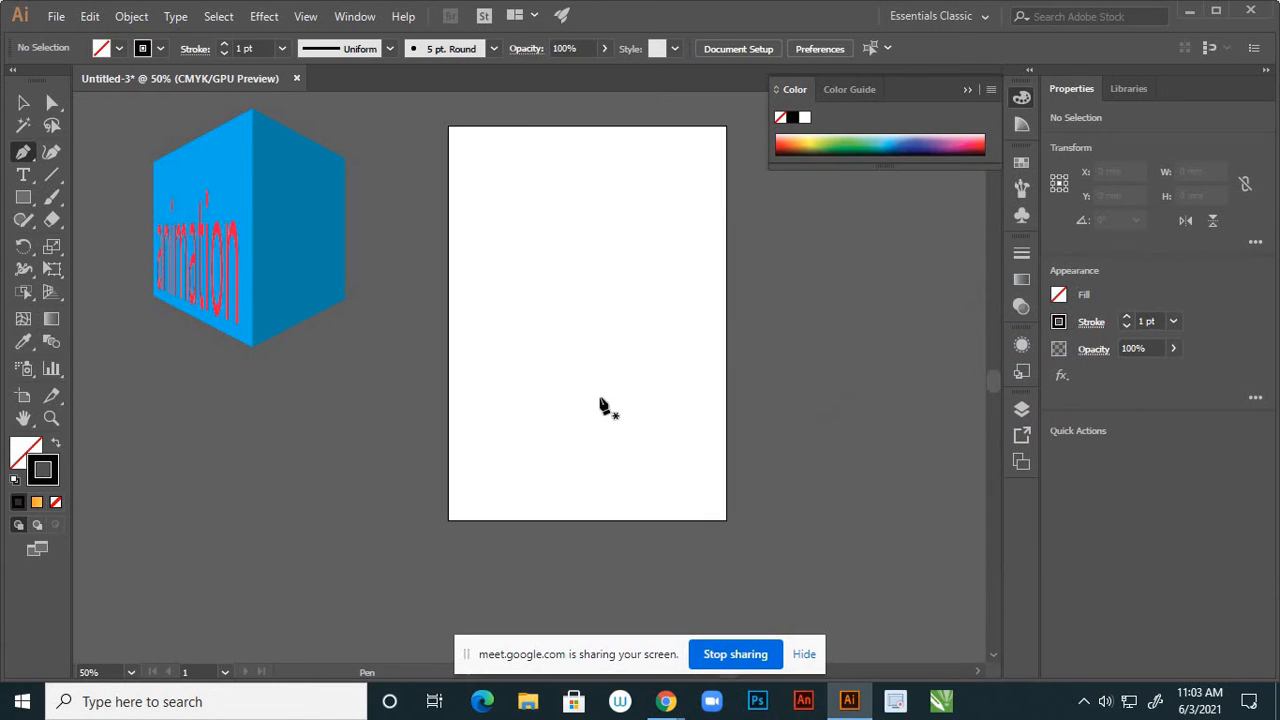
Draw a closed, slanted leaf-like outline with curved sides and a pointed lower tip on the artboard using the Pen tool
{"action": "scroll", "coordinate": [557, 378], "scroll_direction": "up", "scroll_amount": 1}
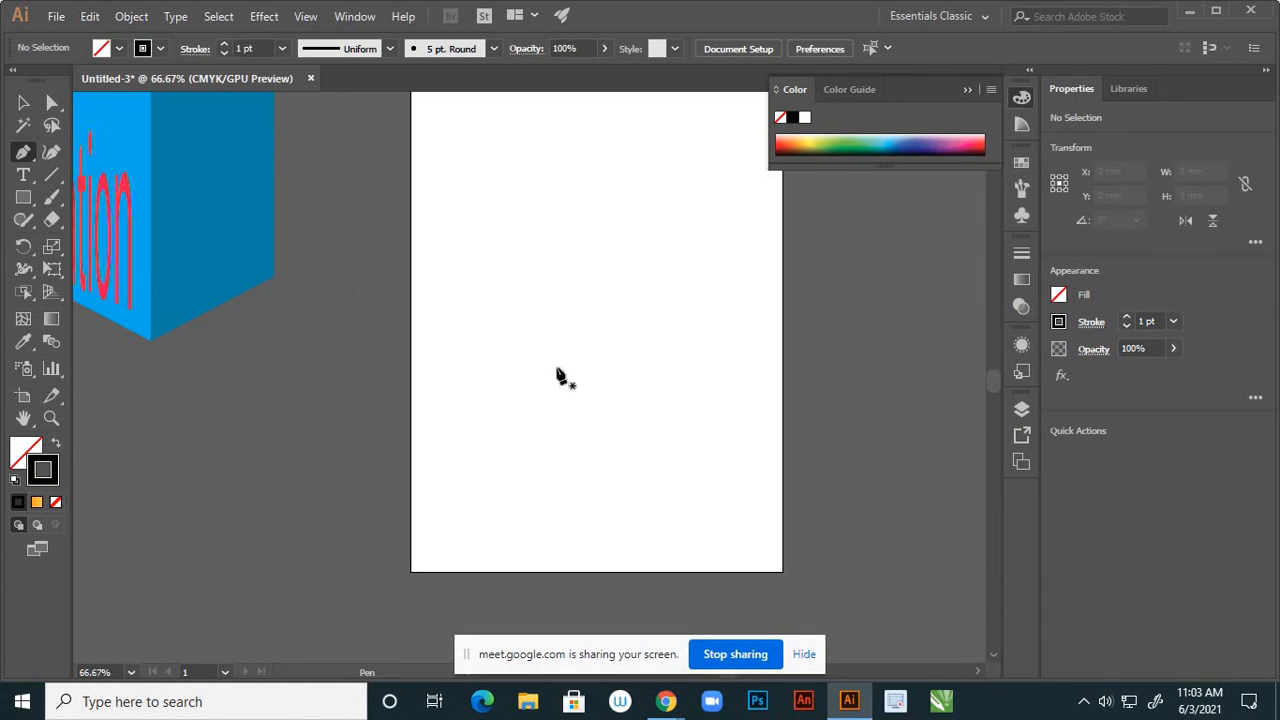
{"action": "left_click", "coordinate": [549, 196]}
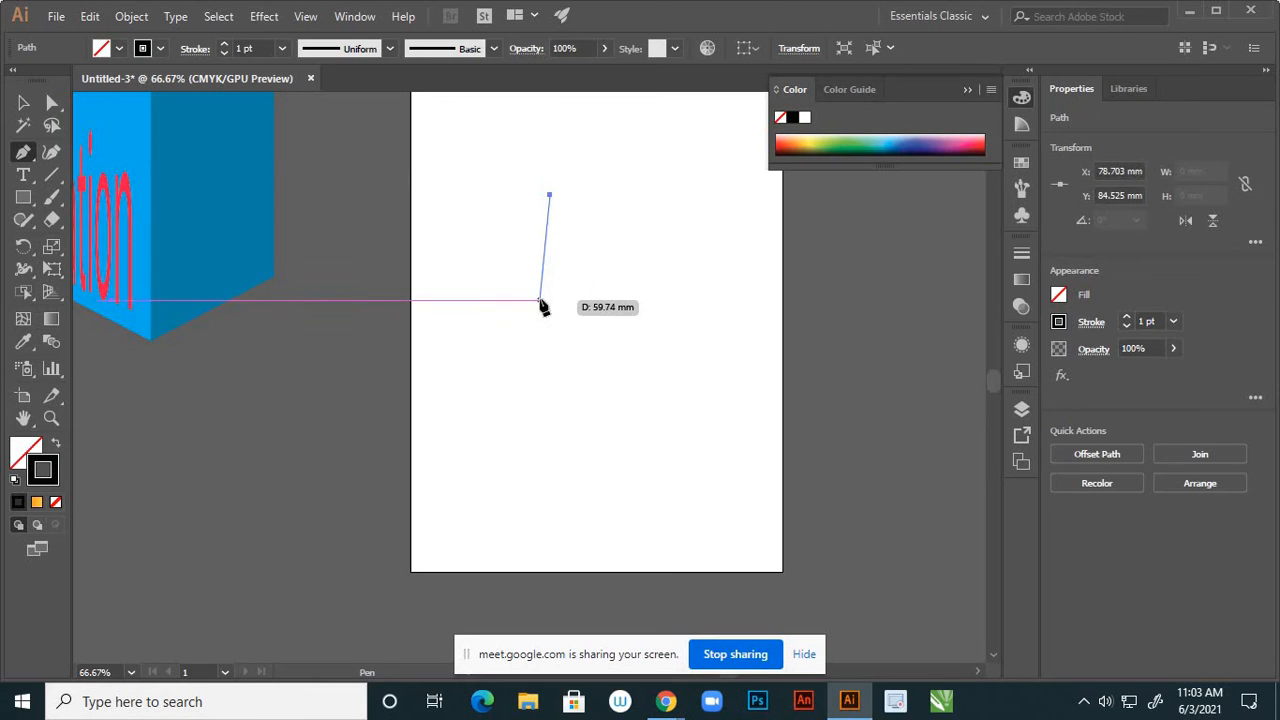
{"action": "left_click_drag", "start_coordinate": [540, 300], "coordinate": [585, 371]}
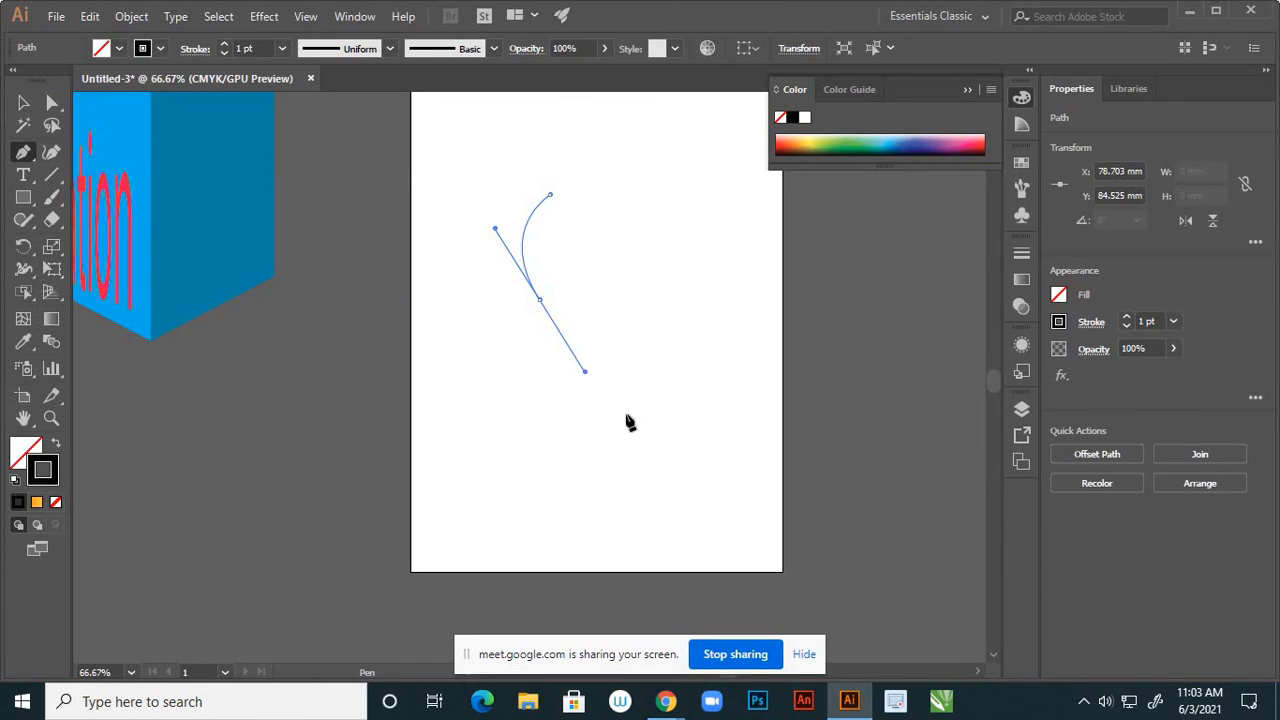
{"action": "left_click_drag", "start_coordinate": [626, 430], "coordinate": [624, 461]}
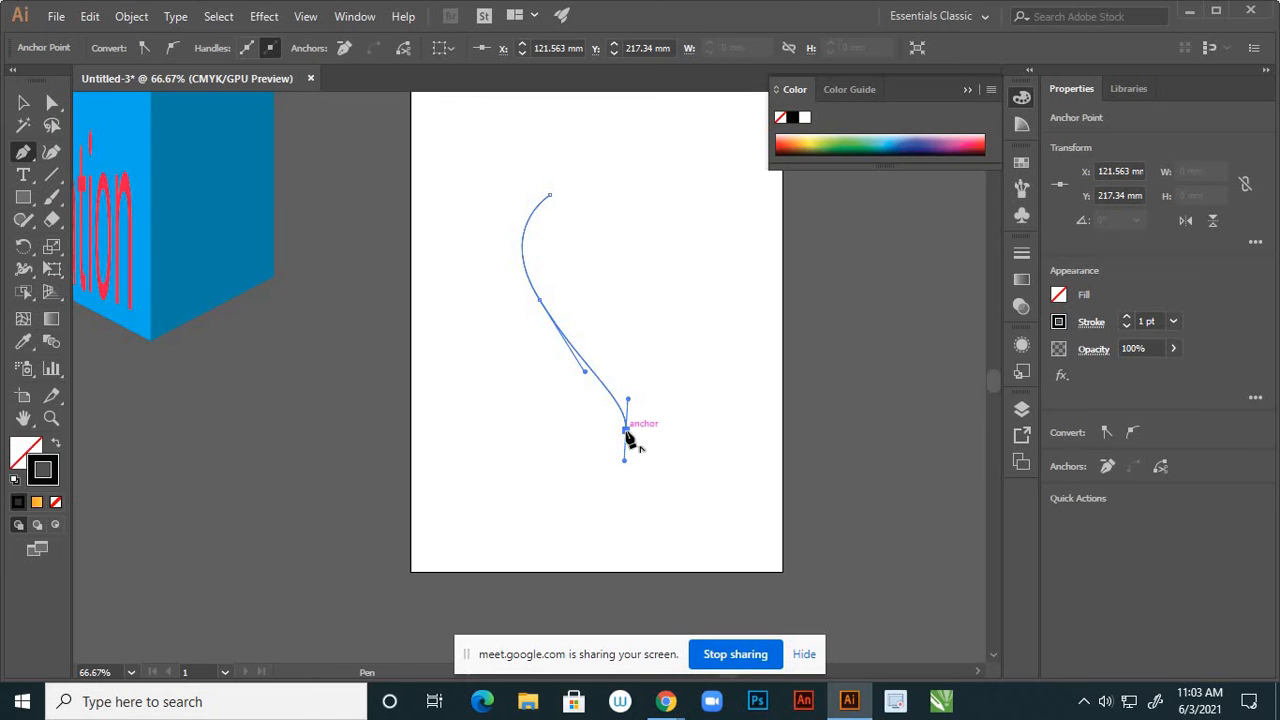
{"action": "left_click", "coordinate": [626, 430]}
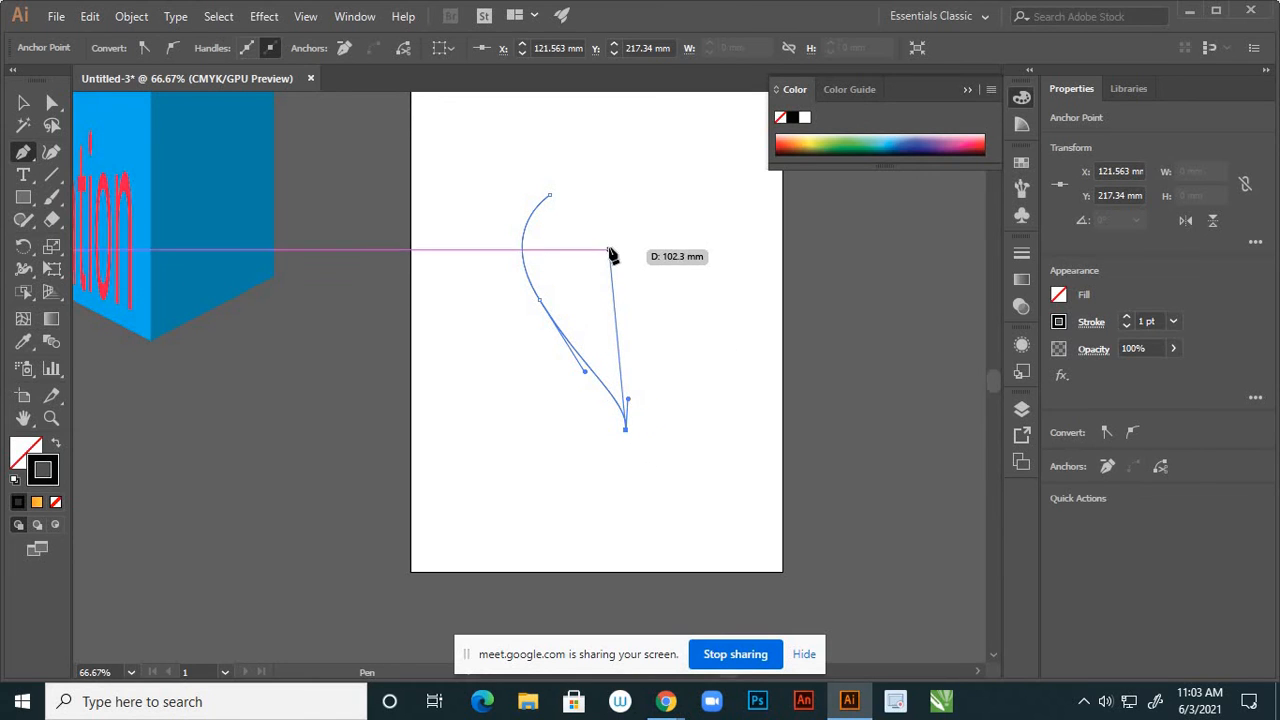
{"action": "left_click_drag", "start_coordinate": [609, 248], "coordinate": [577, 185]}
{"action": "mouse_move", "coordinate": [566, 195]}
{"action": "left_mouse_down"}
{"action": "mouse_move", "coordinate": [540, 216]}
{"action": "mouse_move", "coordinate": [549, 205]}
{"action": "left_mouse_up"}
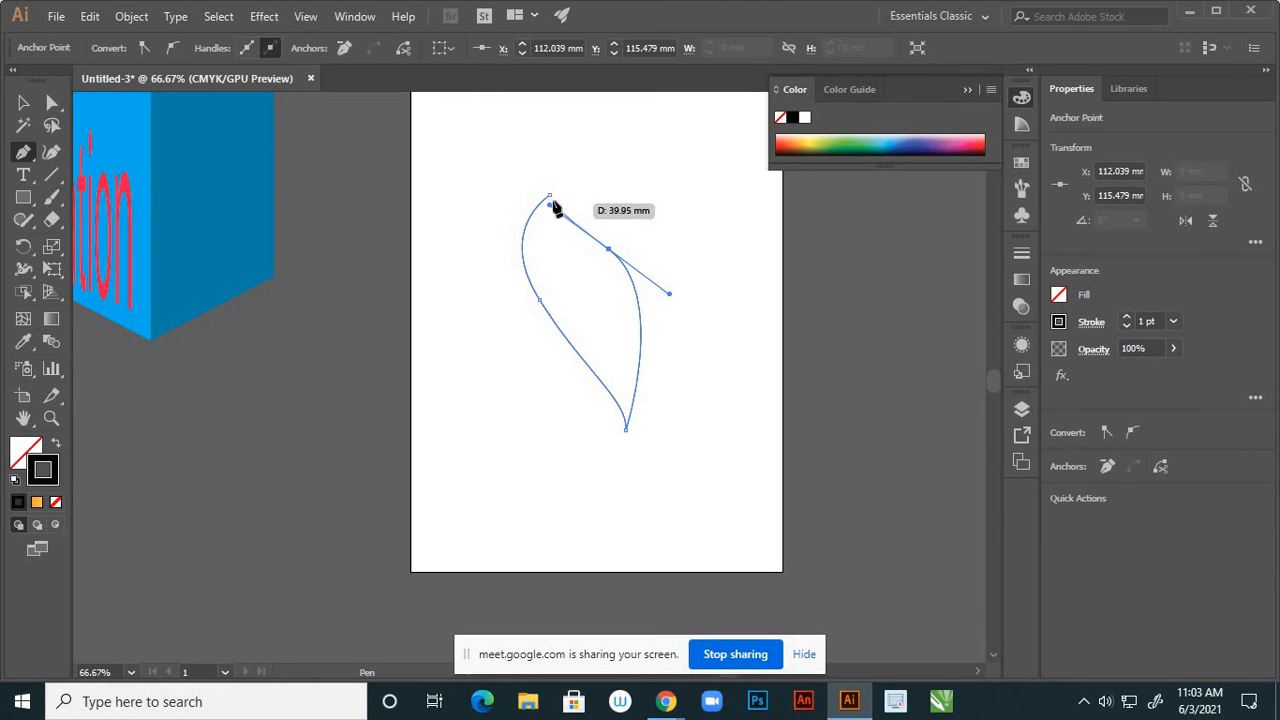
{"action": "left_click_drag", "start_coordinate": [550, 196], "coordinate": [503, 191]}
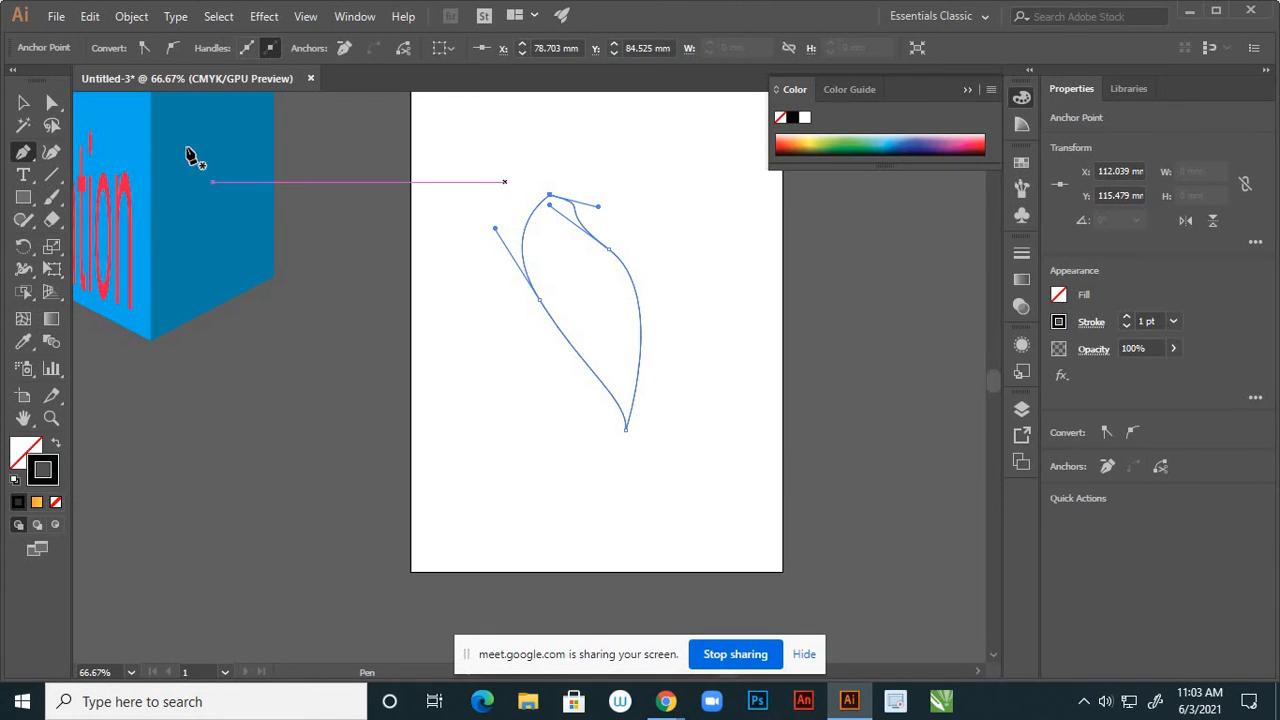
Reshape the outline by adjusting the curve handles near its rounded end and moving the pointed tip down and outward
{"action": "left_click", "coordinate": [53, 102]}
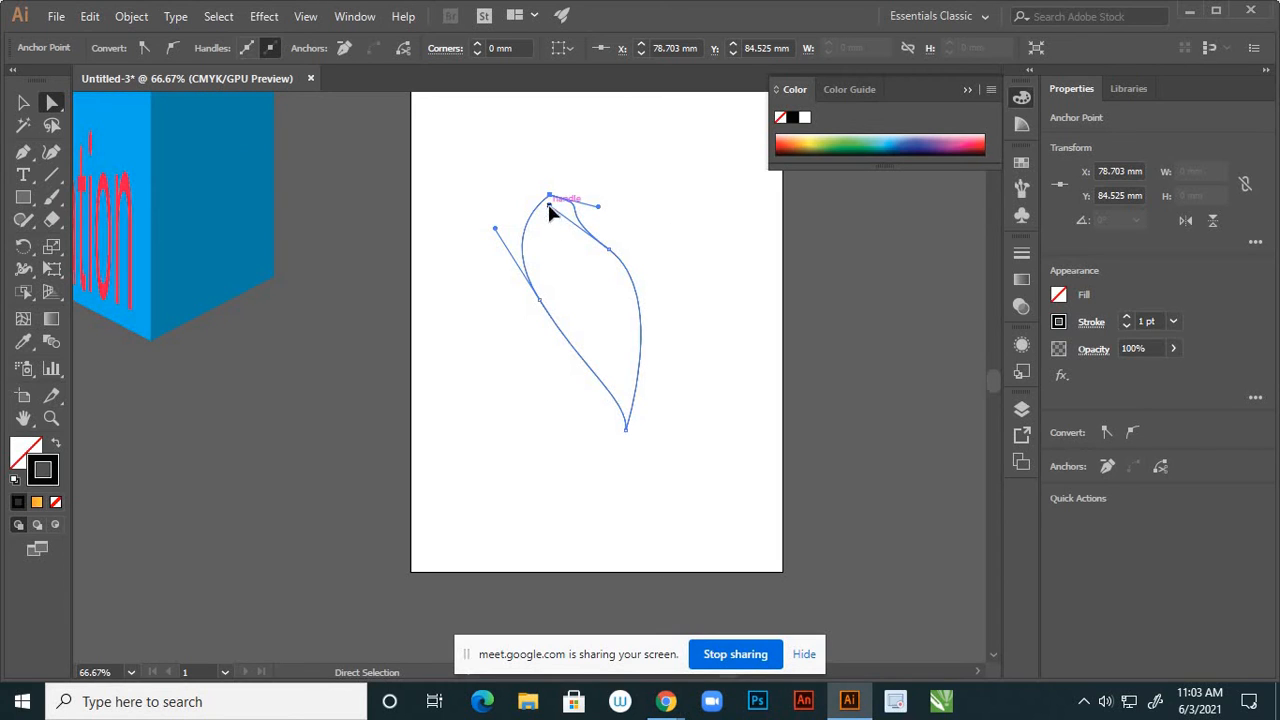
{"action": "left_click_drag", "start_coordinate": [549, 212], "coordinate": [596, 216]}
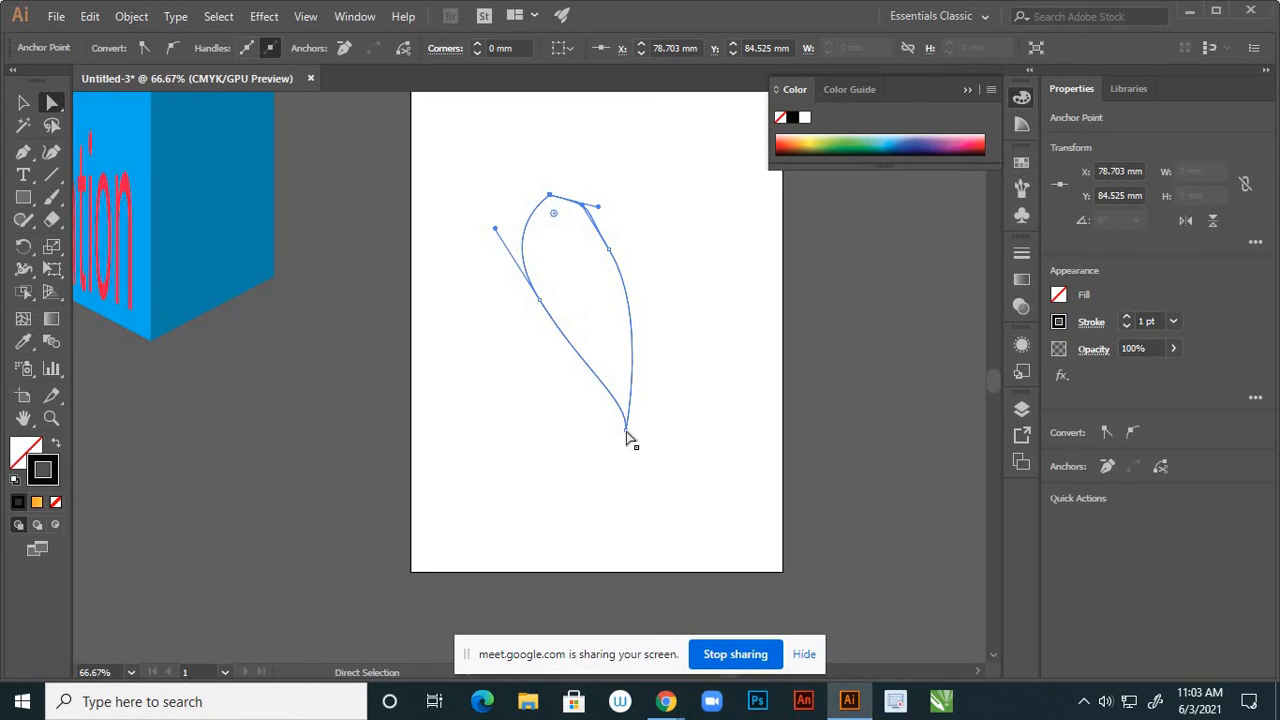
{"action": "left_click_drag", "start_coordinate": [628, 438], "coordinate": [672, 464]}
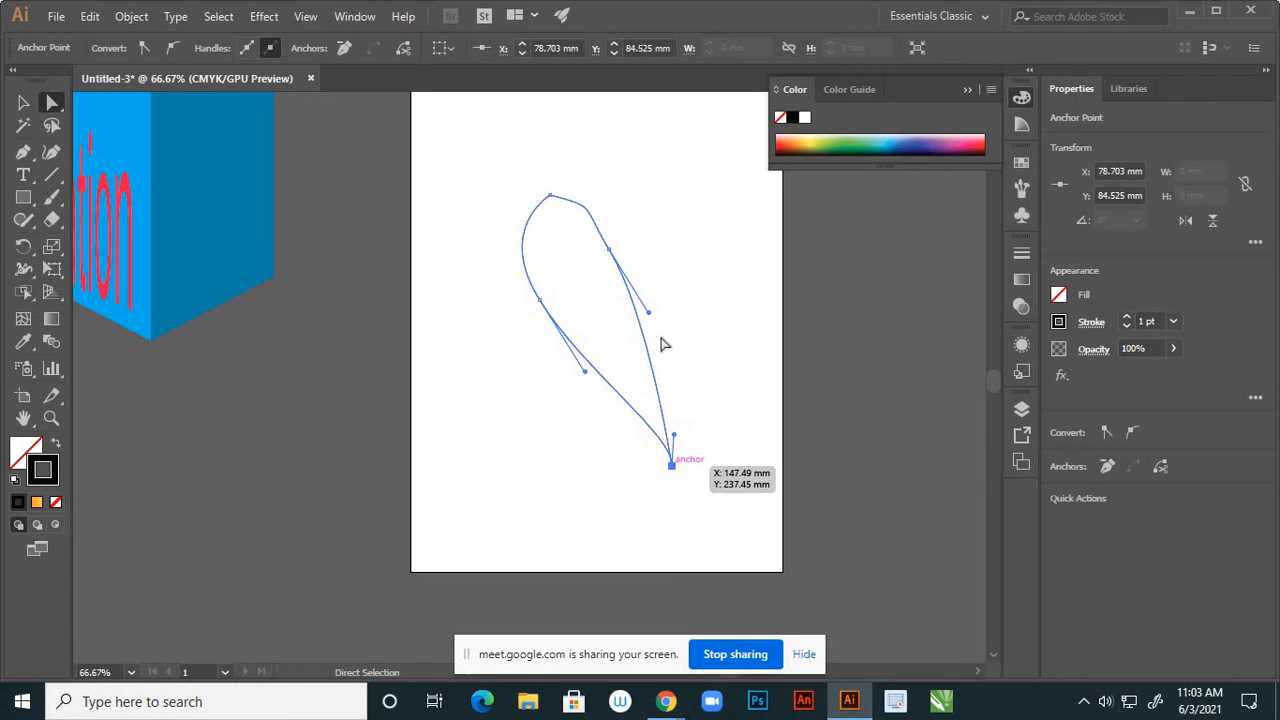
{"action": "left_click_drag", "start_coordinate": [611, 257], "coordinate": [587, 189]}
{"action": "left_click", "coordinate": [622, 256]}
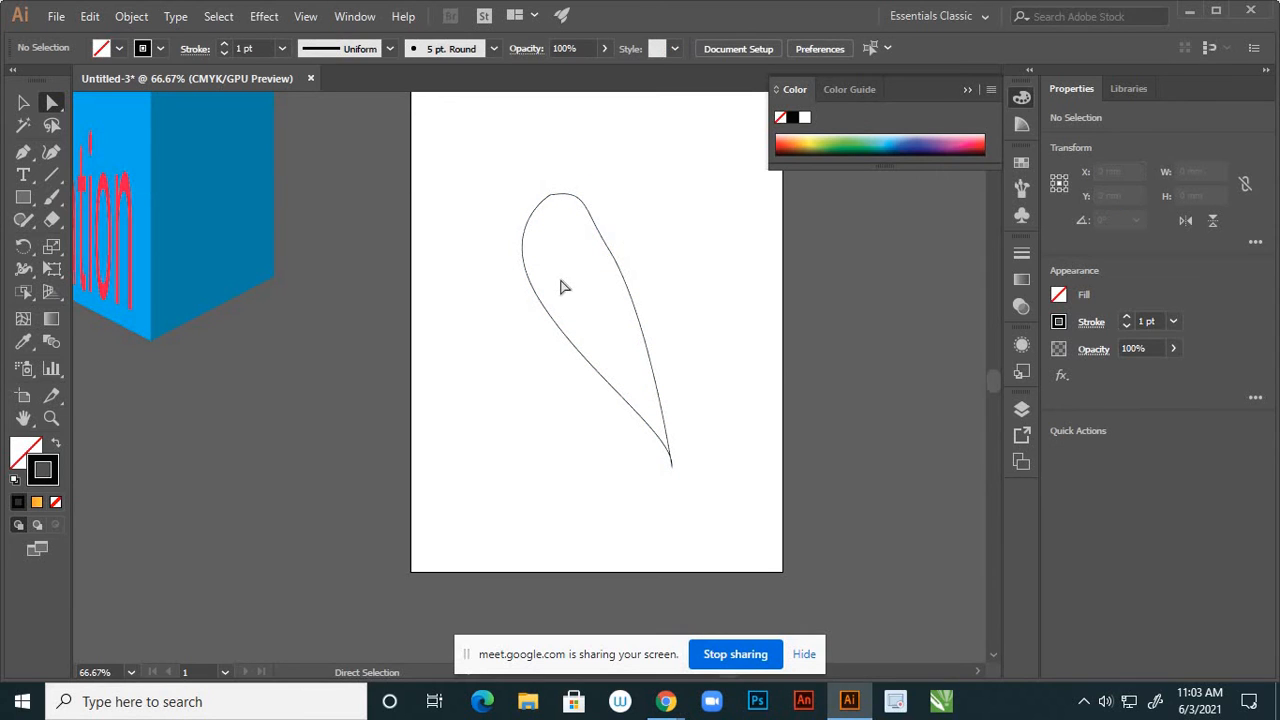
Remove the anchor point on the outline's upper right side and extend the top anchor's handle into one wide, smooth curve
{"action": "left_click", "coordinate": [598, 254]}
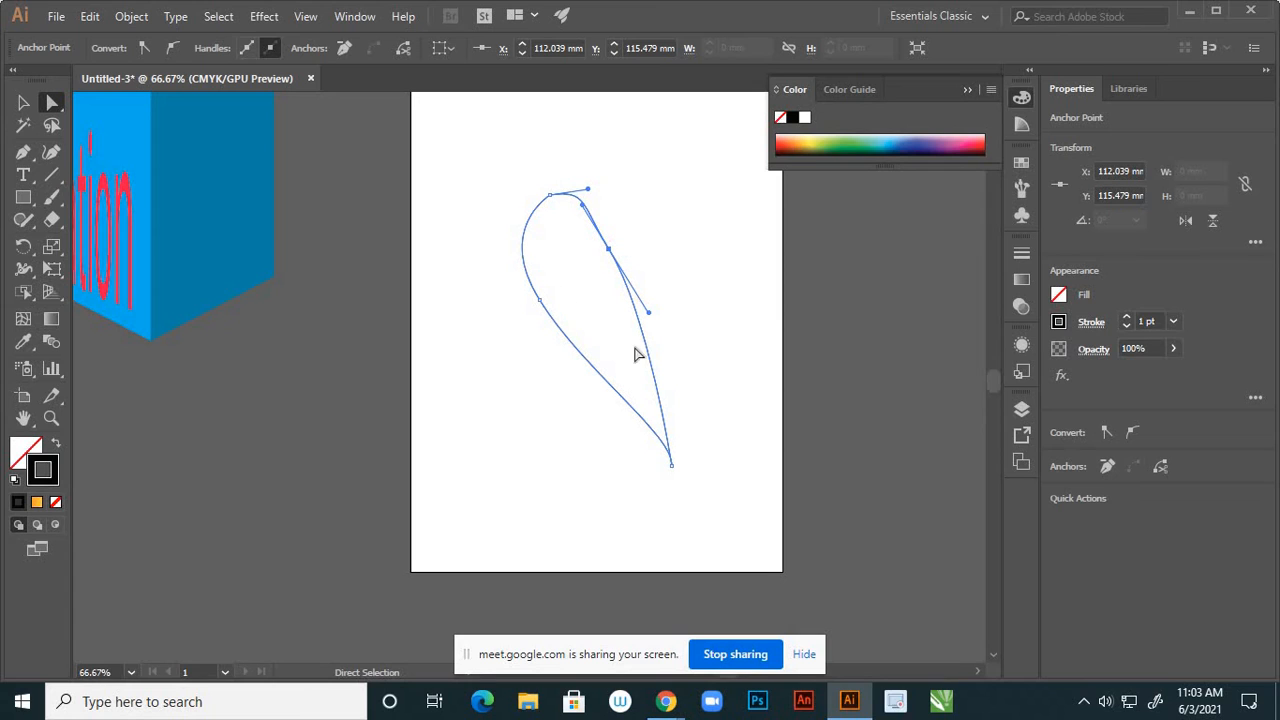
{"action": "left_click", "coordinate": [343, 49]}
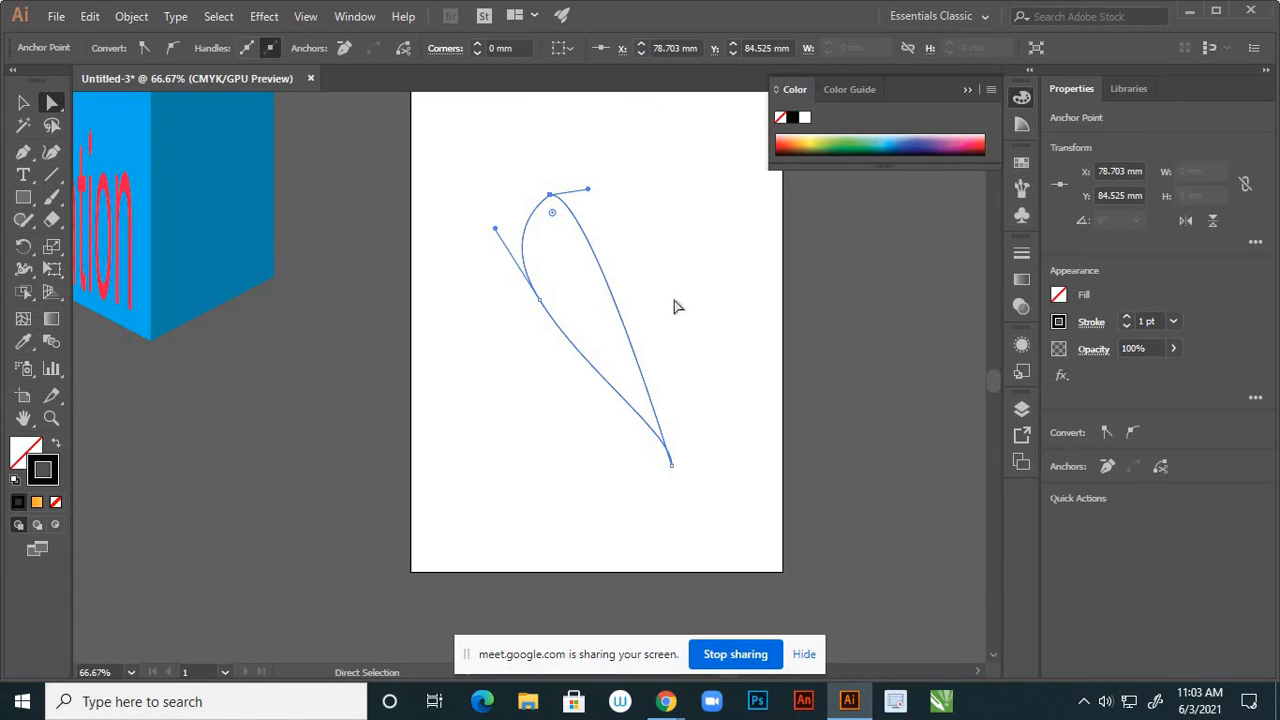
{"action": "left_click_drag", "start_coordinate": [589, 192], "coordinate": [700, 264]}
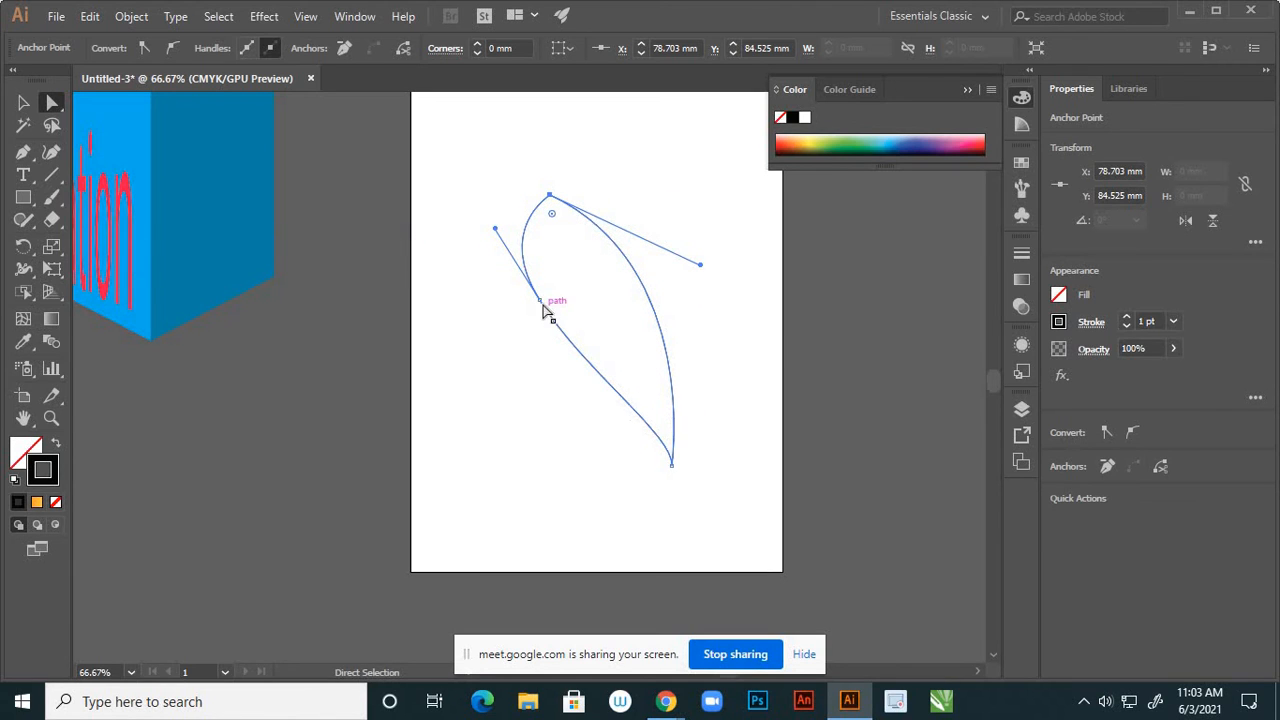
Move the anchor on the outline's left side slightly inward and adjust its two handles to smooth that side
{"action": "left_click_drag", "start_coordinate": [544, 312], "coordinate": [571, 316]}
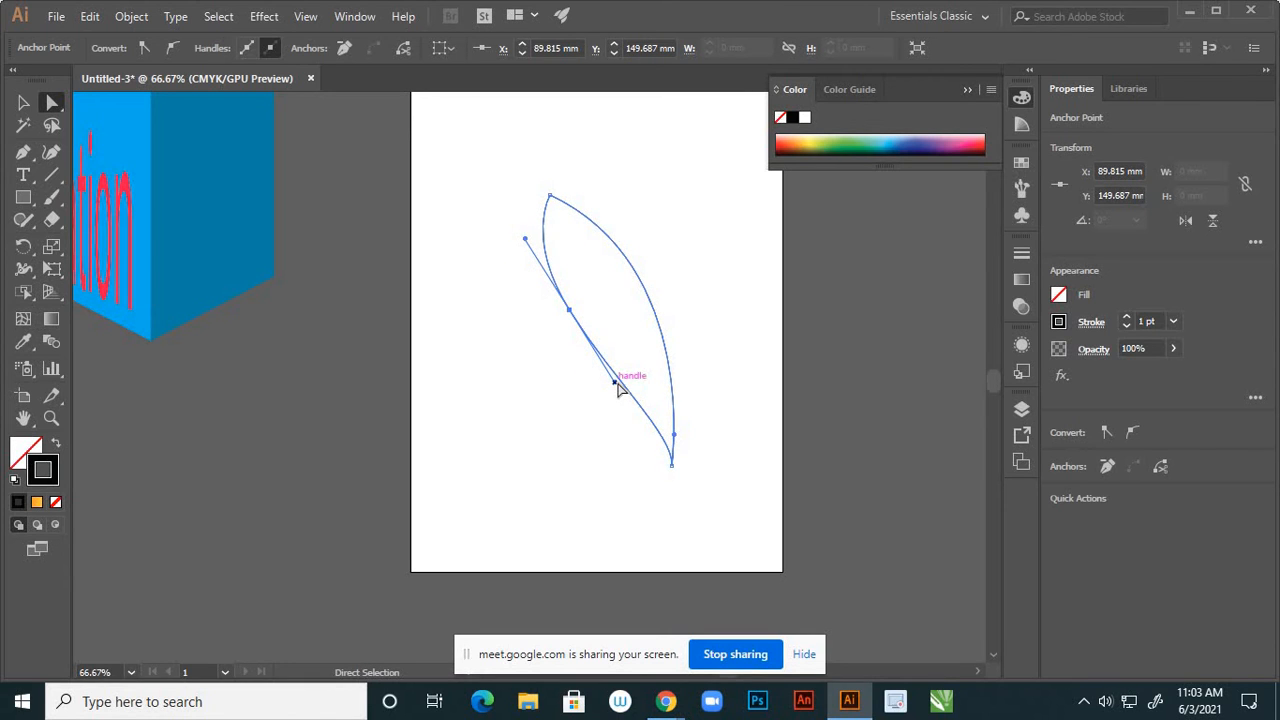
{"action": "left_click_drag", "start_coordinate": [614, 381], "coordinate": [627, 352]}
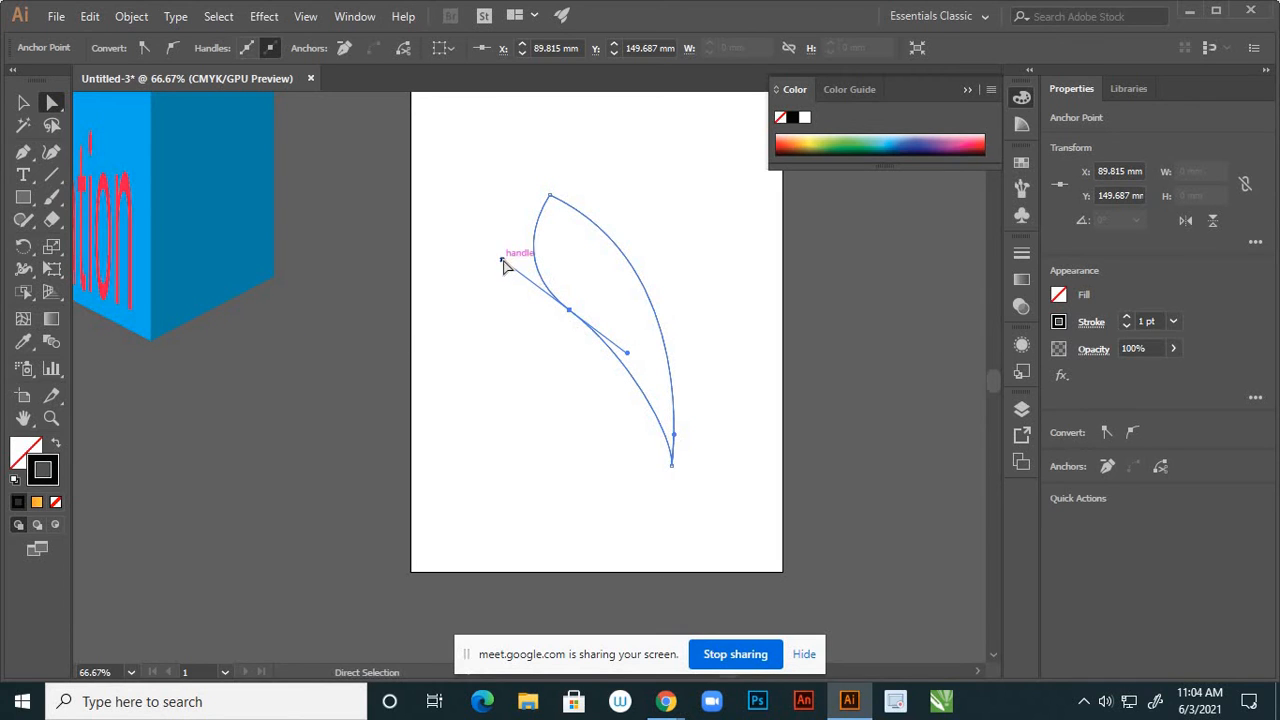
{"action": "left_click_drag", "start_coordinate": [503, 260], "coordinate": [477, 213]}
{"action": "left_click", "coordinate": [557, 463]}
{"action": "scroll", "coordinate": [594, 477], "scroll_direction": "down", "scroll_amount": 2}
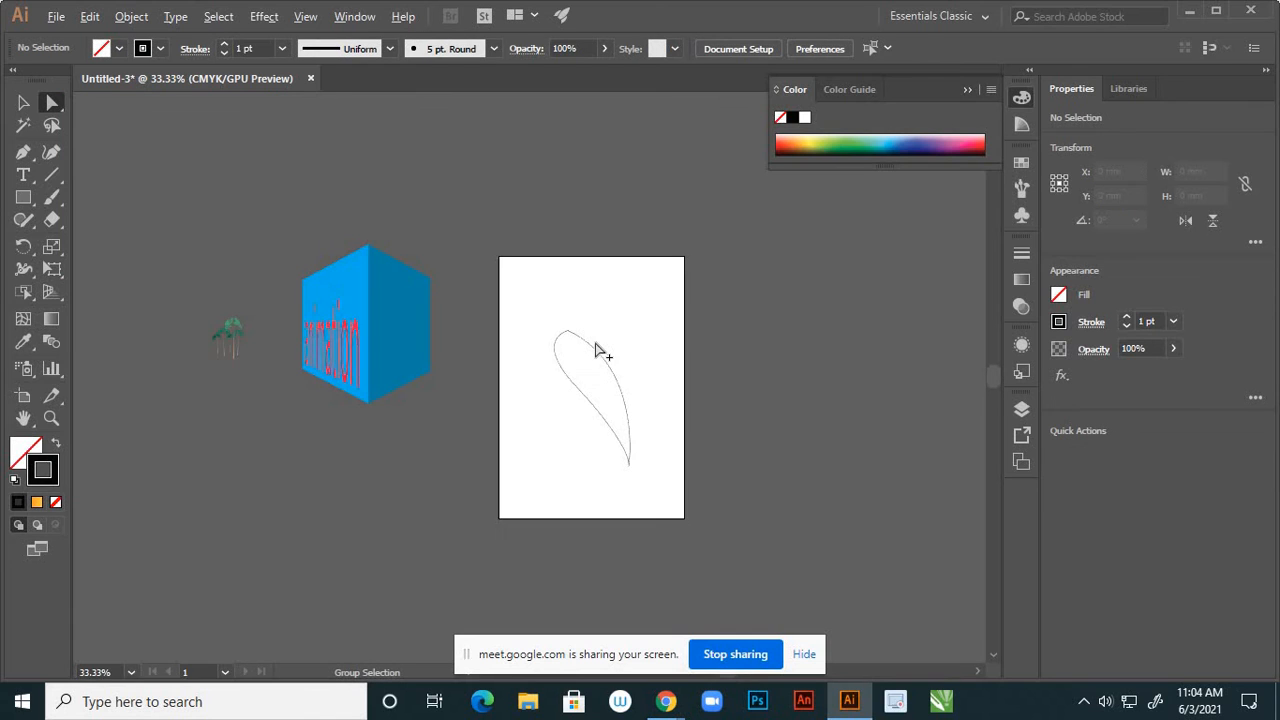
{"action": "scroll", "coordinate": [596, 350], "scroll_direction": "up", "scroll_amount": 1}
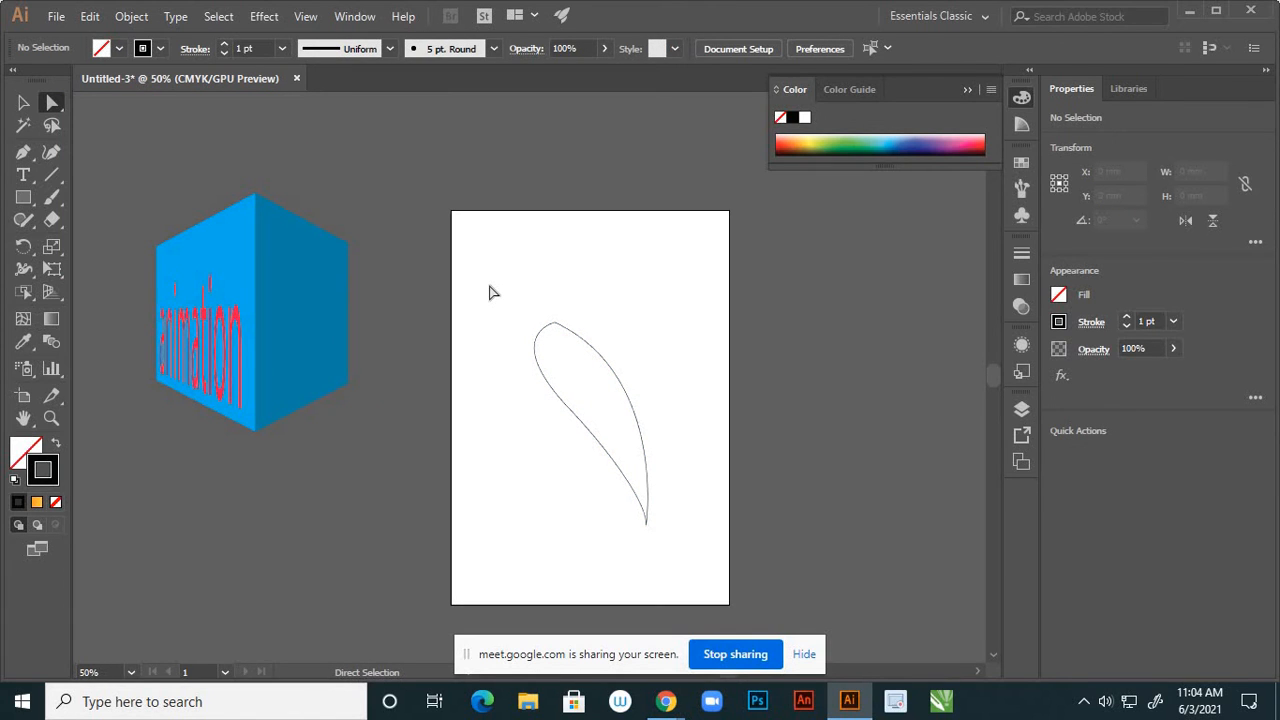
Rotate the whole outline clockwise to about 327° so that it stands nearly upright
{"action": "left_click", "coordinate": [23, 102]}
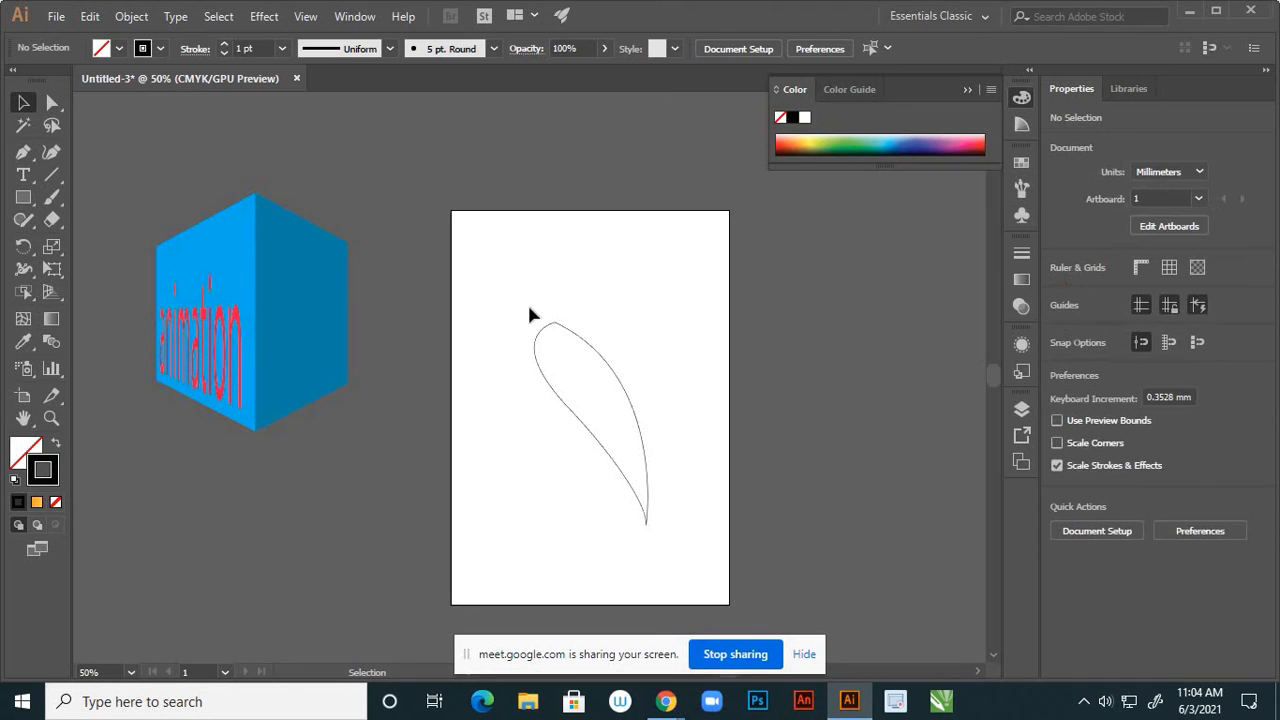
{"action": "left_click_drag", "start_coordinate": [489, 315], "coordinate": [703, 554]}
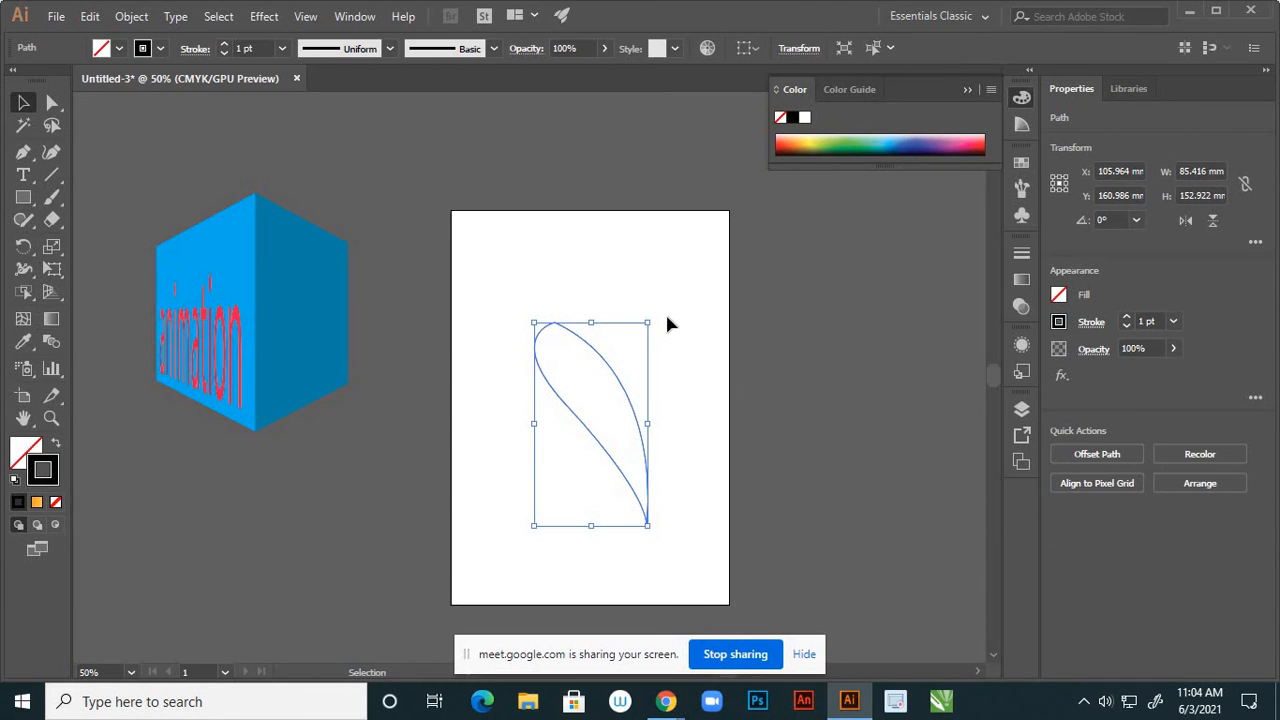
{"action": "left_click_drag", "start_coordinate": [654, 318], "coordinate": [681, 375]}
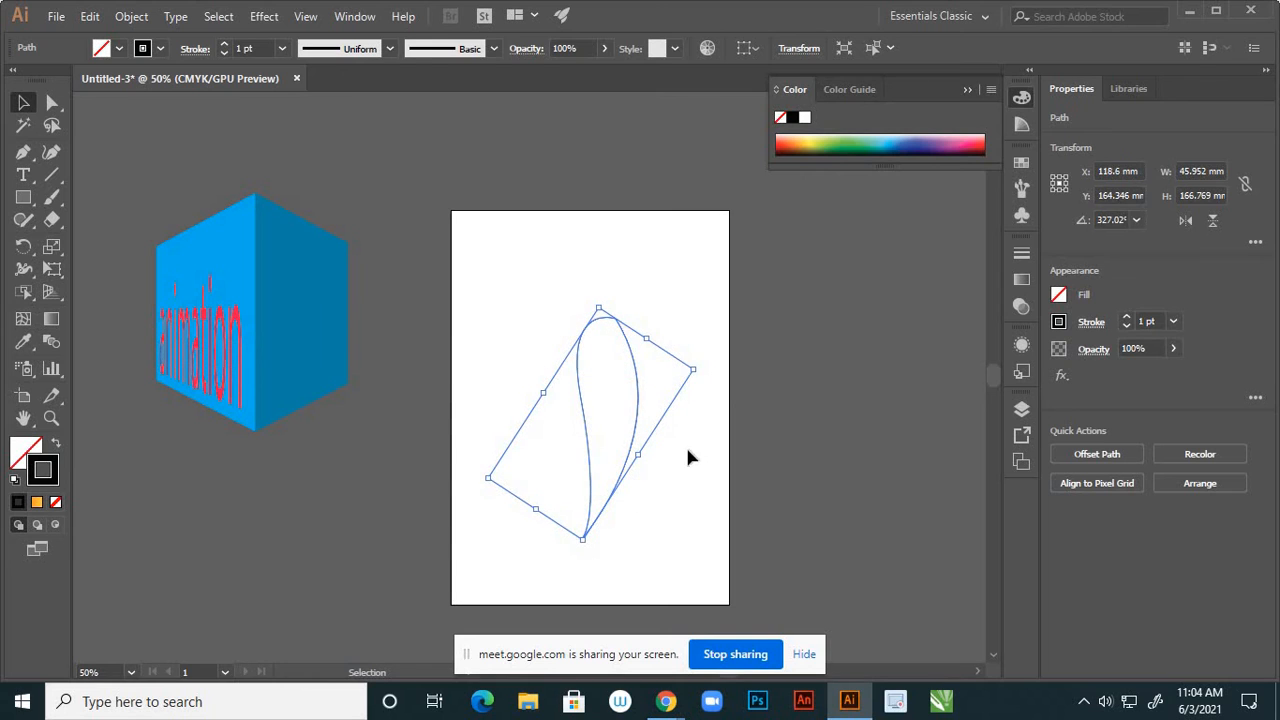
{"action": "left_click", "coordinate": [674, 383]}
Draw a small closed cap with a scalloped lower edge over the outline's rounded top using the Pen tool
{"action": "scroll", "coordinate": [620, 314], "scroll_direction": "up", "scroll_amount": 2}
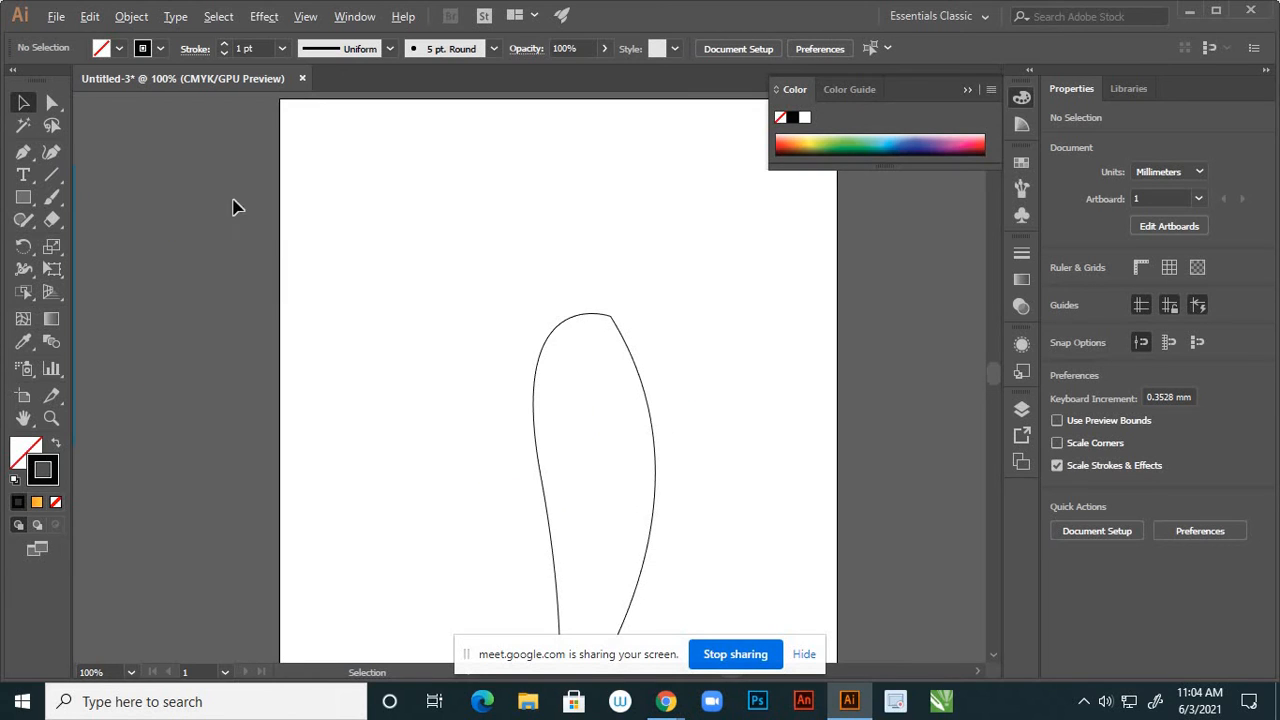
{"action": "left_click", "coordinate": [23, 151]}
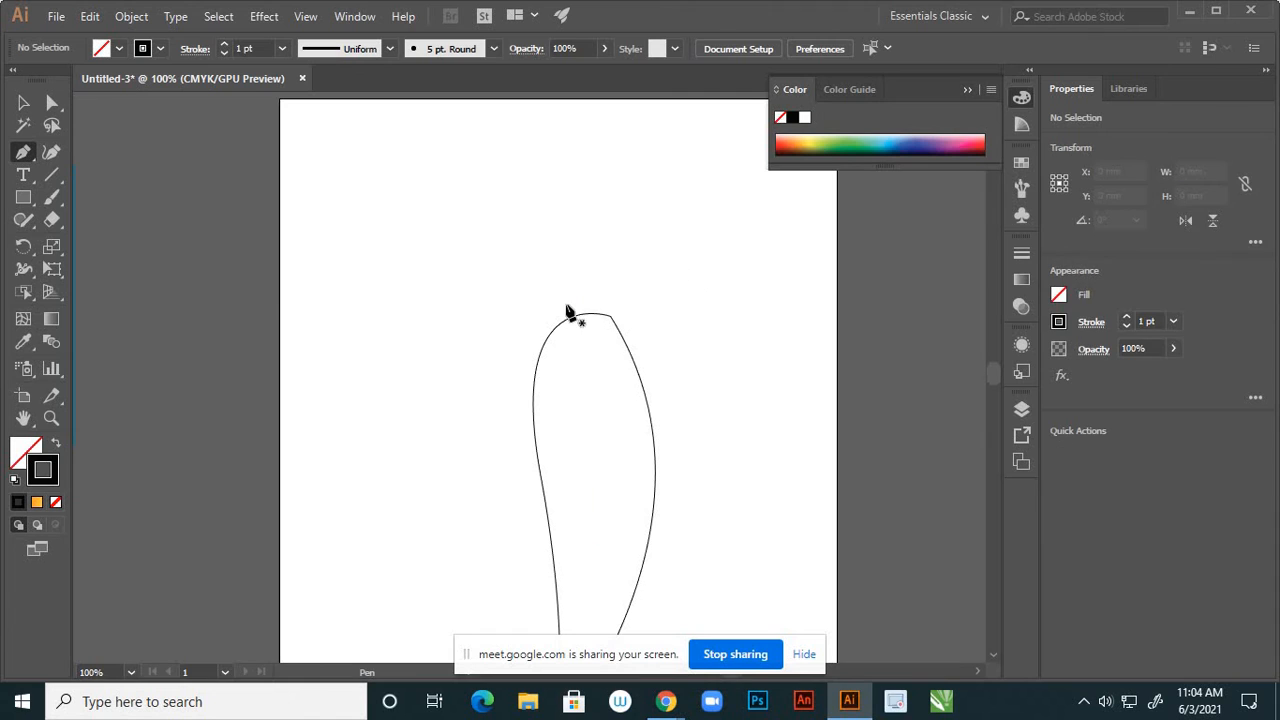
{"action": "left_click_drag", "start_coordinate": [579, 299], "coordinate": [605, 354]}
{"action": "left_click_drag", "start_coordinate": [620, 333], "coordinate": [582, 305]}
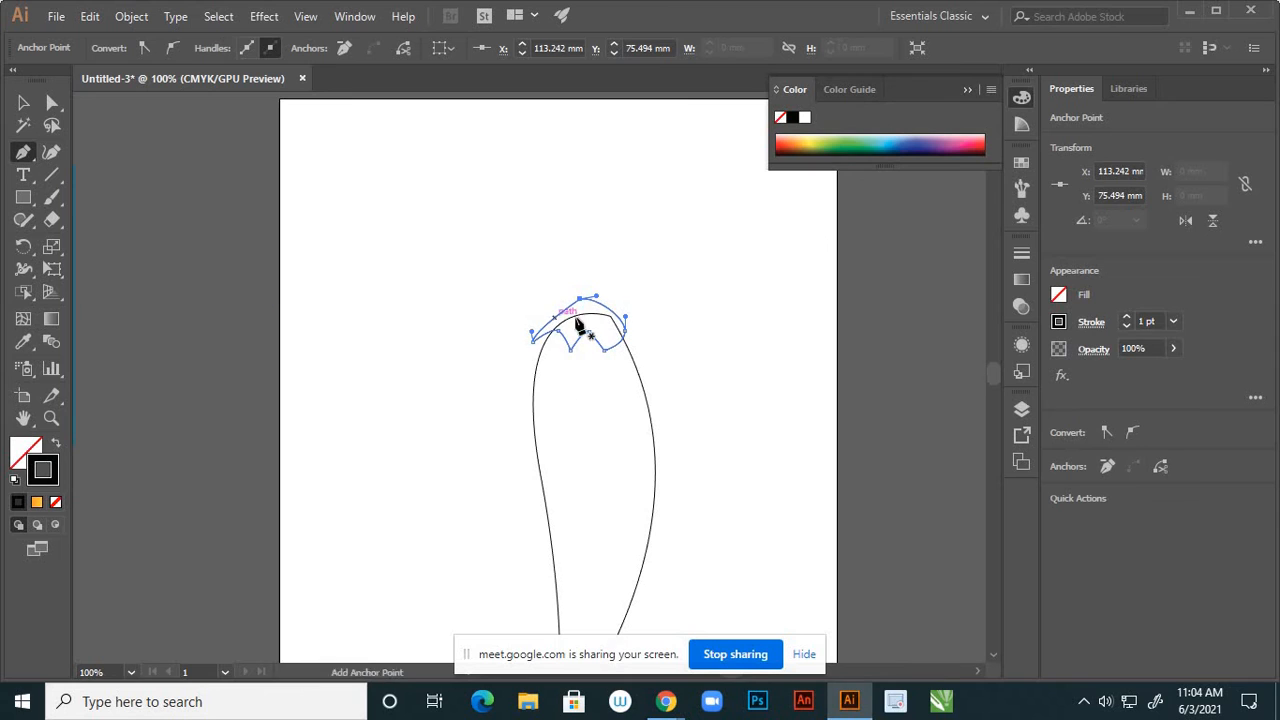
{"action": "left_click", "coordinate": [52, 102]}
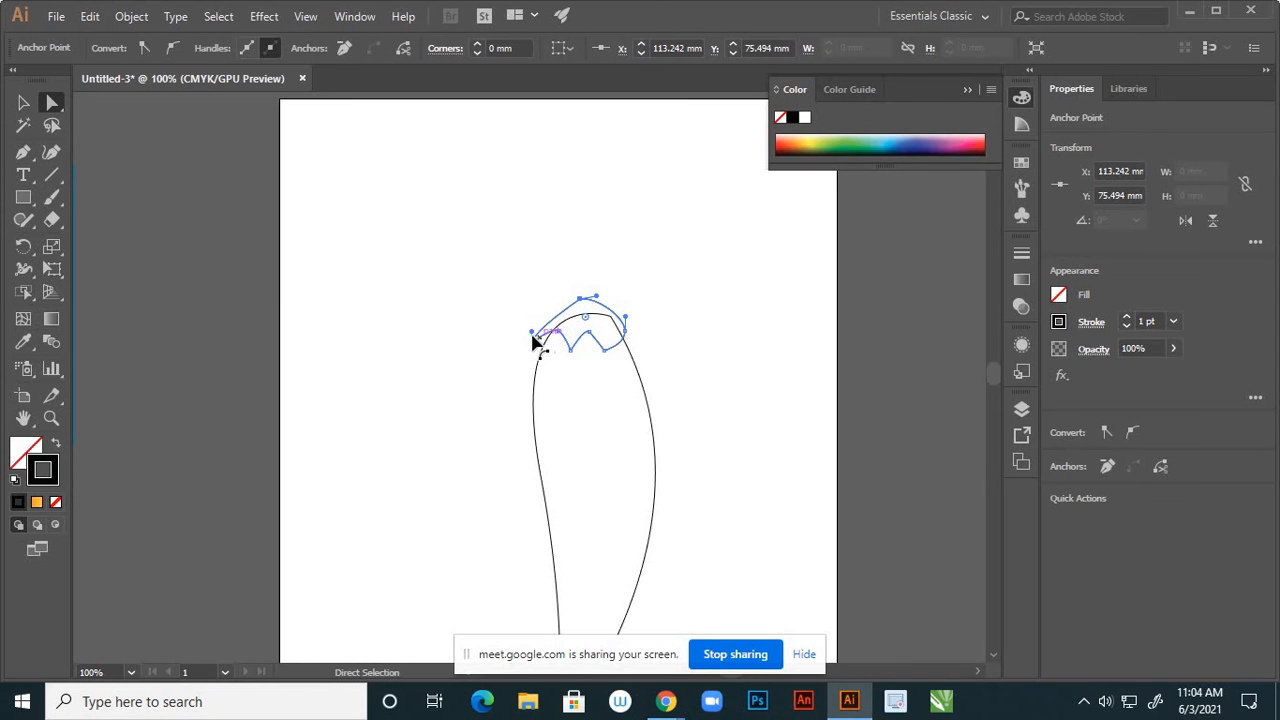
Round the left side of the cap by adjusting its curve handle, and lower the cap's left corner point slightly
{"action": "left_click_drag", "start_coordinate": [531, 338], "coordinate": [535, 315]}
{"action": "left_click", "coordinate": [668, 338]}
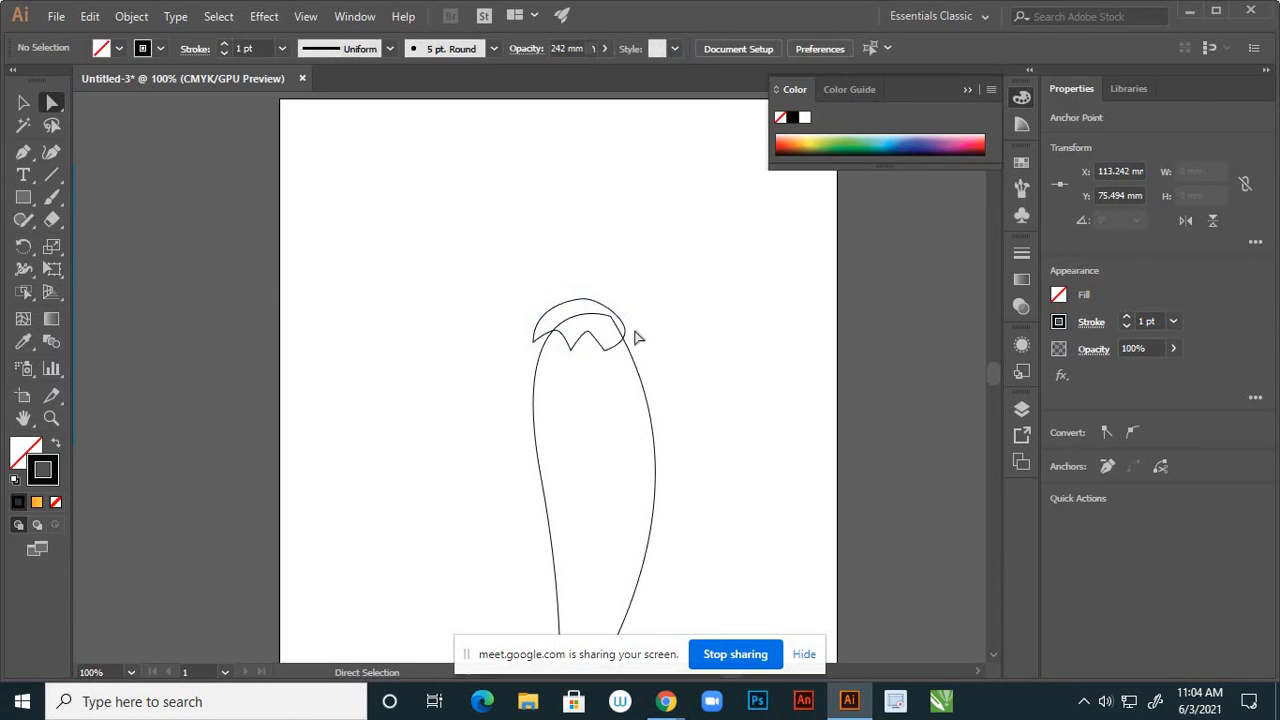
{"action": "left_click", "coordinate": [534, 345]}
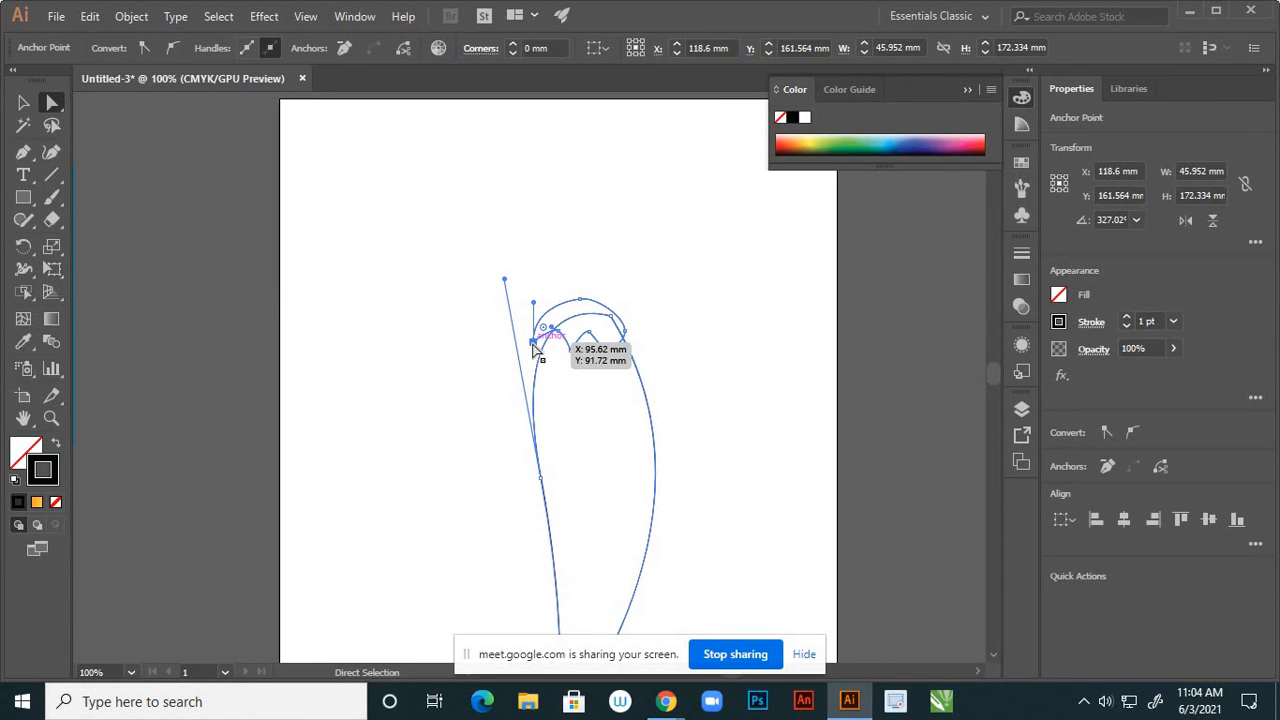
{"action": "left_click_drag", "start_coordinate": [532, 349], "coordinate": [534, 360]}
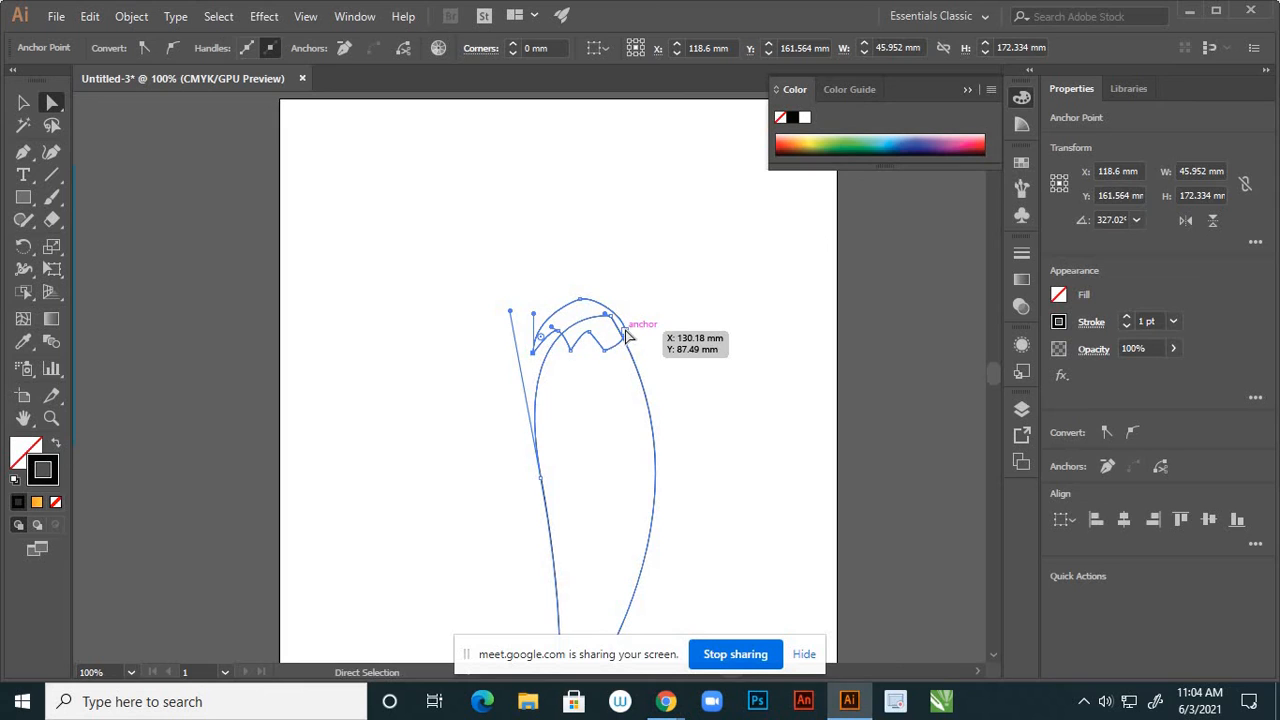
Lower the anchor at the cap's right end and curve the first scallop on its lower edge into a rounder arc
{"action": "left_click", "coordinate": [625, 331]}
{"action": "left_click_drag", "start_coordinate": [626, 336], "coordinate": [637, 352]}
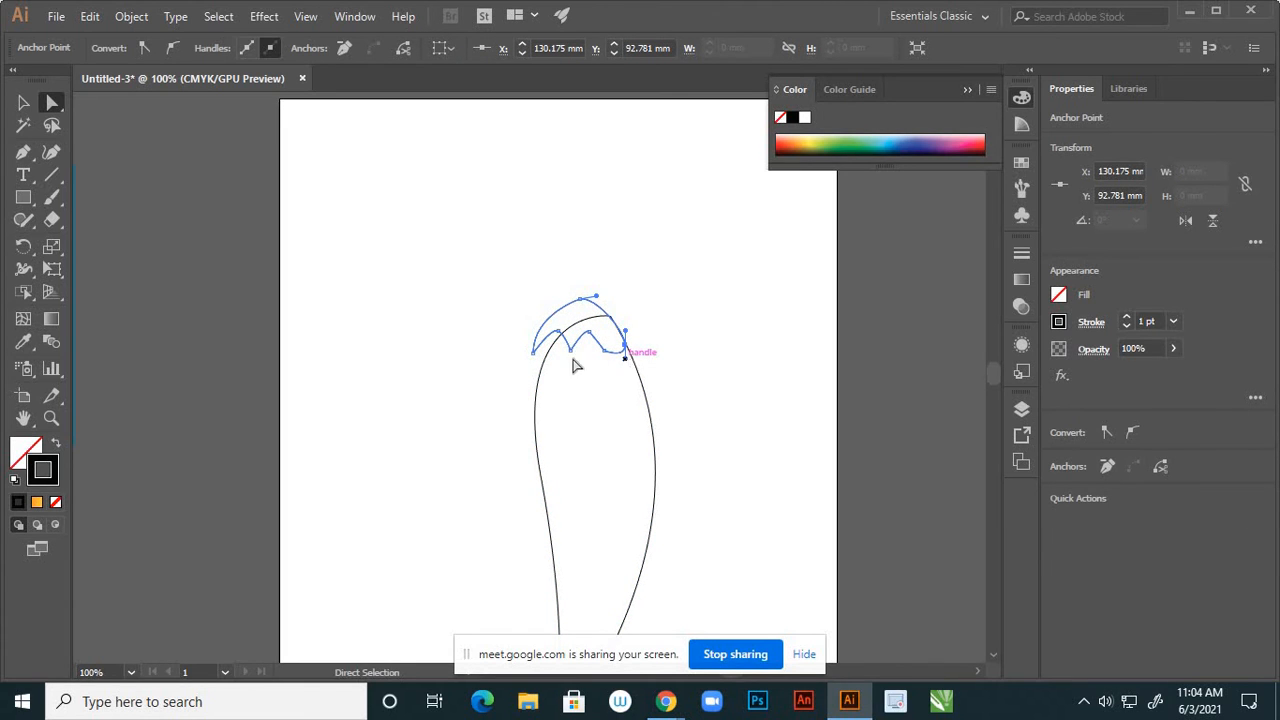
{"action": "left_click_drag", "start_coordinate": [538, 357], "coordinate": [565, 335]}
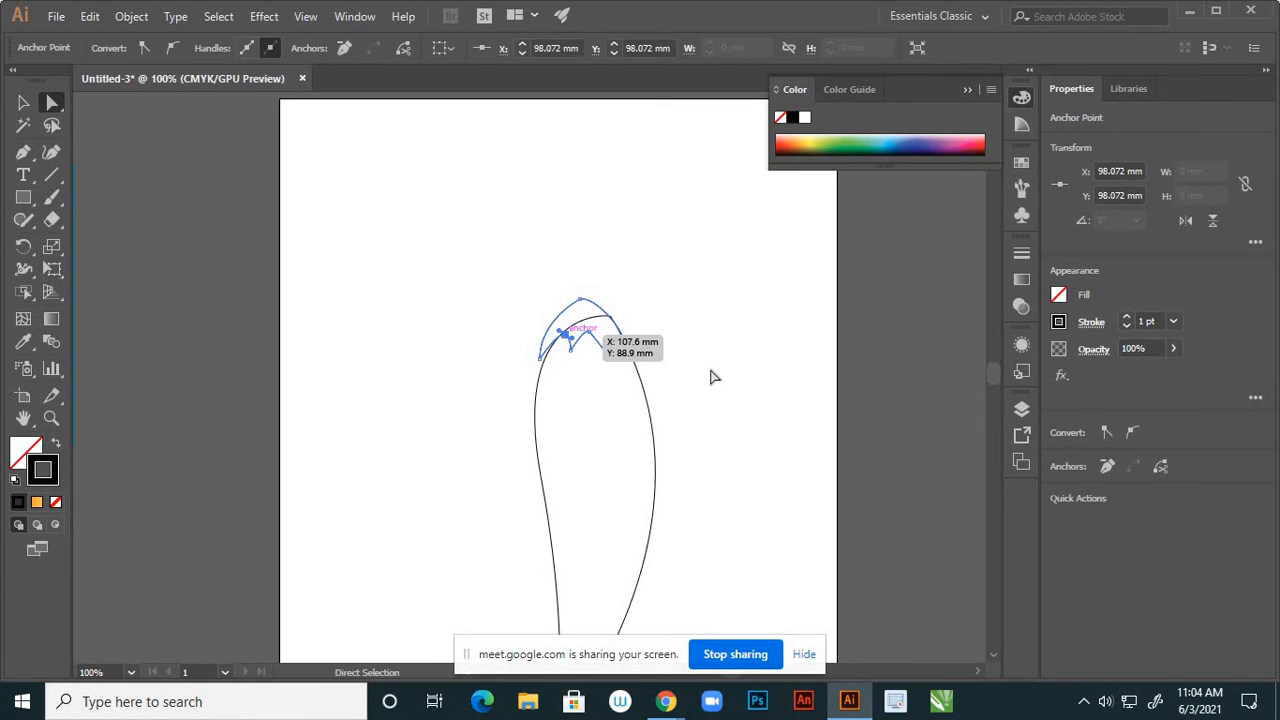
{"action": "left_click", "coordinate": [694, 348]}
Draw a closed, narrow stem about 58 mm tall with the Pen tool, tapering from the top of the cap to a point
{"action": "scroll", "coordinate": [626, 385], "scroll_direction": "down", "scroll_amount": 3}
{"action": "scroll", "coordinate": [610, 352], "scroll_direction": "up", "scroll_amount": 3}
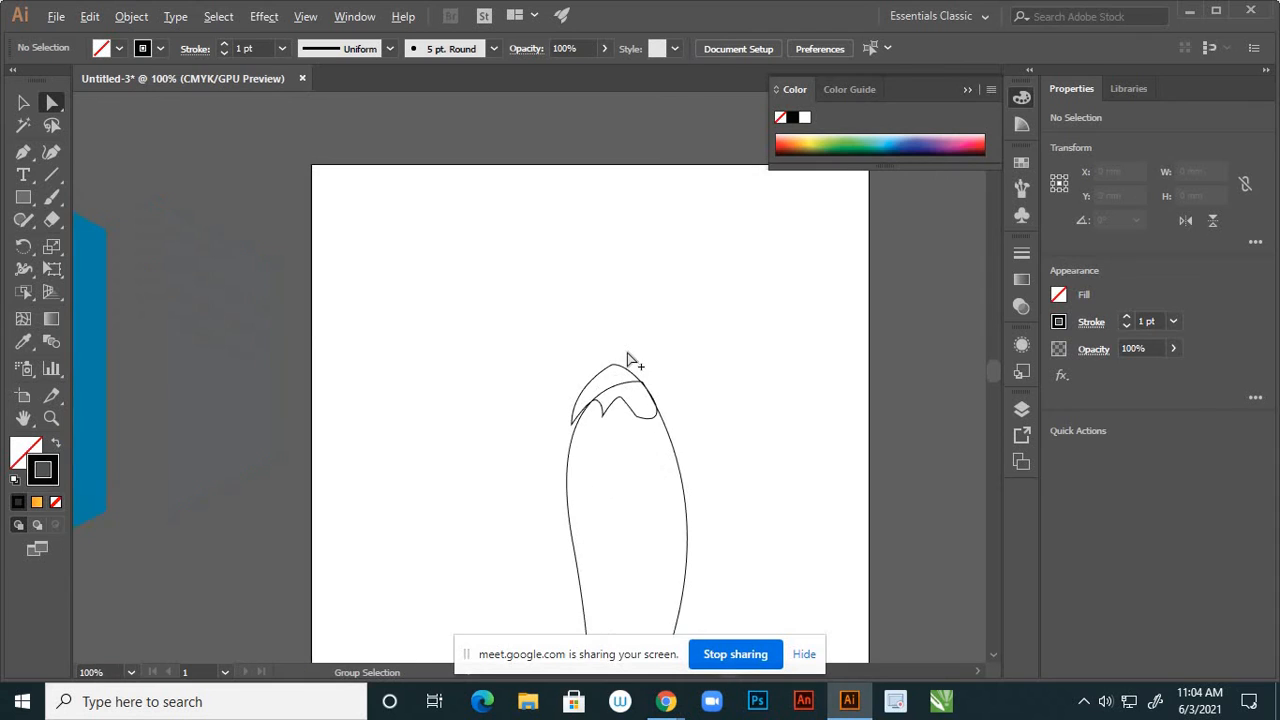
{"action": "scroll", "coordinate": [660, 380], "scroll_direction": "up", "scroll_amount": 2}
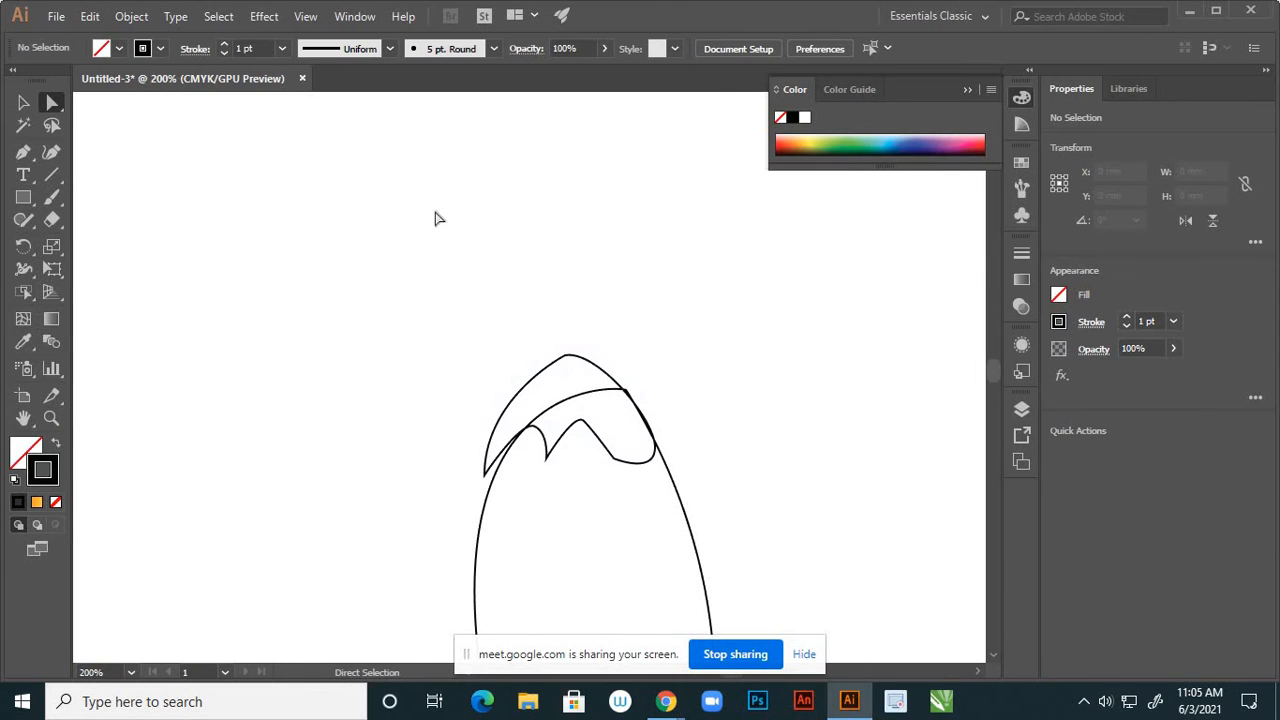
{"action": "left_click", "coordinate": [23, 152]}
{"action": "scroll", "coordinate": [648, 414], "scroll_direction": "down", "scroll_amount": 3}
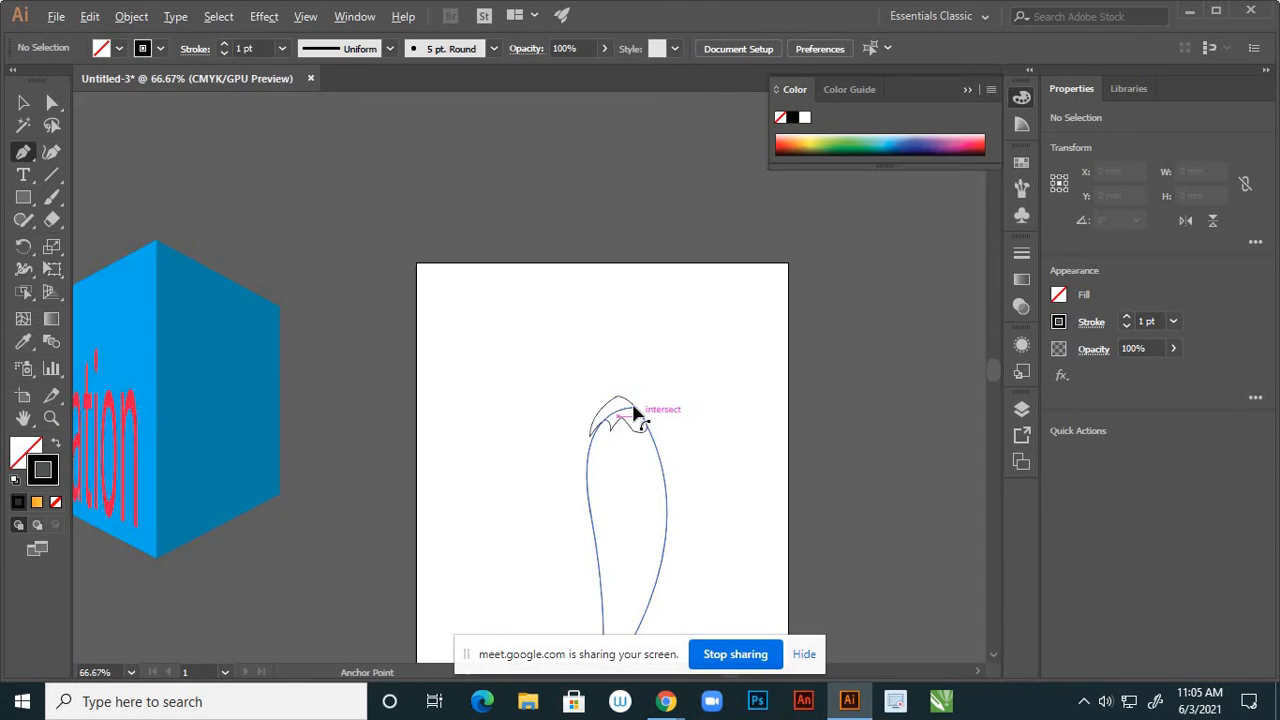
{"action": "scroll", "coordinate": [640, 414], "scroll_direction": "up", "scroll_amount": 2}
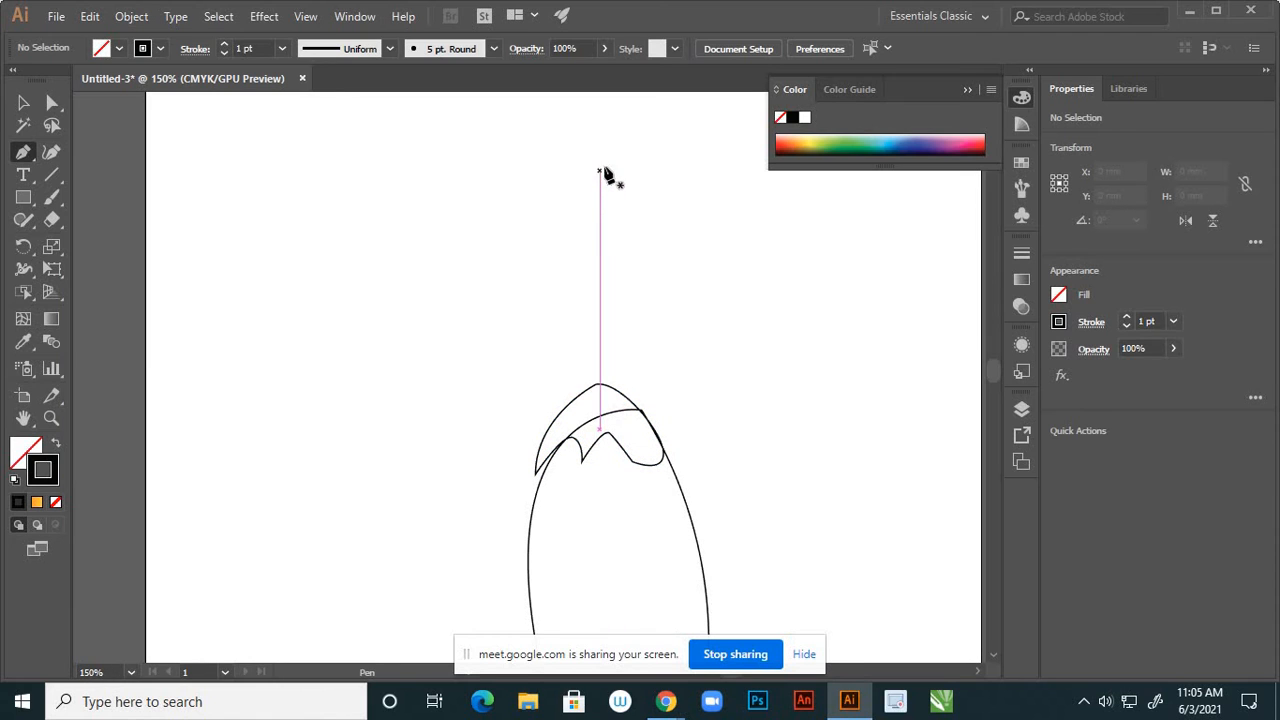
{"action": "left_click", "coordinate": [602, 168]}
{"action": "mouse_move", "coordinate": [590, 392]}
{"action": "left_mouse_down"}
{"action": "mouse_move", "coordinate": [594, 406]}
{"action": "mouse_move", "coordinate": [629, 411]}
{"action": "mouse_move", "coordinate": [597, 409]}
{"action": "mouse_move", "coordinate": [637, 254]}
{"action": "mouse_move", "coordinate": [630, 180]}
{"action": "mouse_move", "coordinate": [612, 398]}
{"action": "left_mouse_up"}
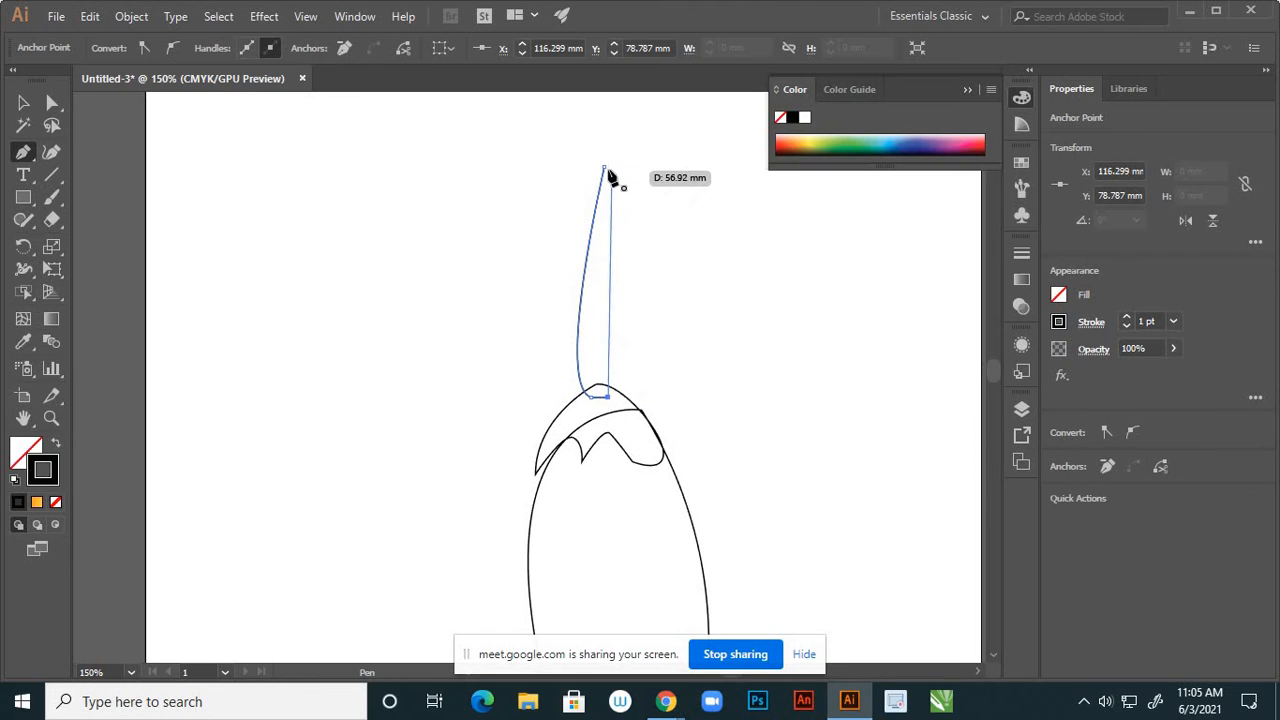
{"action": "left_click_drag", "start_coordinate": [605, 167], "coordinate": [627, 109]}
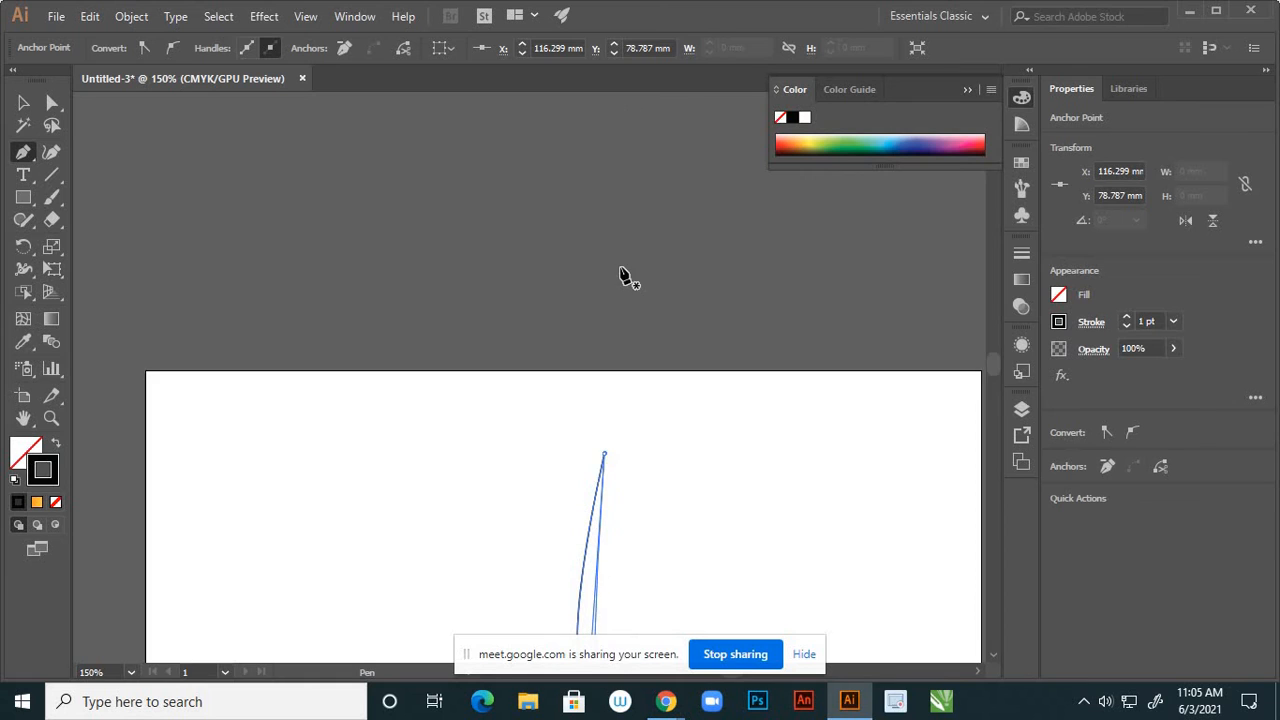
Shorten the long handle shaping the stem's right edge so that edge meets the base corner without looping below it
{"action": "scroll", "coordinate": [620, 268], "scroll_direction": "down", "scroll_amount": 1}
{"action": "scroll", "coordinate": [620, 268], "scroll_direction": "down", "scroll_amount": 2}
{"action": "left_click", "coordinate": [52, 102]}
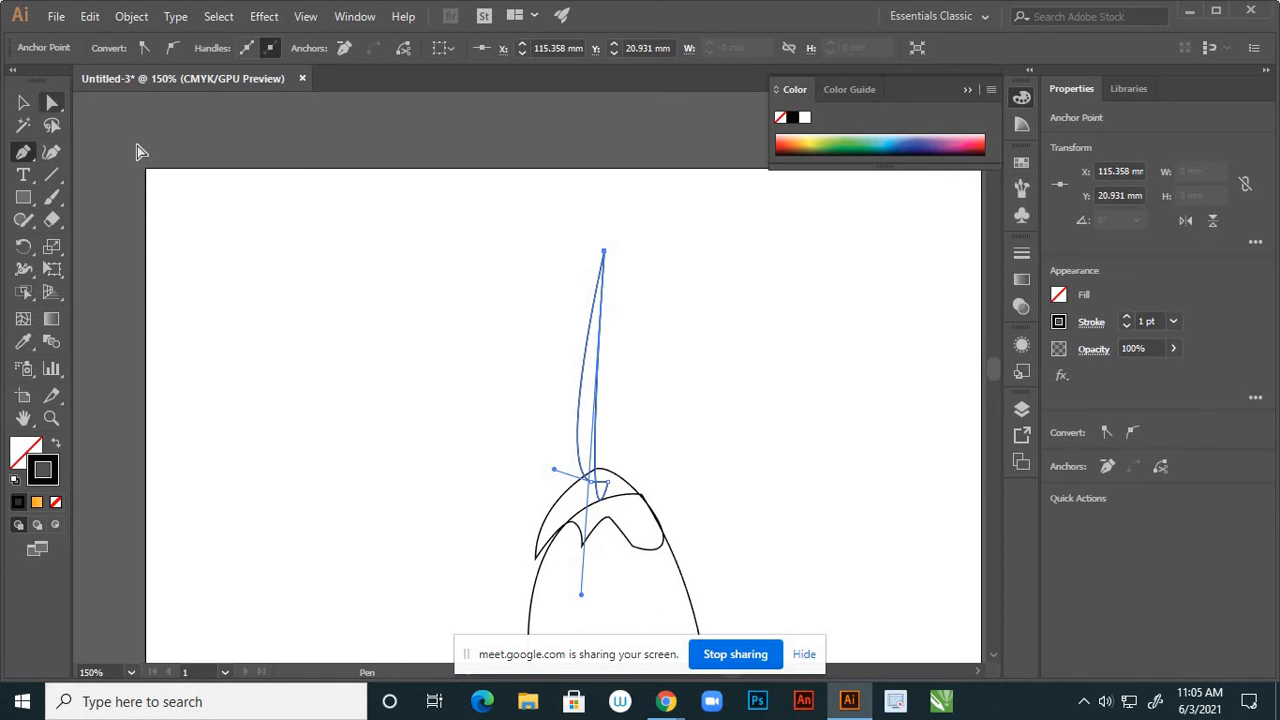
{"action": "scroll", "coordinate": [854, 404], "scroll_direction": "down", "scroll_amount": 1}
{"action": "scroll", "coordinate": [654, 476], "scroll_direction": "up", "scroll_amount": 4}
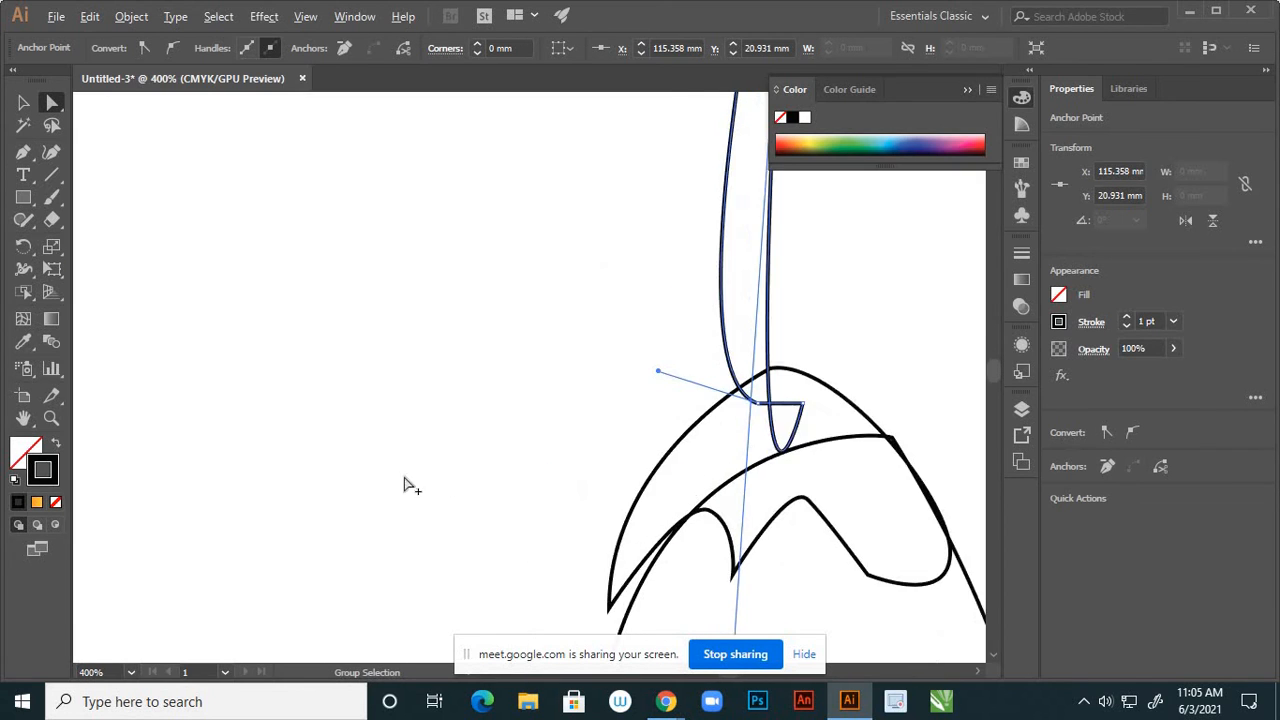
{"action": "scroll", "coordinate": [409, 484], "scroll_direction": "down", "scroll_amount": 2}
{"action": "scroll", "coordinate": [600, 442], "scroll_direction": "up", "scroll_amount": 1}
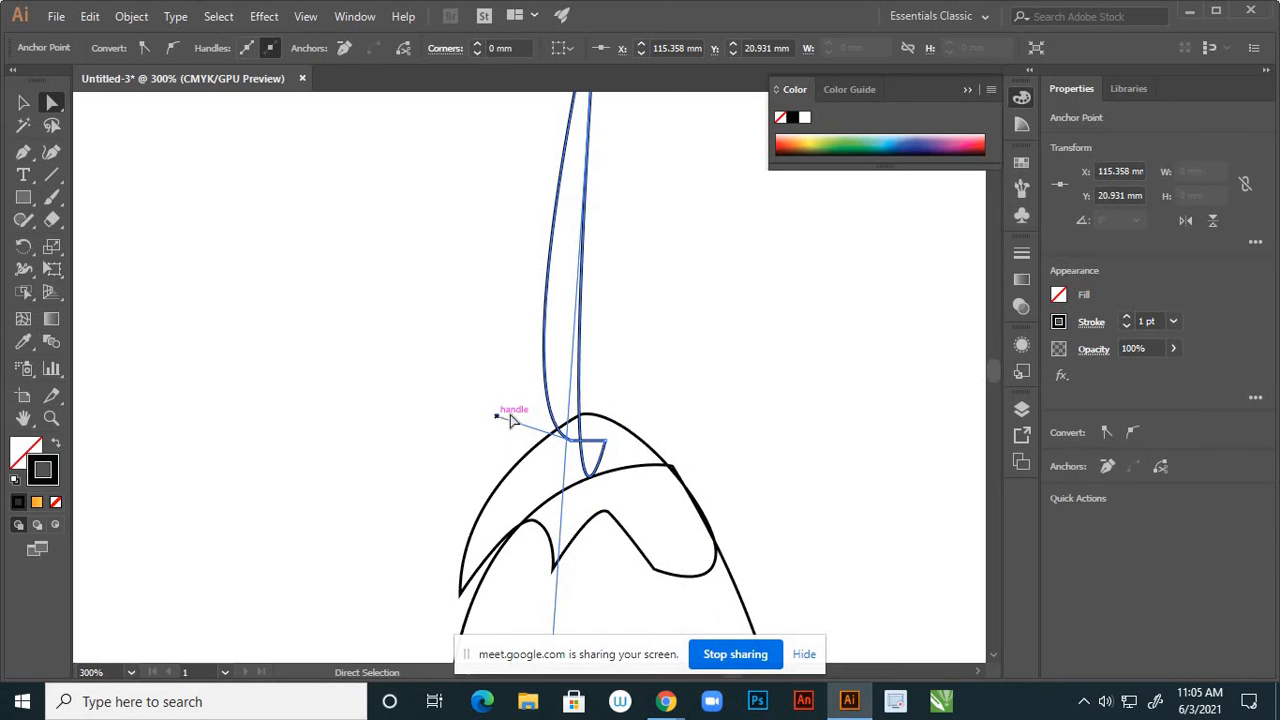
{"action": "left_click_drag", "start_coordinate": [499, 415], "coordinate": [545, 400]}
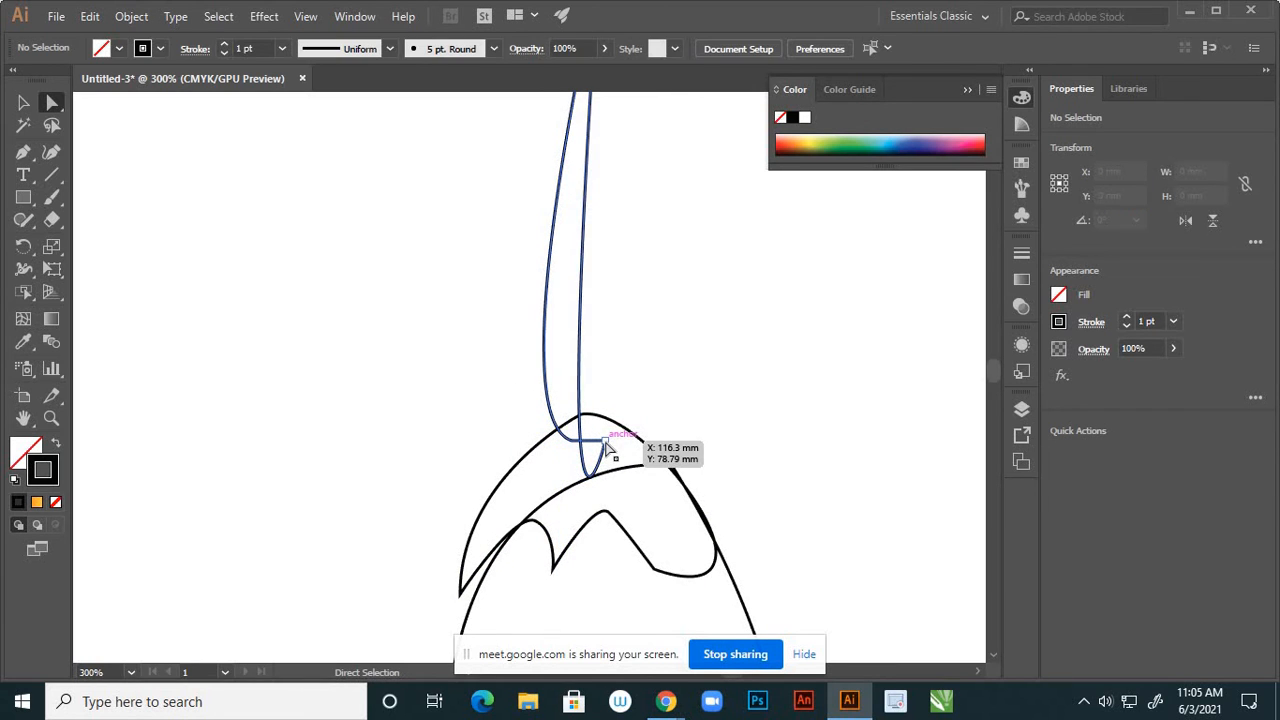
{"action": "left_click", "coordinate": [604, 441]}
{"action": "scroll", "coordinate": [658, 398], "scroll_direction": "down", "scroll_amount": 1}
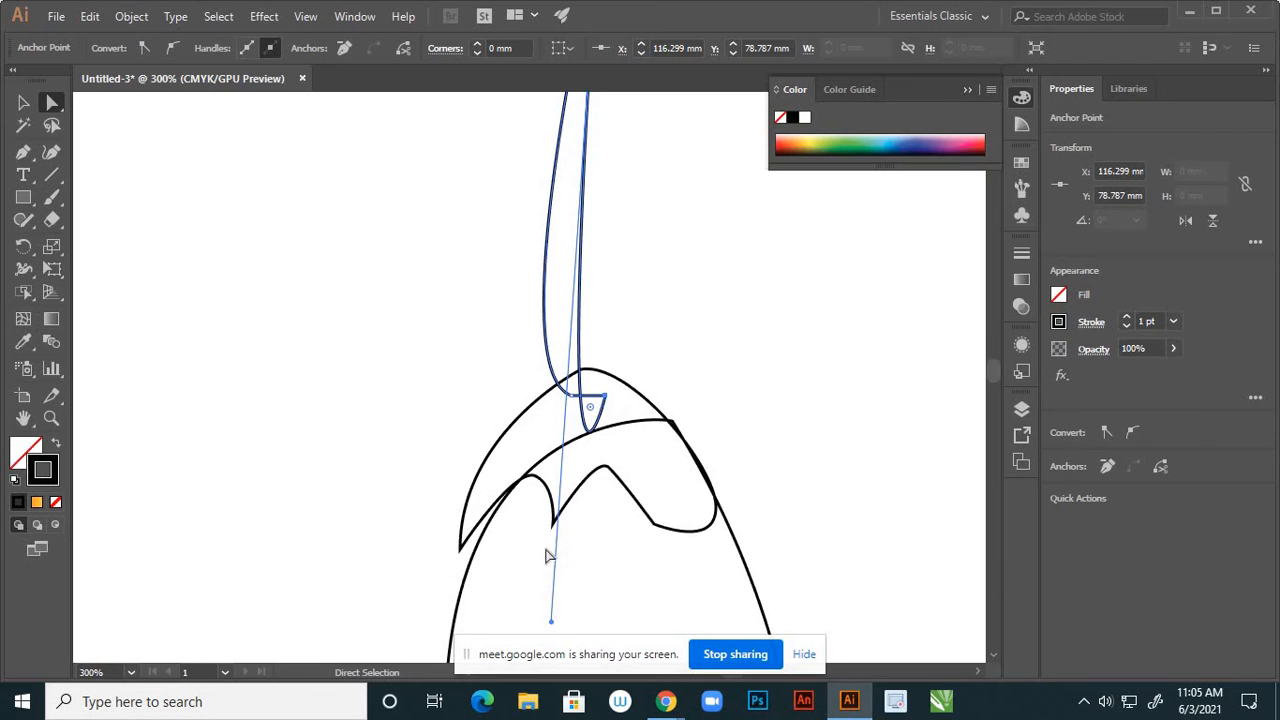
{"action": "left_click_drag", "start_coordinate": [552, 625], "coordinate": [539, 349]}
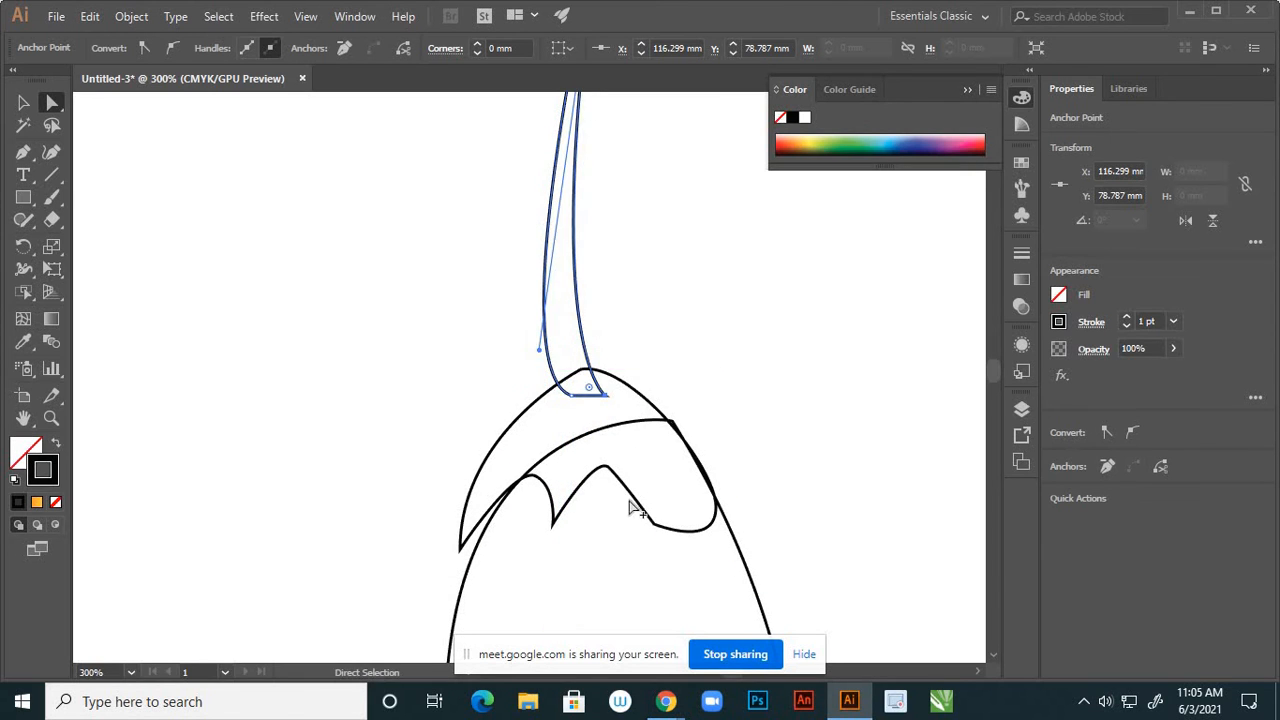
Pull the handle of the stem's right edge slightly outward so the edge bends along with the left one
{"action": "scroll", "coordinate": [630, 496], "scroll_direction": "down", "scroll_amount": 2}
{"action": "scroll", "coordinate": [602, 298], "scroll_direction": "up", "scroll_amount": 1}
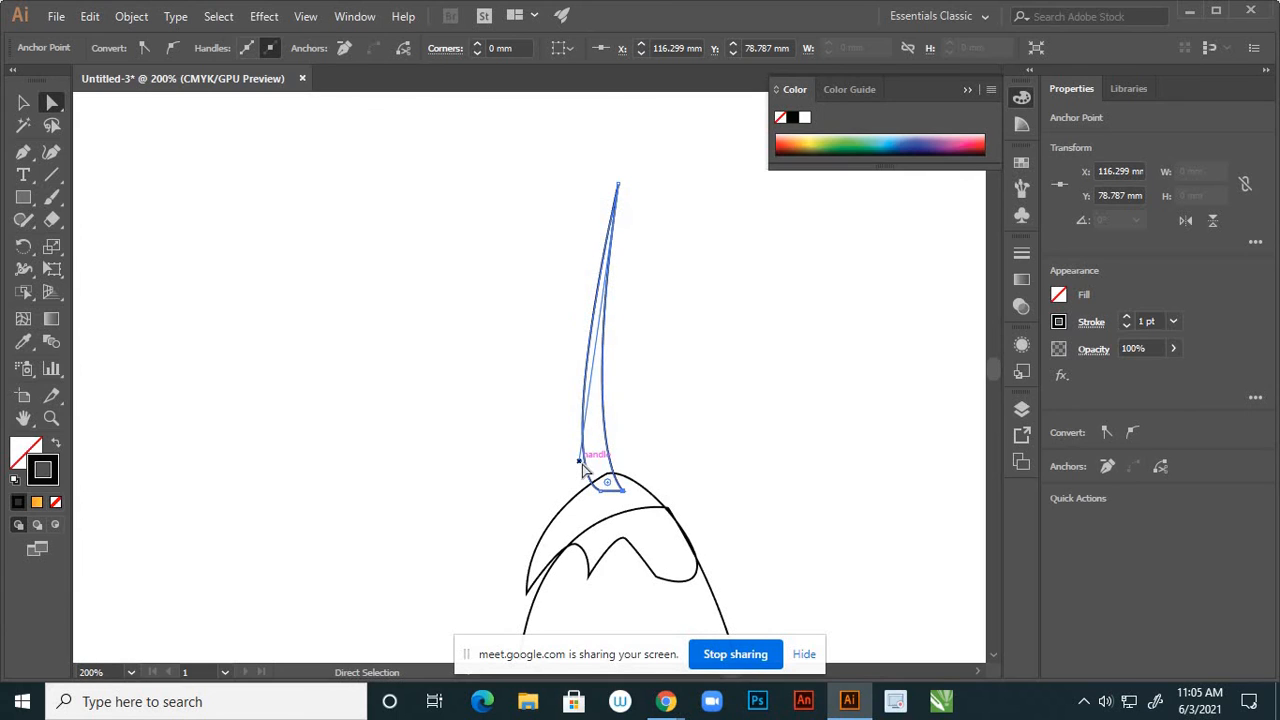
{"action": "left_click_drag", "start_coordinate": [579, 465], "coordinate": [564, 462]}
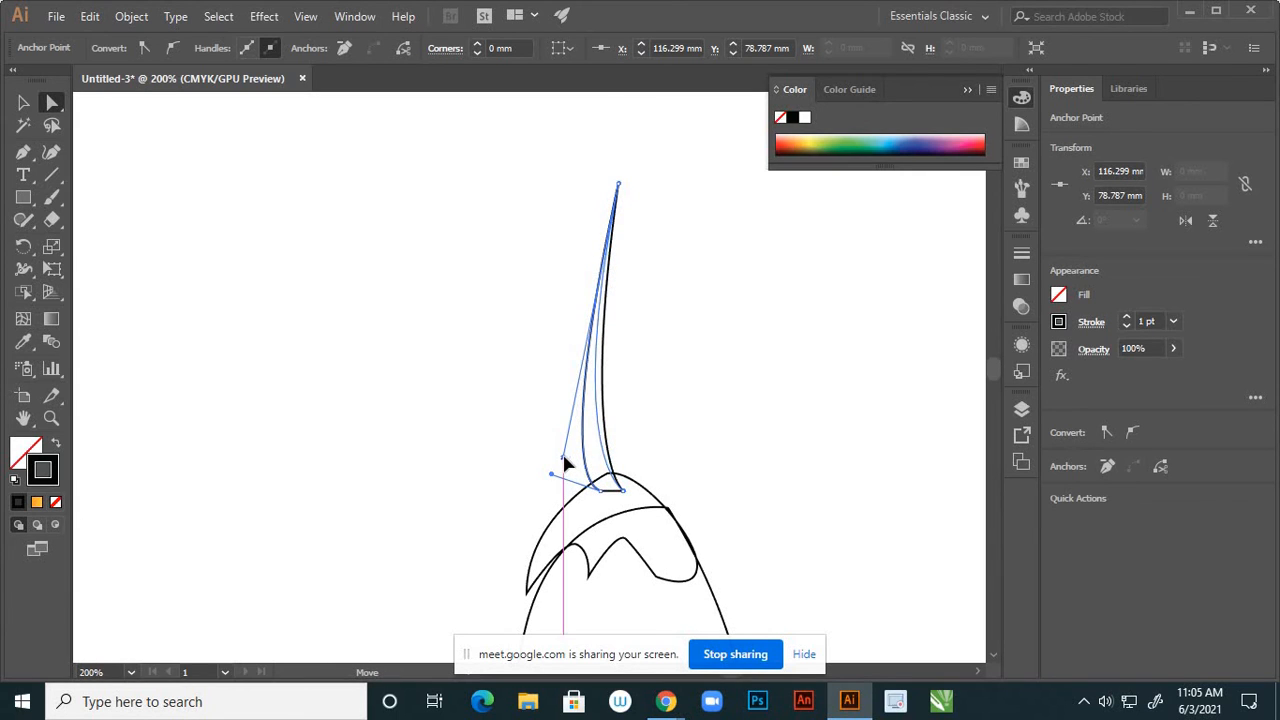
{"action": "left_click", "coordinate": [673, 419]}
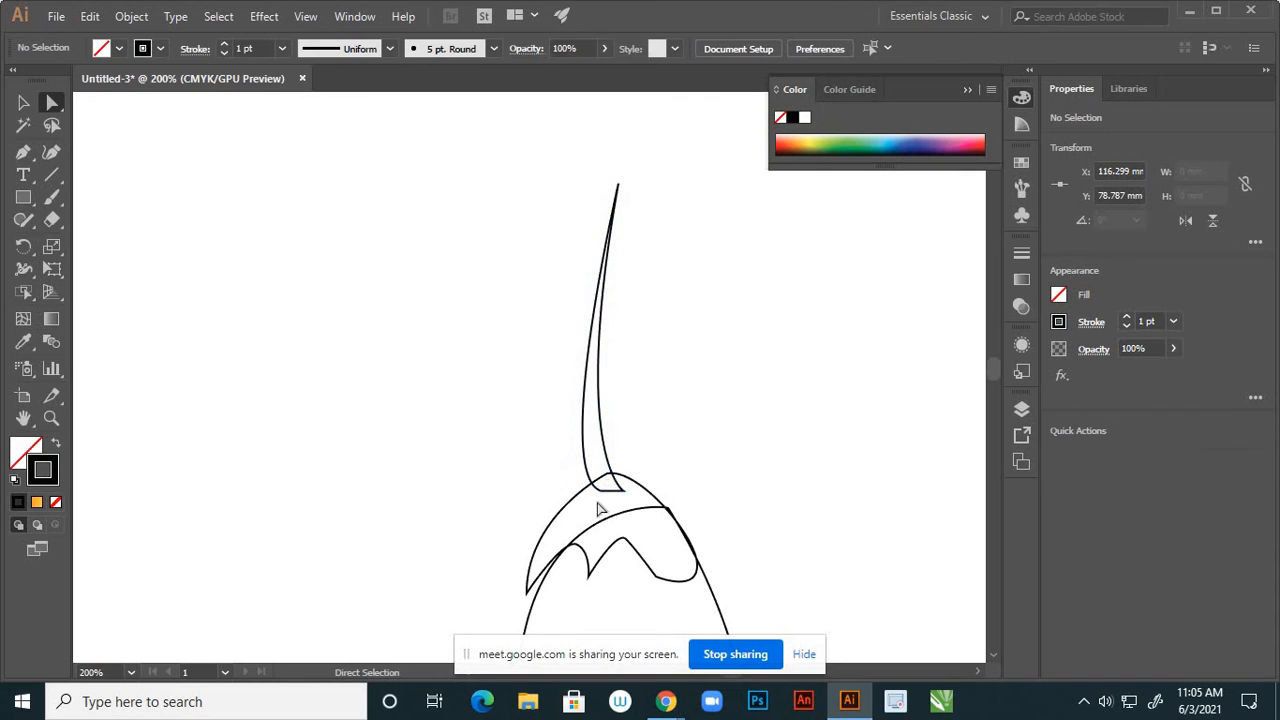
Move the whole stem slightly to the right so that its base is centred on the peak of the cap
{"action": "scroll", "coordinate": [638, 375], "scroll_direction": "down", "scroll_amount": 1}
{"action": "scroll", "coordinate": [641, 364], "scroll_direction": "down", "scroll_amount": 2}
{"action": "scroll", "coordinate": [657, 402], "scroll_direction": "up", "scroll_amount": 2}
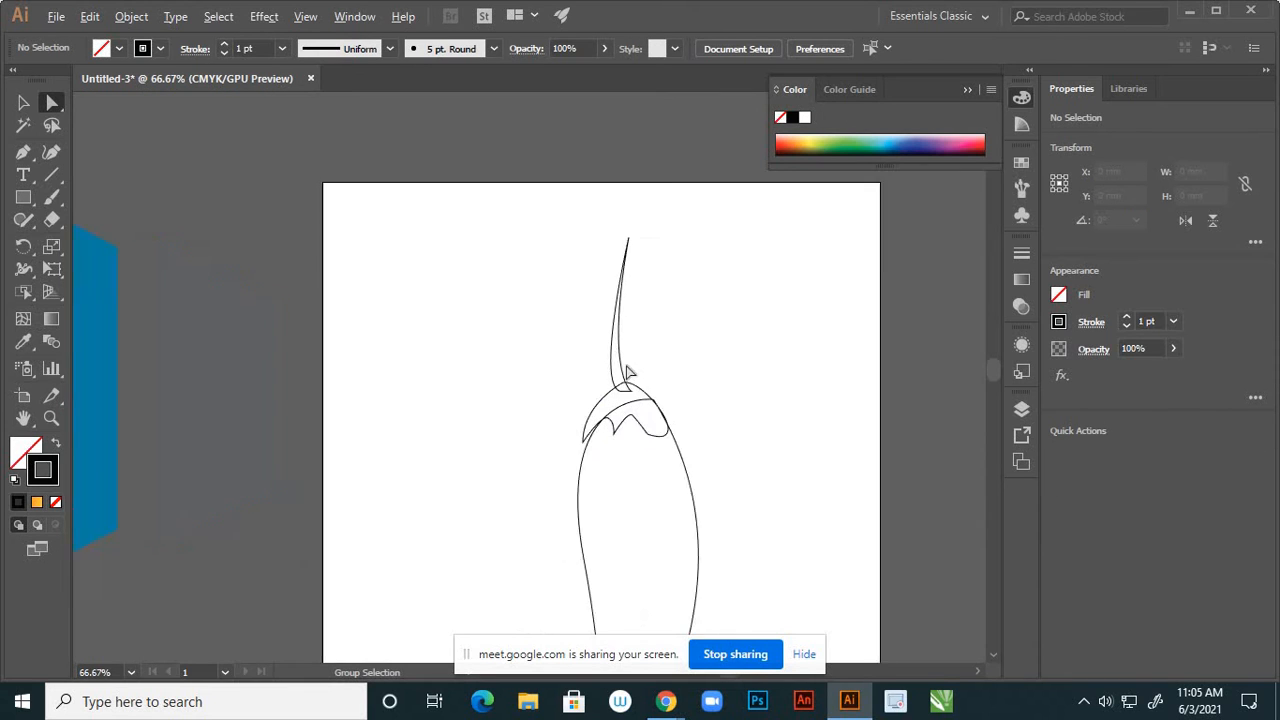
{"action": "left_click", "coordinate": [23, 104]}
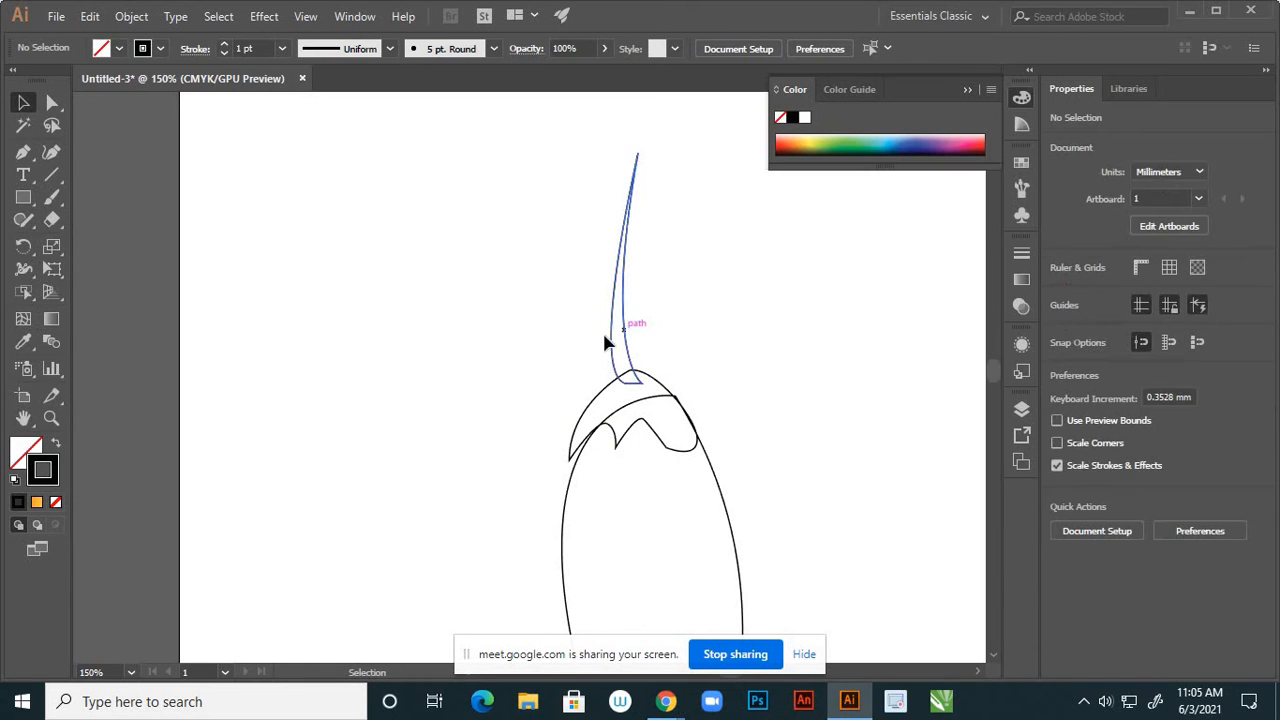
{"action": "left_click_drag", "start_coordinate": [614, 343], "coordinate": [632, 340]}
{"action": "key", "text": "Right"}
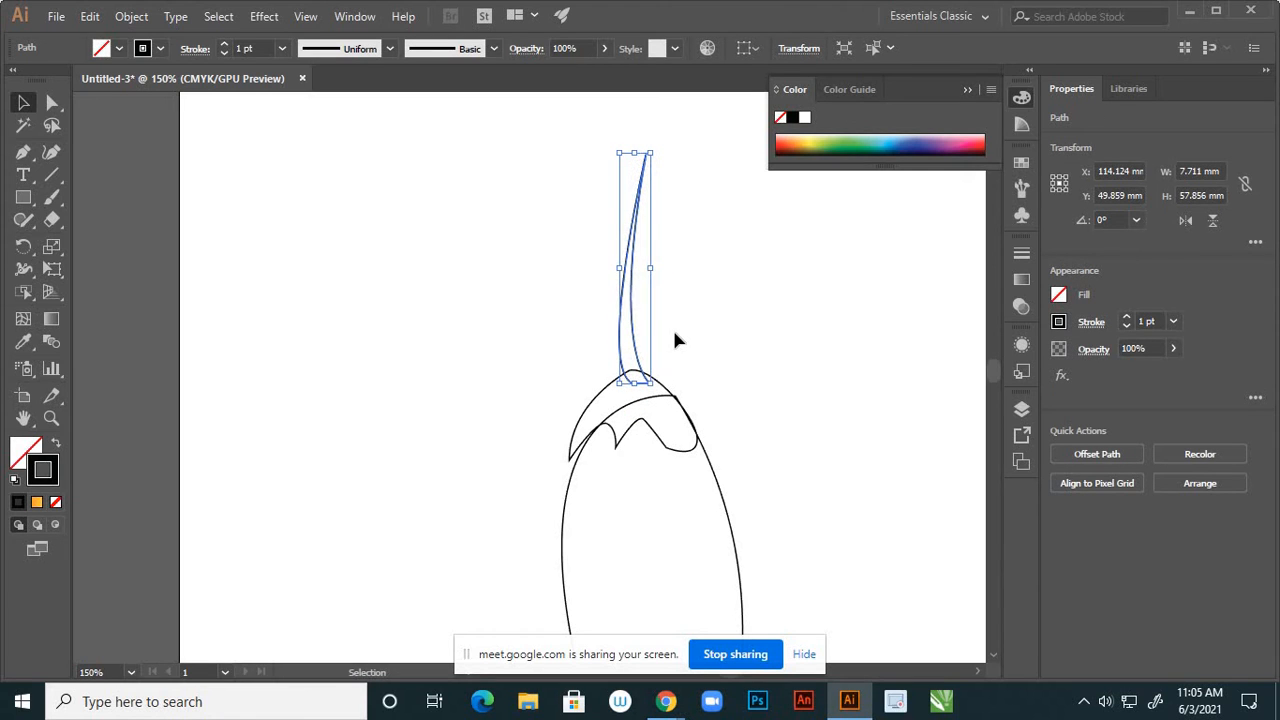
{"action": "left_click", "coordinate": [477, 288]}
Give the long body outline an orange fill and a lighter orange stroke, using colours sampled from the spectrum
{"action": "scroll", "coordinate": [478, 288], "scroll_direction": "down", "scroll_amount": 4}
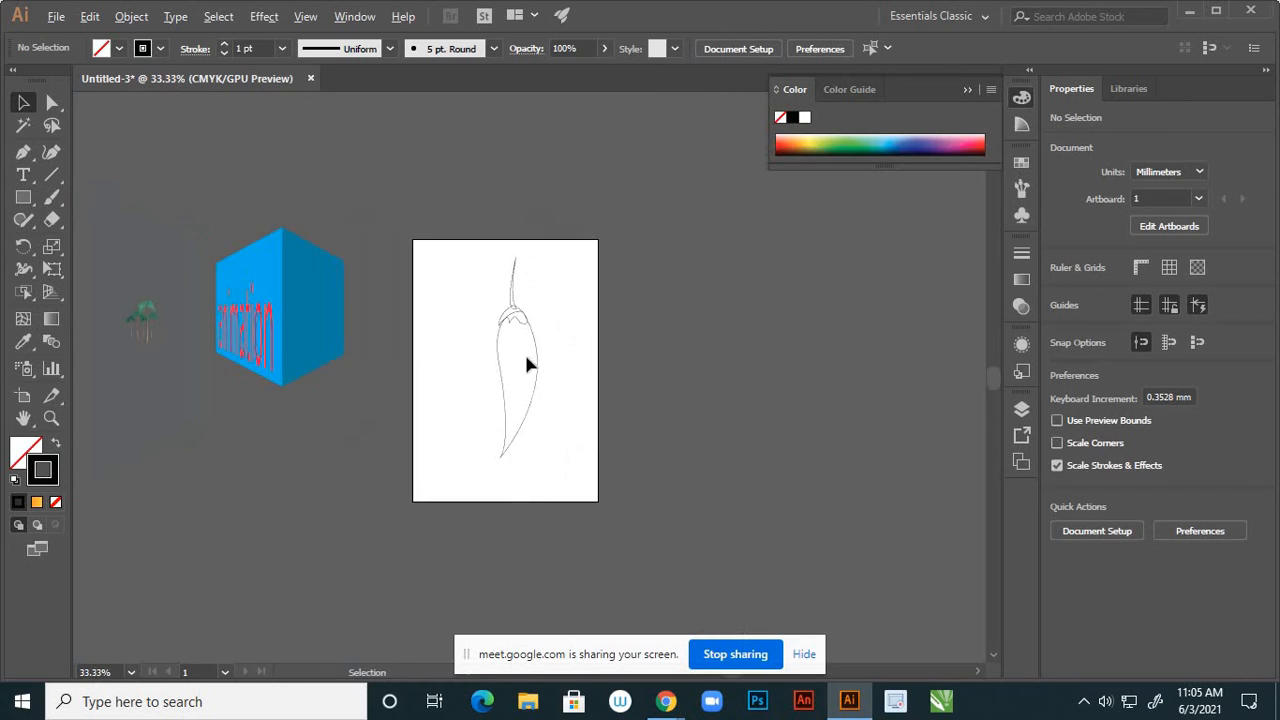
{"action": "scroll", "coordinate": [490, 385], "scroll_direction": "up", "scroll_amount": 1}
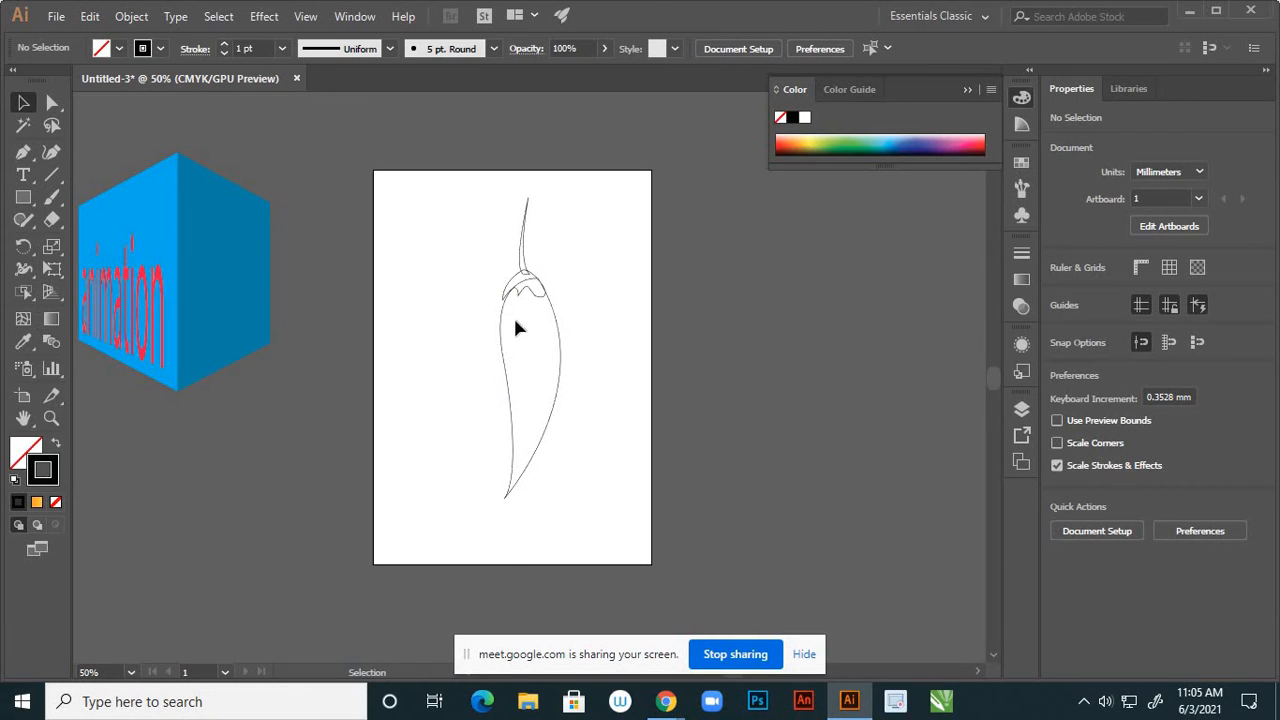
{"action": "left_click", "coordinate": [557, 403]}
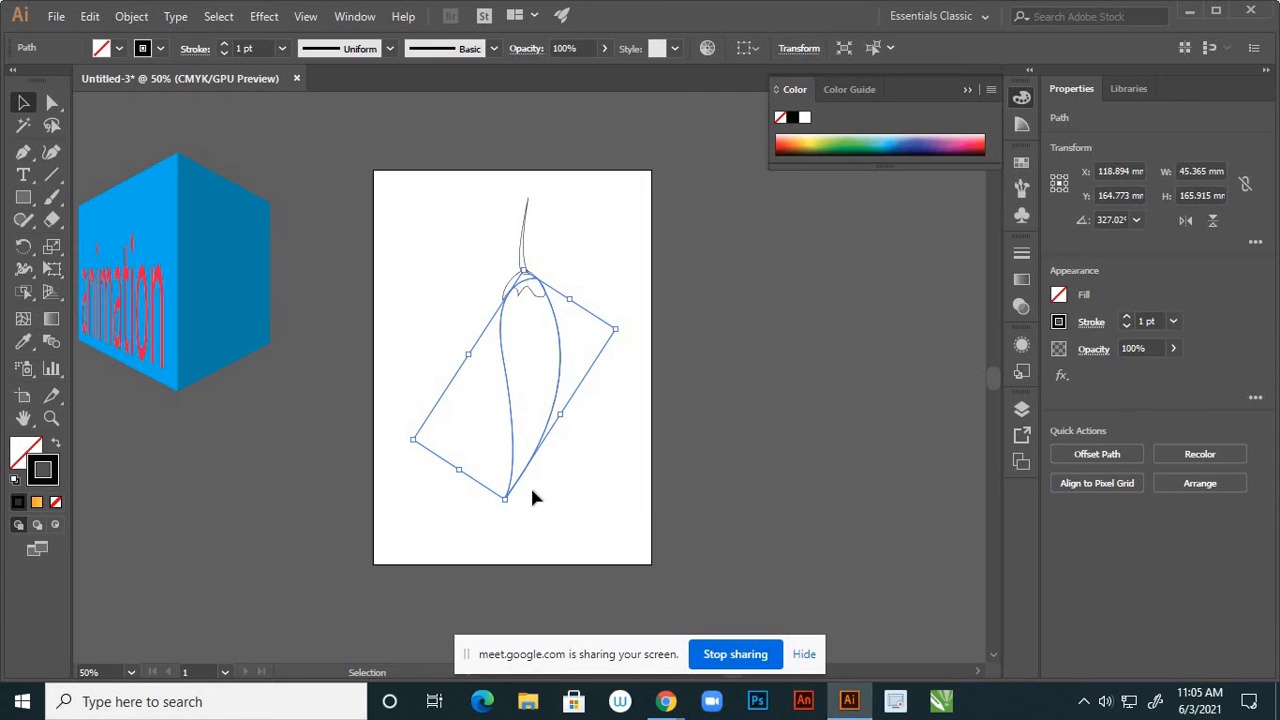
{"action": "left_click", "coordinate": [795, 139]}
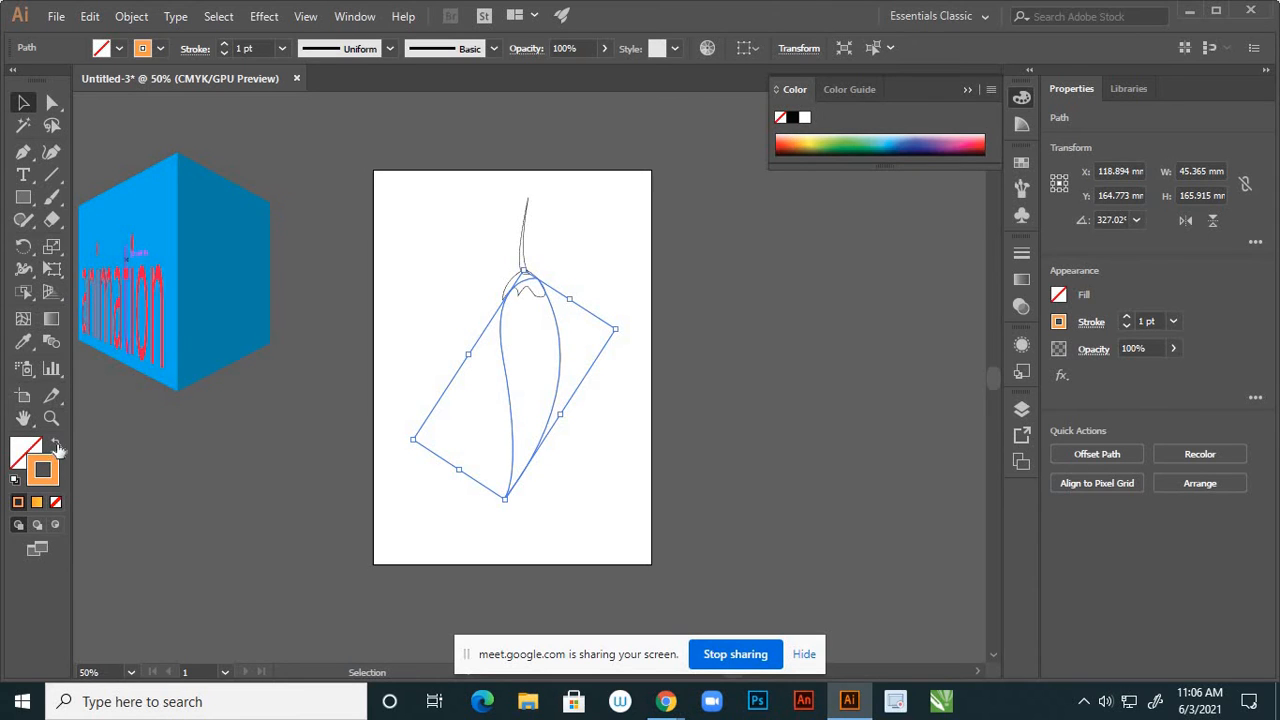
{"action": "left_click", "coordinate": [57, 446]}
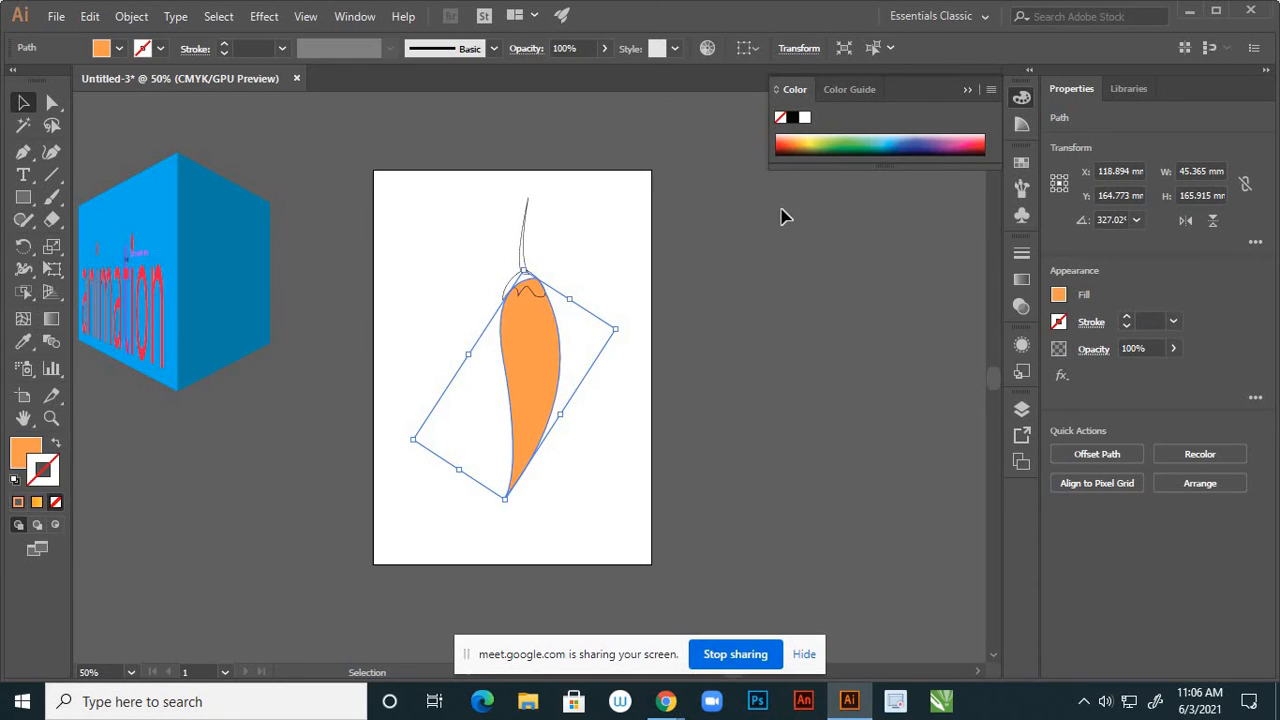
{"action": "left_click", "coordinate": [791, 143]}
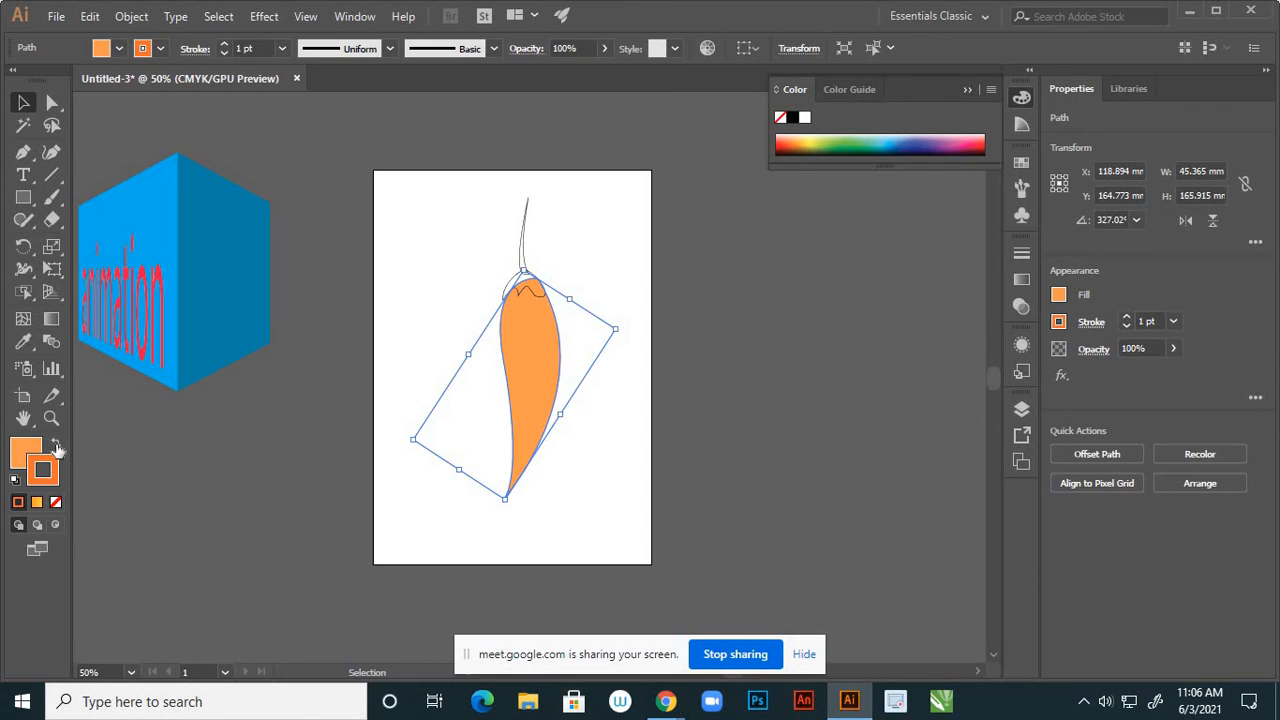
{"action": "left_click", "coordinate": [57, 446]}
Change the body's fill to the deeper red-orange #D64613 and deselect the shape
{"action": "double_click", "coordinate": [28, 458]}
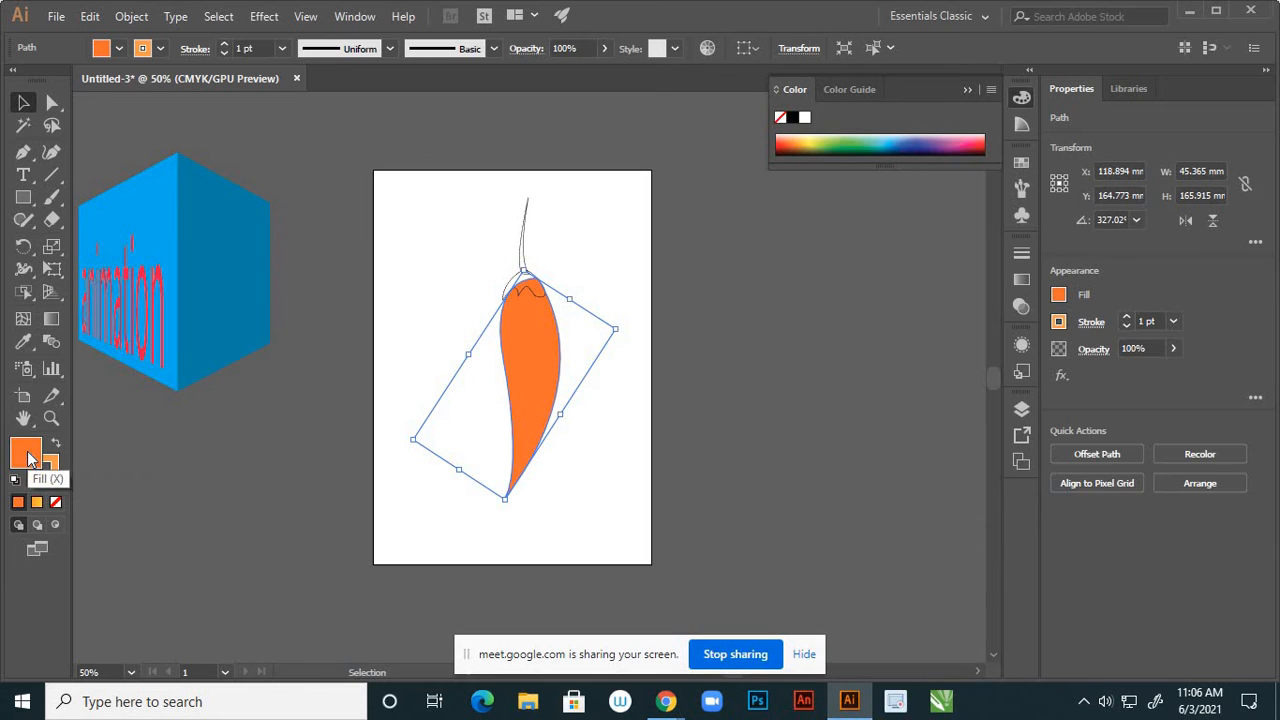
{"action": "left_click", "coordinate": [1022, 514]}
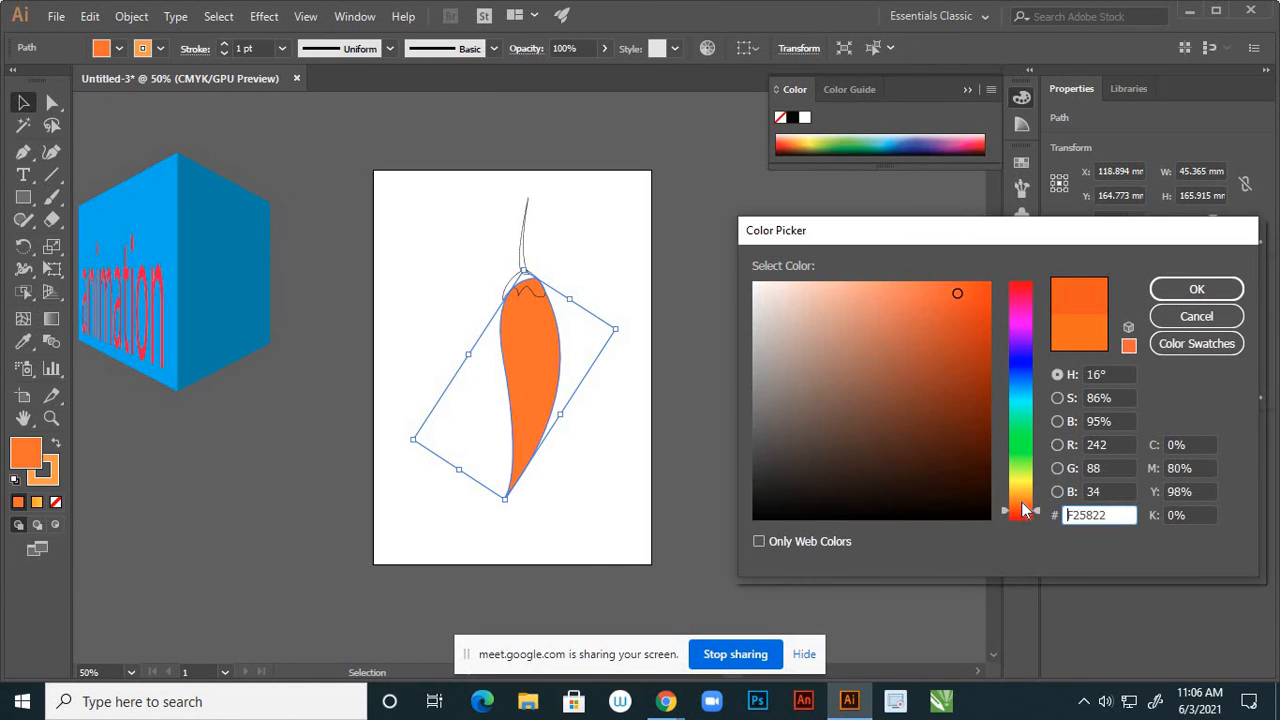
{"action": "left_click", "coordinate": [970, 309]}
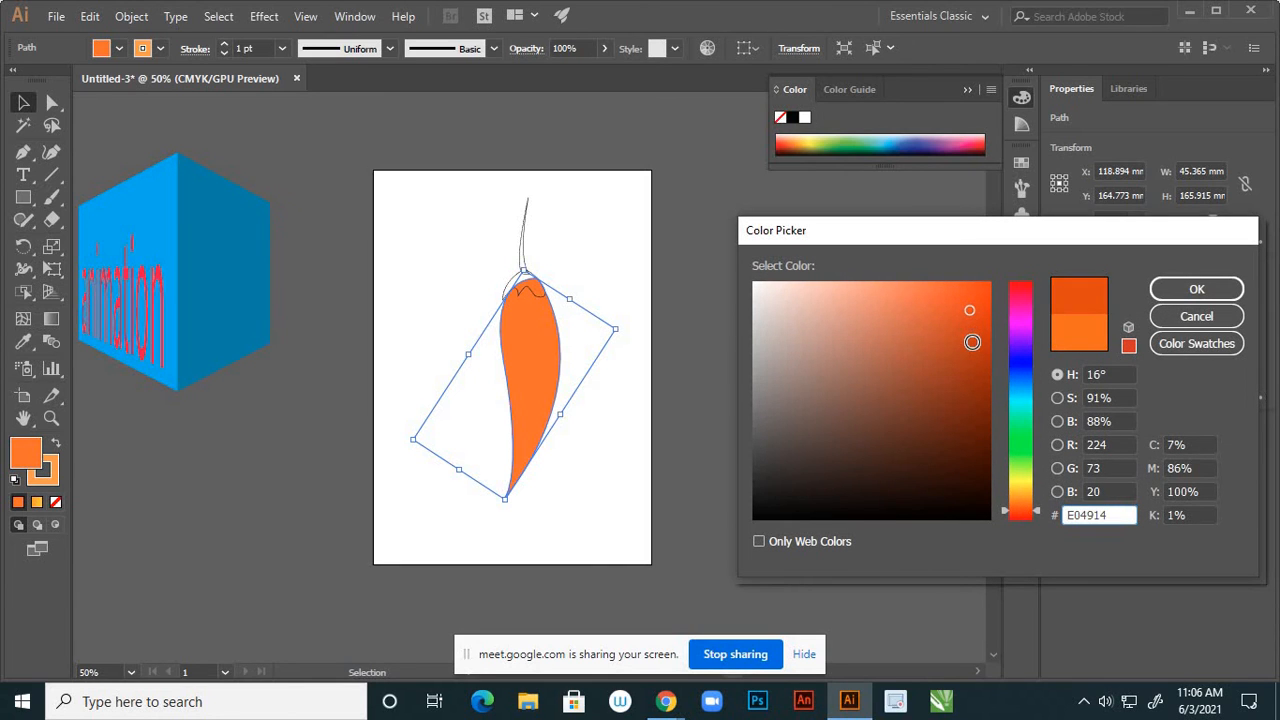
{"action": "left_click", "coordinate": [972, 342]}
{"action": "left_click", "coordinate": [970, 318]}
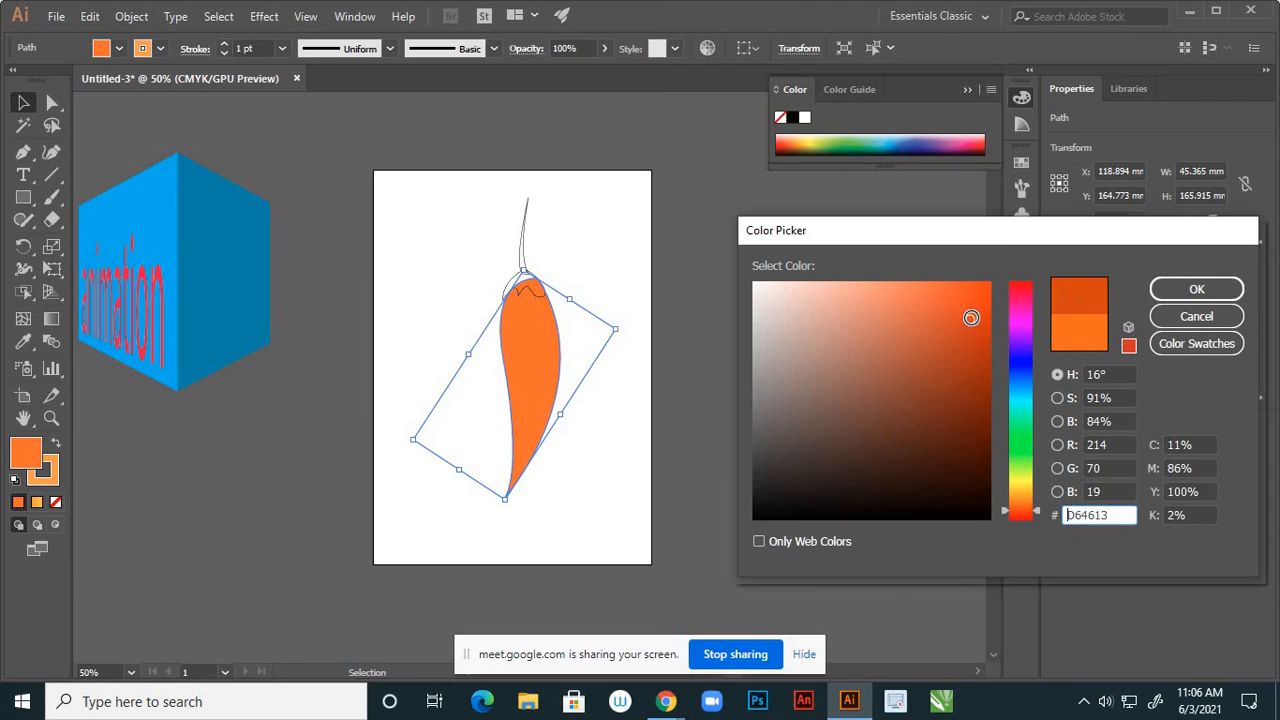
{"action": "left_click", "coordinate": [1160, 289]}
{"action": "left_click", "coordinate": [617, 425]}
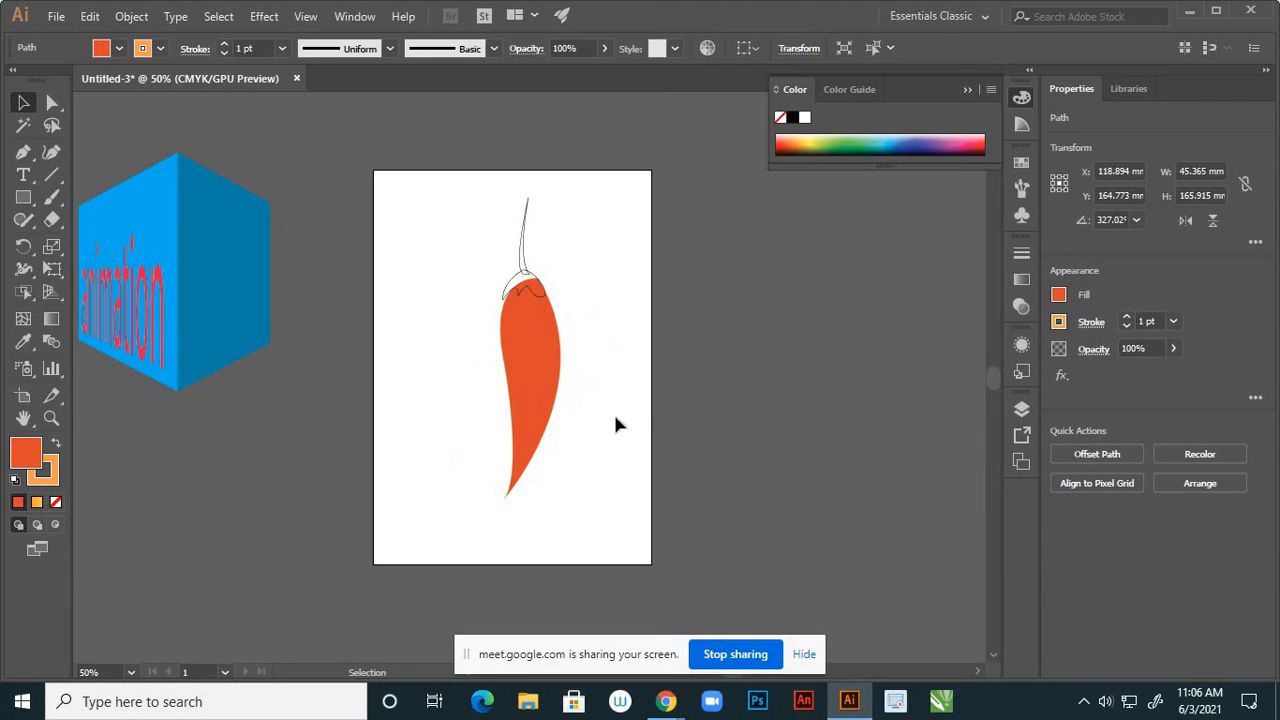
{"action": "scroll", "coordinate": [498, 328], "scroll_direction": "up", "scroll_amount": 2}
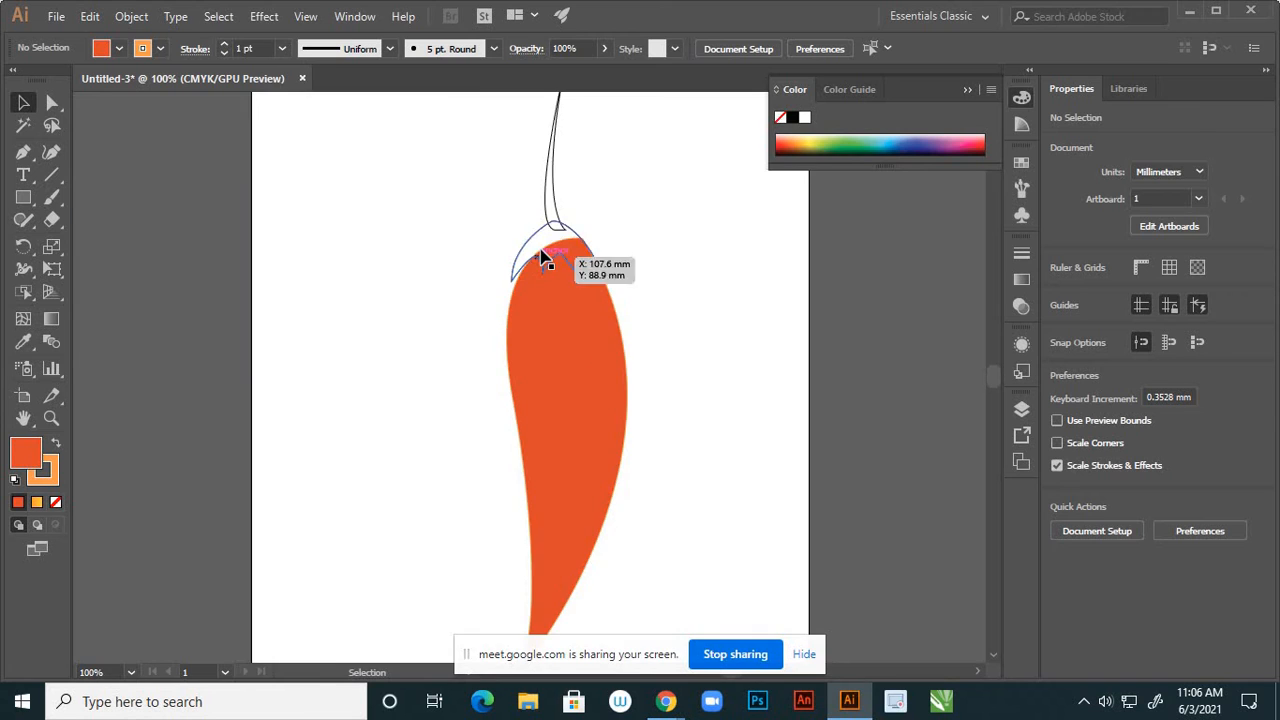
Turn the pepper body into a gradient mesh with points on its upper left, top, lower left and upper right edges
{"action": "scroll", "coordinate": [541, 262], "scroll_direction": "down", "scroll_amount": 1}
{"action": "left_click", "coordinate": [537, 363]}
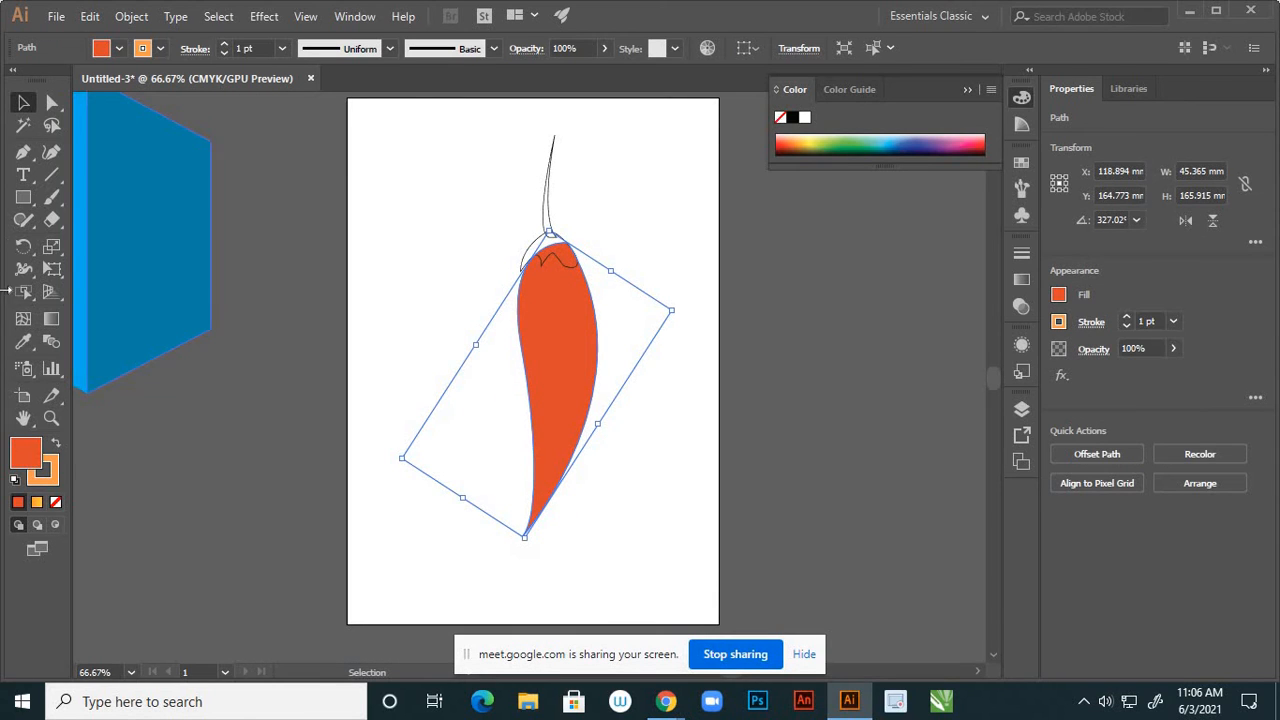
{"action": "left_click", "coordinate": [23, 320]}
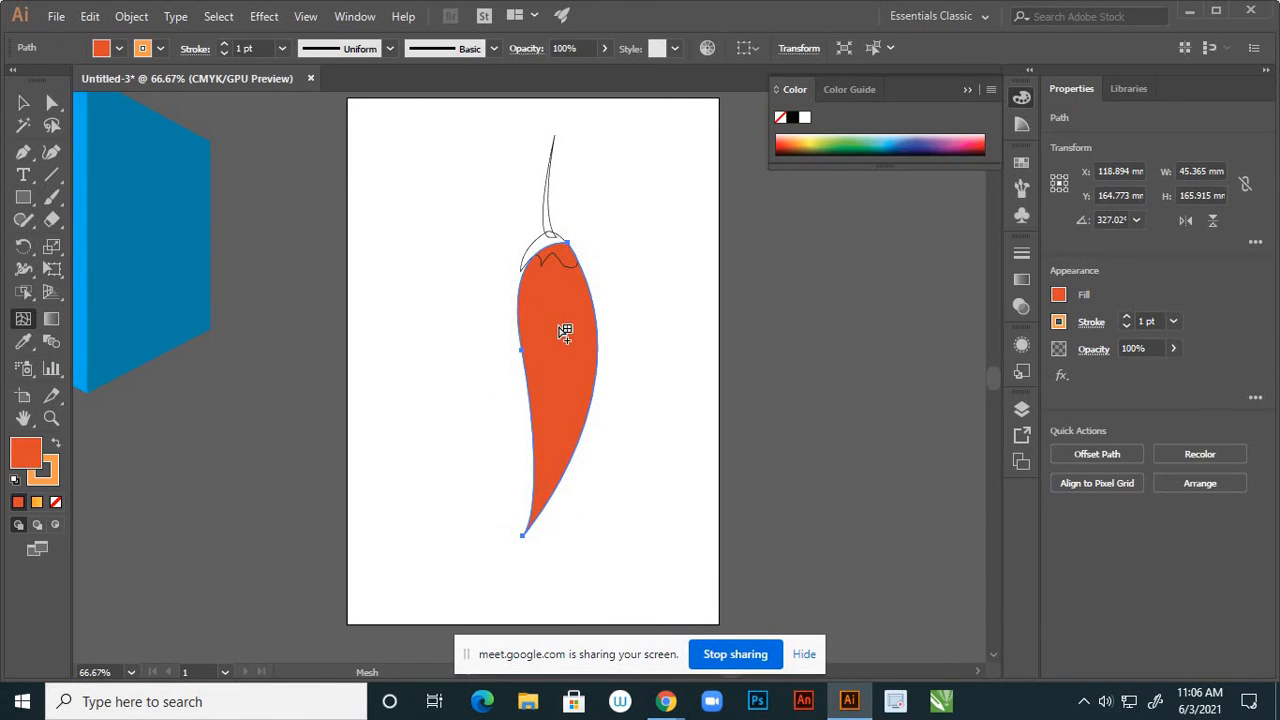
{"action": "left_click", "coordinate": [528, 291]}
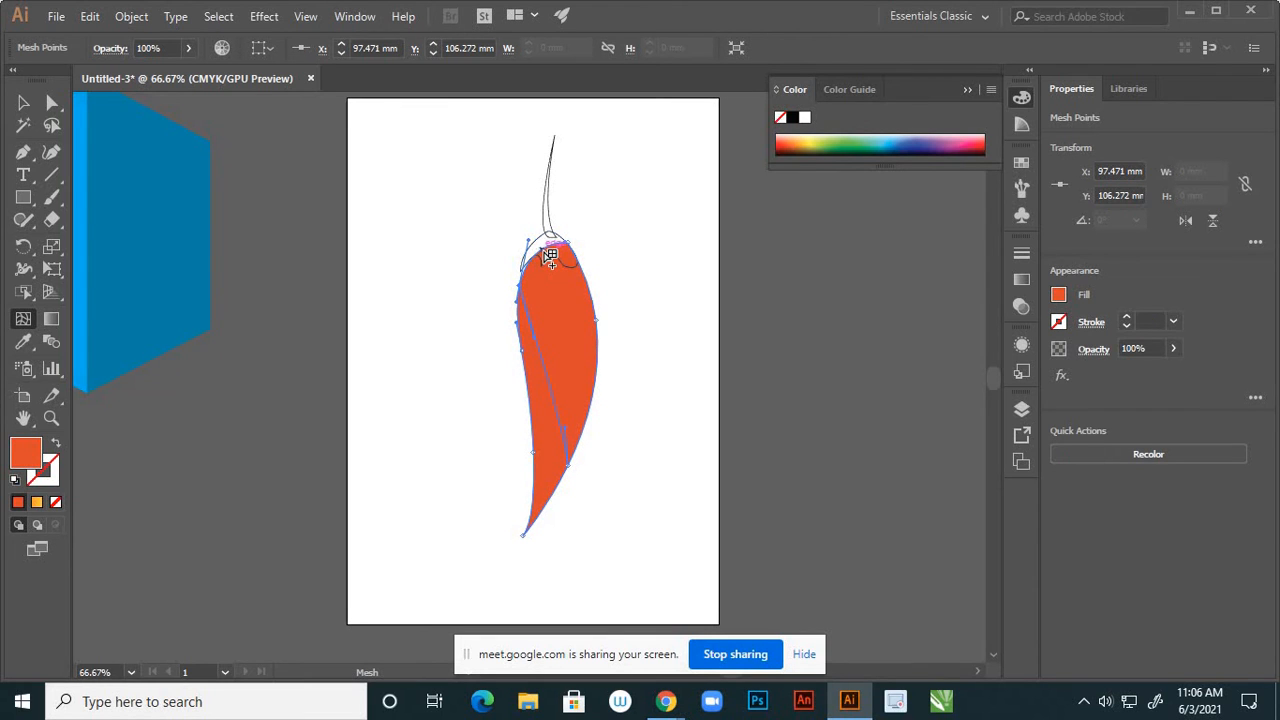
{"action": "left_click", "coordinate": [550, 256]}
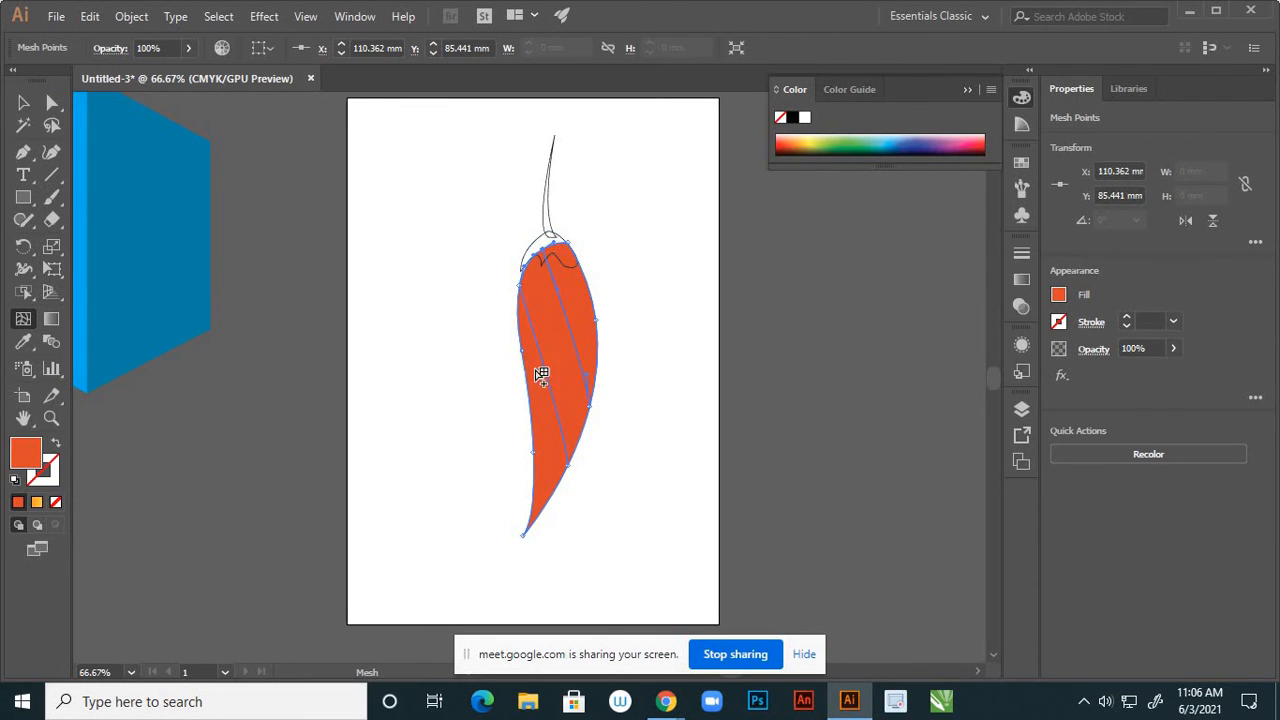
{"action": "left_click", "coordinate": [538, 425]}
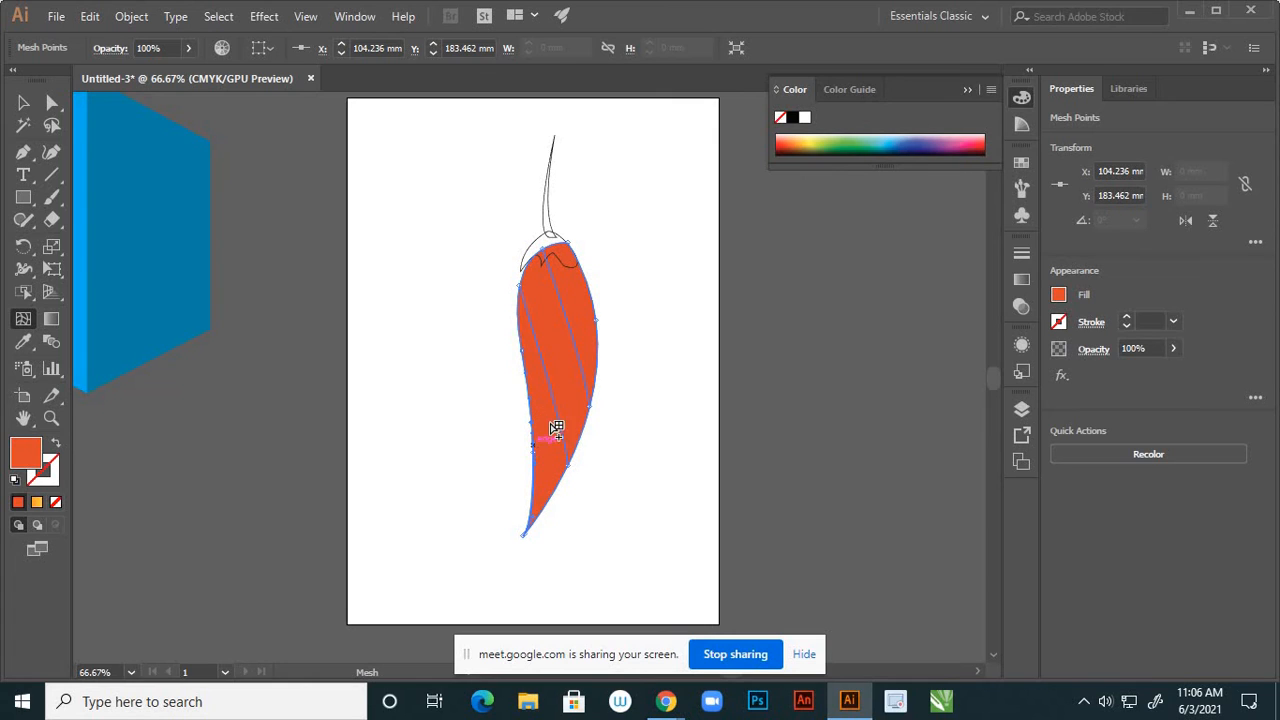
{"action": "left_click", "coordinate": [588, 272]}
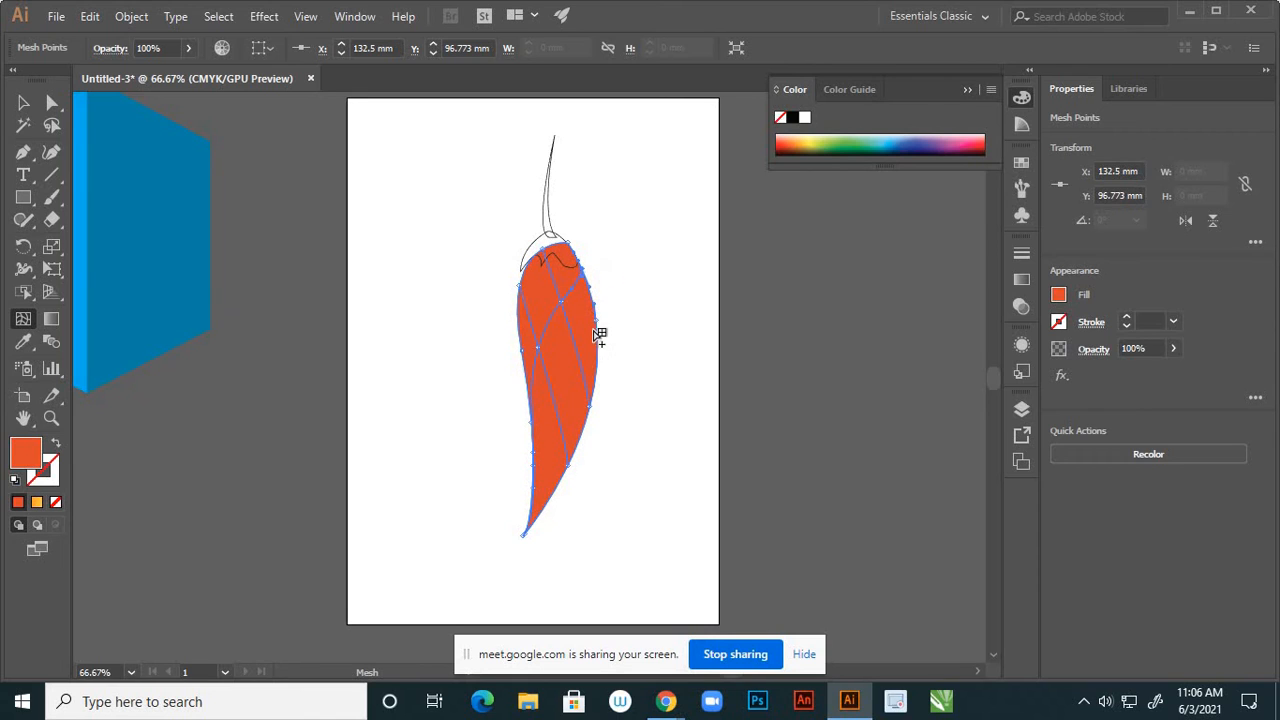
Add more mesh lines across the pepper body from points on its side edges and near its top
{"action": "left_click", "coordinate": [601, 355]}
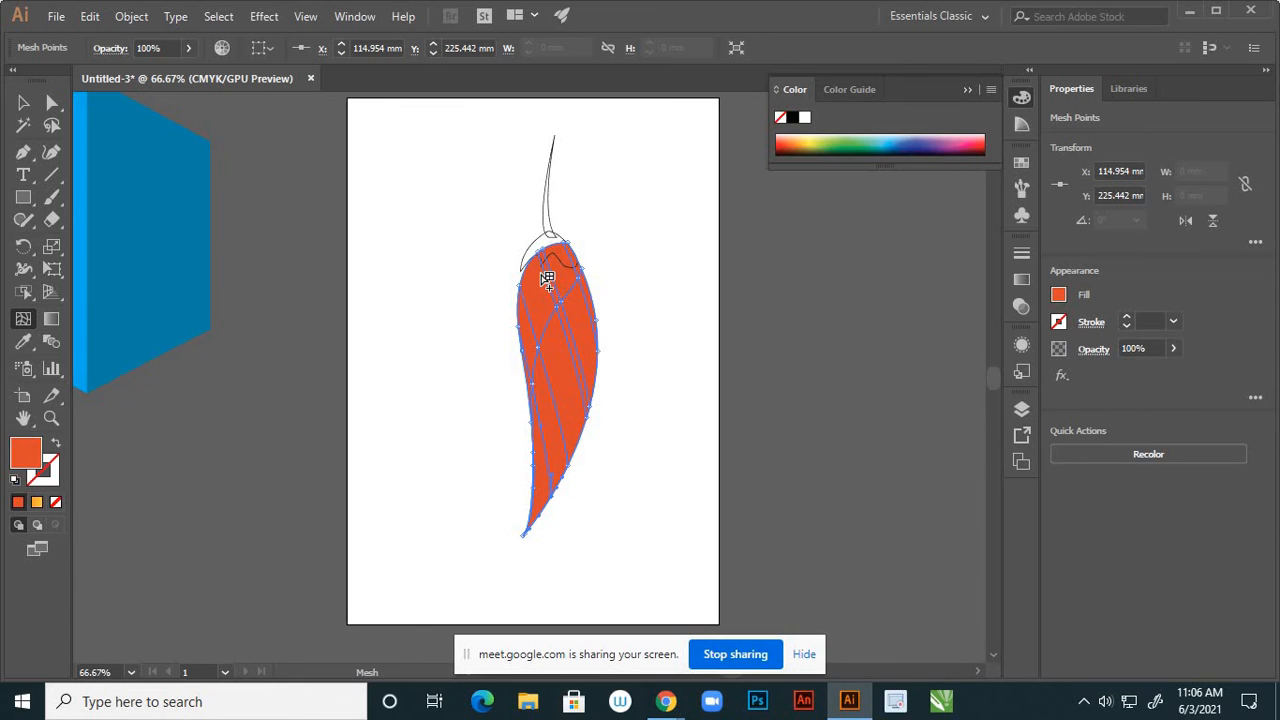
{"action": "left_click", "coordinate": [547, 415]}
{"action": "left_click", "coordinate": [599, 368]}
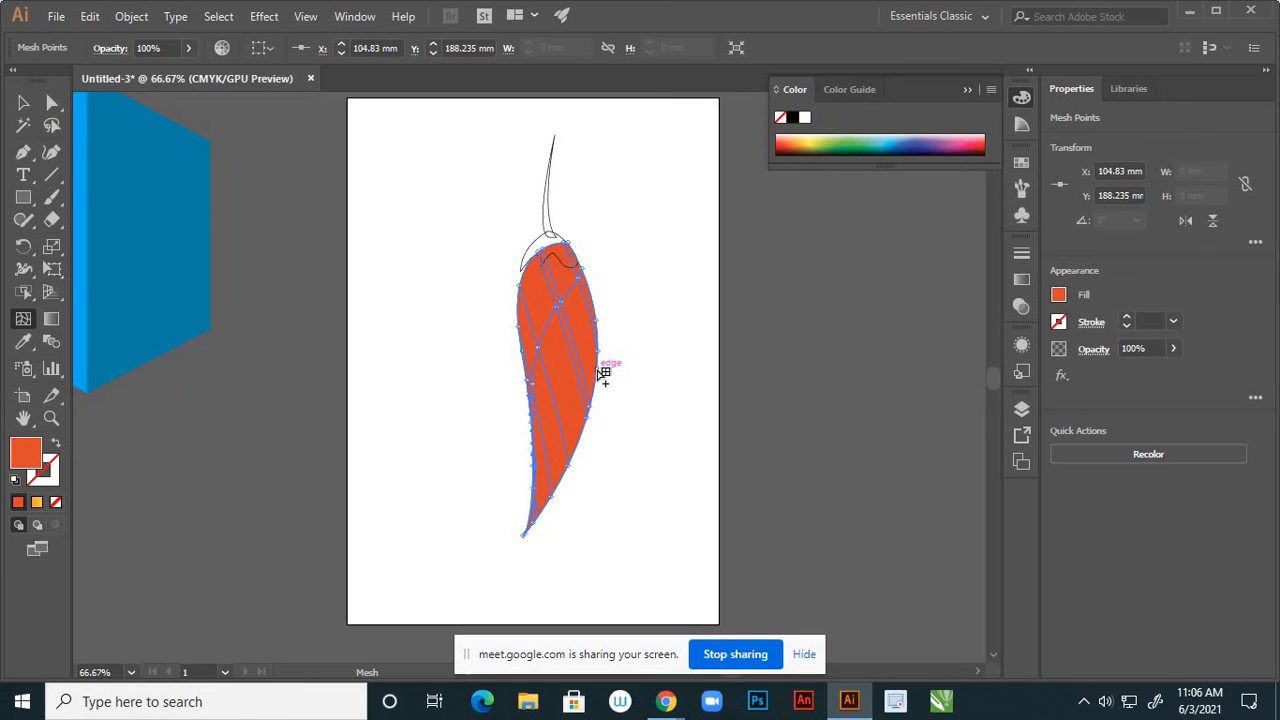
{"action": "left_click", "coordinate": [603, 372]}
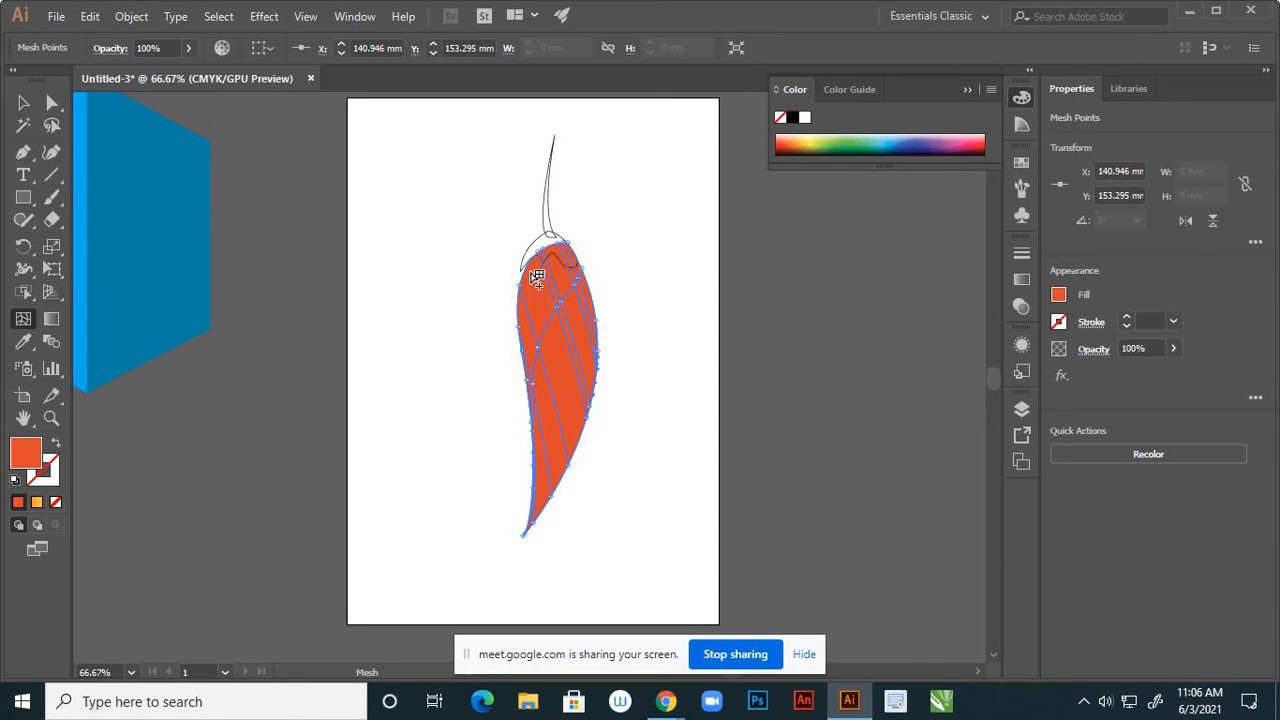
{"action": "left_click", "coordinate": [535, 275]}
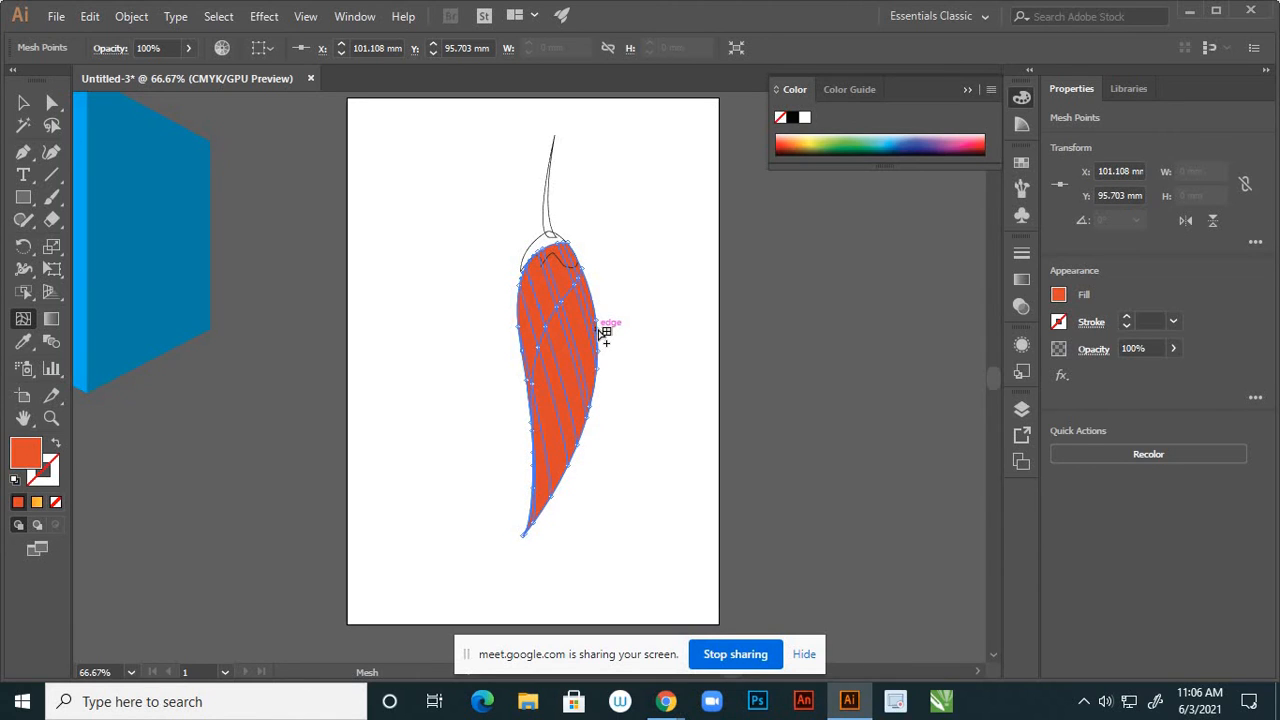
{"action": "left_click", "coordinate": [603, 333]}
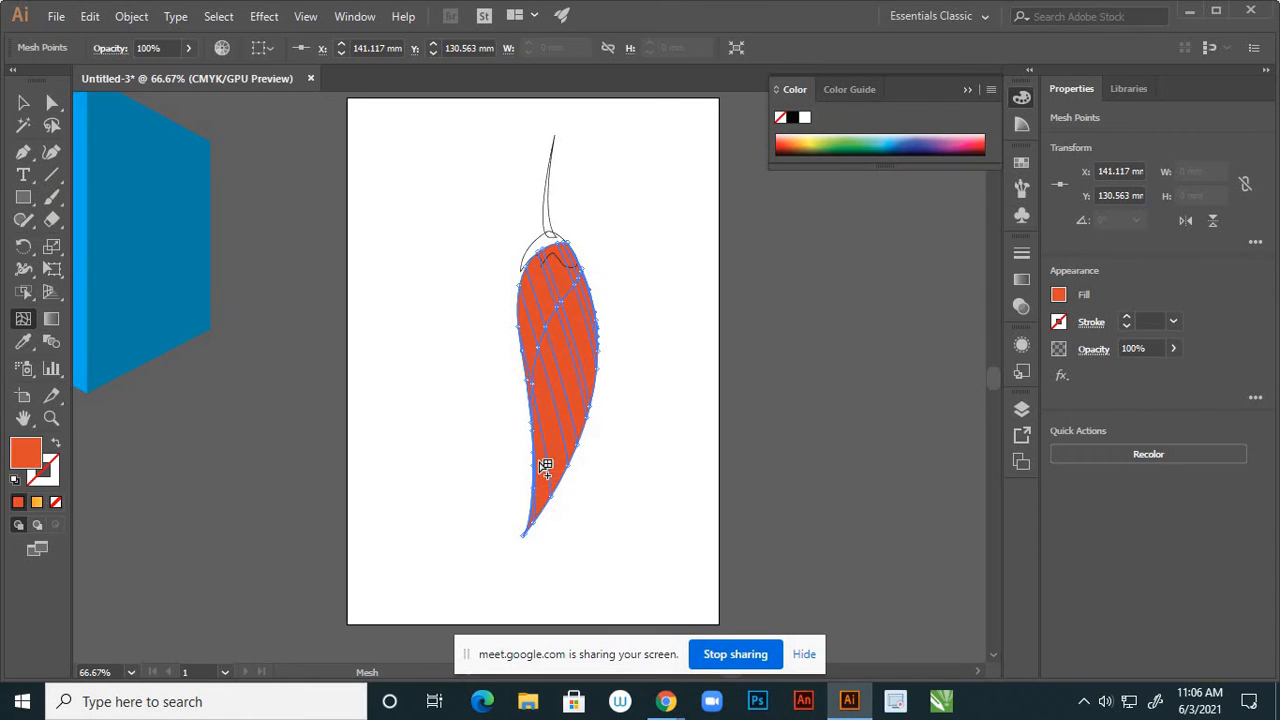
{"action": "left_click", "coordinate": [536, 467]}
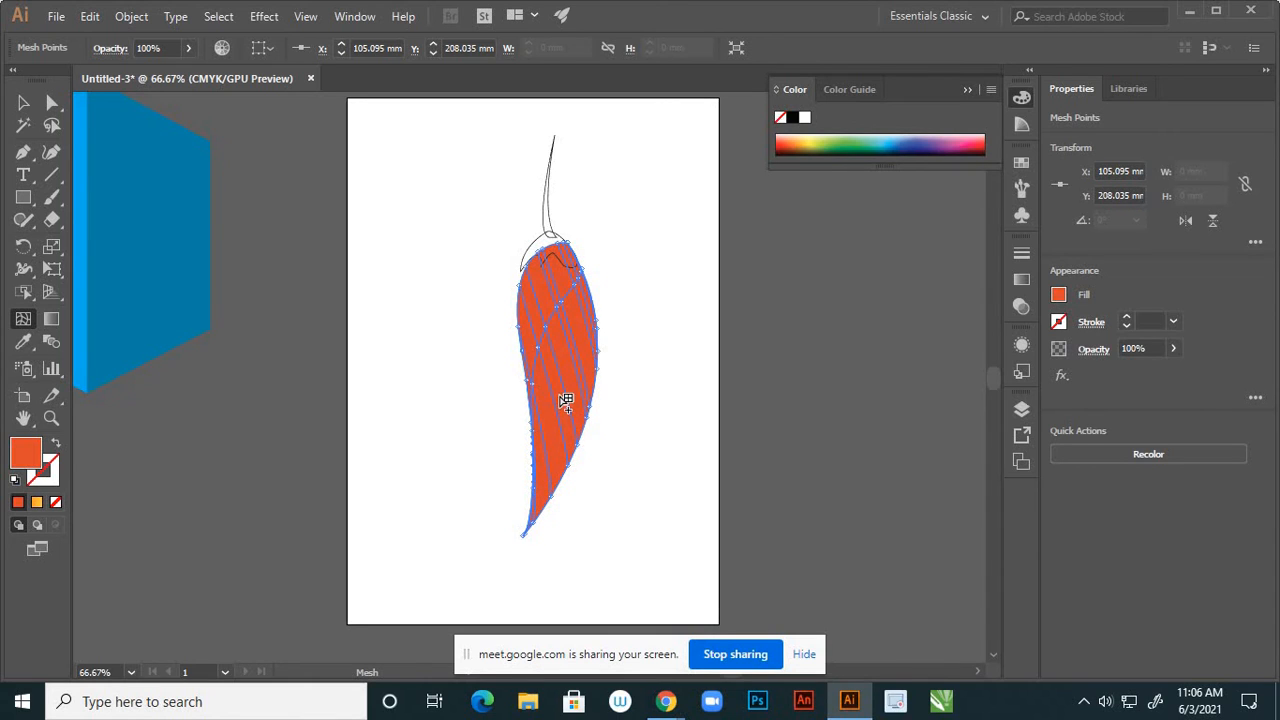
Add mesh points inside the middle of the body and just under the cap, and deselect the mesh
{"action": "left_click", "coordinate": [557, 397]}
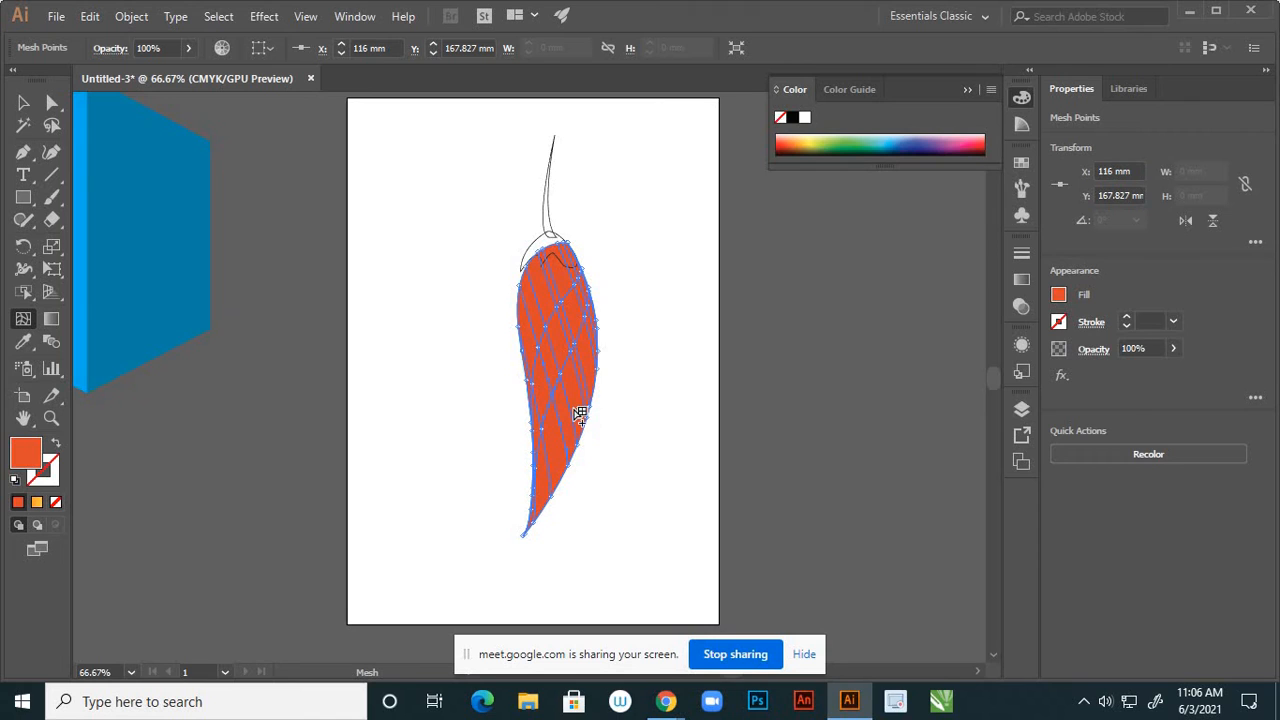
{"action": "left_click", "coordinate": [578, 412]}
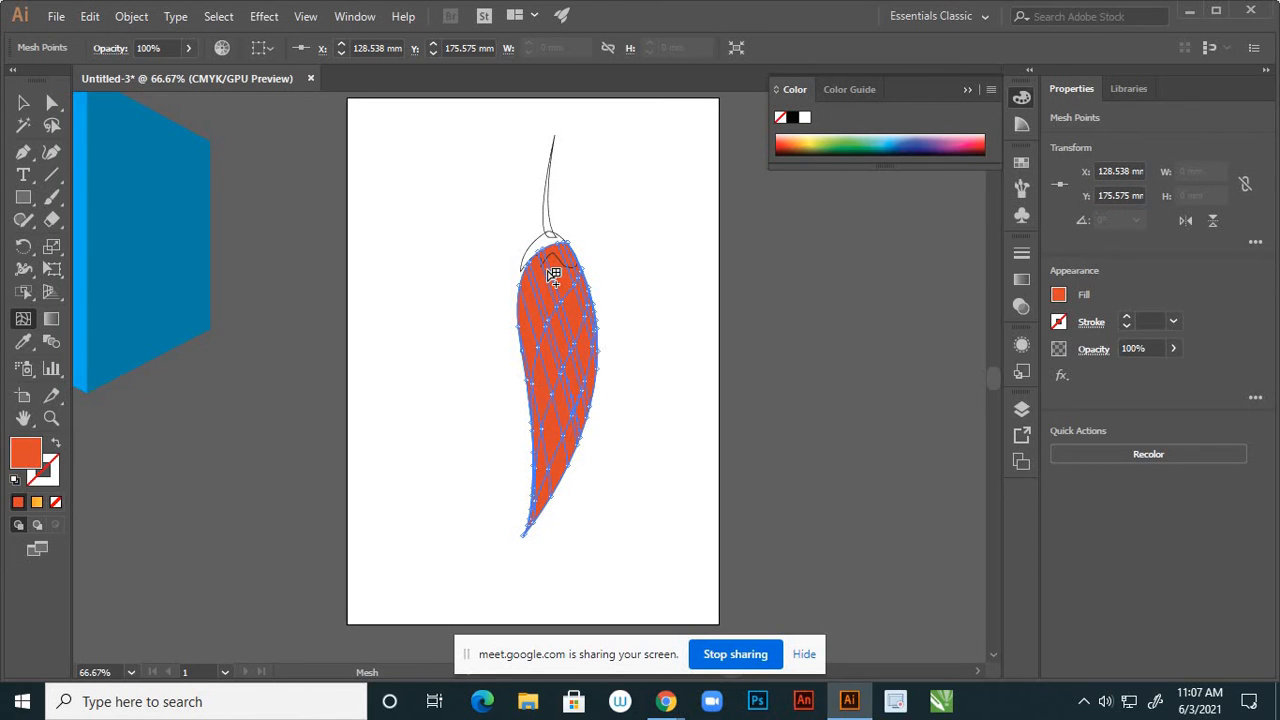
{"action": "left_click", "coordinate": [550, 262]}
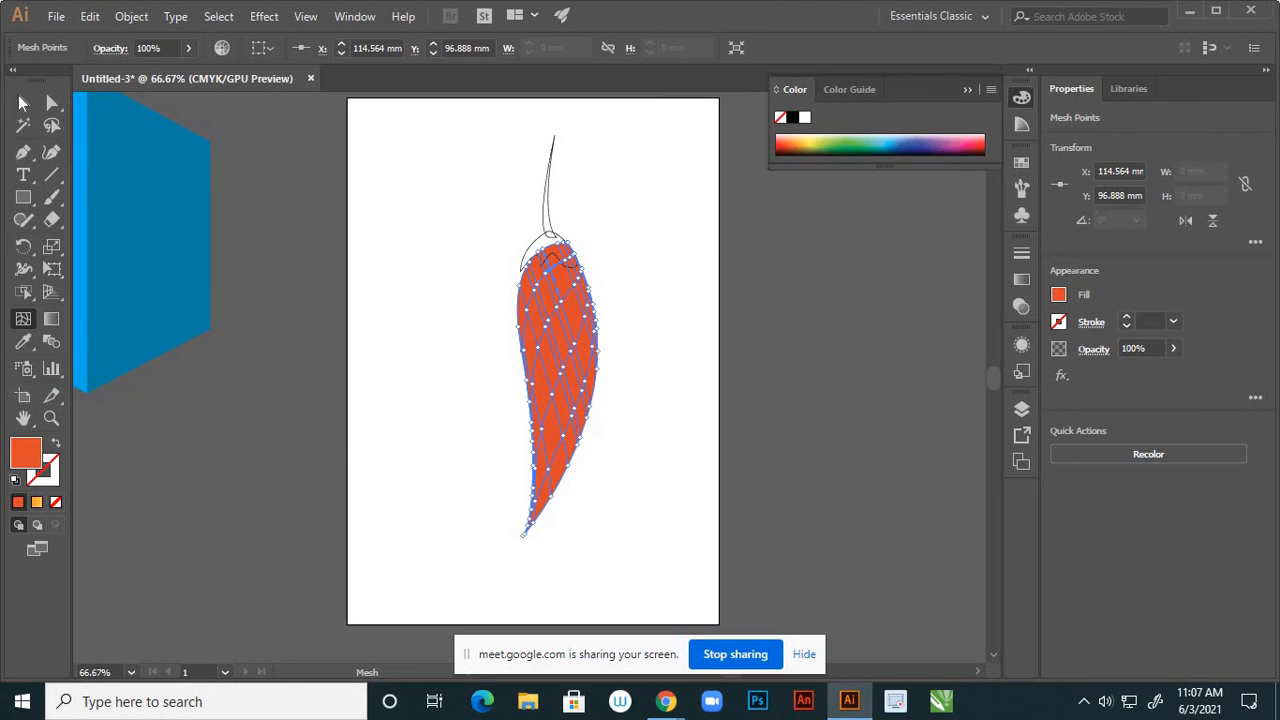
{"action": "left_click", "coordinate": [23, 102]}
{"action": "left_click", "coordinate": [473, 390]}
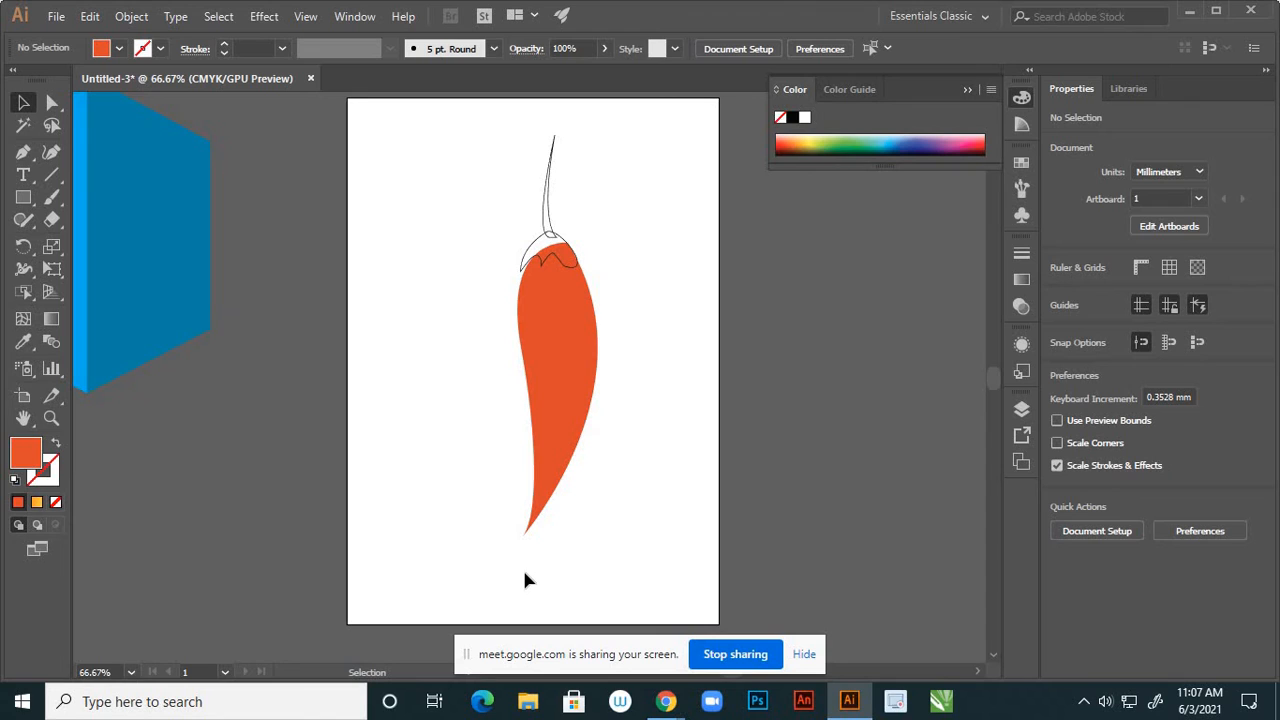
{"action": "left_click", "coordinate": [52, 102]}
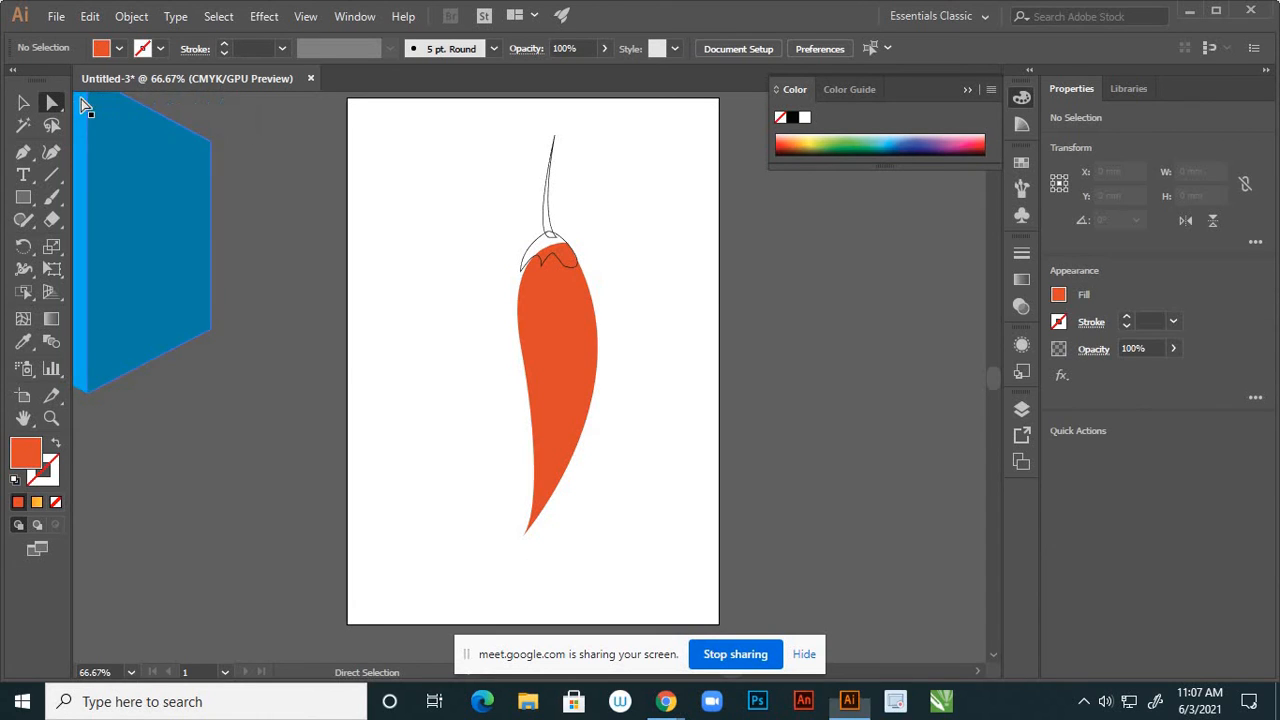
{"action": "left_click", "coordinate": [23, 102]}
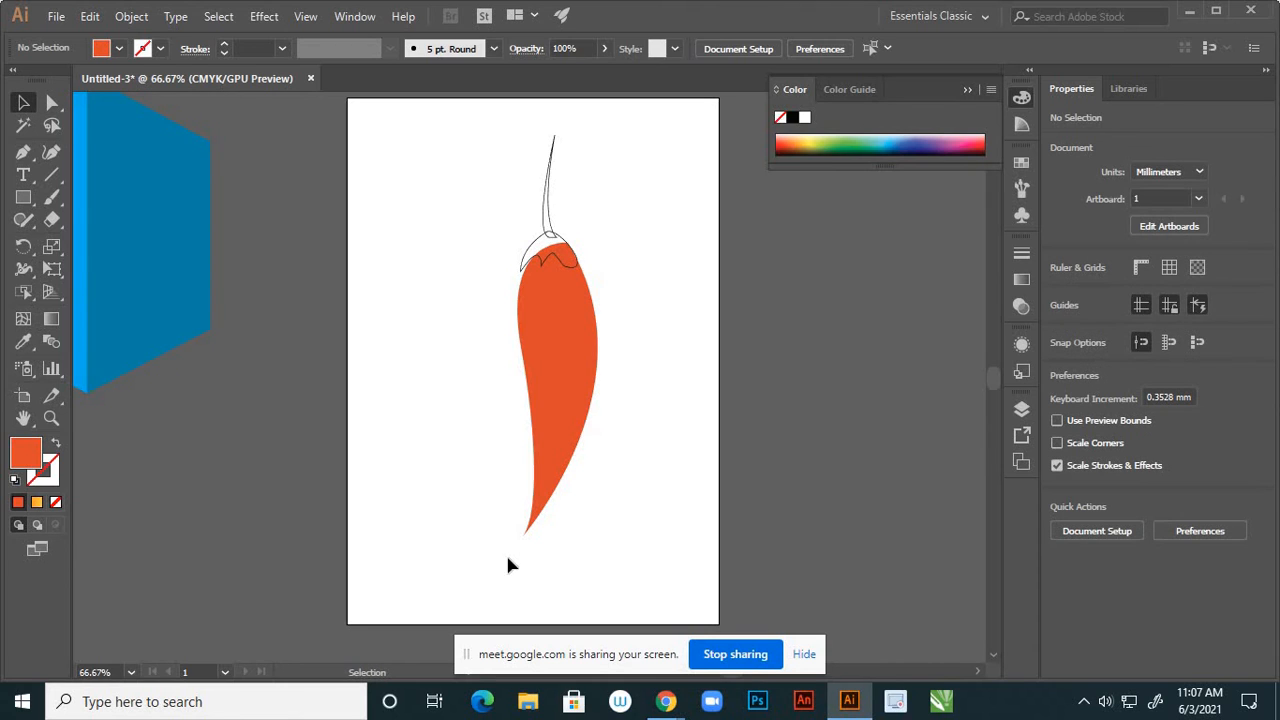
{"action": "left_click", "coordinate": [570, 510]}
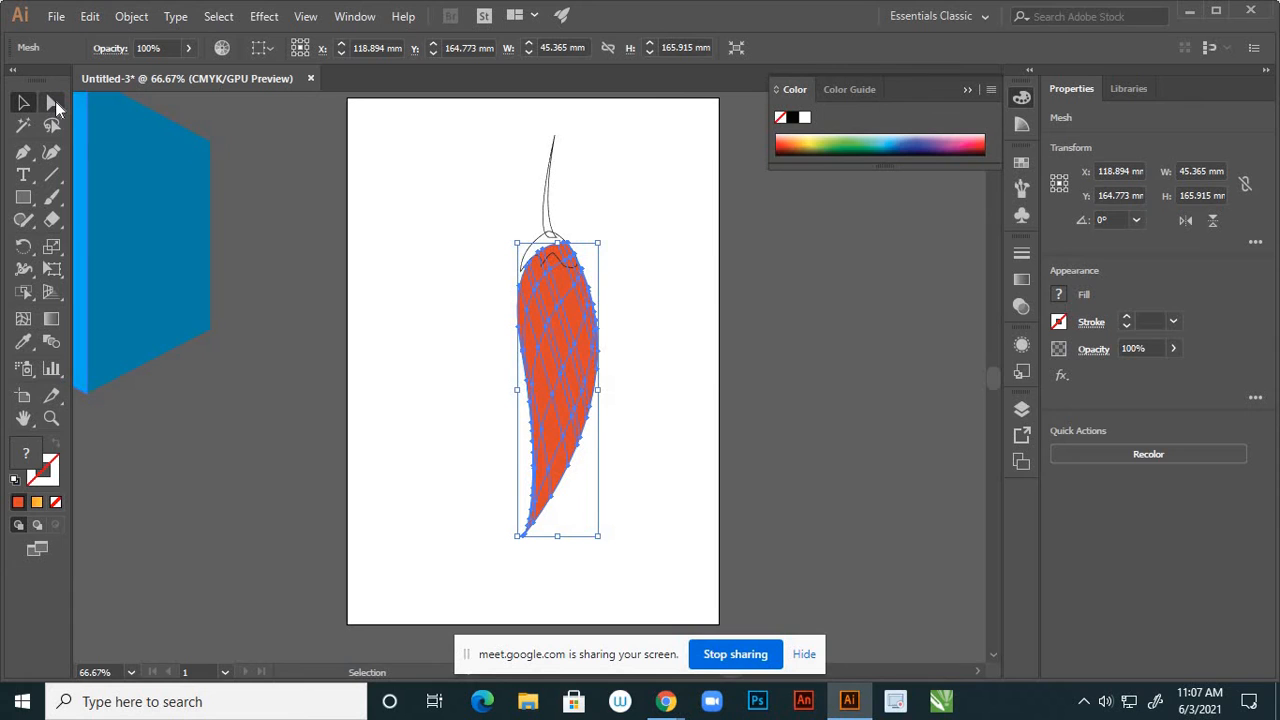
{"action": "left_click", "coordinate": [386, 334]}
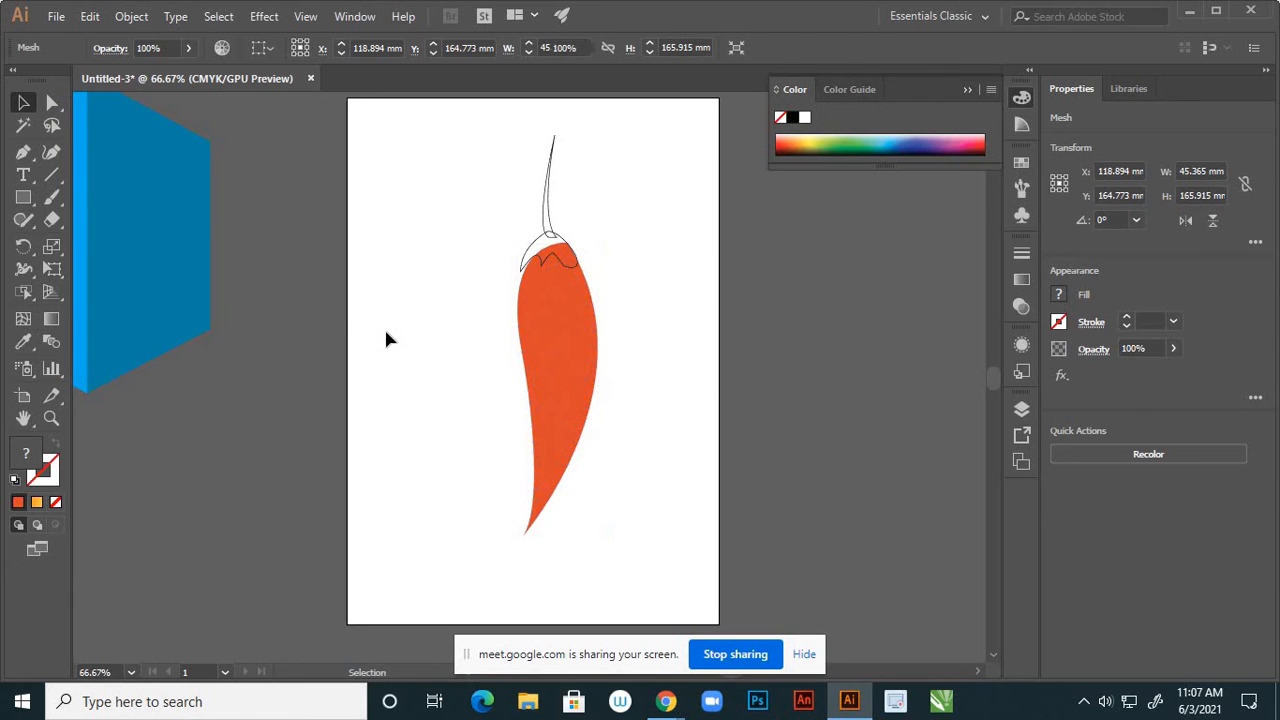
Select the individual mesh points in the lower part of the pepper body and display the colour swatches
{"action": "left_click", "coordinate": [58, 102]}
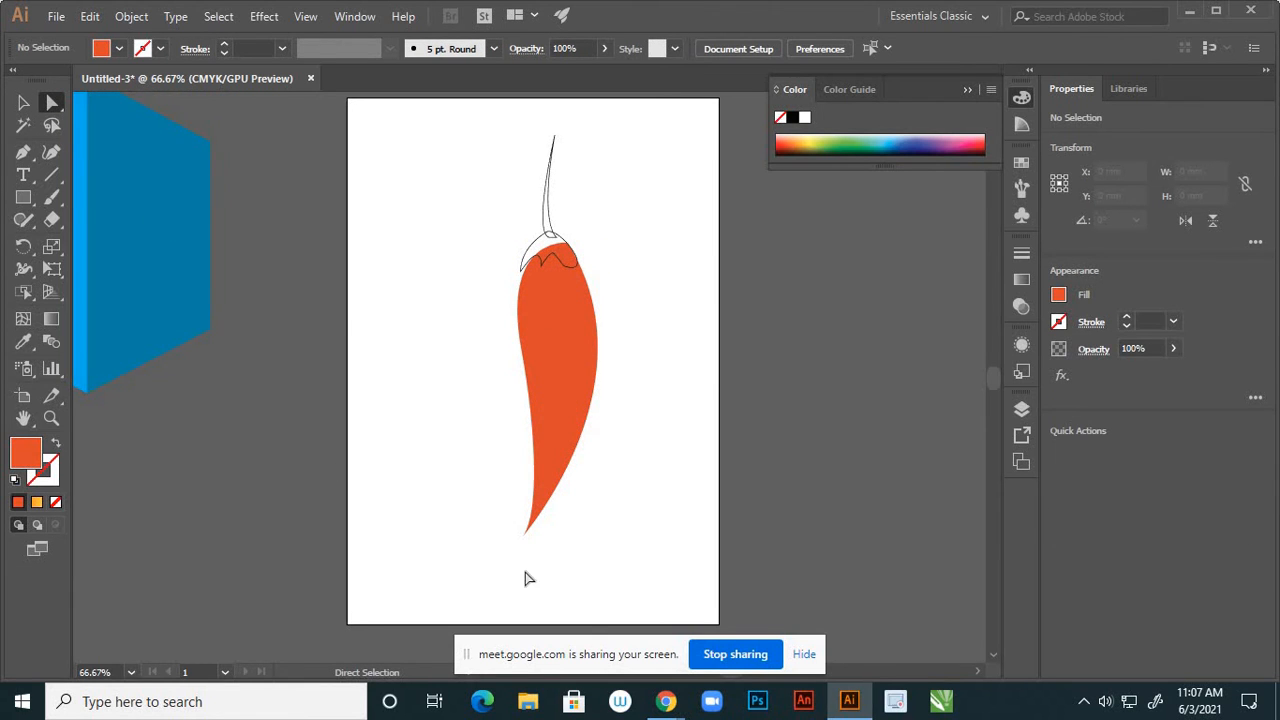
{"action": "left_click_drag", "start_coordinate": [517, 567], "coordinate": [614, 420]}
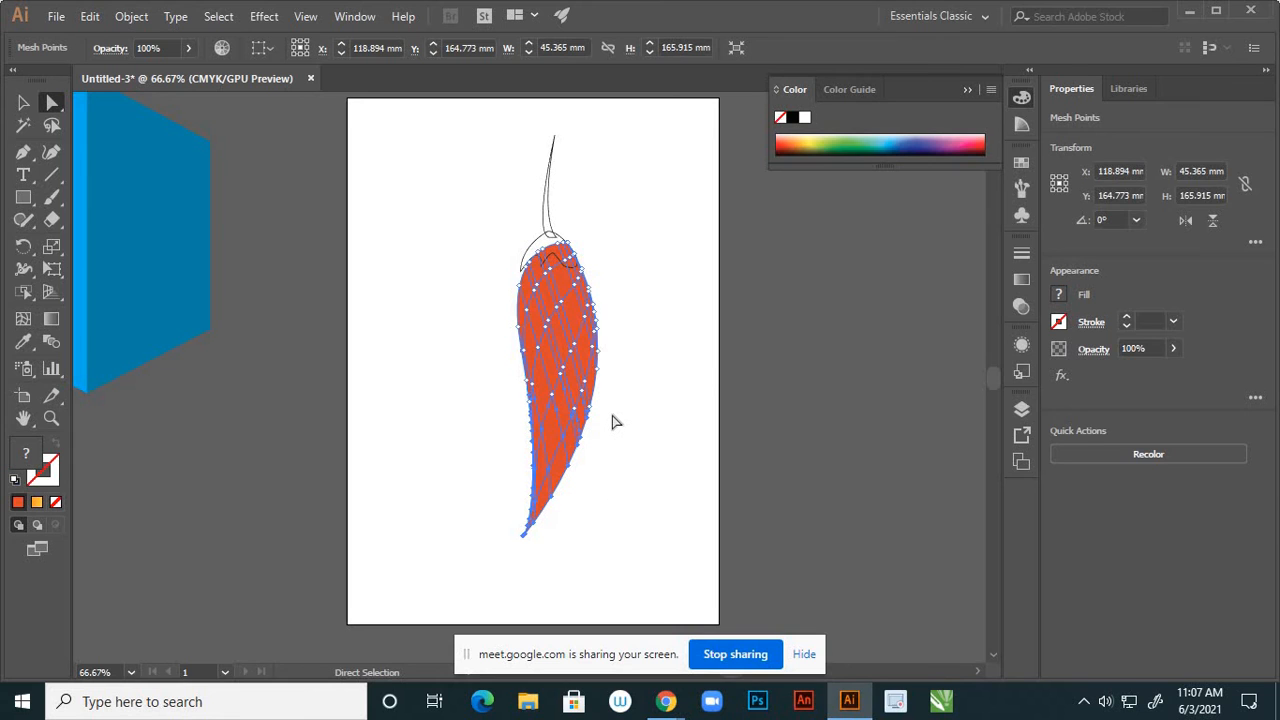
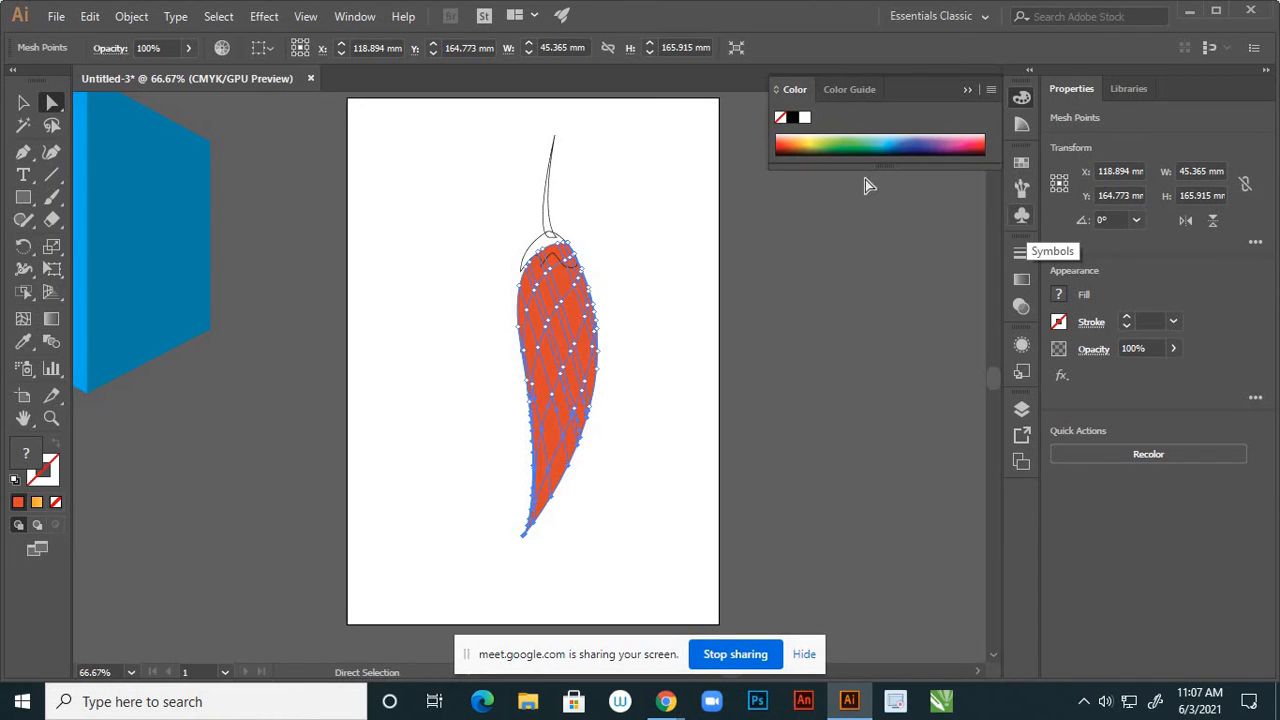
{"action": "left_click", "coordinate": [1024, 162]}
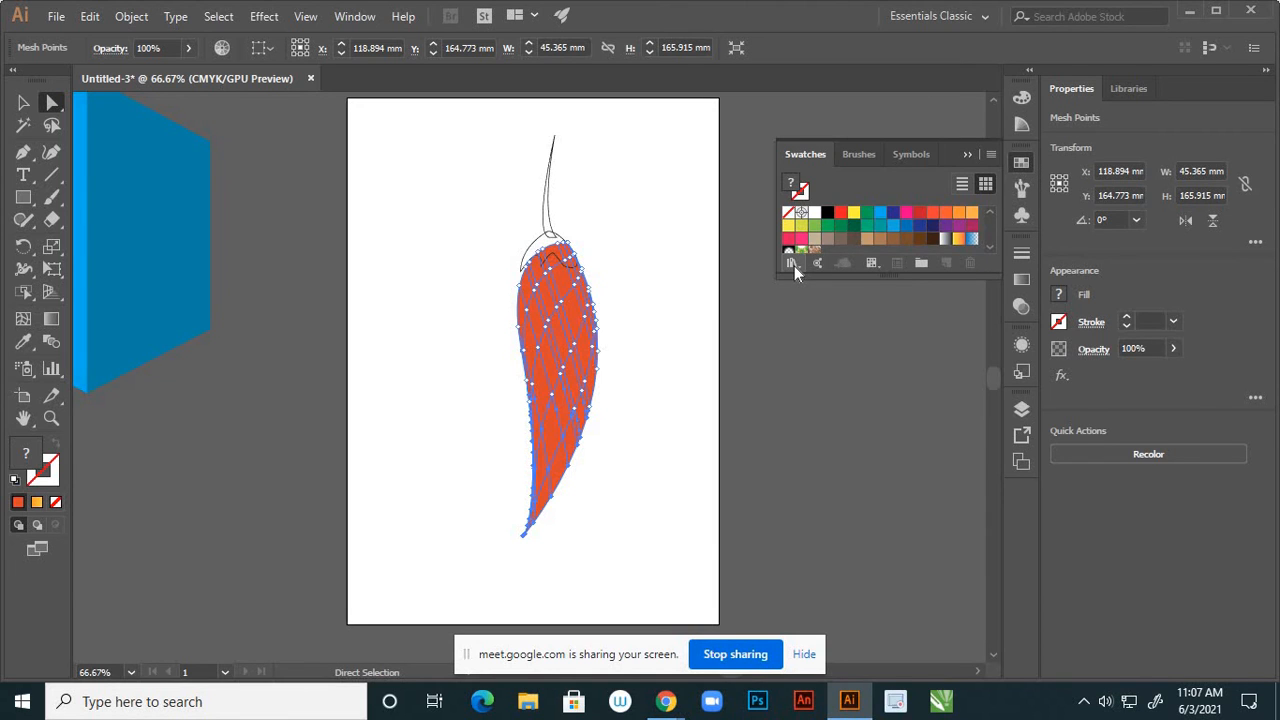
Look through the full Vegetables swatch library from the Foods group and close it
{"action": "left_click", "coordinate": [794, 265]}
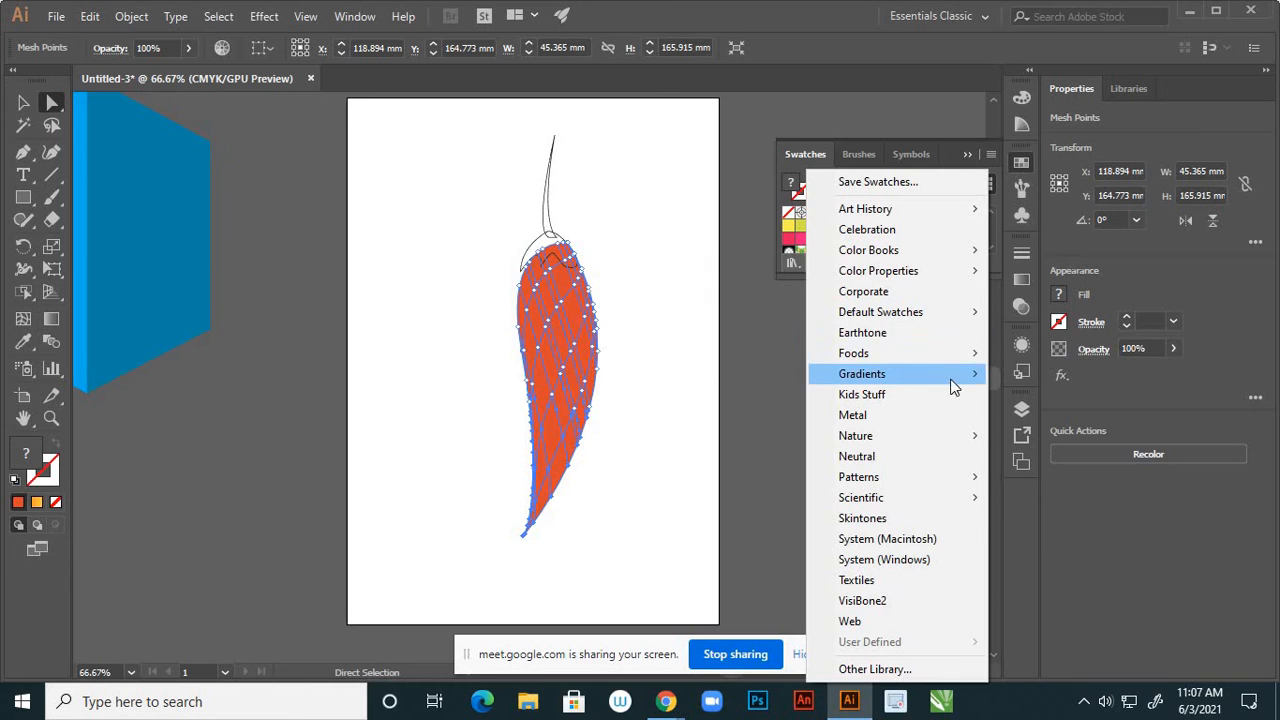
{"action": "mouse_move", "coordinate": [929, 356]}
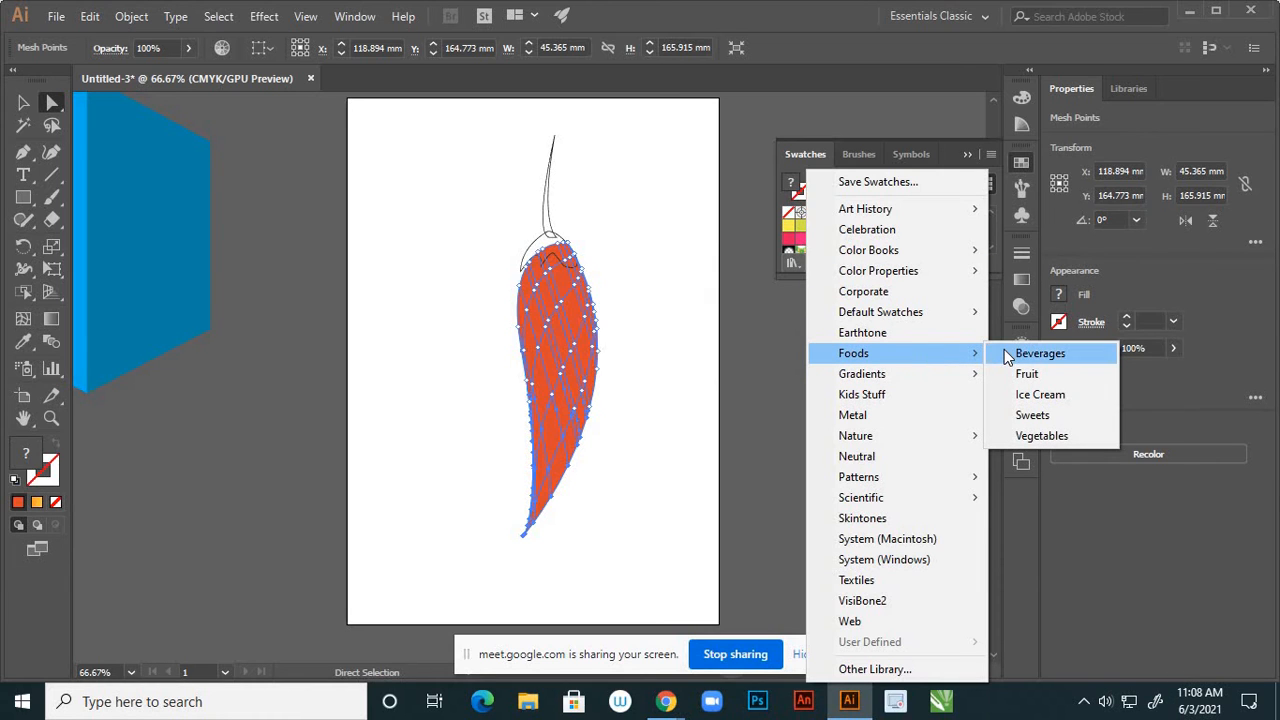
{"action": "left_click", "coordinate": [1040, 435]}
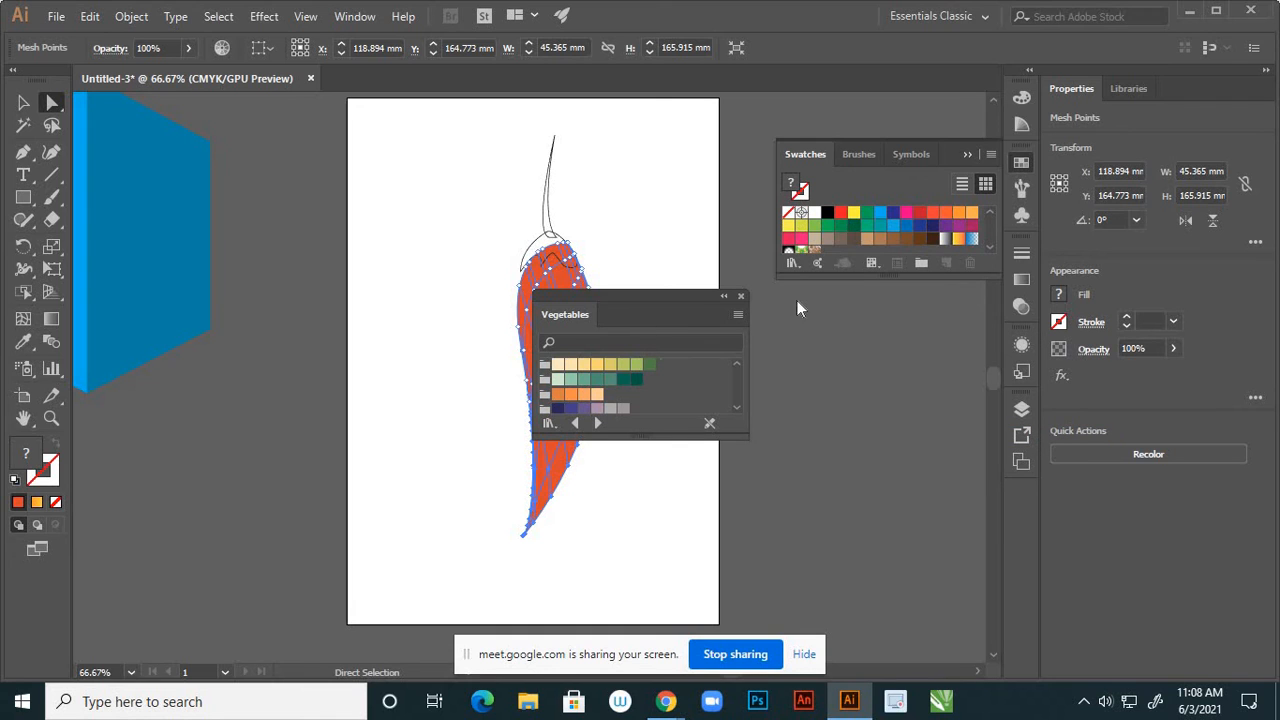
{"action": "left_click_drag", "start_coordinate": [797, 308], "coordinate": [865, 322]}
{"action": "left_click_drag", "start_coordinate": [857, 432], "coordinate": [879, 573]}
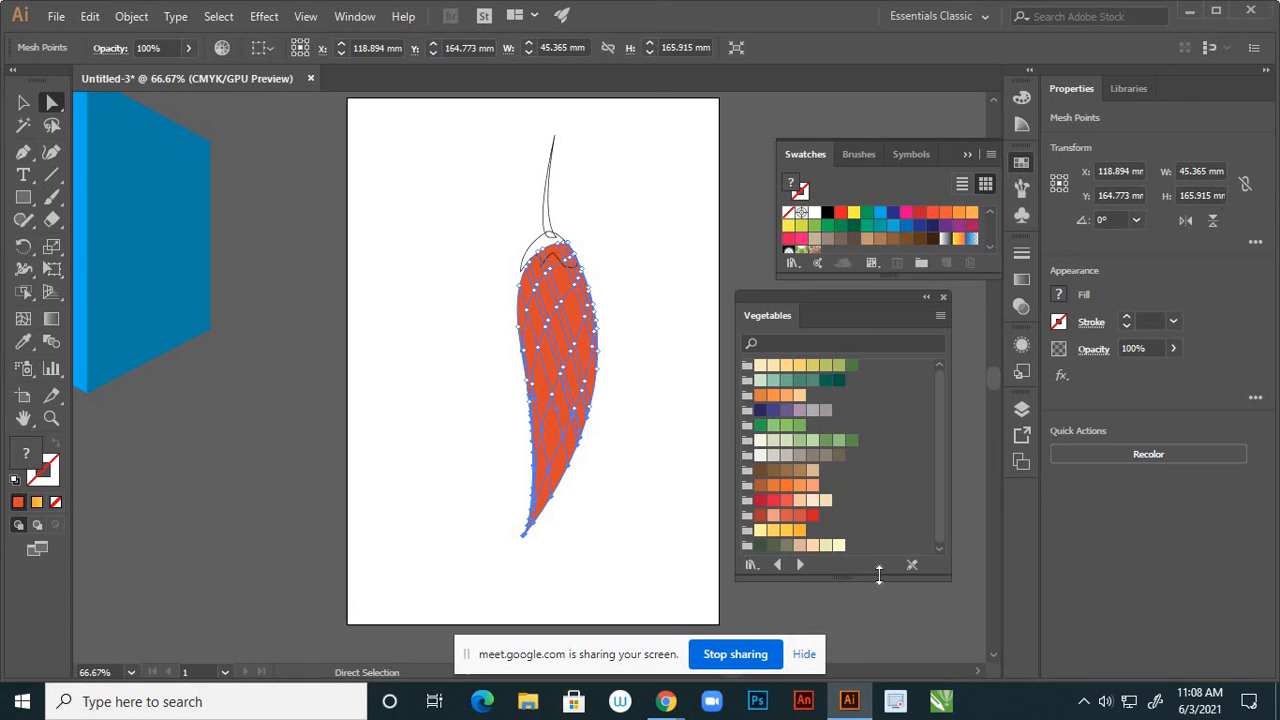
{"action": "left_click", "coordinate": [944, 299]}
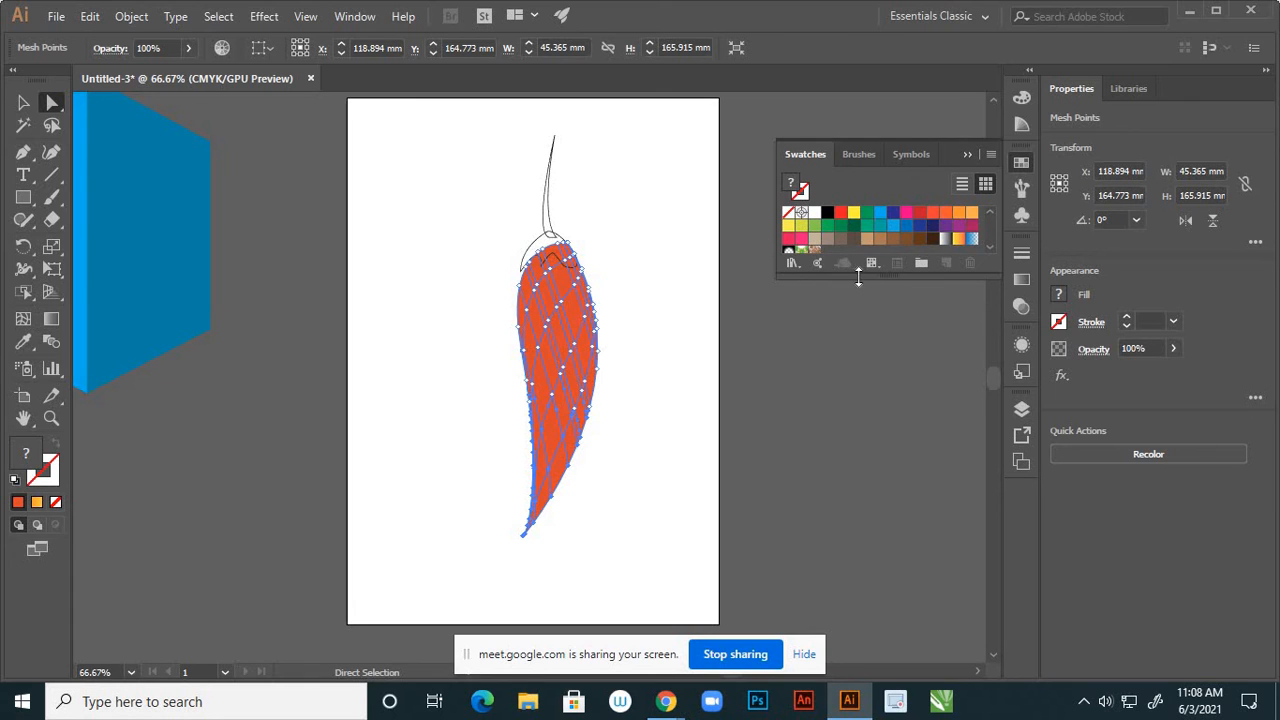
Colour the selected lower mesh points with a red swatch and adjust it to a deeper, warmer red
{"action": "left_click_drag", "start_coordinate": [858, 276], "coordinate": [875, 330]}
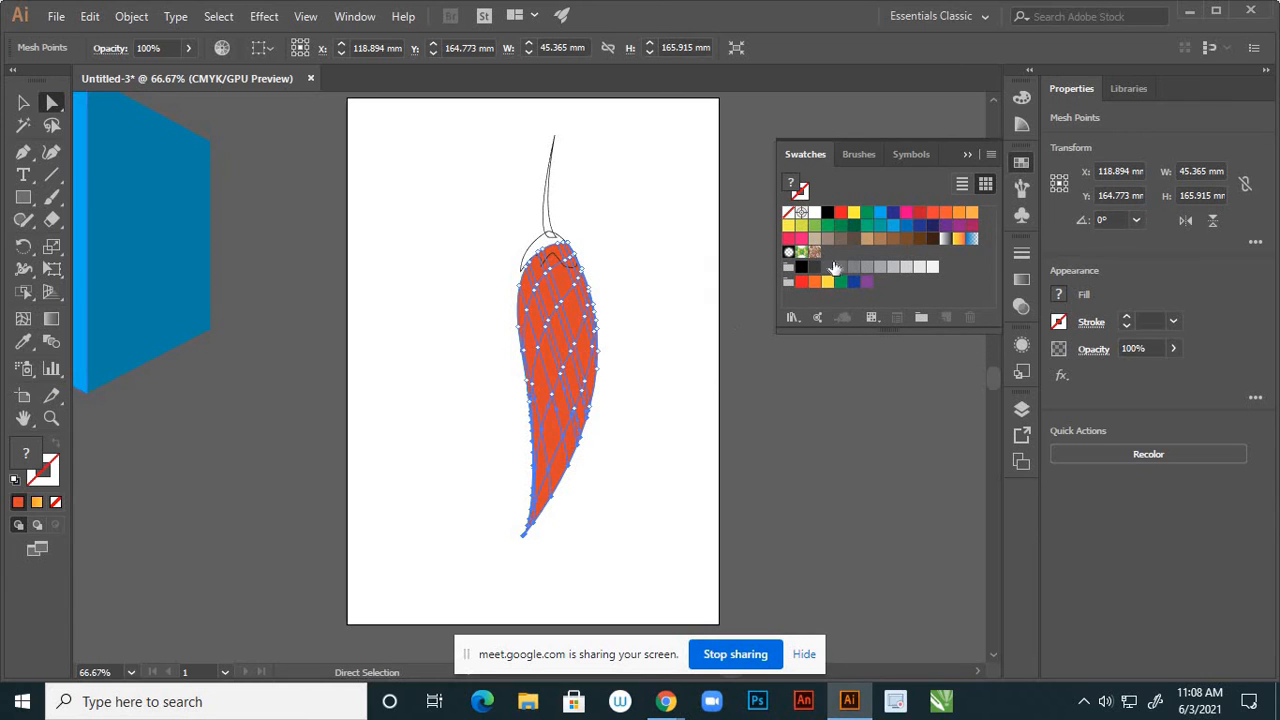
{"action": "left_click", "coordinate": [918, 214]}
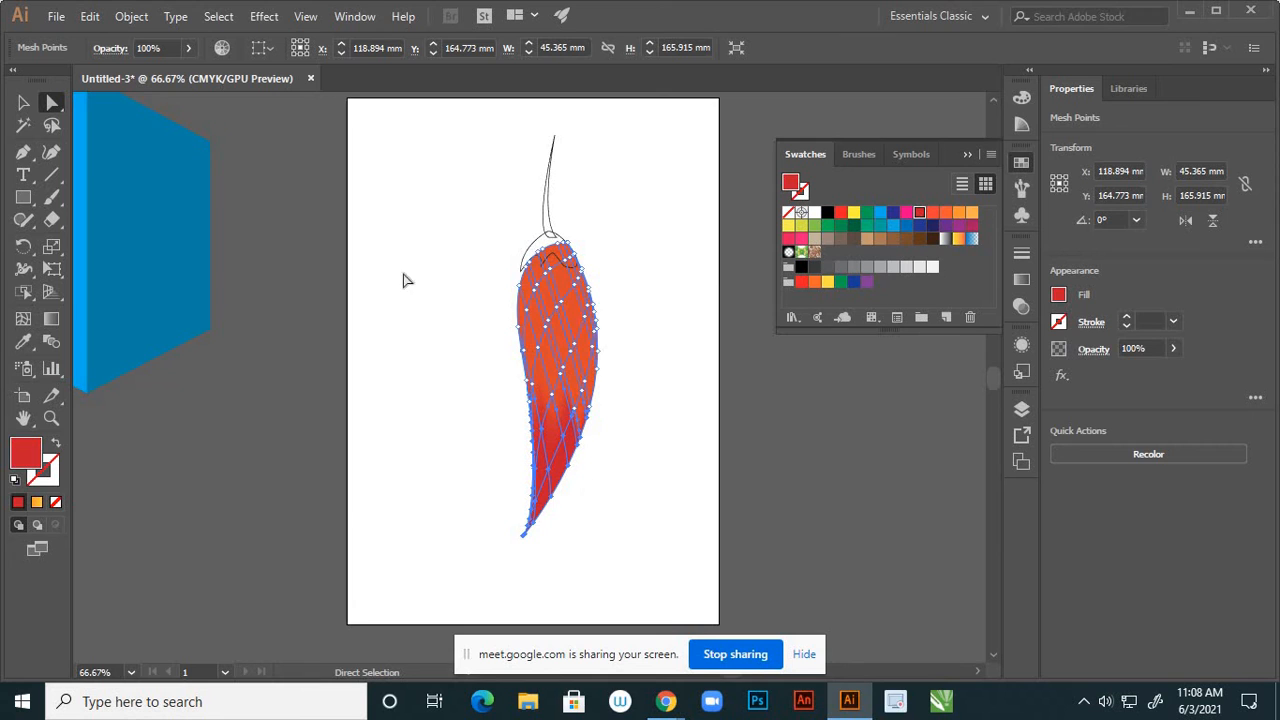
{"action": "double_click", "coordinate": [34, 458]}
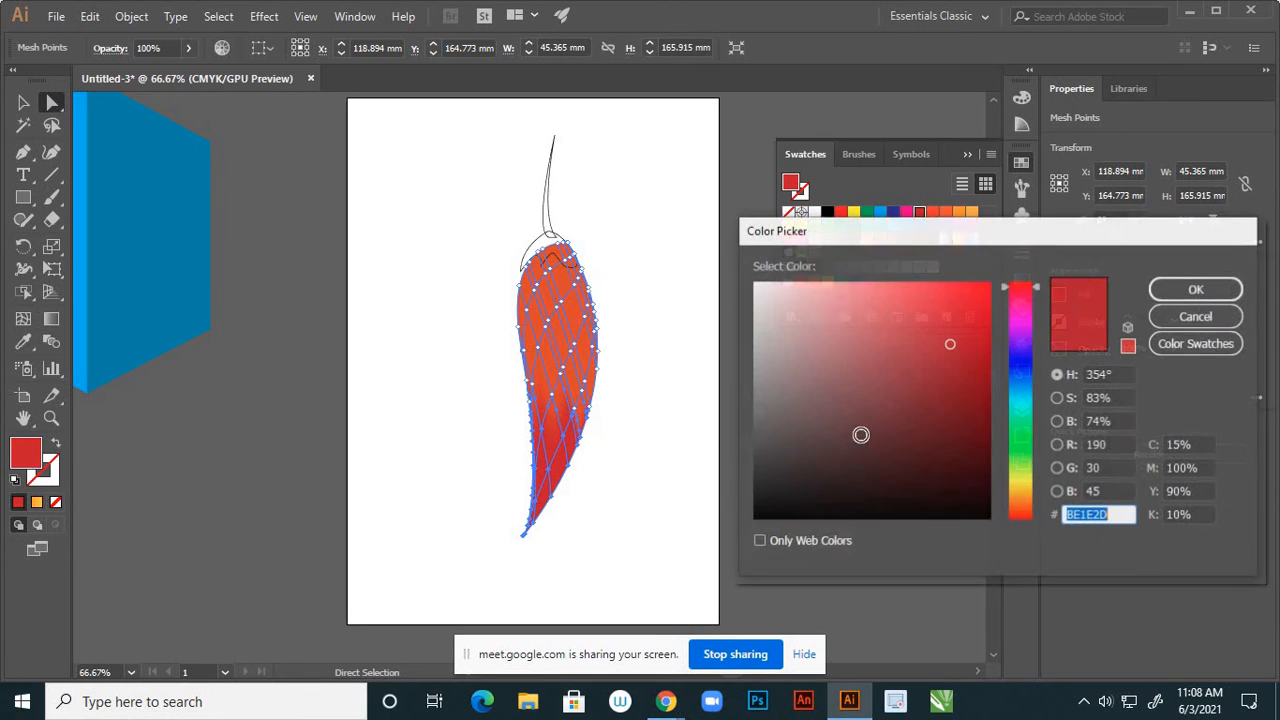
{"action": "left_click", "coordinate": [1025, 517]}
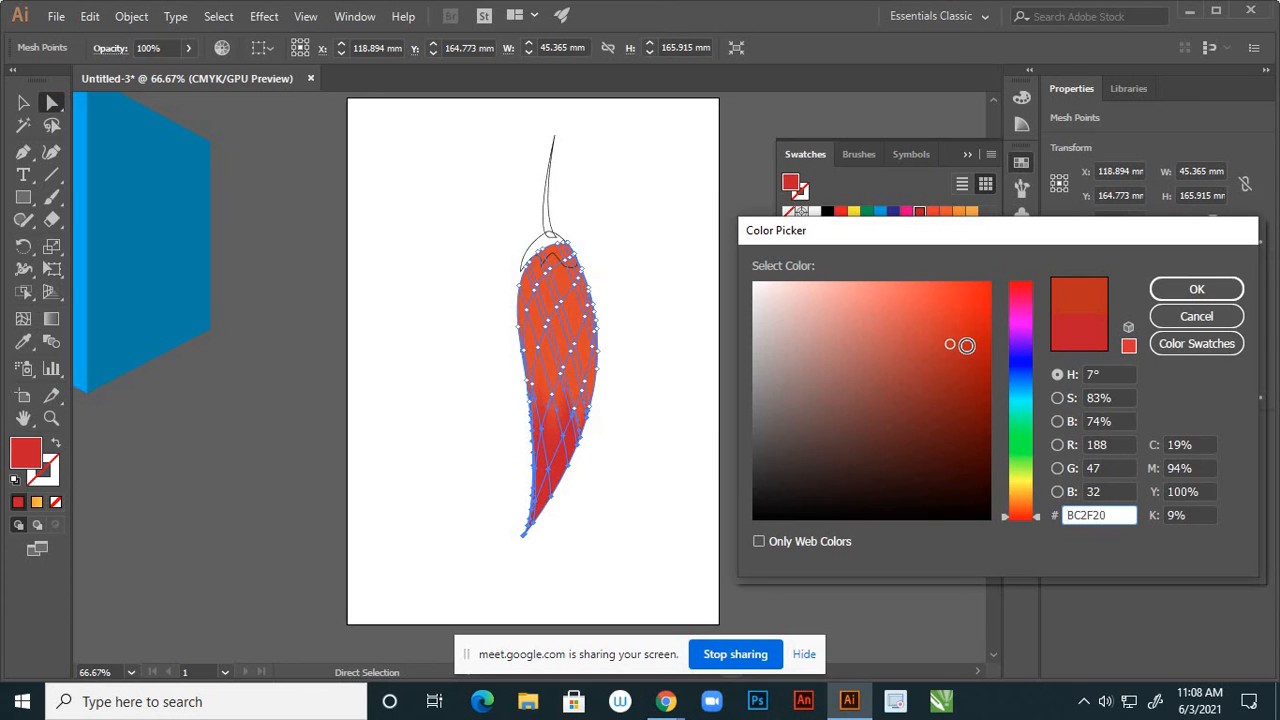
{"action": "left_click_drag", "start_coordinate": [950, 344], "coordinate": [979, 362]}
{"action": "left_click", "coordinate": [1190, 290]}
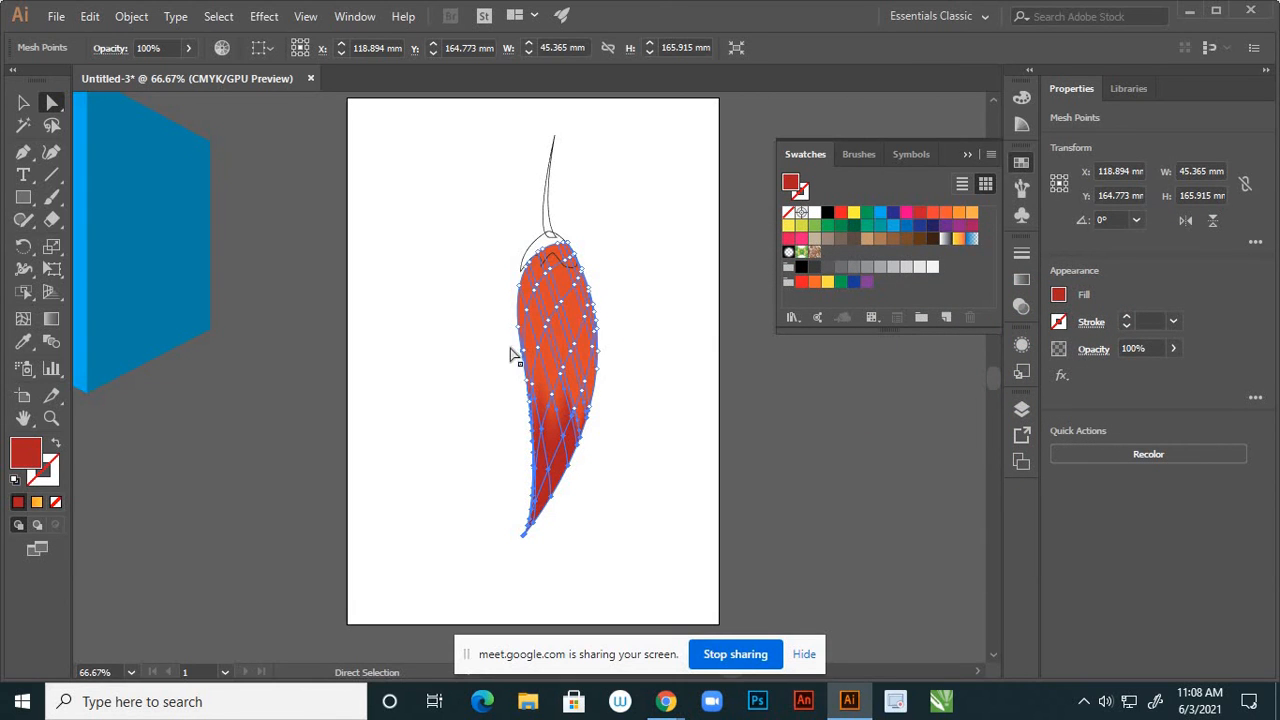
Select the mesh points along the left side of the pepper body and colour them with a light orange swatch
{"action": "left_click_drag", "start_coordinate": [504, 297], "coordinate": [543, 428]}
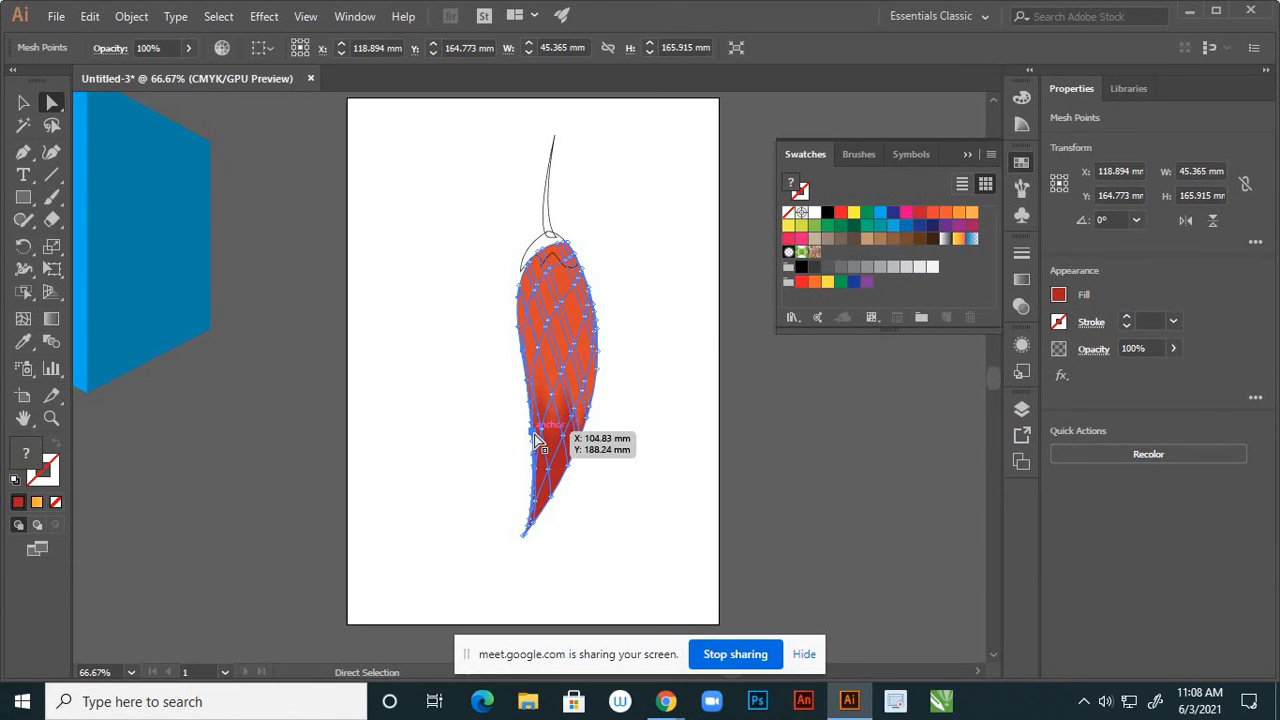
{"action": "left_click_drag", "start_coordinate": [505, 300], "coordinate": [548, 441]}
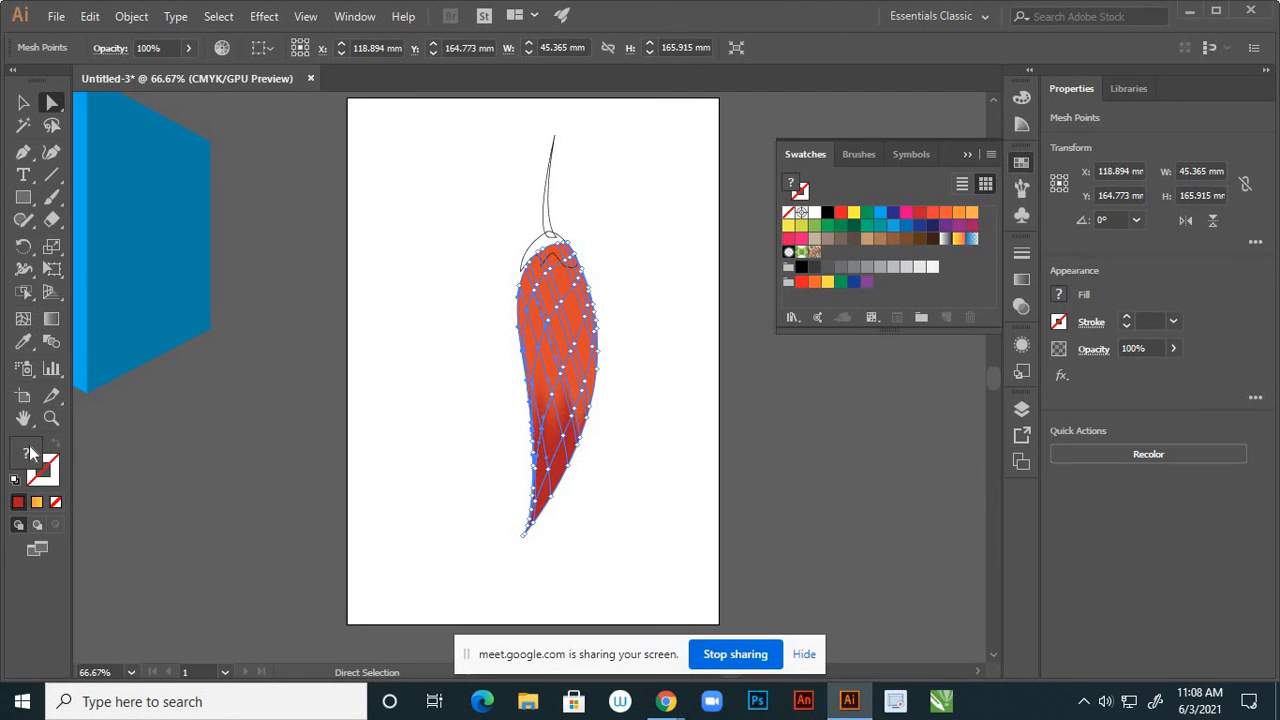
{"action": "double_click", "coordinate": [28, 454]}
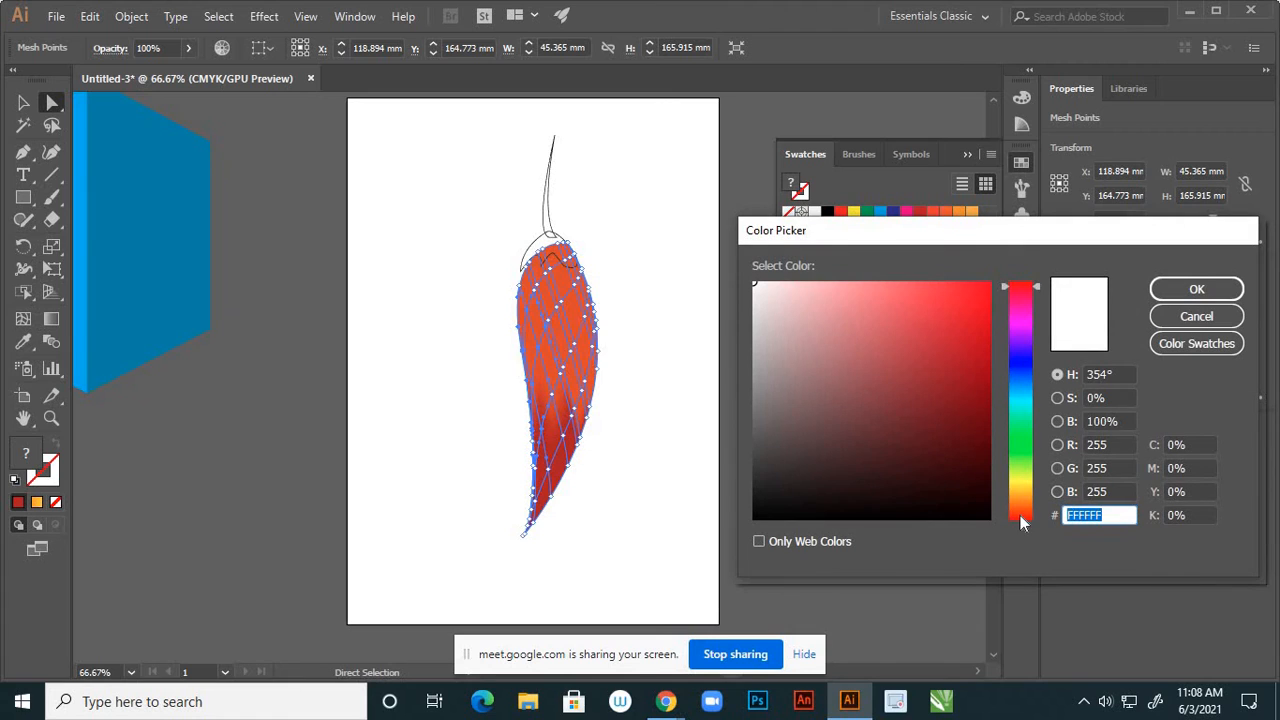
{"action": "left_click", "coordinate": [1022, 522]}
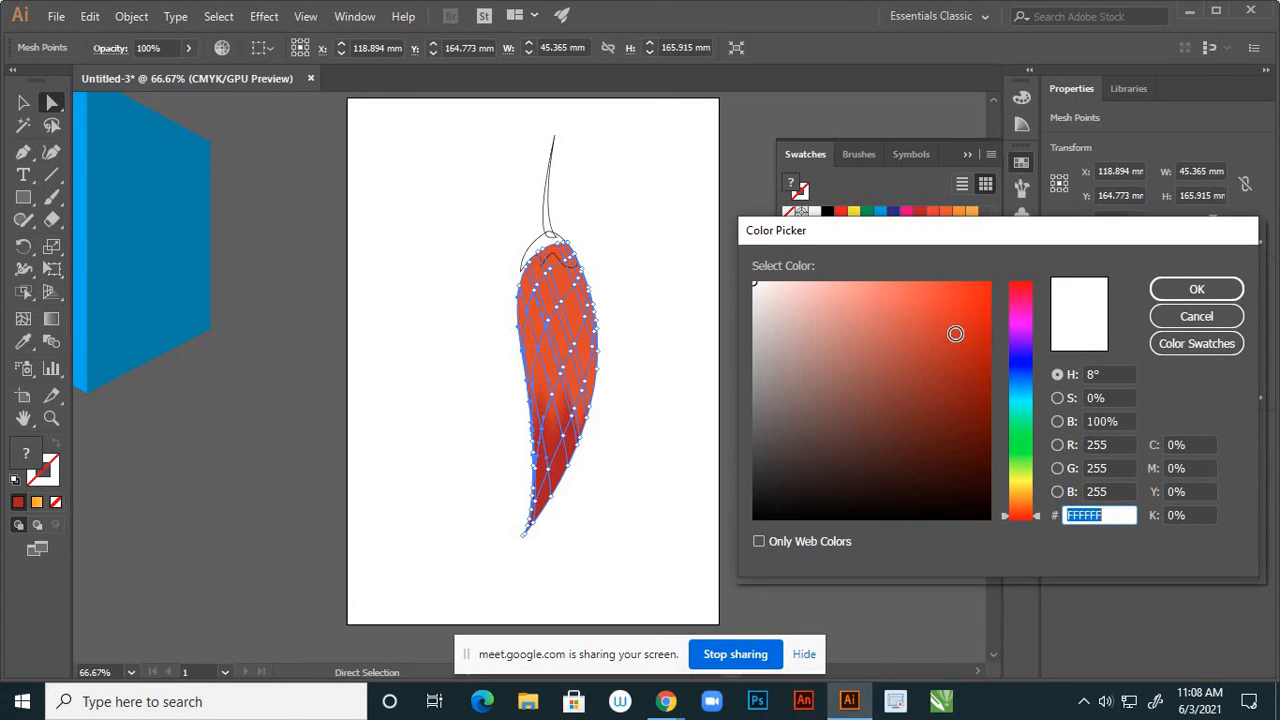
{"action": "left_click", "coordinate": [1022, 505]}
{"action": "left_click_drag", "start_coordinate": [974, 362], "coordinate": [979, 339]}
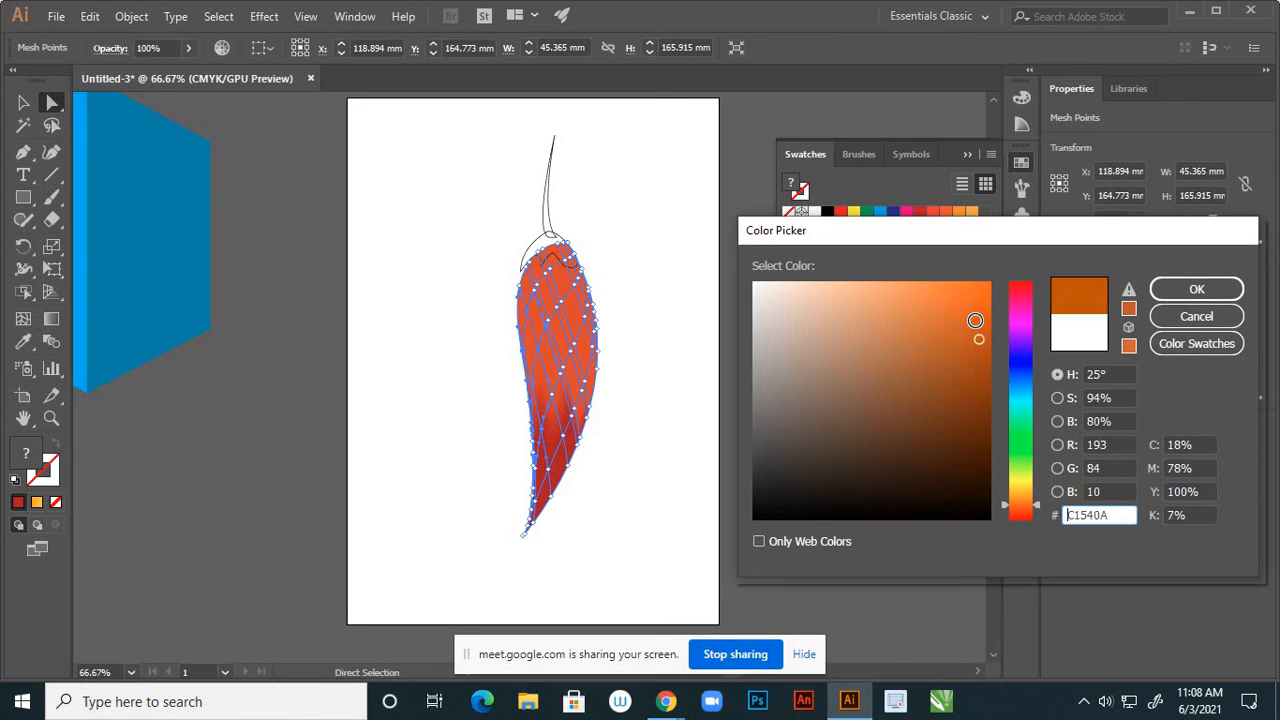
{"action": "left_click", "coordinate": [1169, 287]}
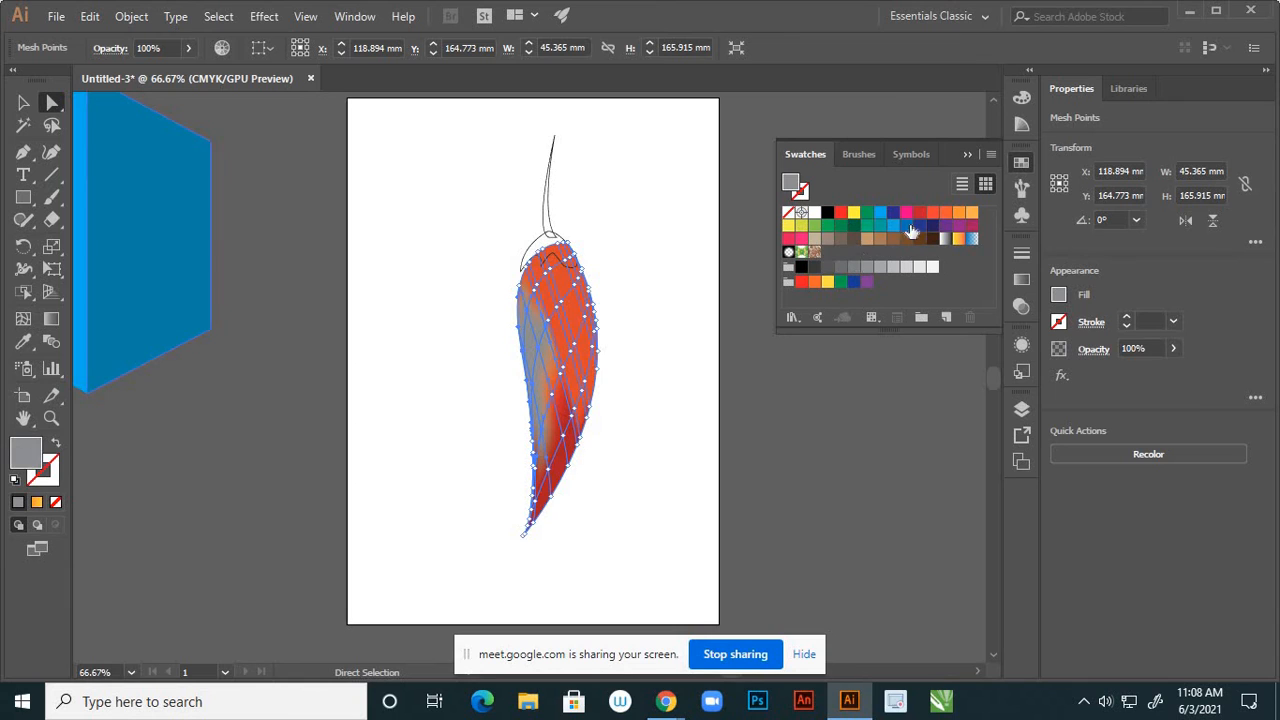
{"action": "left_click", "coordinate": [958, 214]}
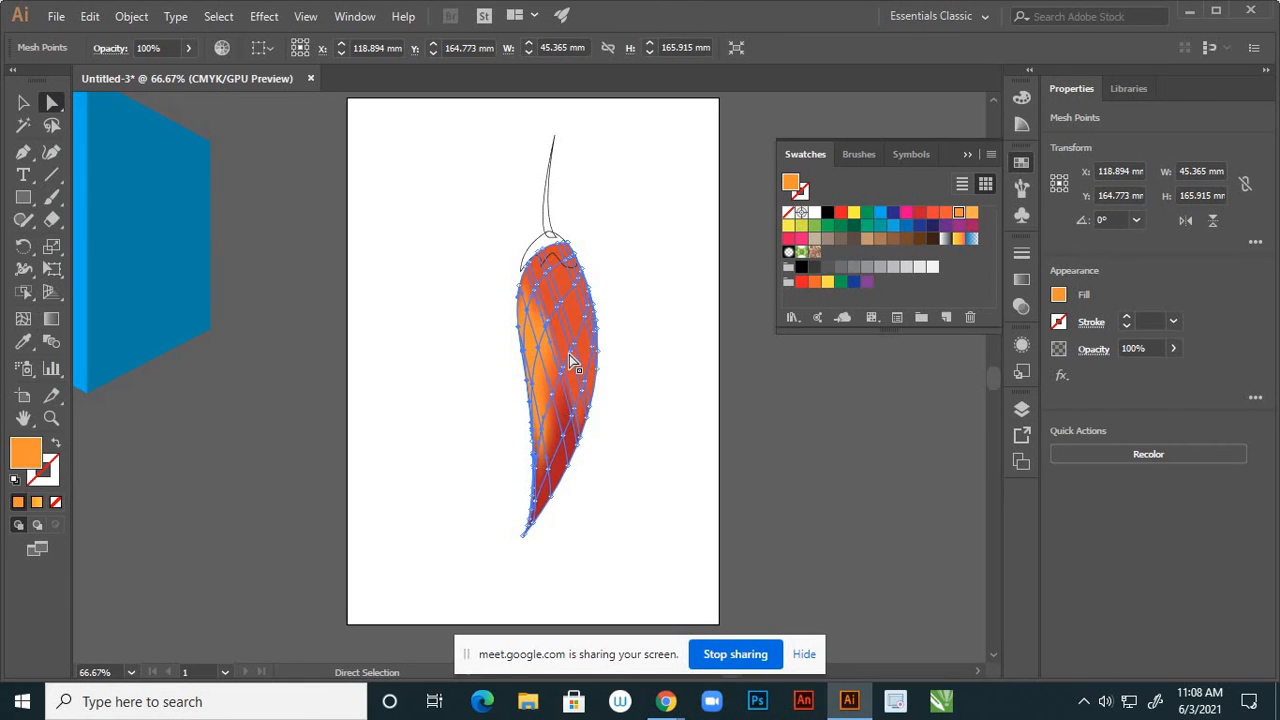
Select the mesh points running through the middle of the pepper body and colour them with a red swatch
{"action": "scroll", "coordinate": [577, 355], "scroll_direction": "up", "scroll_amount": 2}
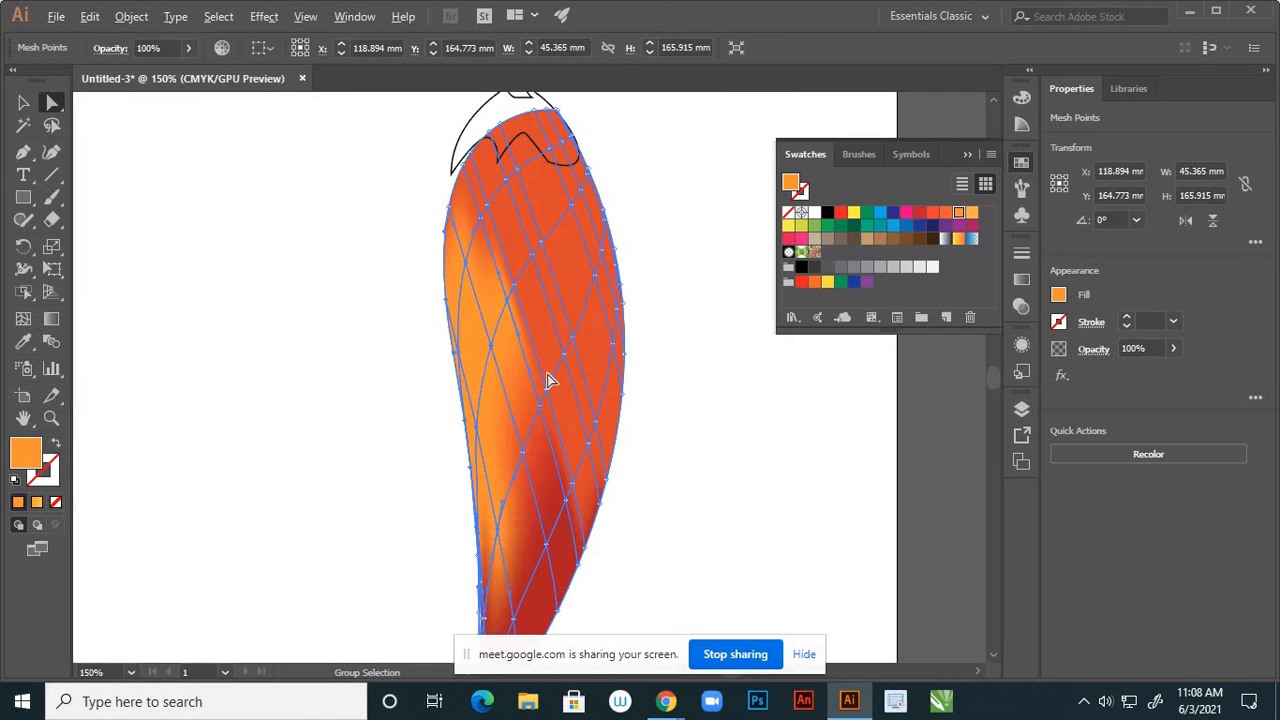
{"action": "left_click", "coordinate": [548, 394]}
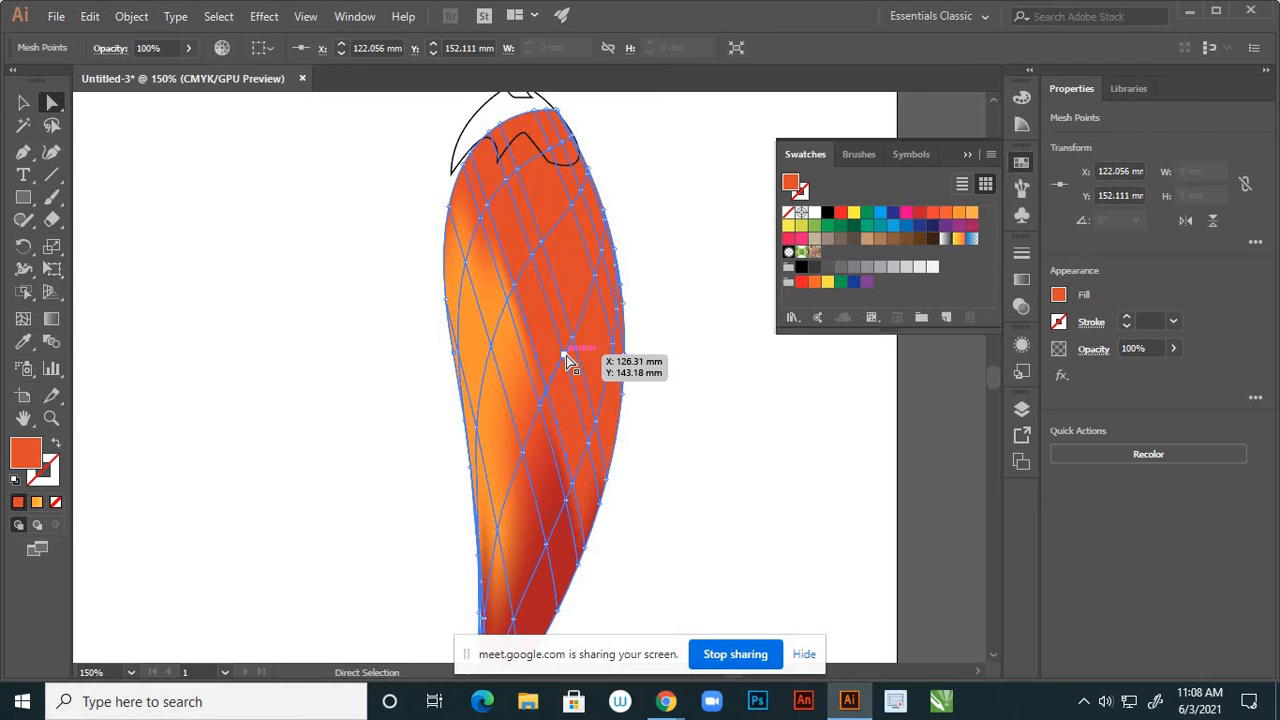
{"action": "left_click", "coordinate": [566, 355], "text": "shift"}
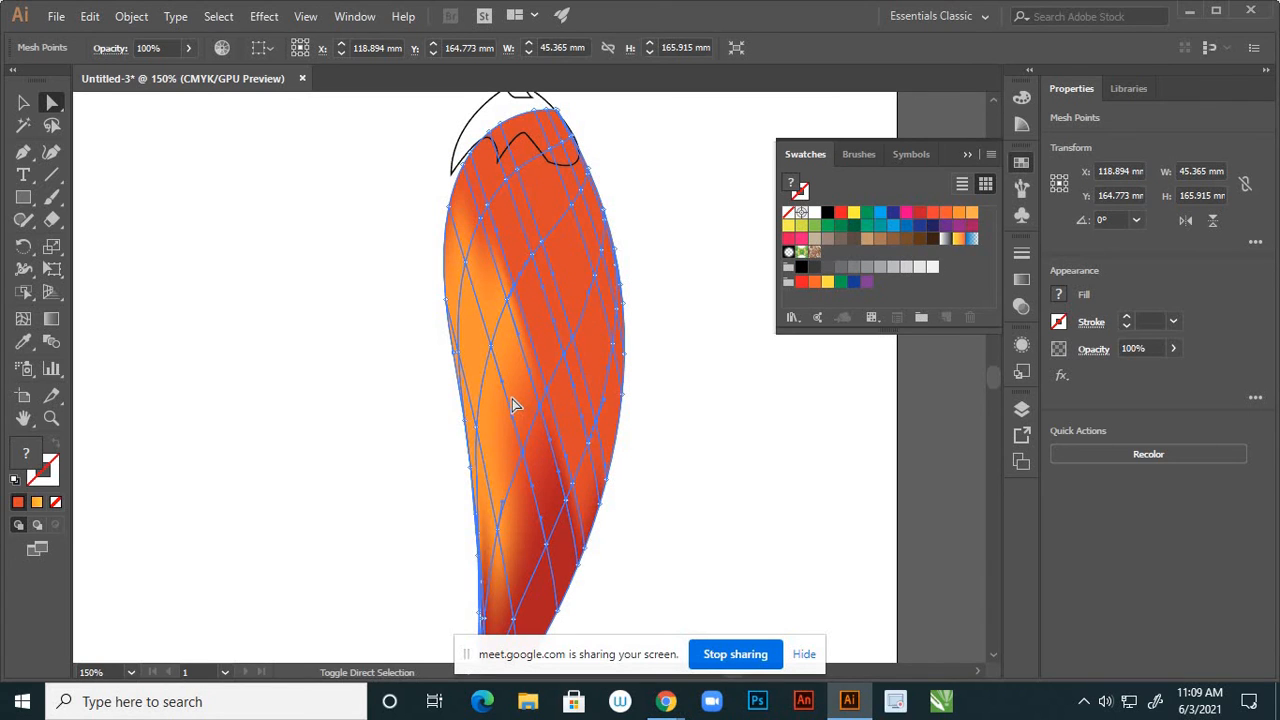
{"action": "left_click", "coordinate": [918, 216]}
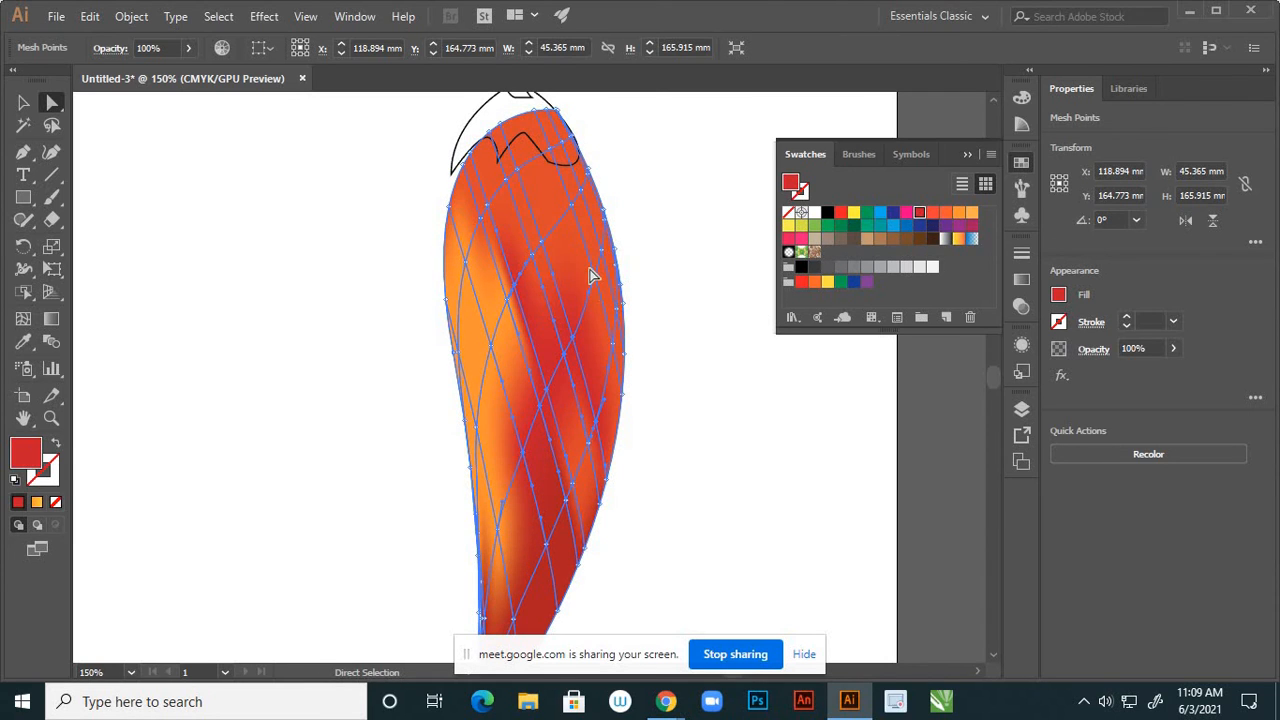
{"action": "left_click", "coordinate": [576, 213]}
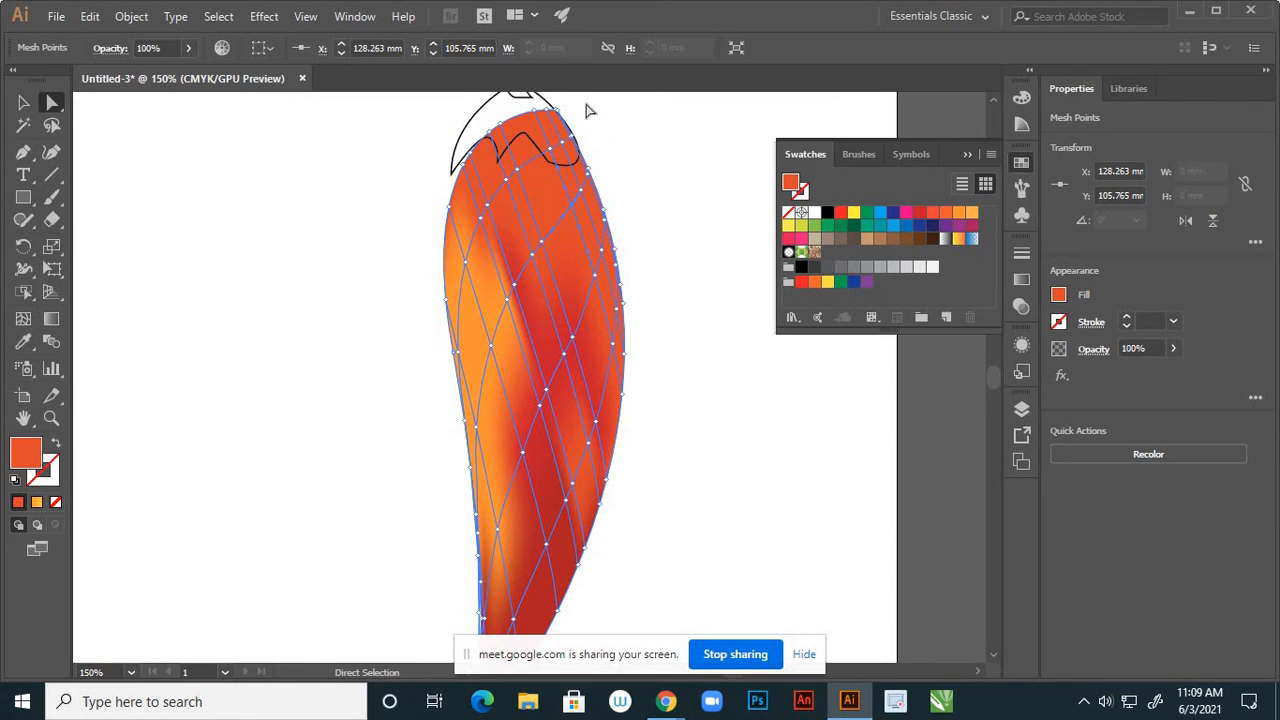
{"action": "left_click_drag", "start_coordinate": [587, 104], "coordinate": [521, 117]}
{"action": "left_click_drag", "start_coordinate": [510, 190], "coordinate": [595, 362]}
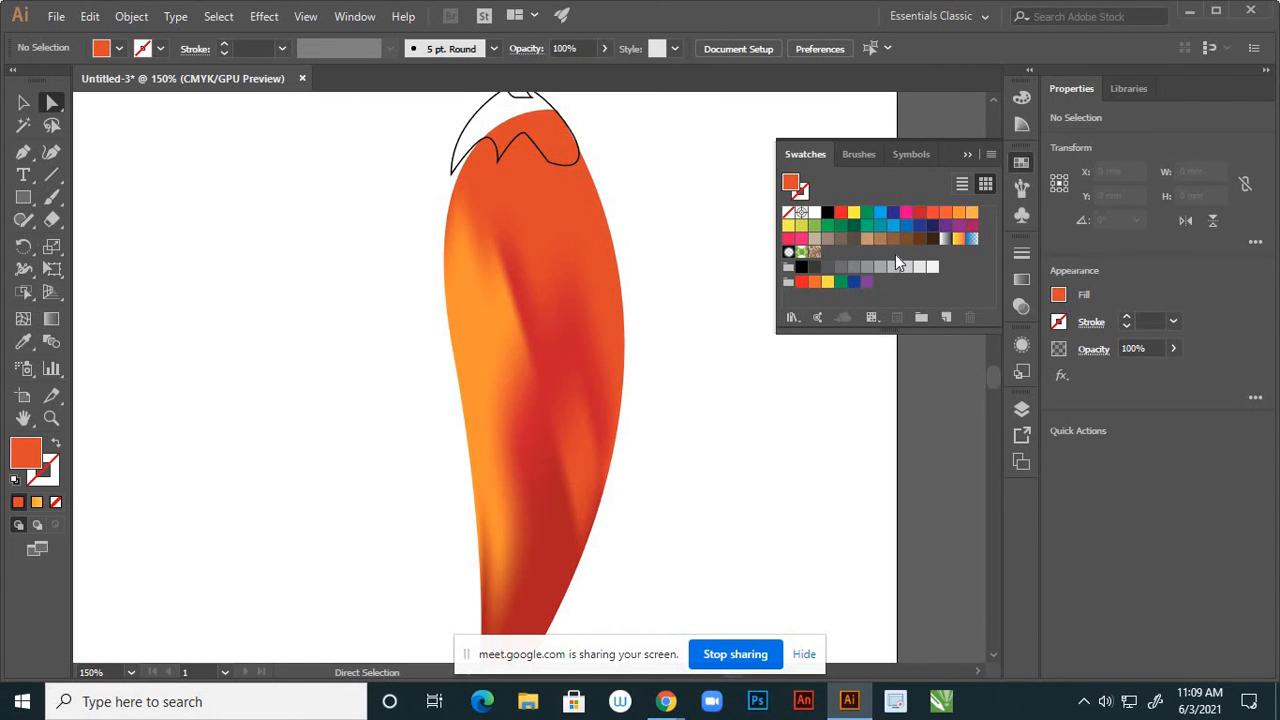
{"action": "left_click", "coordinate": [920, 213]}
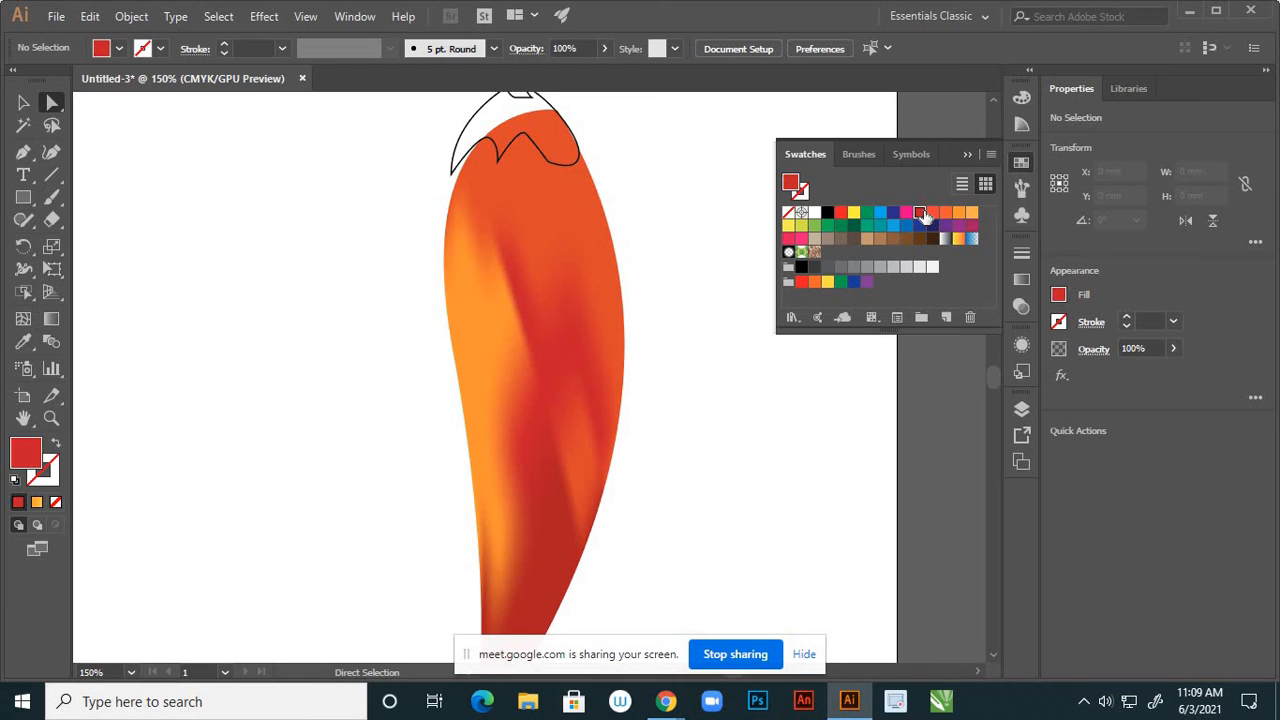
Colour the mesh points at the body's upper right together with the cap using the red swatch, deselect, and put the swatches away
{"action": "left_click_drag", "start_coordinate": [585, 101], "coordinate": [520, 163]}
{"action": "left_click_drag", "start_coordinate": [526, 236], "coordinate": [530, 243]}
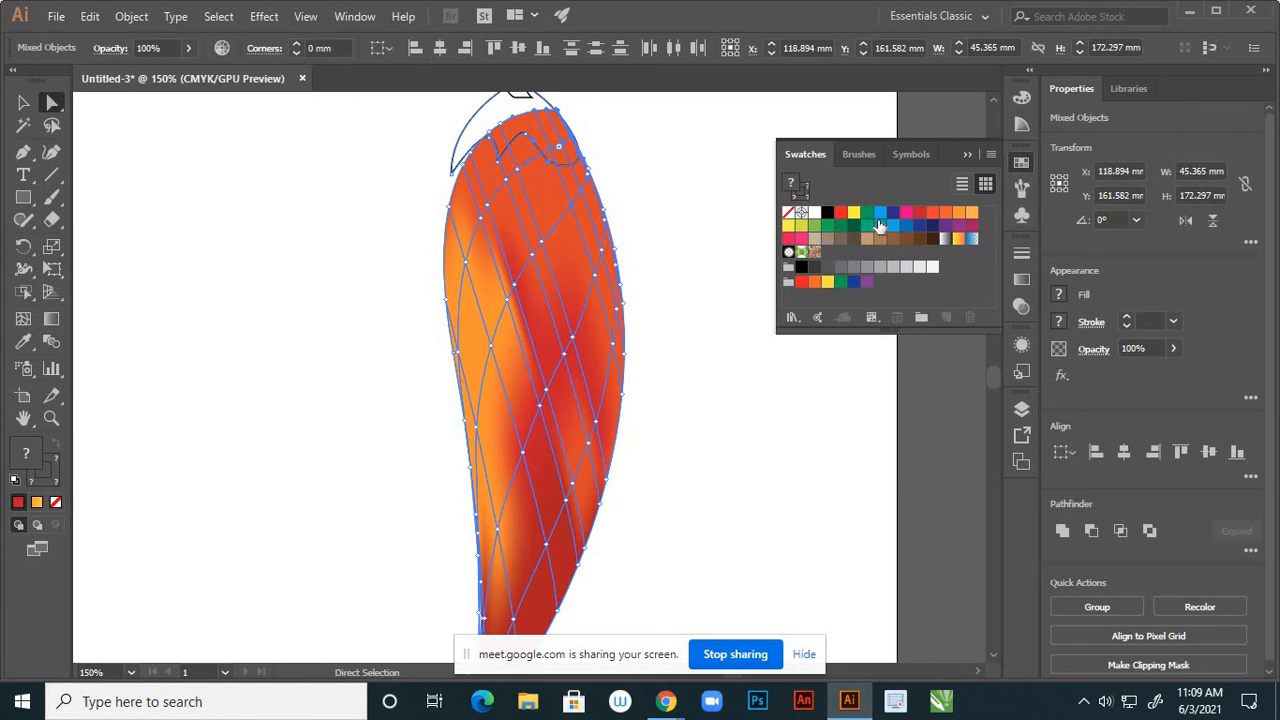
{"action": "left_click", "coordinate": [920, 219]}
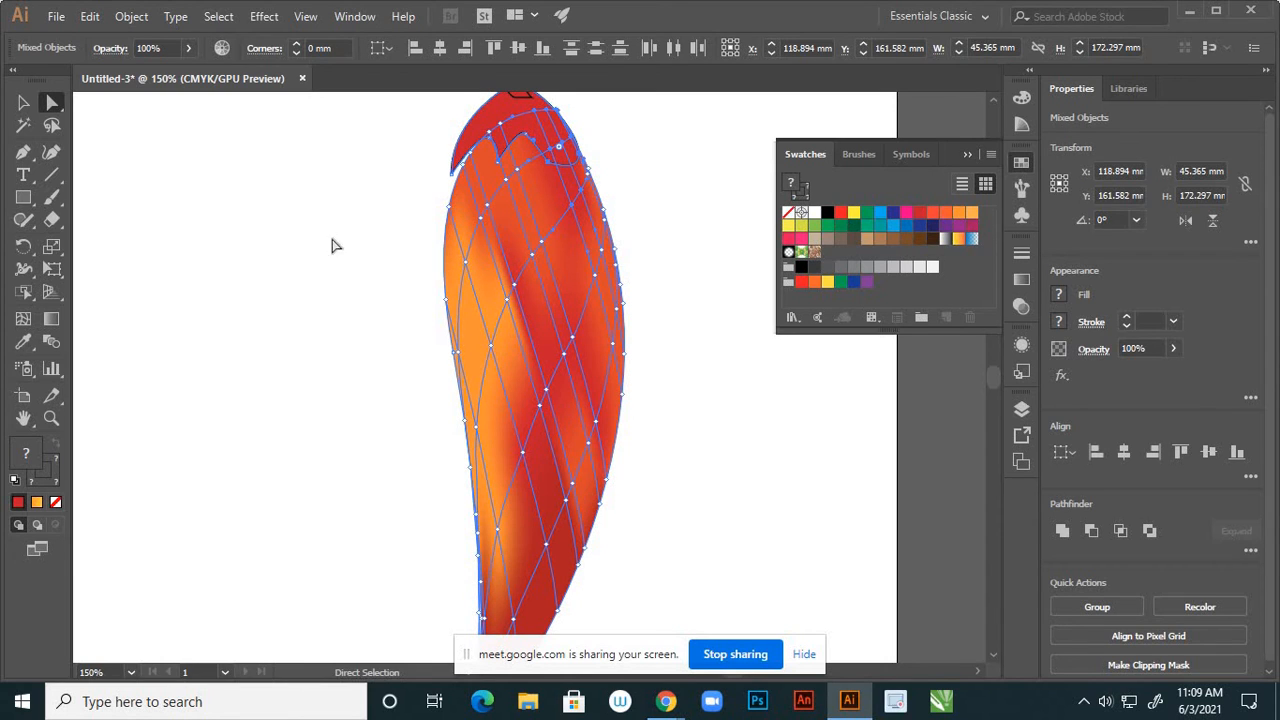
{"action": "left_click", "coordinate": [240, 410]}
{"action": "scroll", "coordinate": [581, 389], "scroll_direction": "down", "scroll_amount": 3}
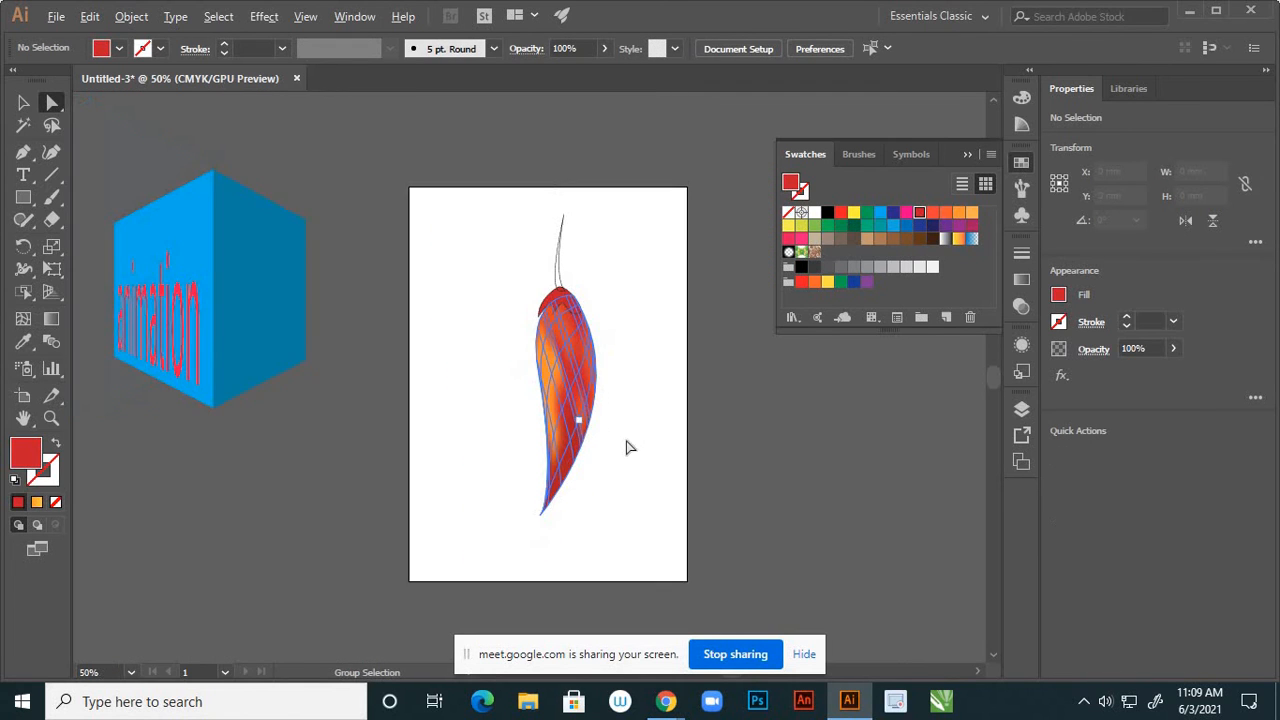
{"action": "scroll", "coordinate": [595, 390], "scroll_direction": "up", "scroll_amount": 2}
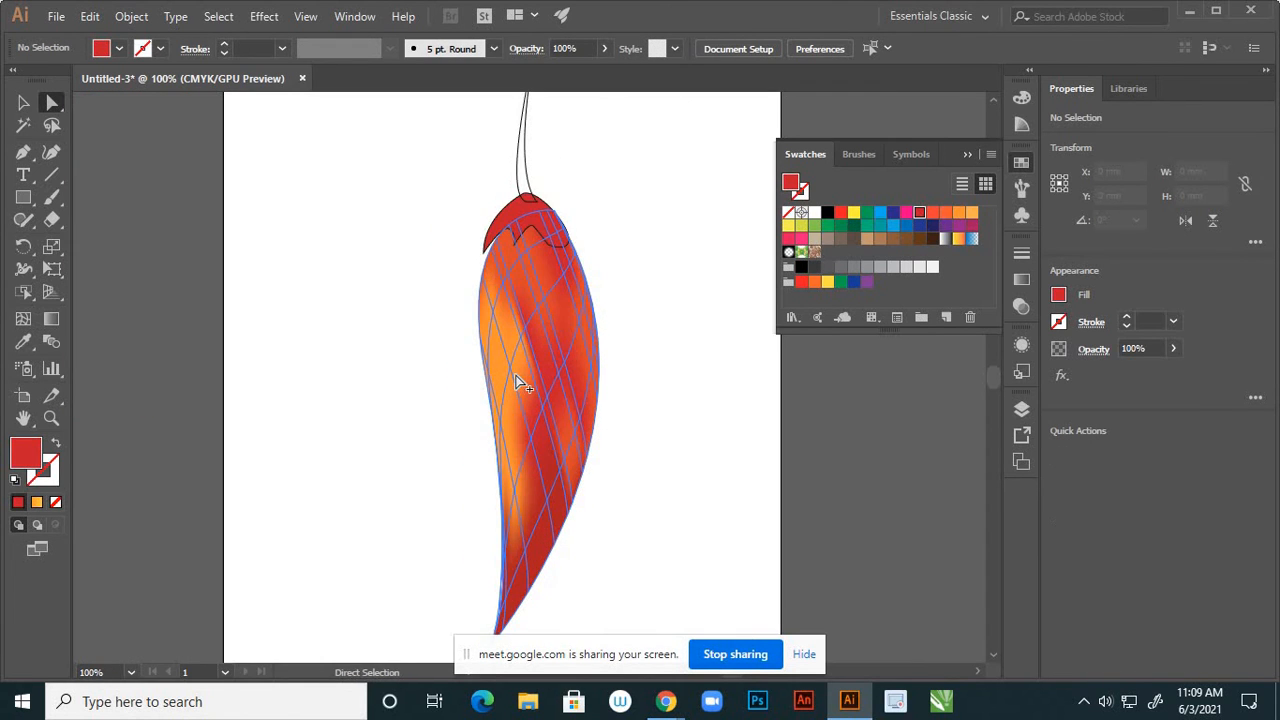
{"action": "scroll", "coordinate": [517, 377], "scroll_direction": "up", "scroll_amount": 2}
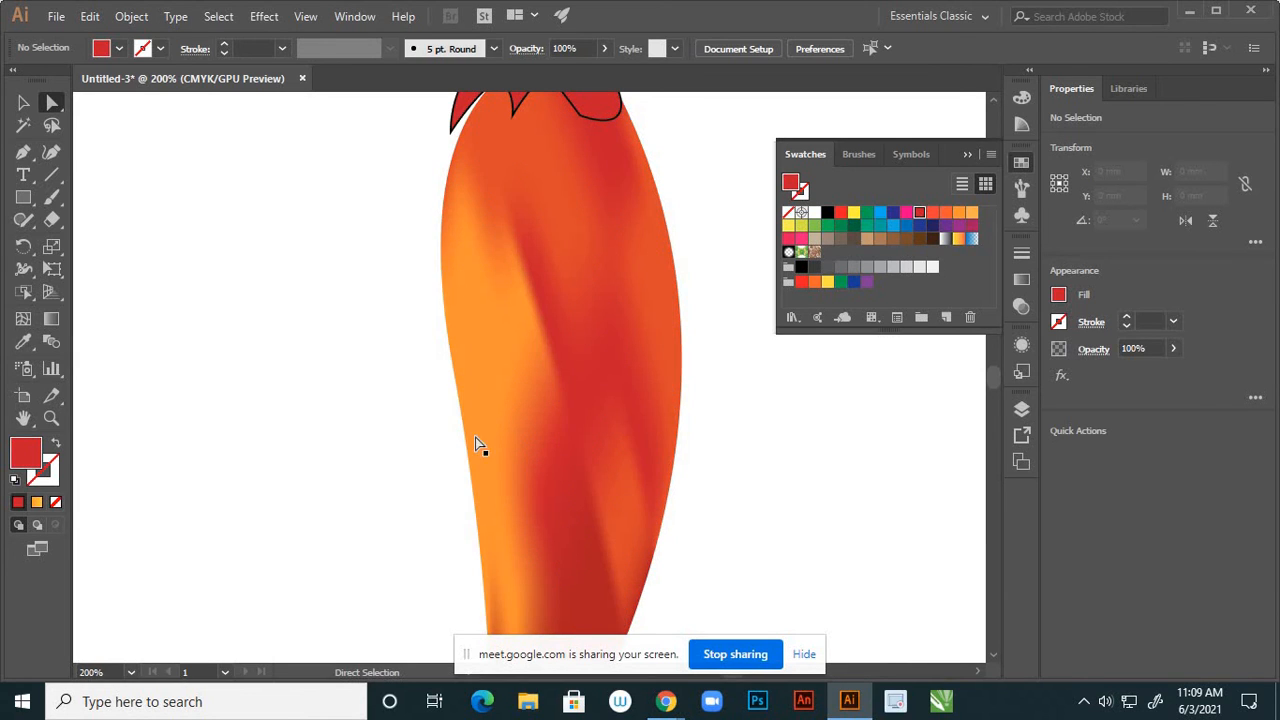
{"action": "scroll", "coordinate": [586, 429], "scroll_direction": "down", "scroll_amount": 3}
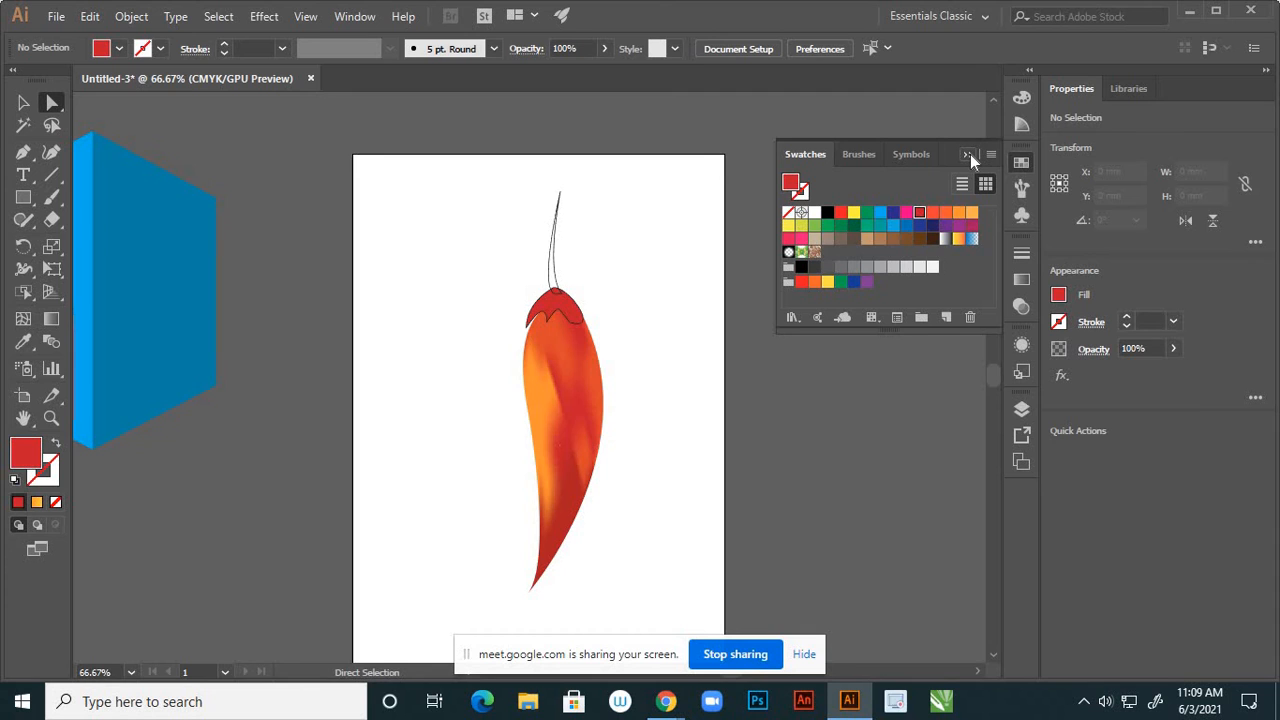
{"action": "left_click", "coordinate": [970, 154]}
Fill the pepper's scalloped cap with dark brown 541B12 and deselect it
{"action": "scroll", "coordinate": [556, 322], "scroll_direction": "up", "scroll_amount": 3}
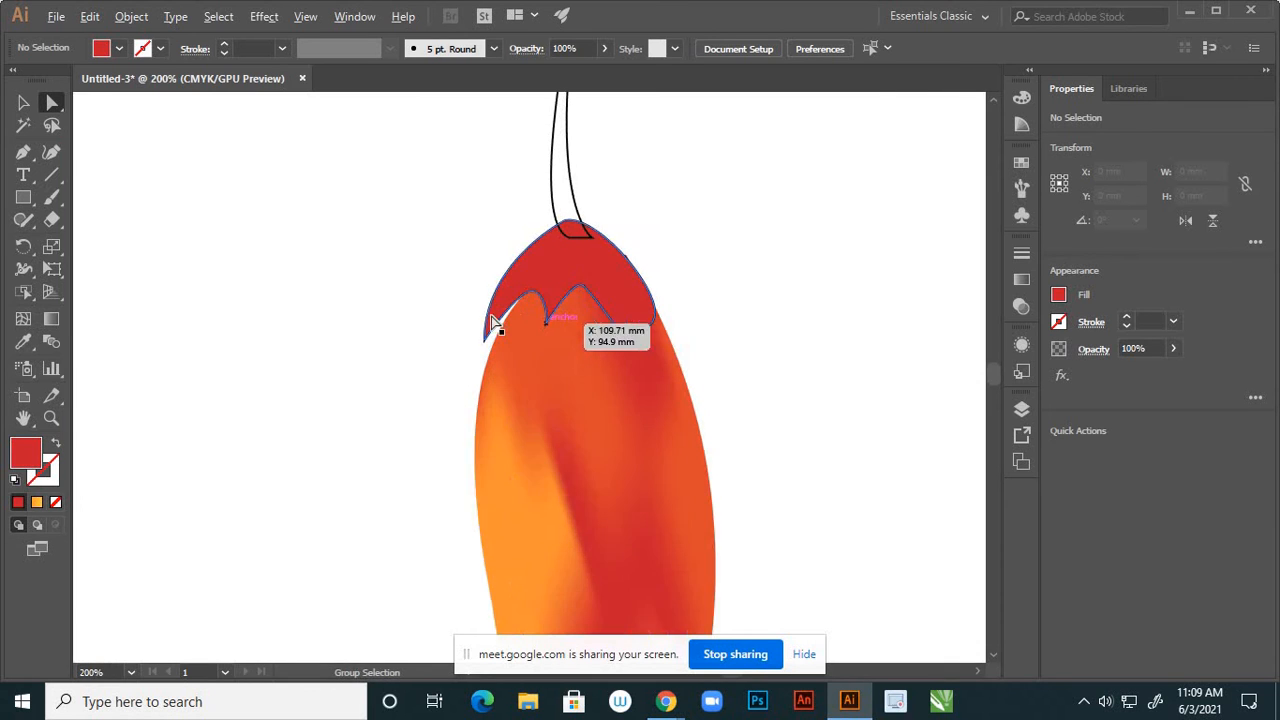
{"action": "left_click", "coordinate": [23, 102]}
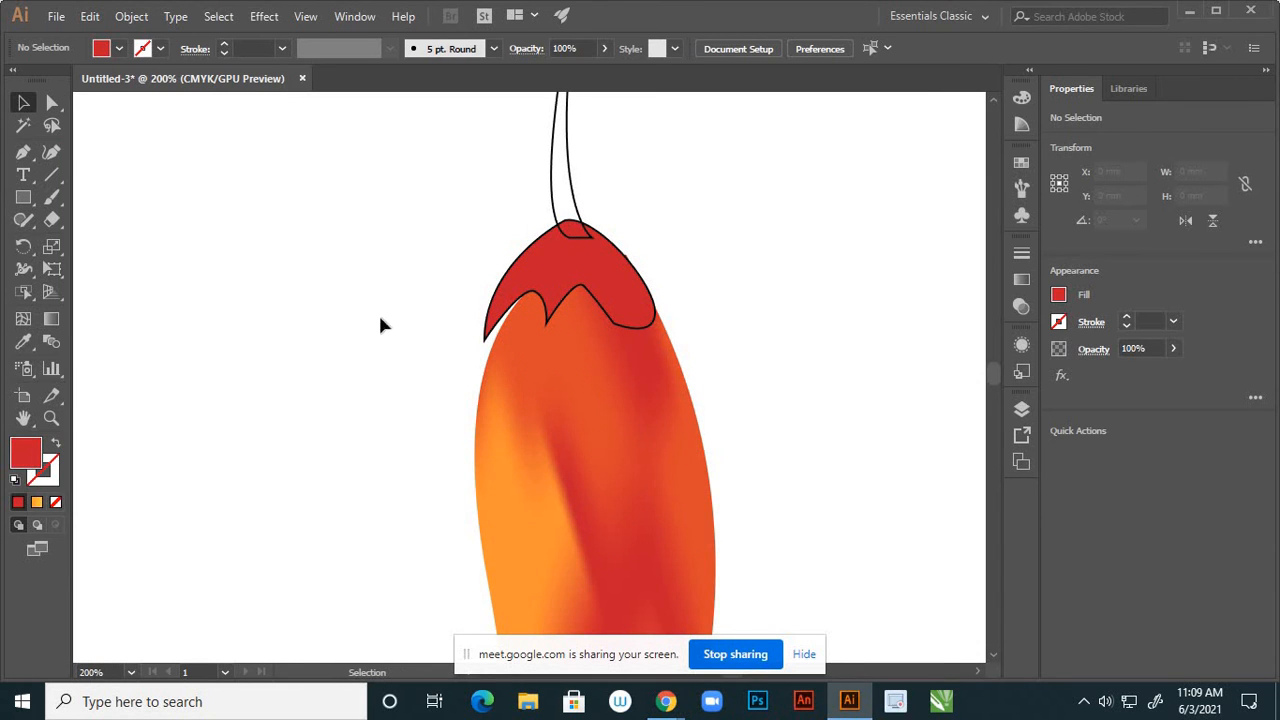
{"action": "left_click", "coordinate": [485, 343]}
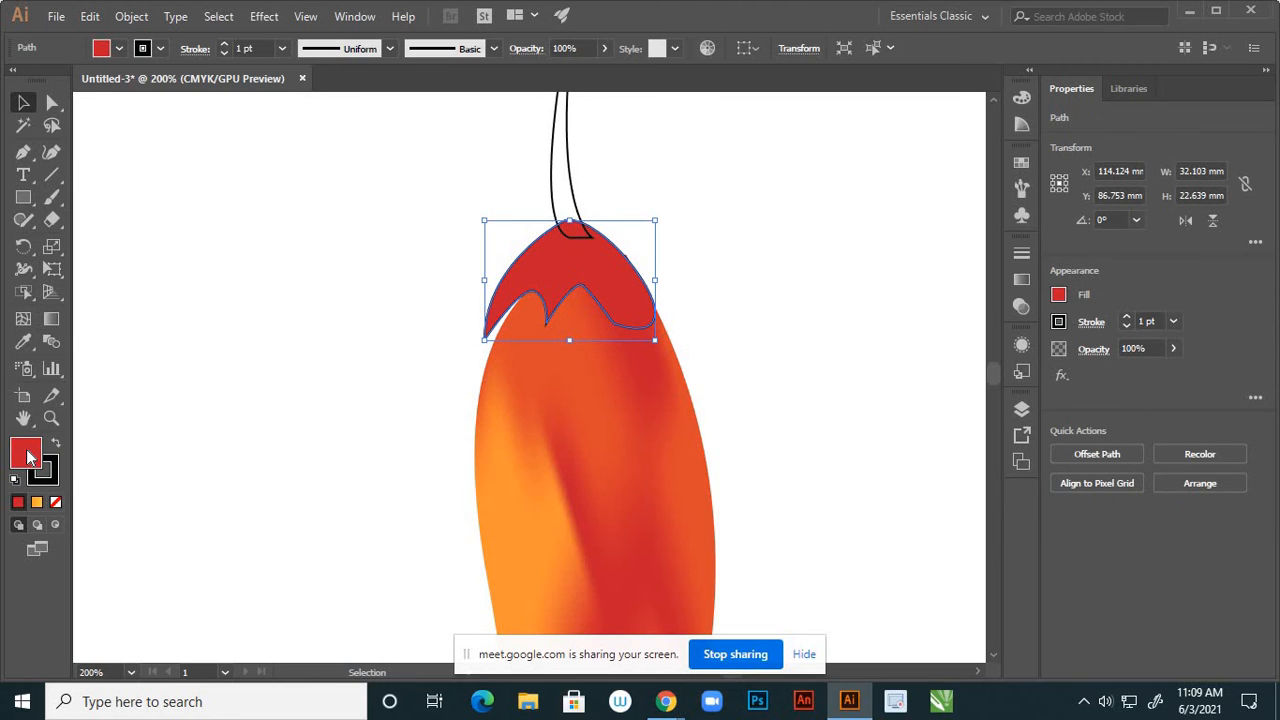
{"action": "double_click", "coordinate": [27, 457]}
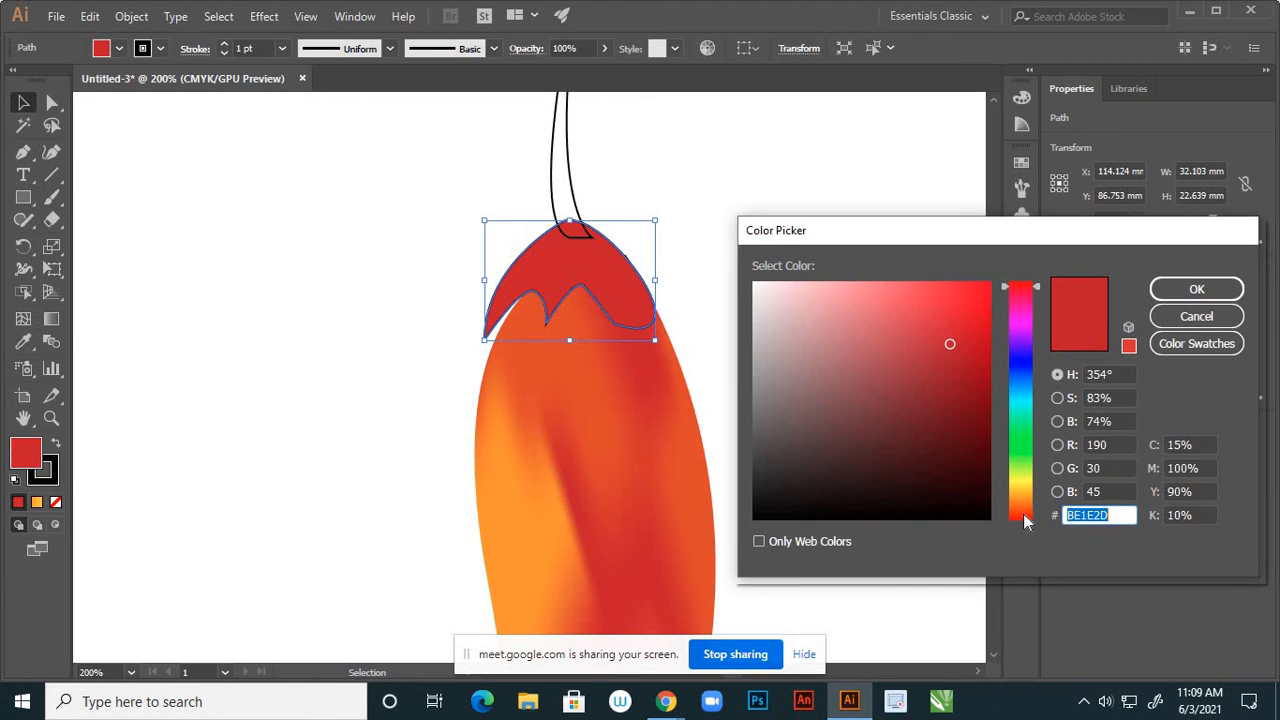
{"action": "left_click", "coordinate": [1023, 514]}
{"action": "left_click_drag", "start_coordinate": [943, 467], "coordinate": [941, 440]}
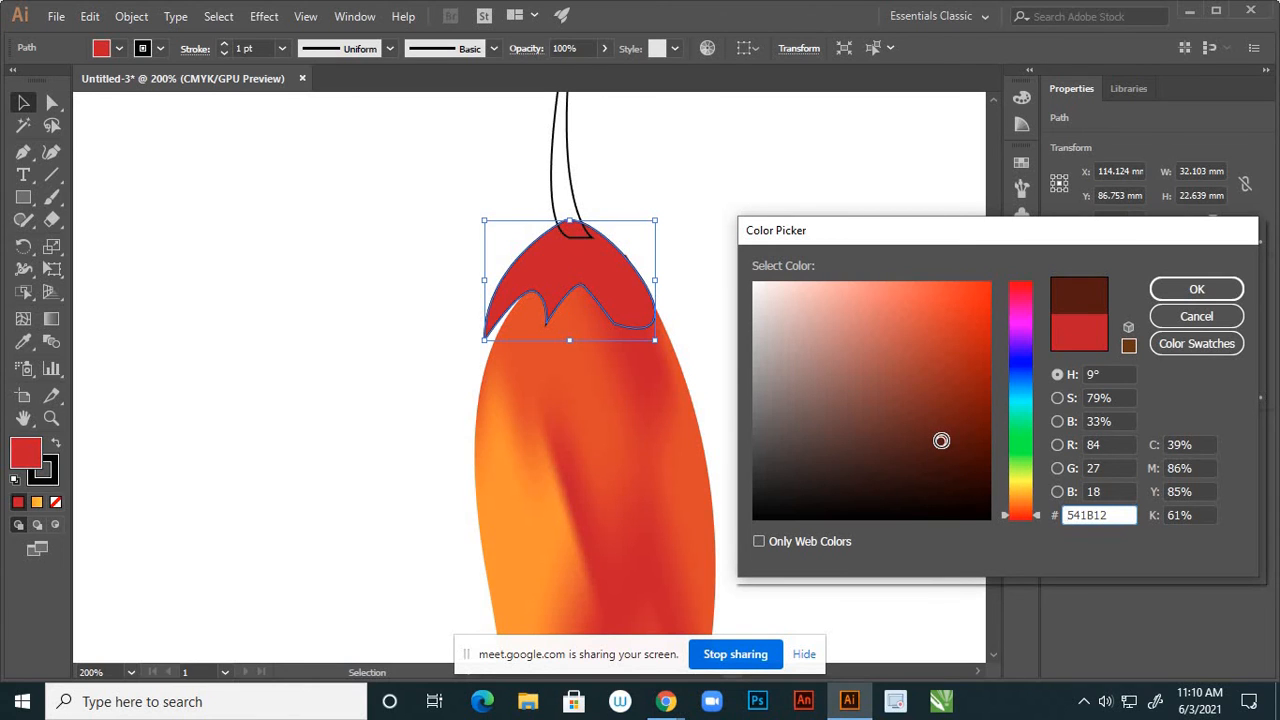
{"action": "left_click", "coordinate": [1185, 297]}
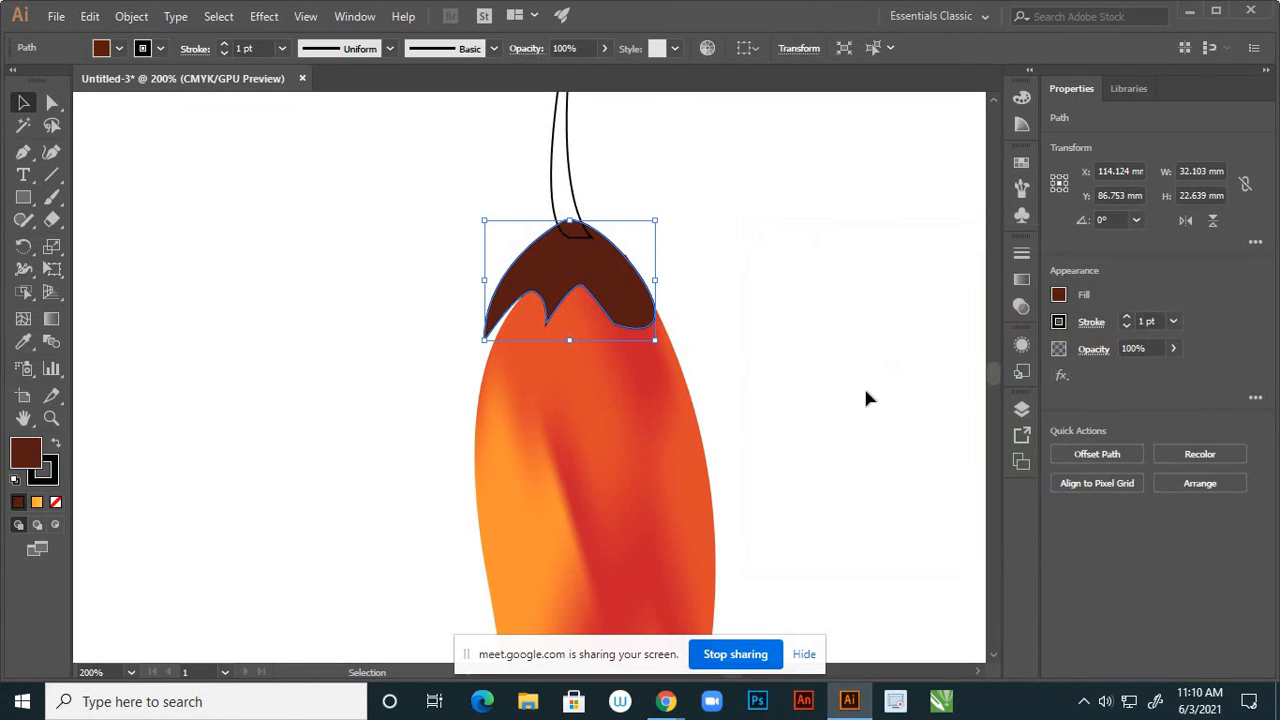
{"action": "left_click", "coordinate": [863, 385]}
Give the pepper's stem a solid fill in very dark brown 3A0F0A and deselect it
{"action": "left_click", "coordinate": [575, 200]}
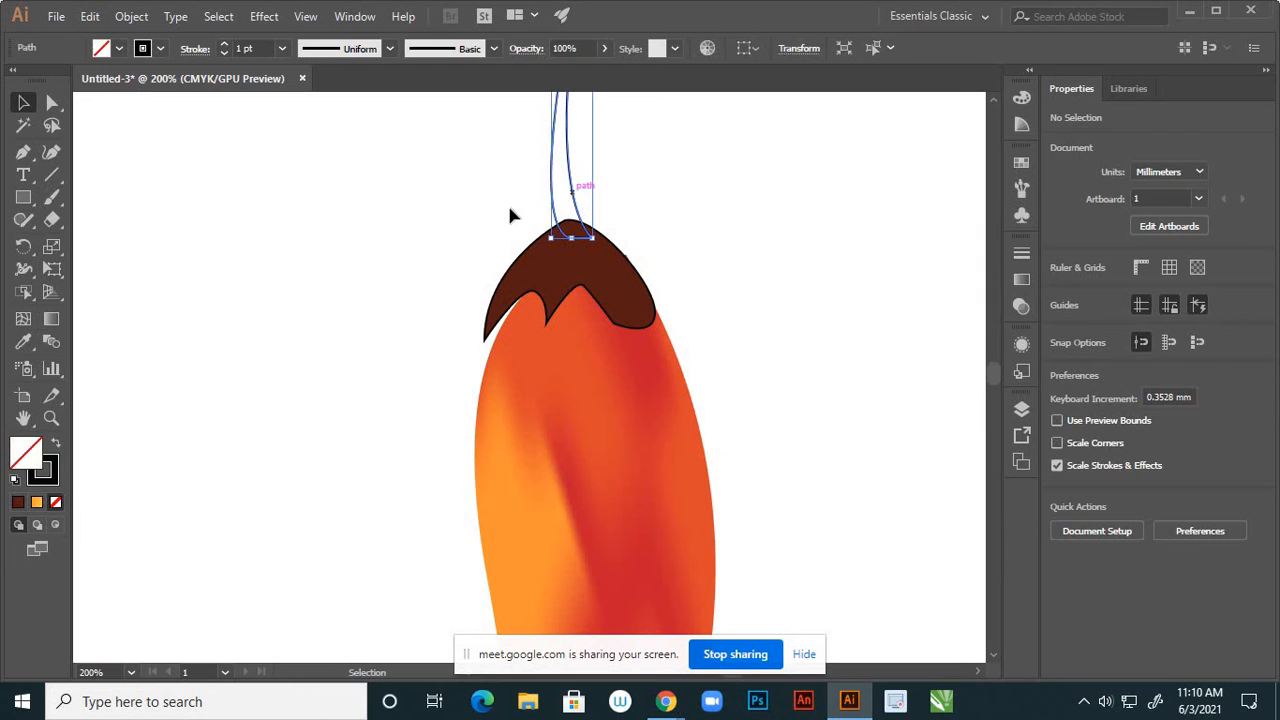
{"action": "left_click", "coordinate": [18, 502]}
{"action": "double_click", "coordinate": [38, 458]}
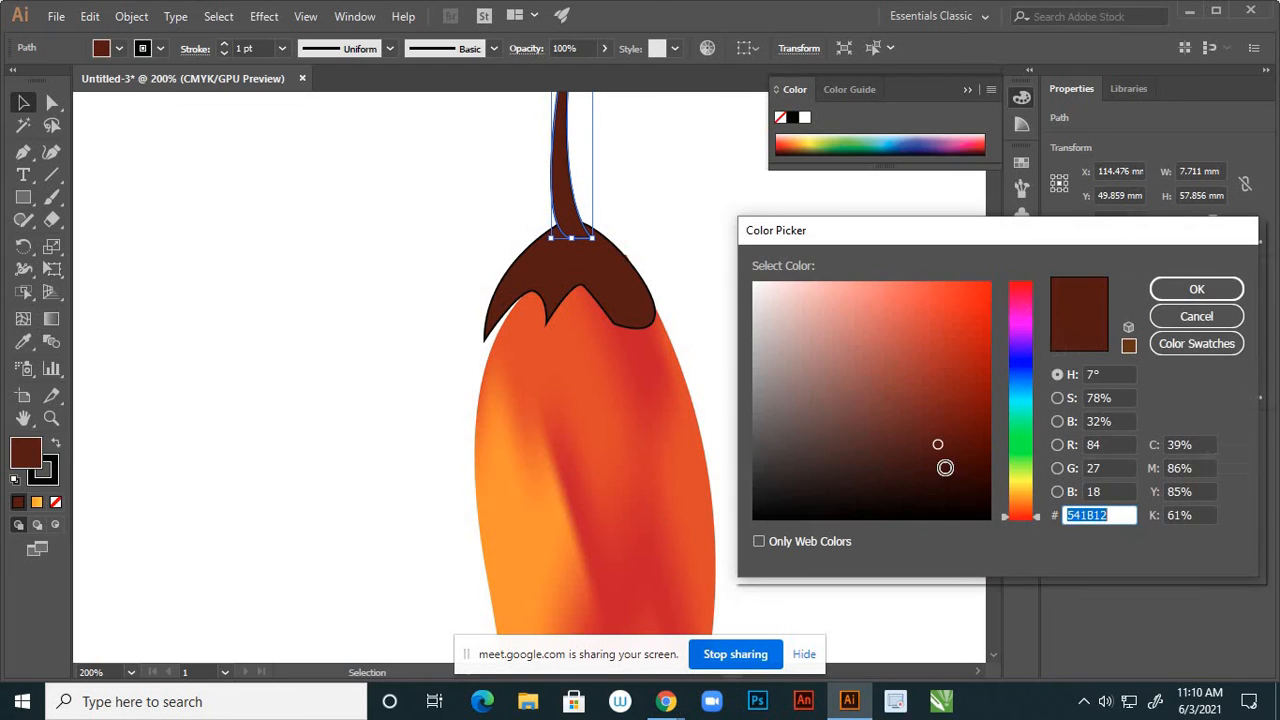
{"action": "left_click", "coordinate": [948, 466]}
{"action": "left_click", "coordinate": [1197, 289]}
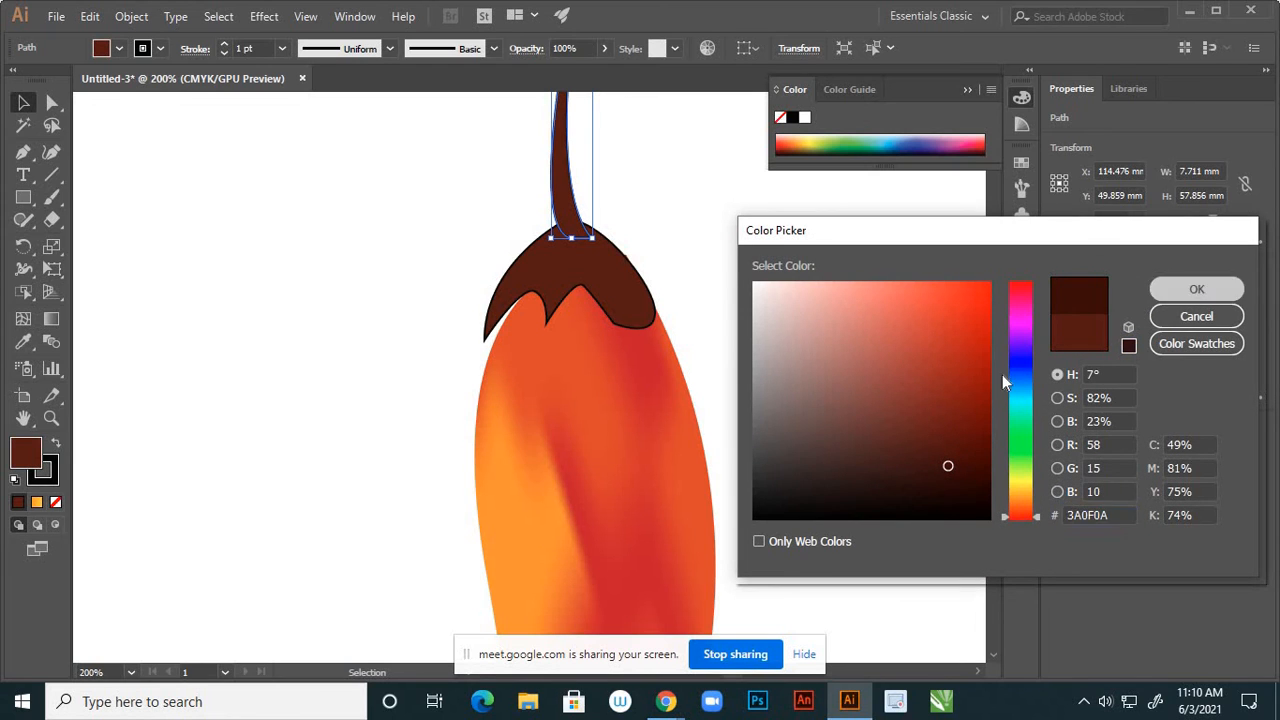
{"action": "left_click", "coordinate": [873, 448]}
Select only the stem and remove its black stroke
{"action": "scroll", "coordinate": [674, 484], "scroll_direction": "down", "scroll_amount": 2}
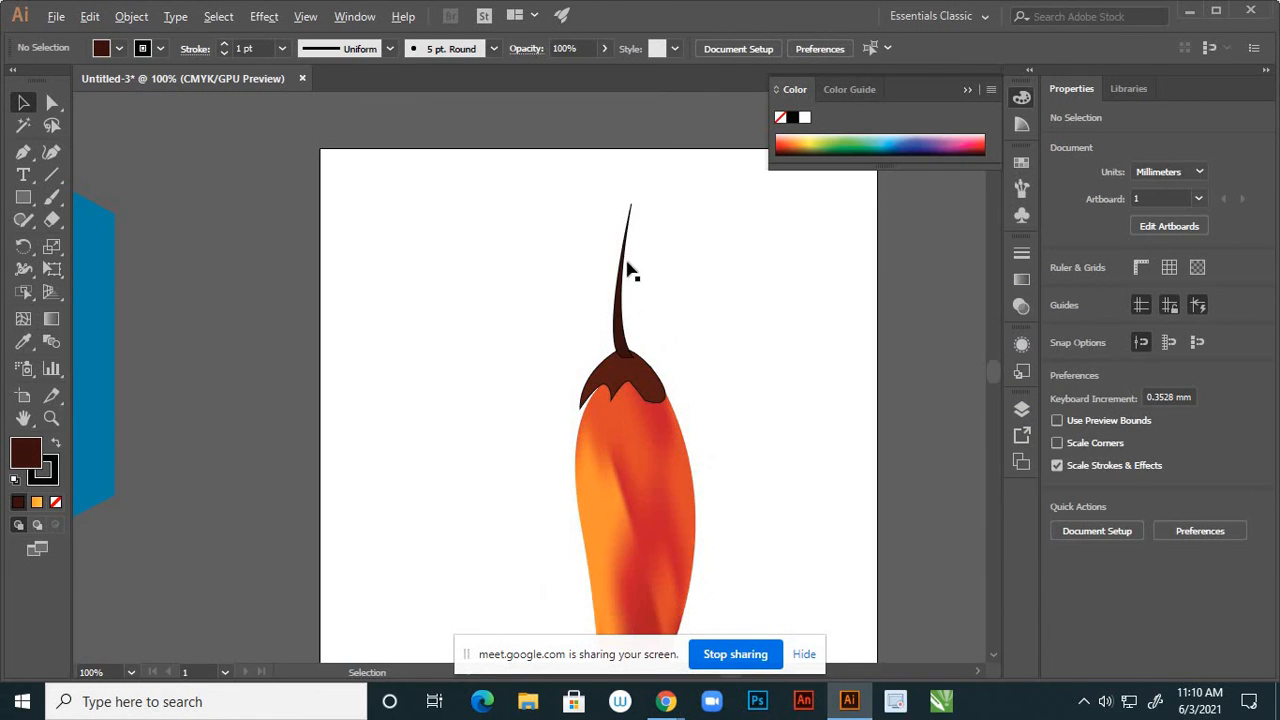
{"action": "scroll", "coordinate": [624, 268], "scroll_direction": "down", "scroll_amount": 1}
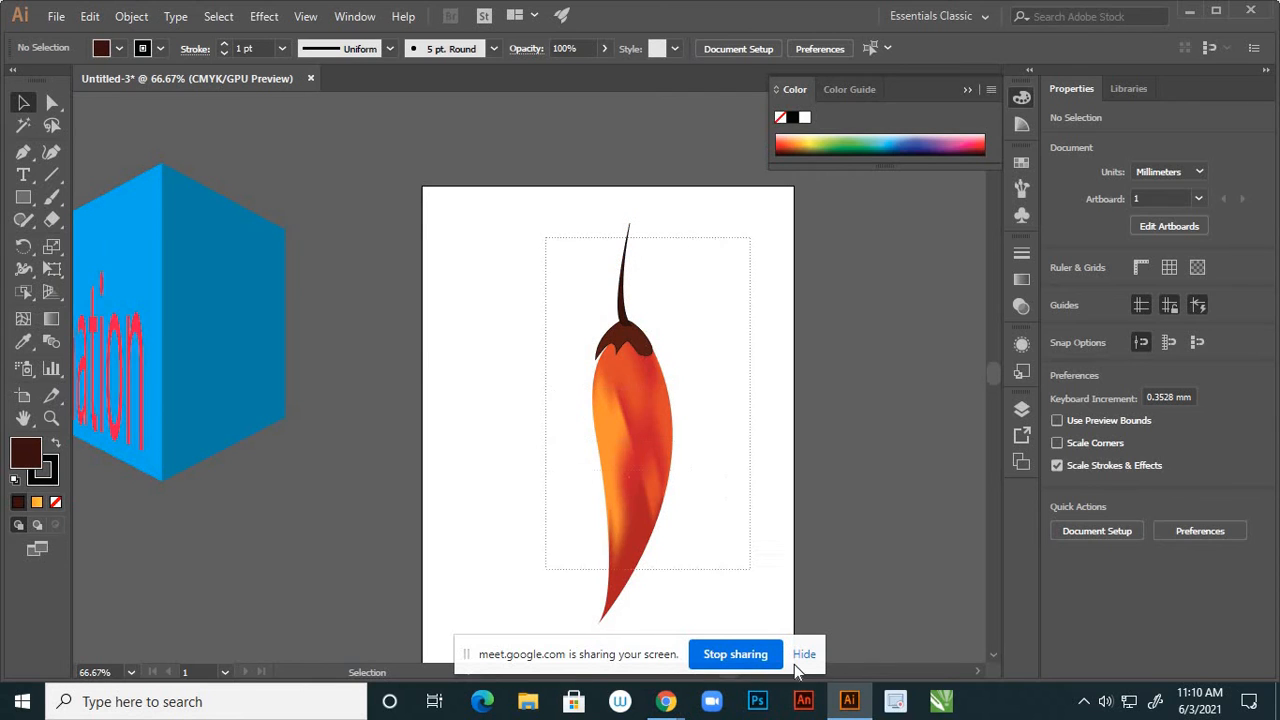
{"action": "left_click_drag", "start_coordinate": [686, 477], "coordinate": [546, 240]}
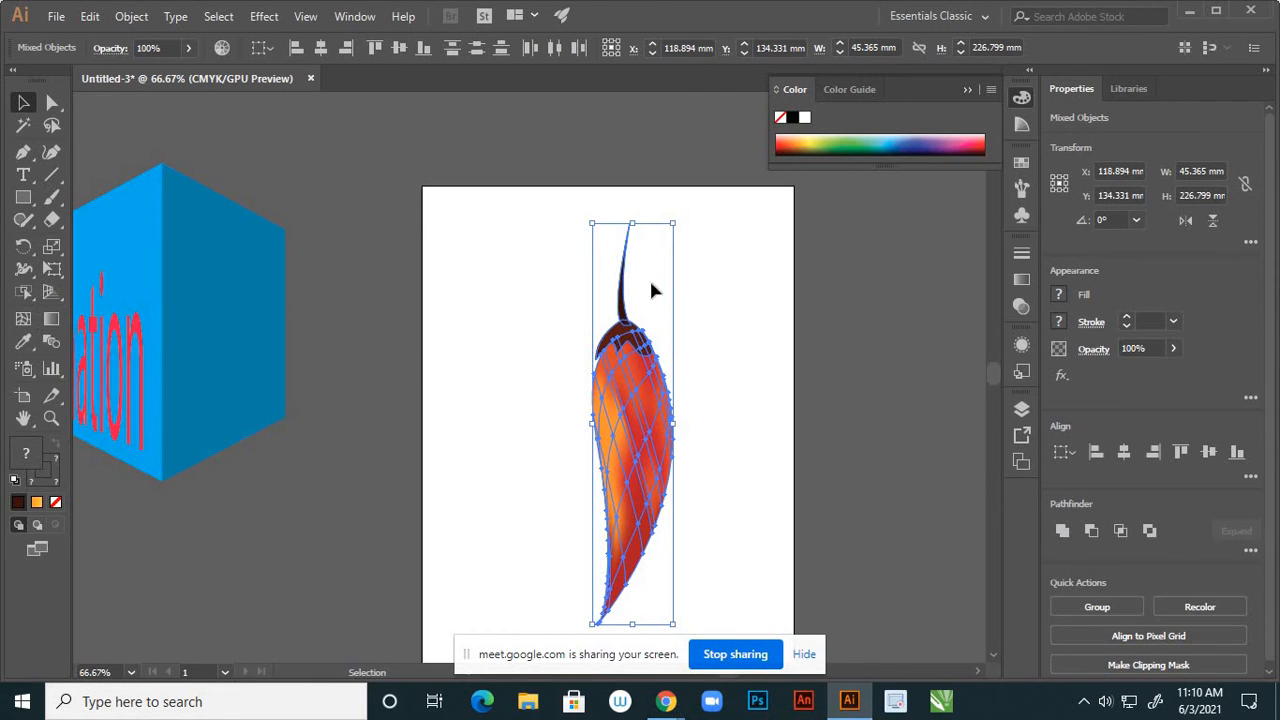
{"action": "left_click", "coordinate": [685, 325]}
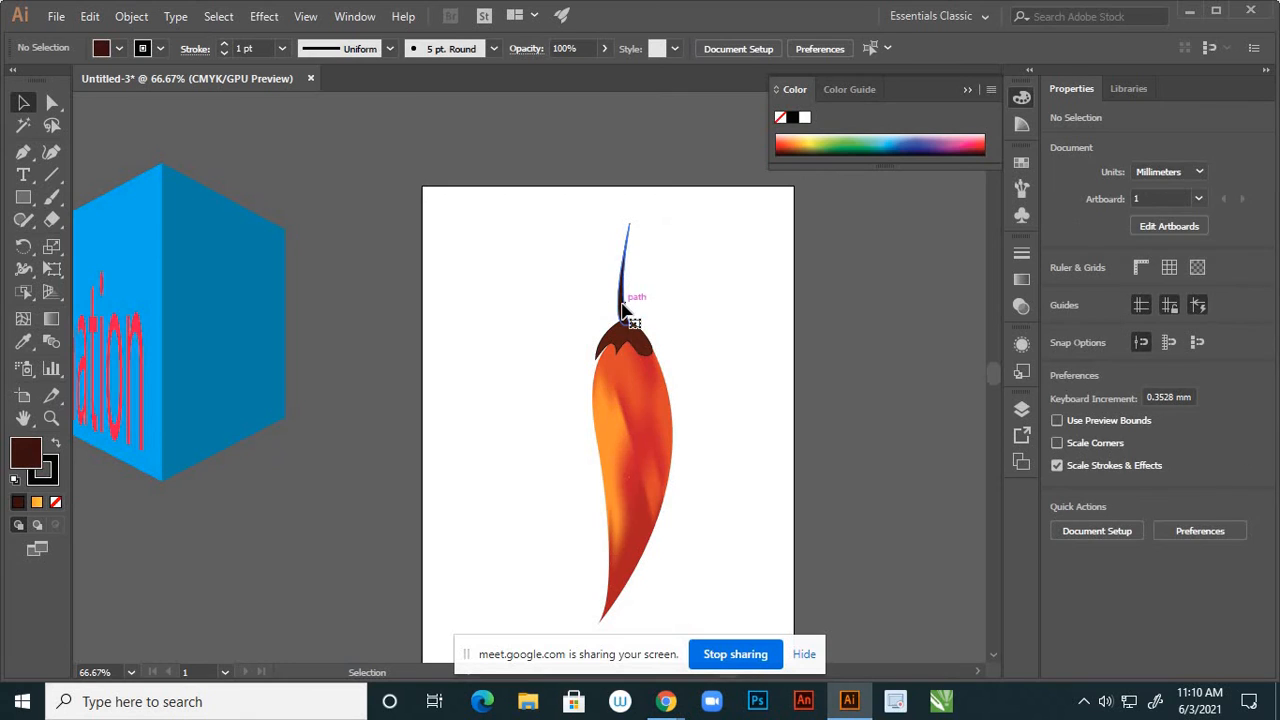
{"action": "left_click", "coordinate": [624, 286]}
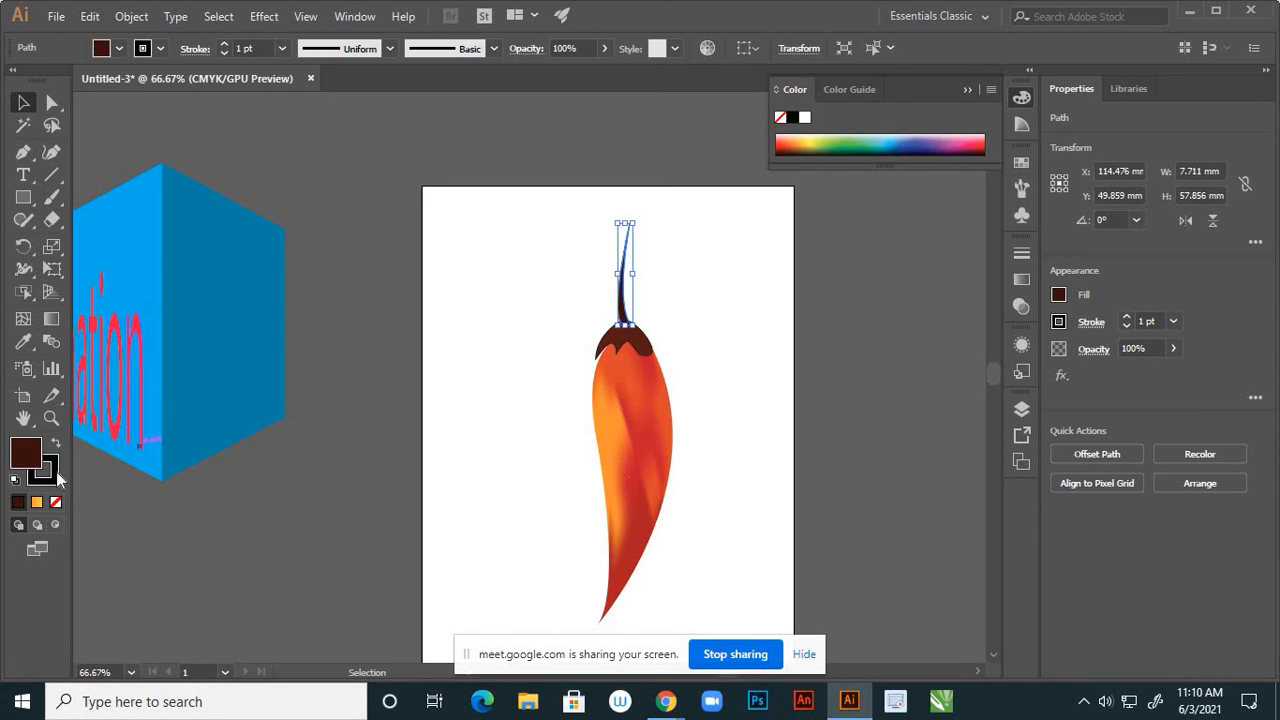
{"action": "left_click", "coordinate": [55, 502]}
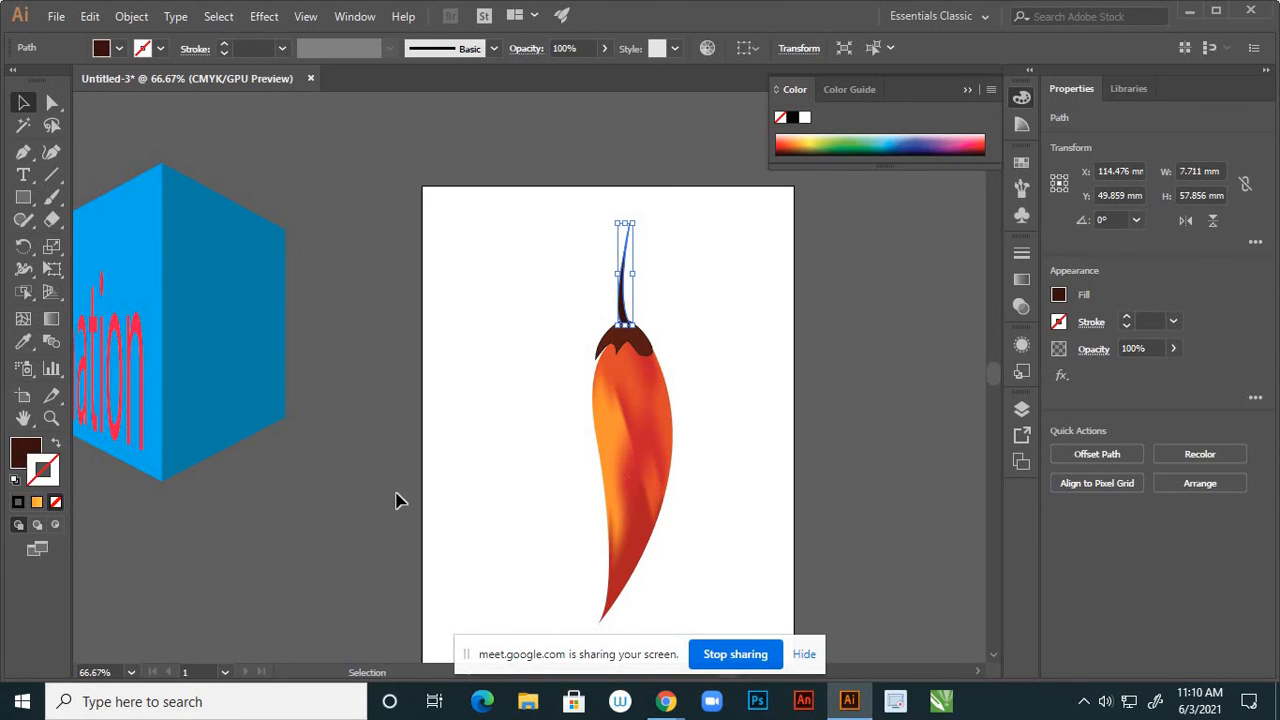
Remove the black stroke from the pepper's dark brown cap and deselect it
{"action": "left_click", "coordinate": [395, 500]}
{"action": "left_click", "coordinate": [625, 342]}
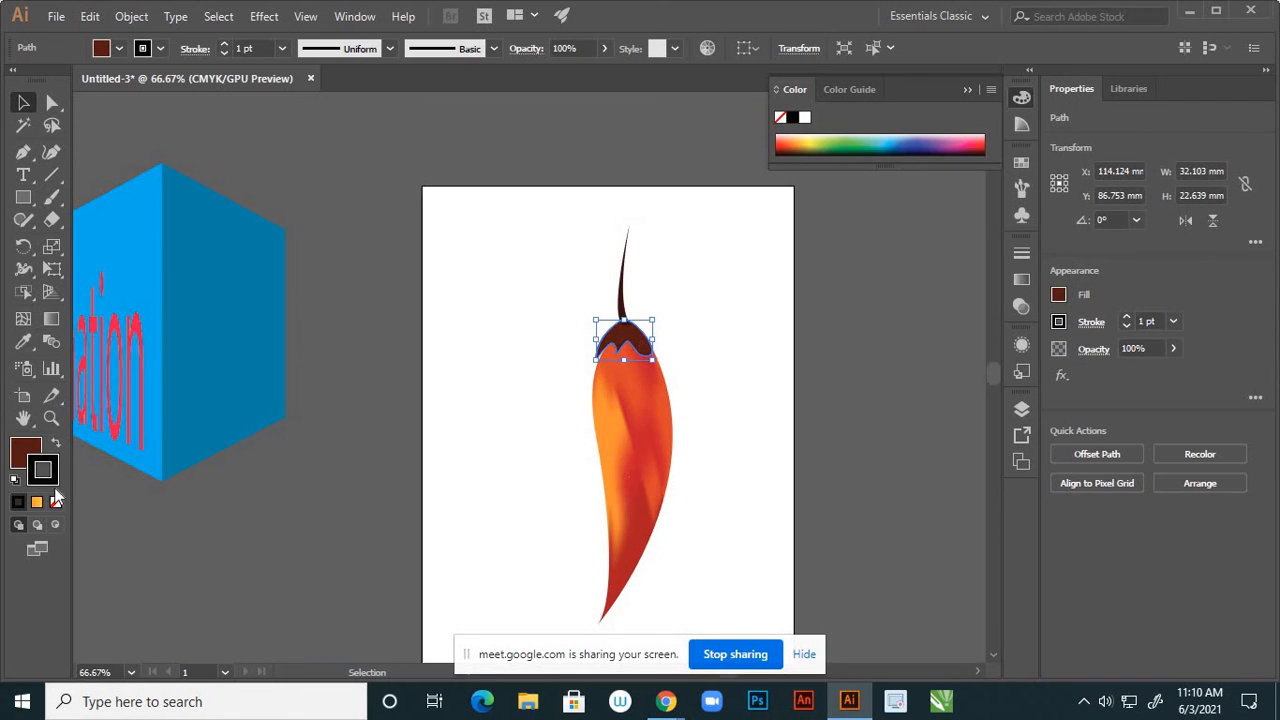
{"action": "left_click", "coordinate": [55, 502]}
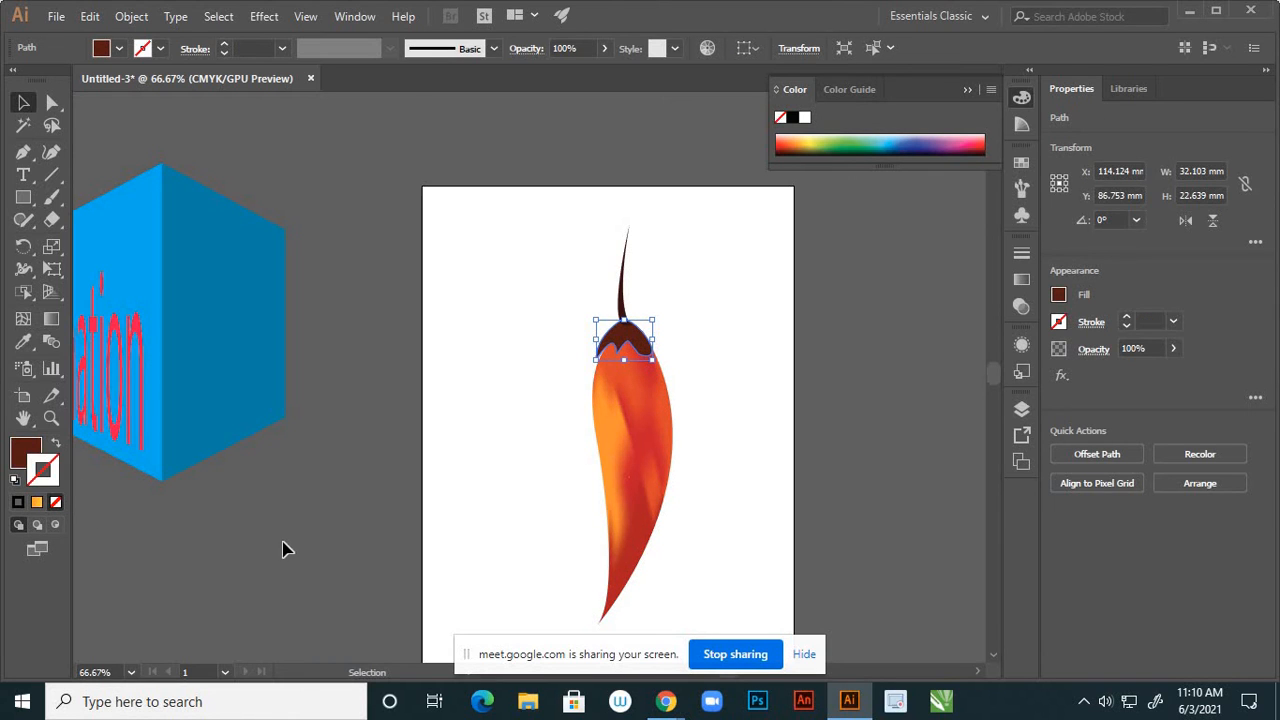
{"action": "left_click", "coordinate": [451, 495]}
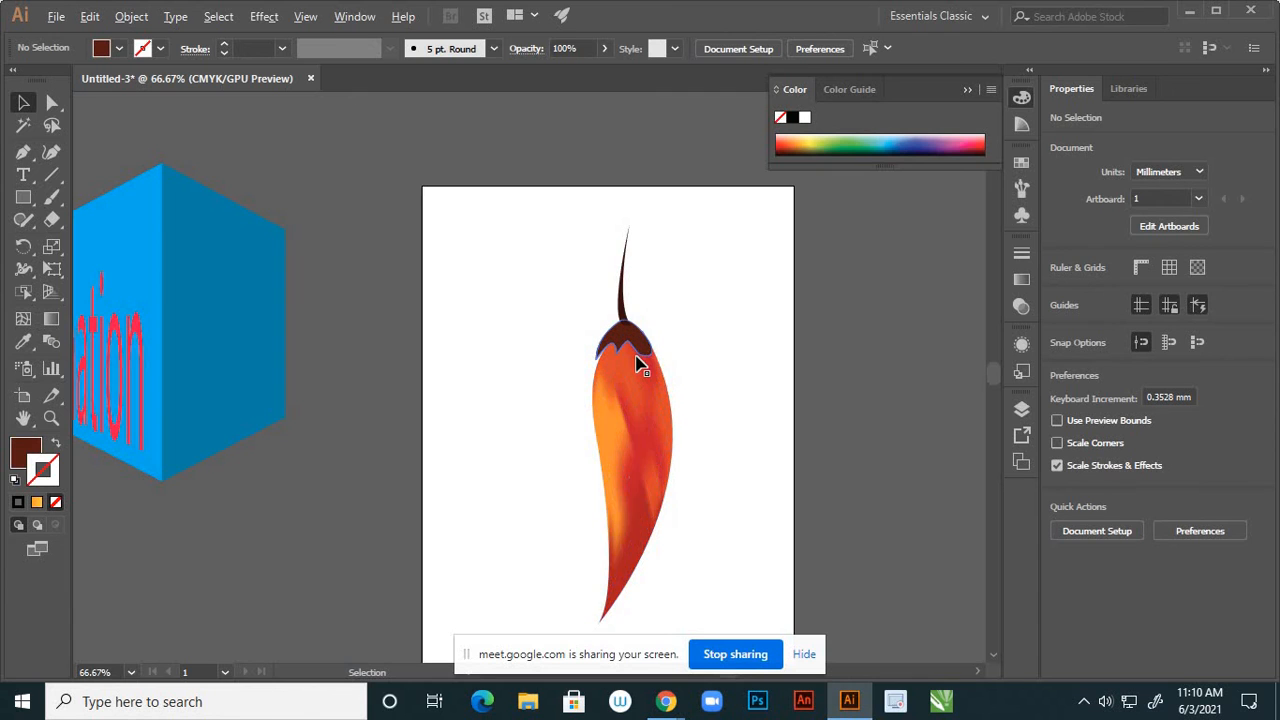
Shift the cap's left tip slightly inward onto the pepper body's edge and deselect the cap
{"action": "scroll", "coordinate": [643, 363], "scroll_direction": "up", "scroll_amount": 1}
{"action": "scroll", "coordinate": [635, 362], "scroll_direction": "up", "scroll_amount": 3}
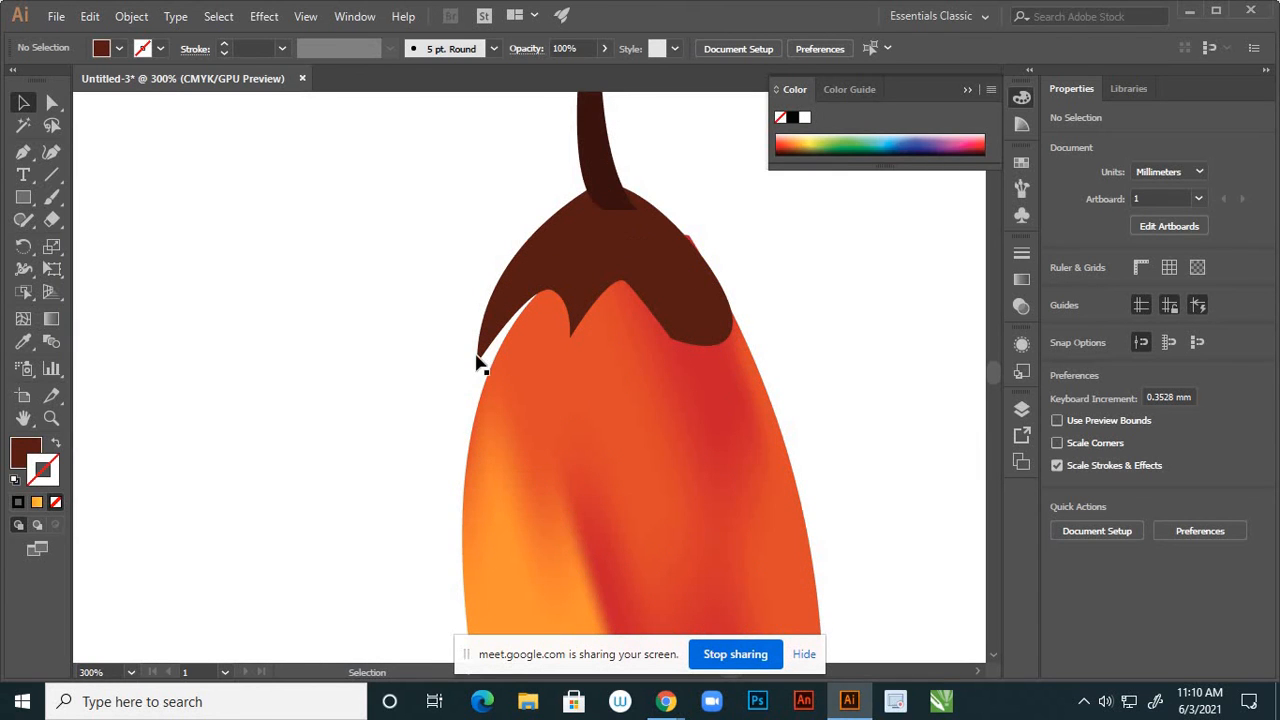
{"action": "key", "text": "a"}
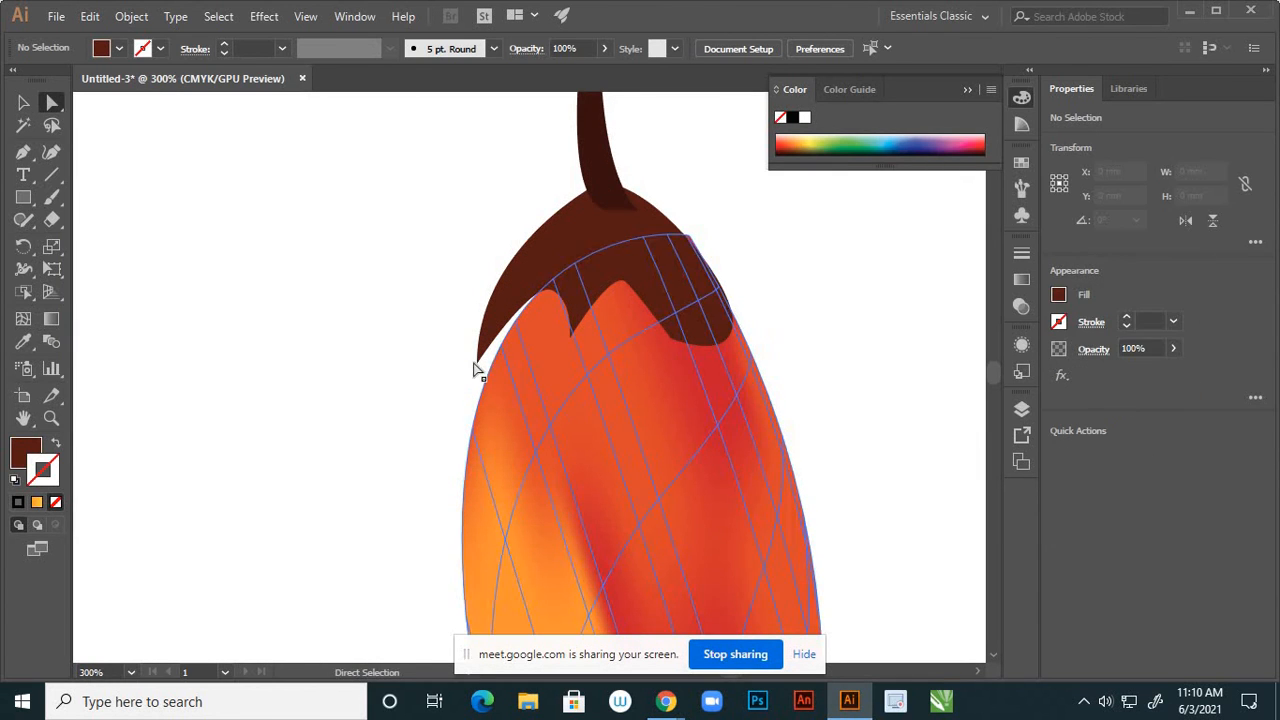
{"action": "mouse_move", "coordinate": [478, 361]}
{"action": "left_mouse_down"}
{"action": "mouse_move", "coordinate": [487, 385]}
{"action": "mouse_move", "coordinate": [491, 365]}
{"action": "left_mouse_up"}
{"action": "left_click", "coordinate": [397, 386]}
{"action": "scroll", "coordinate": [477, 297], "scroll_direction": "down", "scroll_amount": 3}
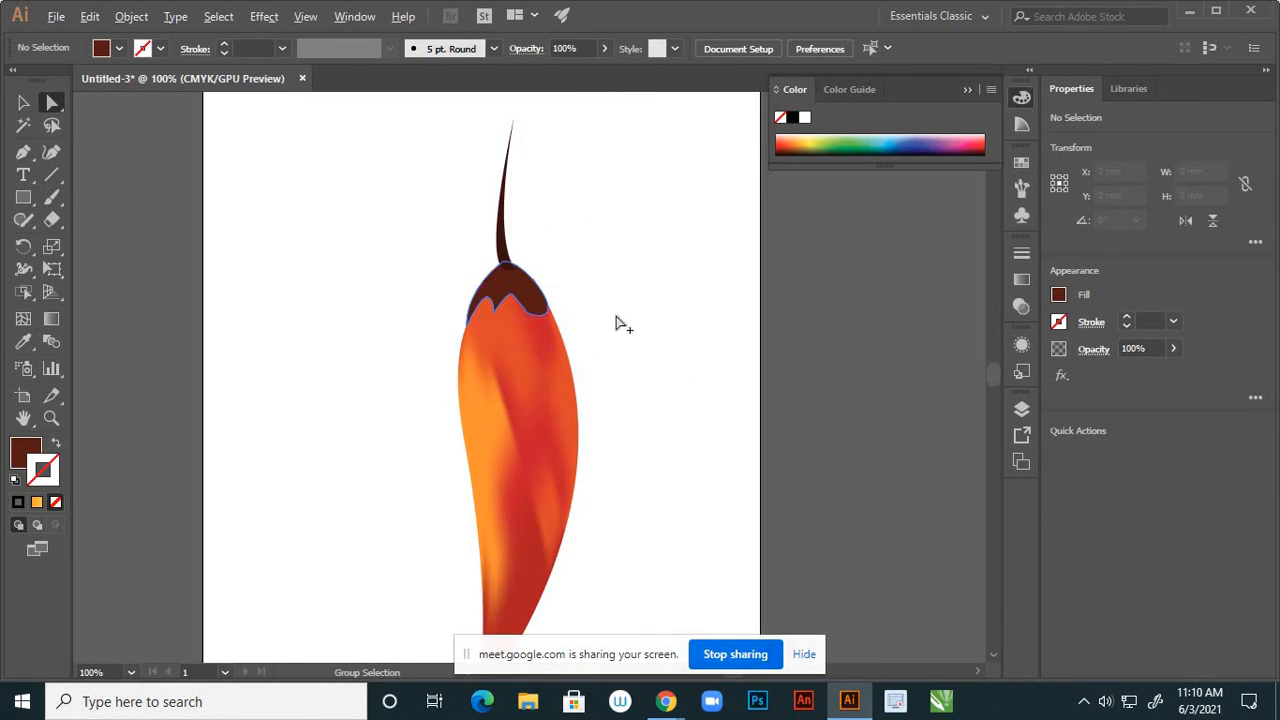
{"action": "scroll", "coordinate": [608, 345], "scroll_direction": "down", "scroll_amount": 4}
{"action": "scroll", "coordinate": [606, 349], "scroll_direction": "up", "scroll_amount": 1}
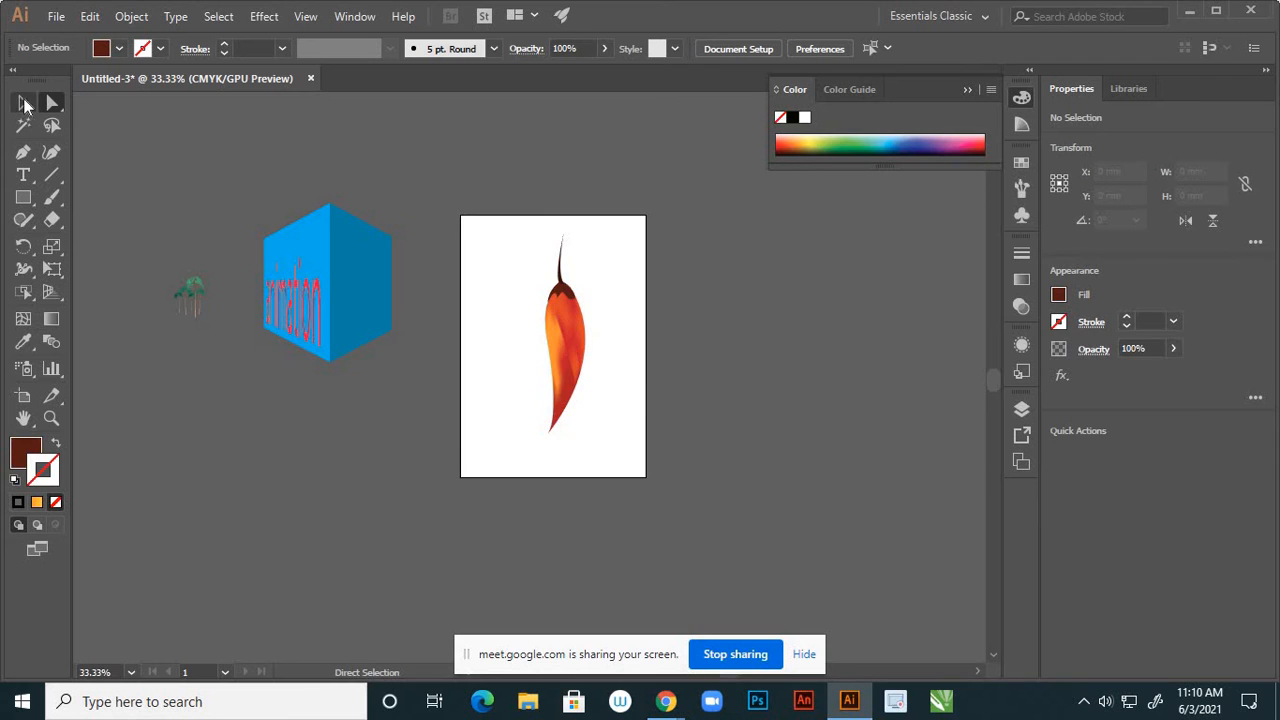
Move the whole chili pepper off the artboard to the empty area below the blue cube artwork and deselect it
{"action": "left_click", "coordinate": [25, 104]}
{"action": "scroll", "coordinate": [568, 400], "scroll_direction": "up", "scroll_amount": 1}
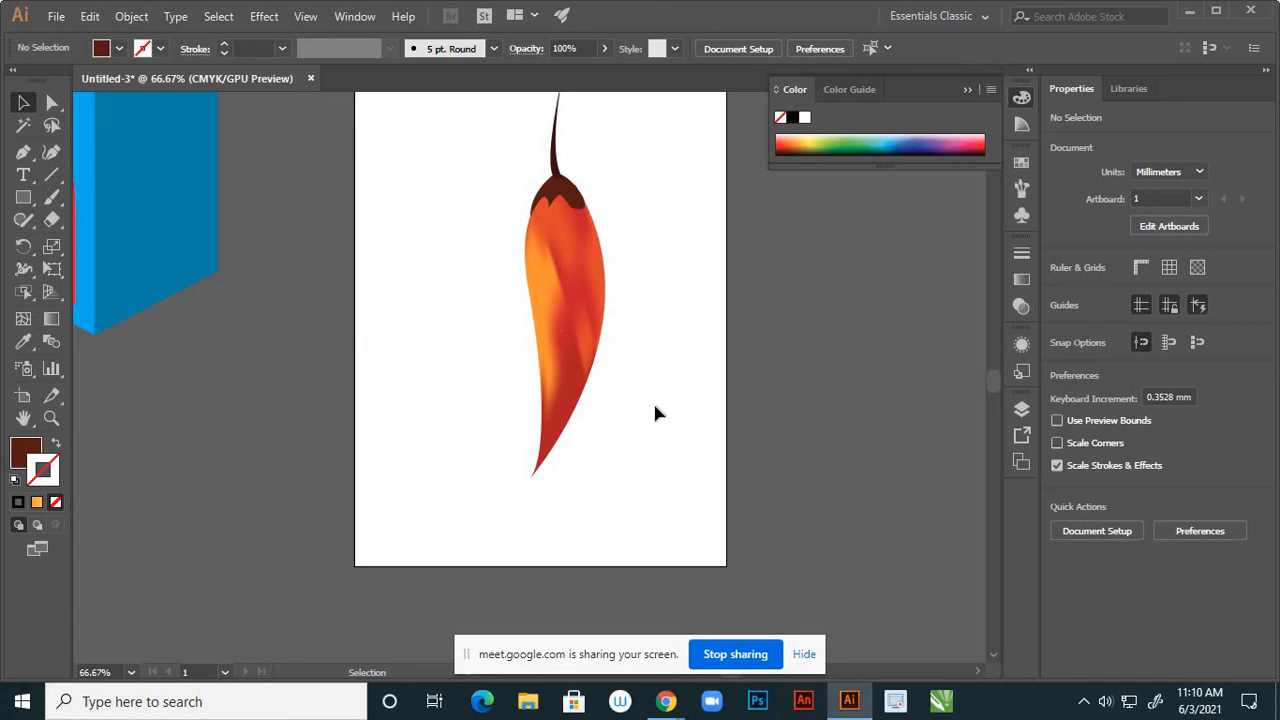
{"action": "scroll", "coordinate": [600, 375], "scroll_direction": "down", "scroll_amount": 3}
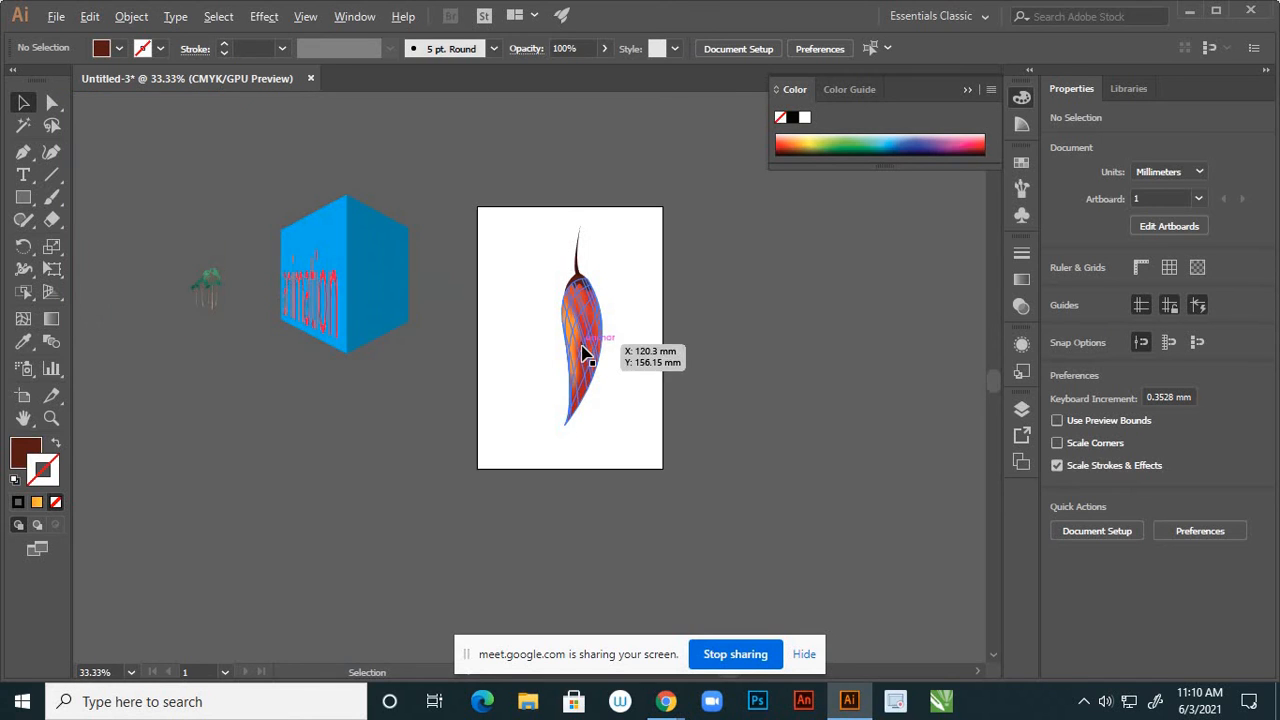
{"action": "scroll", "coordinate": [586, 351], "scroll_direction": "up", "scroll_amount": 2}
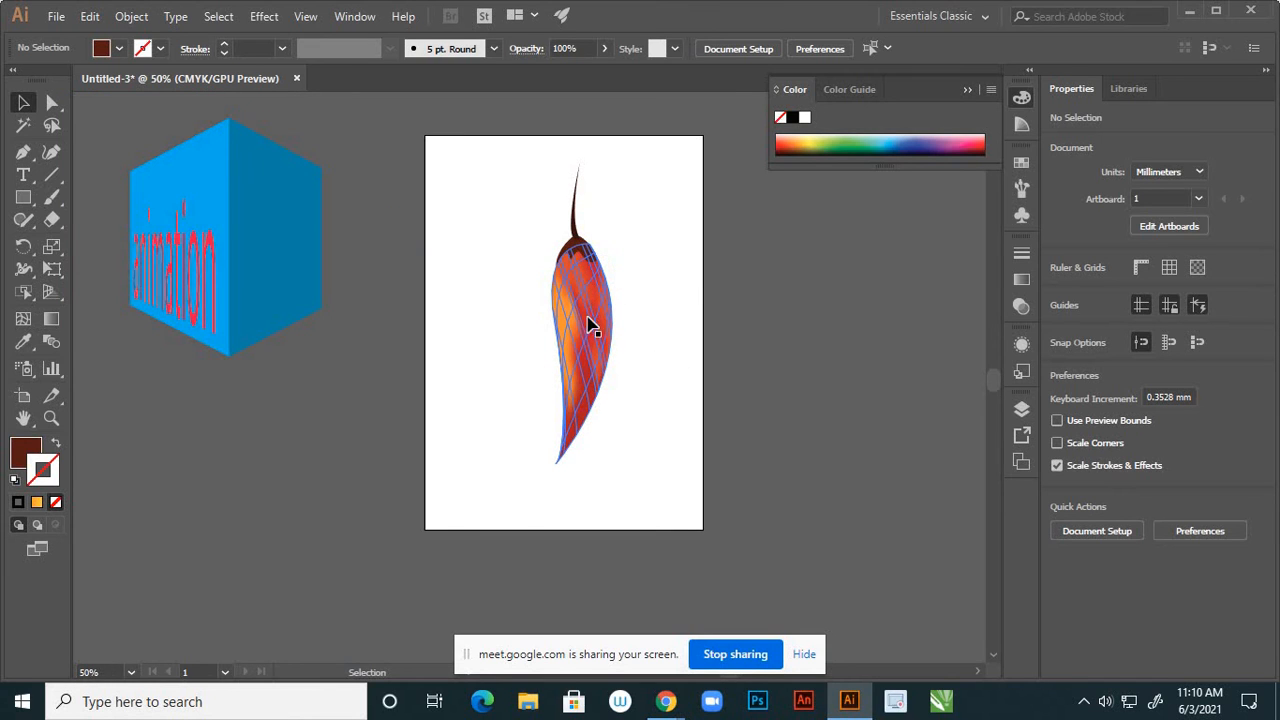
{"action": "scroll", "coordinate": [592, 320], "scroll_direction": "up", "scroll_amount": 2}
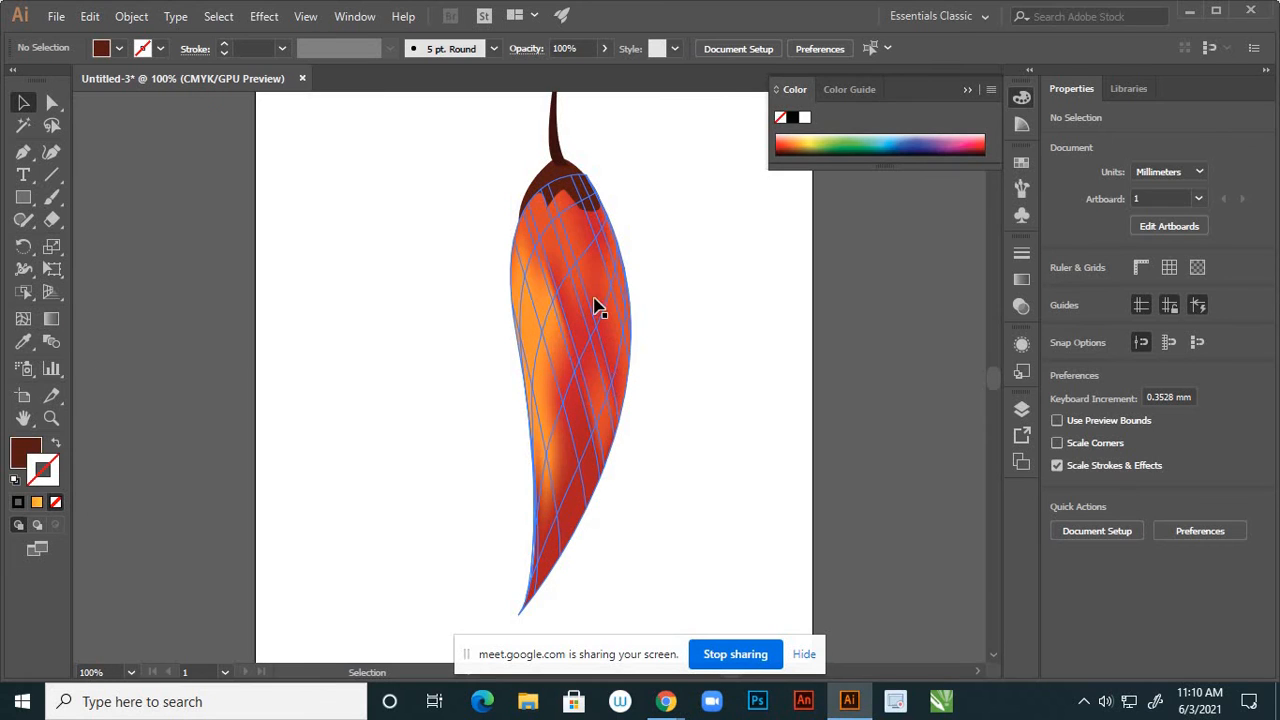
{"action": "scroll", "coordinate": [634, 323], "scroll_direction": "down", "scroll_amount": 1}
{"action": "scroll", "coordinate": [634, 323], "scroll_direction": "down", "scroll_amount": 2}
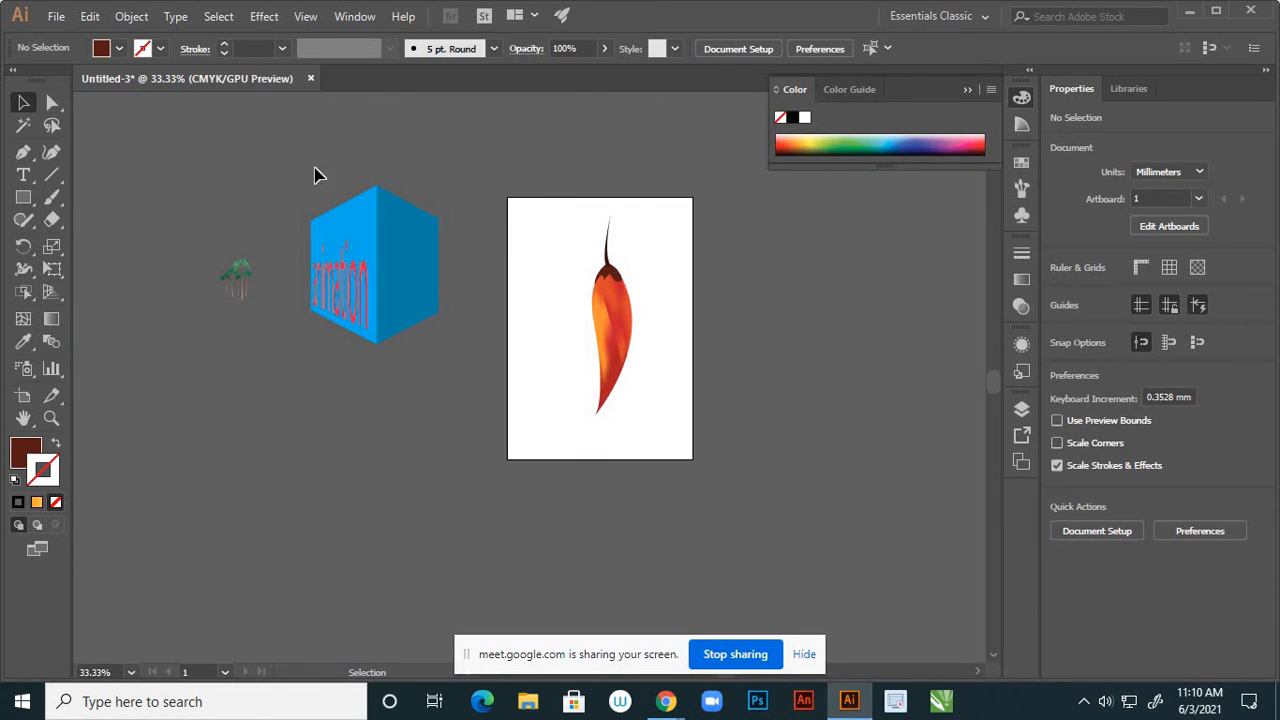
{"action": "left_click_drag", "start_coordinate": [656, 340], "coordinate": [252, 440]}
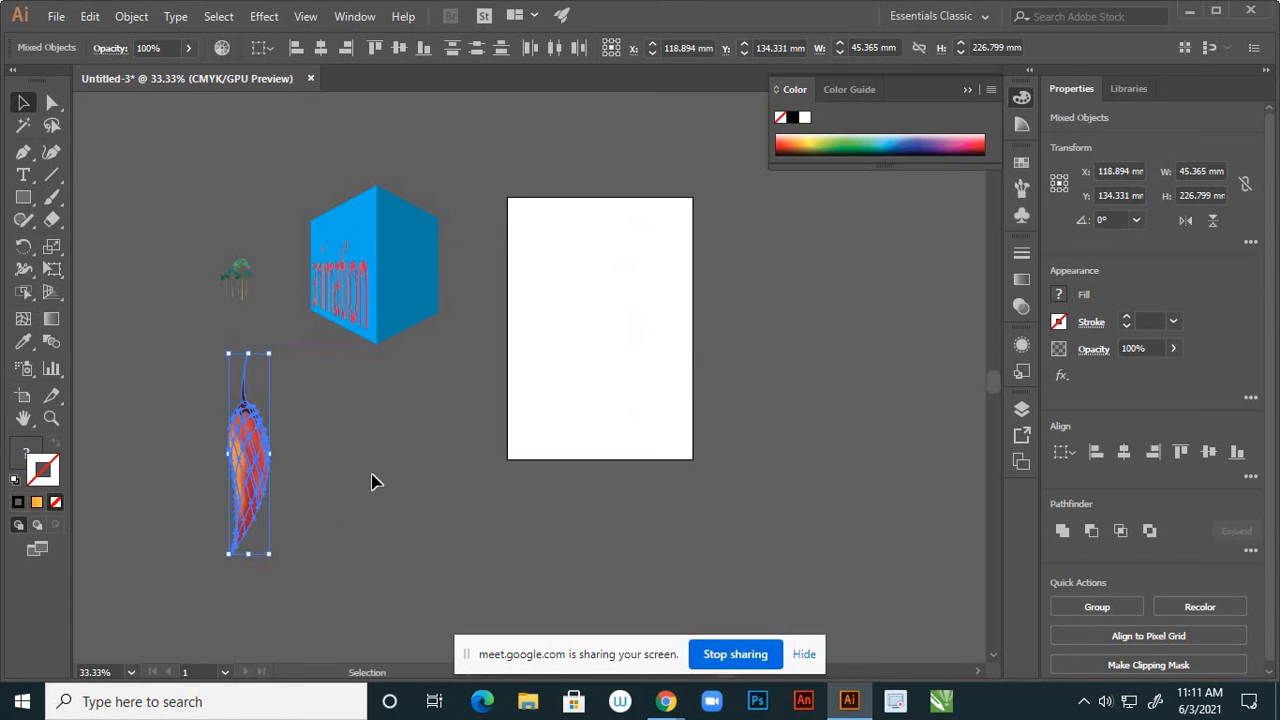
{"action": "left_click", "coordinate": [445, 575]}
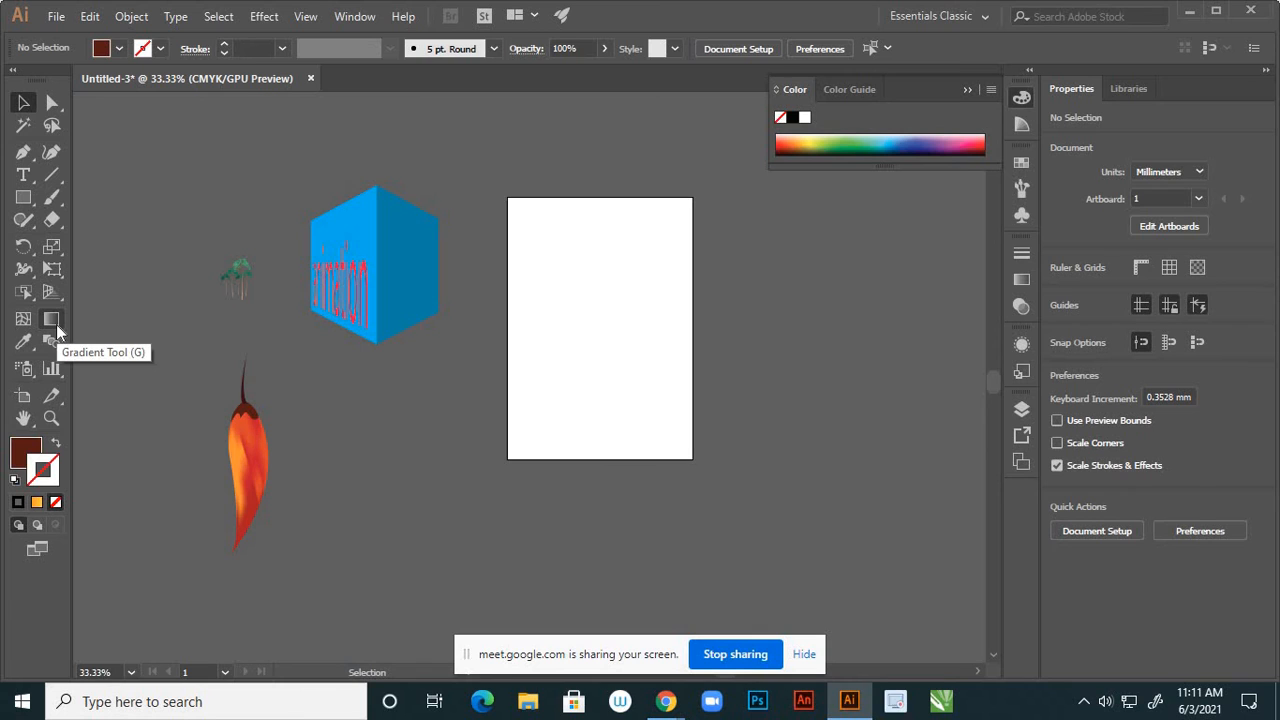
Draw a square about 53.7 mm wide near the artboard's left edge and fill it with red F2240F
{"action": "scroll", "coordinate": [630, 296], "scroll_direction": "up", "scroll_amount": 1}
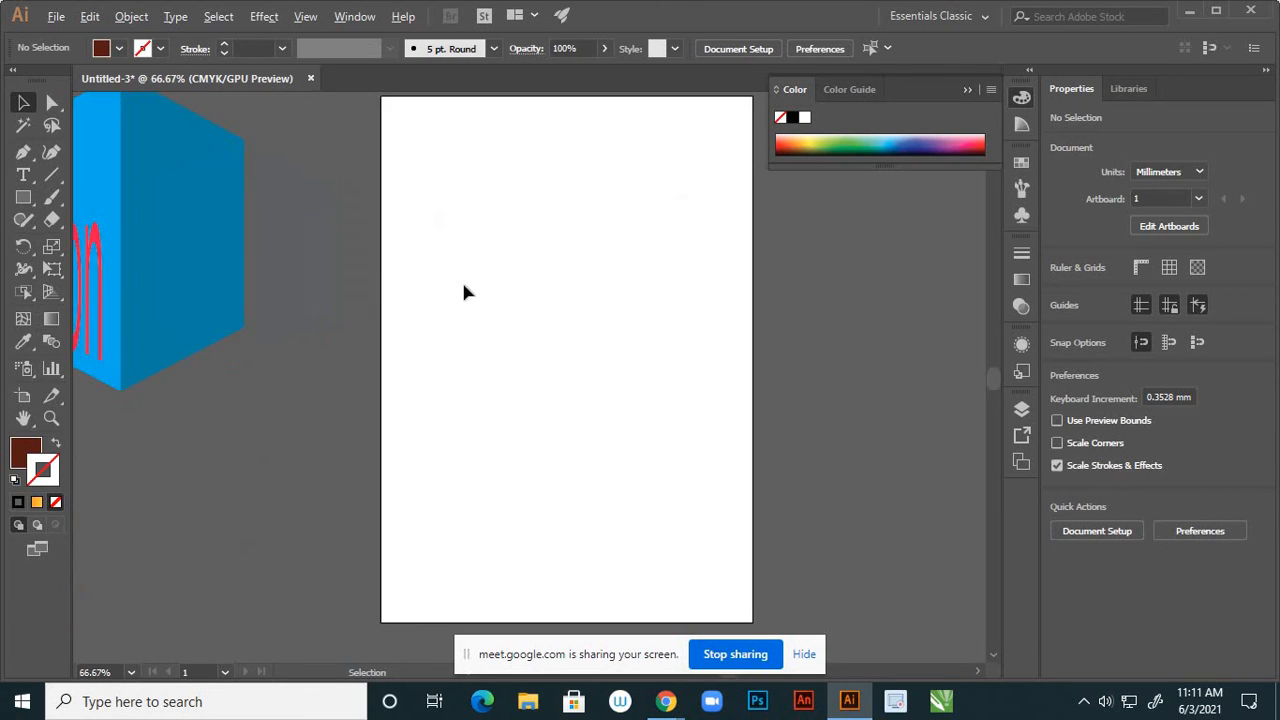
{"action": "scroll", "coordinate": [474, 302], "scroll_direction": "down", "scroll_amount": 1}
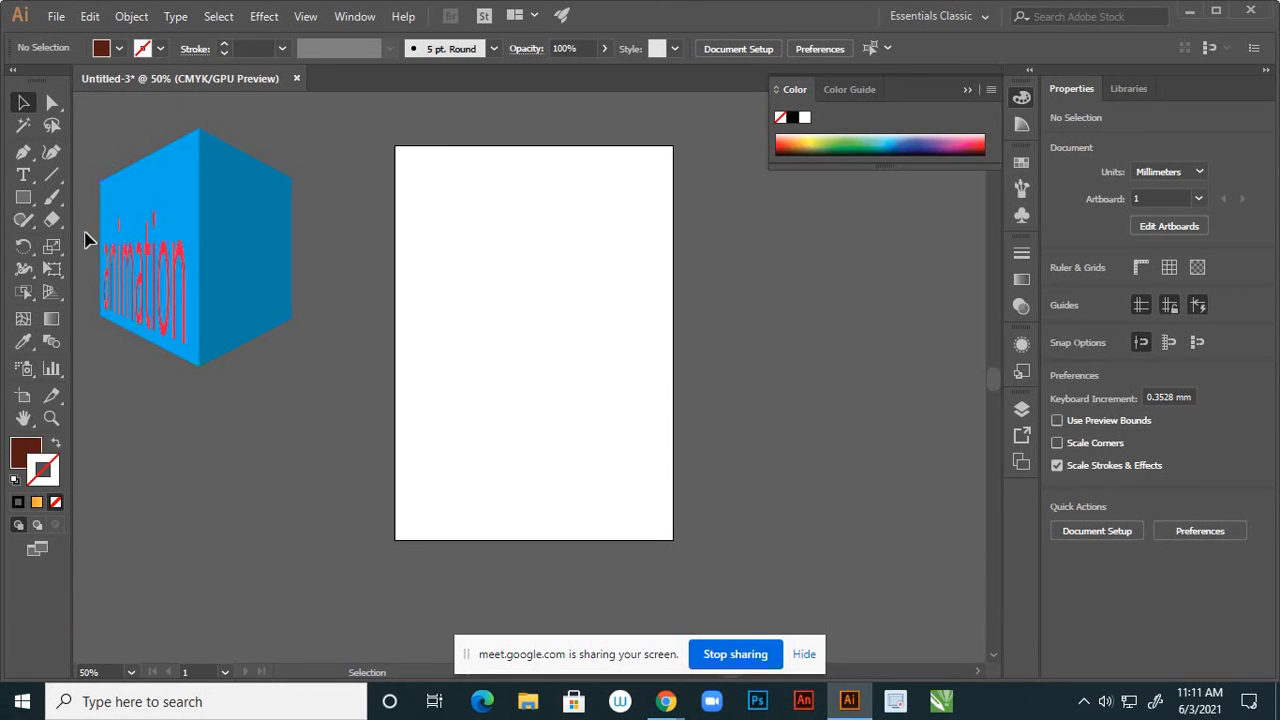
{"action": "left_click", "coordinate": [24, 199]}
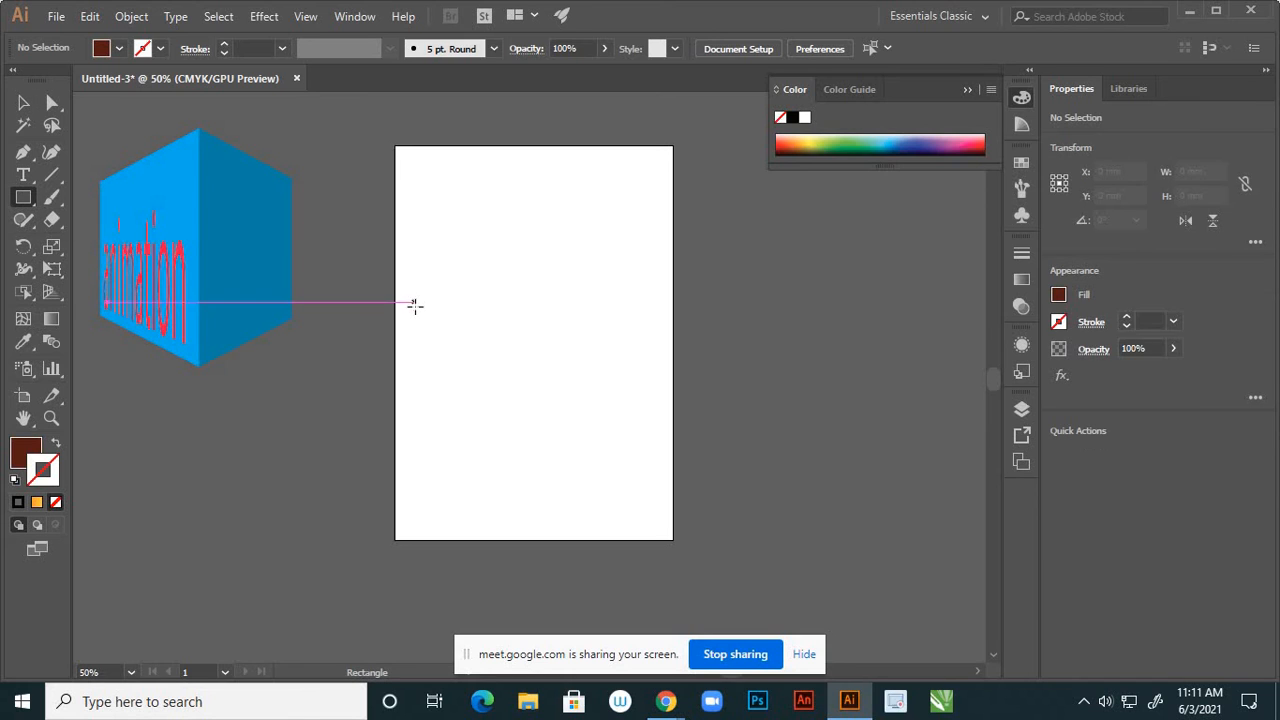
{"action": "left_click_drag", "start_coordinate": [416, 311], "coordinate": [490, 381]}
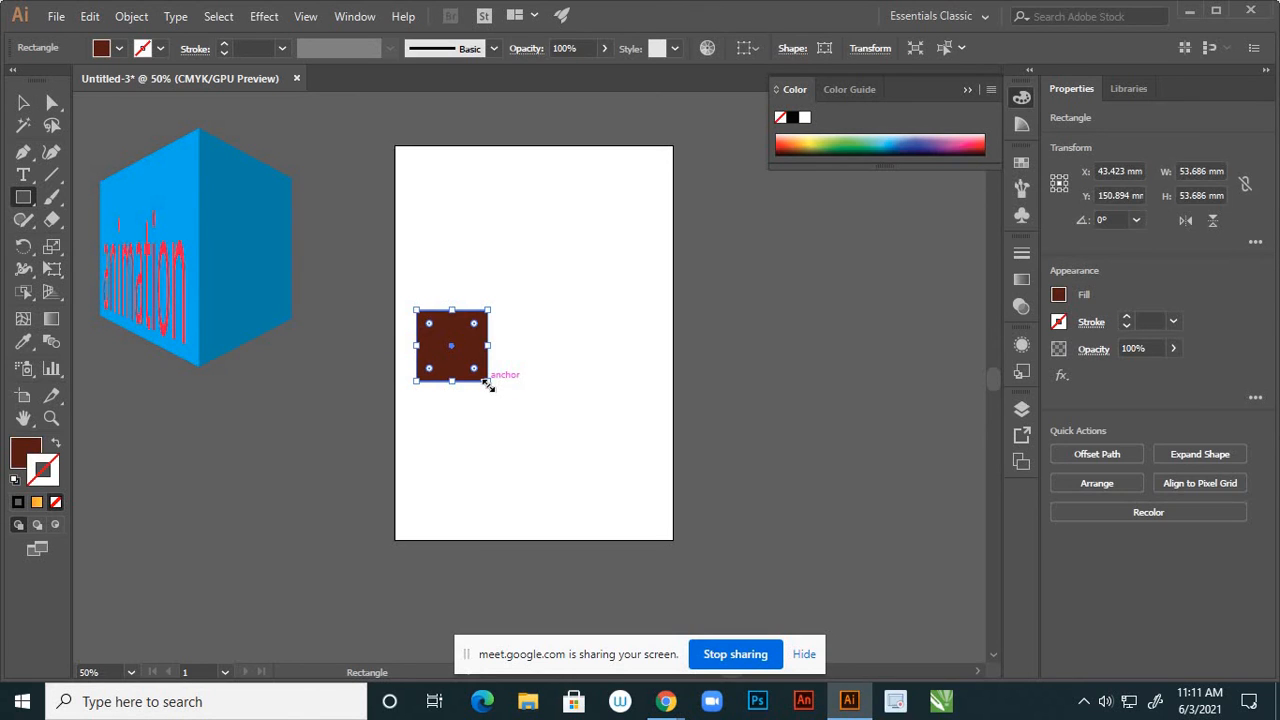
{"action": "double_click", "coordinate": [27, 449]}
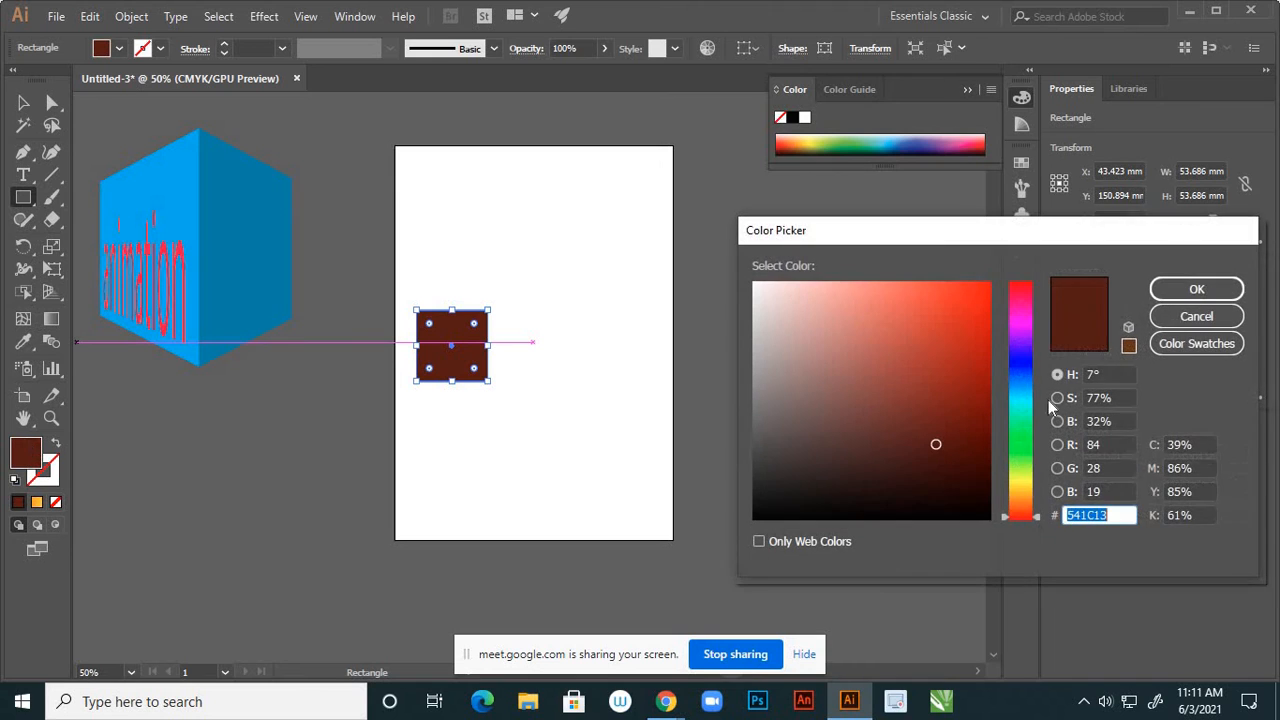
{"action": "left_click", "coordinate": [978, 292]}
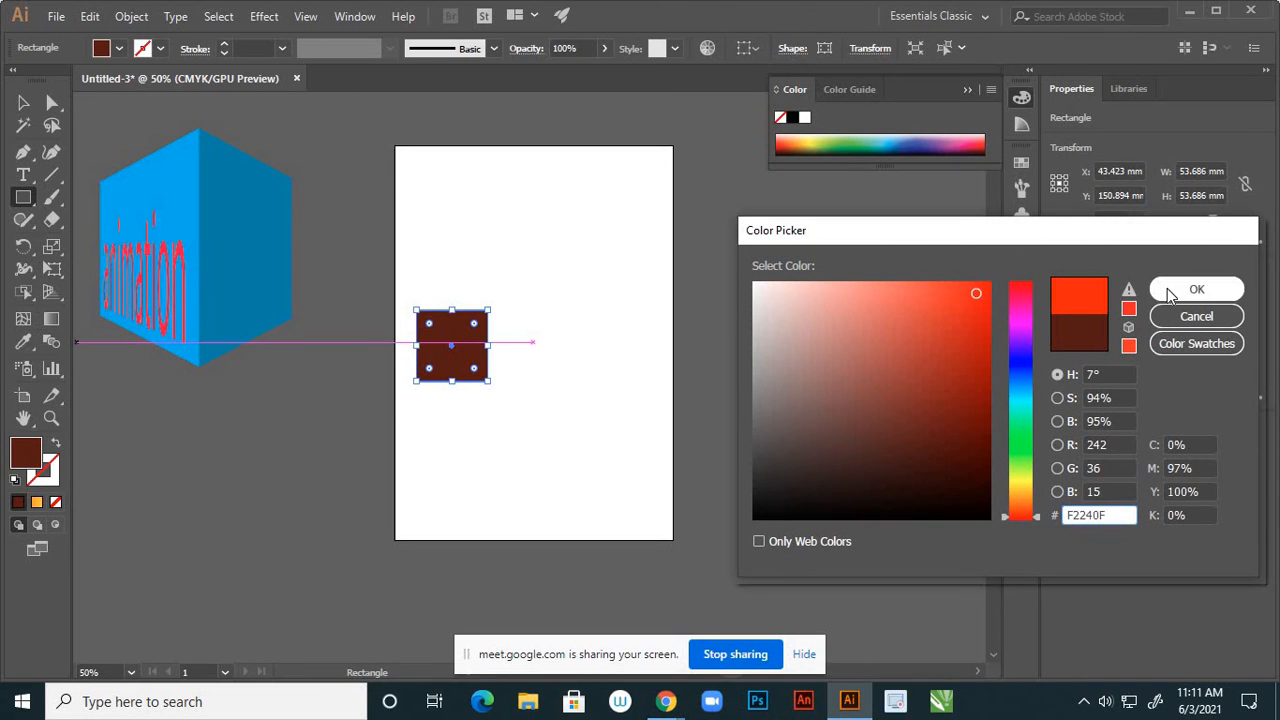
{"action": "left_click", "coordinate": [1162, 289]}
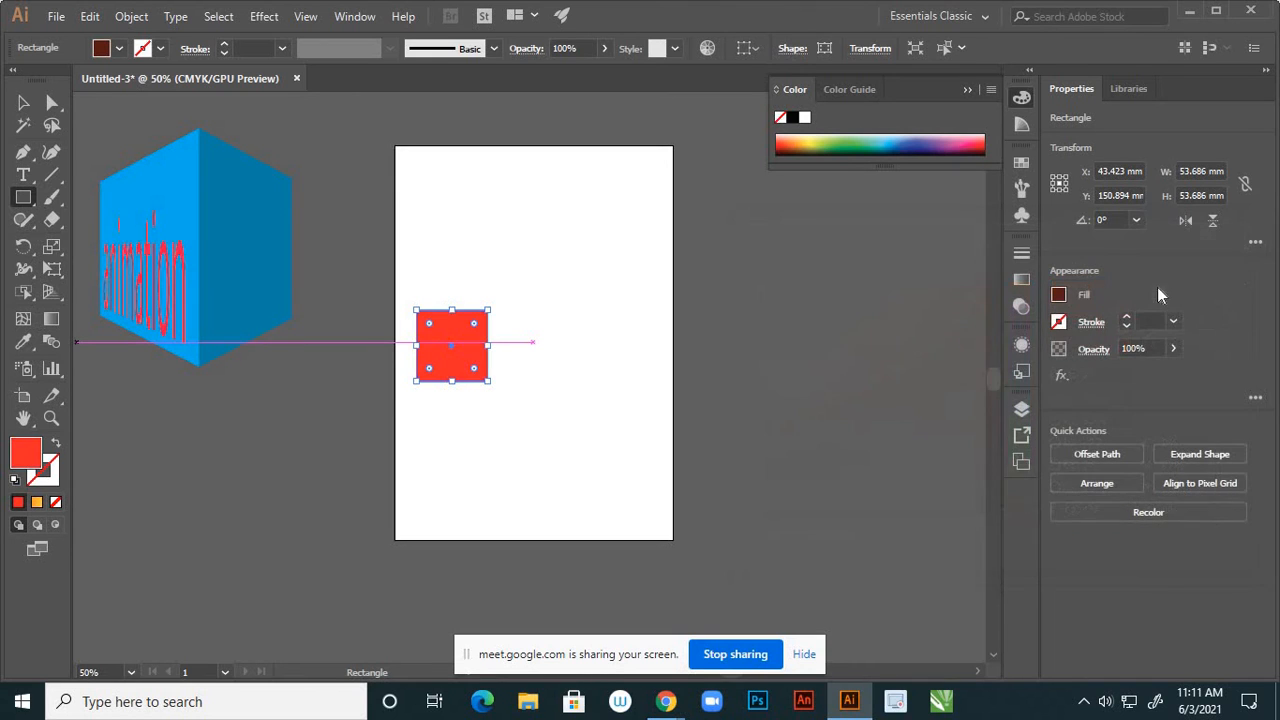
{"action": "left_click", "coordinate": [600, 342]}
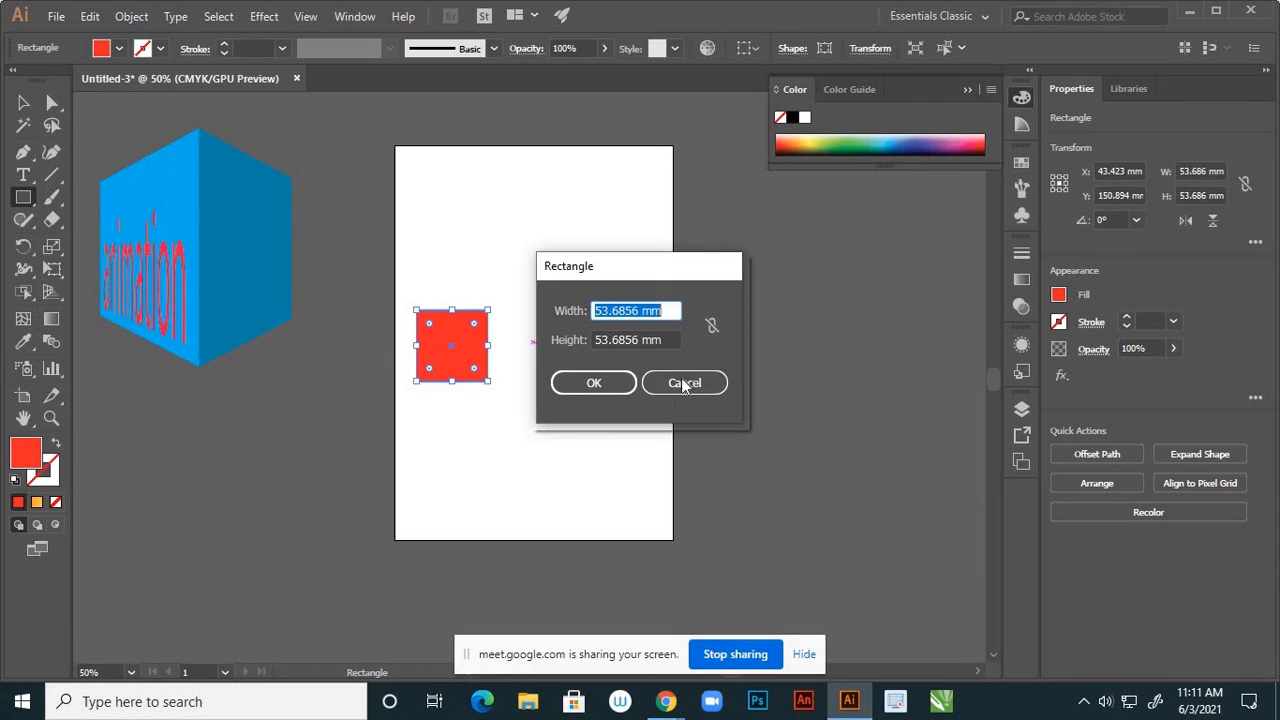
{"action": "key", "text": "Escape"}
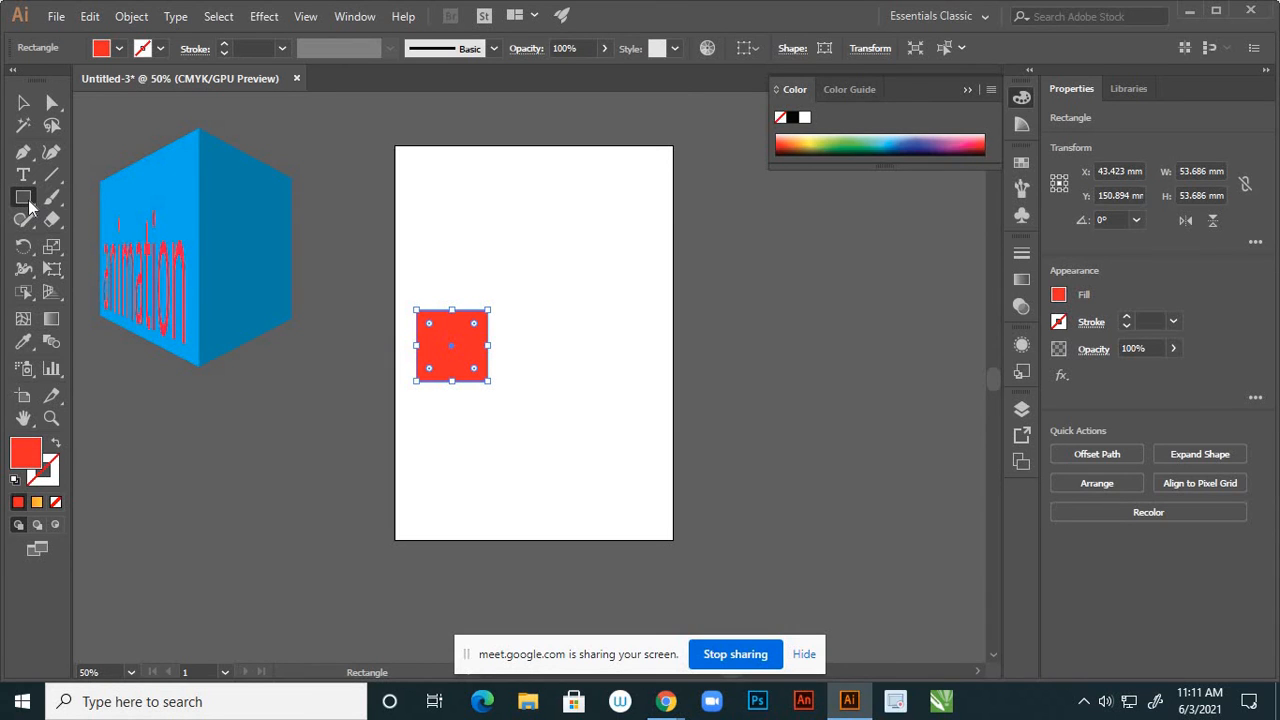
Draw a circle about 60.6 mm in diameter right of the red square and fill it green with hue 91°
{"action": "left_click", "coordinate": [27, 201]}
{"action": "left_click", "coordinate": [88, 243]}
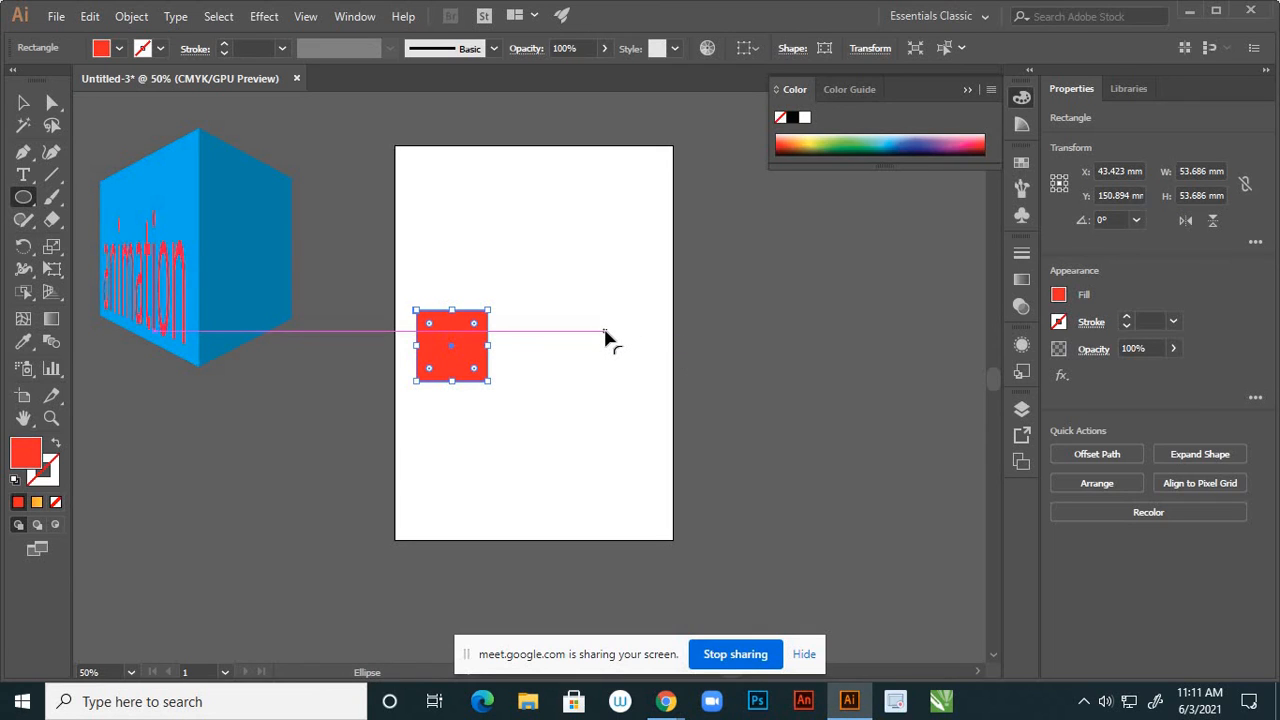
{"action": "left_click_drag", "start_coordinate": [605, 333], "coordinate": [629, 377]}
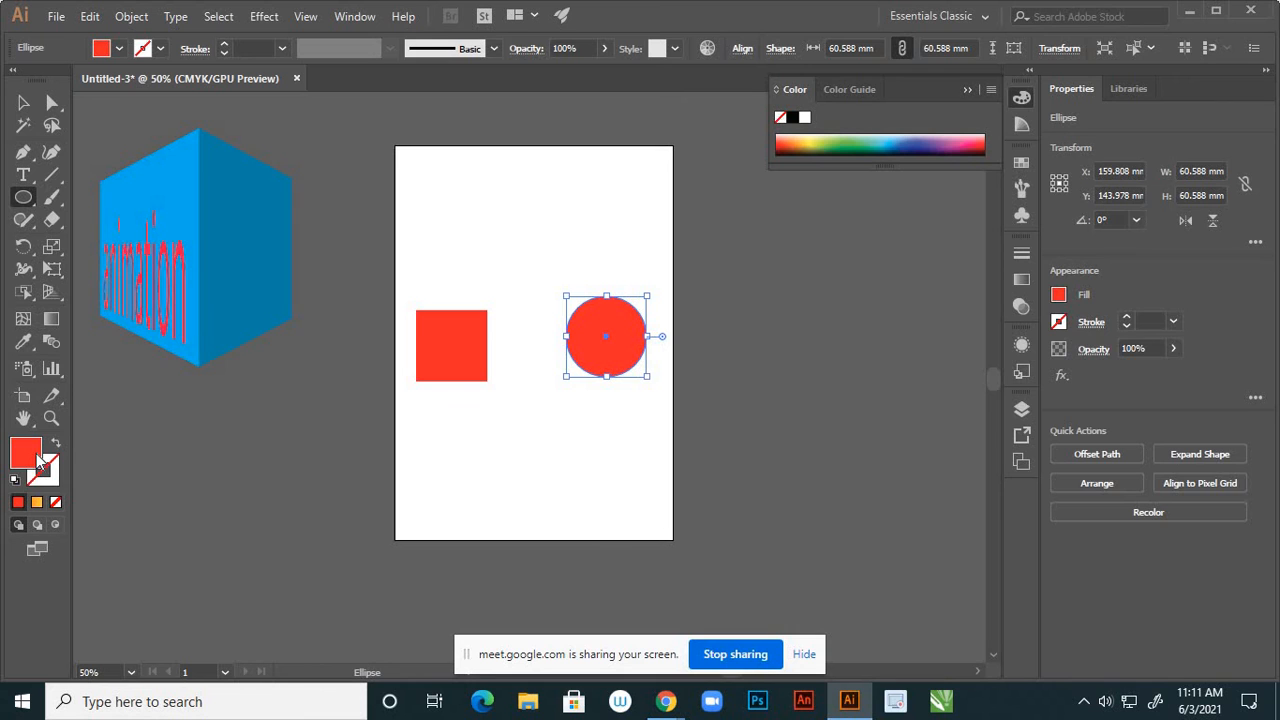
{"action": "double_click", "coordinate": [35, 458]}
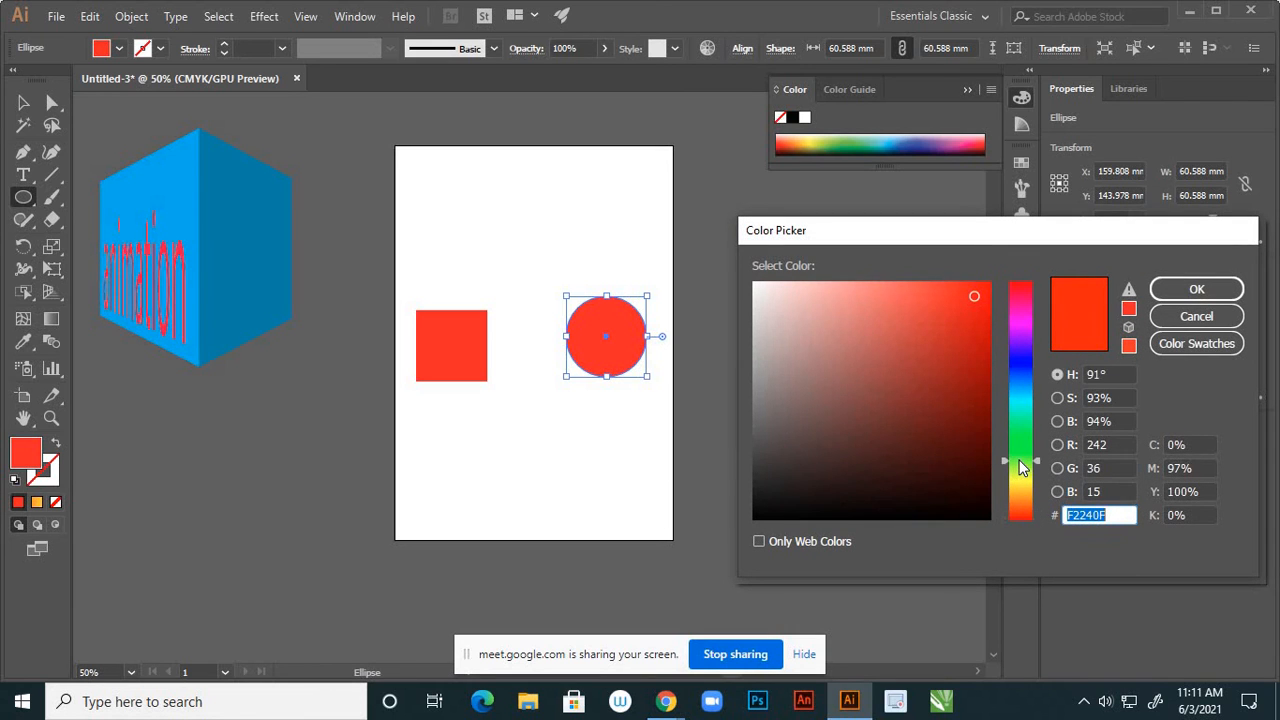
{"action": "left_click", "coordinate": [1016, 466]}
{"action": "left_click", "coordinate": [1166, 293]}
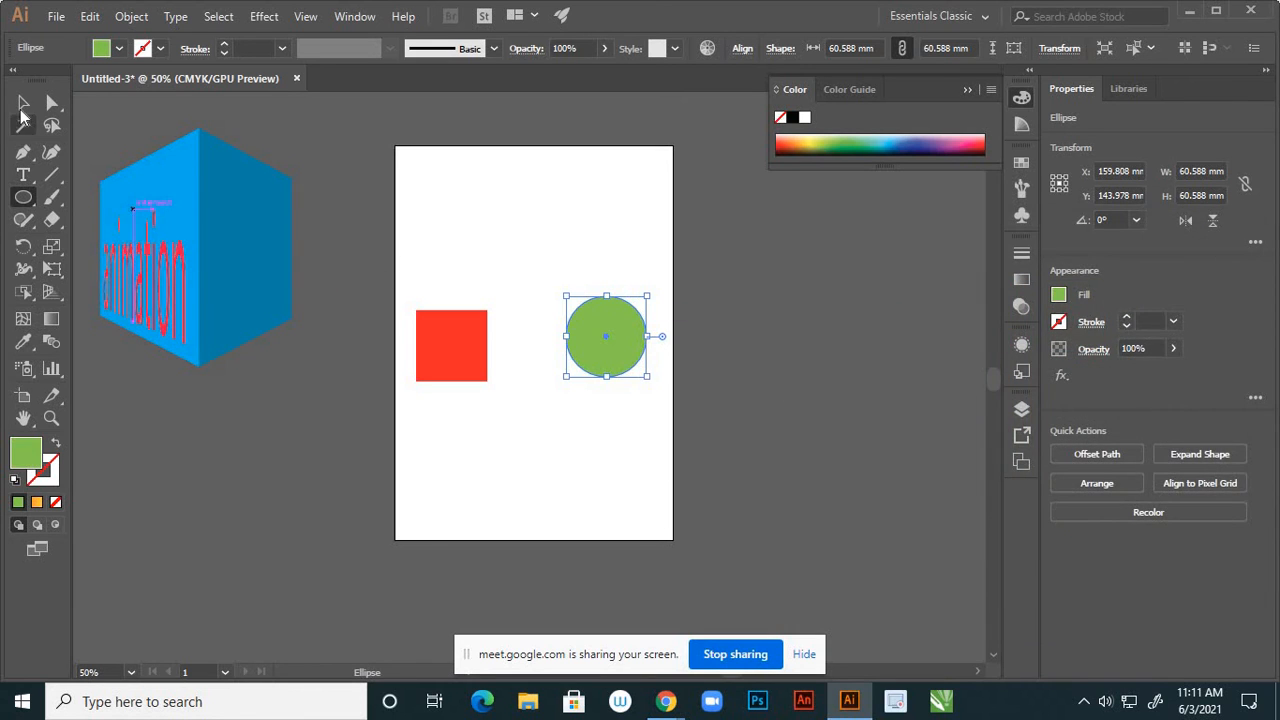
Move the green circle slightly right and down so its top is level with the square's, and deselect it
{"action": "left_click", "coordinate": [23, 104]}
{"action": "left_click_drag", "start_coordinate": [640, 340], "coordinate": [658, 354]}
{"action": "left_click", "coordinate": [531, 280]}
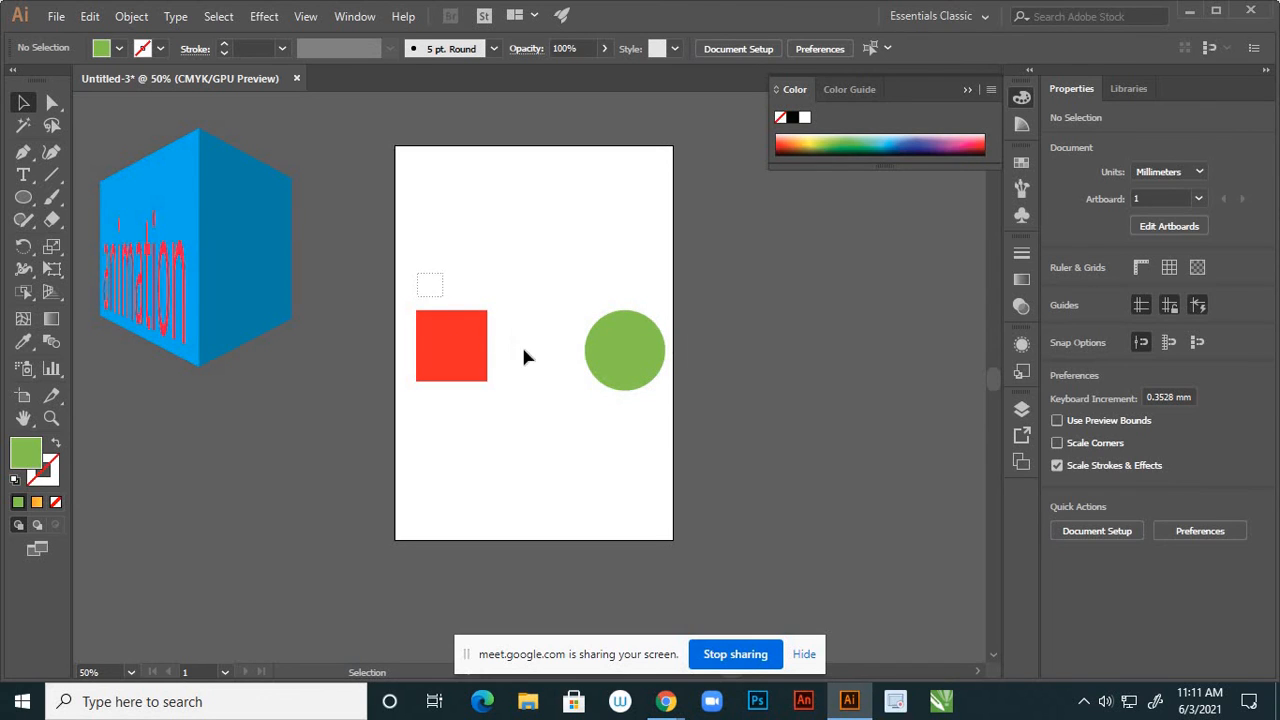
Select the red square and green circle, blend them from centre to centre with the Blend tool, and deselect the result
{"action": "left_click_drag", "start_coordinate": [527, 357], "coordinate": [663, 423]}
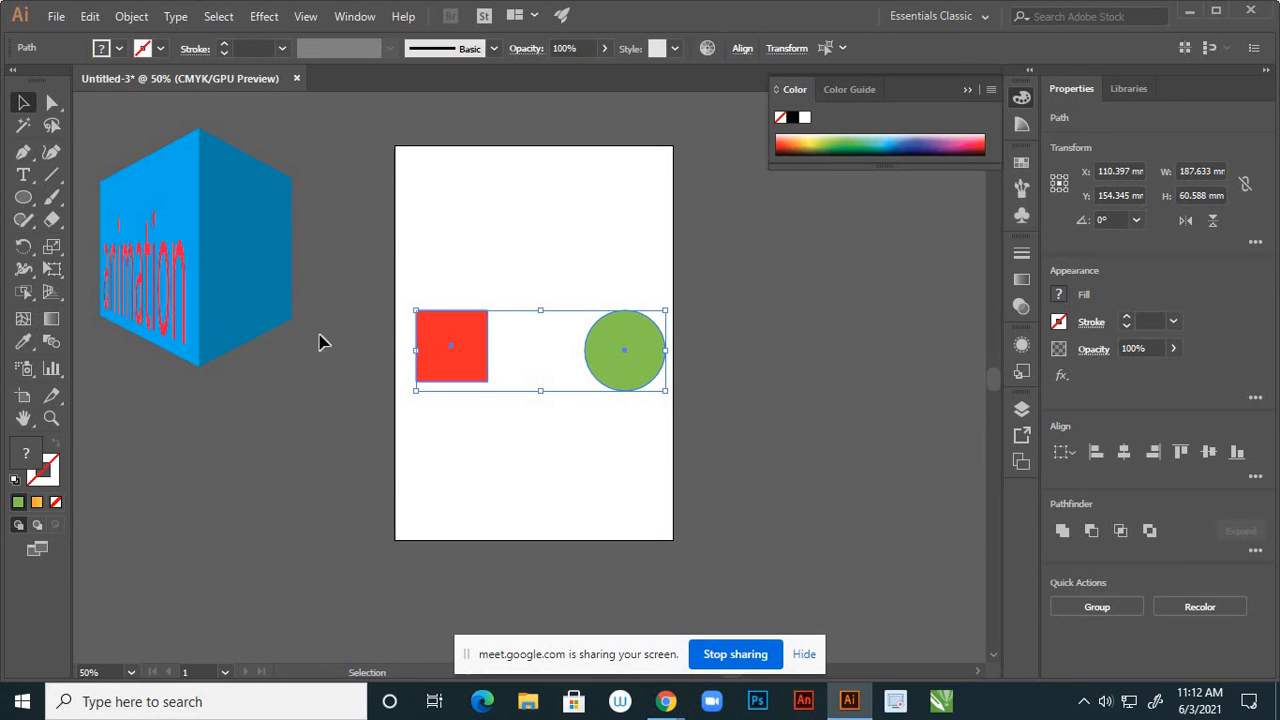
{"action": "left_click", "coordinate": [58, 343]}
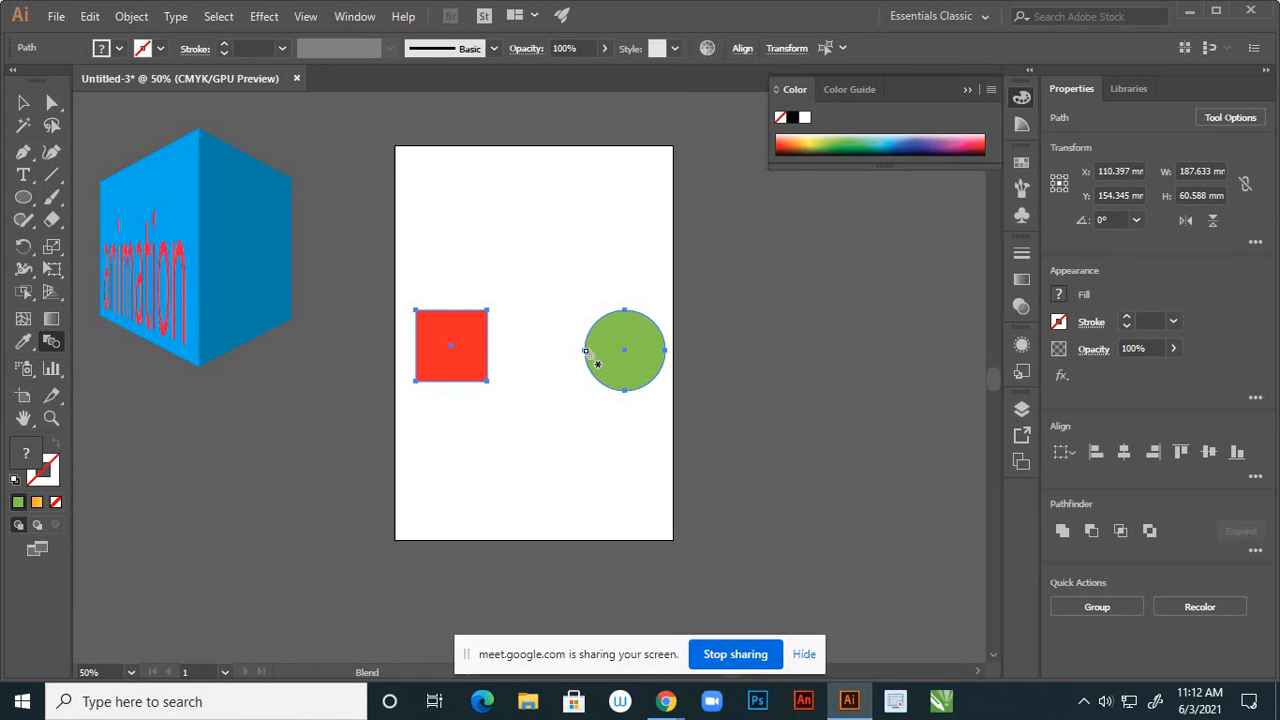
{"action": "left_click", "coordinate": [447, 348]}
{"action": "left_click", "coordinate": [620, 352]}
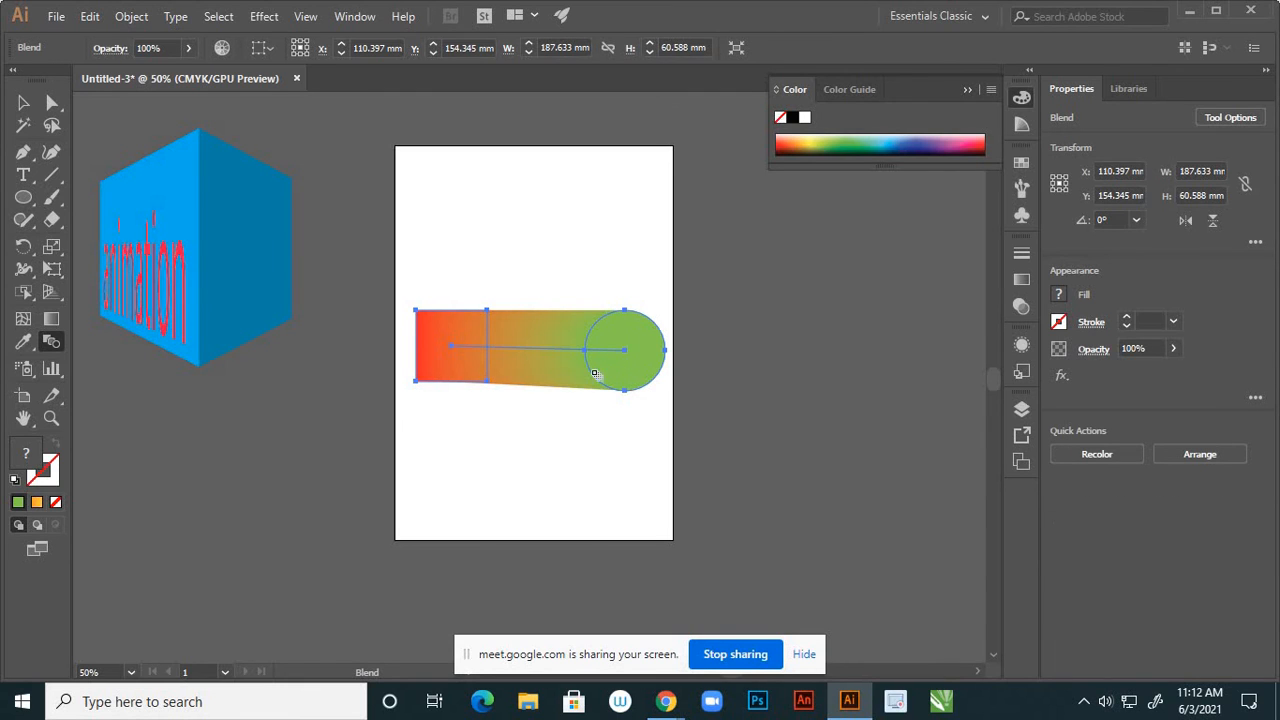
{"action": "scroll", "coordinate": [553, 389], "scroll_direction": "up", "scroll_amount": 2}
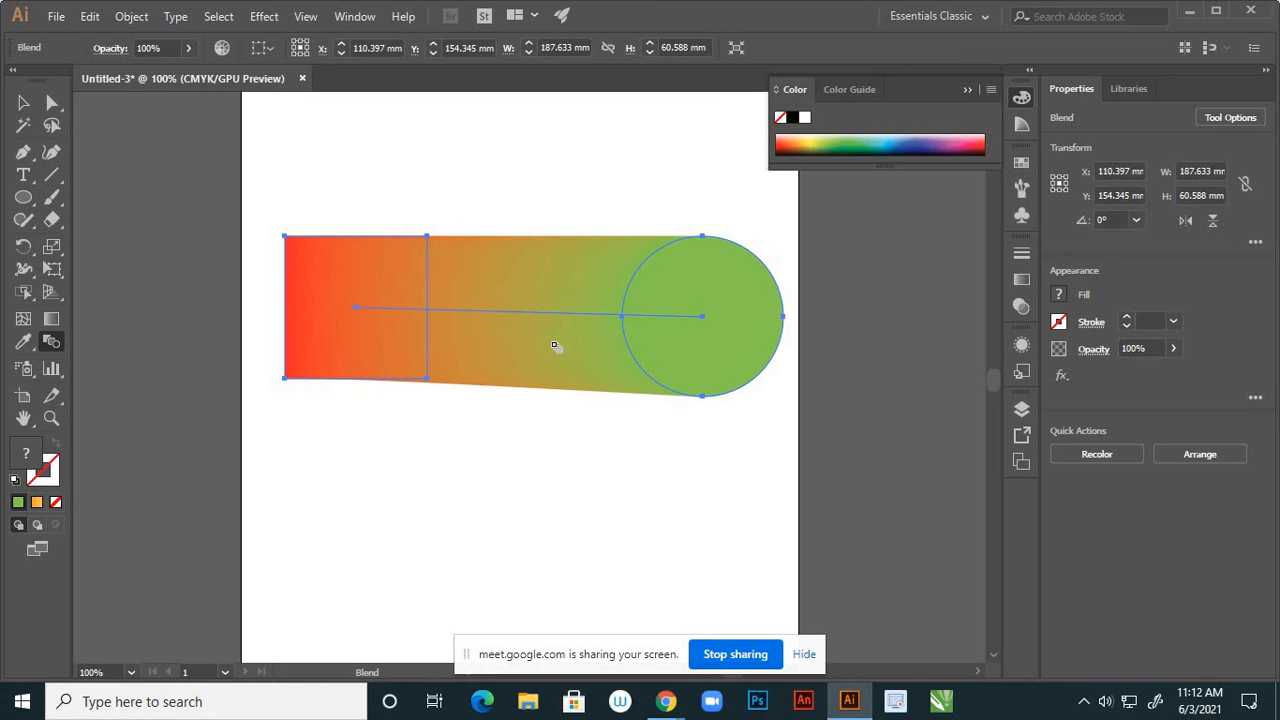
{"action": "scroll", "coordinate": [570, 356], "scroll_direction": "down", "scroll_amount": 2, "text": "alt"}
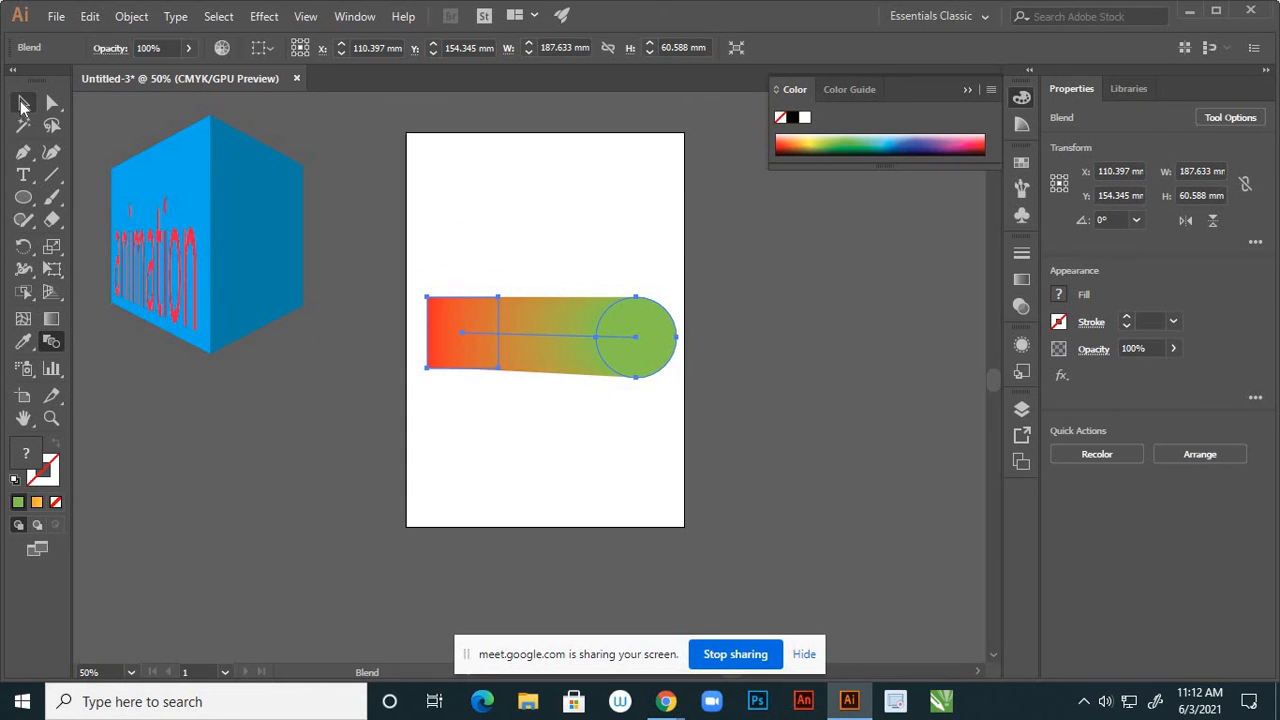
{"action": "left_click", "coordinate": [23, 102]}
{"action": "left_click", "coordinate": [602, 250]}
{"action": "scroll", "coordinate": [591, 331], "scroll_direction": "up", "scroll_amount": 3, "text": "alt"}
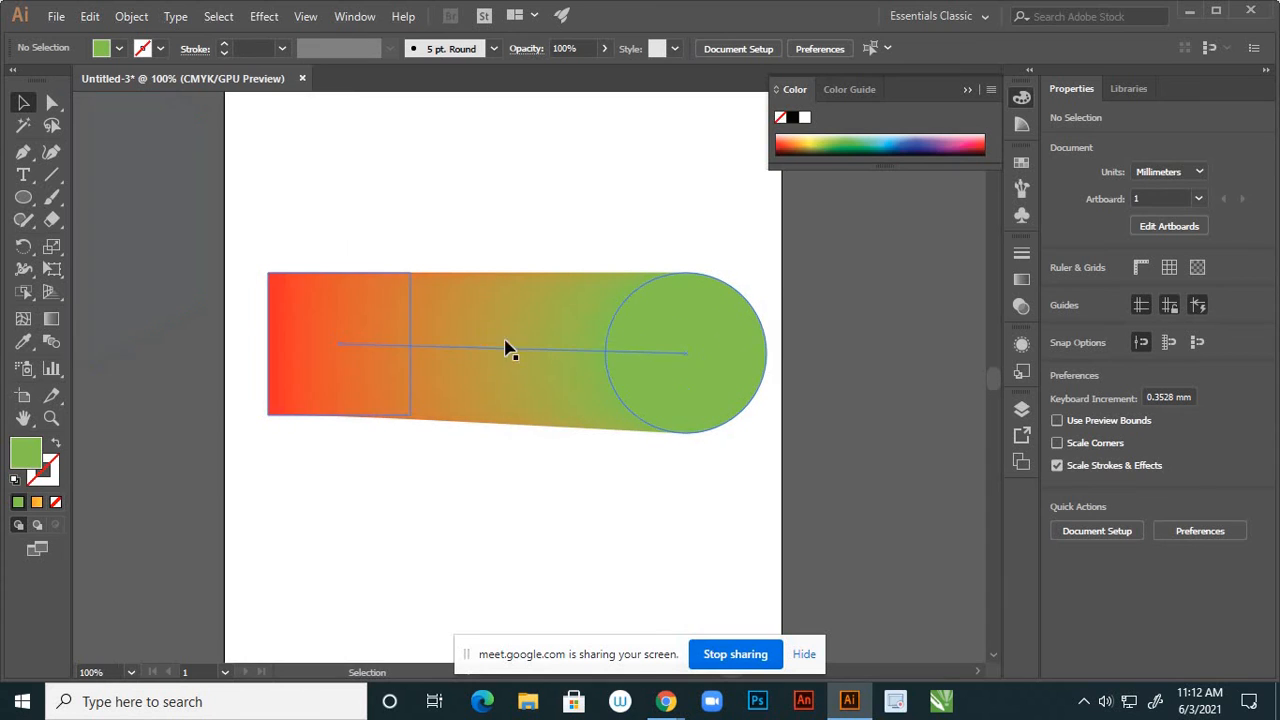
{"action": "scroll", "coordinate": [634, 340], "scroll_direction": "up", "scroll_amount": 1, "text": "alt"}
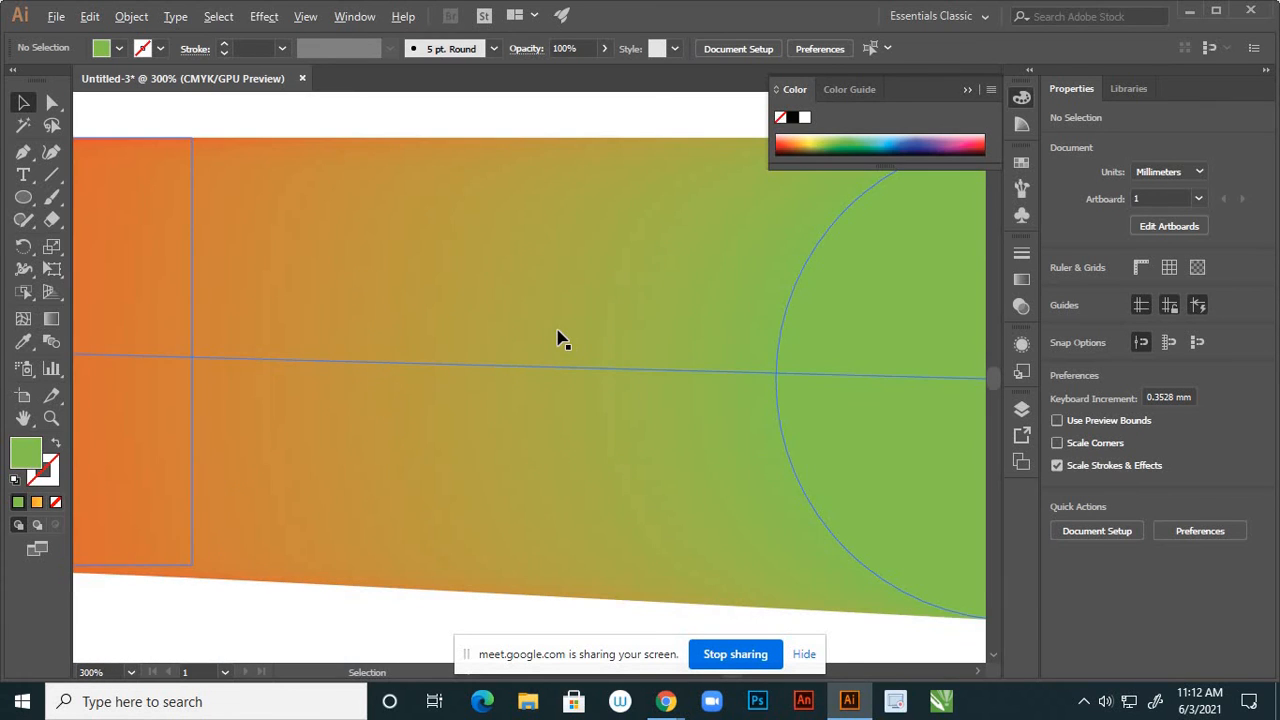
Set the red-to-green blend's spacing to Specified Steps with 20 steps in the Blend Options, using the preview, and deselect it
{"action": "scroll", "coordinate": [543, 329], "scroll_direction": "down", "scroll_amount": 4, "text": "alt"}
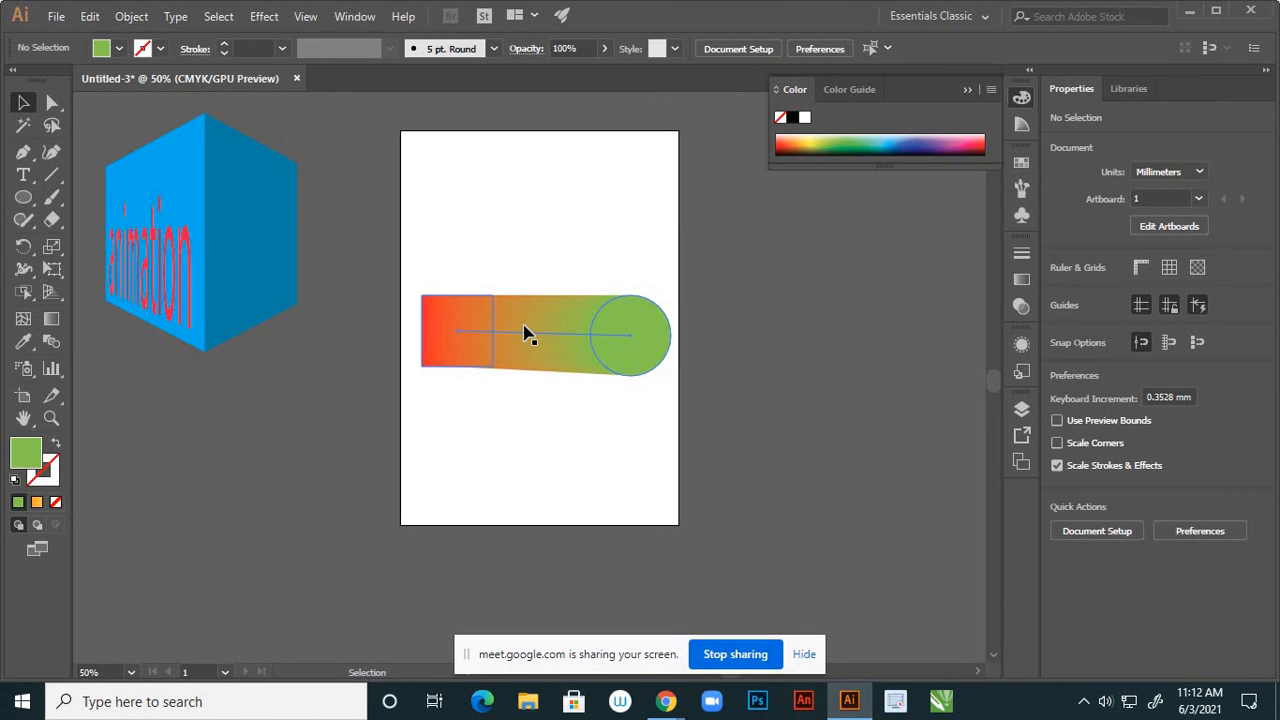
{"action": "left_click", "coordinate": [528, 333]}
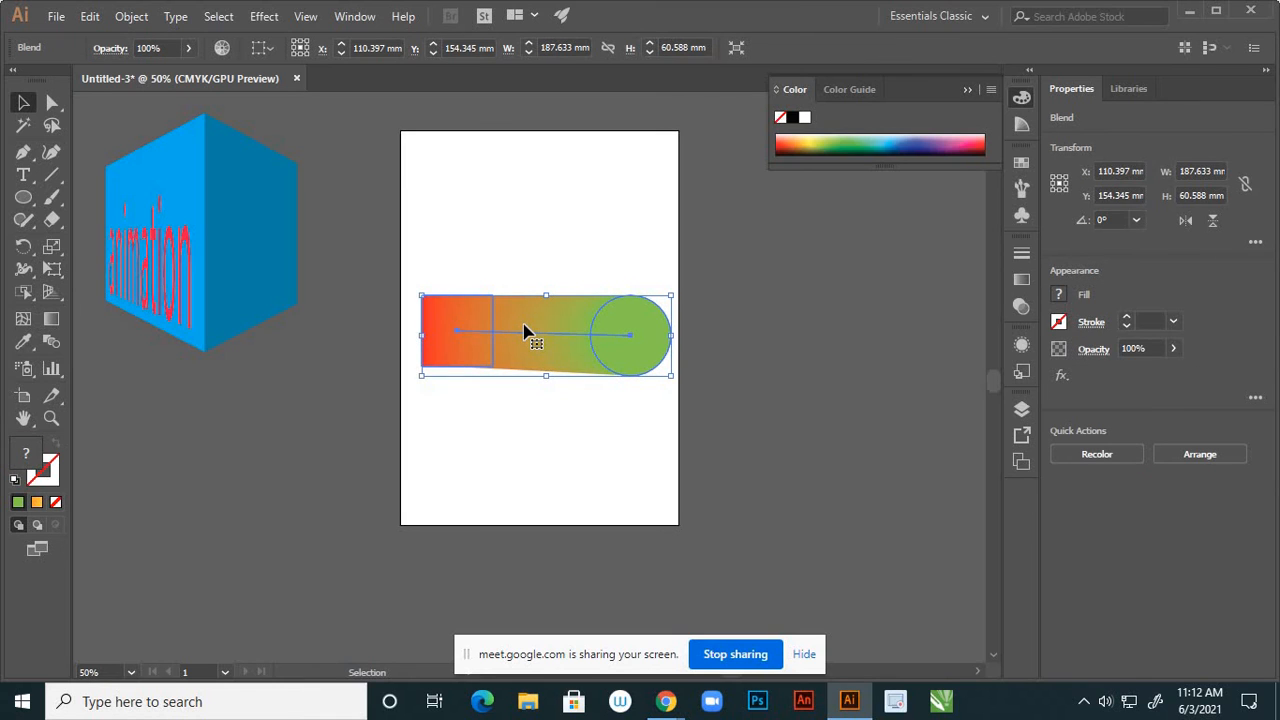
{"action": "left_click", "coordinate": [132, 17]}
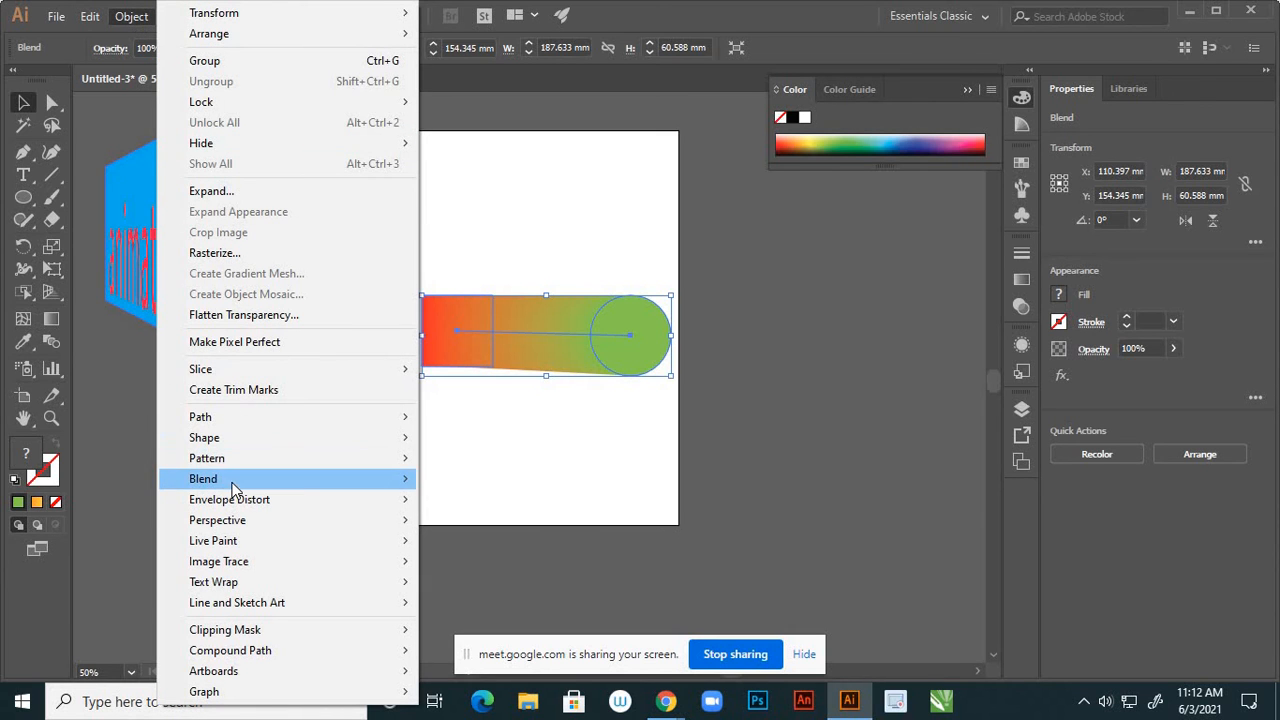
{"action": "mouse_move", "coordinate": [235, 489]}
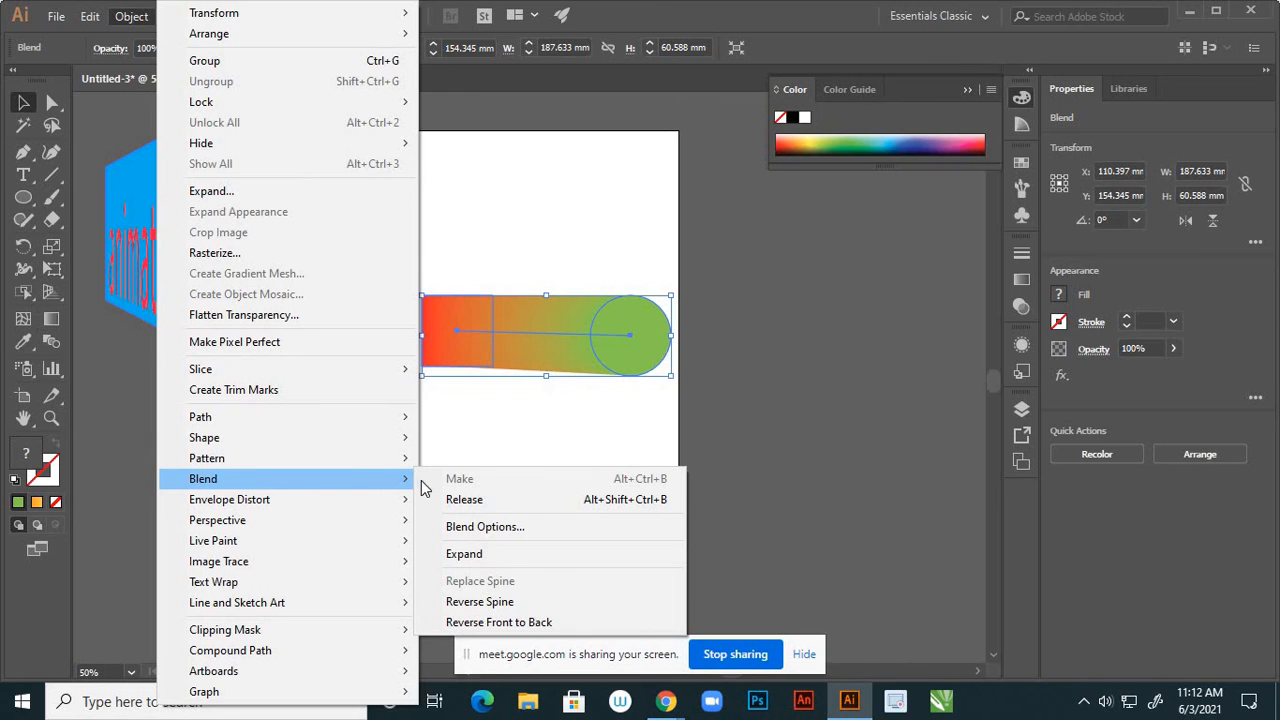
{"action": "left_click", "coordinate": [488, 533]}
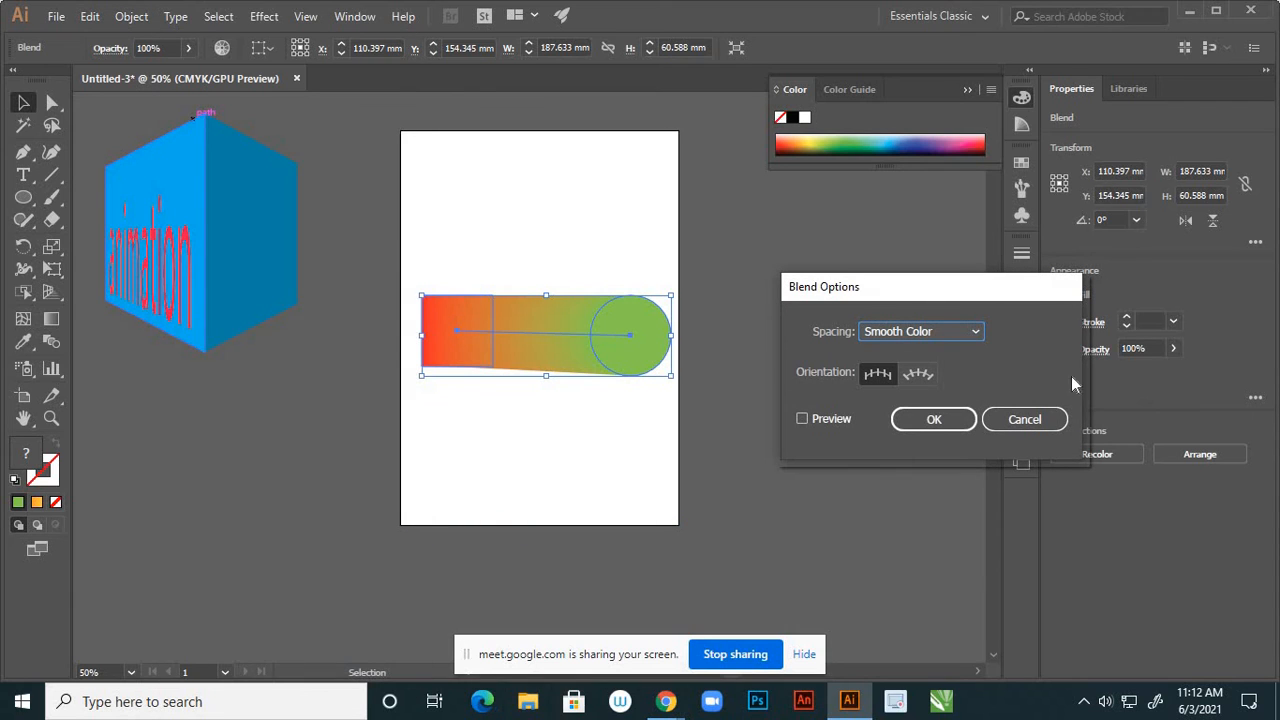
{"action": "left_click_drag", "start_coordinate": [996, 293], "coordinate": [966, 323]}
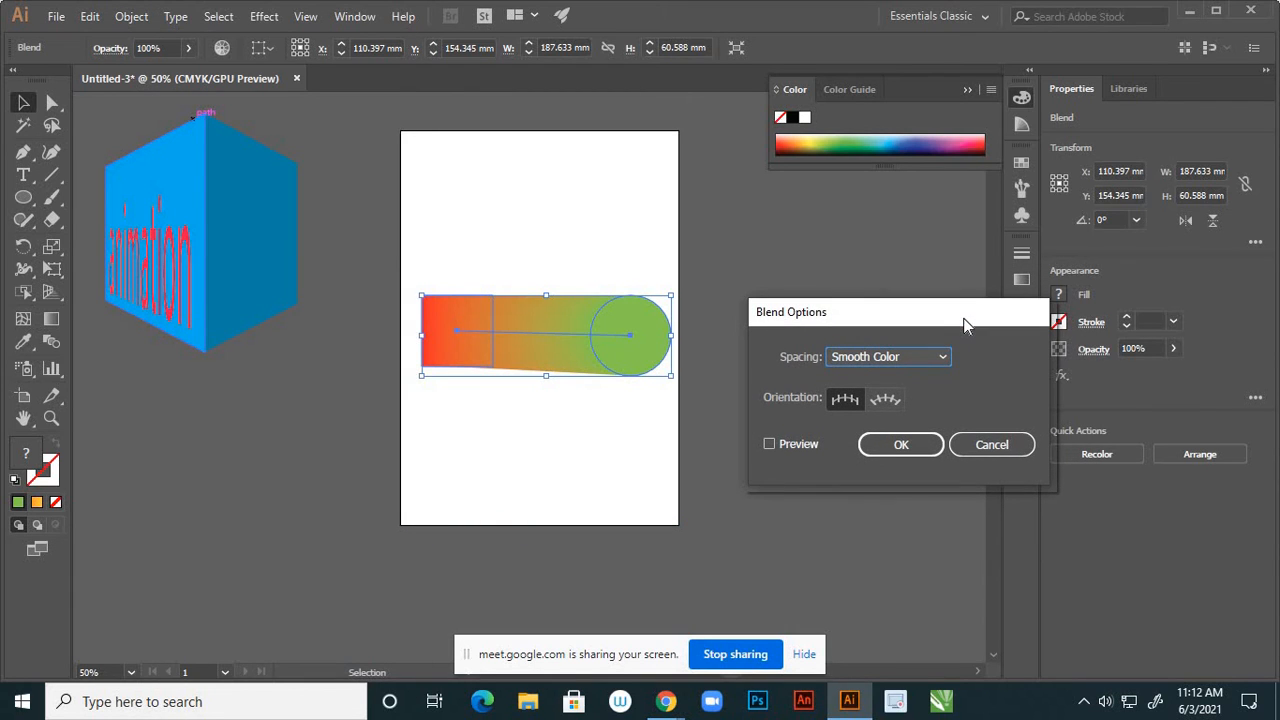
{"action": "left_click", "coordinate": [769, 444]}
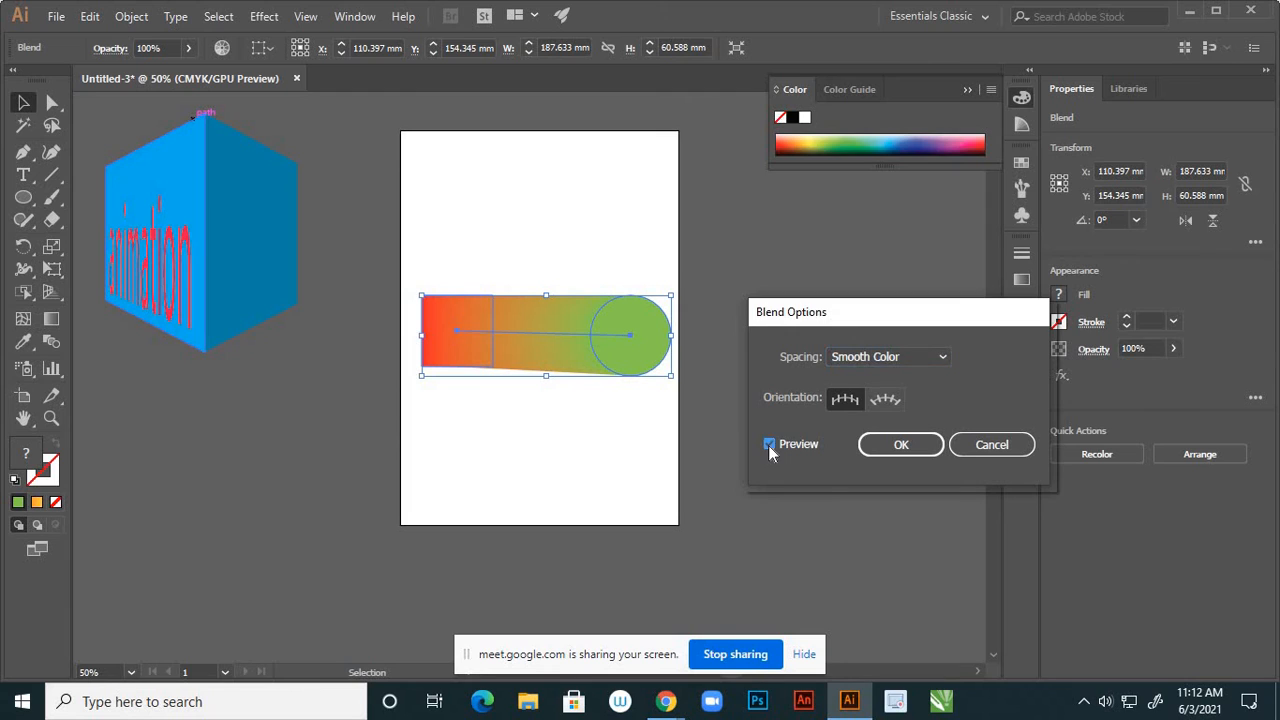
{"action": "left_click", "coordinate": [943, 358]}
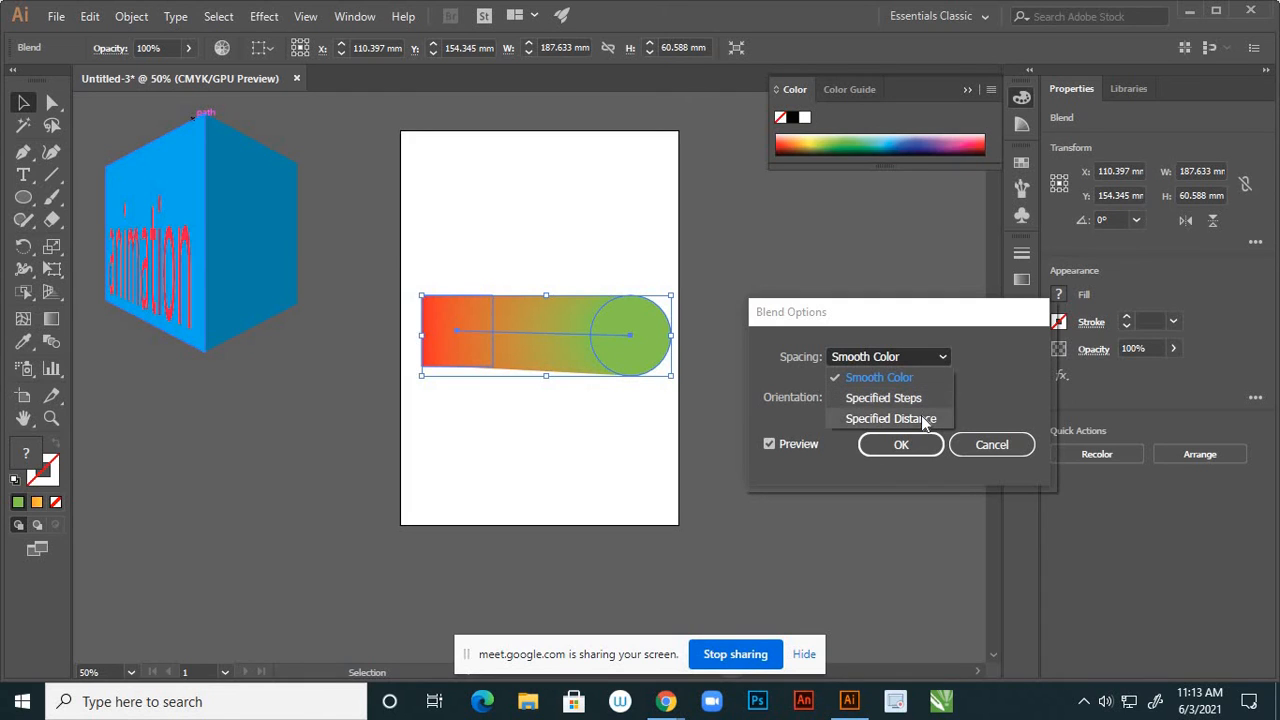
{"action": "left_click", "coordinate": [918, 399]}
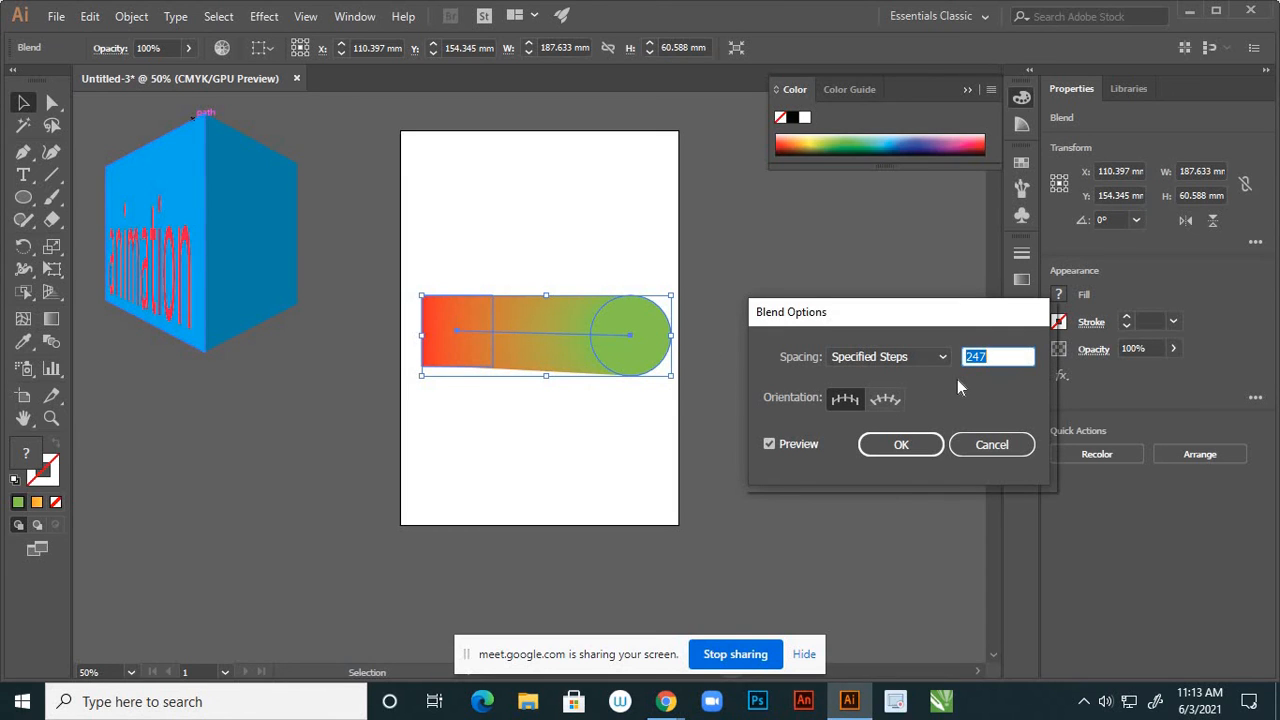
{"action": "left_click_drag", "start_coordinate": [988, 357], "coordinate": [960, 356]}
{"action": "type", "text": "20"}
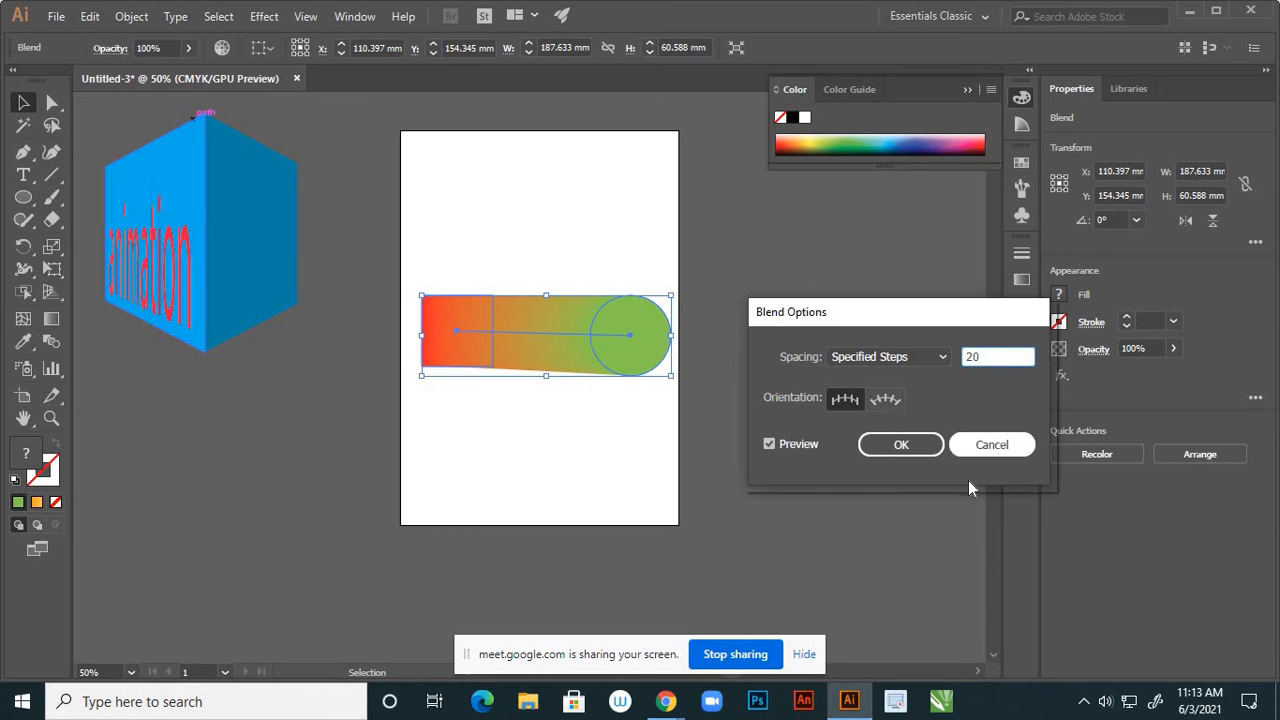
{"action": "left_click", "coordinate": [914, 445]}
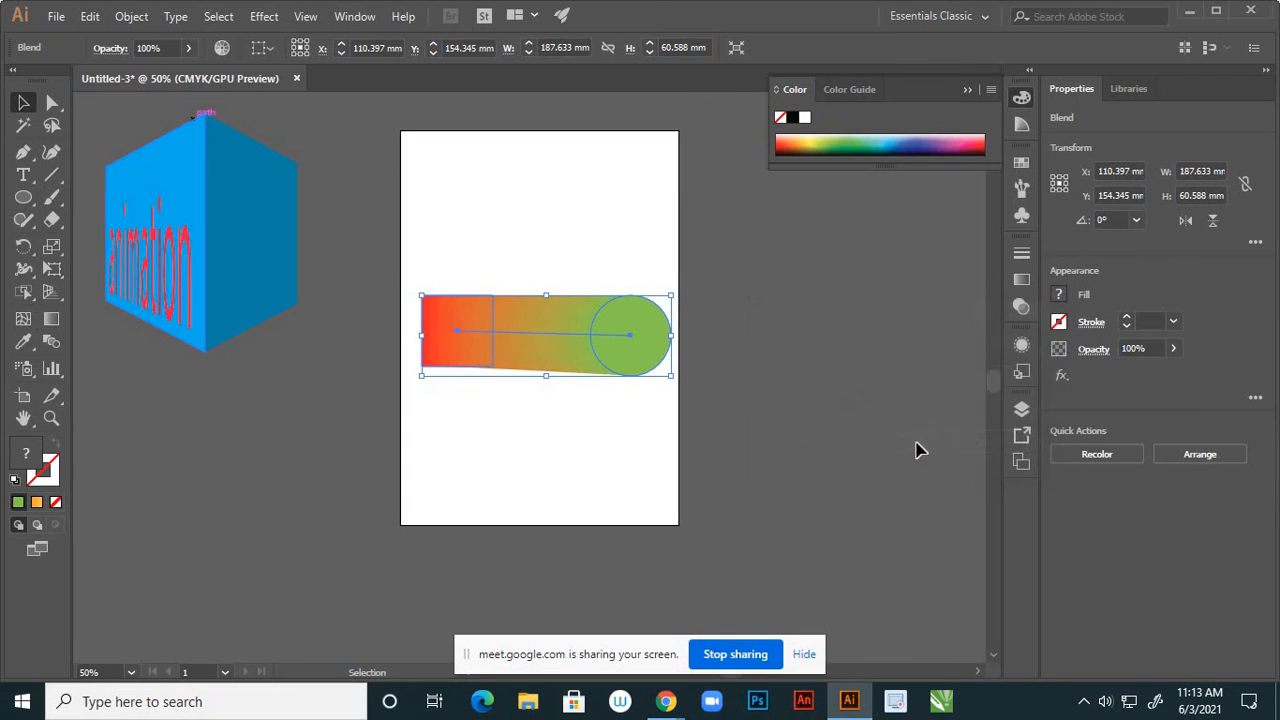
{"action": "left_click", "coordinate": [713, 291]}
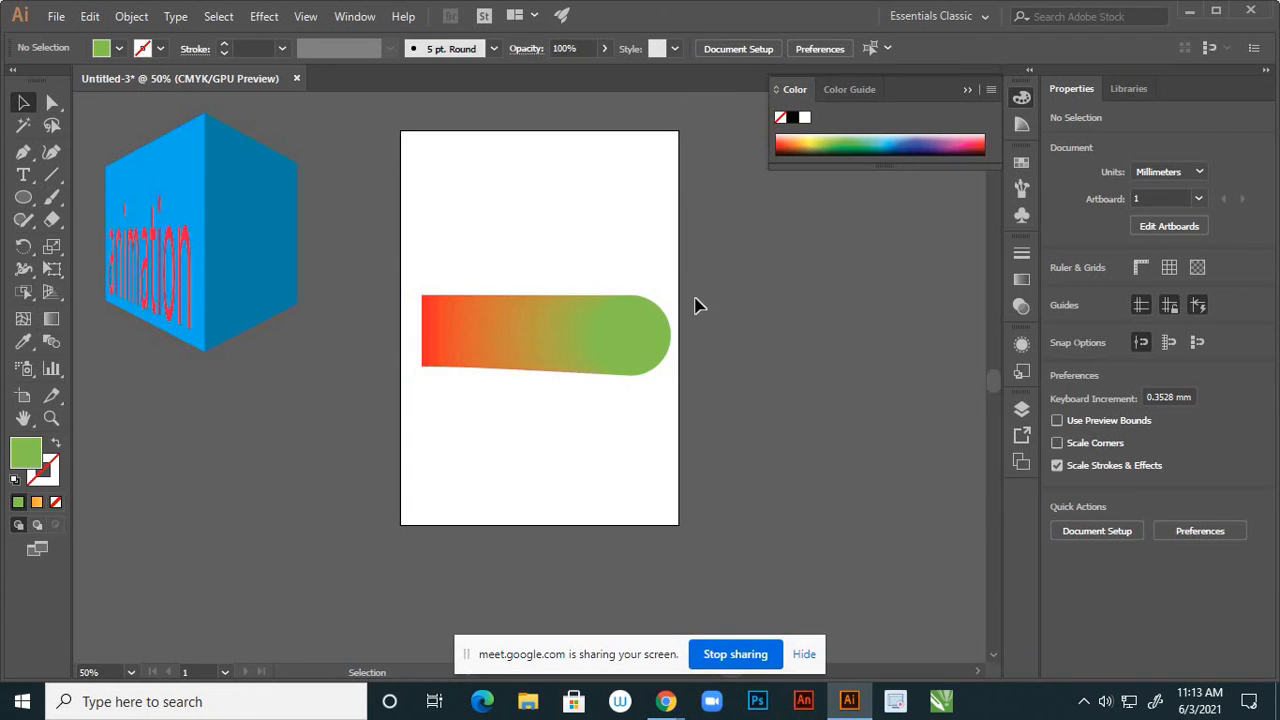
Change the square-to-circle blend's spacing to Specified Distance with a value of 5 mm, with the preview turned on
{"action": "scroll", "coordinate": [563, 334], "scroll_direction": "up", "scroll_amount": 3}
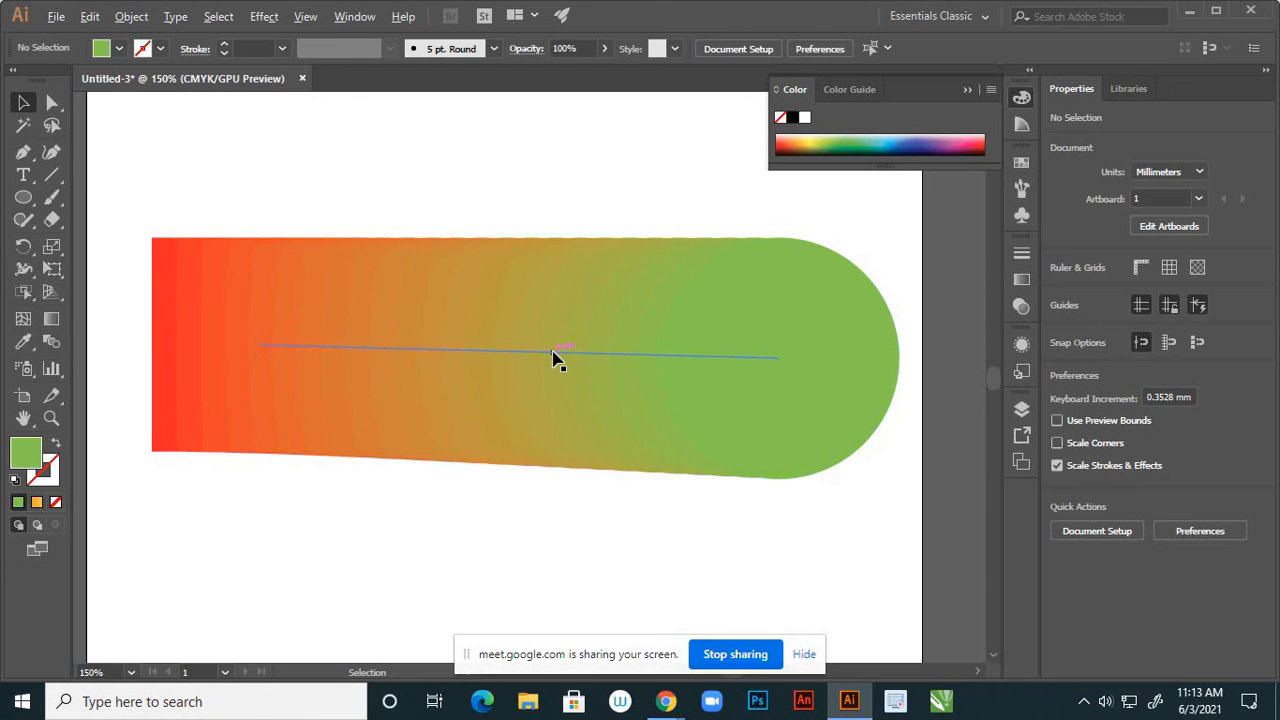
{"action": "scroll", "coordinate": [166, 366], "scroll_direction": "up", "scroll_amount": 2}
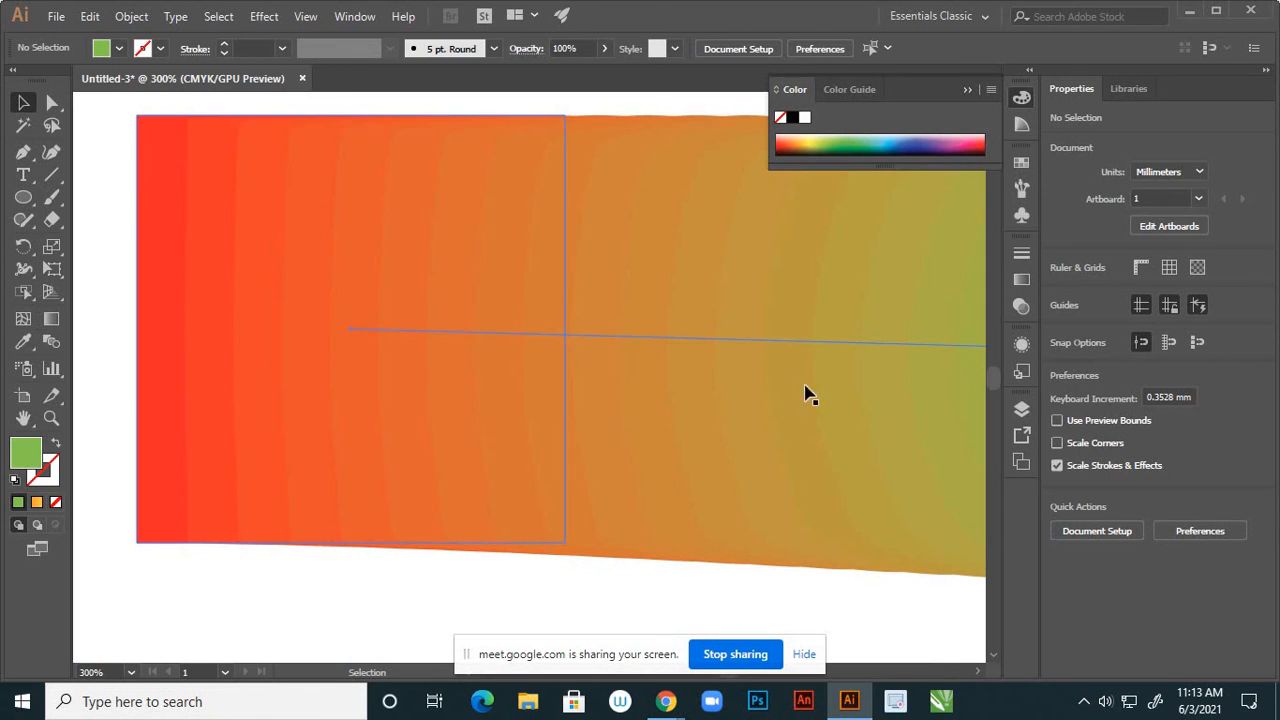
{"action": "scroll", "coordinate": [503, 320], "scroll_direction": "down", "scroll_amount": 4}
{"action": "left_click", "coordinate": [560, 332]}
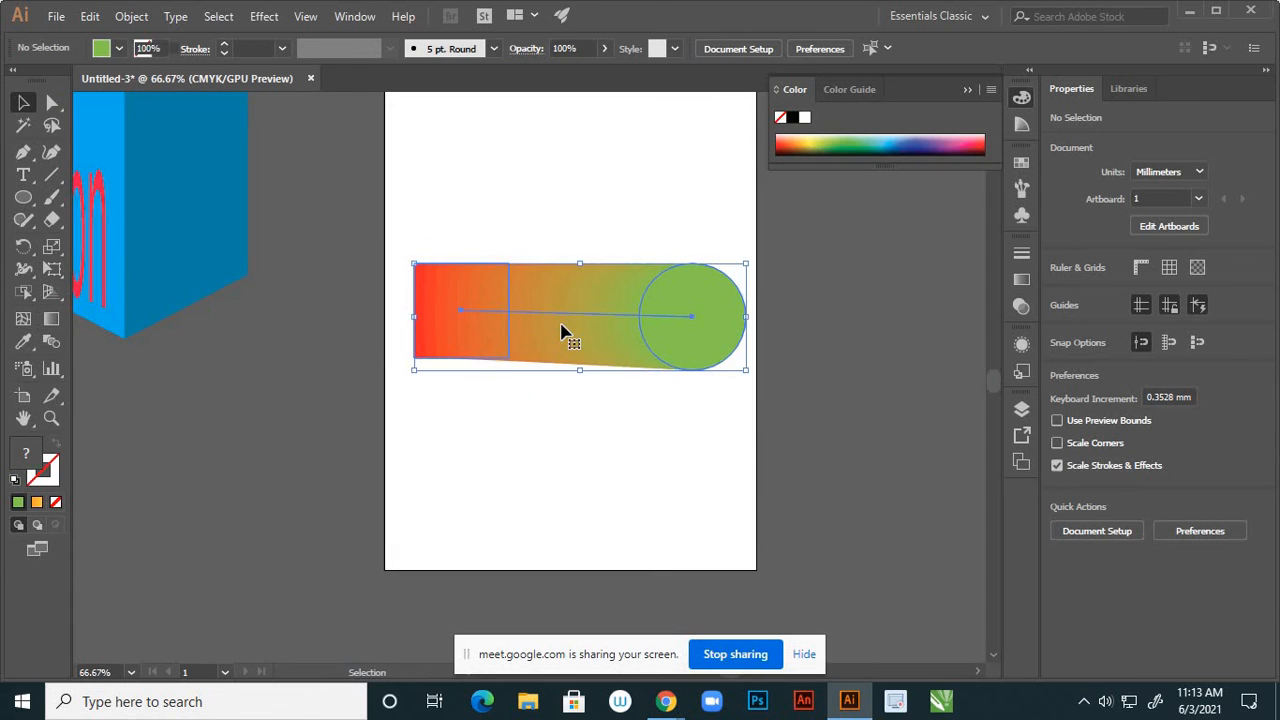
{"action": "left_click", "coordinate": [140, 18]}
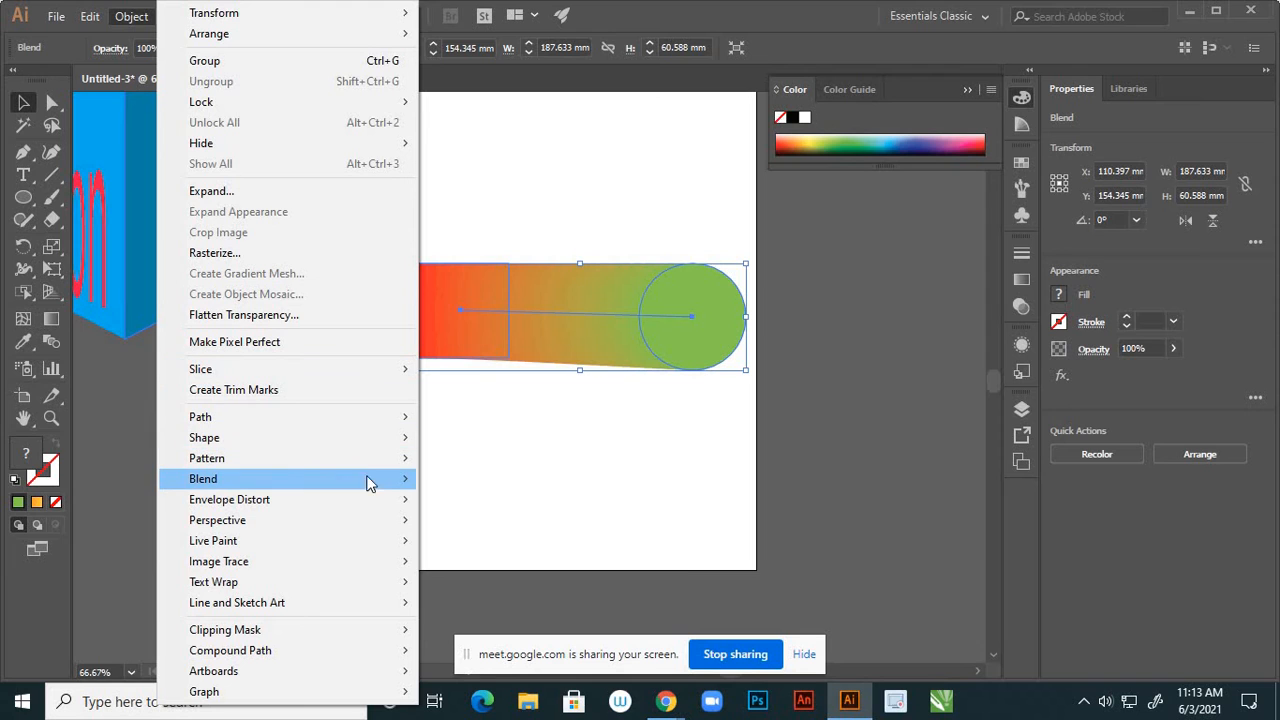
{"action": "mouse_move", "coordinate": [370, 483]}
{"action": "left_click", "coordinate": [482, 527]}
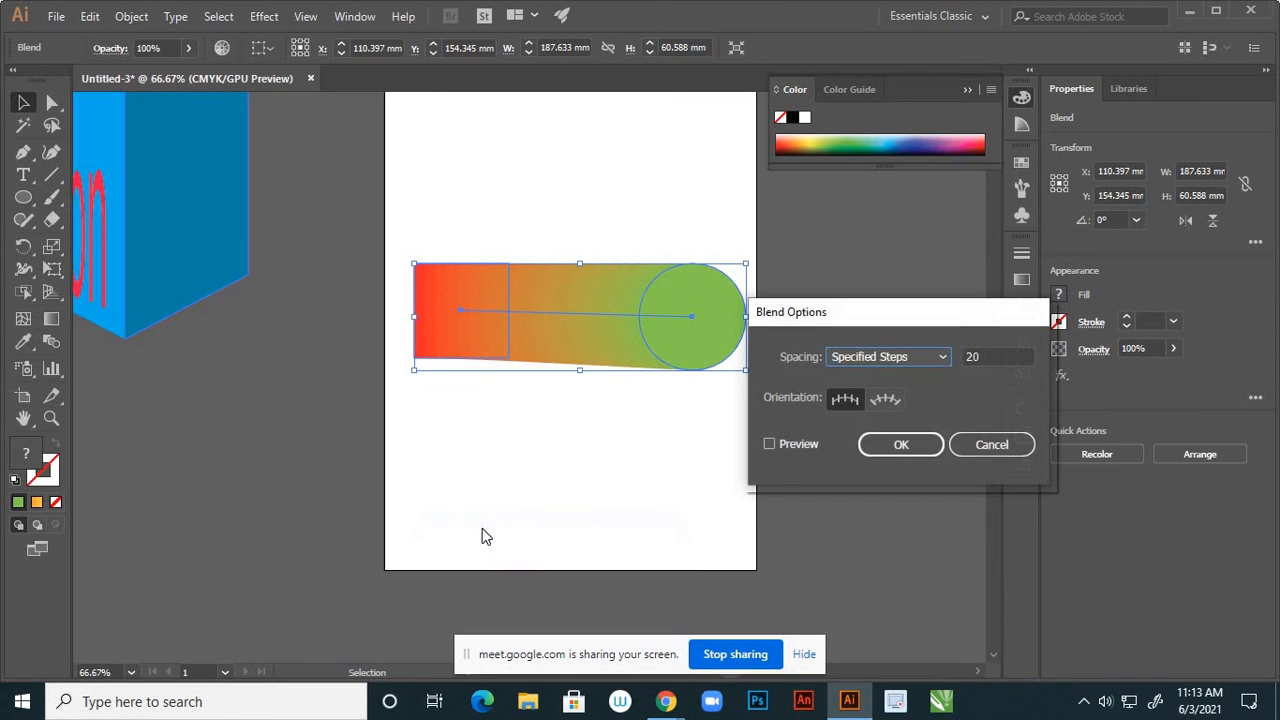
{"action": "left_click", "coordinate": [770, 445]}
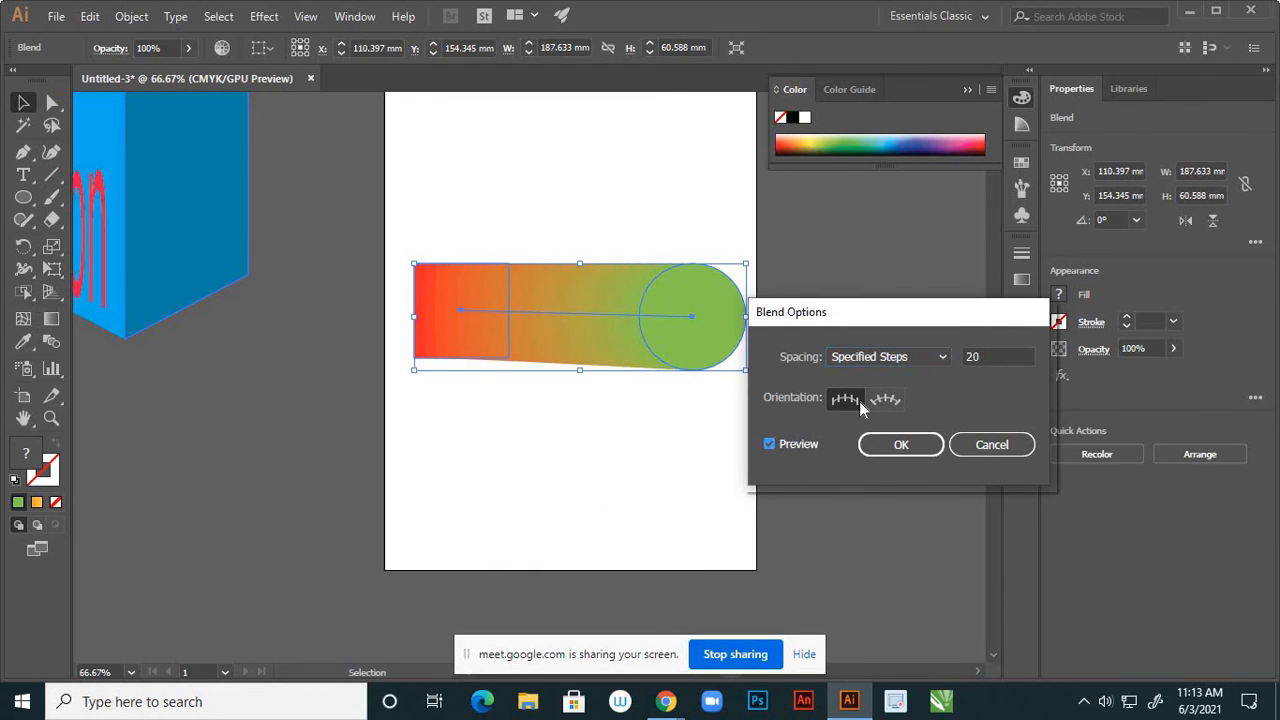
{"action": "left_click", "coordinate": [943, 357]}
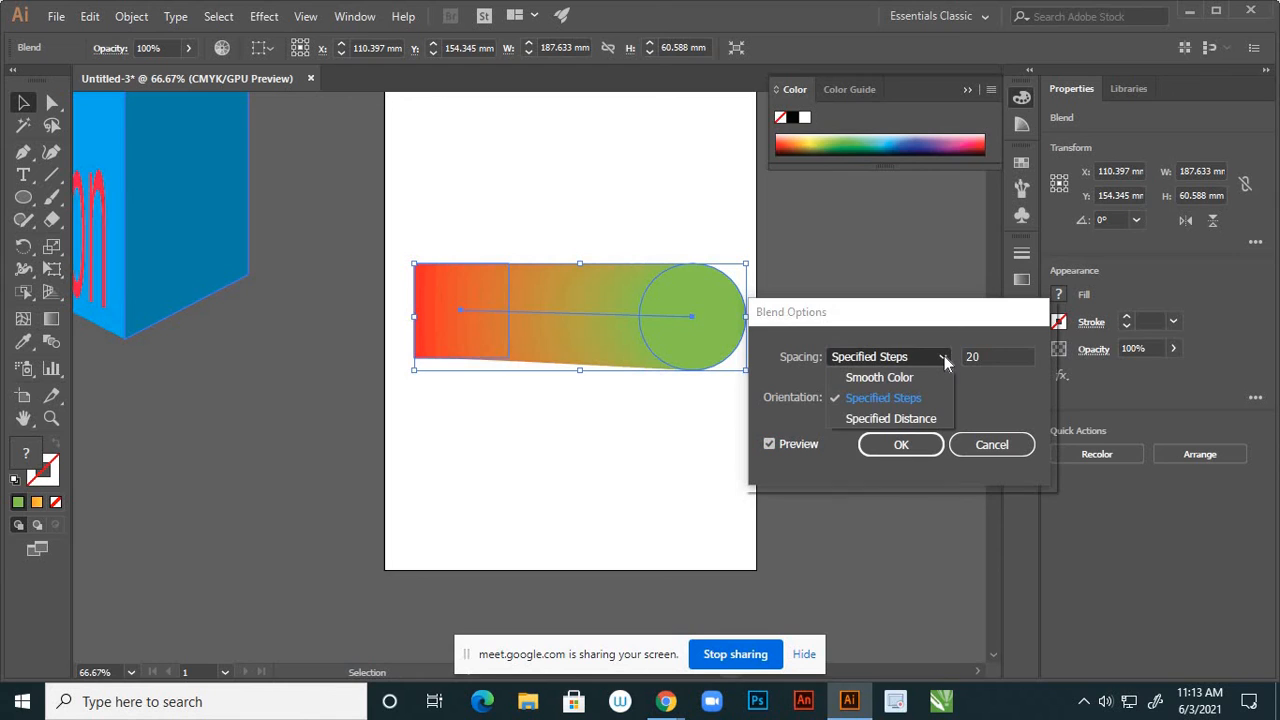
{"action": "left_click", "coordinate": [928, 420]}
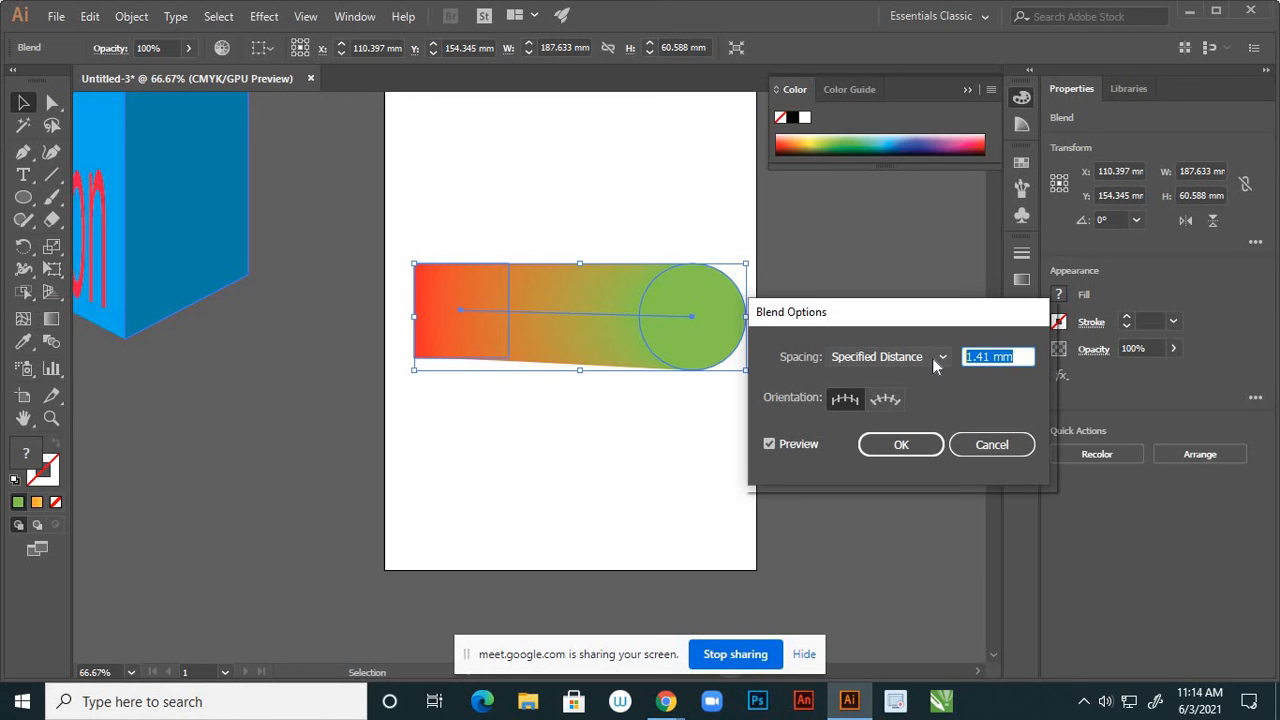
{"action": "type", "text": "05"}
{"action": "left_click", "coordinate": [903, 446]}
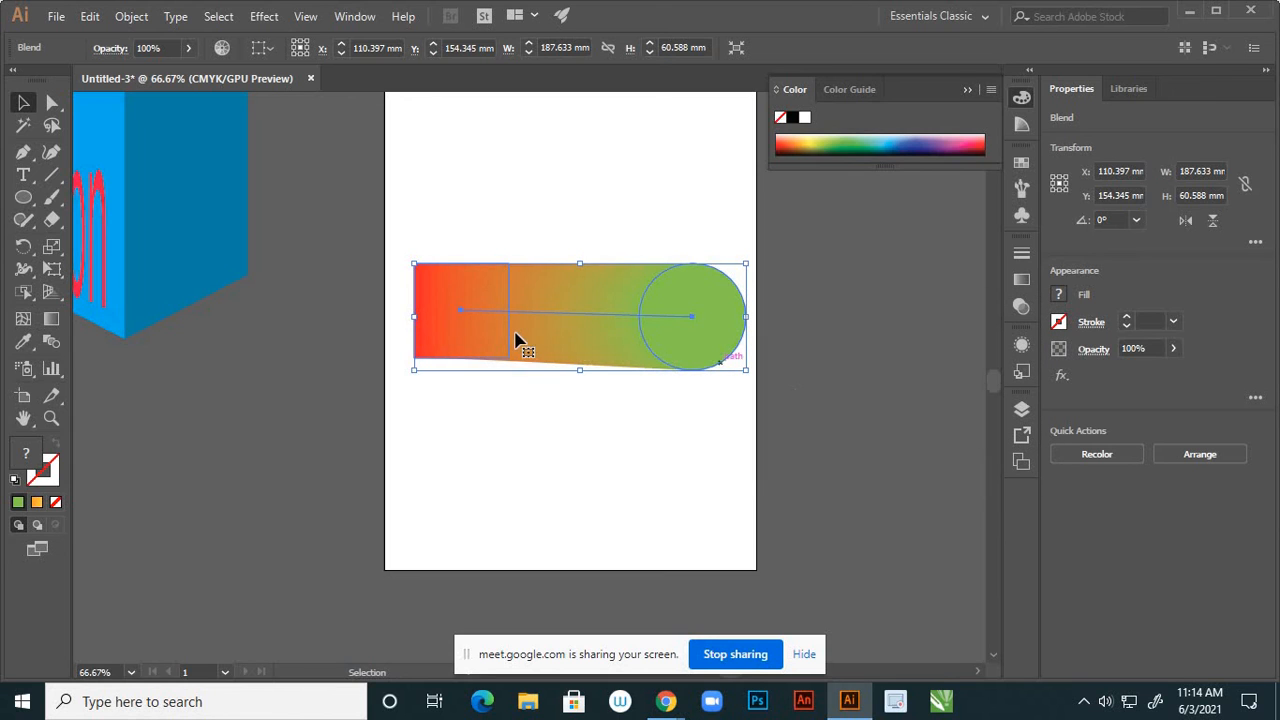
Reduce the blend's specified distance to 2 mm in the Blend Options, with the preview turned on
{"action": "scroll", "coordinate": [503, 338], "scroll_direction": "up", "scroll_amount": 3}
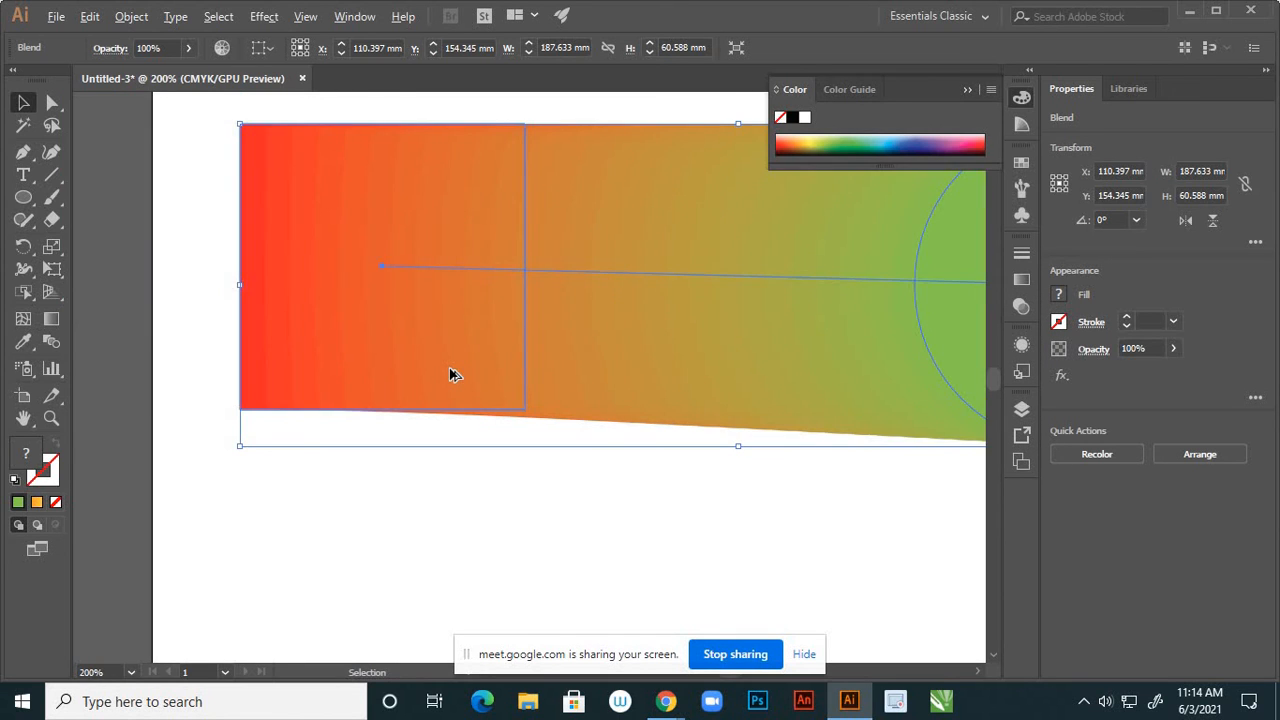
{"action": "scroll", "coordinate": [451, 371], "scroll_direction": "up", "scroll_amount": 1}
{"action": "scroll", "coordinate": [451, 371], "scroll_direction": "down", "scroll_amount": 1}
{"action": "scroll", "coordinate": [430, 363], "scroll_direction": "down", "scroll_amount": 3}
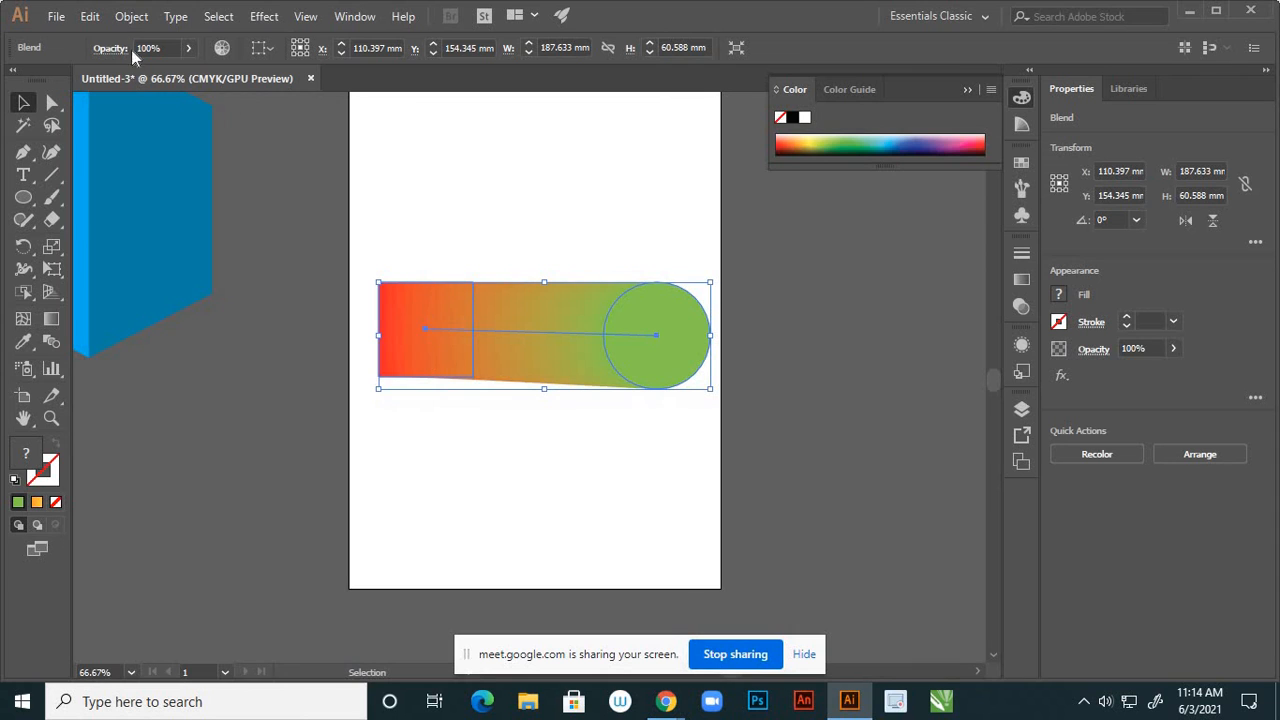
{"action": "left_click", "coordinate": [139, 18]}
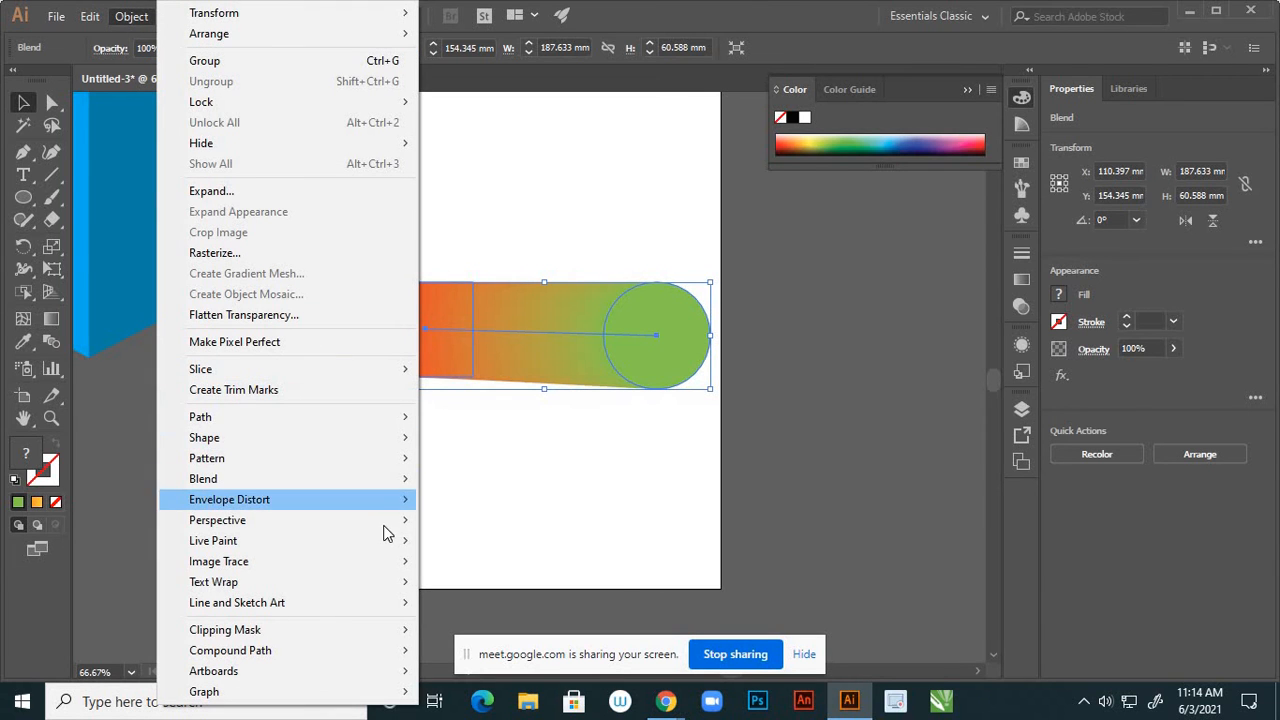
{"action": "mouse_move", "coordinate": [398, 479]}
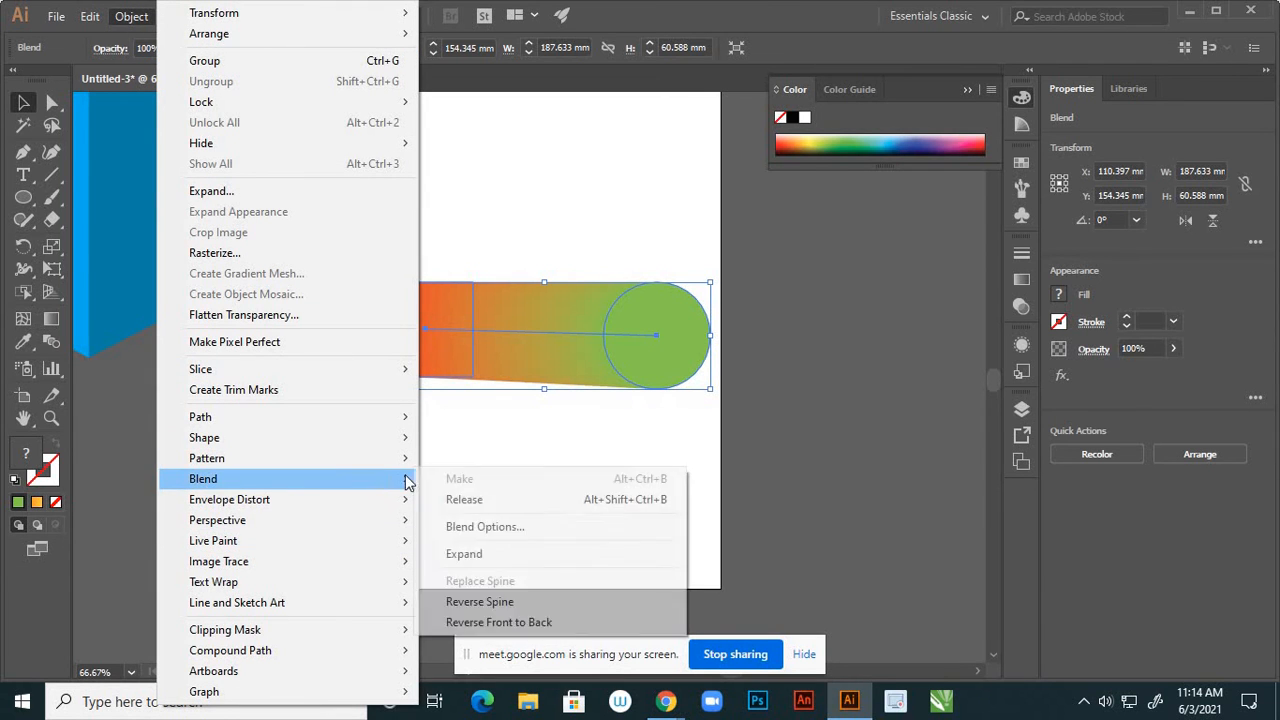
{"action": "left_click", "coordinate": [470, 527]}
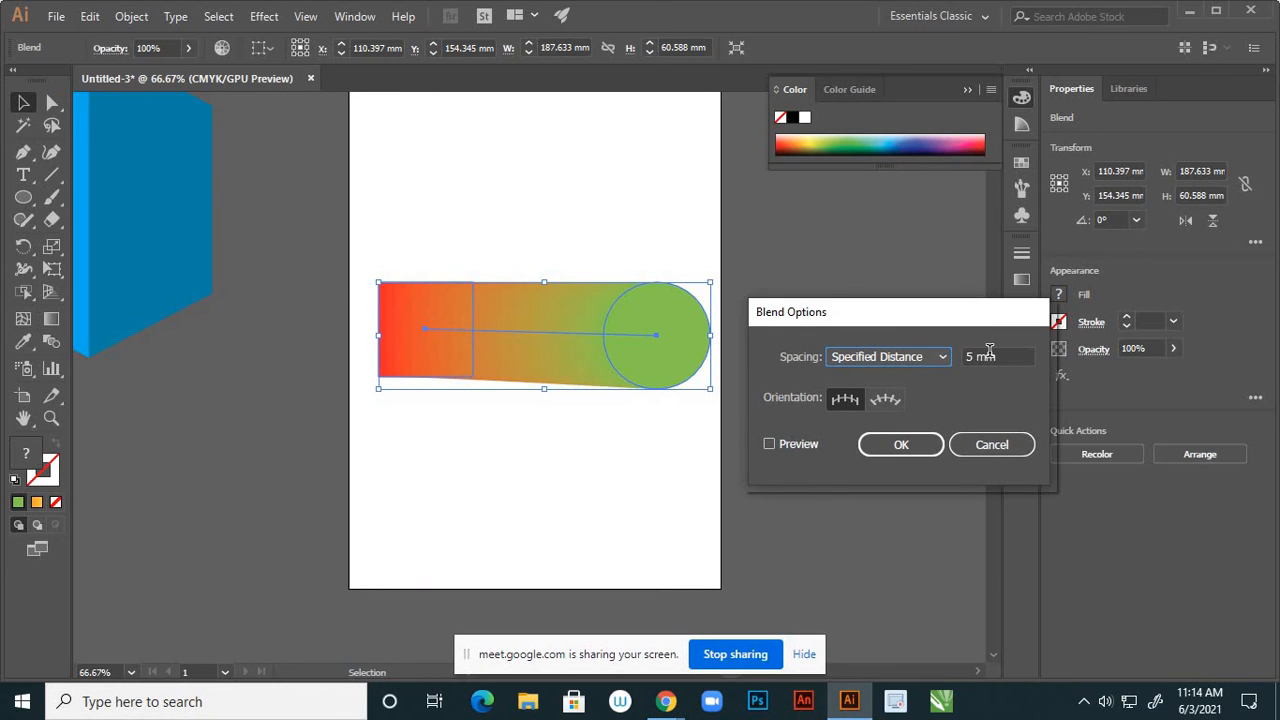
{"action": "left_click", "coordinate": [772, 442]}
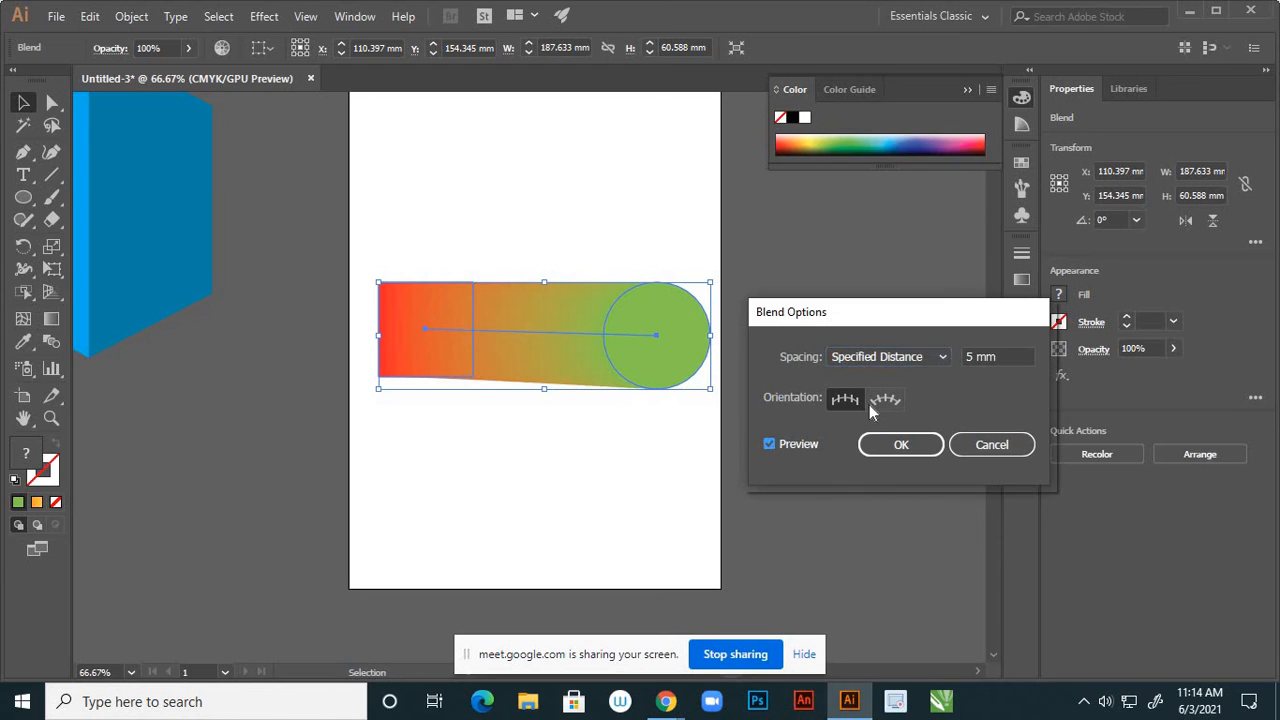
{"action": "left_click", "coordinate": [1003, 357]}
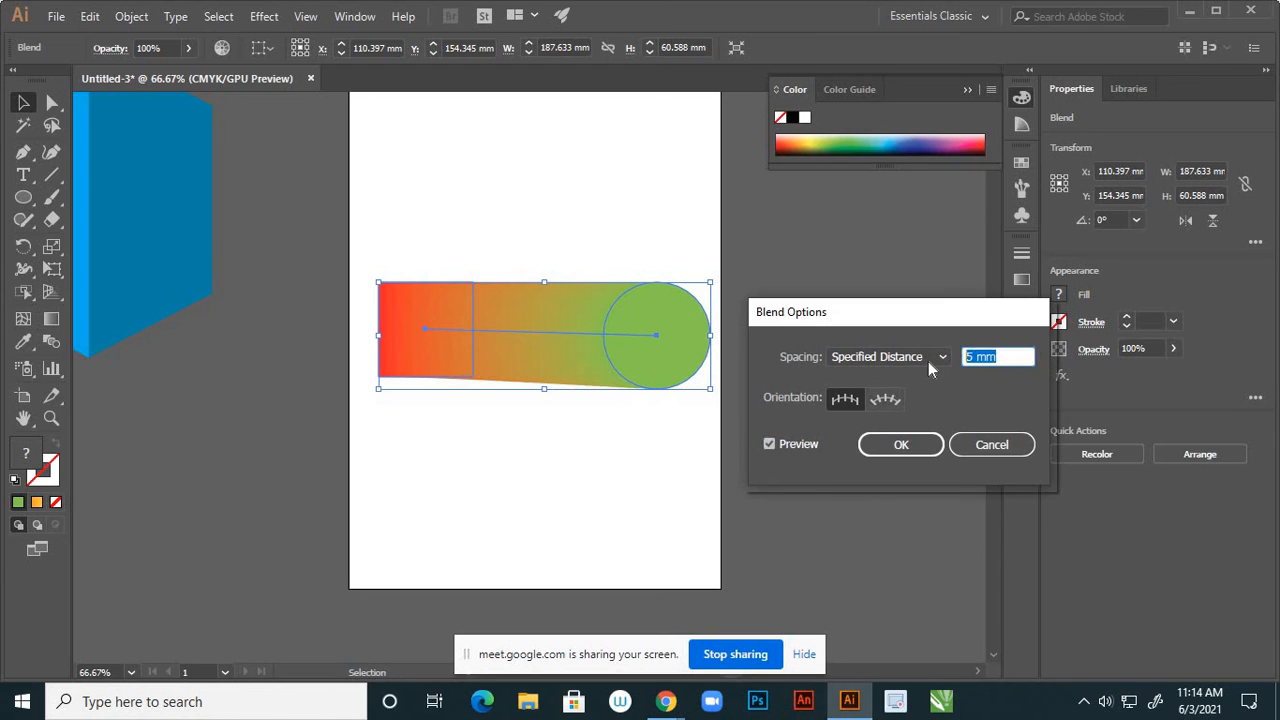
{"action": "left_click", "coordinate": [928, 447]}
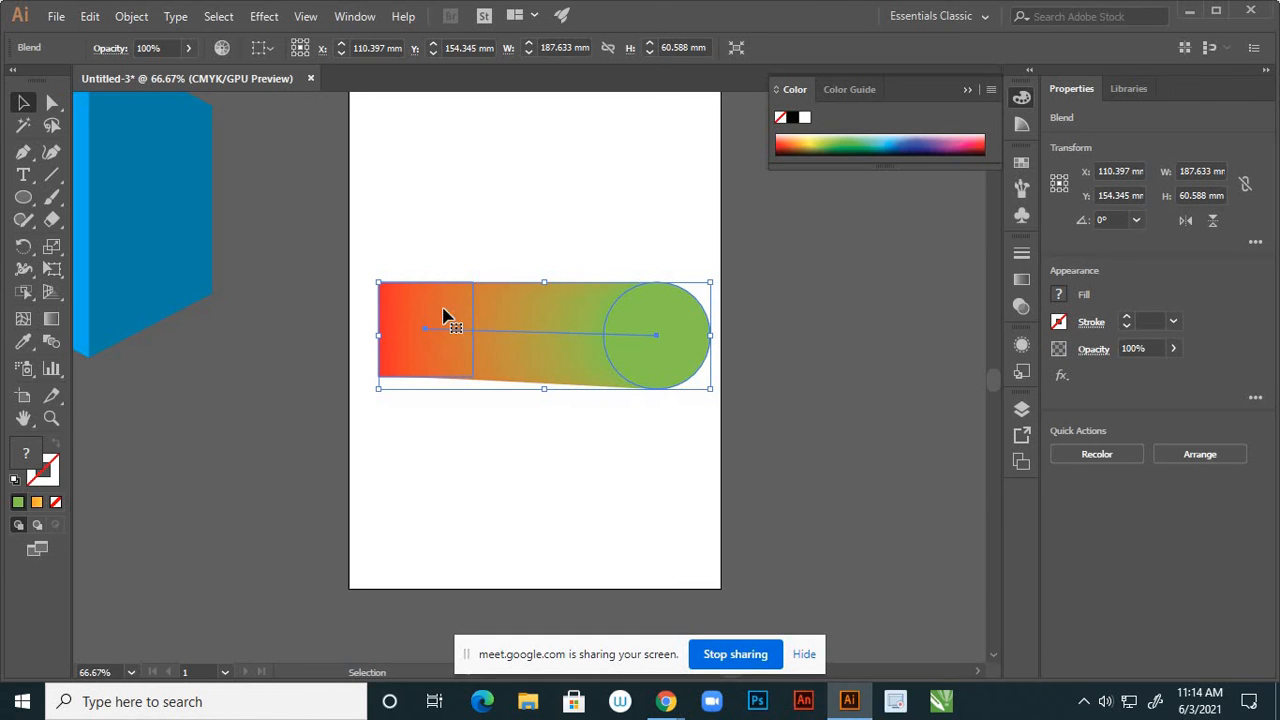
Set the square-to-circle blend's specified distance to 0.5 mm in the Blend Options, with the preview turned on
{"action": "scroll", "coordinate": [336, 303], "scroll_direction": "up", "scroll_amount": 3}
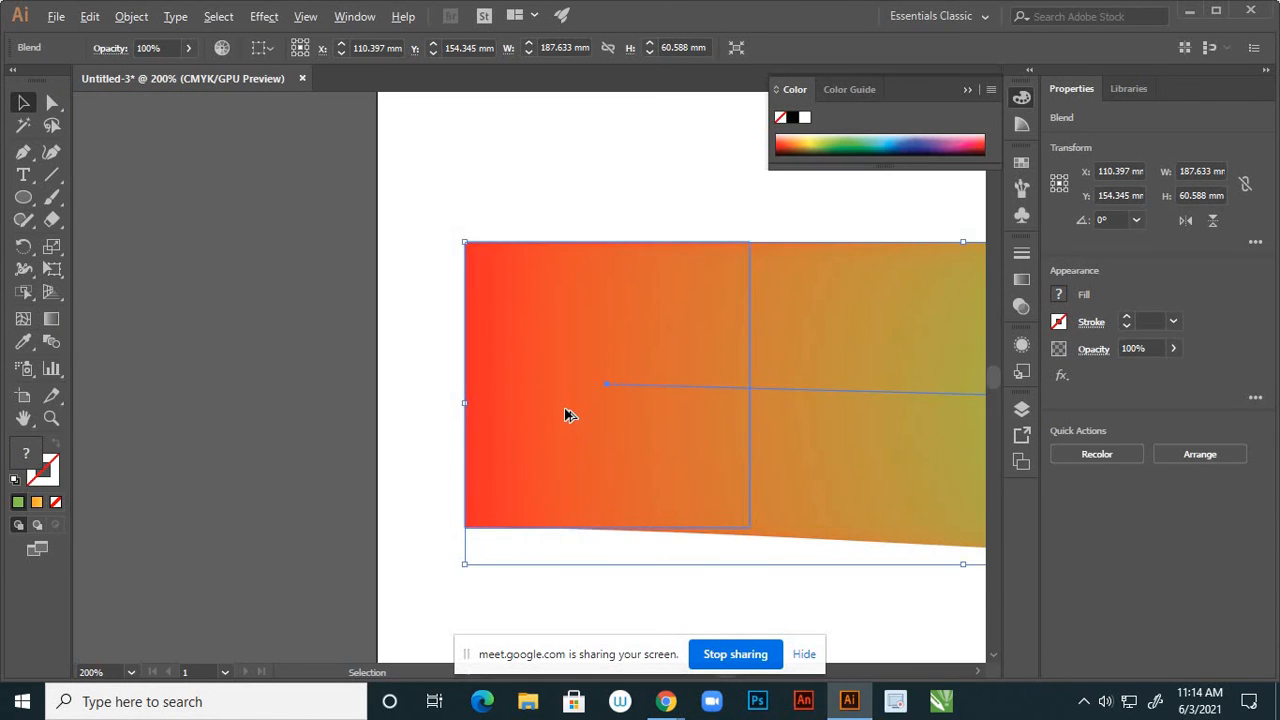
{"action": "scroll", "coordinate": [565, 415], "scroll_direction": "up", "scroll_amount": 2}
{"action": "scroll", "coordinate": [425, 510], "scroll_direction": "up", "scroll_amount": 1}
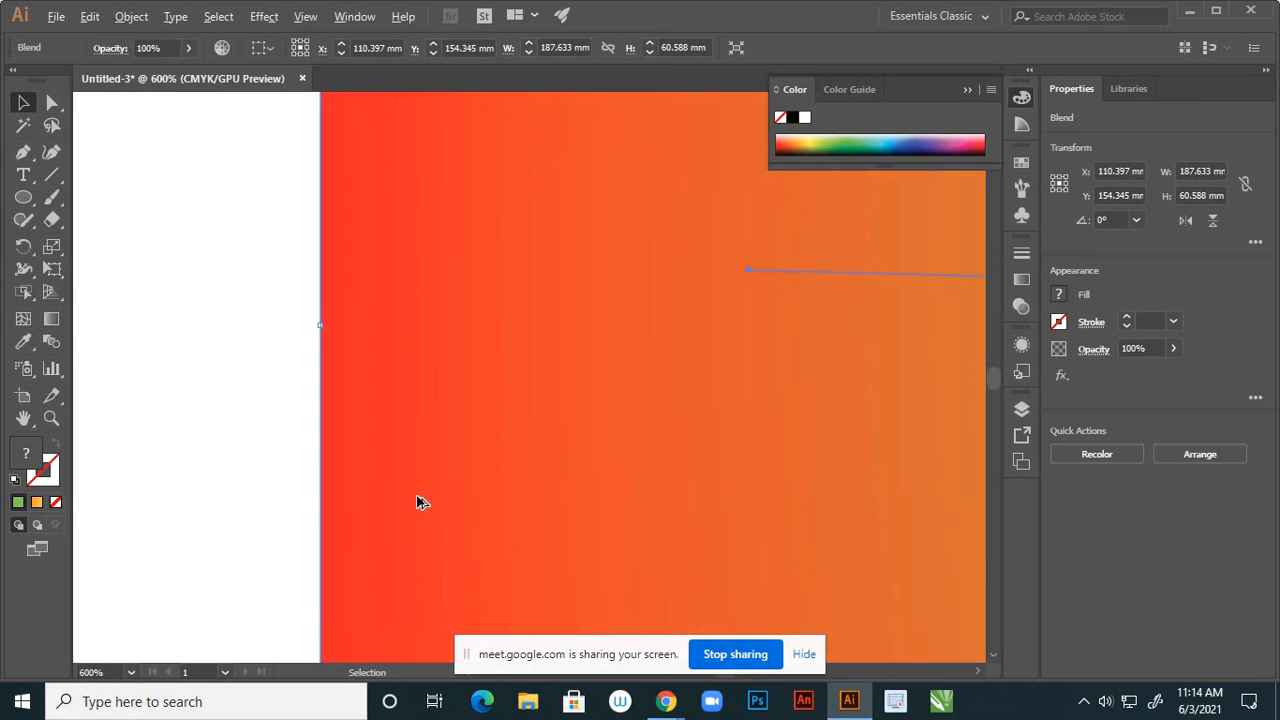
{"action": "scroll", "coordinate": [411, 371], "scroll_direction": "down", "scroll_amount": 6}
{"action": "scroll", "coordinate": [474, 374], "scroll_direction": "up", "scroll_amount": 1}
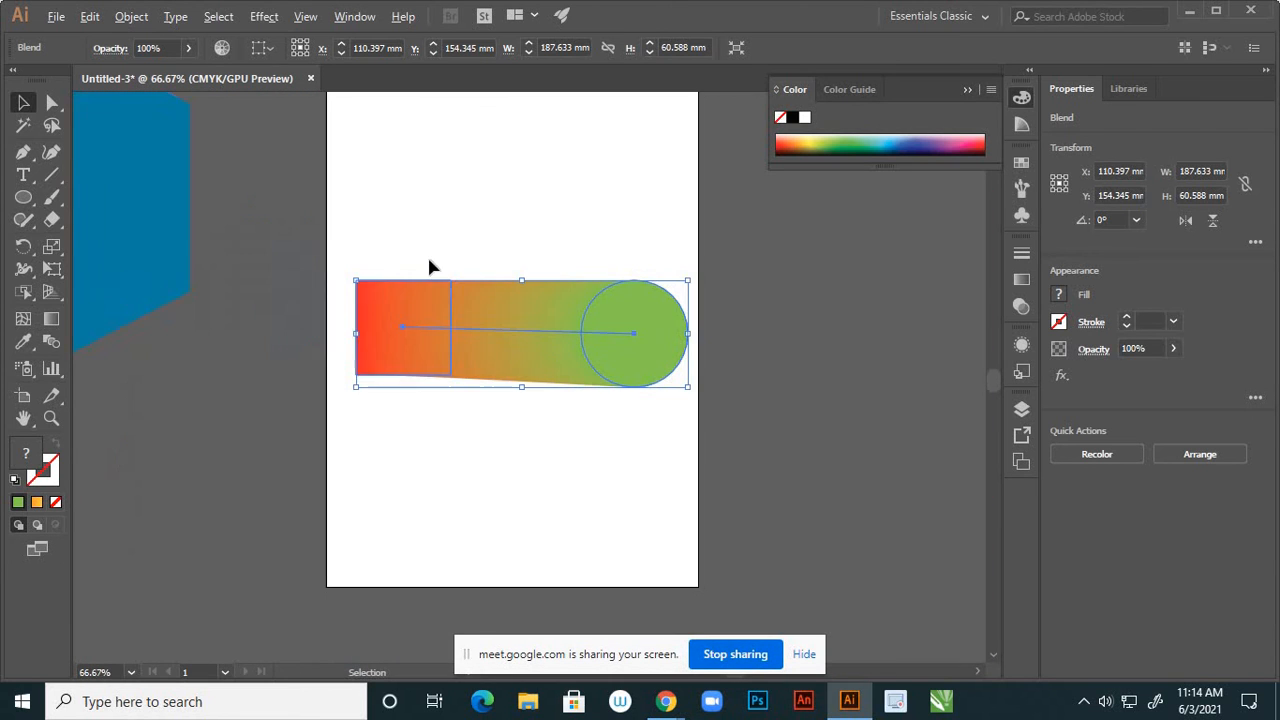
{"action": "left_click", "coordinate": [131, 17]}
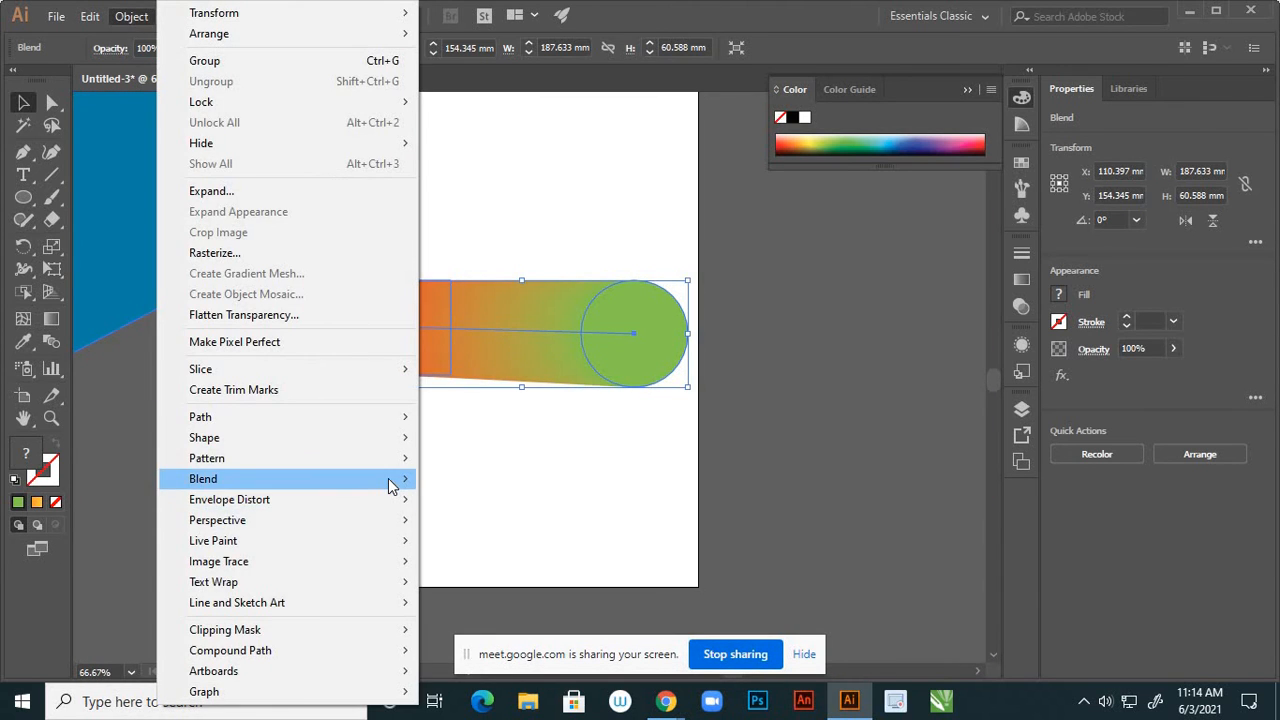
{"action": "mouse_move", "coordinate": [390, 485]}
{"action": "left_click", "coordinate": [467, 528]}
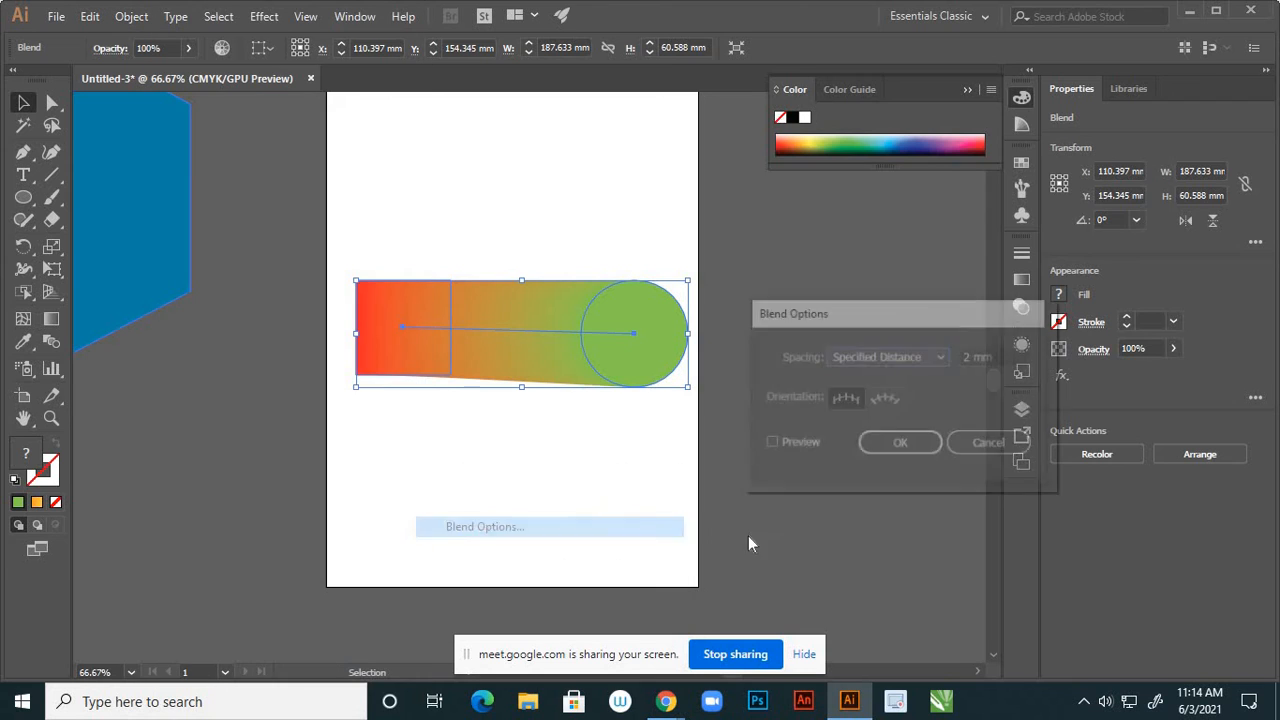
{"action": "left_click", "coordinate": [769, 444]}
{"action": "left_click", "coordinate": [1003, 359]}
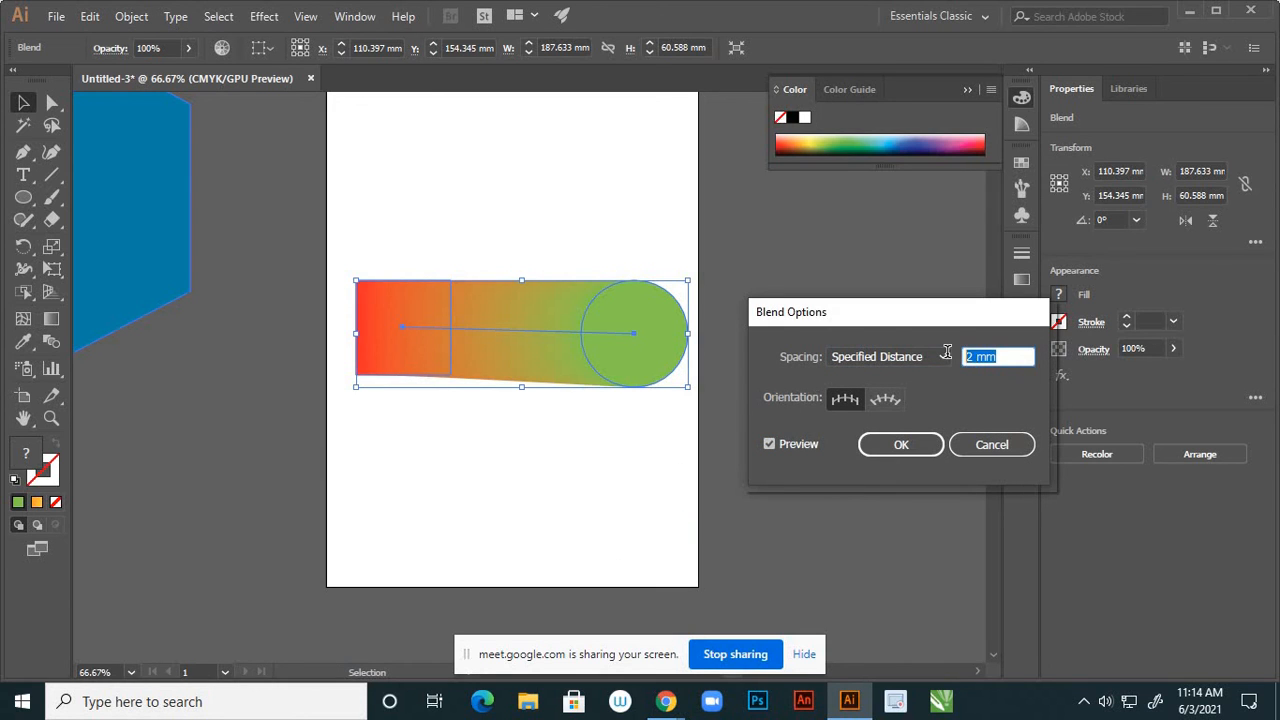
{"action": "type", "text": ".5"}
{"action": "left_click", "coordinate": [903, 447]}
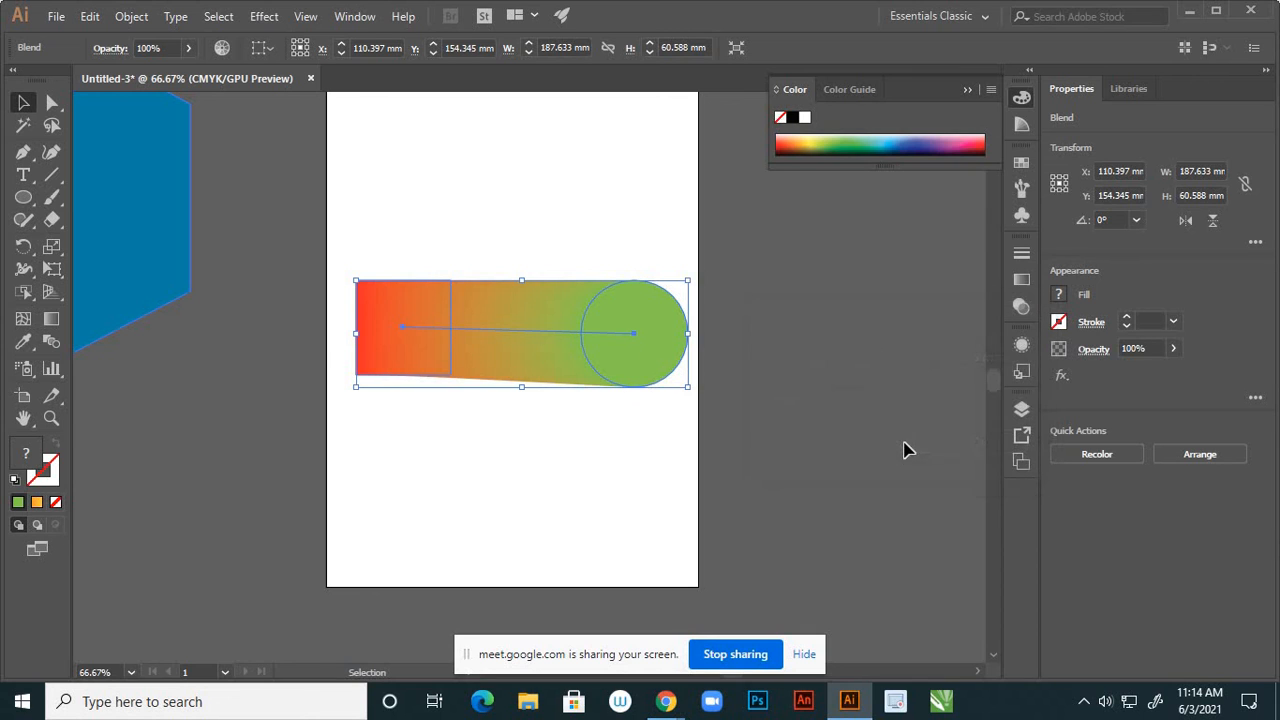
Examine the blend's colour transition up close and the available blend commands, and deselect the blend
{"action": "scroll", "coordinate": [330, 333], "scroll_direction": "up", "scroll_amount": 4}
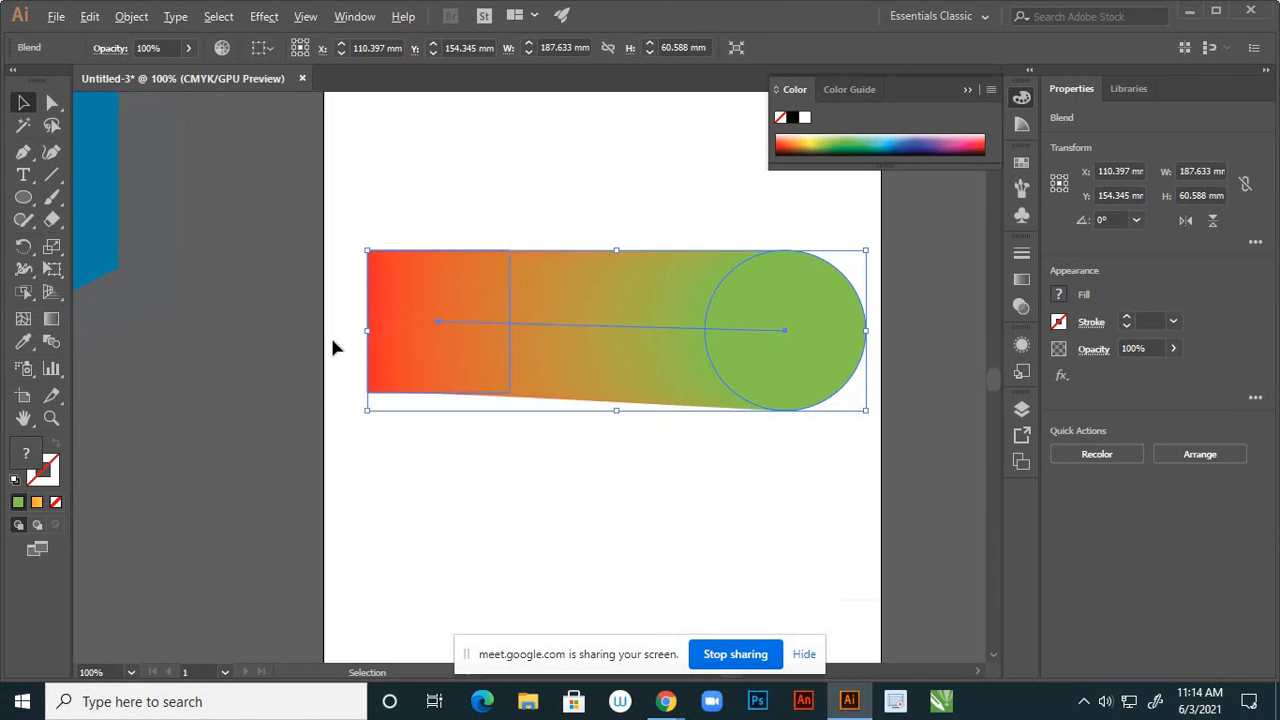
{"action": "scroll", "coordinate": [547, 459], "scroll_direction": "up", "scroll_amount": 3}
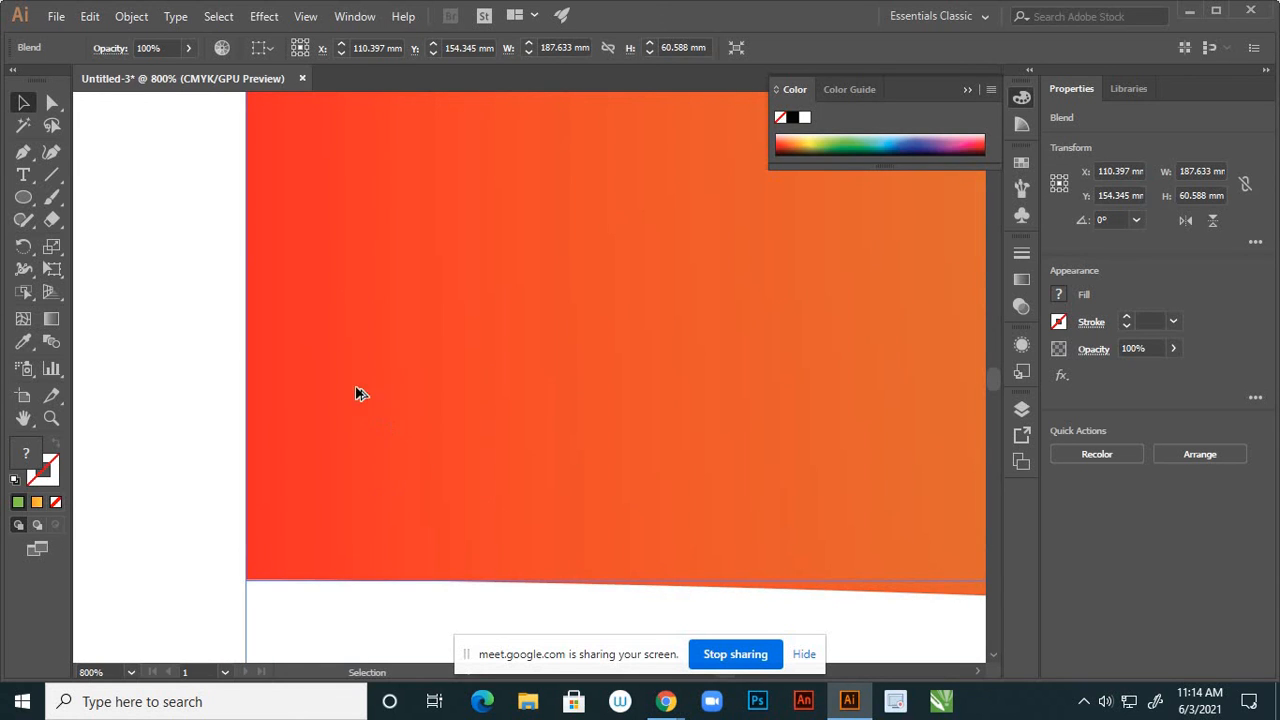
{"action": "scroll", "coordinate": [290, 364], "scroll_direction": "down", "scroll_amount": 3}
{"action": "scroll", "coordinate": [290, 360], "scroll_direction": "down", "scroll_amount": 7}
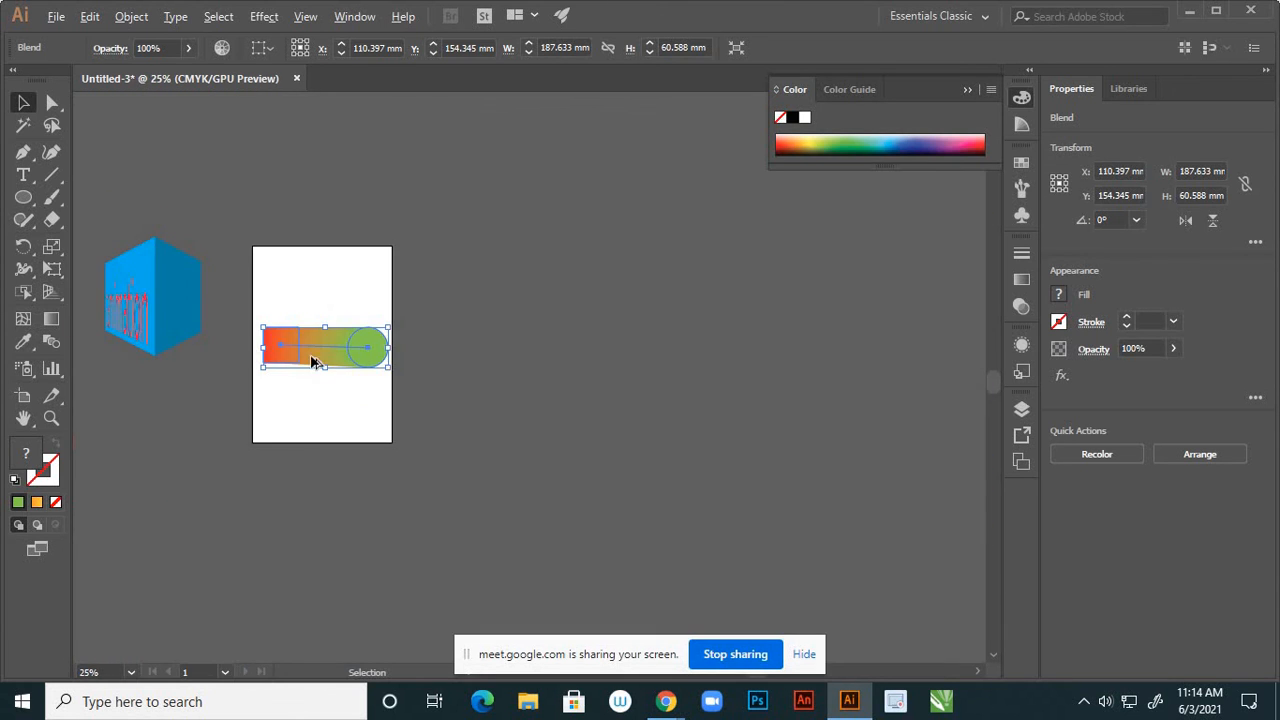
{"action": "scroll", "coordinate": [305, 358], "scroll_direction": "up", "scroll_amount": 3}
{"action": "scroll", "coordinate": [193, 349], "scroll_direction": "up", "scroll_amount": 1}
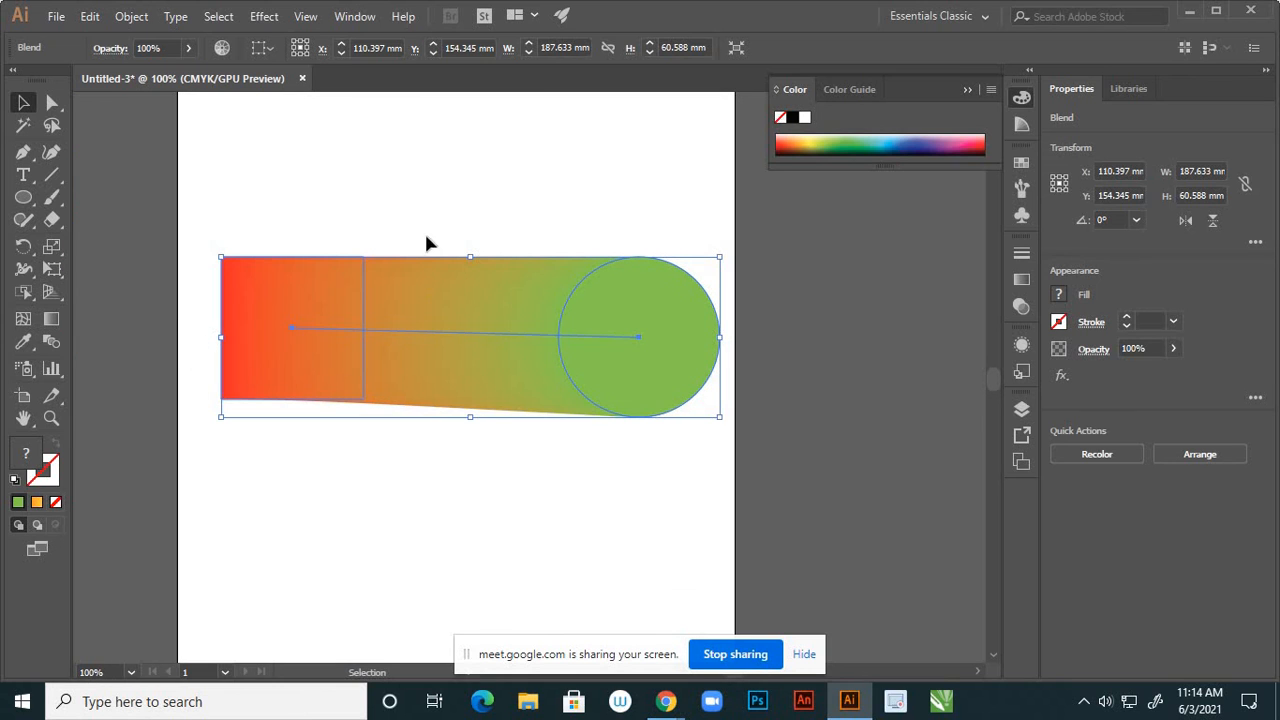
{"action": "left_click", "coordinate": [131, 17]}
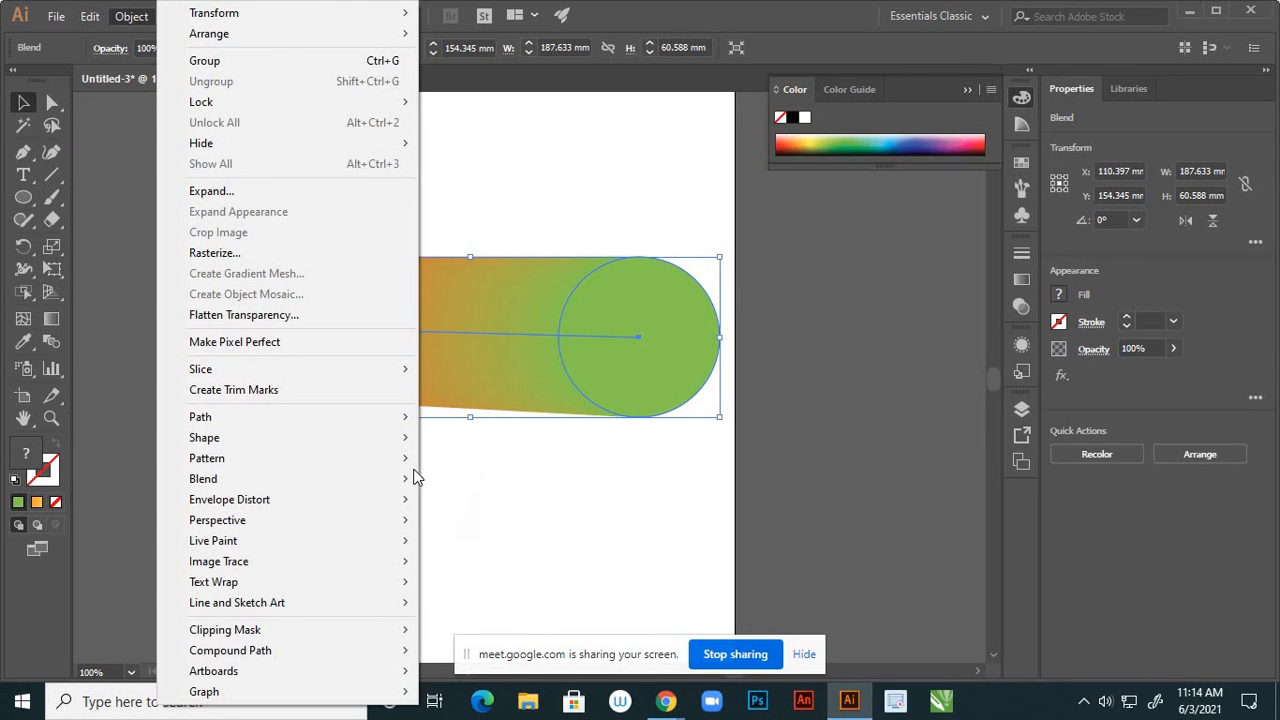
{"action": "mouse_move", "coordinate": [391, 481]}
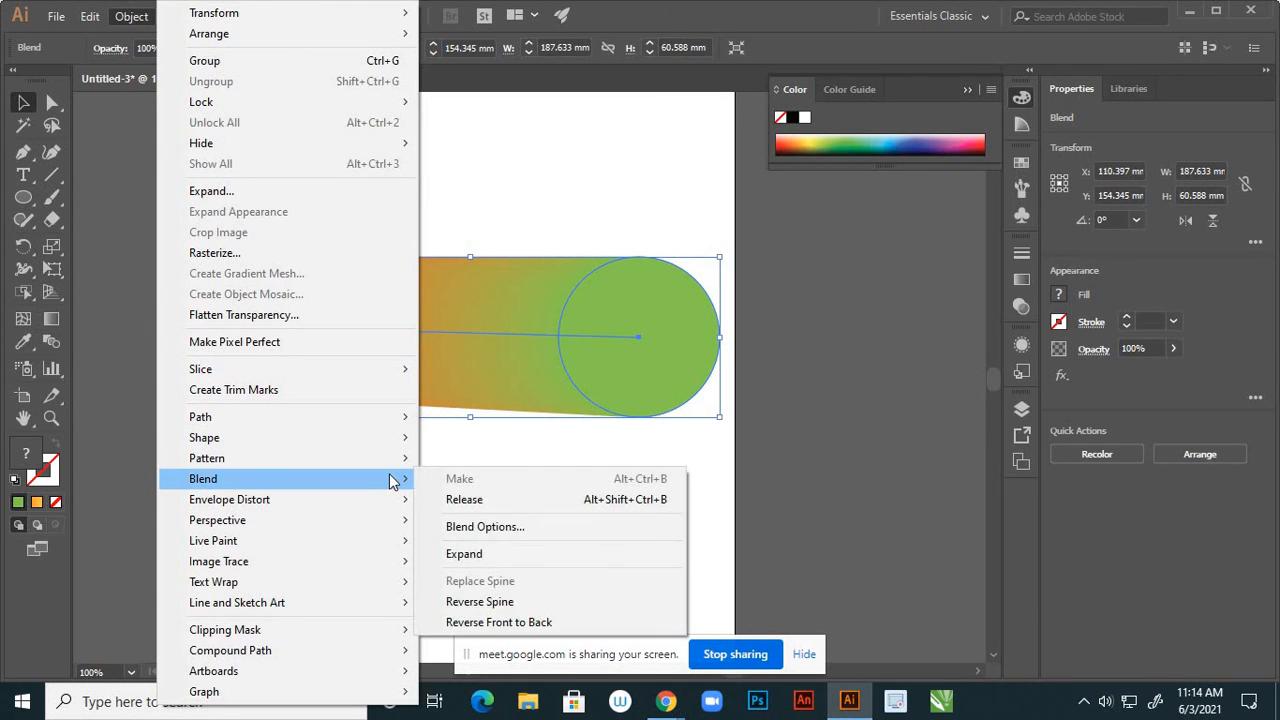
{"action": "left_click", "coordinate": [828, 413]}
Move the red-to-green blend off the artboard to the empty pasteboard above the blue box
{"action": "scroll", "coordinate": [737, 394], "scroll_direction": "down", "scroll_amount": 3}
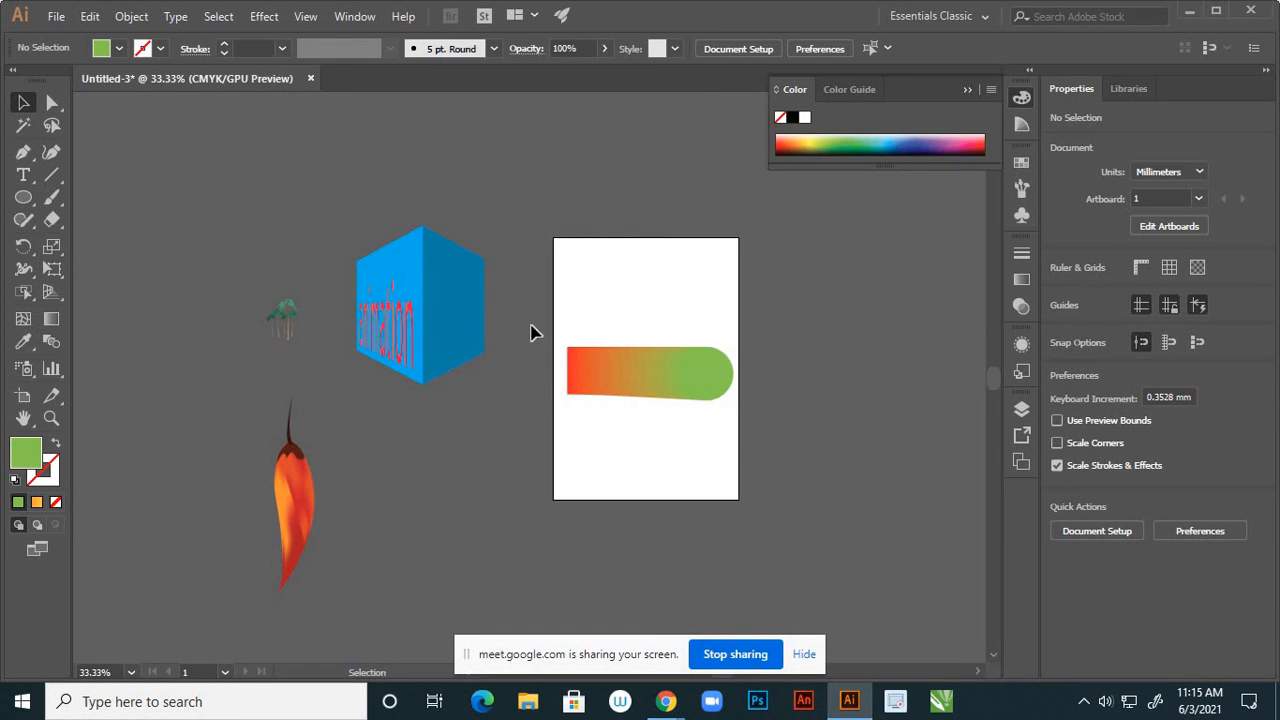
{"action": "left_click", "coordinate": [657, 380]}
{"action": "left_click_drag", "start_coordinate": [609, 392], "coordinate": [293, 179]}
{"action": "scroll", "coordinate": [701, 386], "scroll_direction": "up", "scroll_amount": 2}
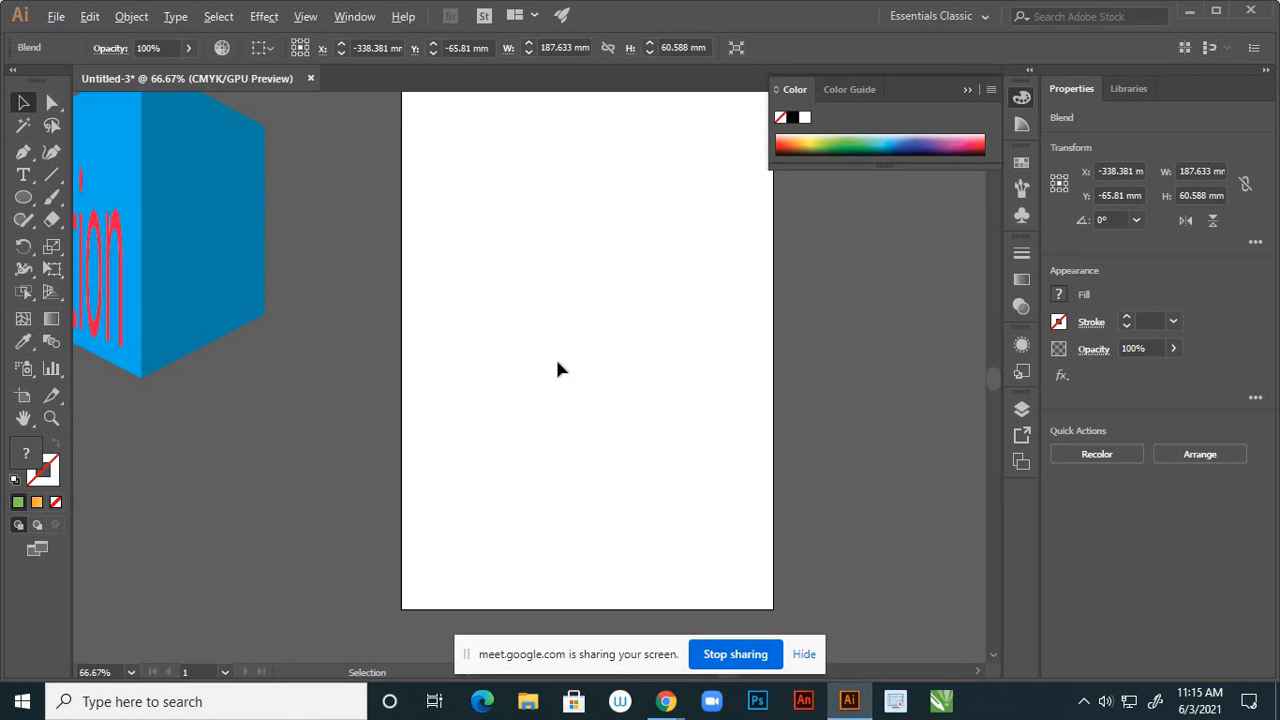
{"action": "scroll", "coordinate": [562, 366], "scroll_direction": "down", "scroll_amount": 2}
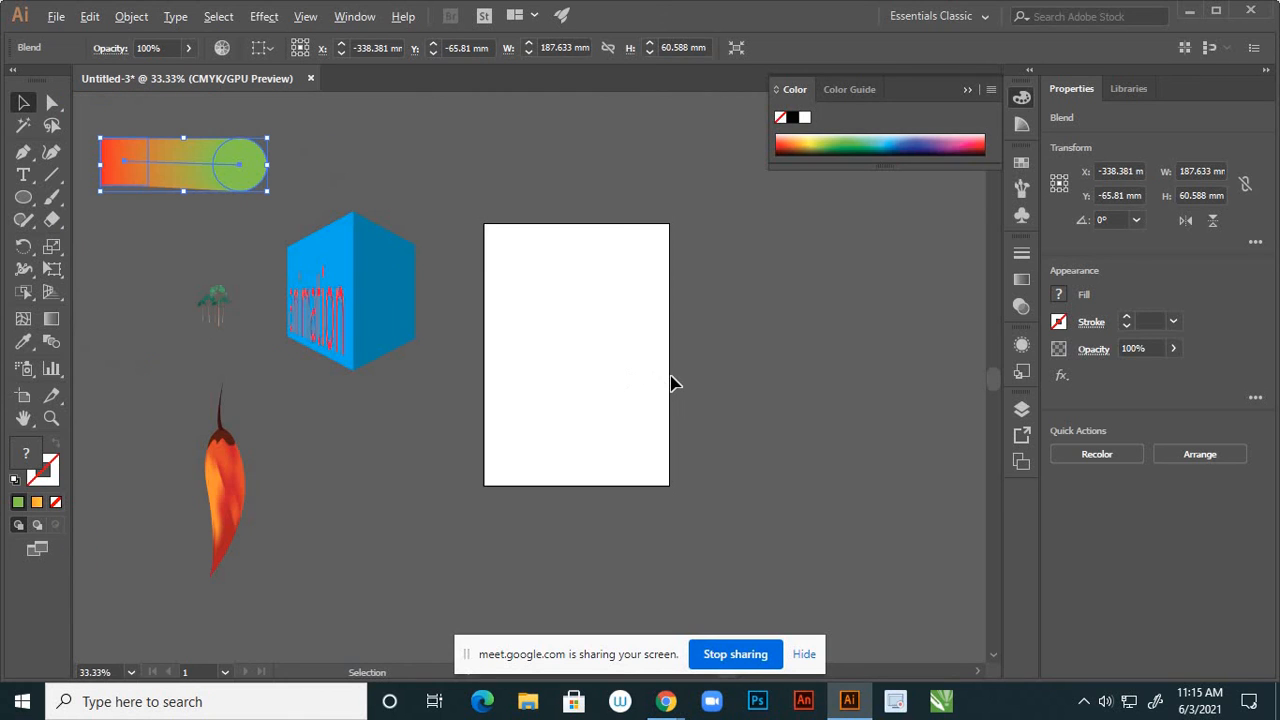
Try to set a black stroke colour for the Line Segment tool while the blend is still selected
{"action": "left_click", "coordinate": [53, 177]}
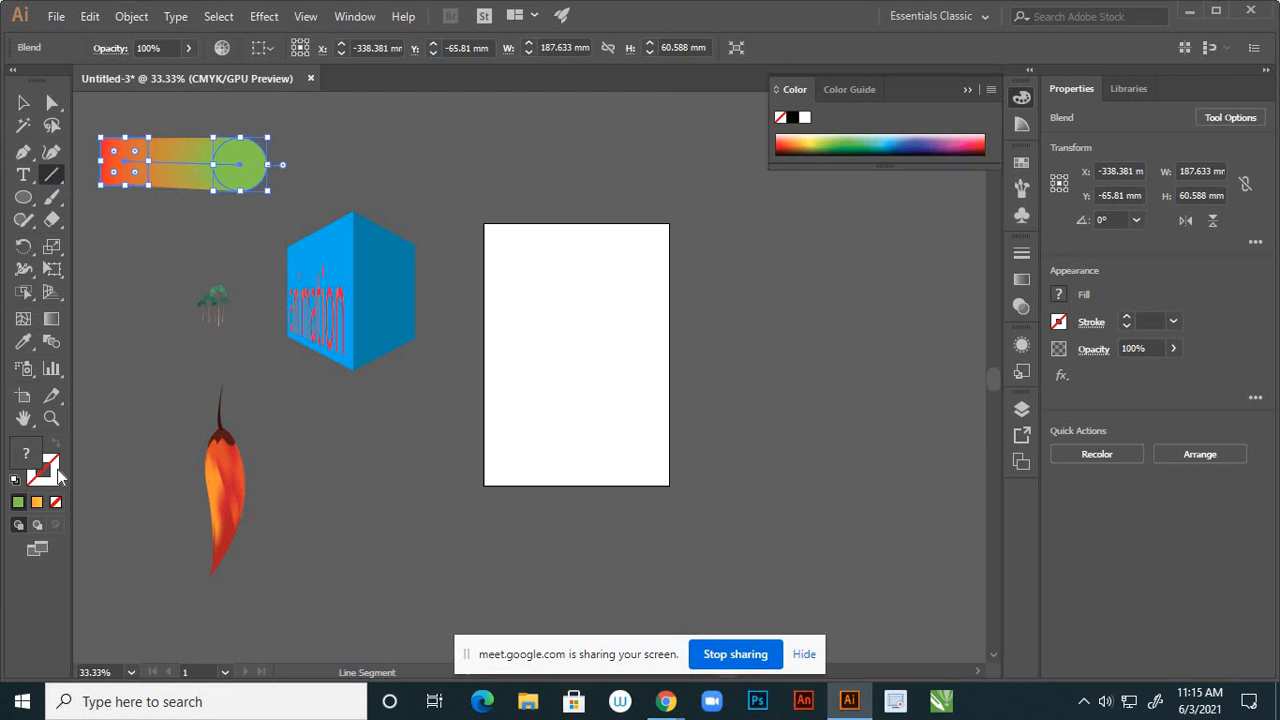
{"action": "double_click", "coordinate": [57, 468]}
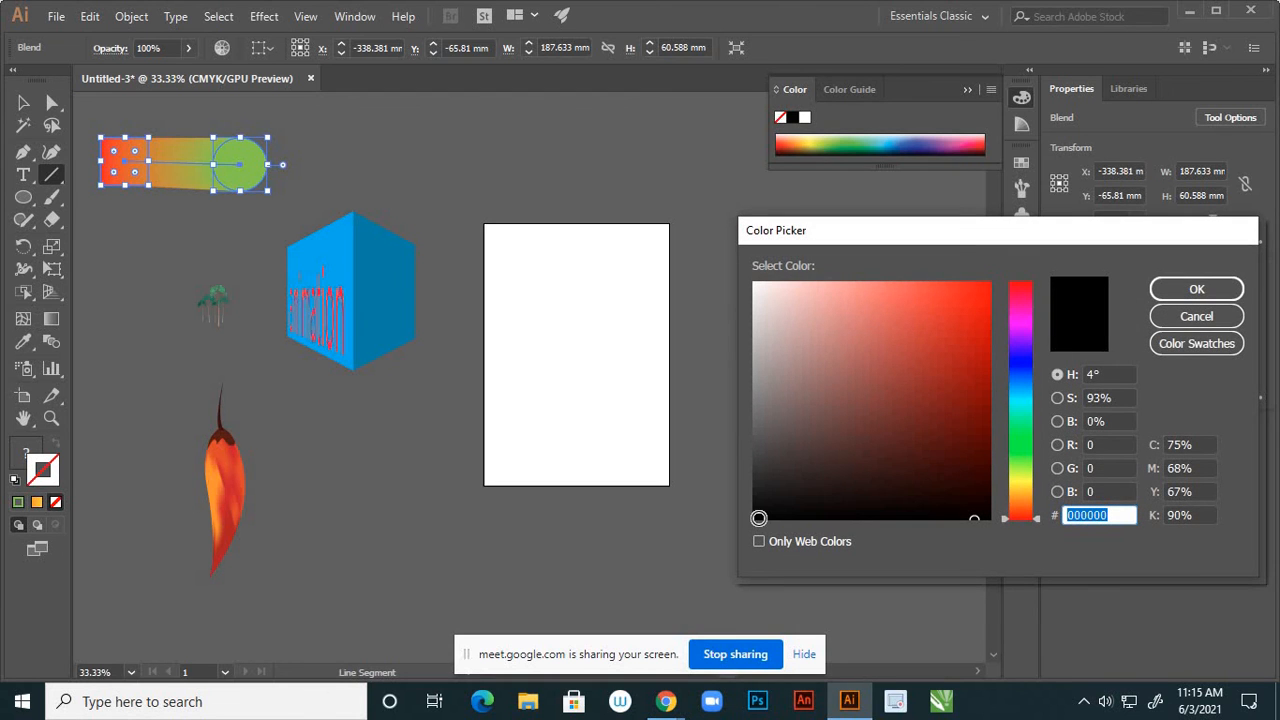
{"action": "left_click", "coordinate": [1182, 291]}
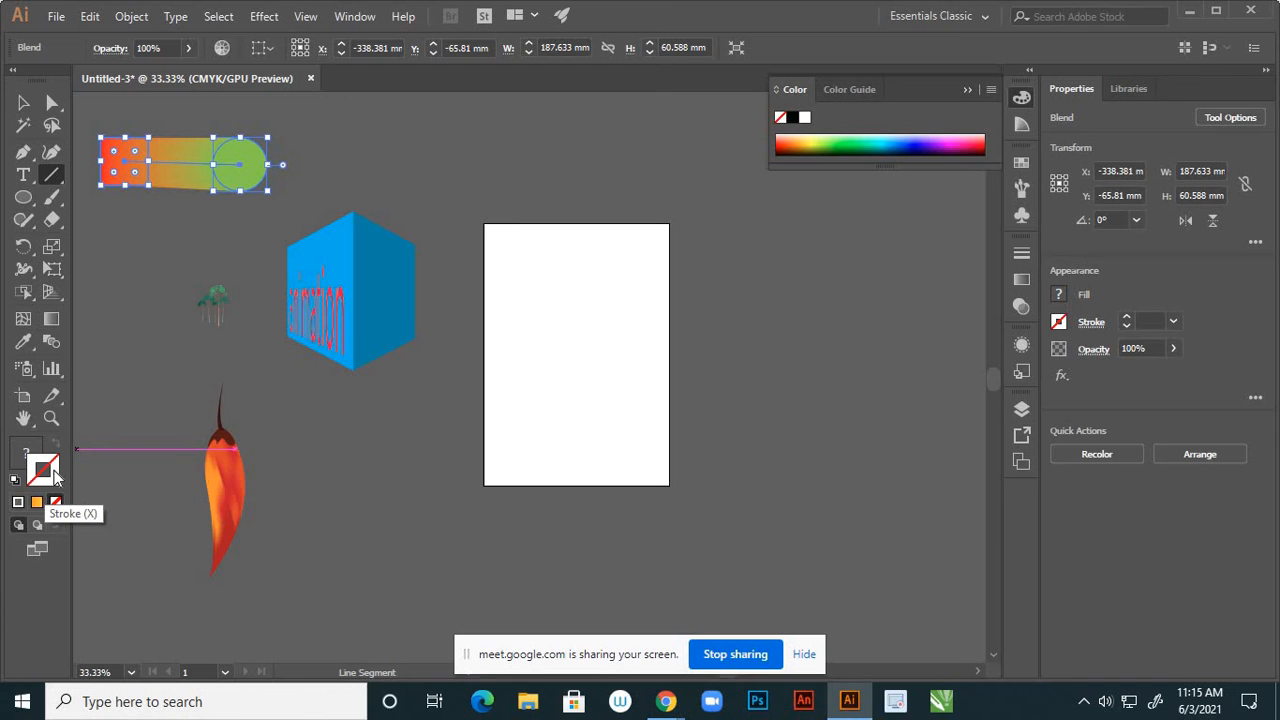
Deselect the blend and set the default fill to none and the stroke colour to black
{"action": "left_click", "coordinate": [23, 102]}
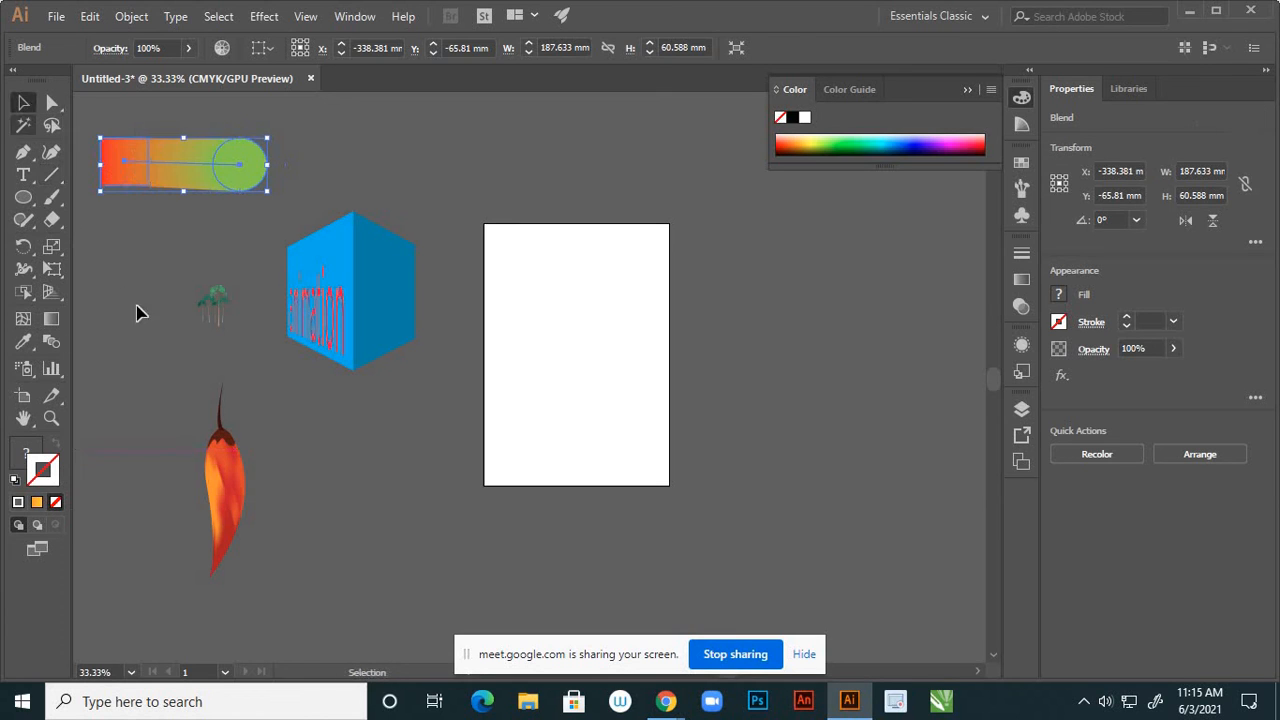
{"action": "left_click", "coordinate": [157, 271]}
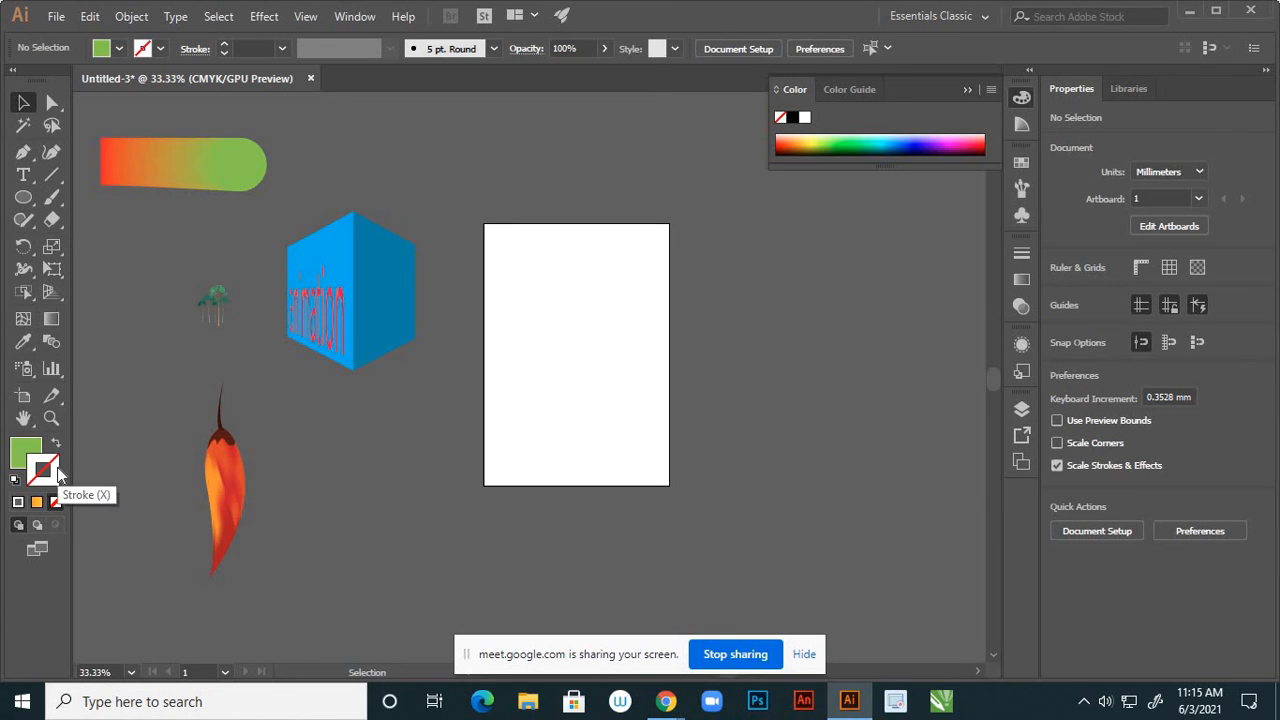
{"action": "left_click", "coordinate": [25, 455]}
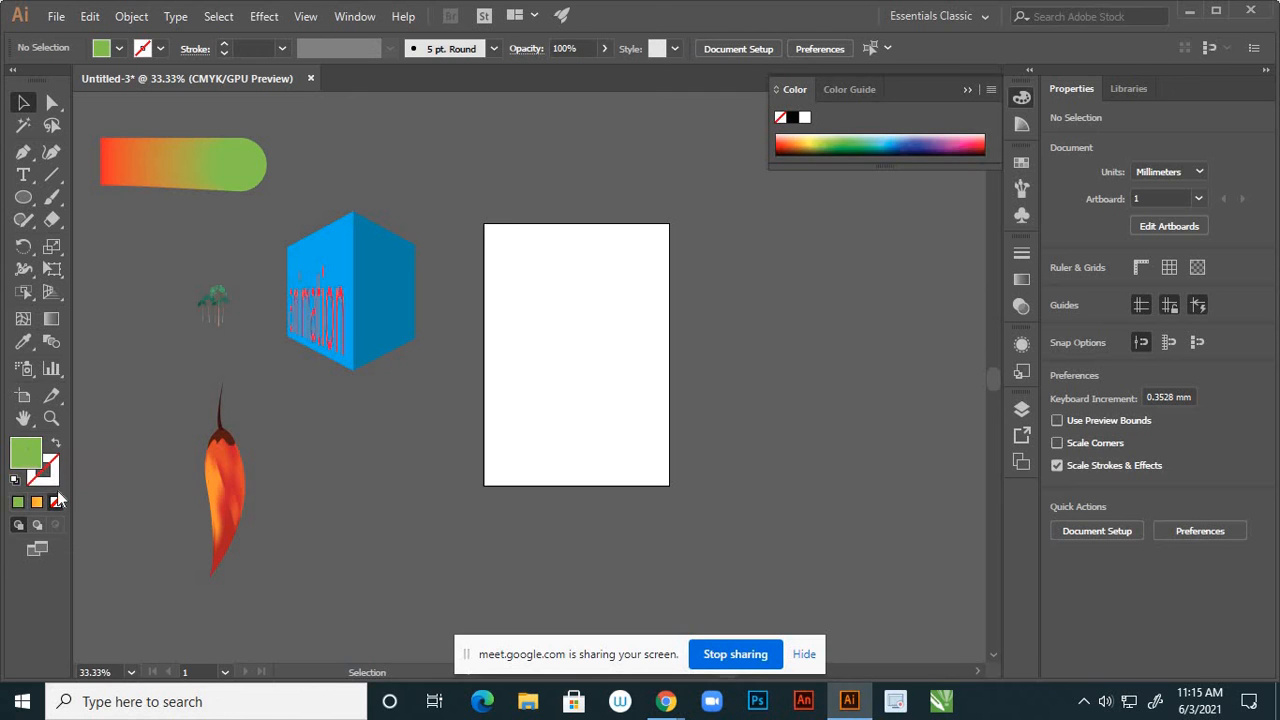
{"action": "left_click", "coordinate": [55, 502]}
{"action": "double_click", "coordinate": [50, 476]}
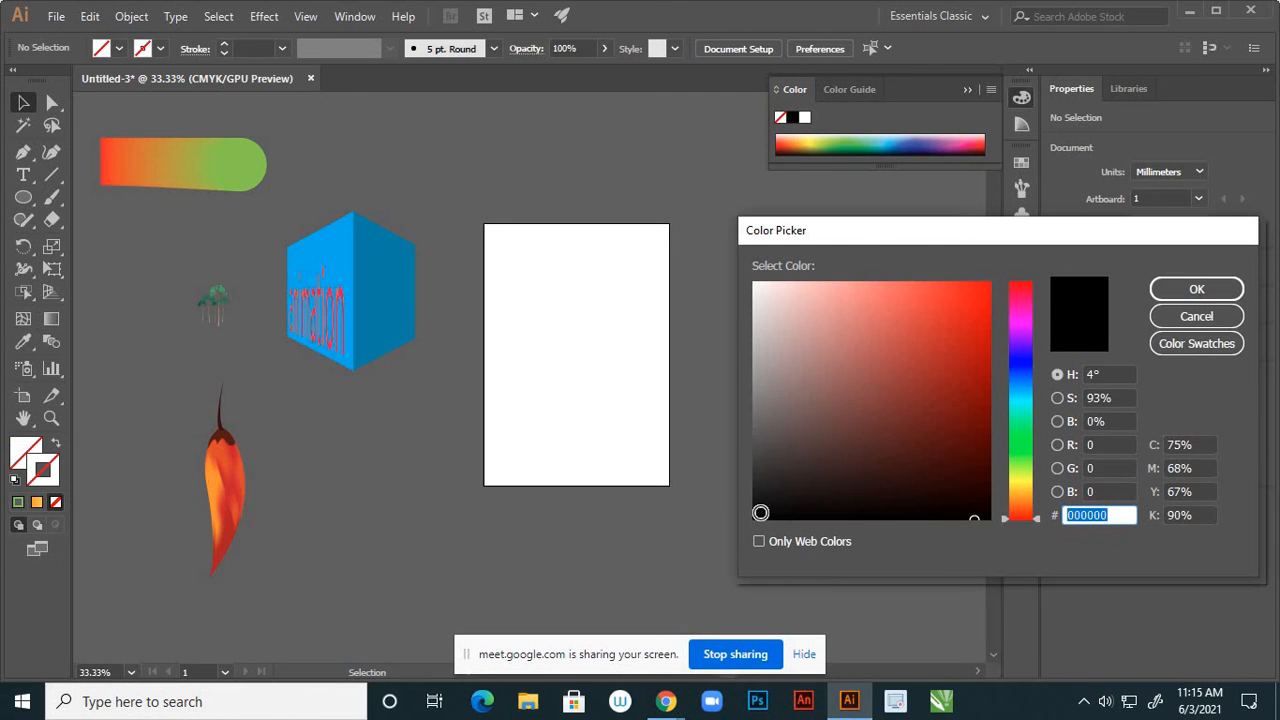
{"action": "left_click", "coordinate": [1185, 292]}
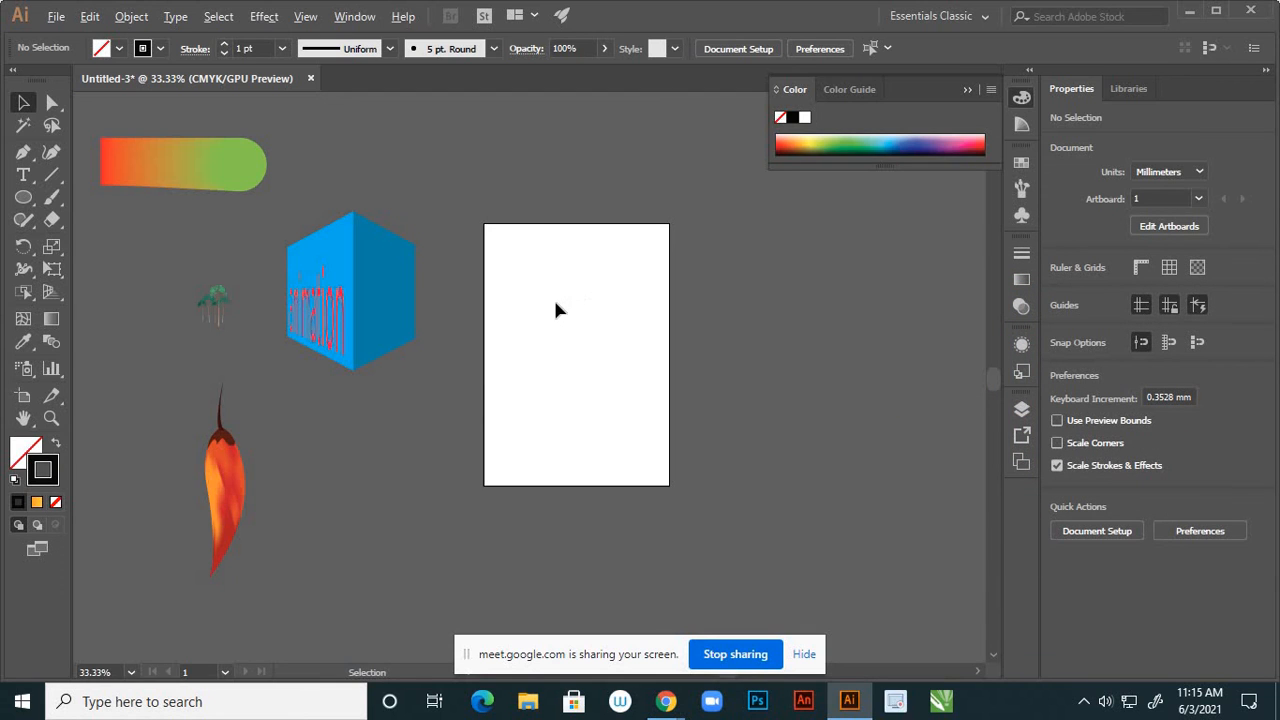
Draw a vertical line about 125 mm long with a 5 pt stroke on the artboard, and place a copy about 145 mm to its right
{"action": "scroll", "coordinate": [558, 310], "scroll_direction": "up", "scroll_amount": 2}
{"action": "left_click", "coordinate": [52, 175]}
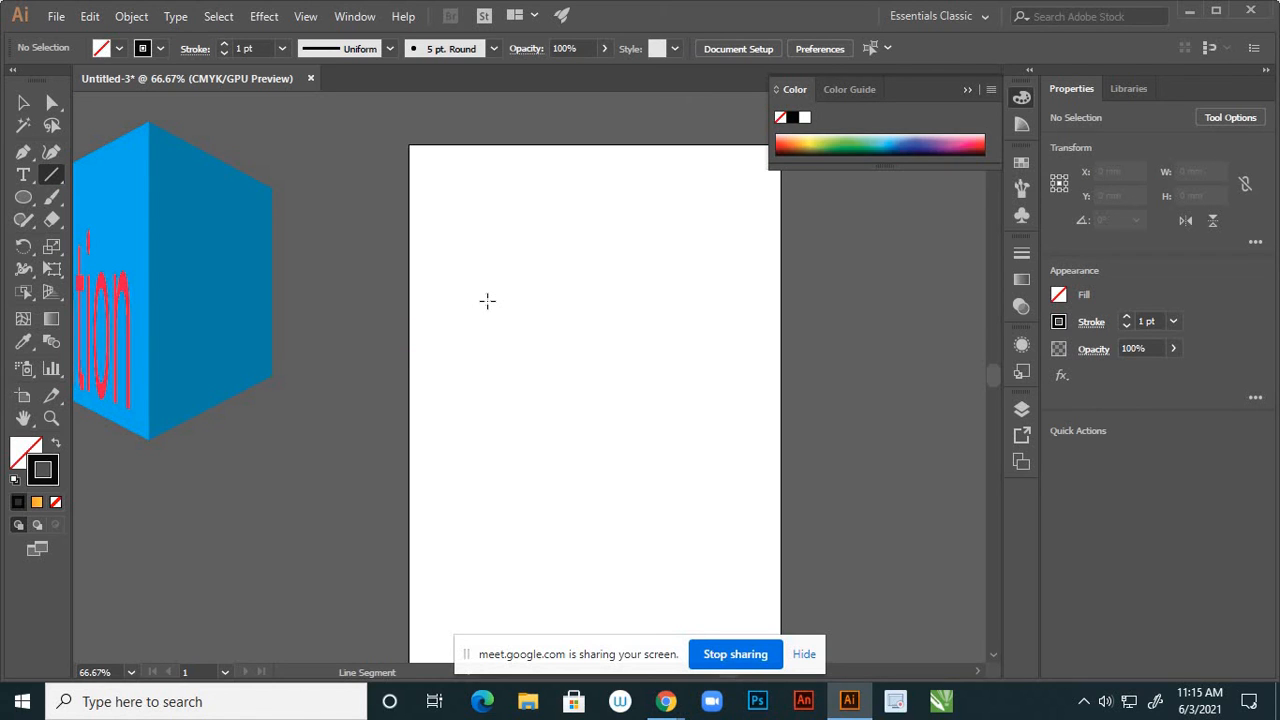
{"action": "left_click_drag", "start_coordinate": [487, 300], "coordinate": [474, 518]}
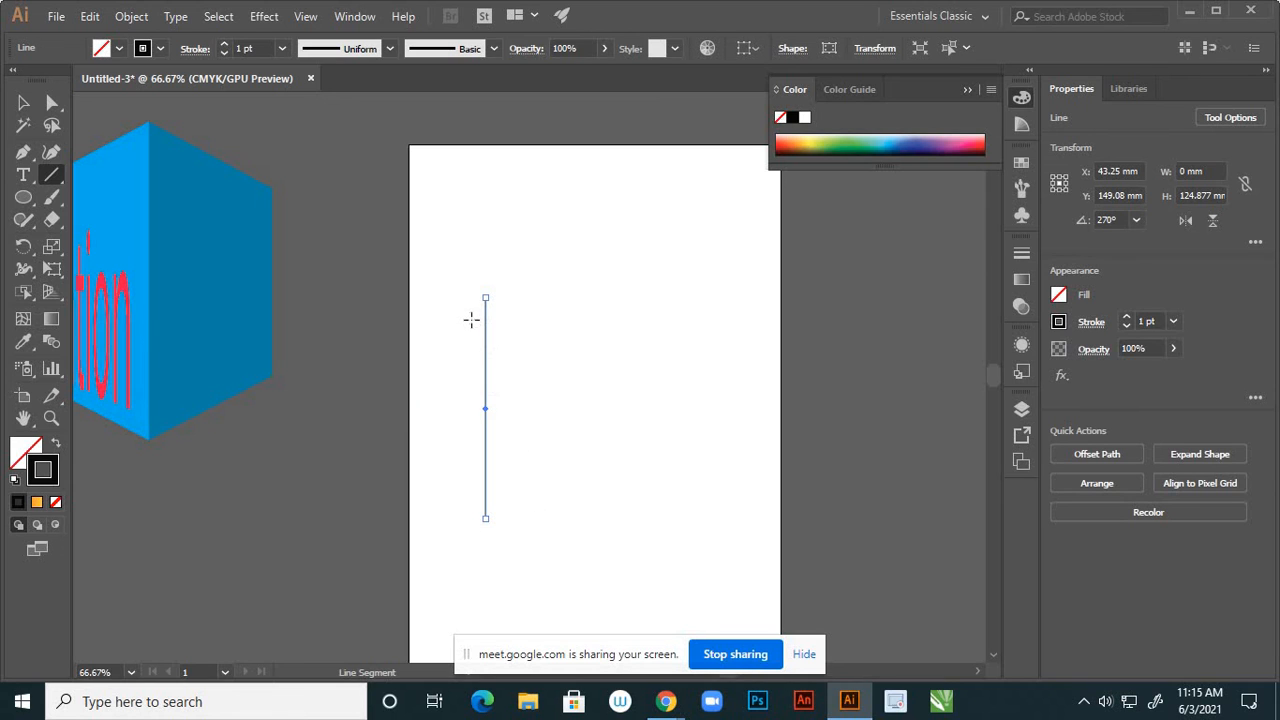
{"action": "left_click", "coordinate": [283, 49]}
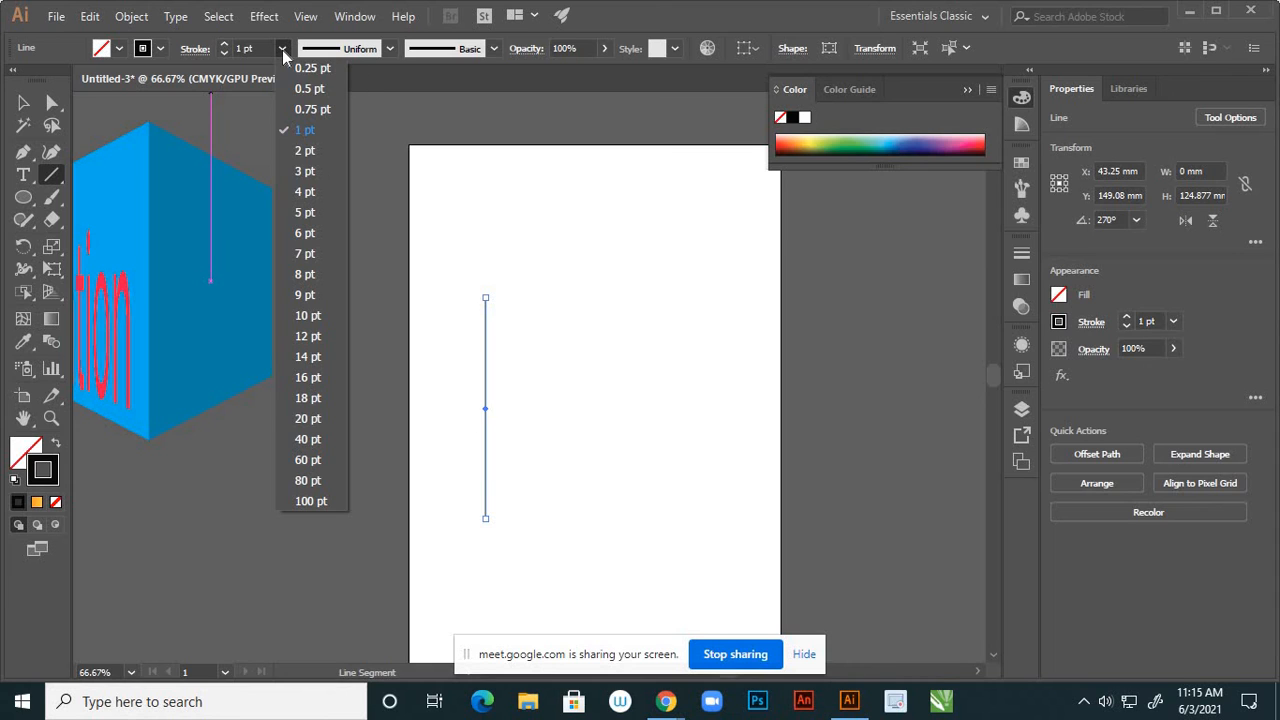
{"action": "left_click", "coordinate": [304, 212]}
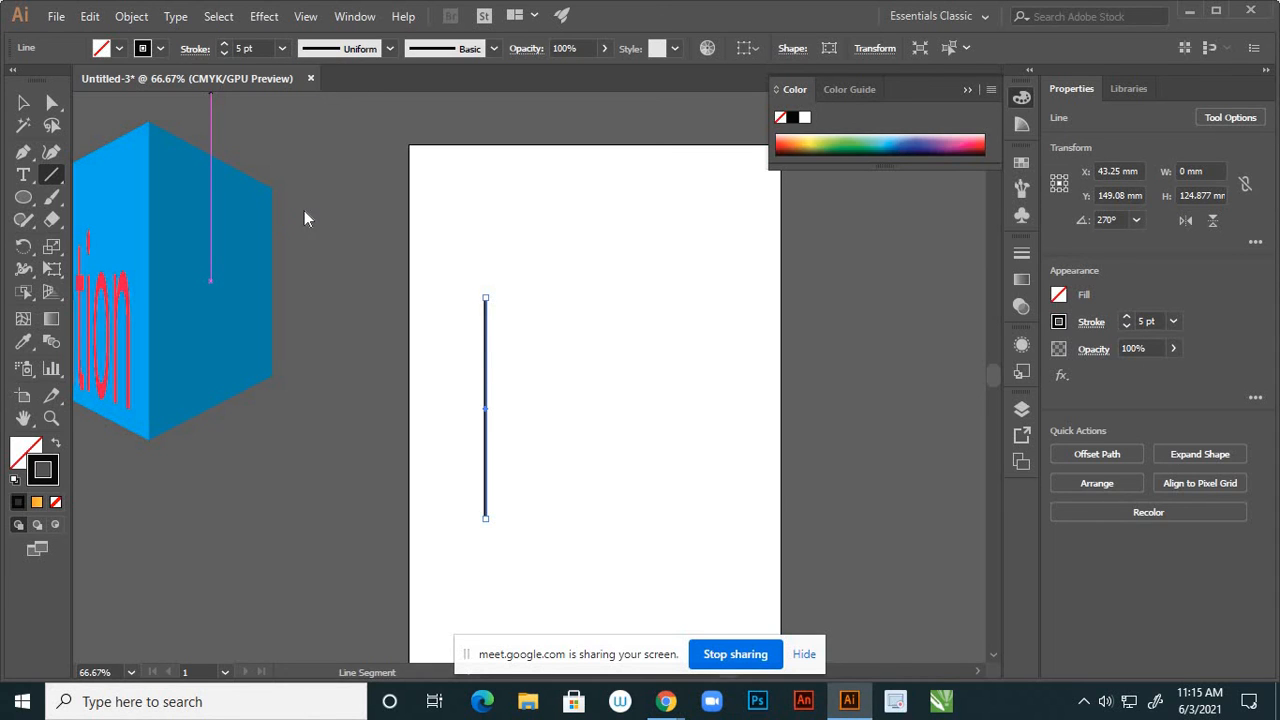
{"action": "left_click", "coordinate": [23, 103]}
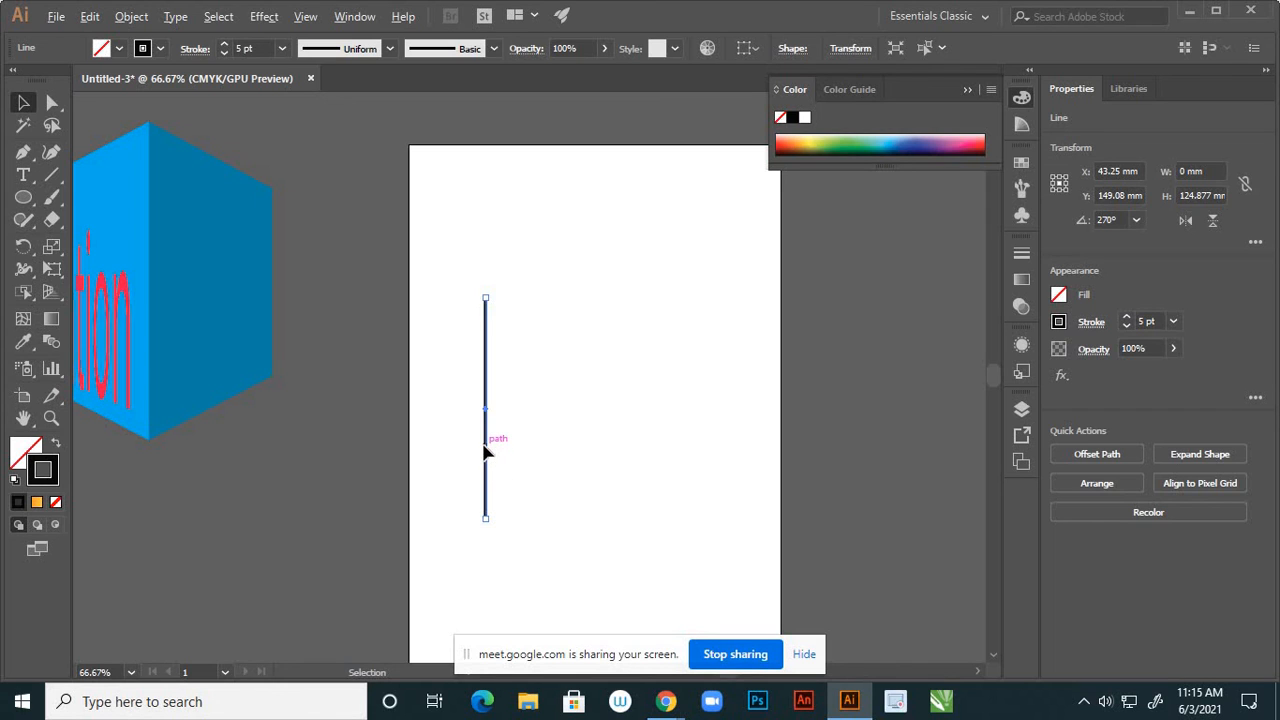
{"action": "left_click_drag", "start_coordinate": [484, 452], "coordinate": [744, 457]}
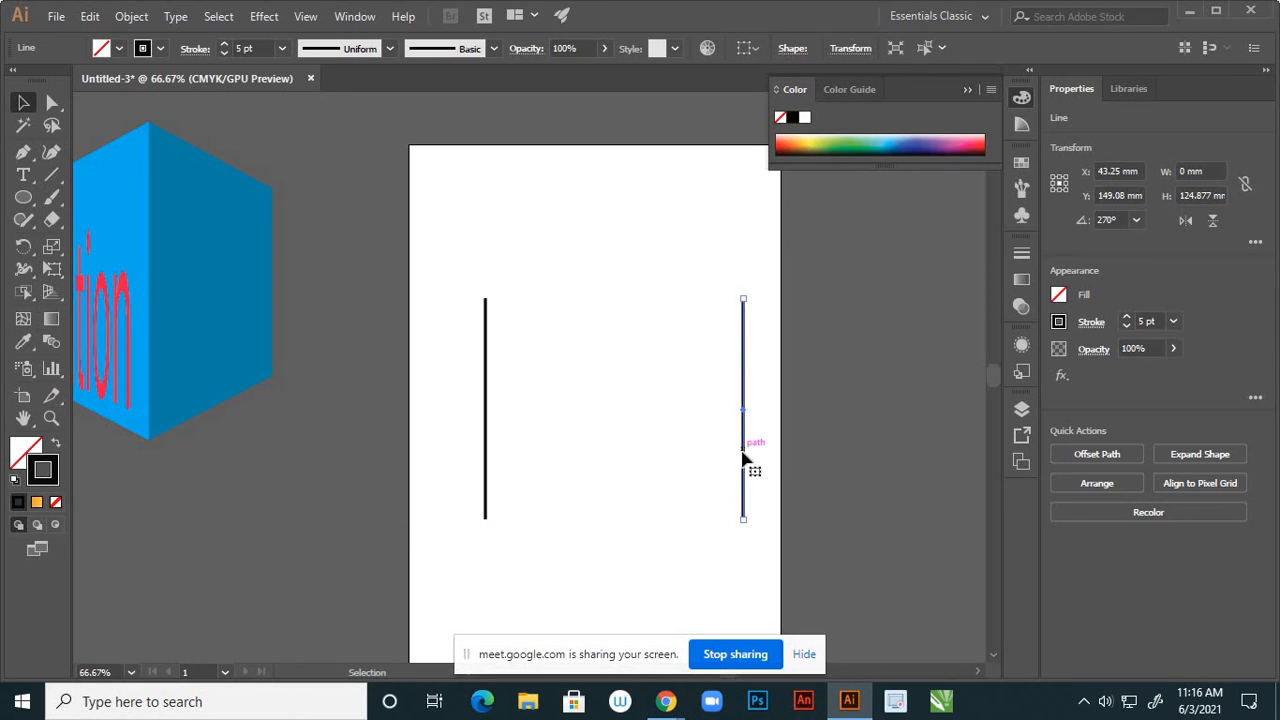
Change the left line's stroke colour to red (EF0F2A)
{"action": "left_click", "coordinate": [486, 414]}
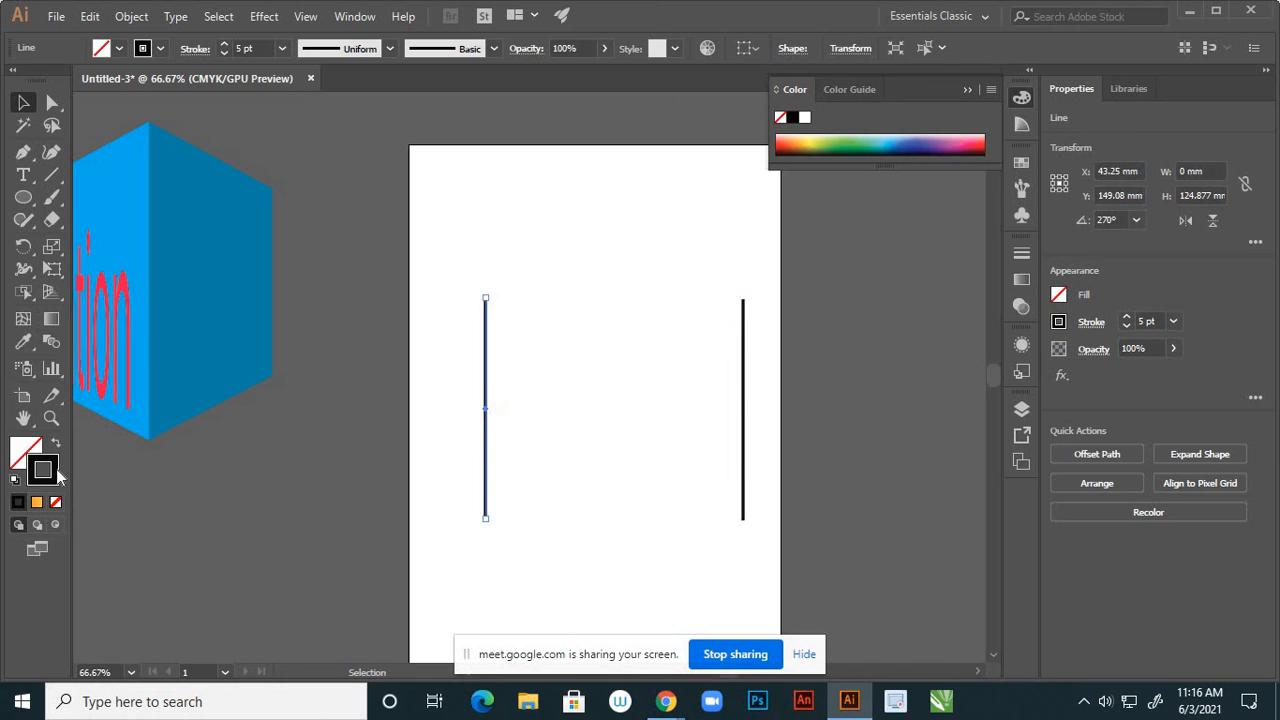
{"action": "double_click", "coordinate": [55, 476]}
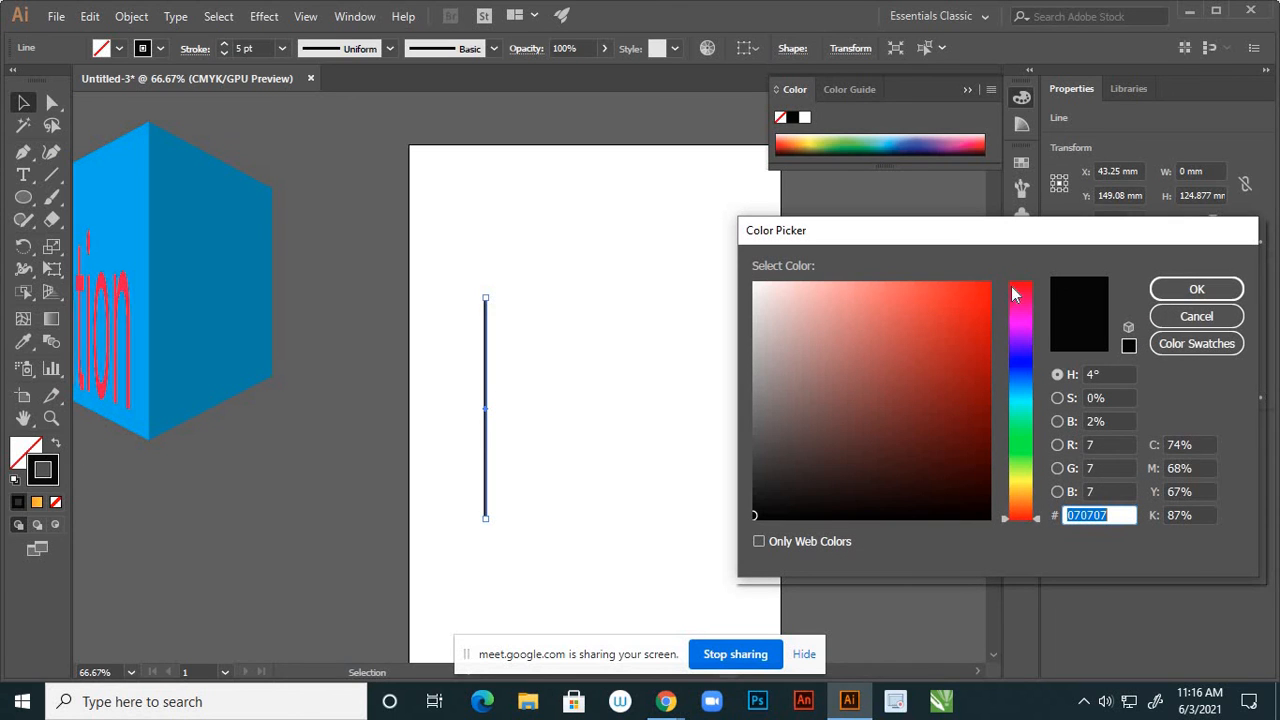
{"action": "left_click", "coordinate": [1015, 290]}
{"action": "left_click", "coordinate": [976, 296]}
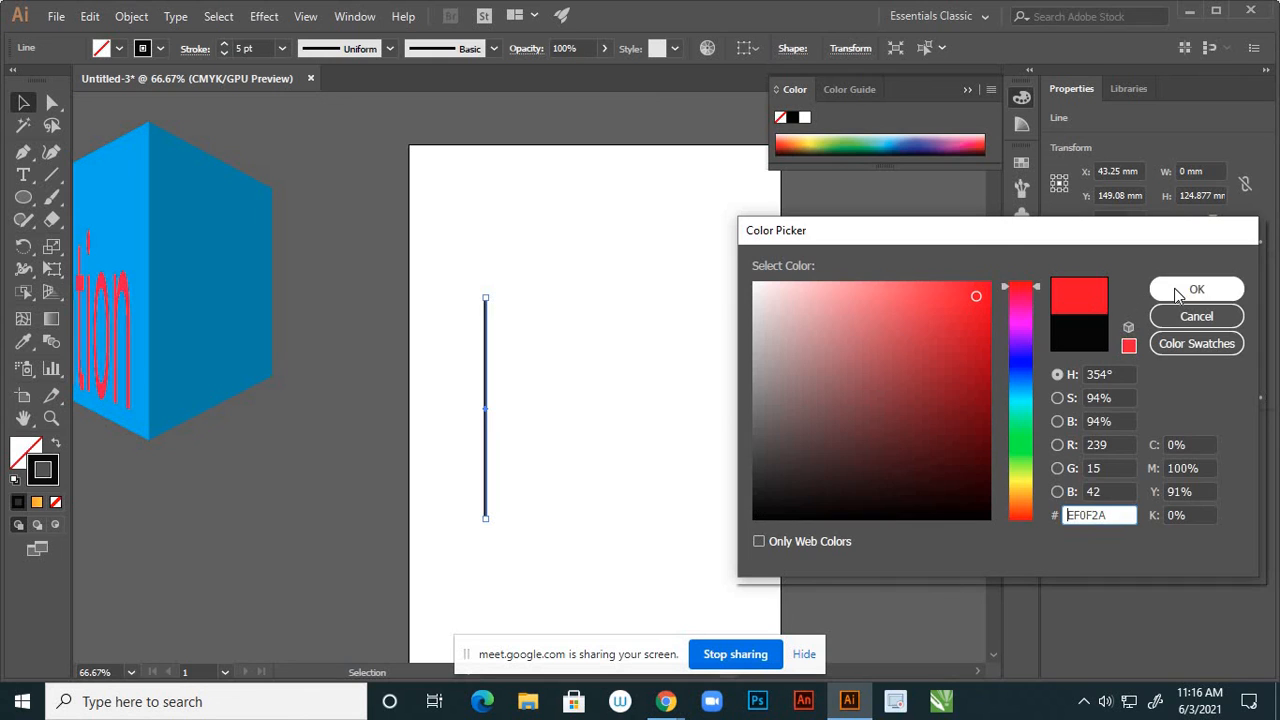
{"action": "left_click", "coordinate": [1177, 292]}
Change the right line's stroke colour to light blue (0AD2ED) and deselect it
{"action": "left_click", "coordinate": [744, 440]}
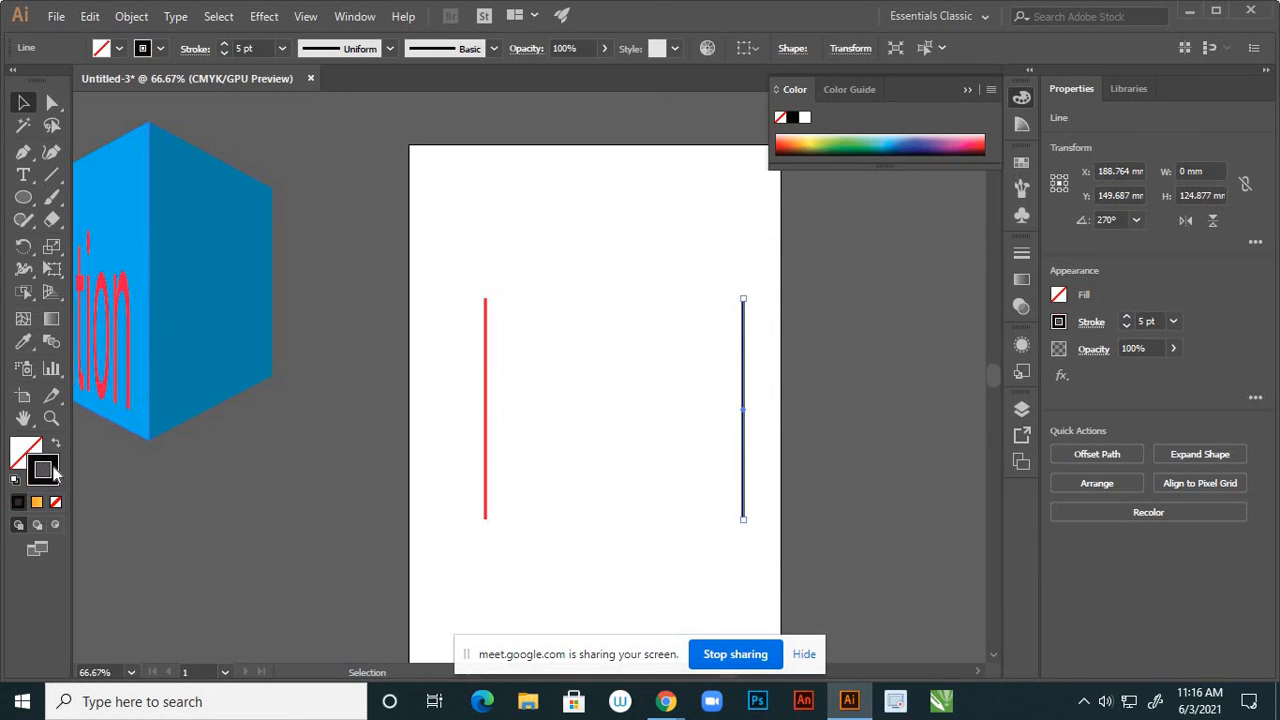
{"action": "double_click", "coordinate": [56, 476]}
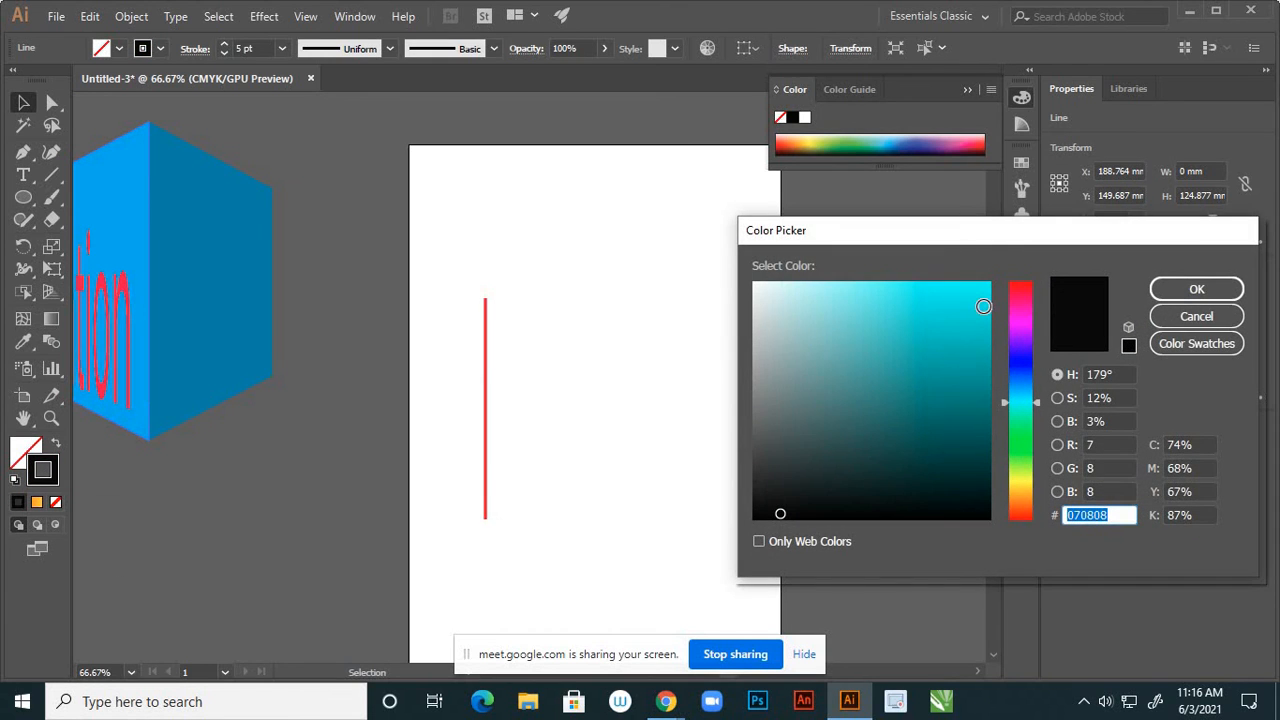
{"action": "left_click", "coordinate": [982, 296]}
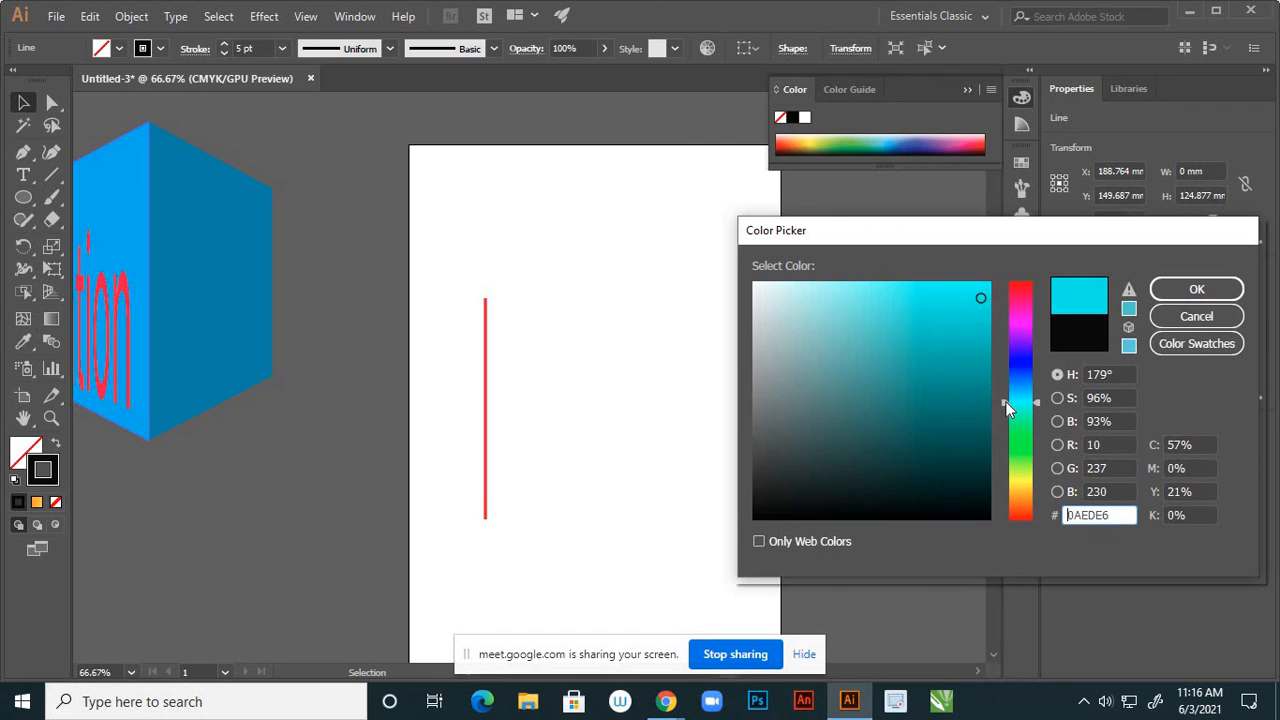
{"action": "left_click_drag", "start_coordinate": [1005, 401], "coordinate": [1008, 399]}
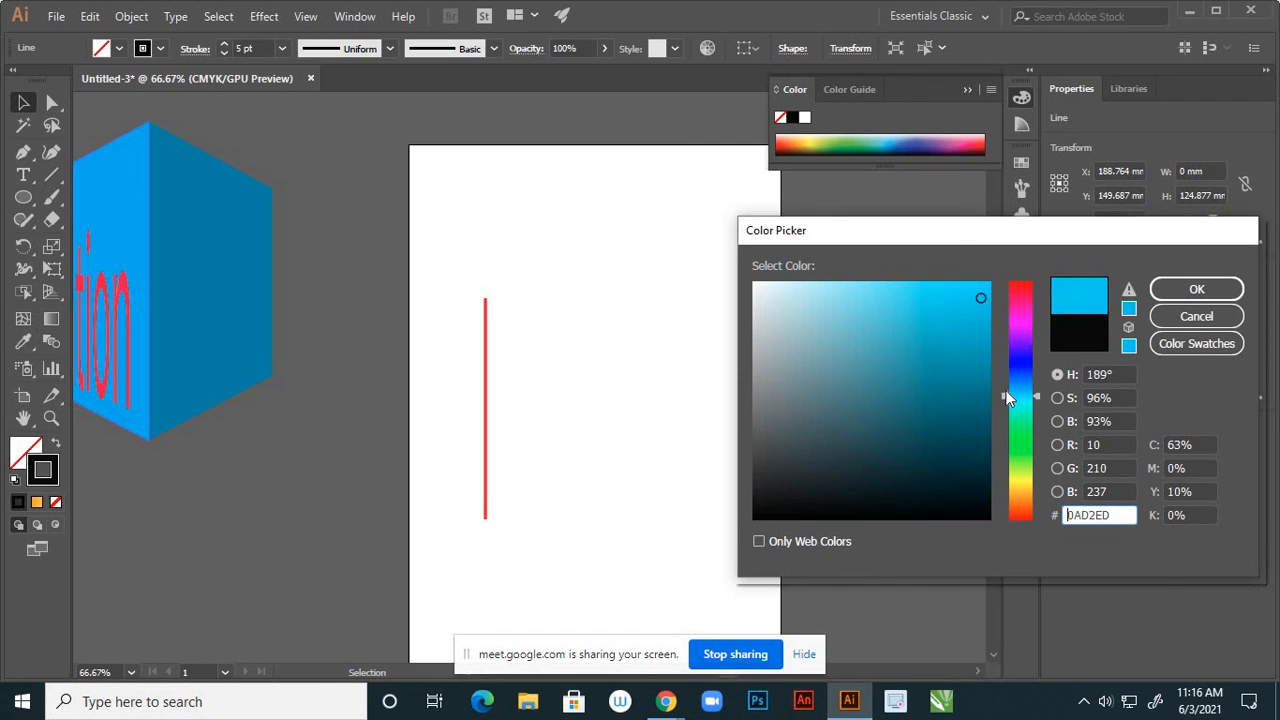
{"action": "left_click", "coordinate": [1172, 290]}
{"action": "left_click", "coordinate": [636, 498]}
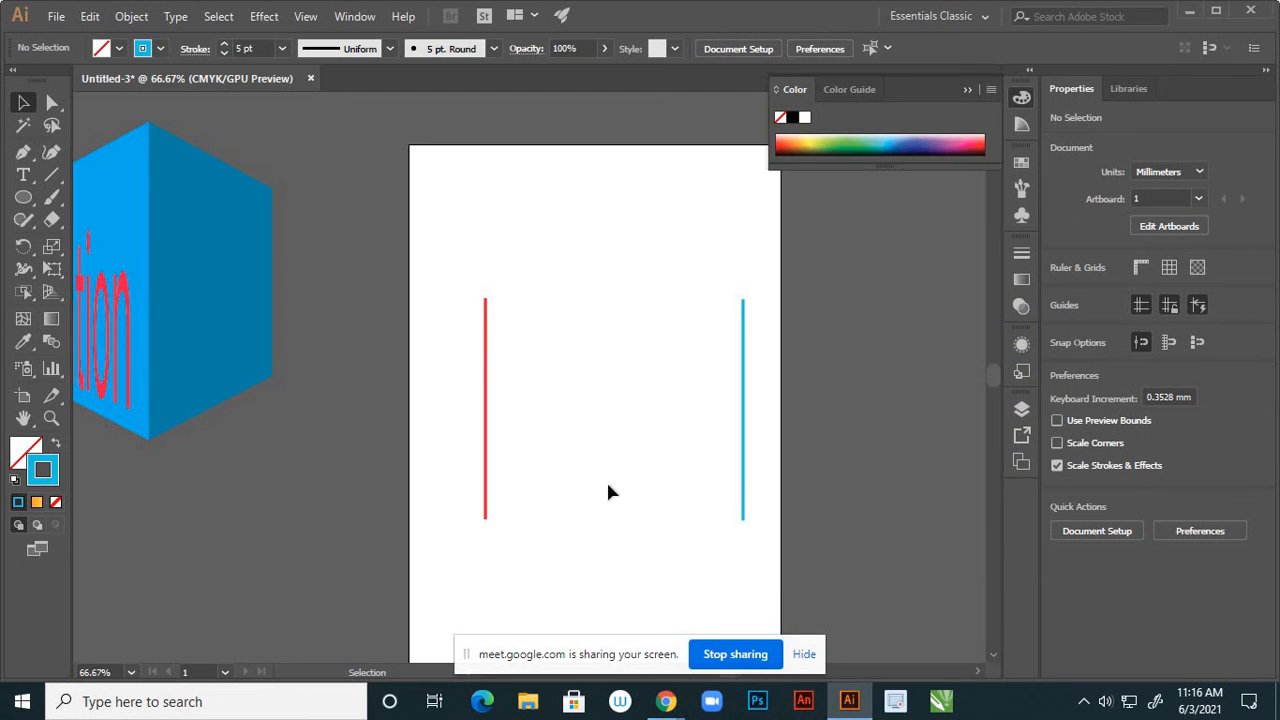
Select both the red and blue vertical lines and make a blend between them
{"action": "left_click_drag", "start_coordinate": [447, 262], "coordinate": [750, 566]}
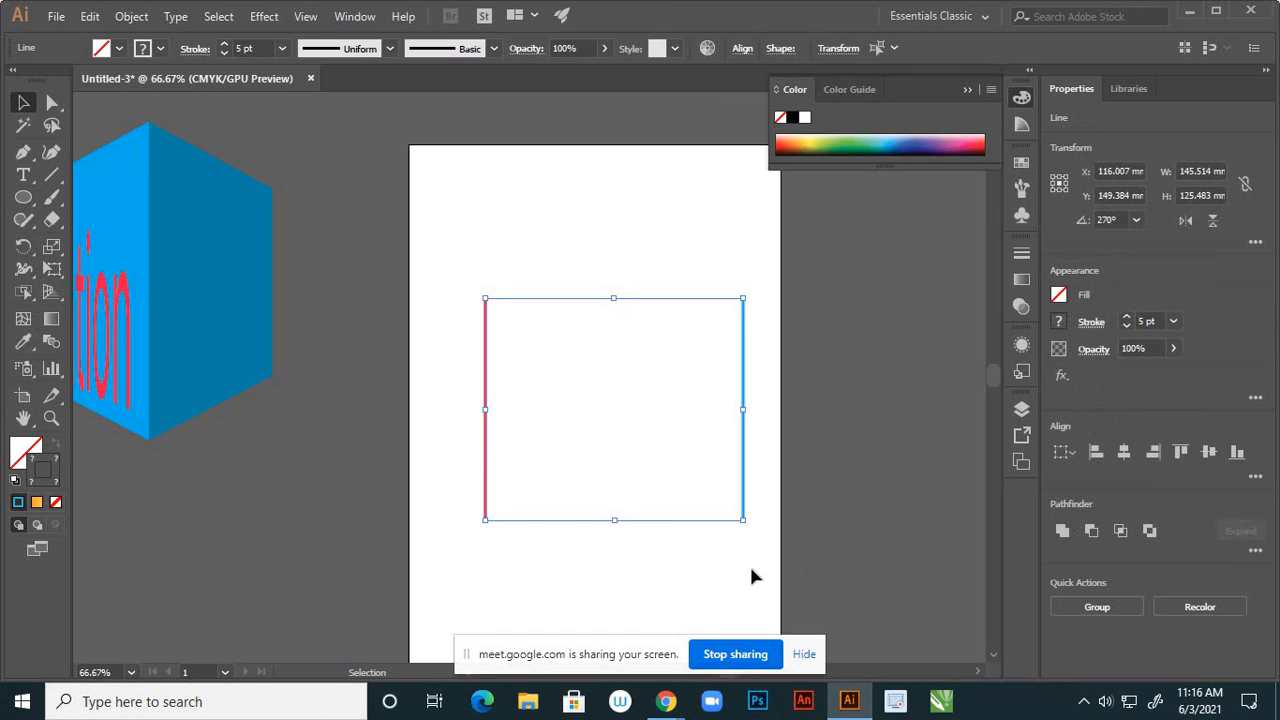
{"action": "left_click", "coordinate": [136, 17]}
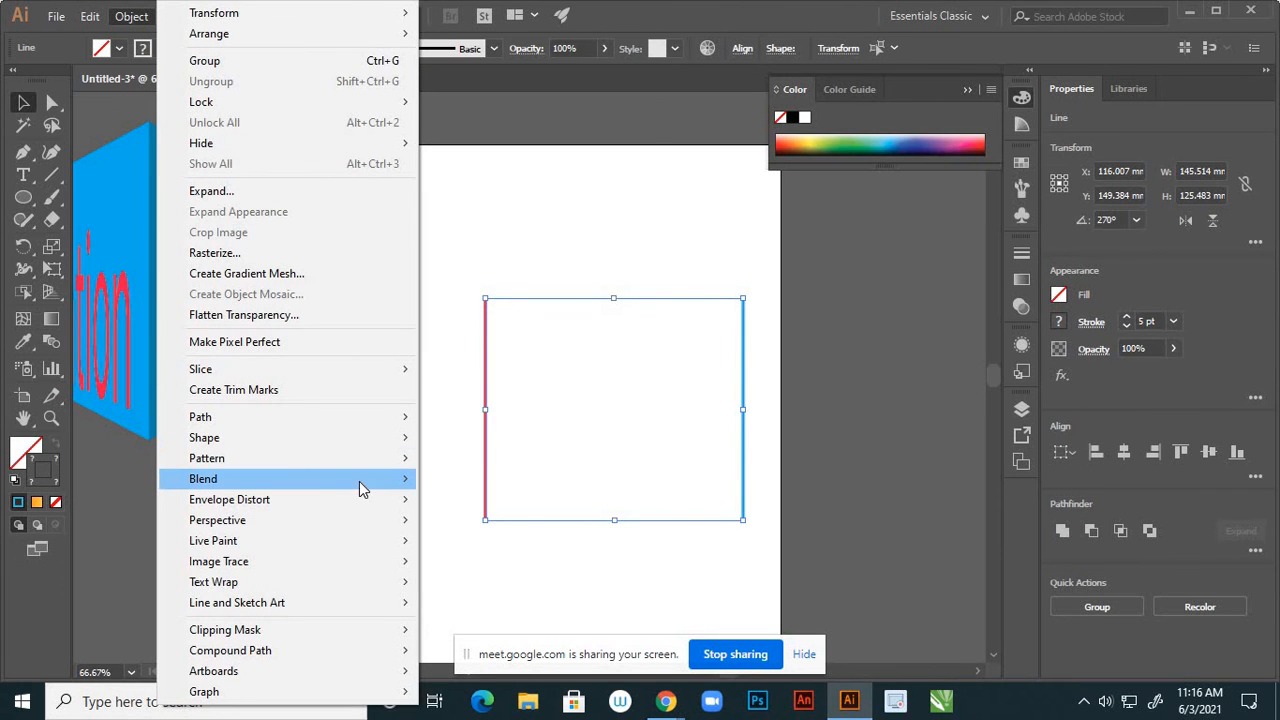
{"action": "mouse_move", "coordinate": [377, 486]}
{"action": "left_click", "coordinate": [448, 479]}
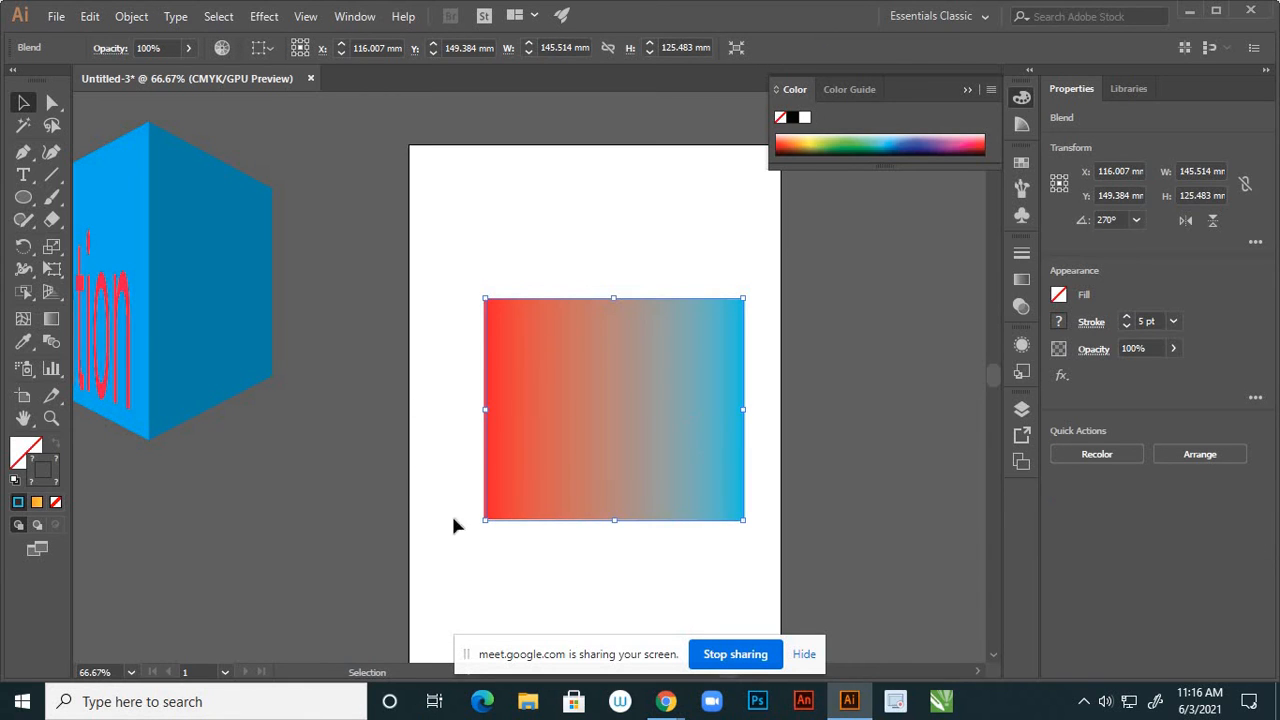
Set the line blend's spacing to Specified Steps with 25 steps, with preview on, and deselect the blend
{"action": "left_click", "coordinate": [132, 16]}
{"action": "mouse_move", "coordinate": [400, 479]}
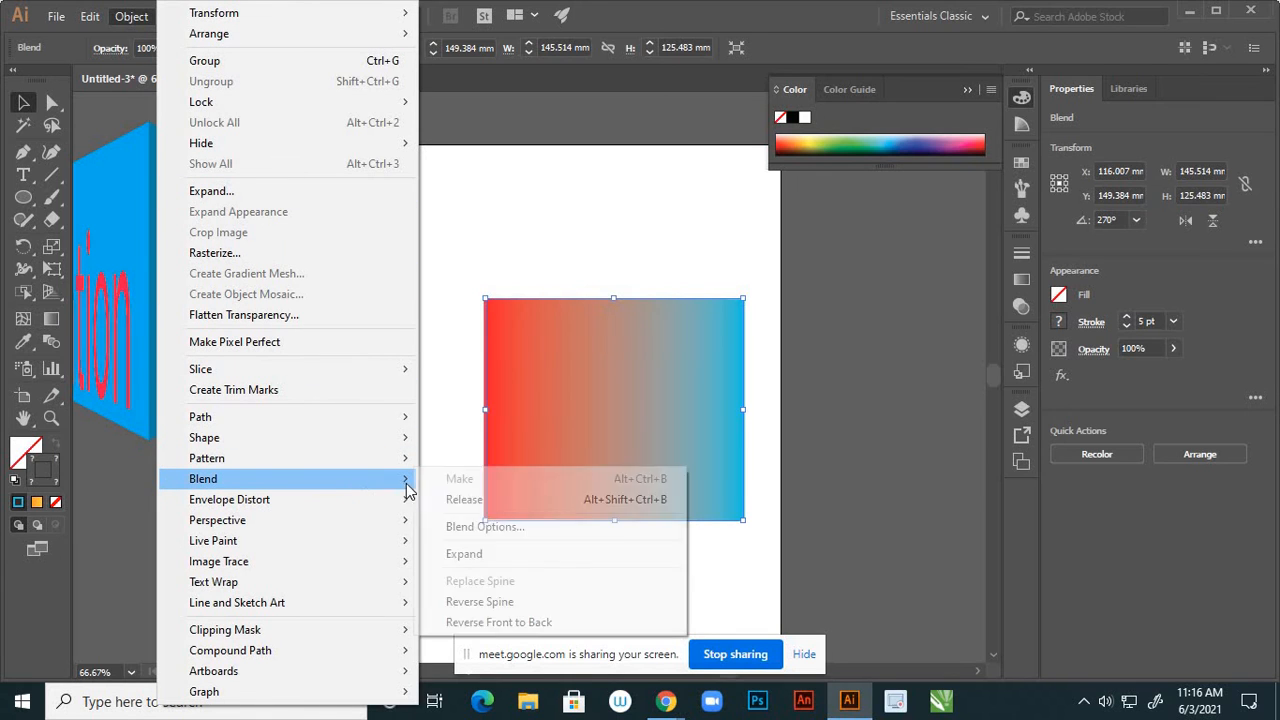
{"action": "left_click", "coordinate": [490, 527]}
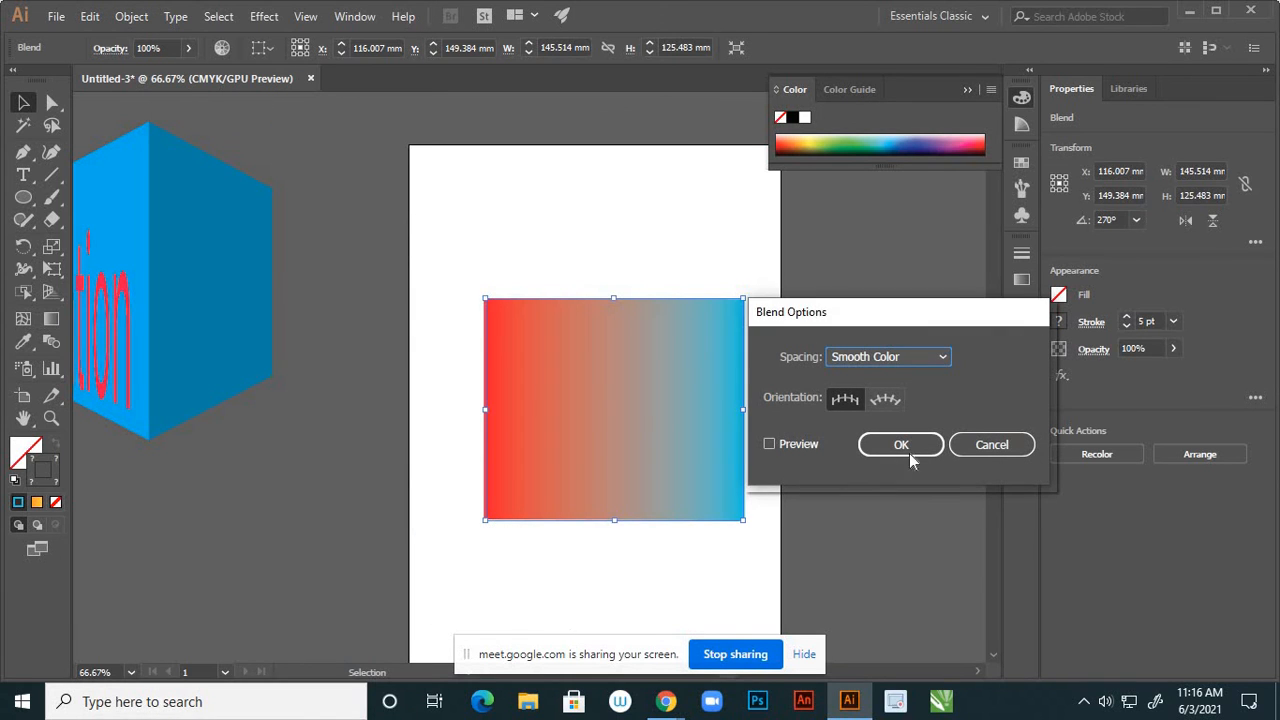
{"action": "left_click", "coordinate": [941, 360]}
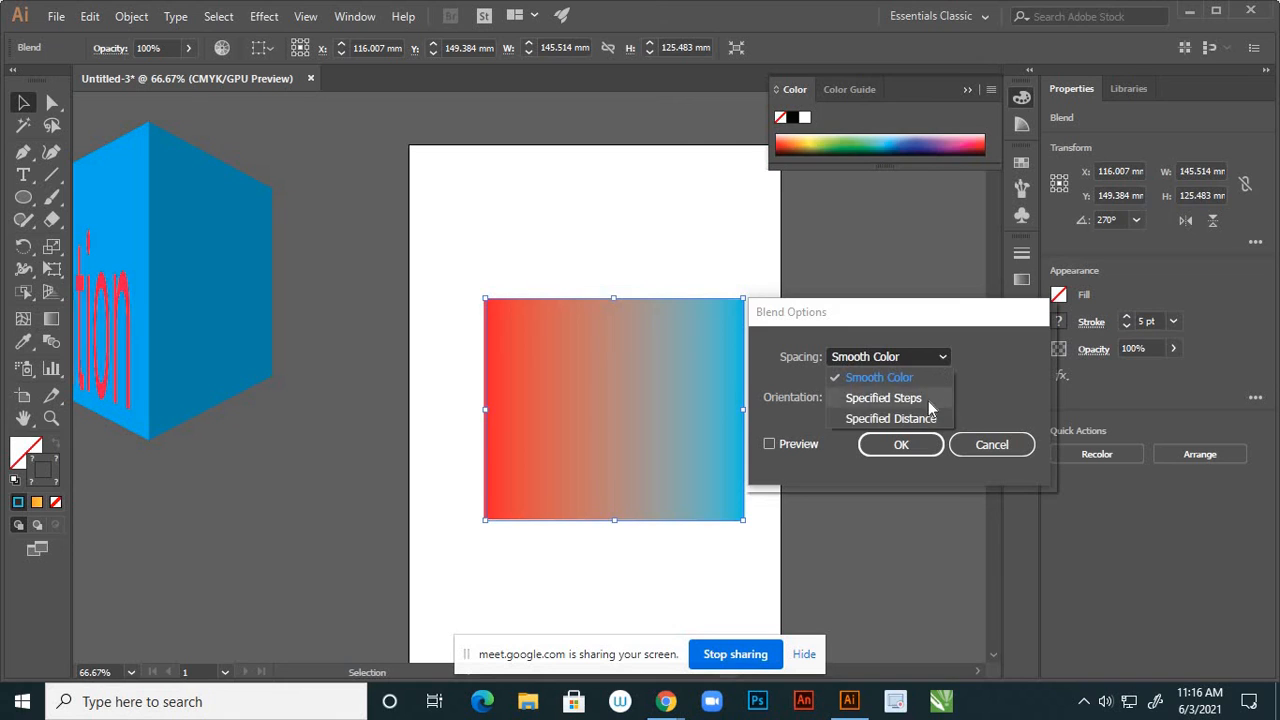
{"action": "left_click", "coordinate": [928, 398]}
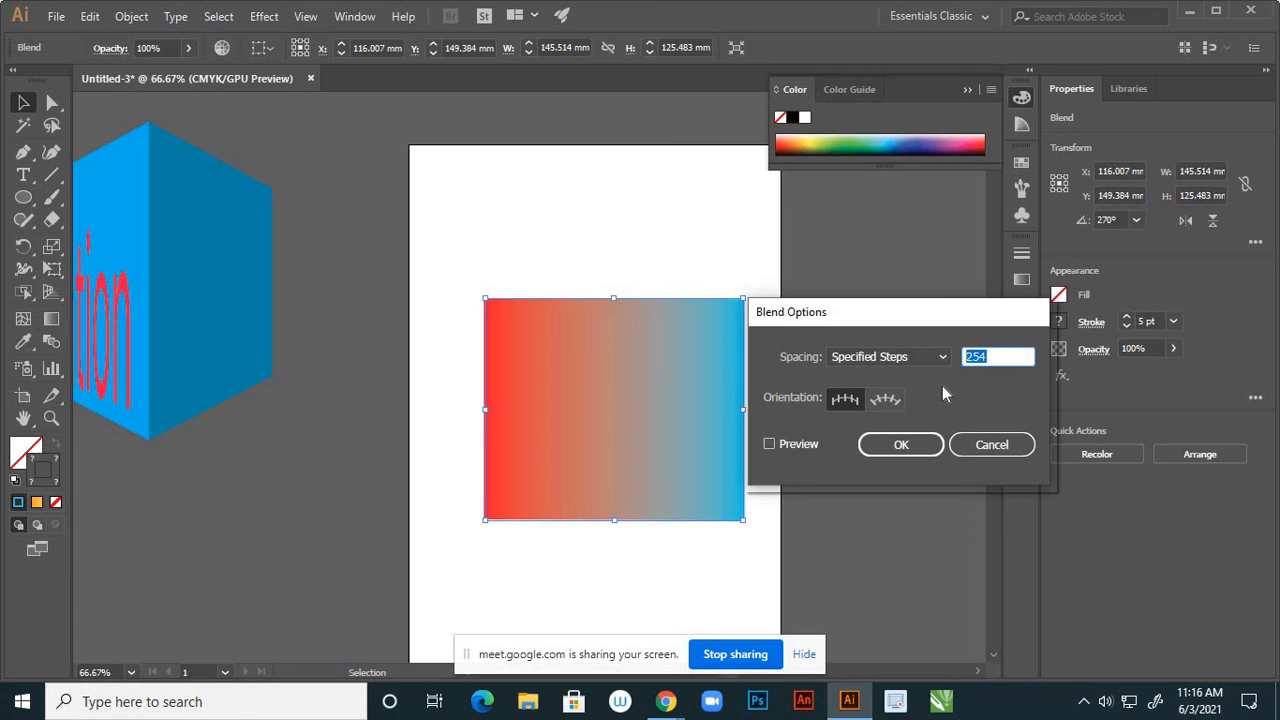
{"action": "type", "text": "2"}
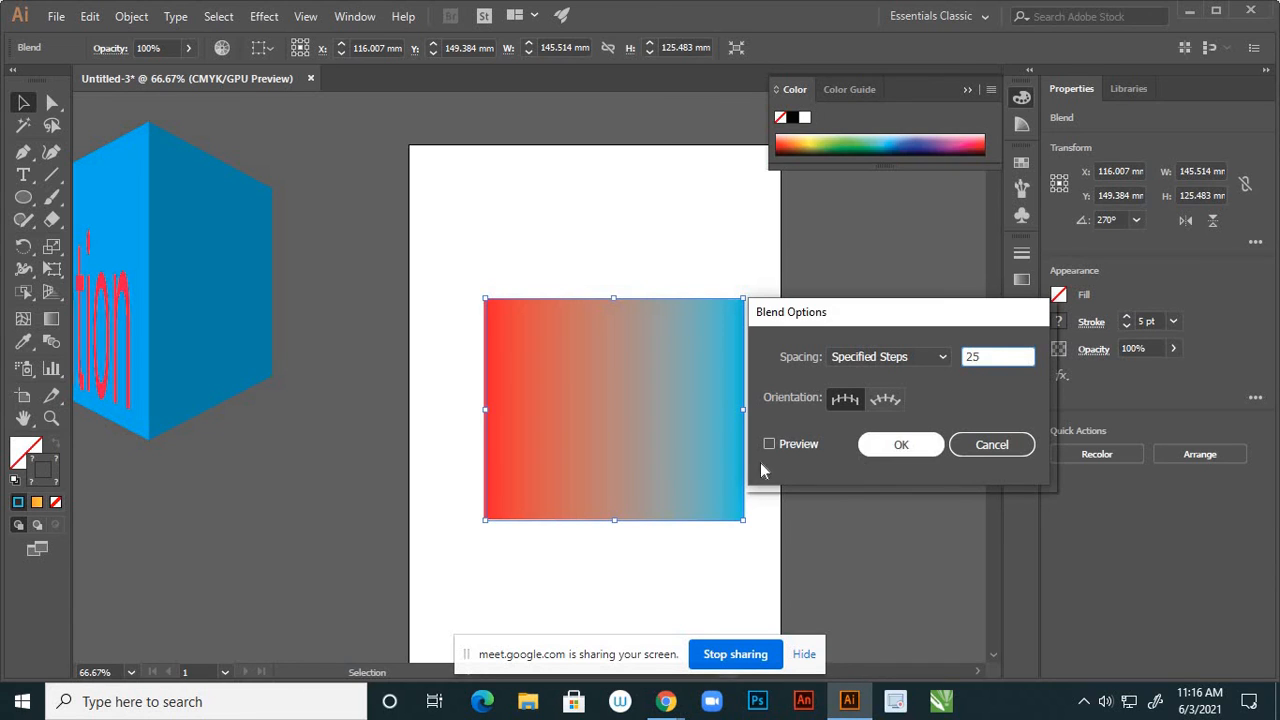
{"action": "left_click", "coordinate": [769, 445]}
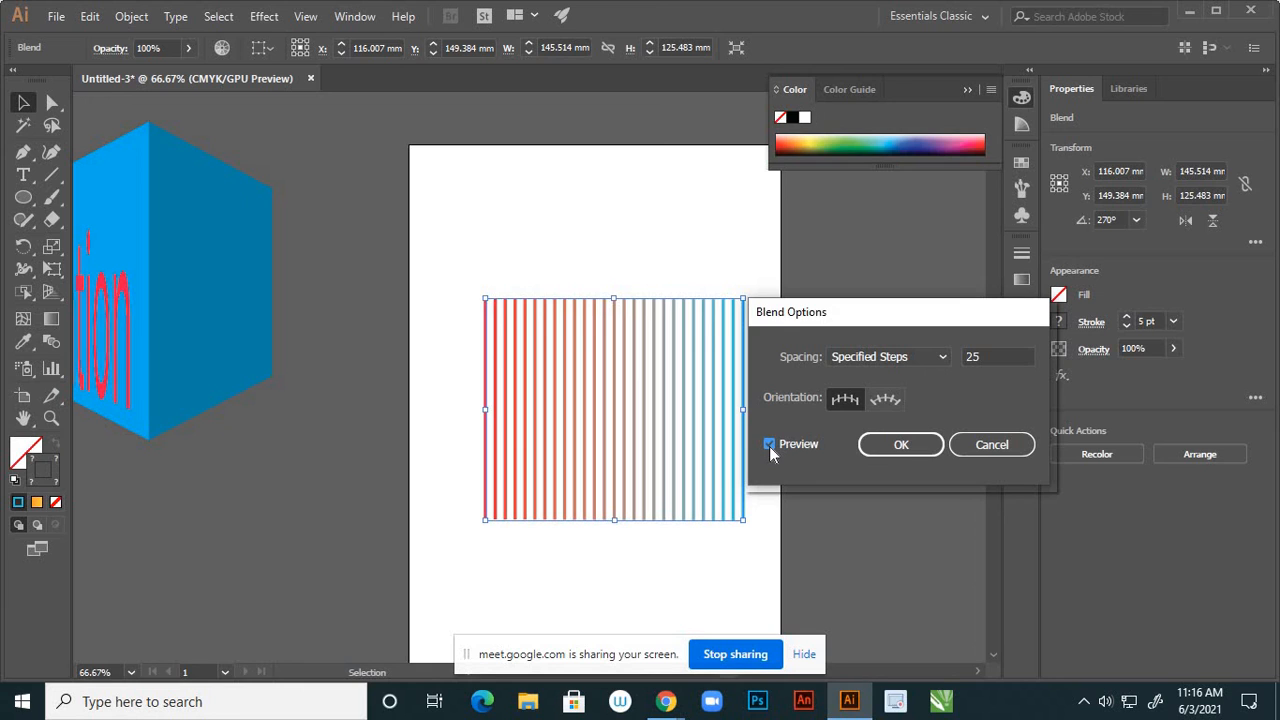
{"action": "left_click", "coordinate": [890, 447]}
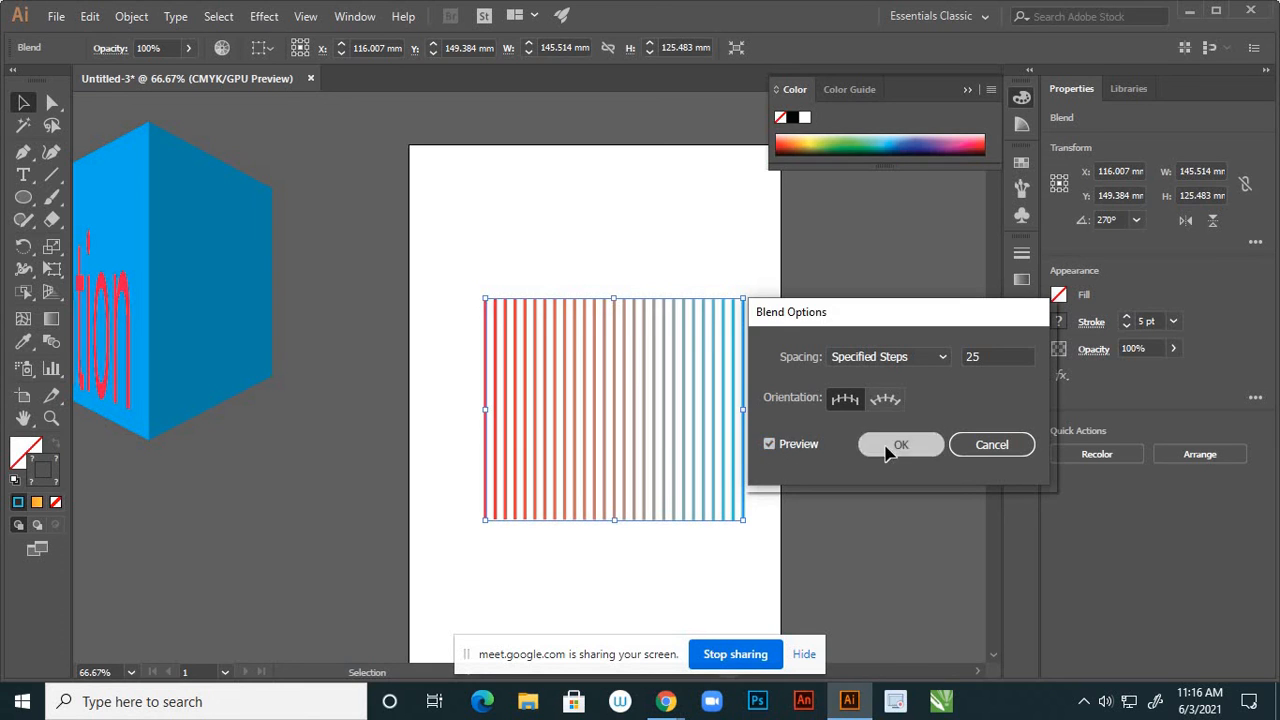
{"action": "left_click", "coordinate": [770, 380]}
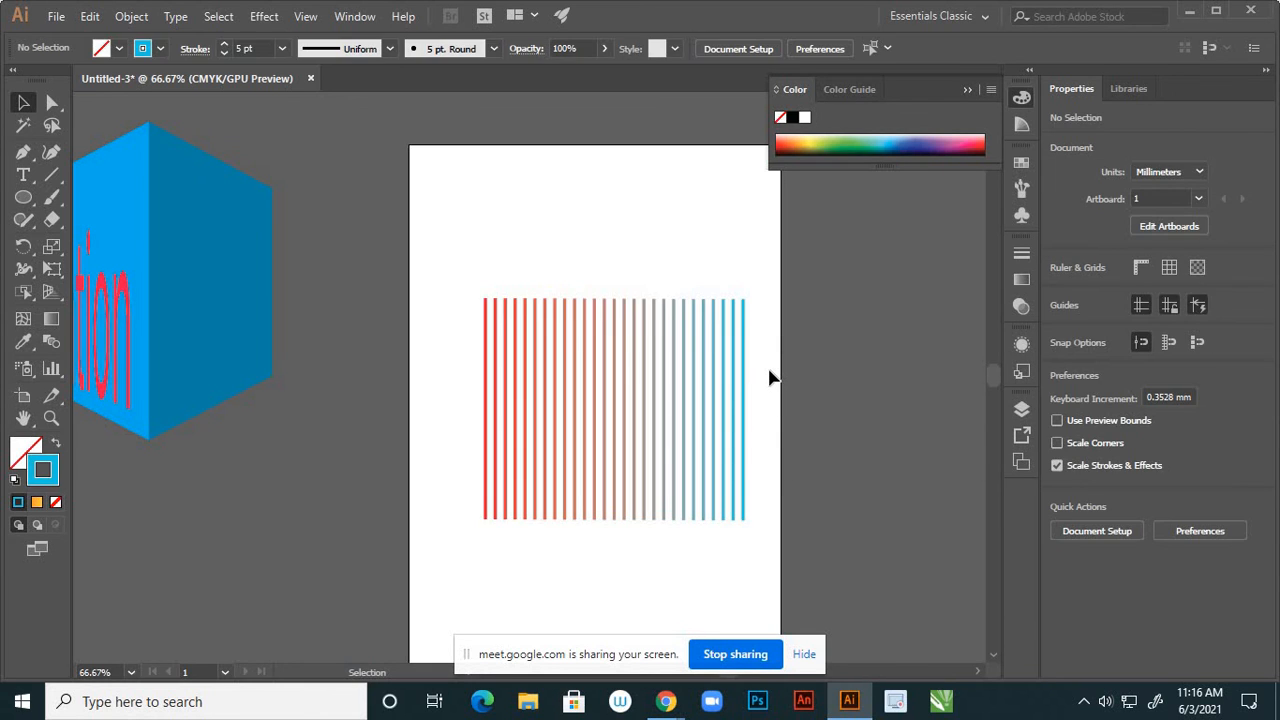
Convert the red line's bottom anchor point to smooth and pull its lower handle outward to the lower left, curving the line
{"action": "scroll", "coordinate": [665, 401], "scroll_direction": "up", "scroll_amount": 2}
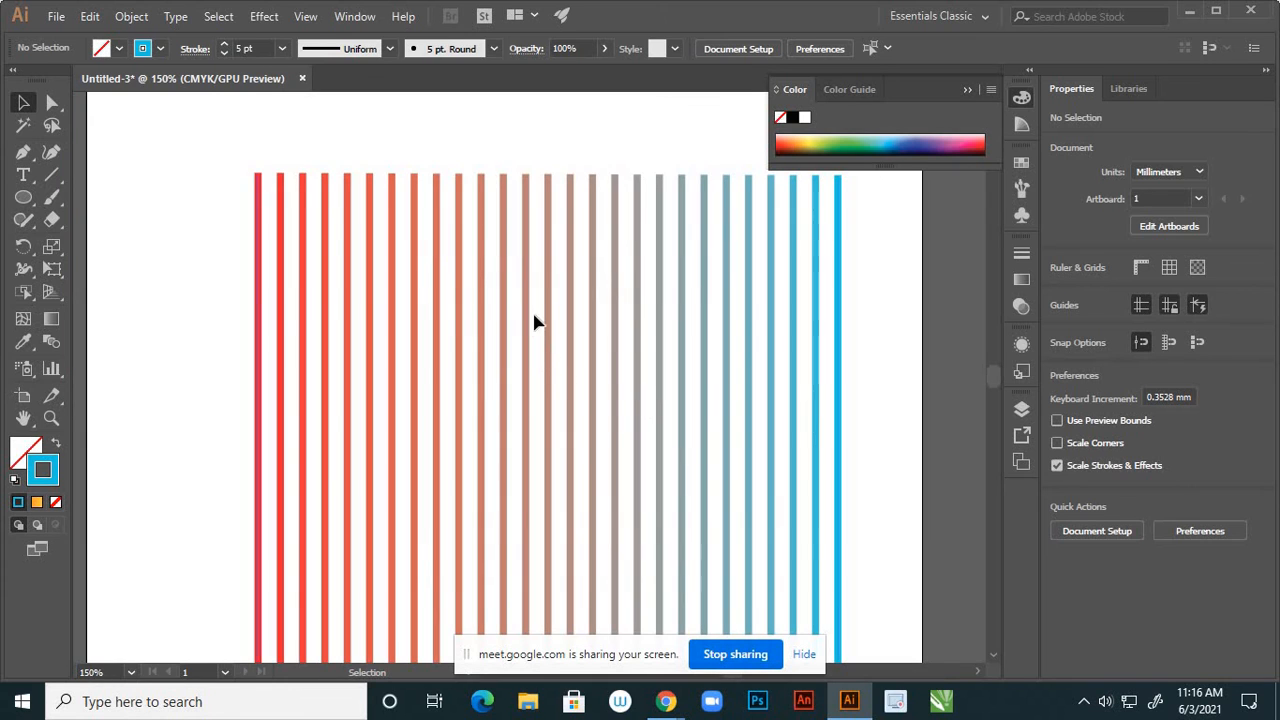
{"action": "scroll", "coordinate": [583, 272], "scroll_direction": "down", "scroll_amount": 2}
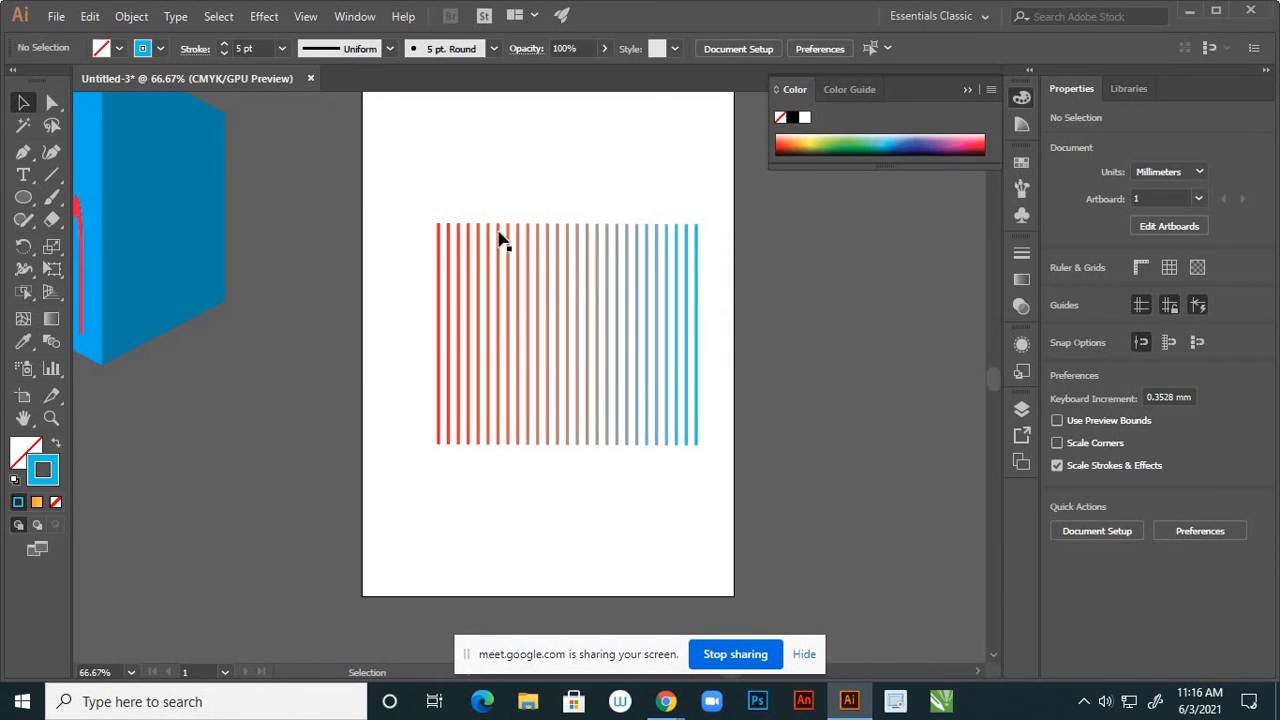
{"action": "scroll", "coordinate": [472, 260], "scroll_direction": "up", "scroll_amount": 1}
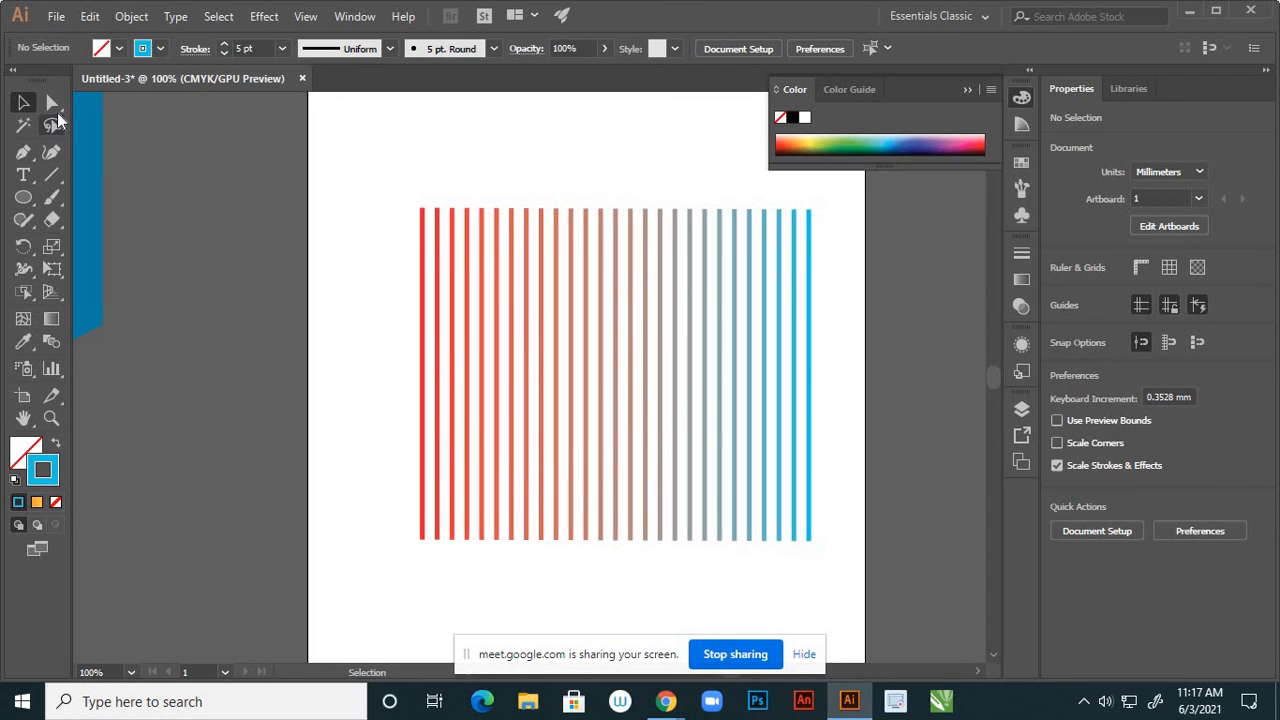
{"action": "left_click_drag", "start_coordinate": [57, 109], "coordinate": [127, 105]}
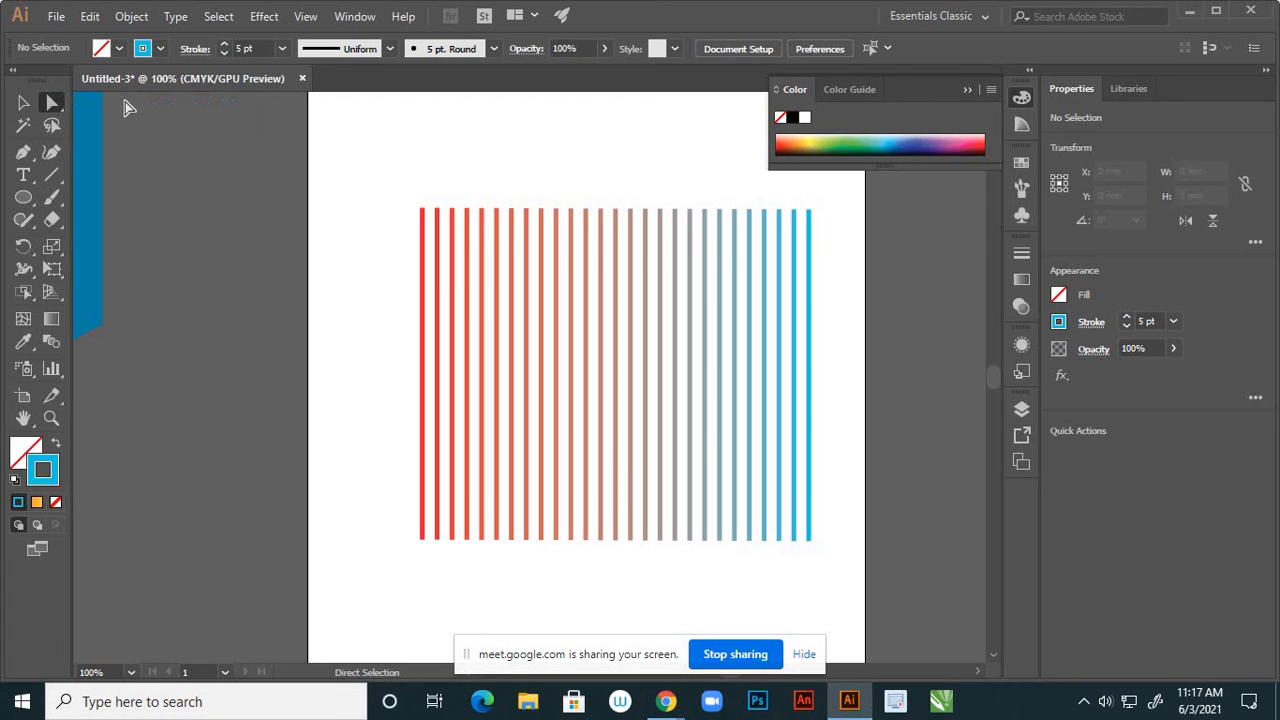
{"action": "left_click", "coordinate": [422, 213]}
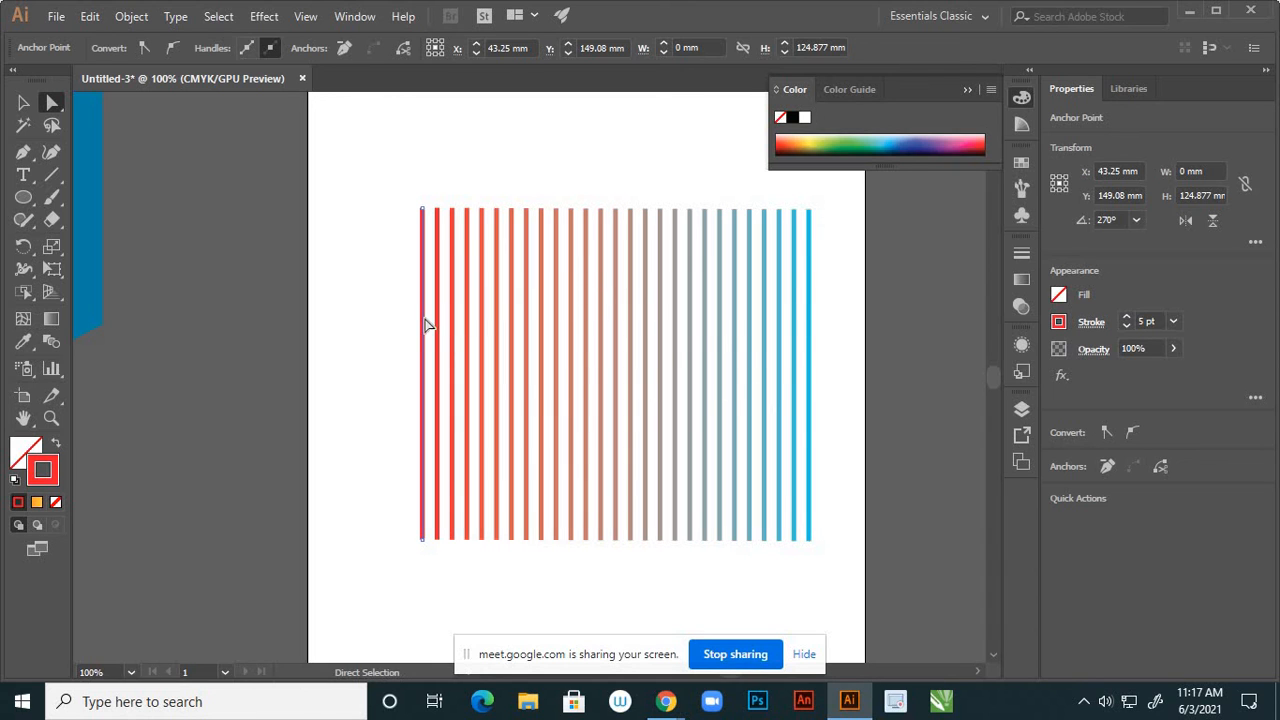
{"action": "left_click", "coordinate": [750, 354]}
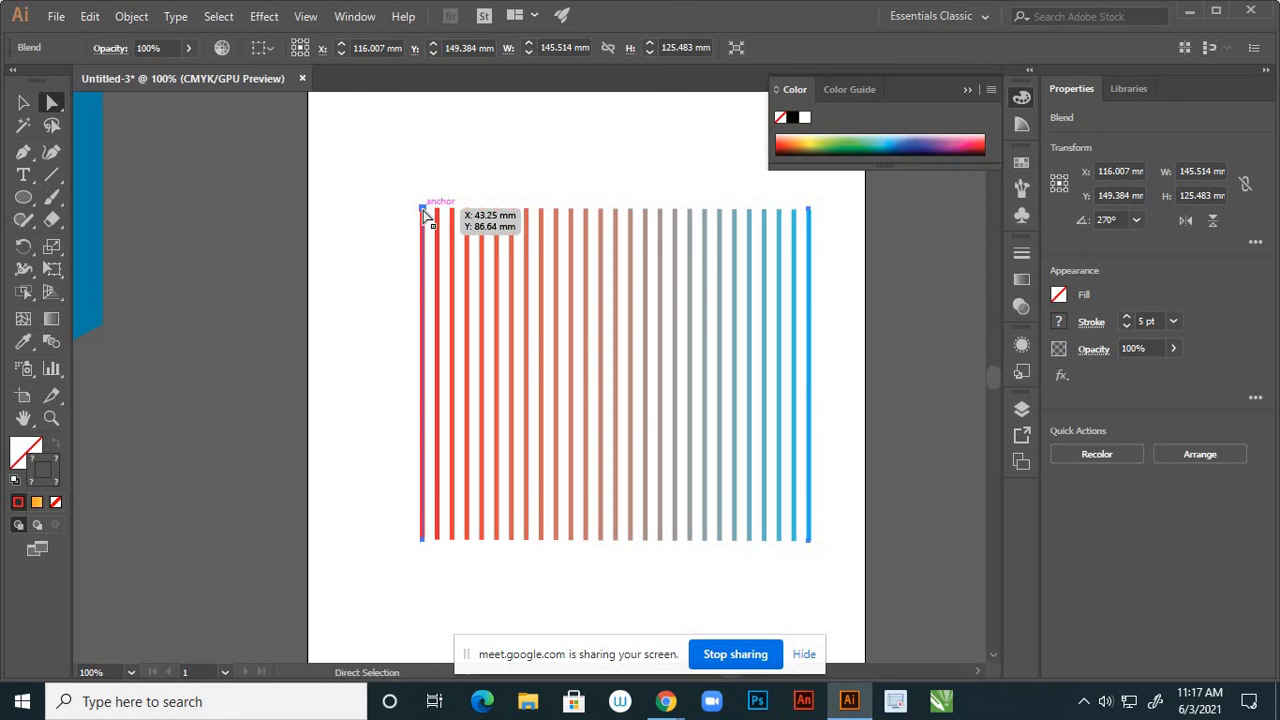
{"action": "left_click", "coordinate": [423, 539]}
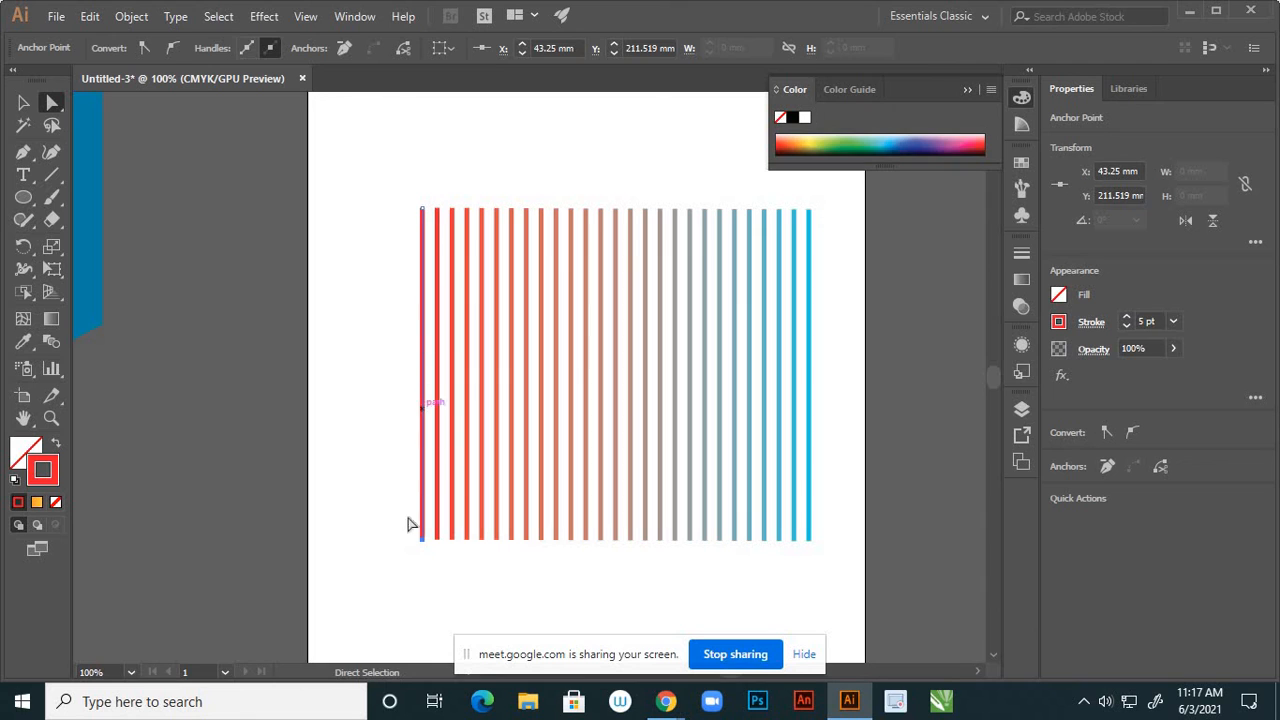
{"action": "left_click", "coordinate": [173, 50]}
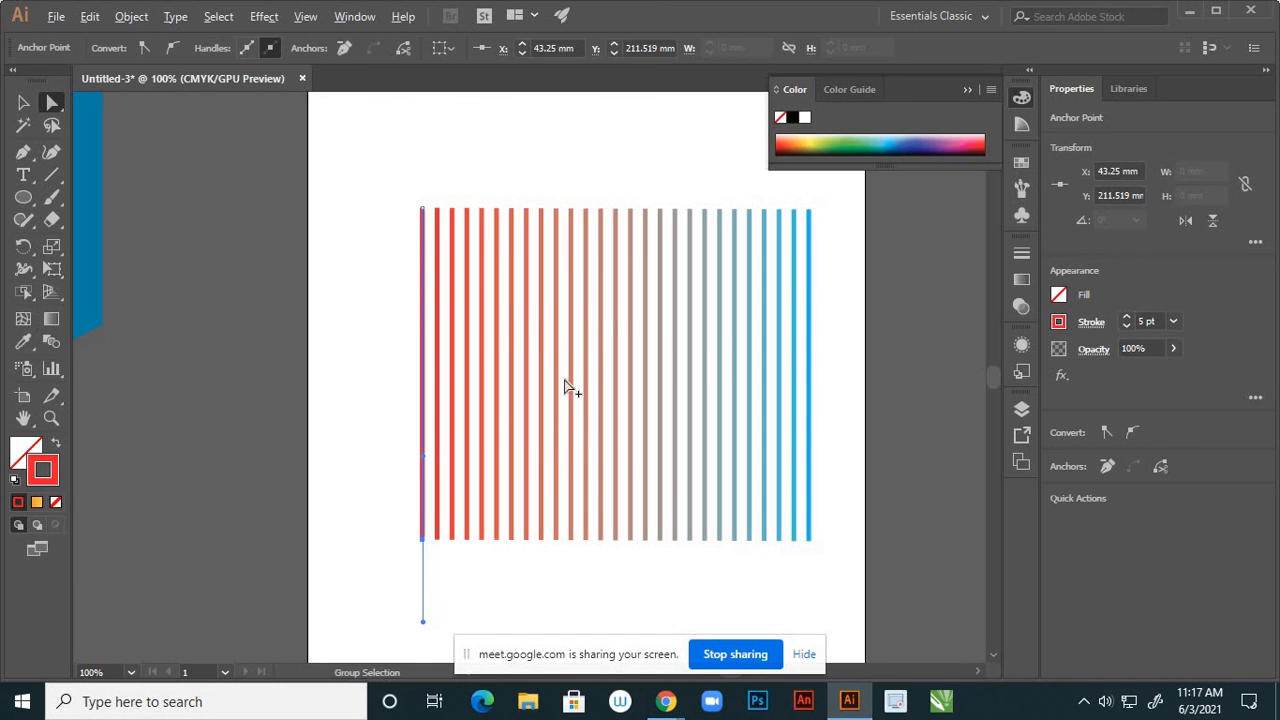
{"action": "scroll", "coordinate": [570, 383], "scroll_direction": "down", "scroll_amount": 1}
{"action": "scroll", "coordinate": [492, 535], "scroll_direction": "up", "scroll_amount": 1}
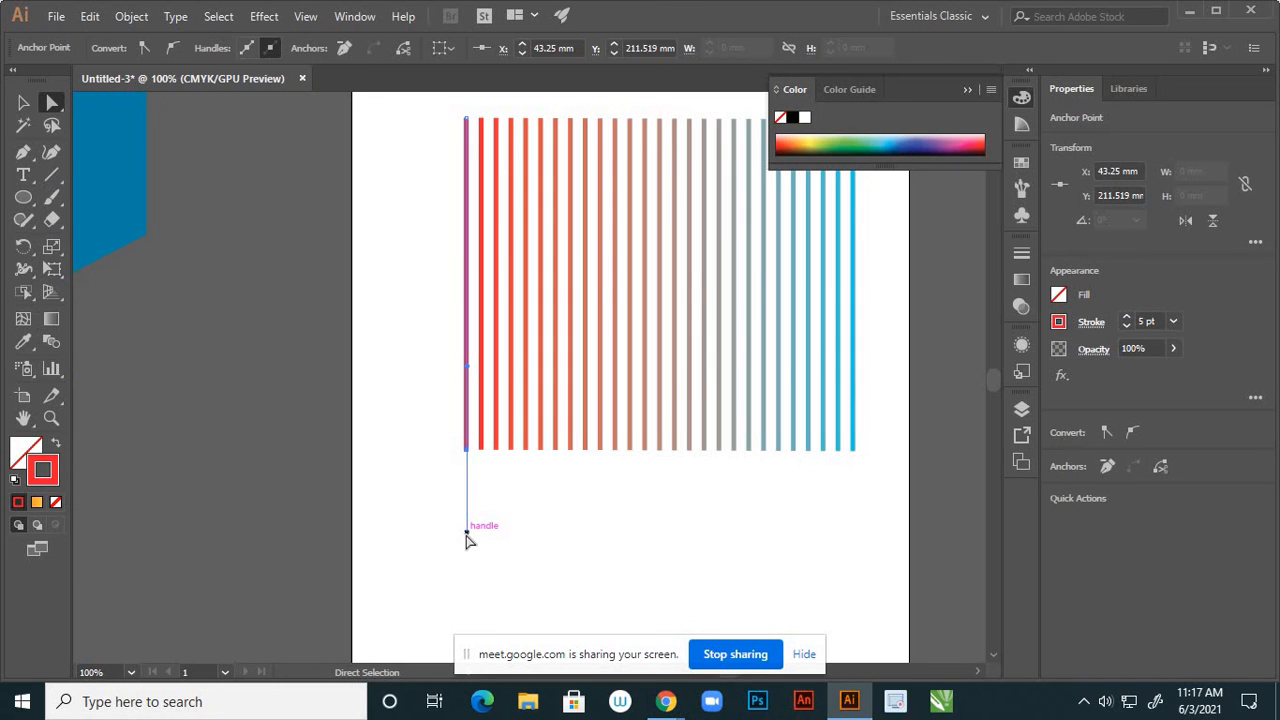
{"action": "left_click_drag", "start_coordinate": [466, 534], "coordinate": [228, 574]}
{"action": "scroll", "coordinate": [228, 561], "scroll_direction": "down", "scroll_amount": 1}
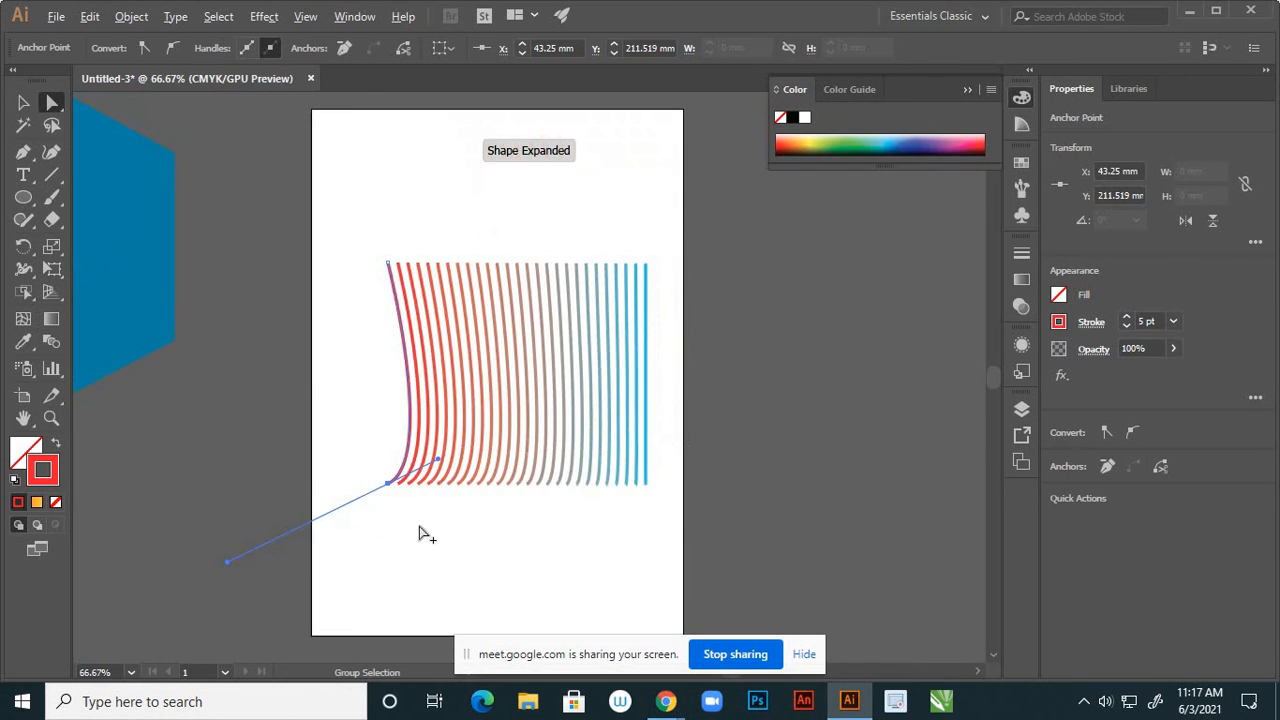
Convert the blue line's bottom anchor point to smooth and swing its handles so the line bulges to the right
{"action": "left_click", "coordinate": [646, 485]}
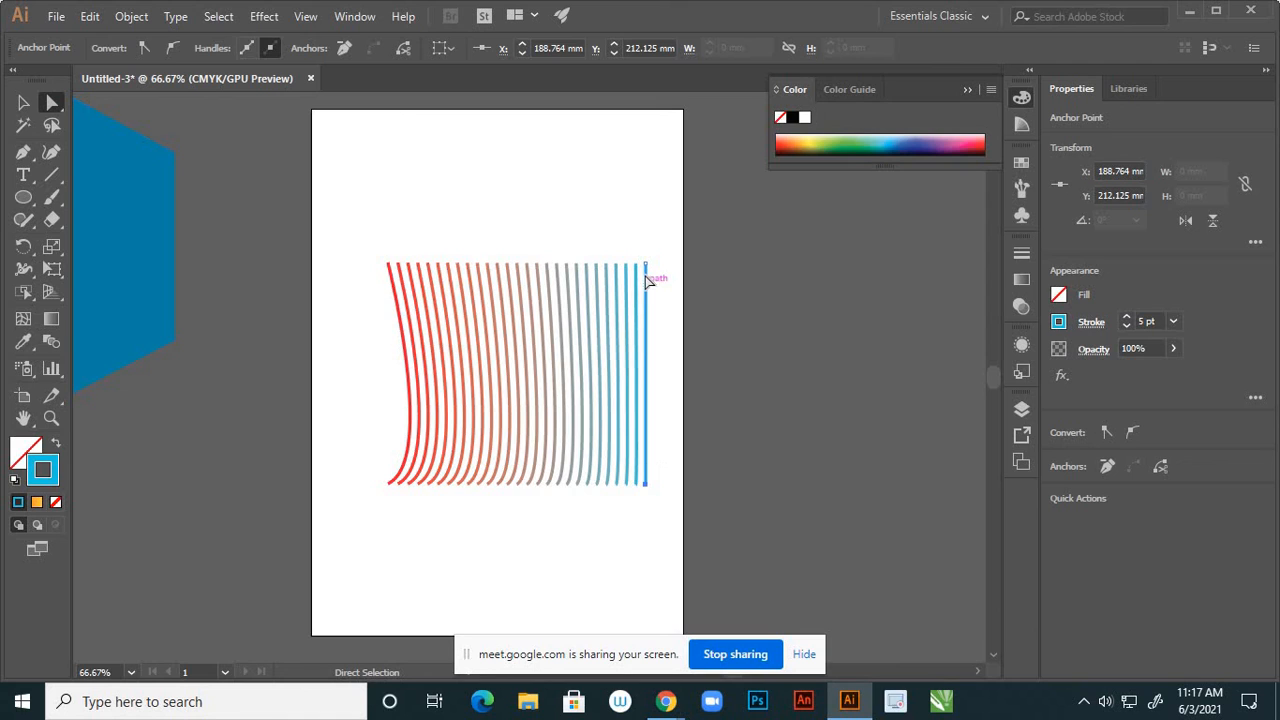
{"action": "left_click", "coordinate": [174, 47]}
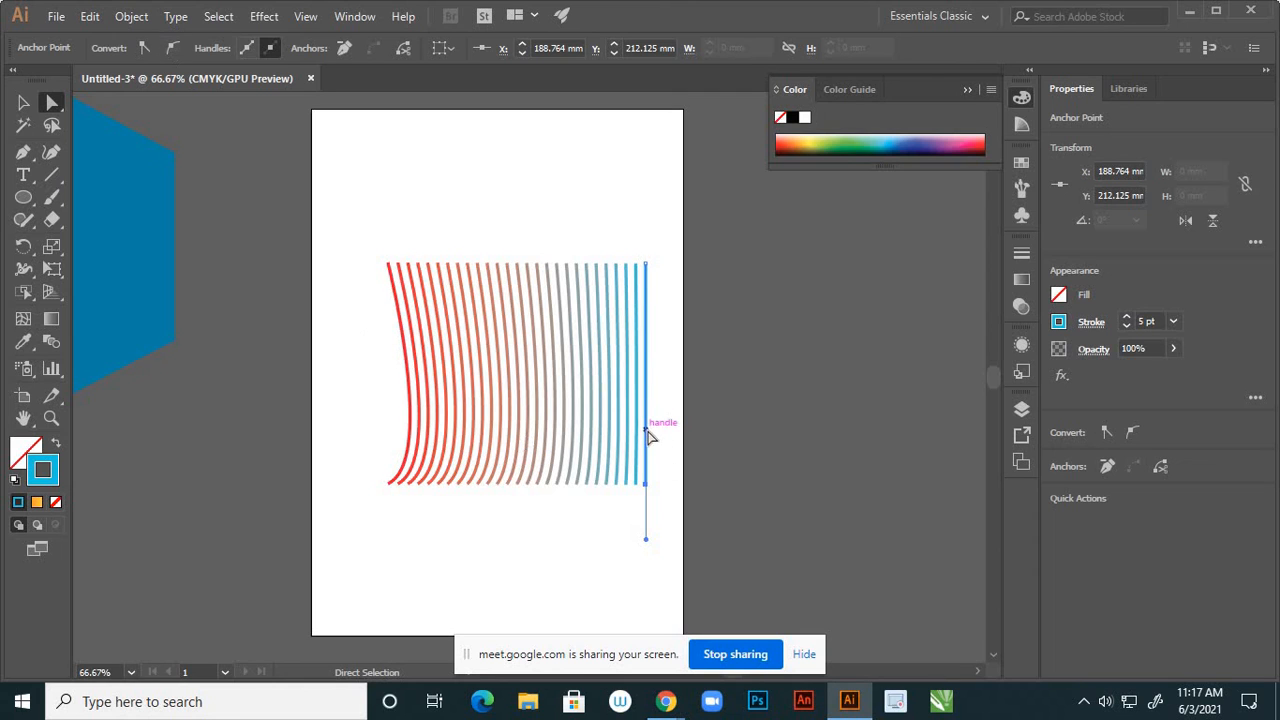
{"action": "left_click_drag", "start_coordinate": [633, 428], "coordinate": [440, 392]}
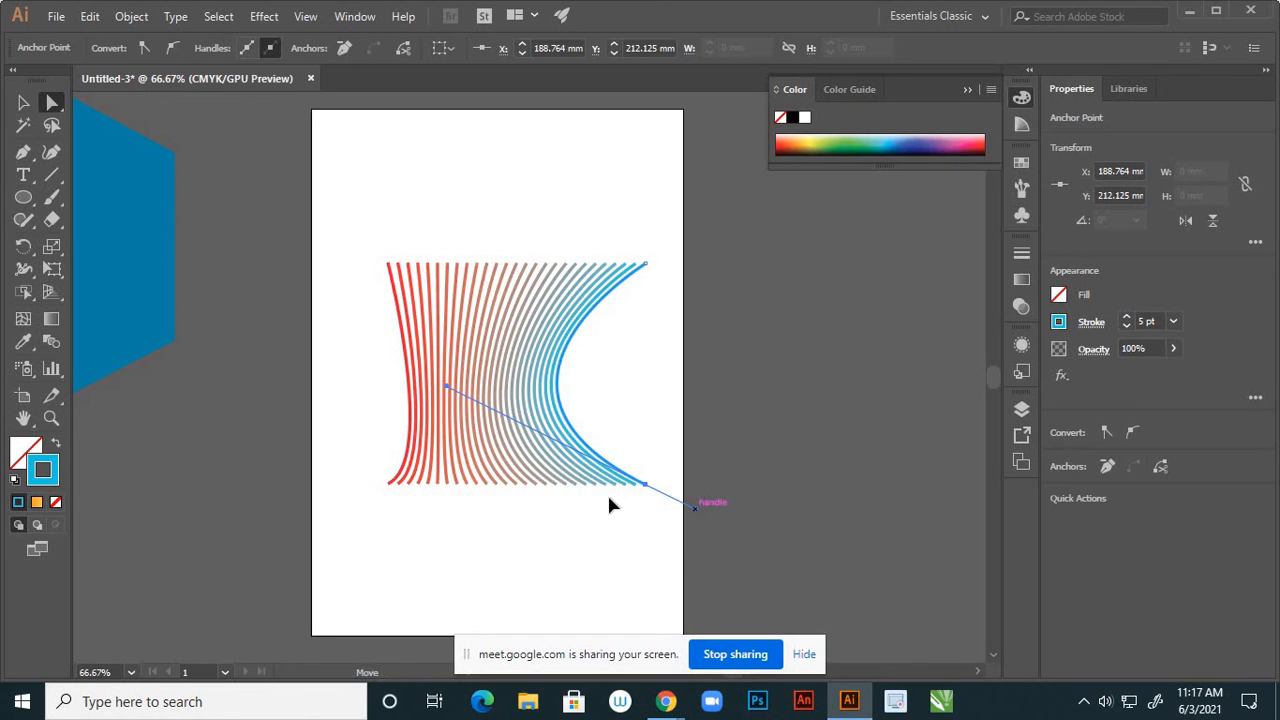
{"action": "left_click_drag", "start_coordinate": [695, 508], "coordinate": [477, 546]}
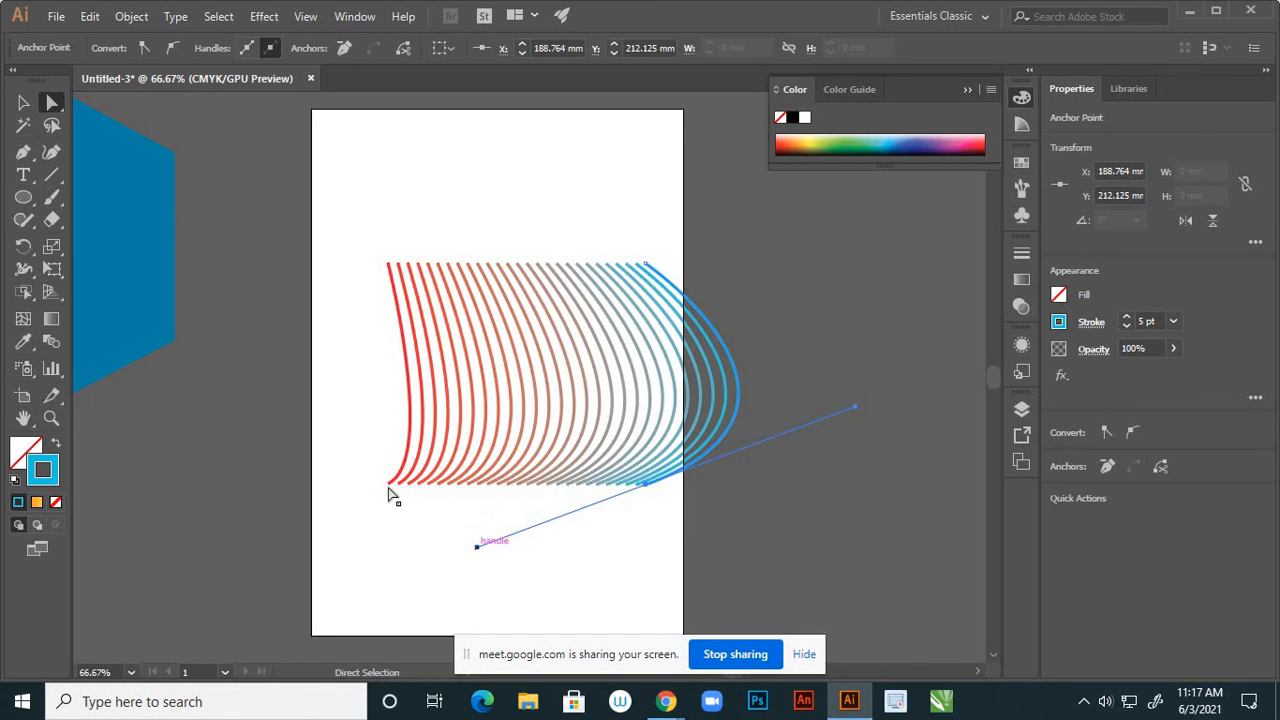
Move the red curve's bottom anchor to about X 190.9 mm, Y 113.6 mm and pull its lower handle further to the lower left
{"action": "left_click_drag", "start_coordinate": [391, 491], "coordinate": [572, 515]}
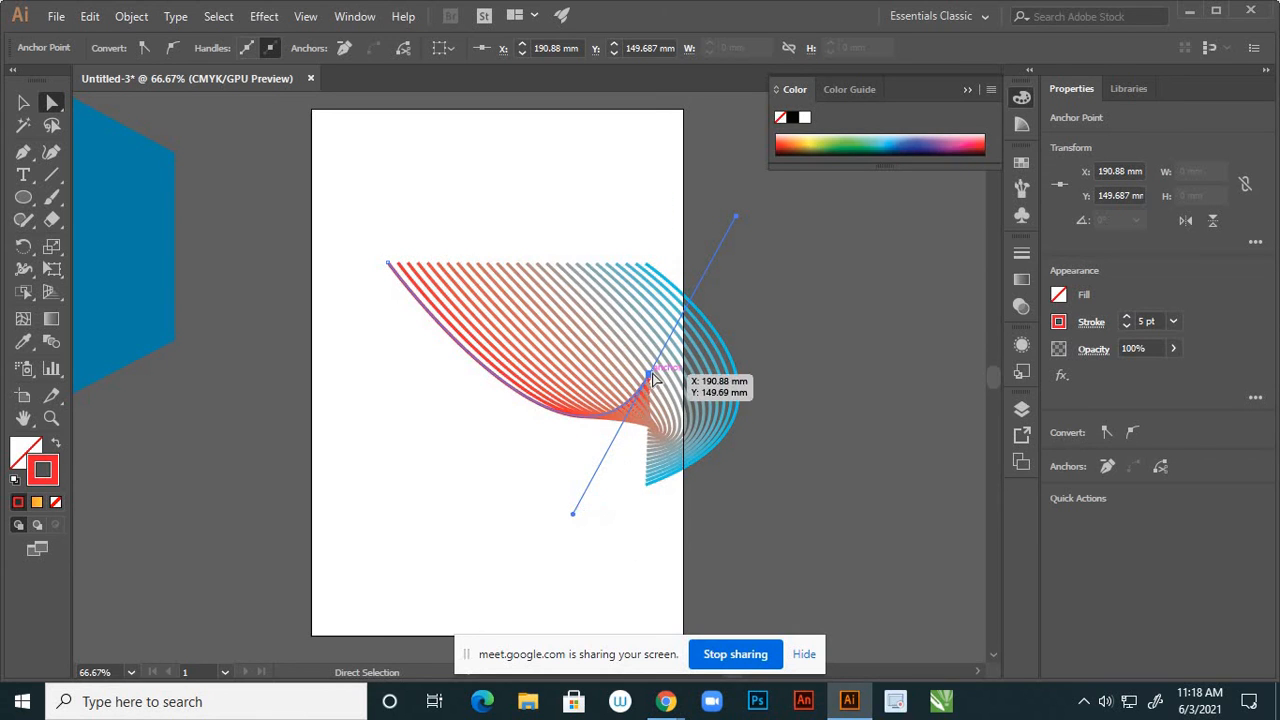
{"action": "left_click_drag", "start_coordinate": [652, 373], "coordinate": [652, 310]}
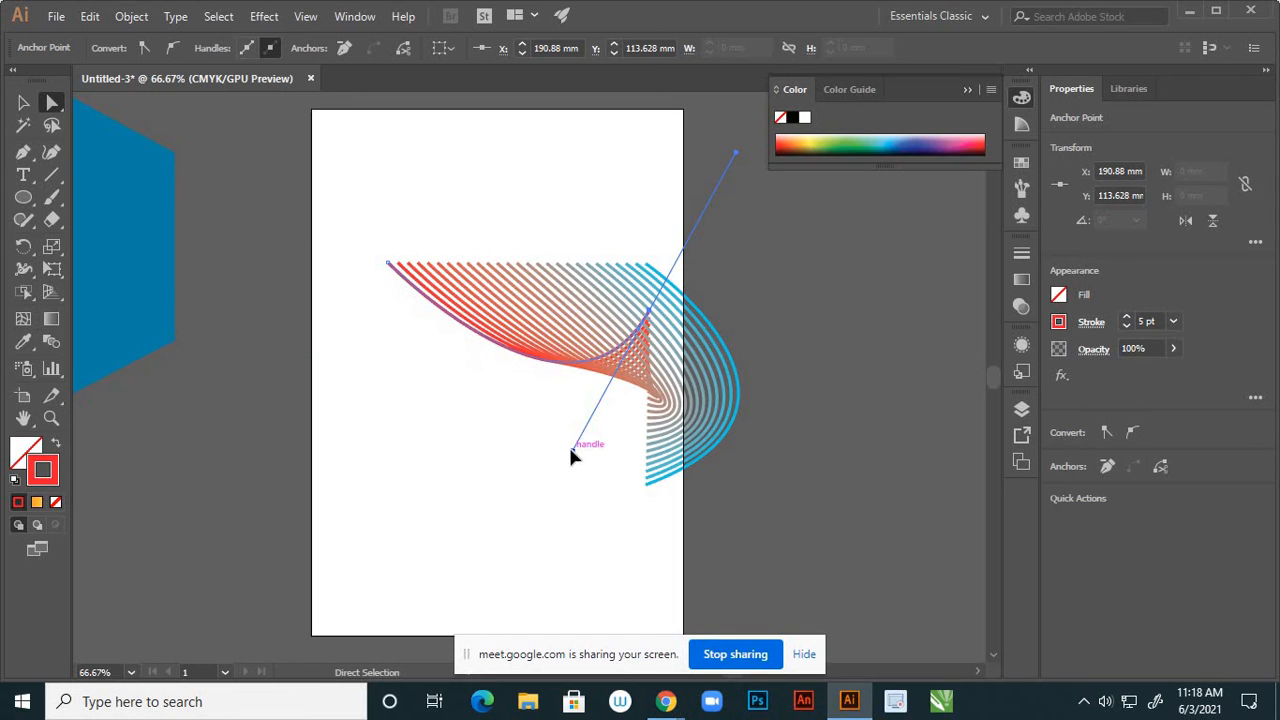
{"action": "left_click_drag", "start_coordinate": [572, 455], "coordinate": [471, 504]}
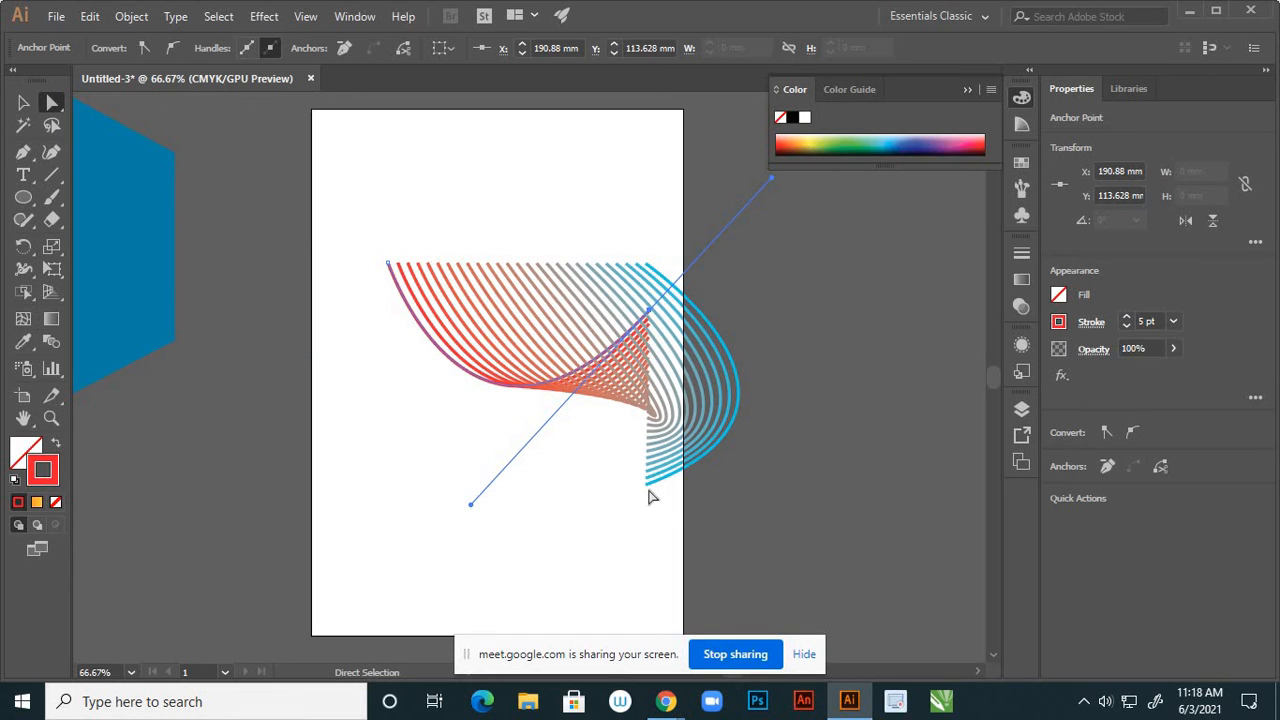
Move the blue curve's bottom anchor to about X 226.9 mm, Y 231.1 mm and its top anchor to about X 222.1 mm, Y 71.8 mm
{"action": "left_click_drag", "start_coordinate": [650, 490], "coordinate": [708, 527]}
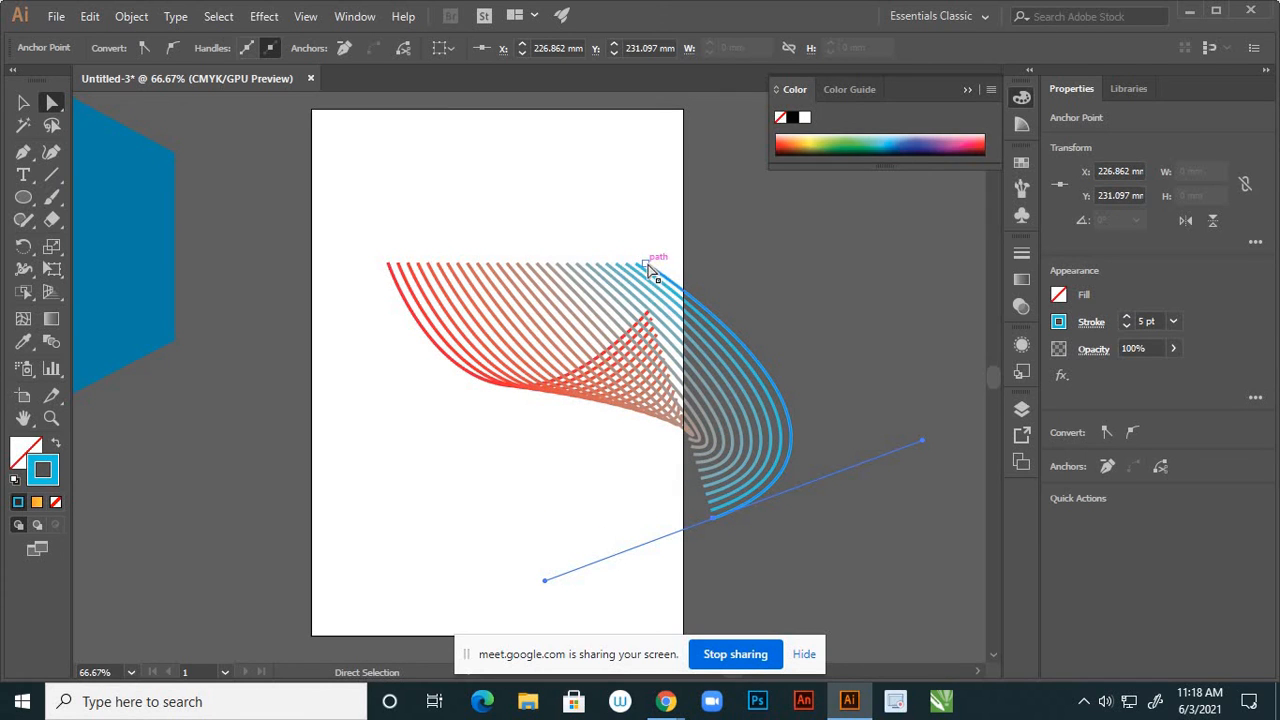
{"action": "left_click_drag", "start_coordinate": [646, 263], "coordinate": [704, 238]}
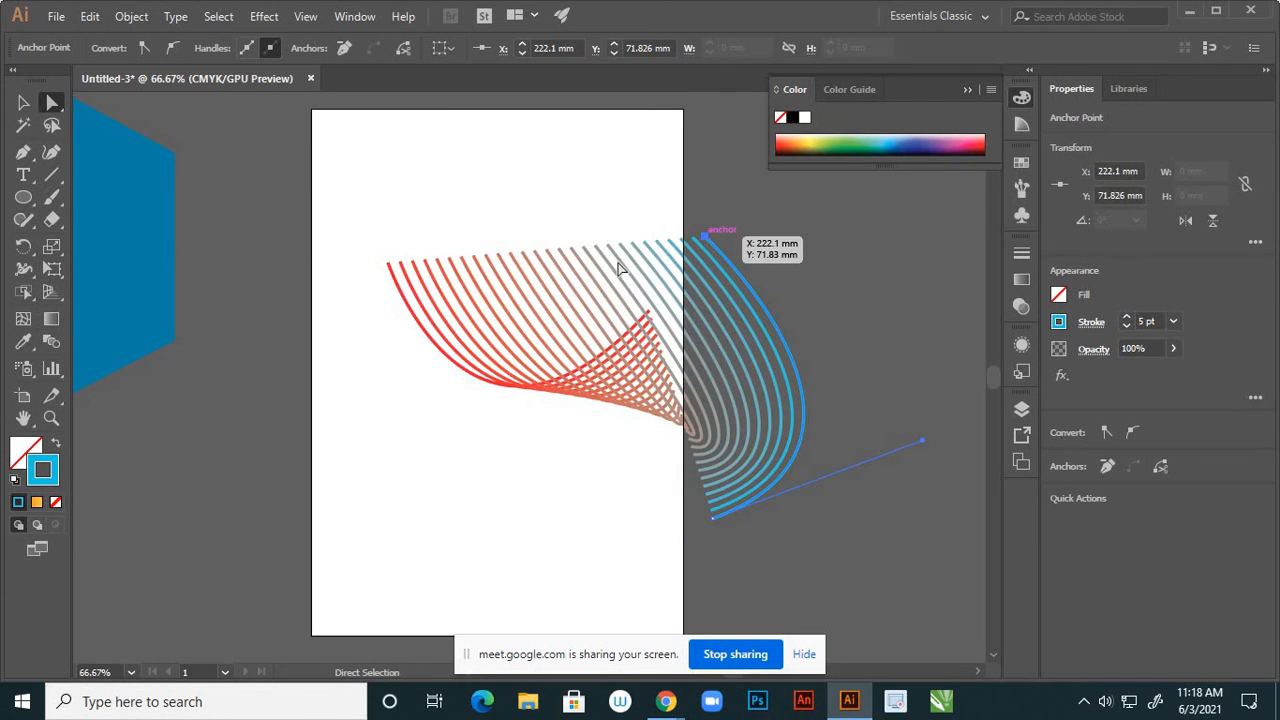
Swing the handle of the red curve's right-hand end anchor upward and to the left, flattening the curve
{"action": "left_click", "coordinate": [389, 263]}
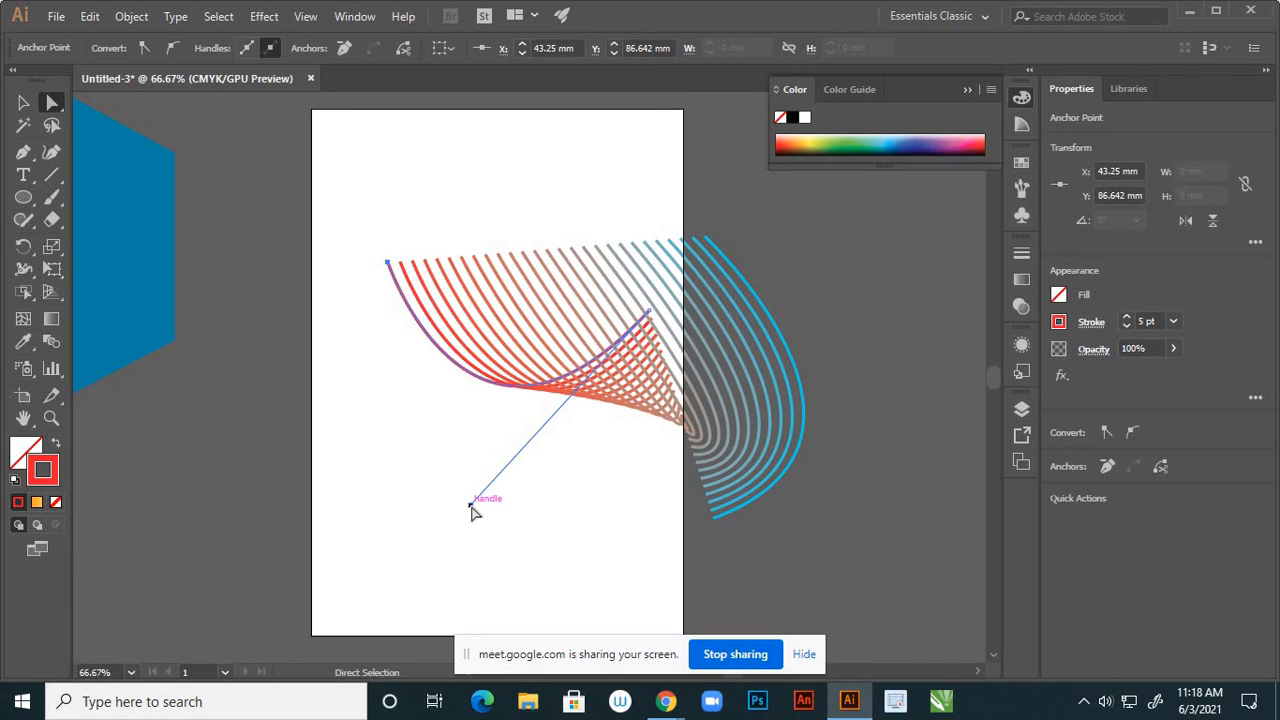
{"action": "left_click_drag", "start_coordinate": [471, 505], "coordinate": [419, 374]}
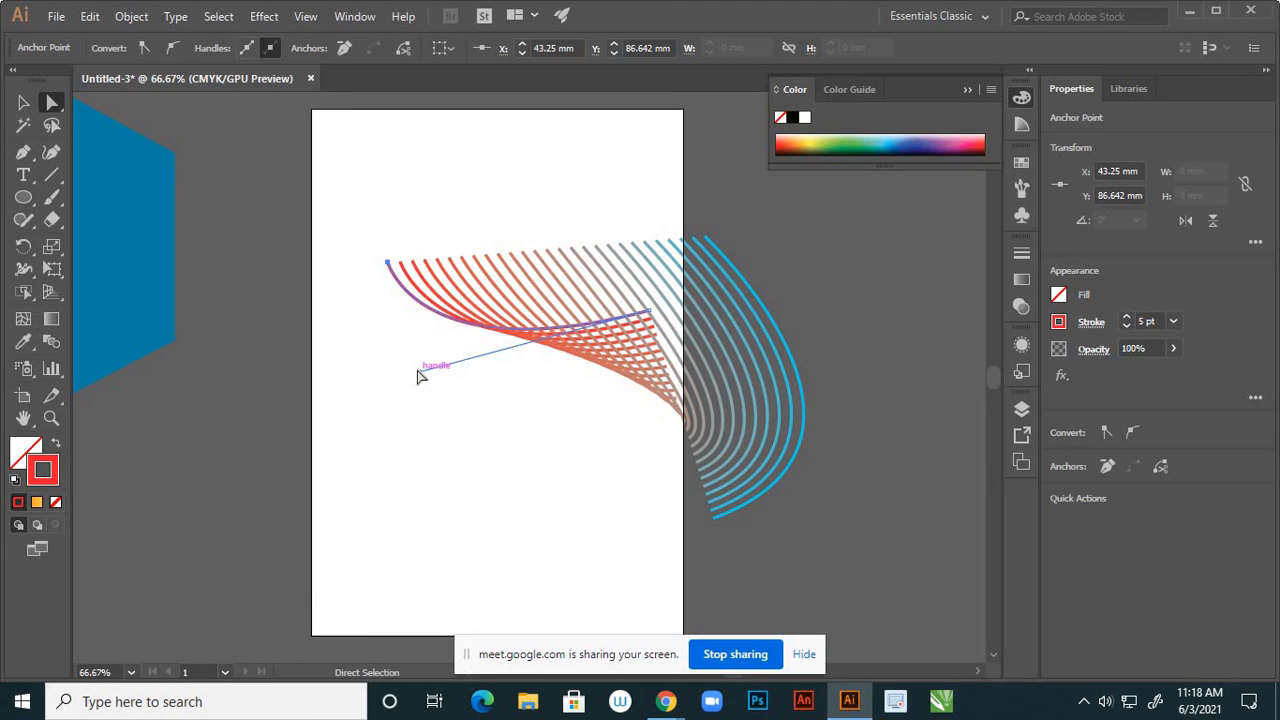
{"action": "left_click", "coordinate": [561, 481]}
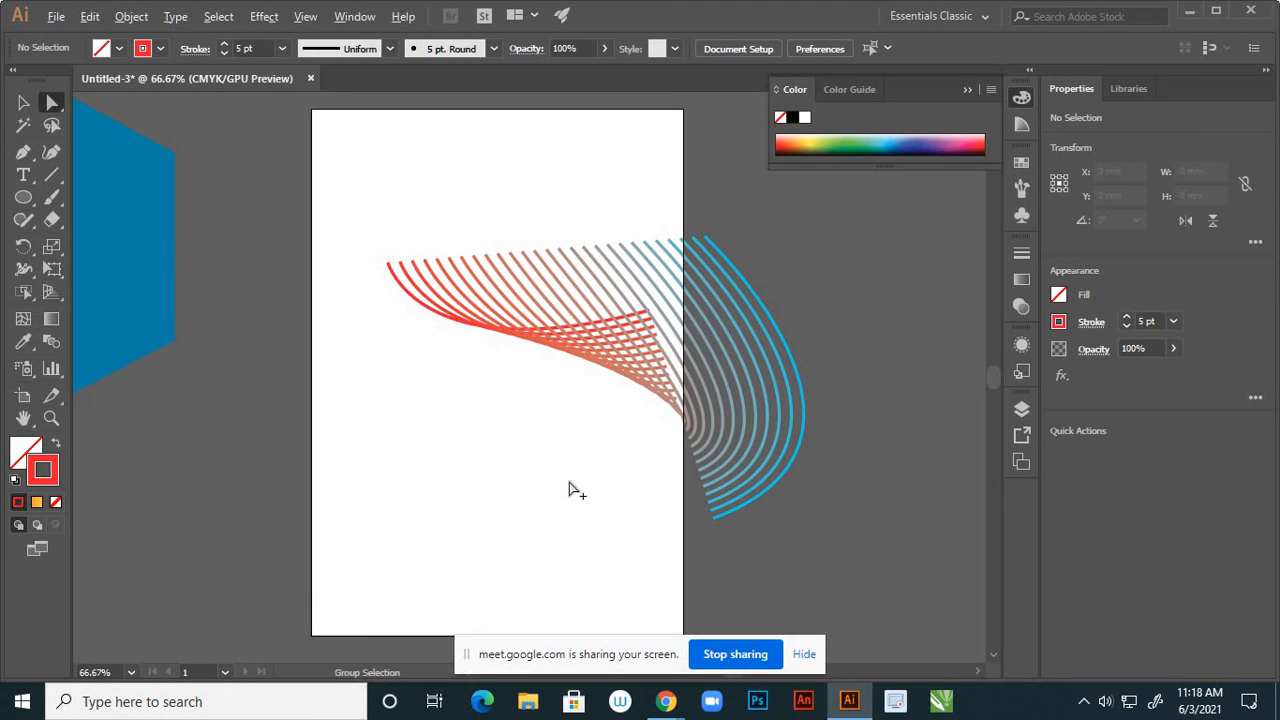
Move the blue curve's bottom anchor to about X 151.2 mm, Y 180.3 mm and pull its right handle further out and down
{"action": "scroll", "coordinate": [572, 486], "scroll_direction": "down", "scroll_amount": 1}
{"action": "scroll", "coordinate": [607, 430], "scroll_direction": "up", "scroll_amount": 1}
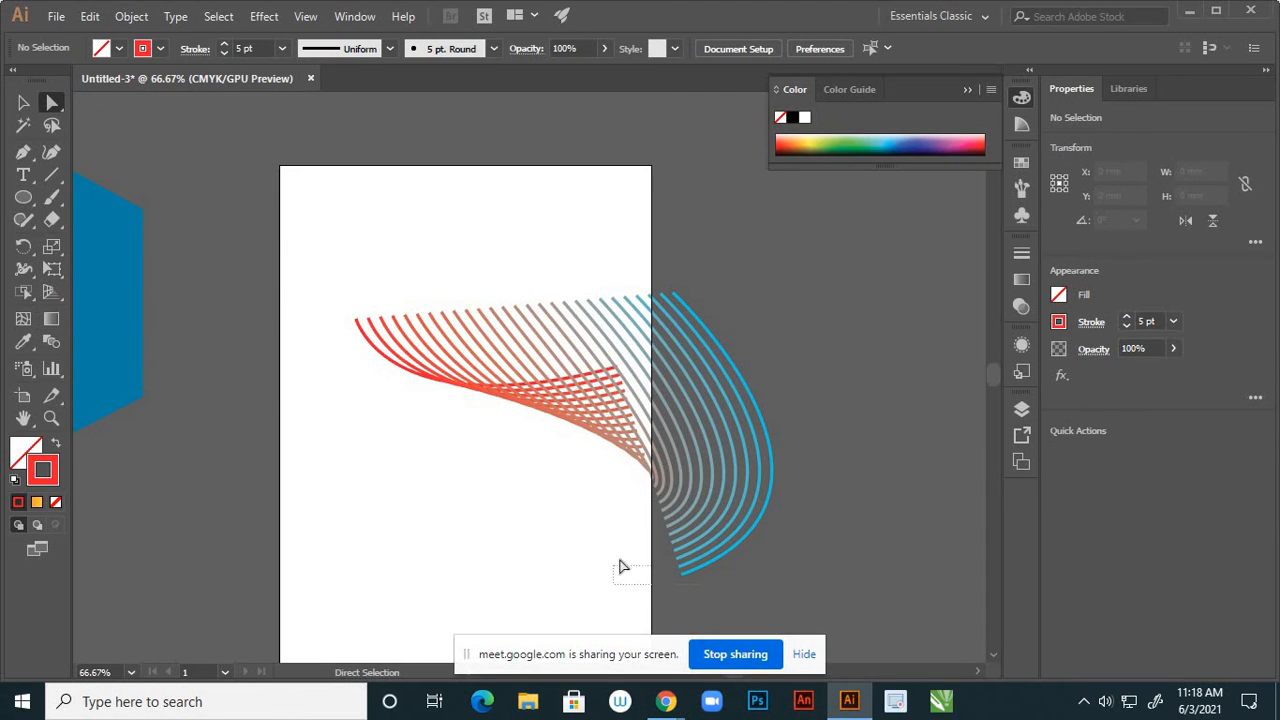
{"action": "left_click", "coordinate": [688, 574]}
{"action": "left_click_drag", "start_coordinate": [682, 580], "coordinate": [547, 485]}
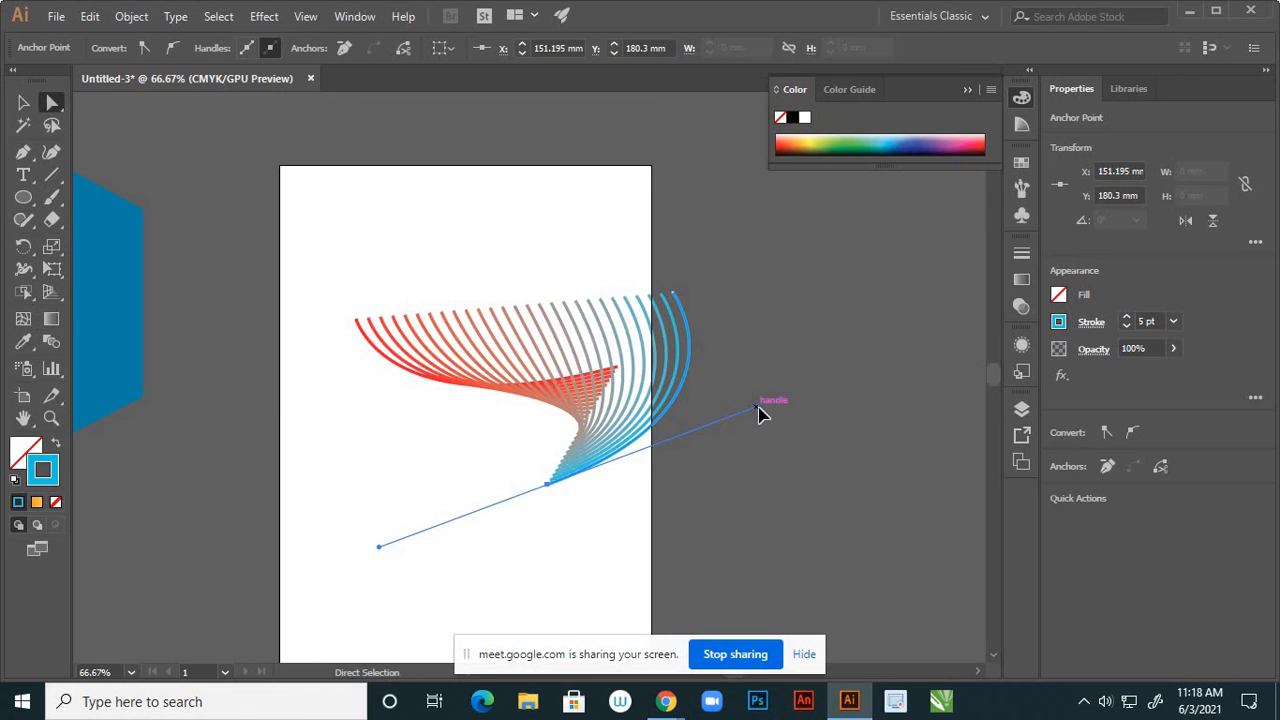
{"action": "left_click_drag", "start_coordinate": [757, 409], "coordinate": [860, 461]}
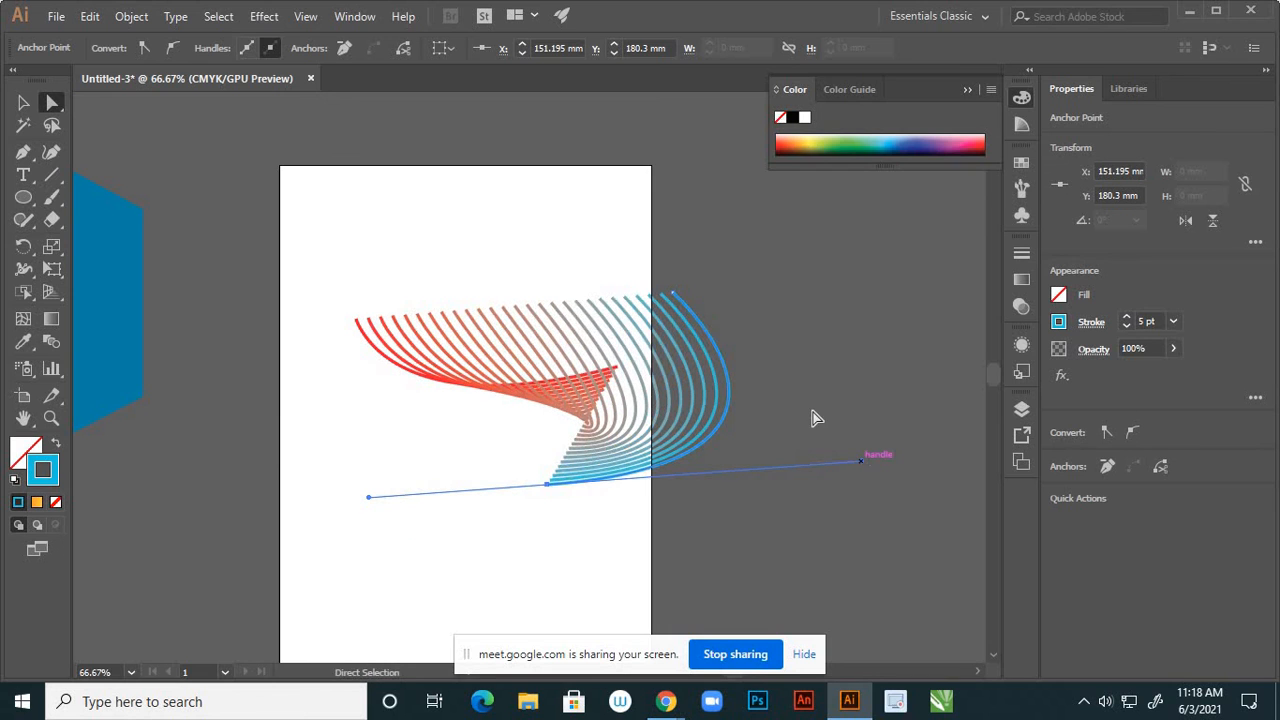
Move the blue curve's top anchor to about X 151.2 mm, Y 69.2 mm, directly above its bottom anchor
{"action": "left_click", "coordinate": [674, 292]}
{"action": "left_click_drag", "start_coordinate": [672, 292], "coordinate": [547, 290]}
{"action": "left_click", "coordinate": [743, 400]}
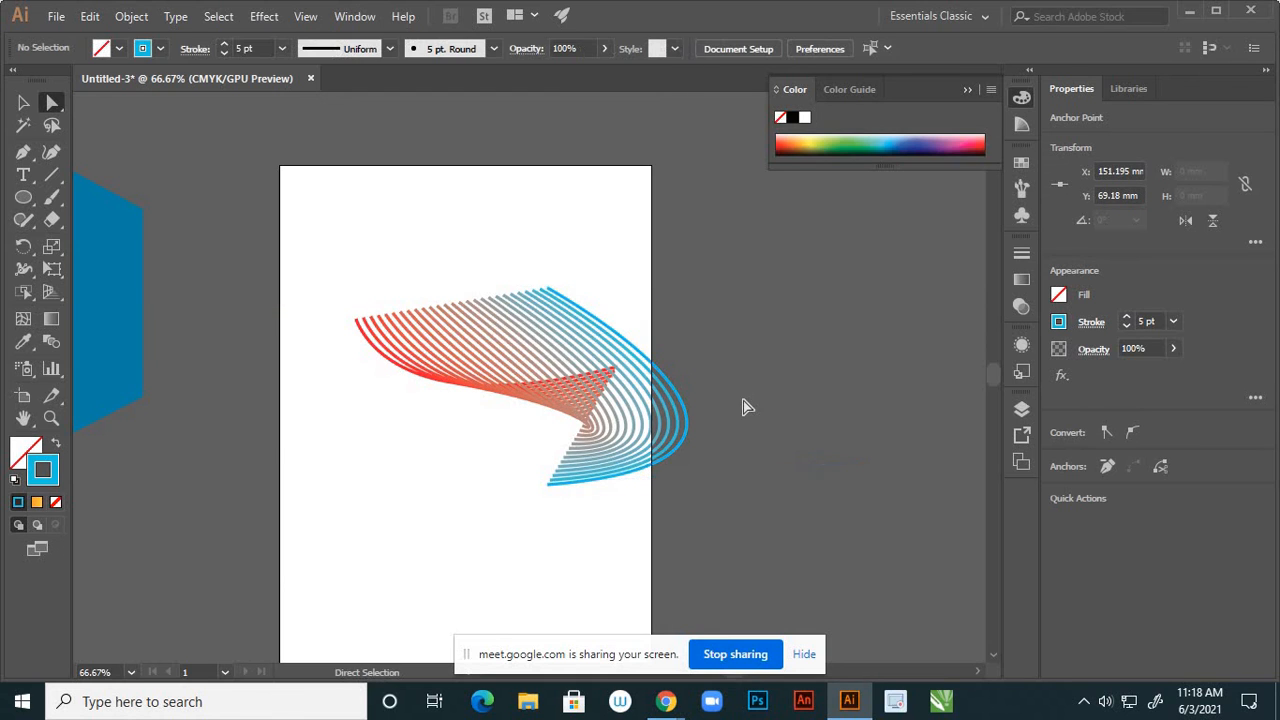
Move the whole line blend off the artboard to the empty area below the blue cube
{"action": "scroll", "coordinate": [745, 415], "scroll_direction": "down", "scroll_amount": 3}
{"action": "scroll", "coordinate": [726, 427], "scroll_direction": "up", "scroll_amount": 1}
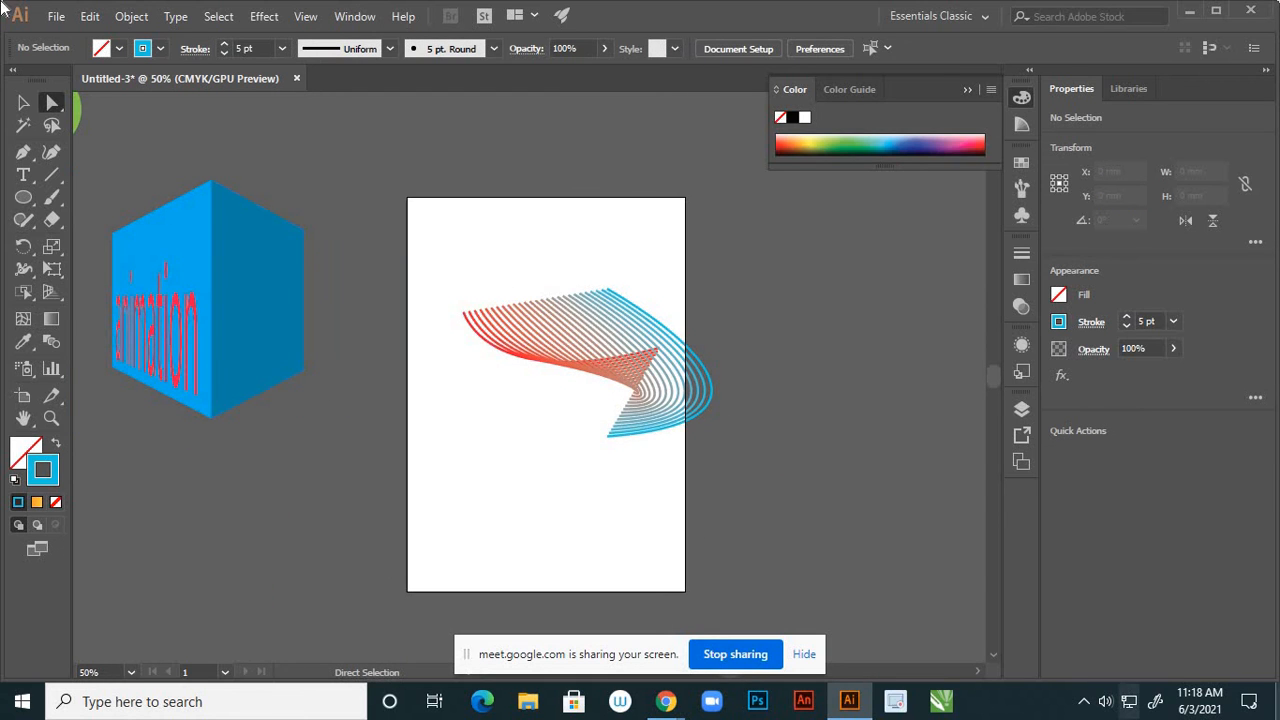
{"action": "left_click", "coordinate": [23, 102]}
{"action": "left_click_drag", "start_coordinate": [637, 332], "coordinate": [145, 492]}
{"action": "left_click", "coordinate": [345, 448]}
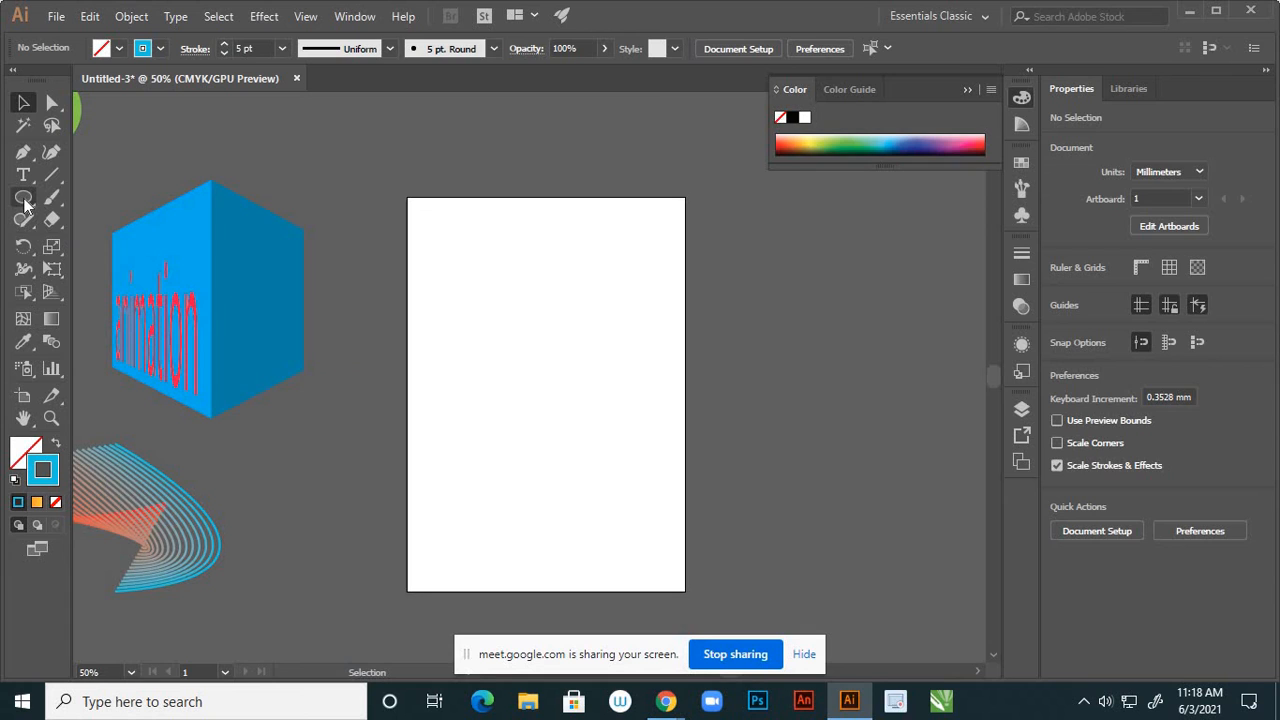
Draw a square of about 107 mm per side with the Rectangle tool near the middle of the artboard
{"action": "left_click_drag", "start_coordinate": [24, 205], "coordinate": [70, 195]}
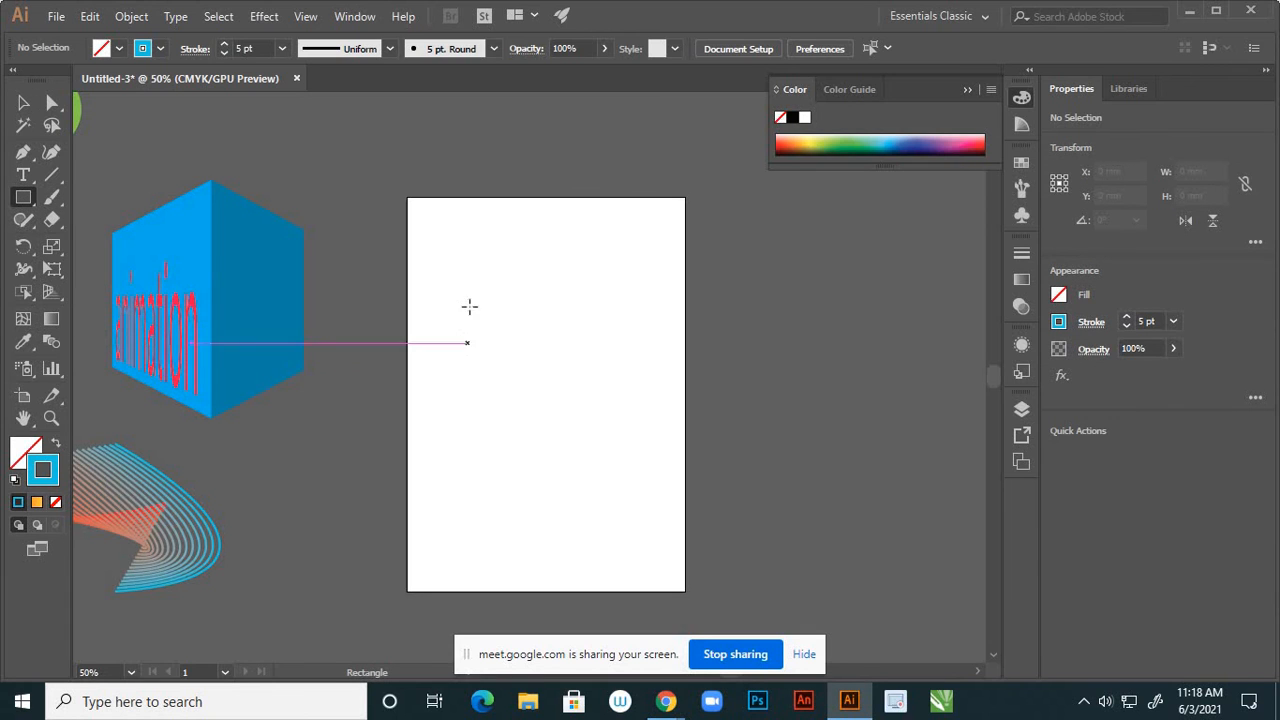
{"action": "left_click_drag", "start_coordinate": [470, 304], "coordinate": [612, 446]}
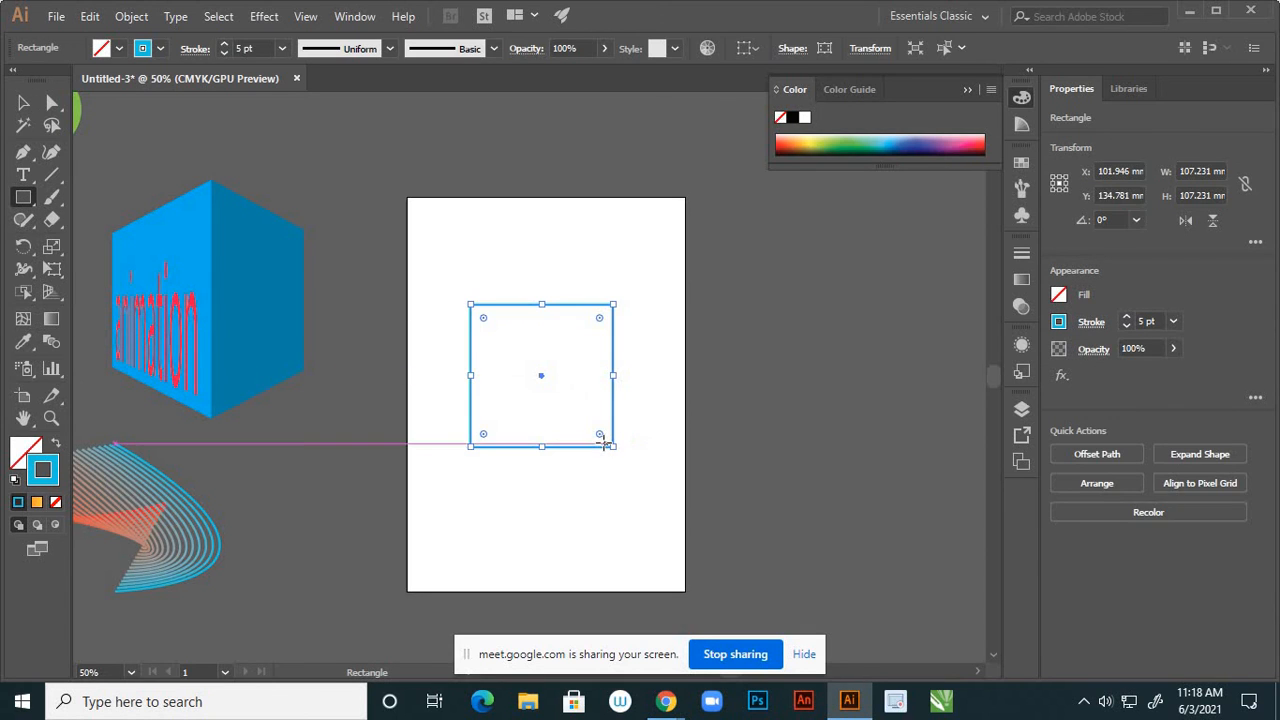
{"action": "left_click", "coordinate": [23, 102]}
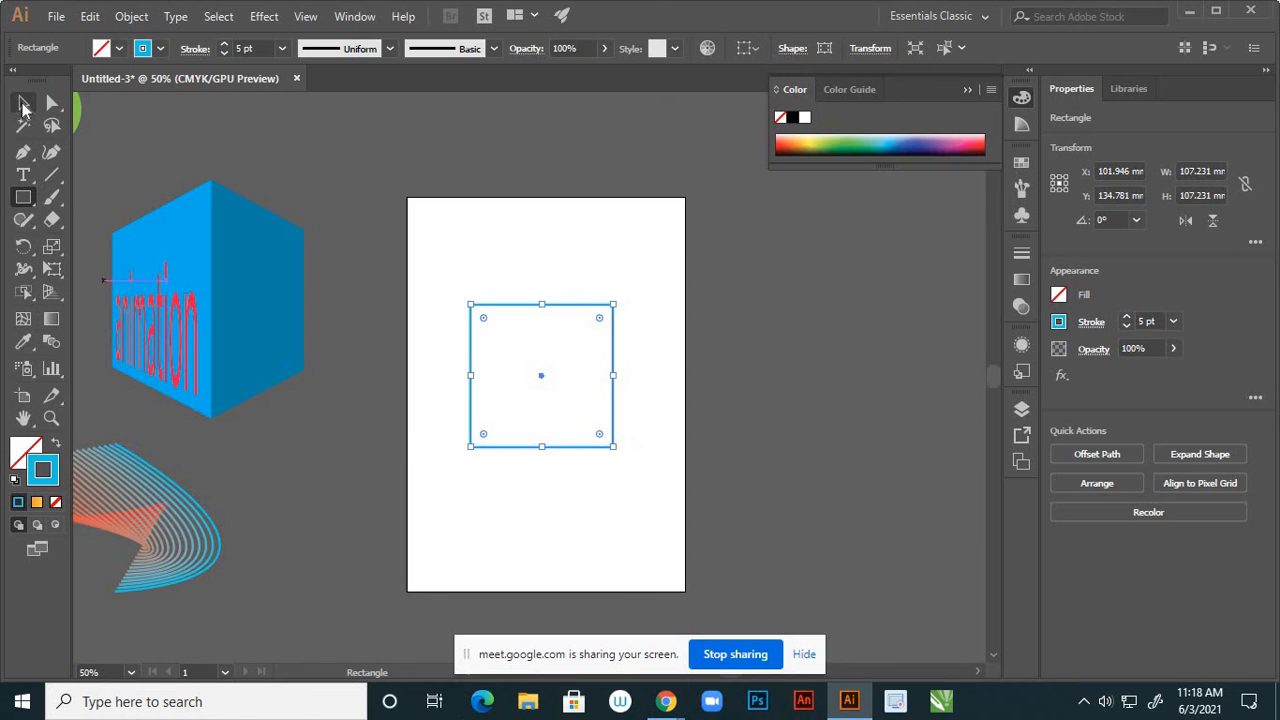
{"action": "left_click", "coordinate": [524, 519]}
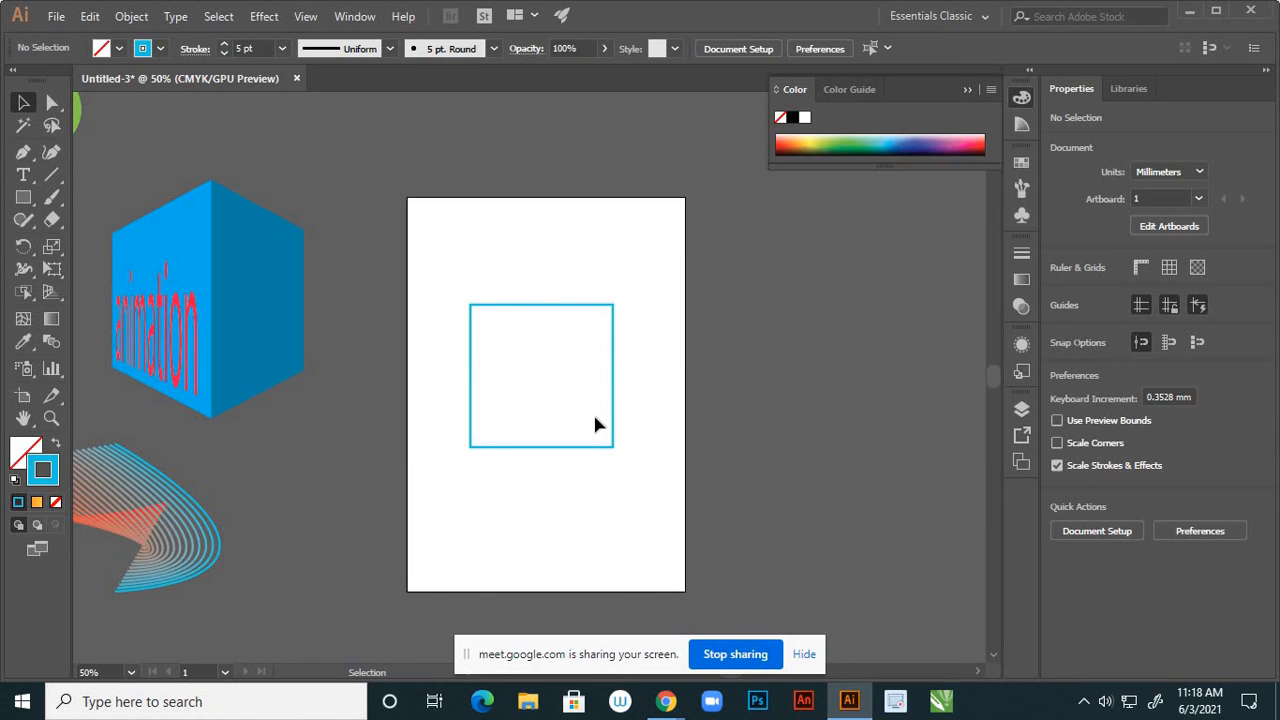
Swap the square's fill and stroke so it has a solid blue fill and no stroke
{"action": "scroll", "coordinate": [557, 394], "scroll_direction": "up", "scroll_amount": 2}
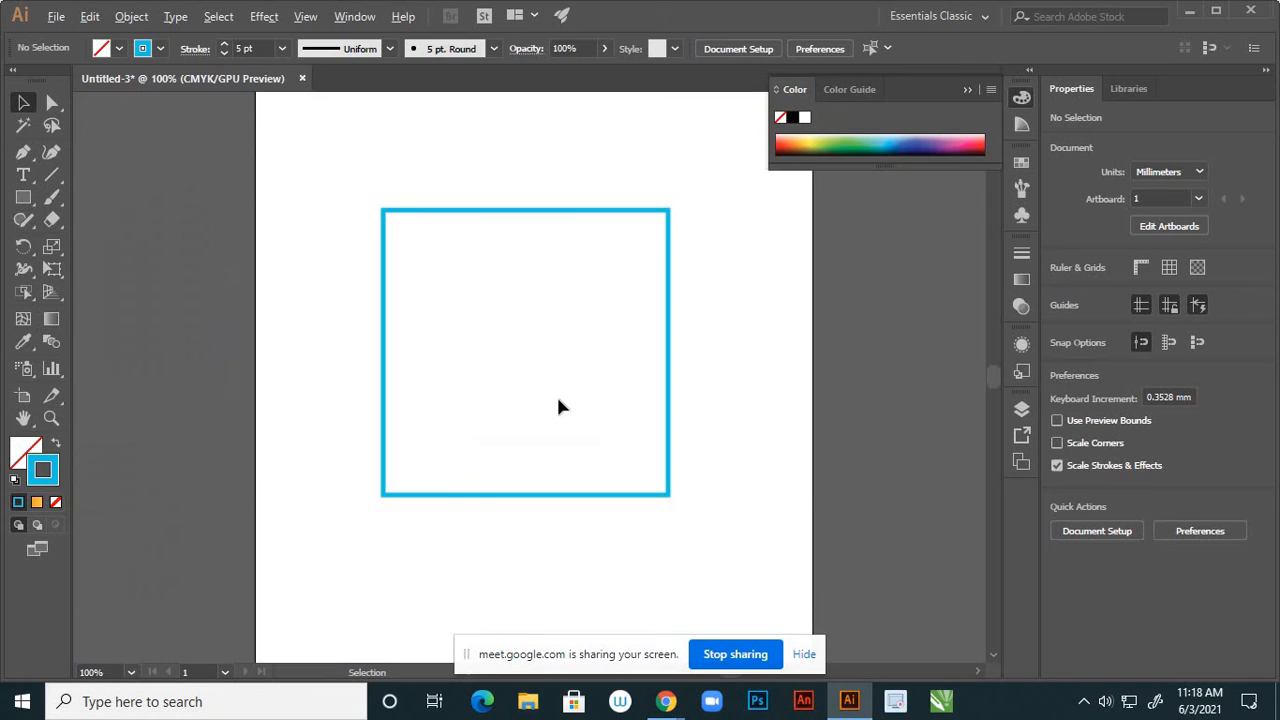
{"action": "scroll", "coordinate": [556, 393], "scroll_direction": "down", "scroll_amount": 2}
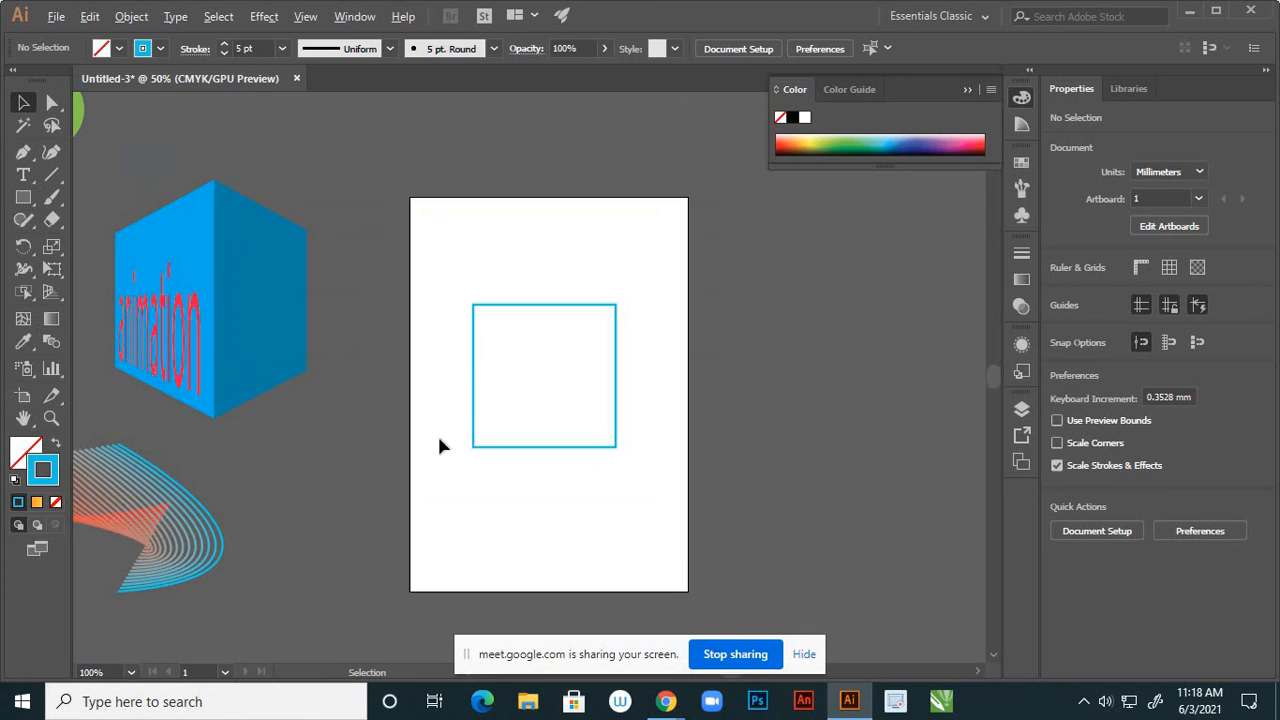
{"action": "left_click", "coordinate": [56, 447]}
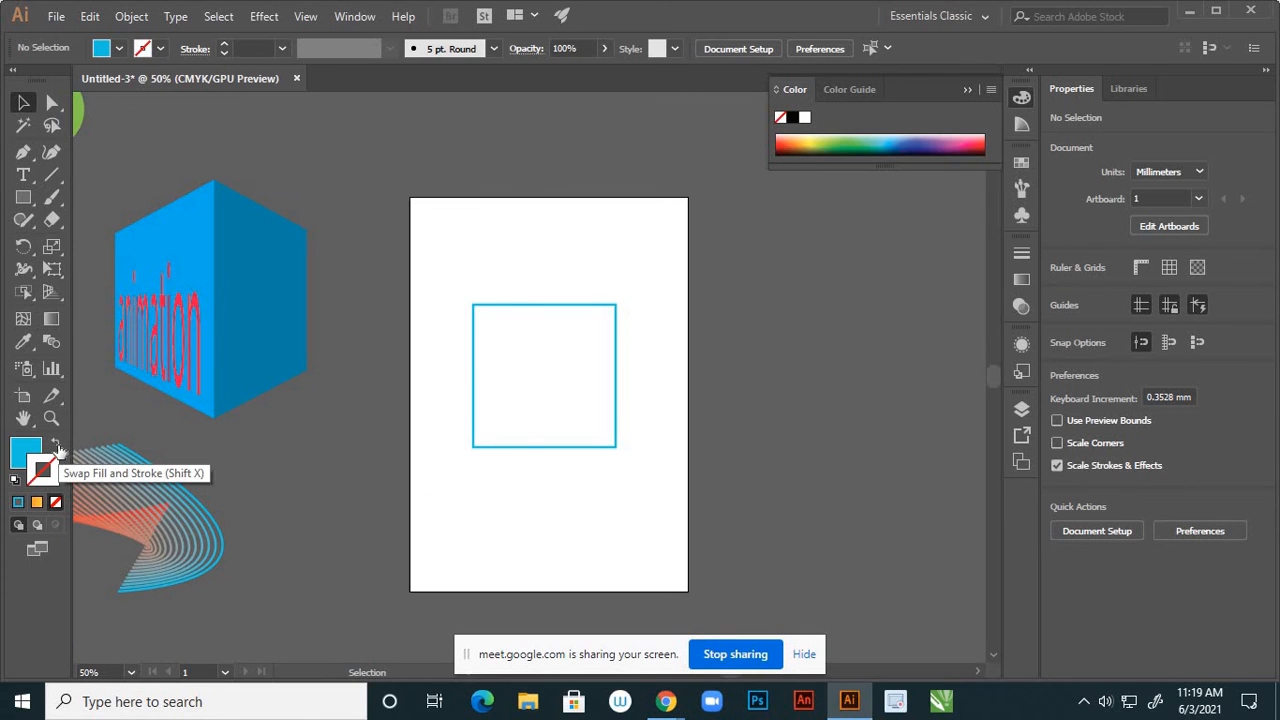
{"action": "left_click", "coordinate": [543, 447]}
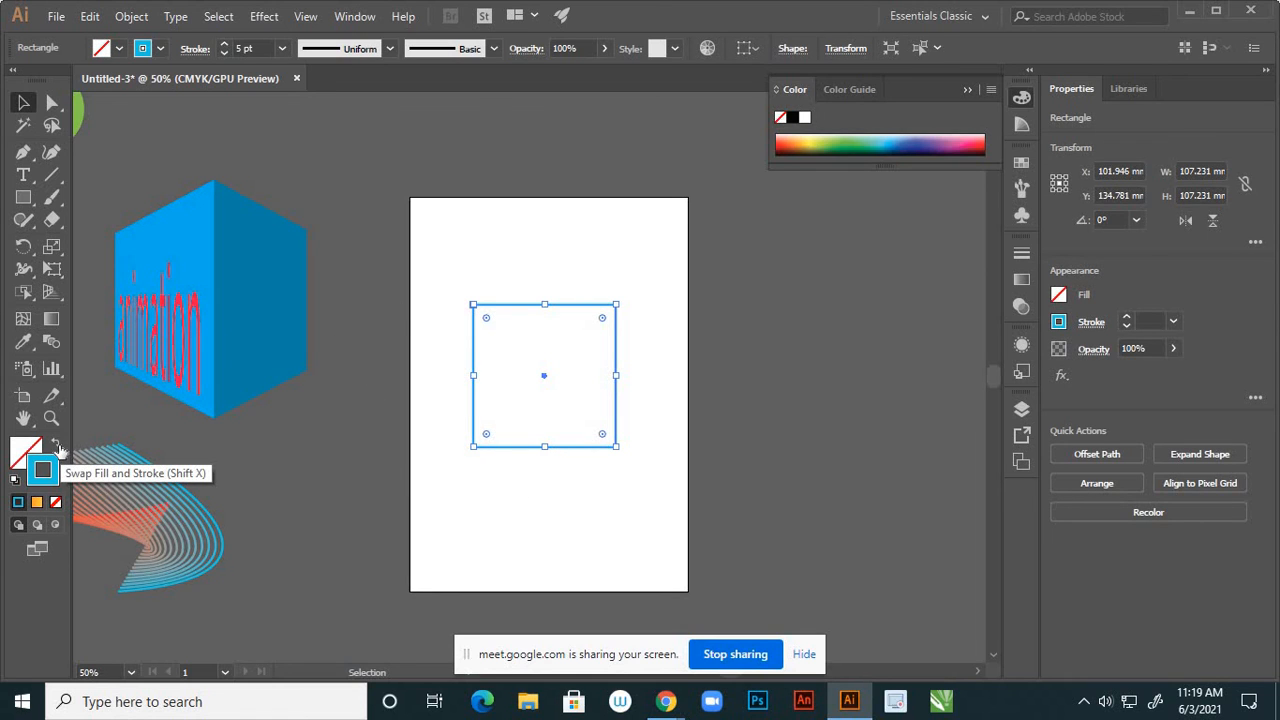
{"action": "left_click", "coordinate": [57, 446]}
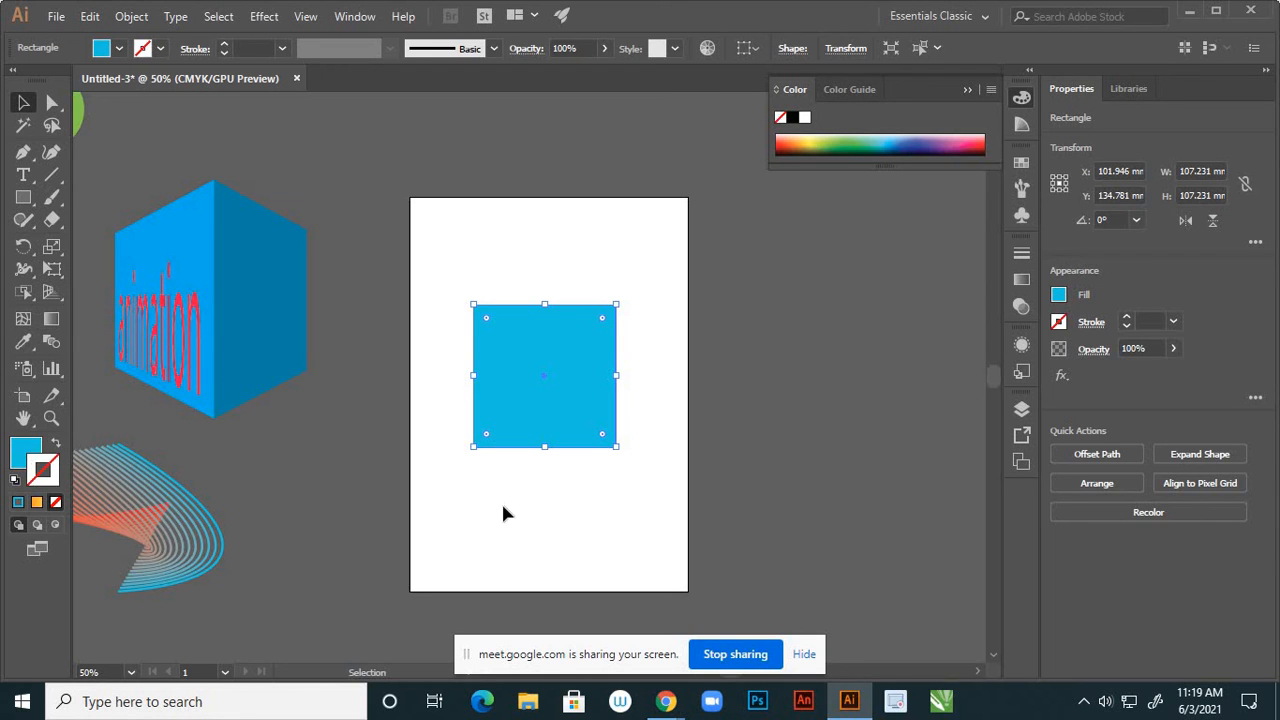
Apply the orange-yellow linear gradient to the square and swap fill and stroke so the gradient becomes its fill
{"action": "left_click", "coordinate": [503, 513]}
{"action": "left_click", "coordinate": [543, 432]}
{"action": "left_click", "coordinate": [36, 506]}
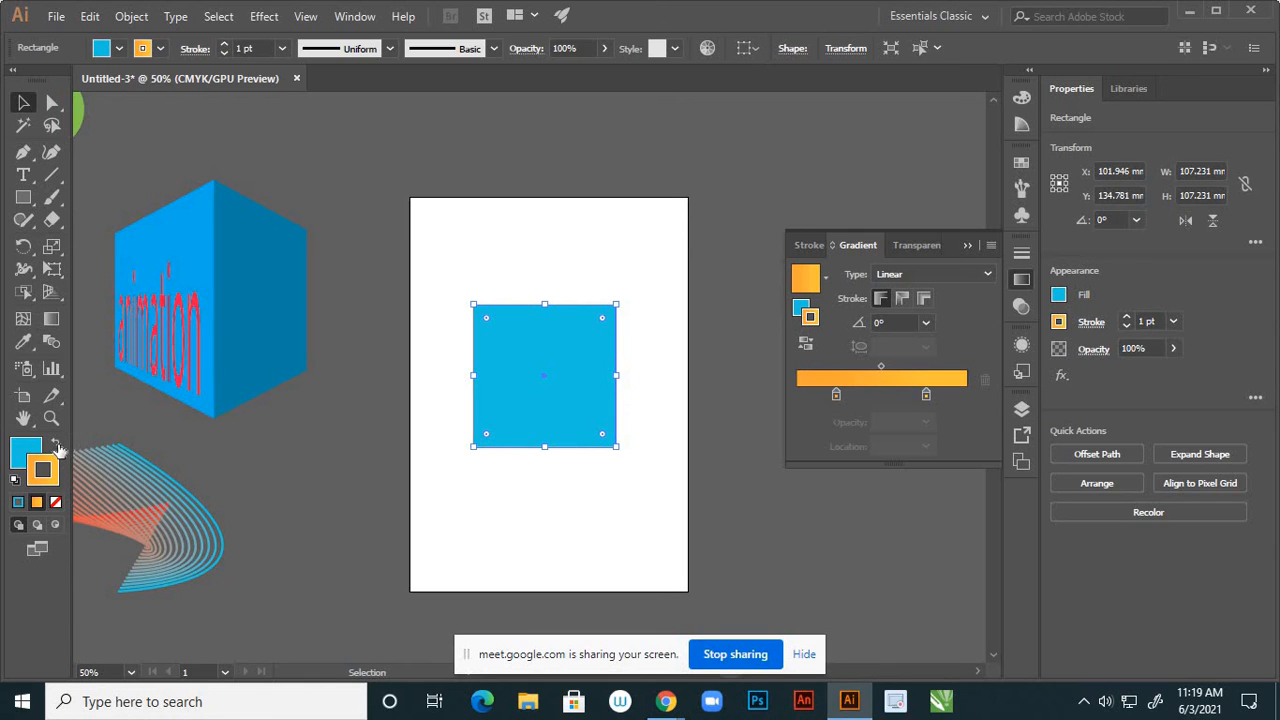
{"action": "left_click", "coordinate": [56, 445]}
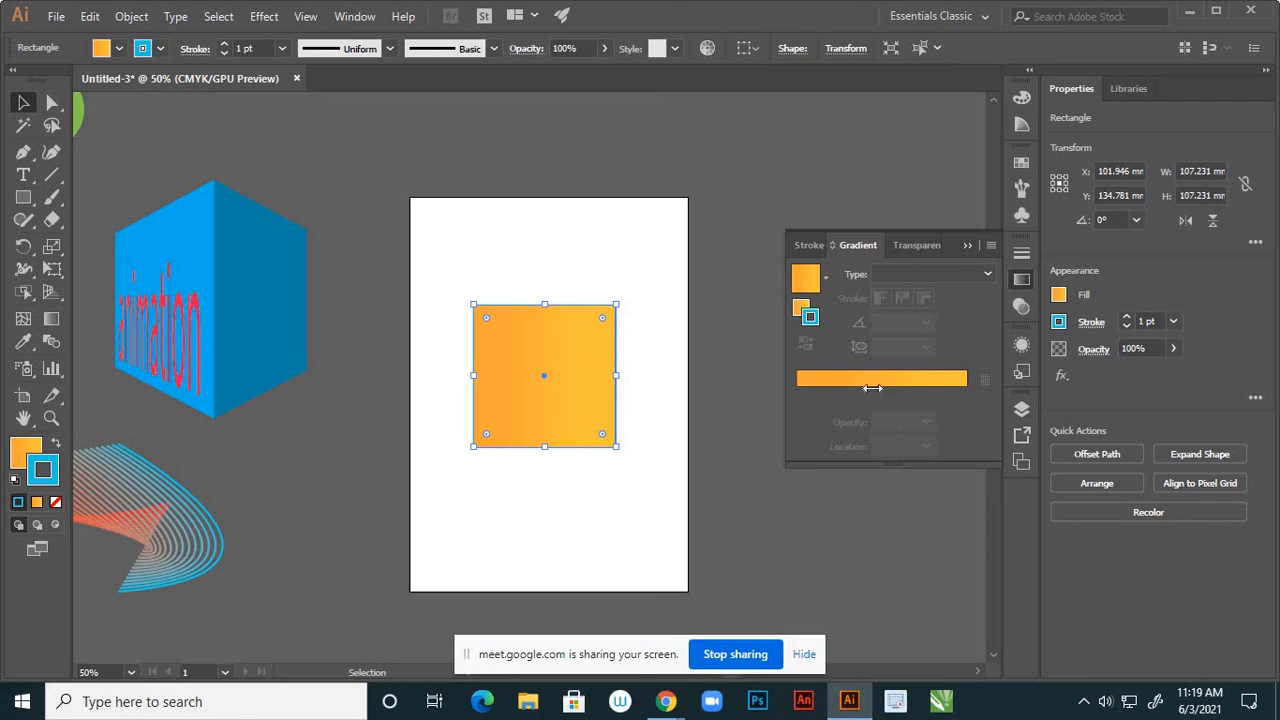
Apply the gradient to the square's stroke and spread its color stops to locations 2.23% and 100%
{"action": "left_click", "coordinate": [800, 385]}
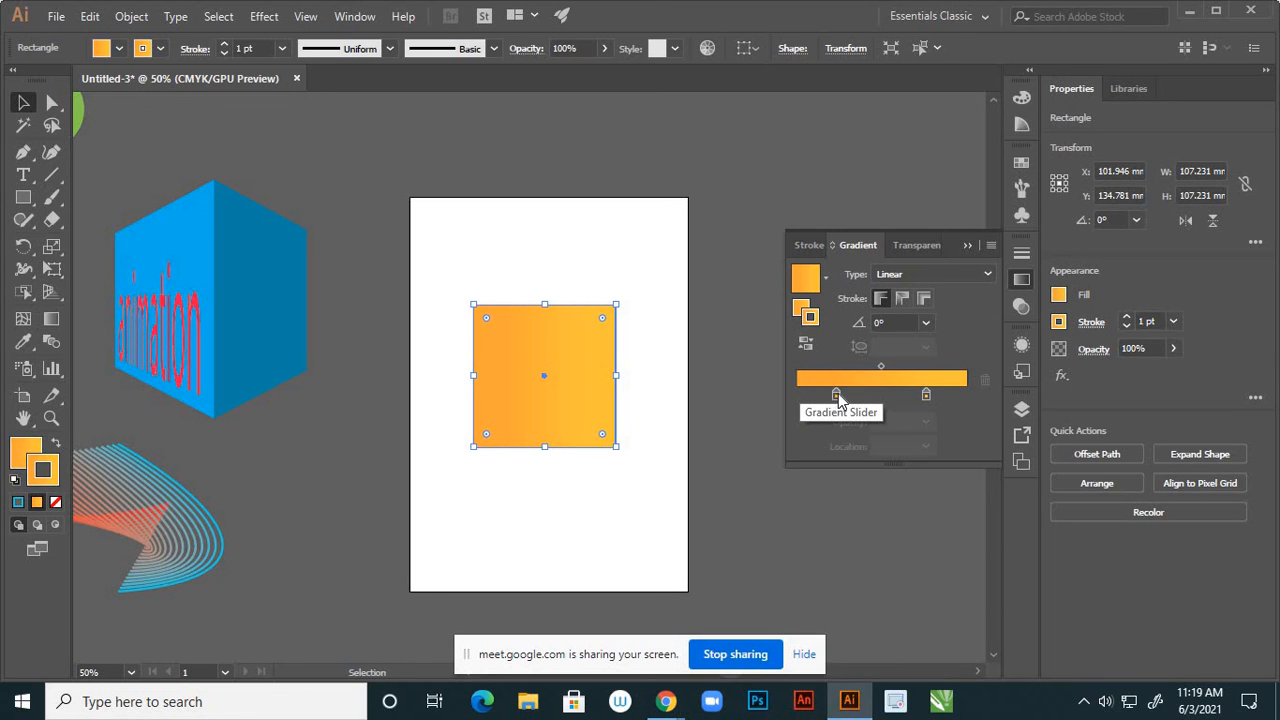
{"action": "left_click_drag", "start_coordinate": [837, 393], "coordinate": [801, 390]}
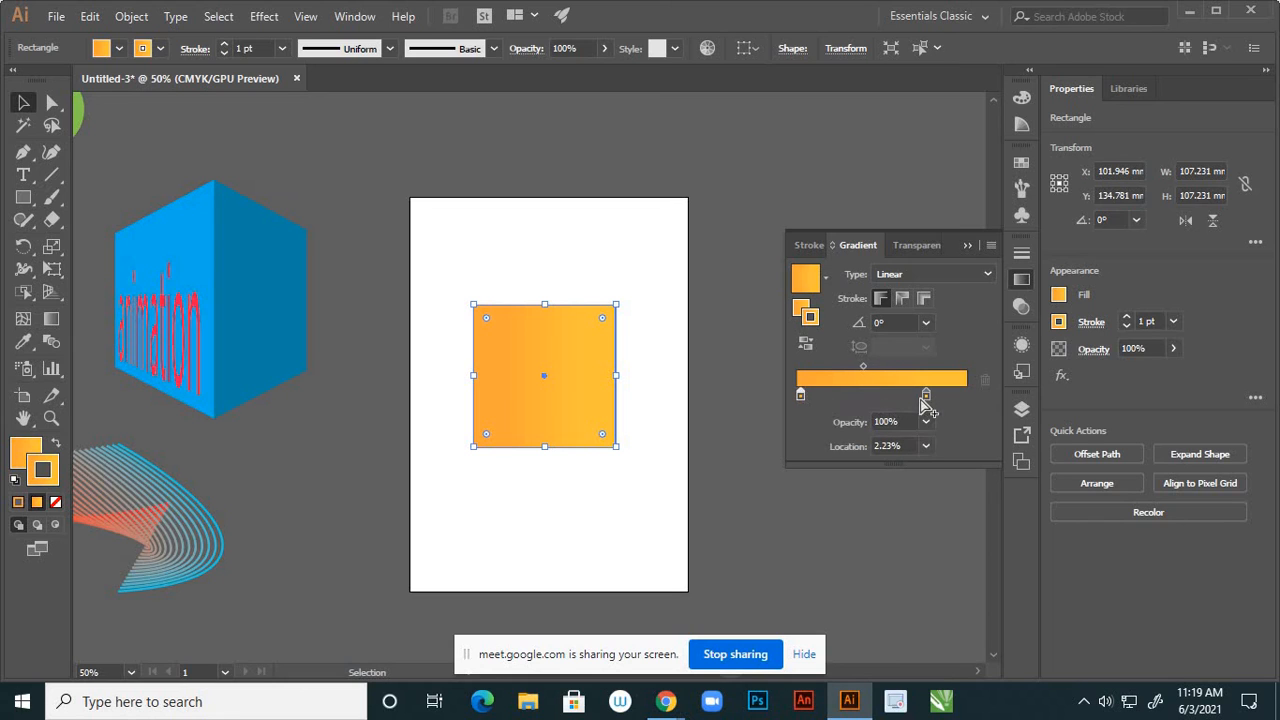
{"action": "left_click_drag", "start_coordinate": [977, 398], "coordinate": [981, 398]}
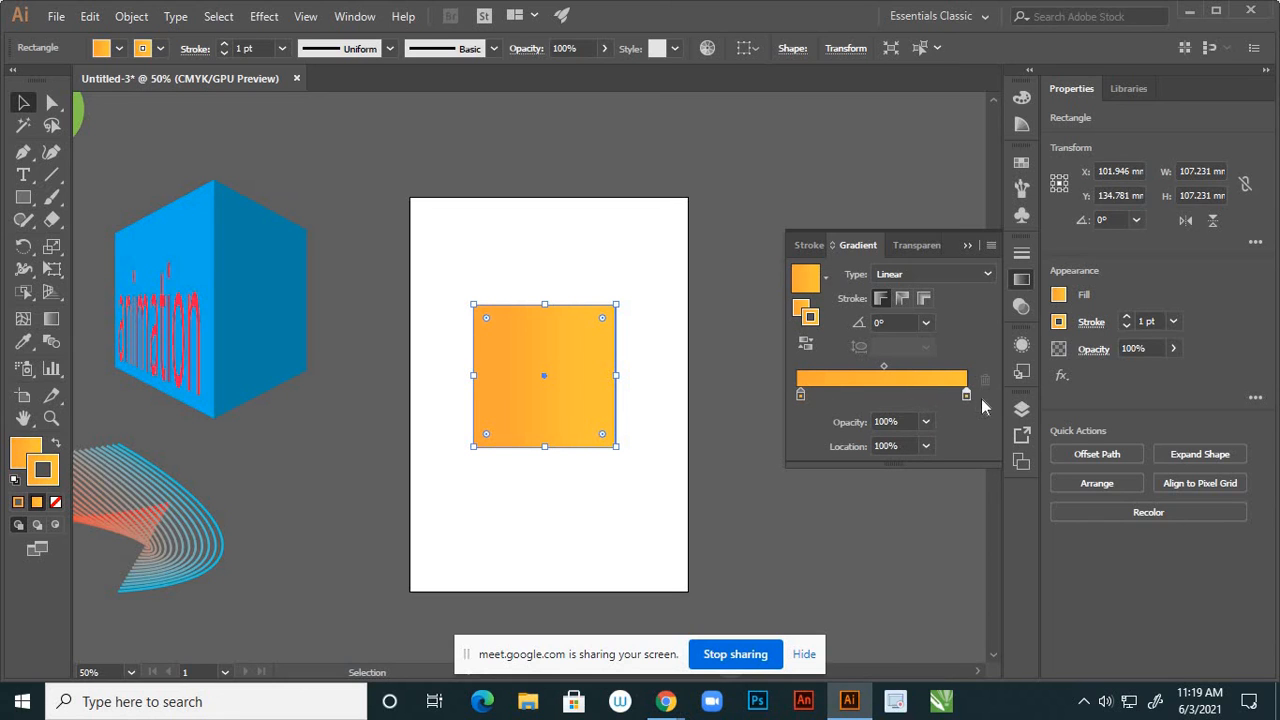
Recolor the stroke gradient's first stop red-orange and shift it to location 0.61%
{"action": "double_click", "coordinate": [802, 394]}
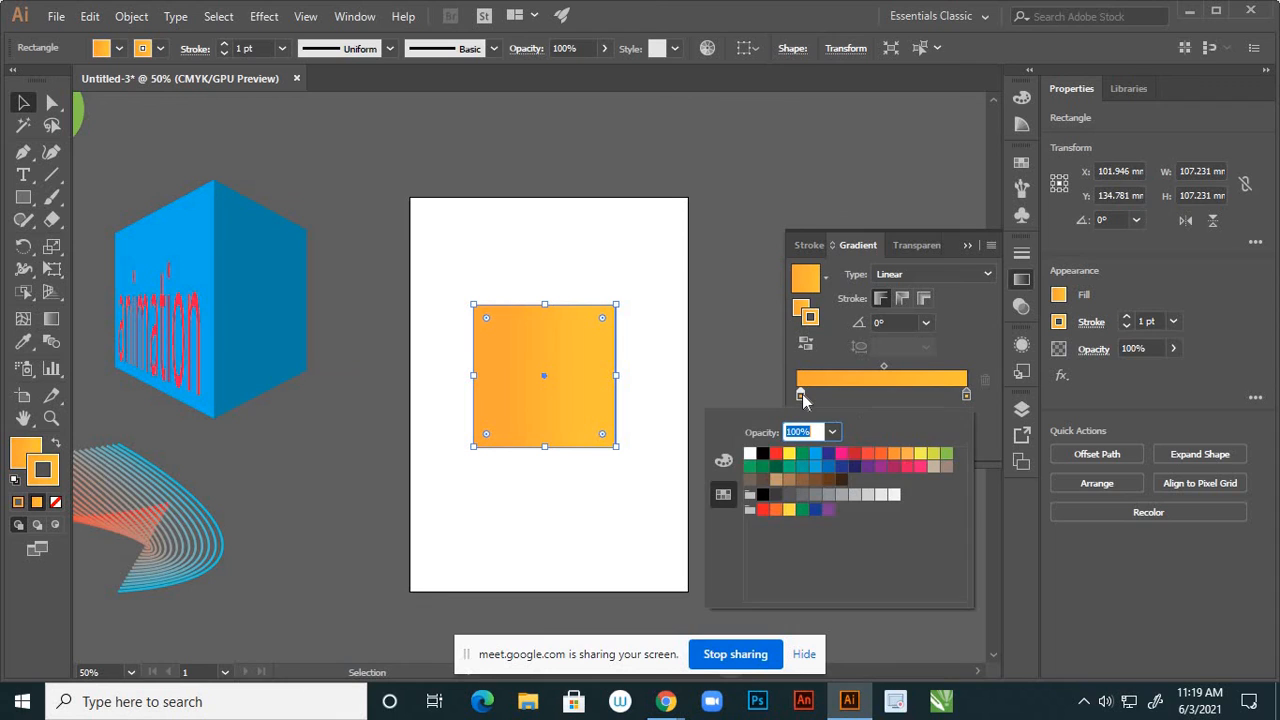
{"action": "left_click", "coordinate": [866, 455]}
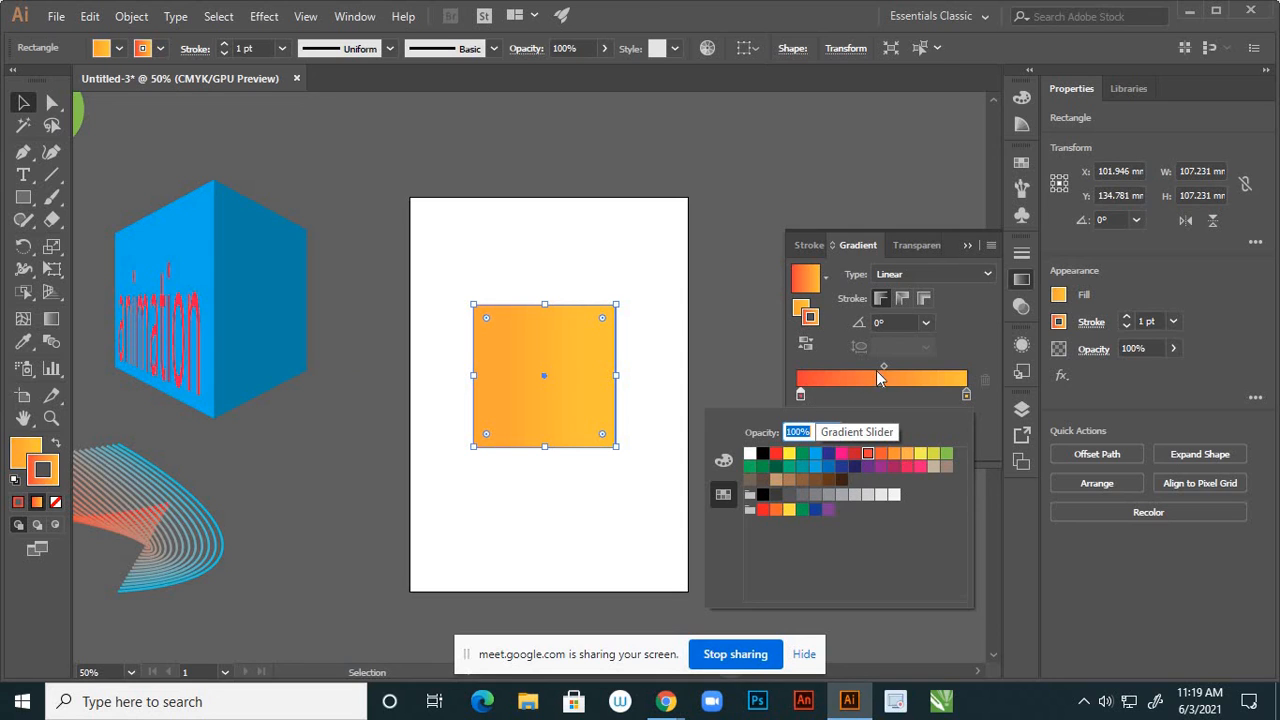
{"action": "left_click", "coordinate": [800, 395]}
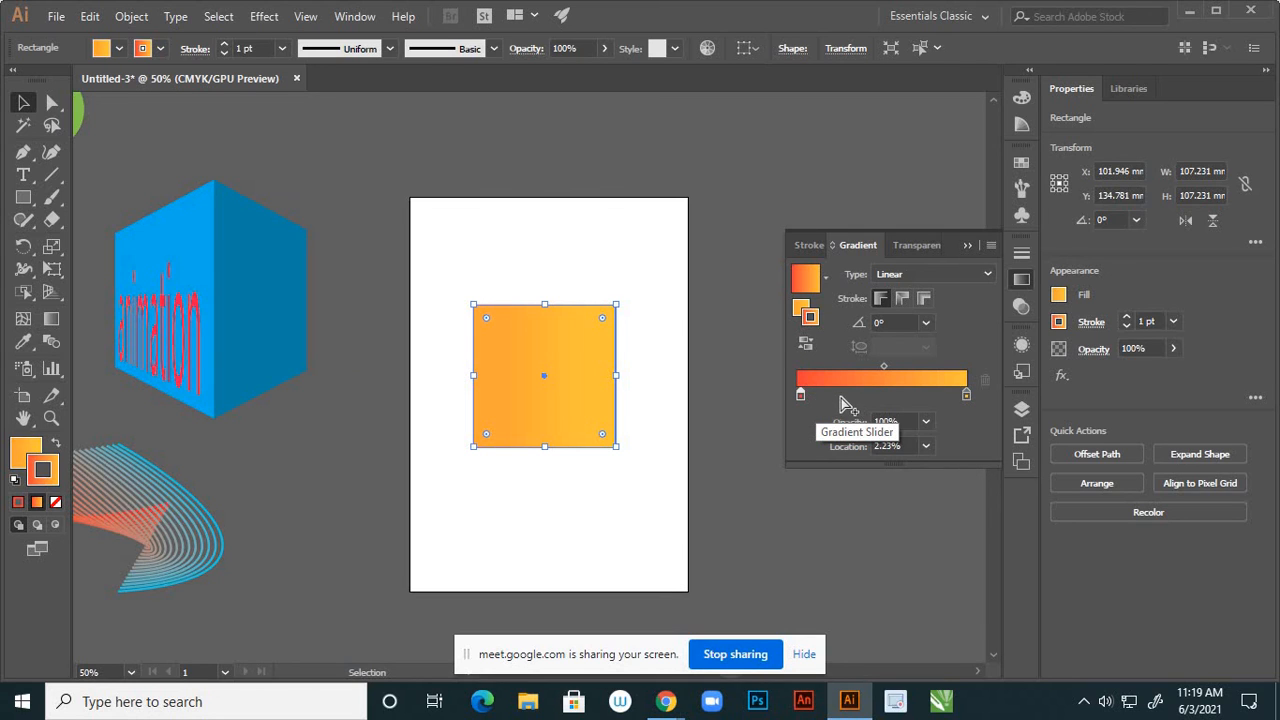
{"action": "left_click_drag", "start_coordinate": [862, 396], "coordinate": [797, 396]}
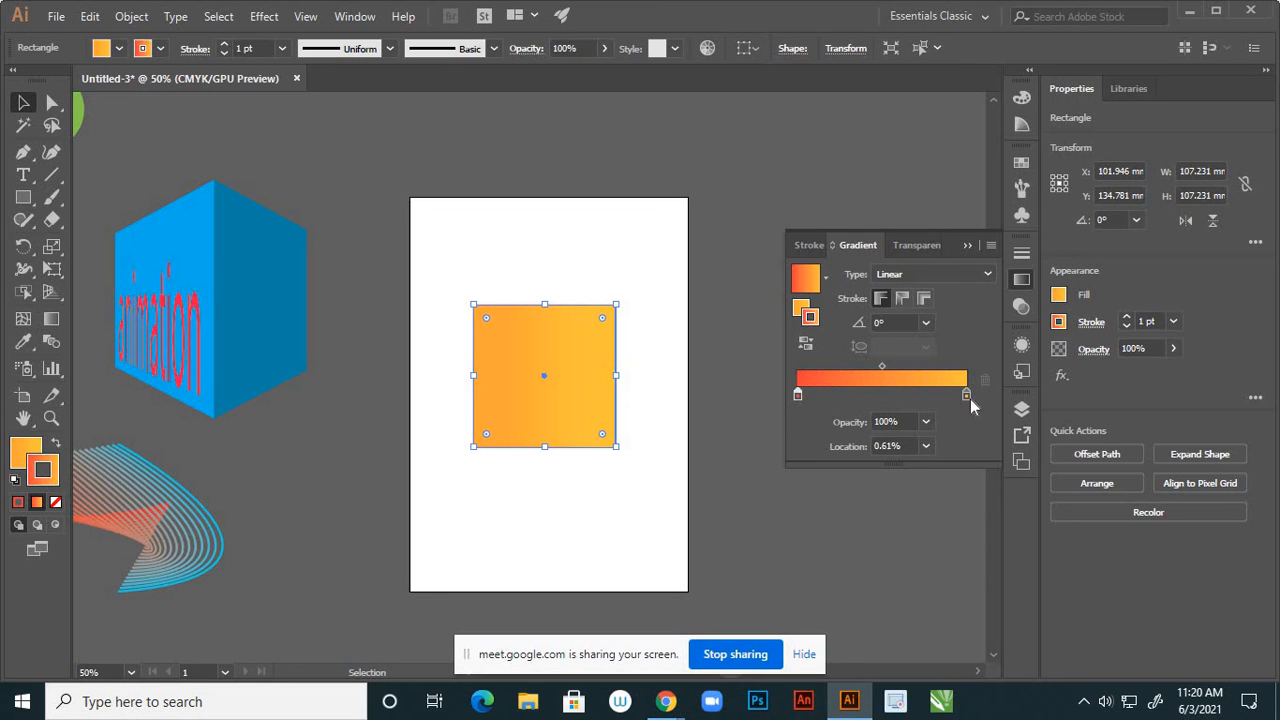
Recolor the stroke gradient's last stop green (C=50 M=0 Y=100 K=0) and move the gradient midpoint to 54.89%
{"action": "left_click", "coordinate": [967, 396]}
{"action": "double_click", "coordinate": [967, 396]}
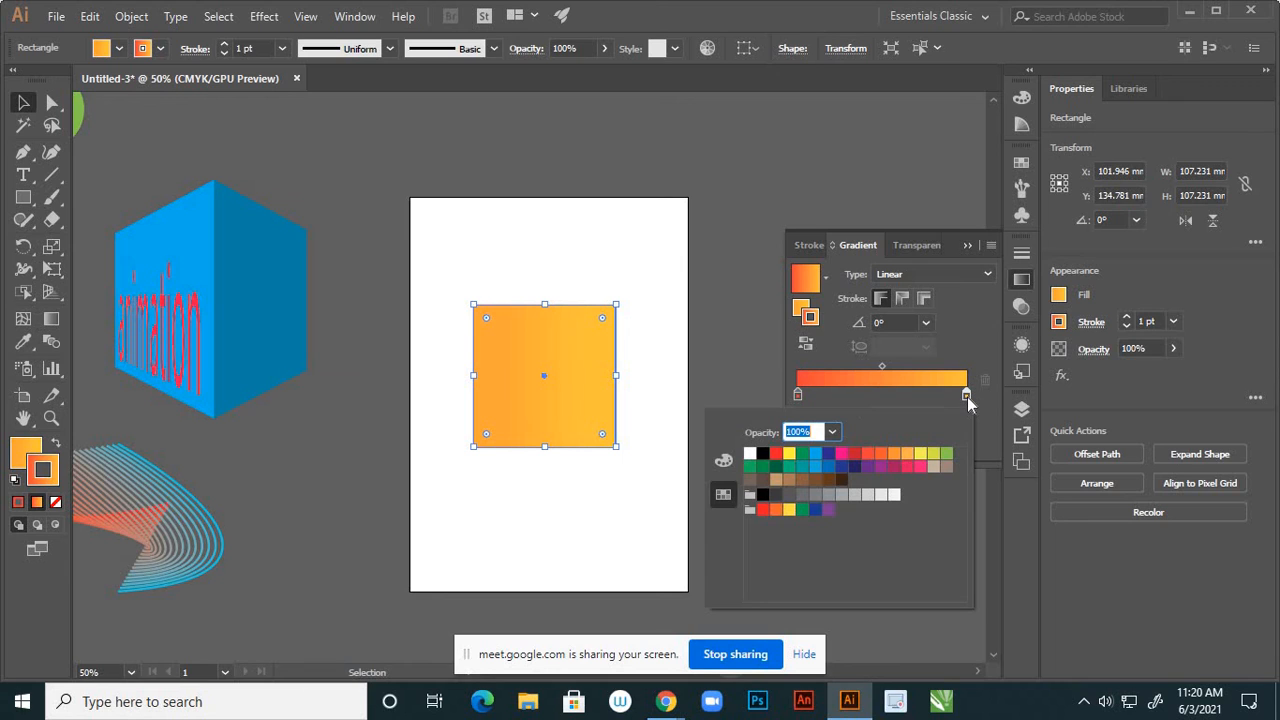
{"action": "left_click", "coordinate": [948, 455]}
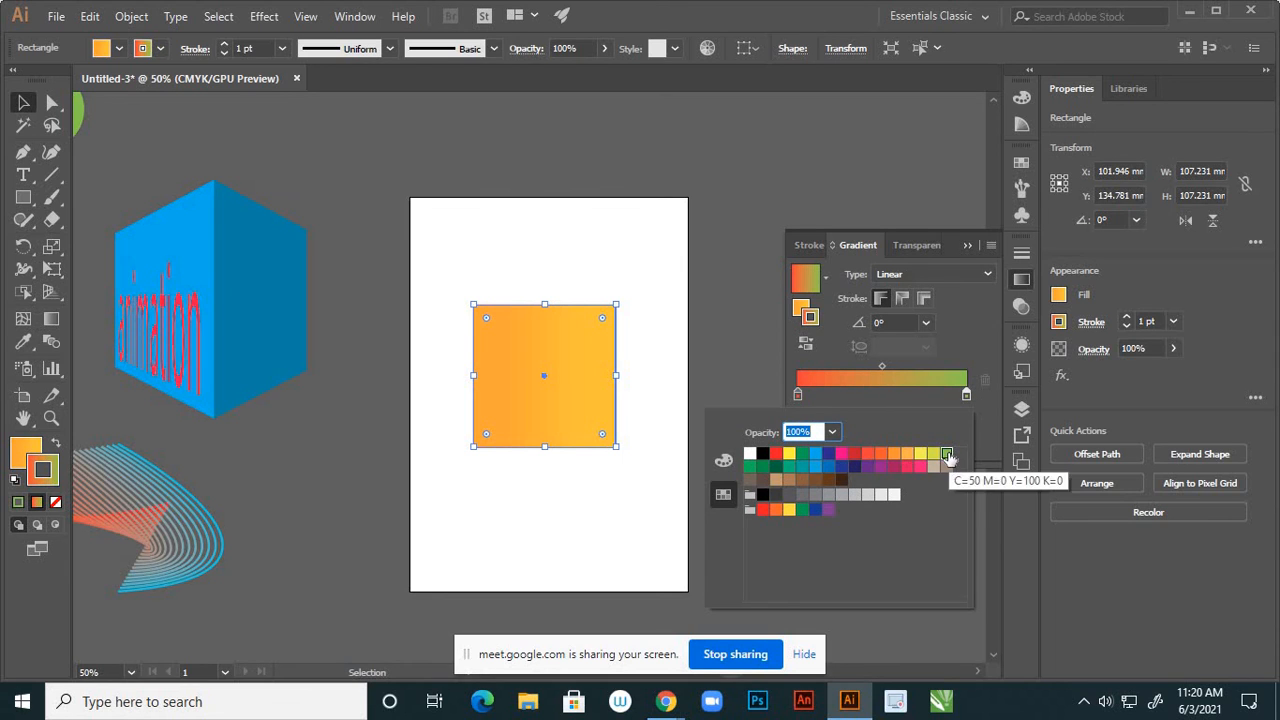
{"action": "left_click", "coordinate": [883, 367]}
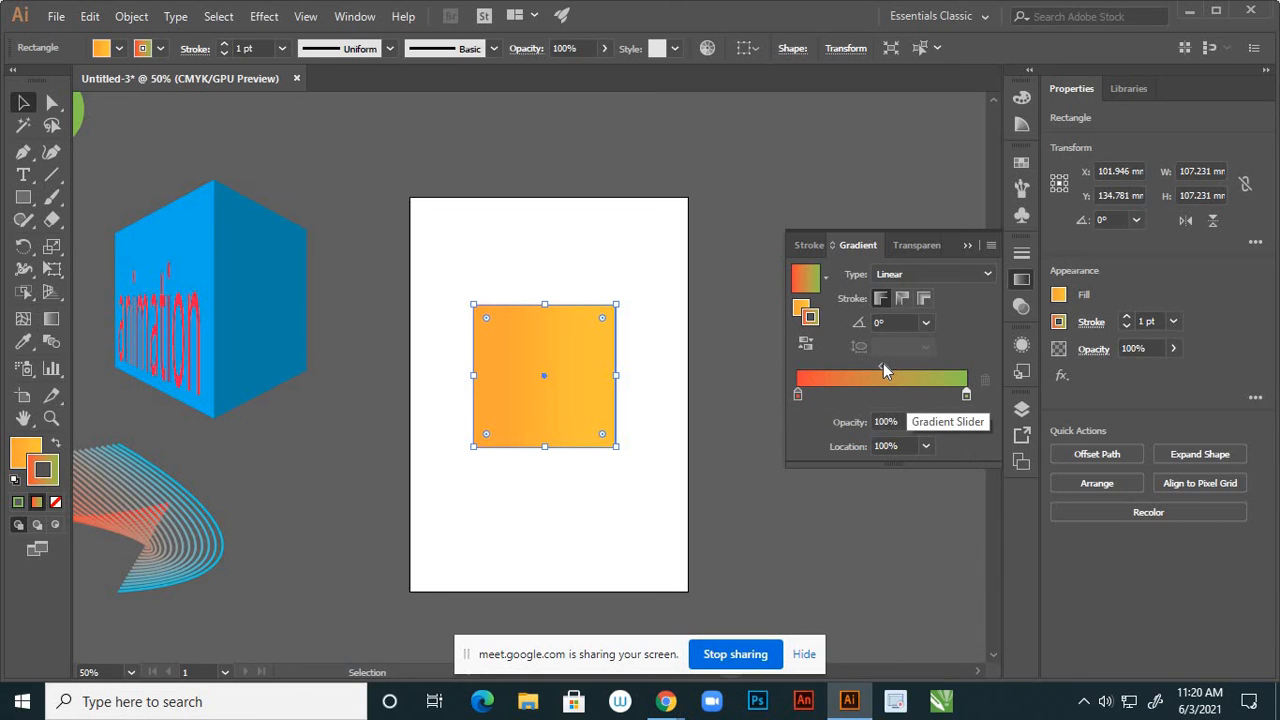
{"action": "mouse_move", "coordinate": [883, 369]}
{"action": "left_mouse_down"}
{"action": "mouse_move", "coordinate": [941, 369]}
{"action": "mouse_move", "coordinate": [860, 366]}
{"action": "mouse_move", "coordinate": [888, 366]}
{"action": "left_mouse_up"}
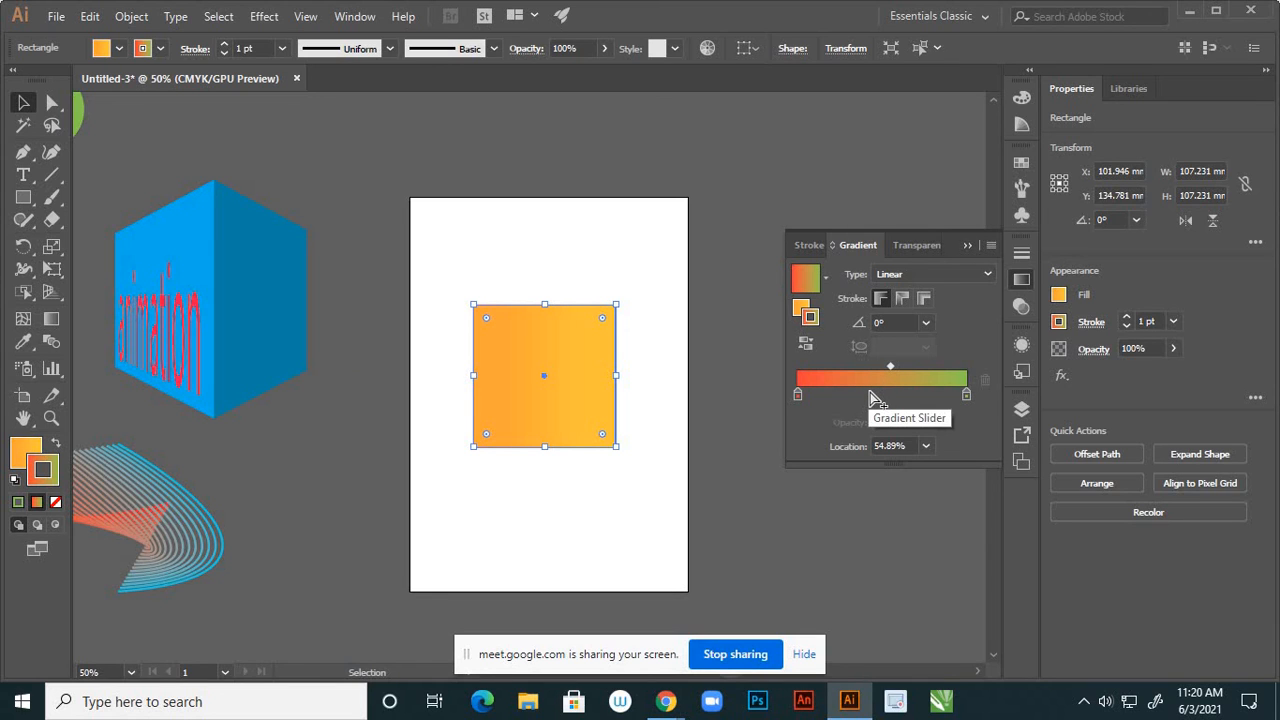
Add a middle stop to the stroke gradient, color it bright blue and move it to location 57.57%
{"action": "left_click", "coordinate": [870, 393]}
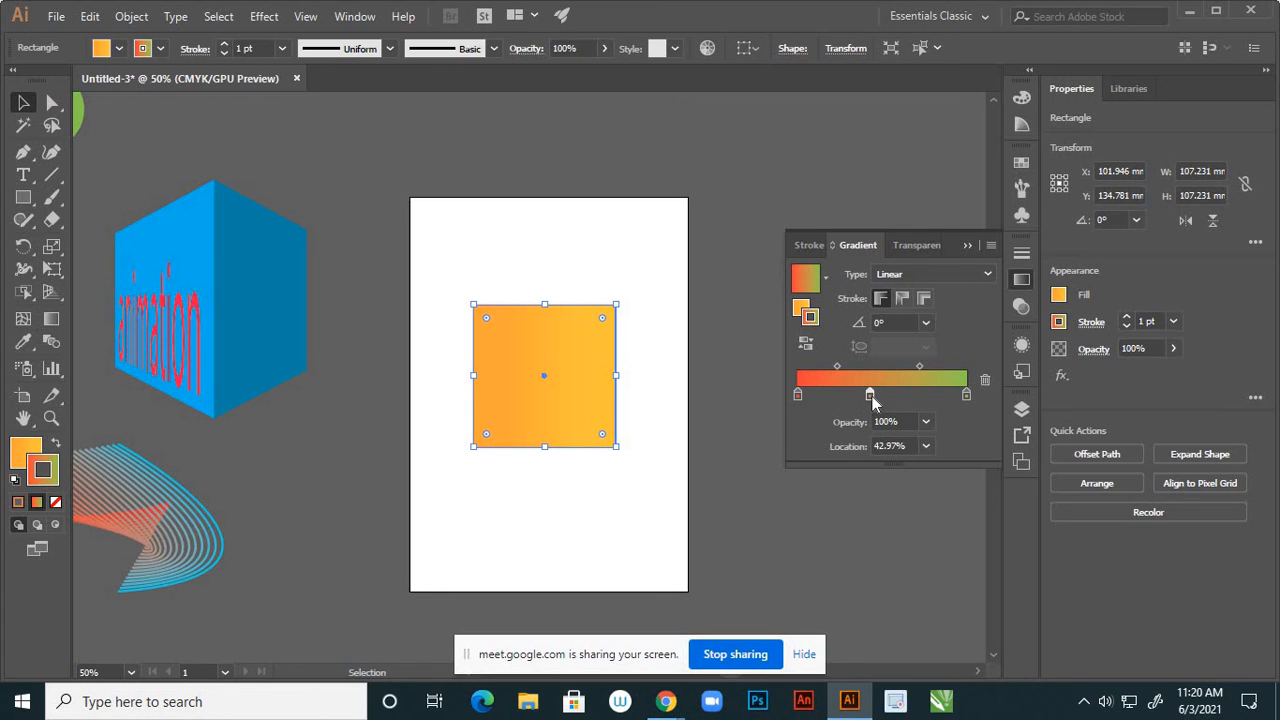
{"action": "double_click", "coordinate": [870, 395]}
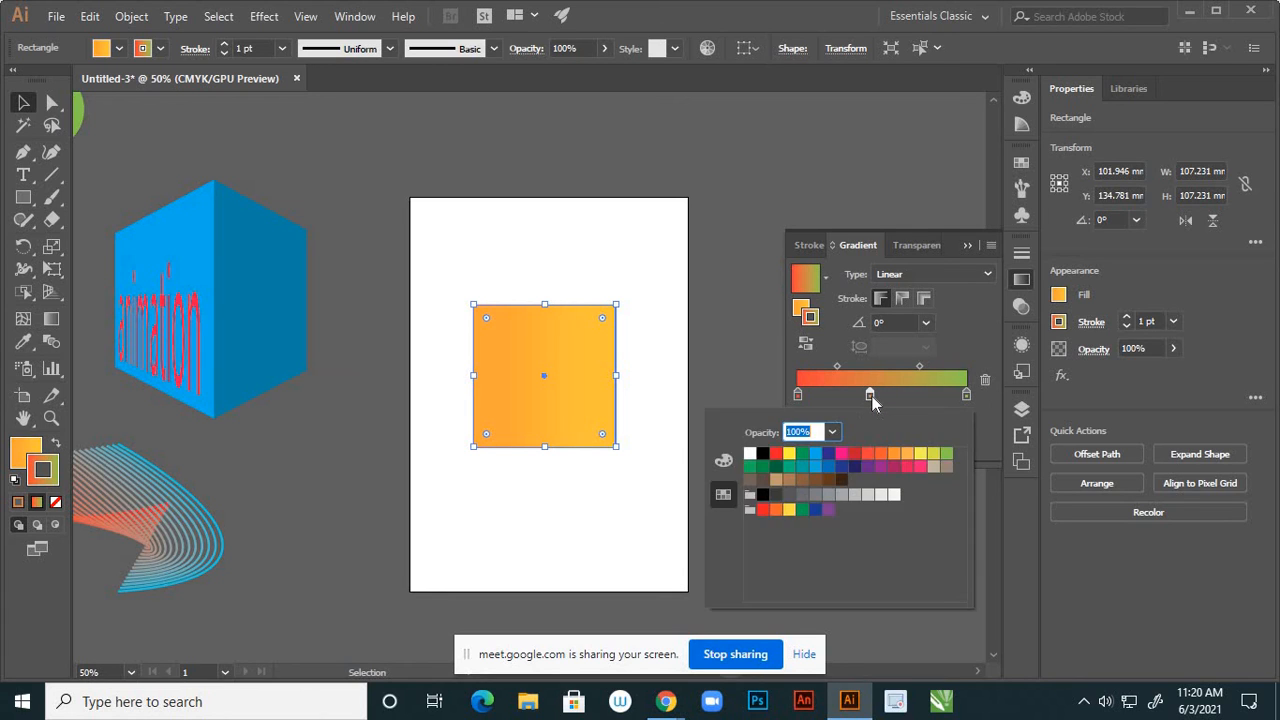
{"action": "left_click", "coordinate": [816, 454]}
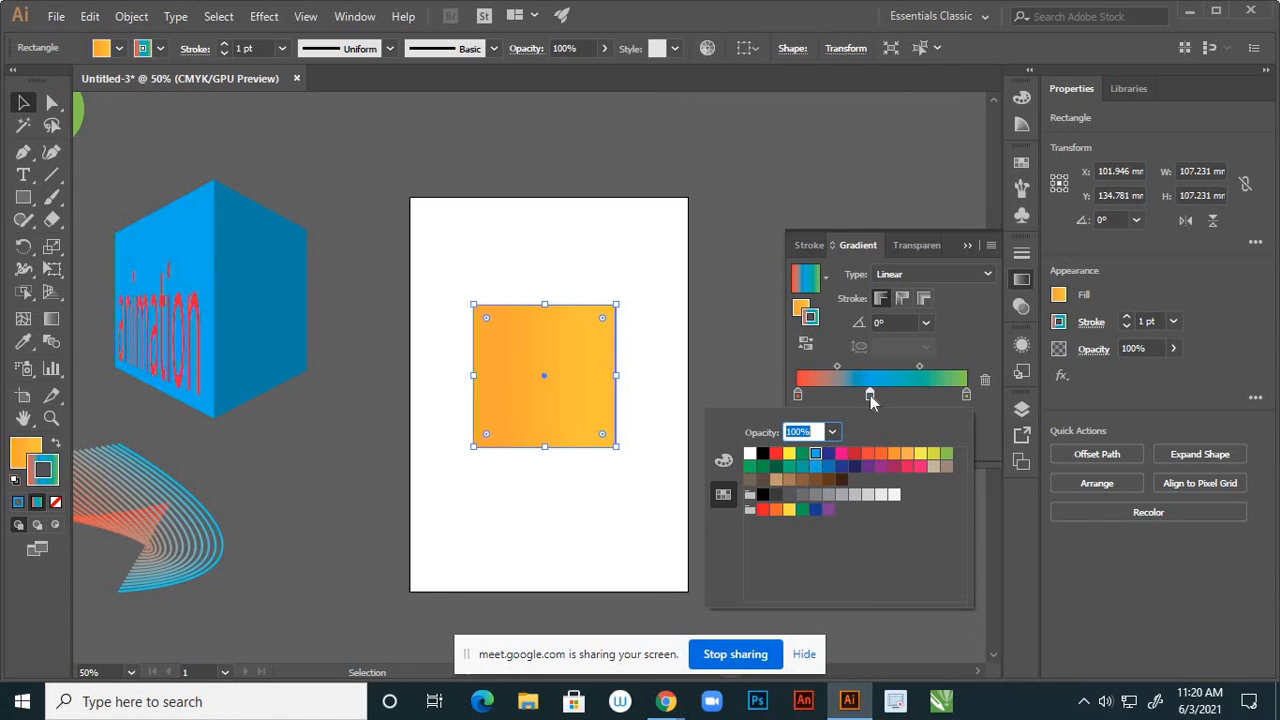
{"action": "left_click", "coordinate": [870, 395]}
{"action": "left_click_drag", "start_coordinate": [871, 396], "coordinate": [899, 397]}
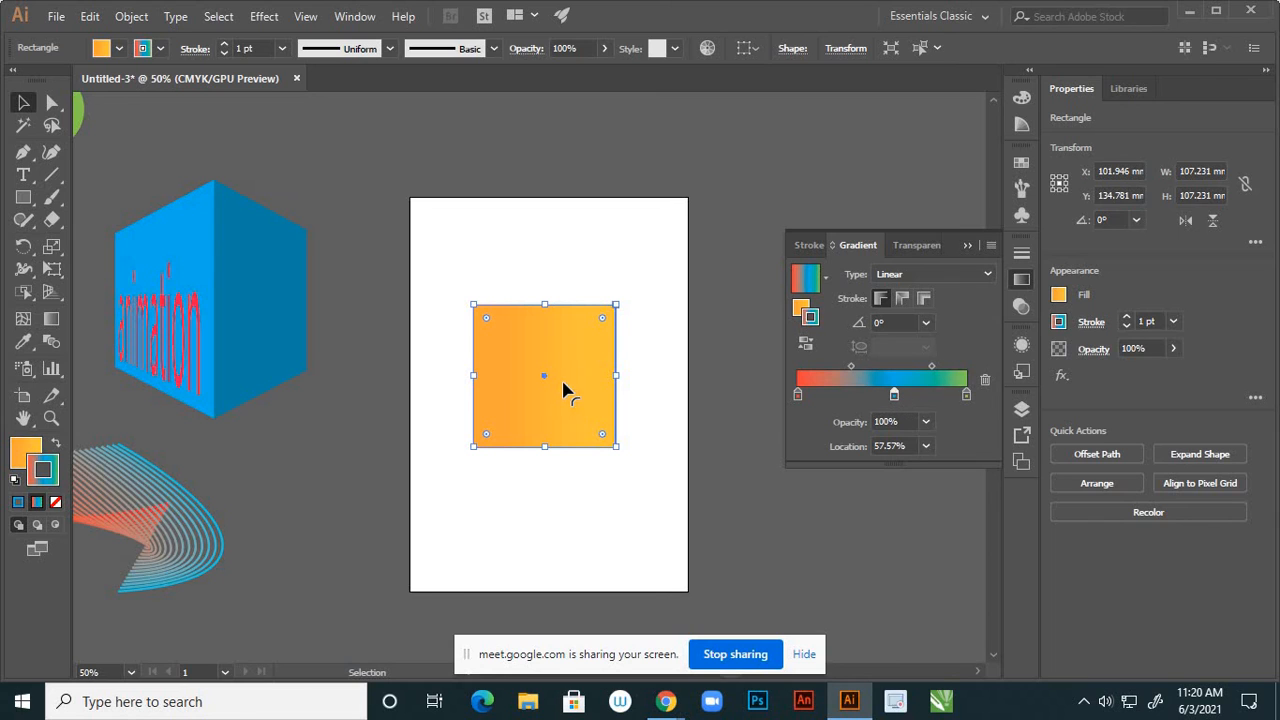
{"action": "left_click", "coordinate": [52, 320]}
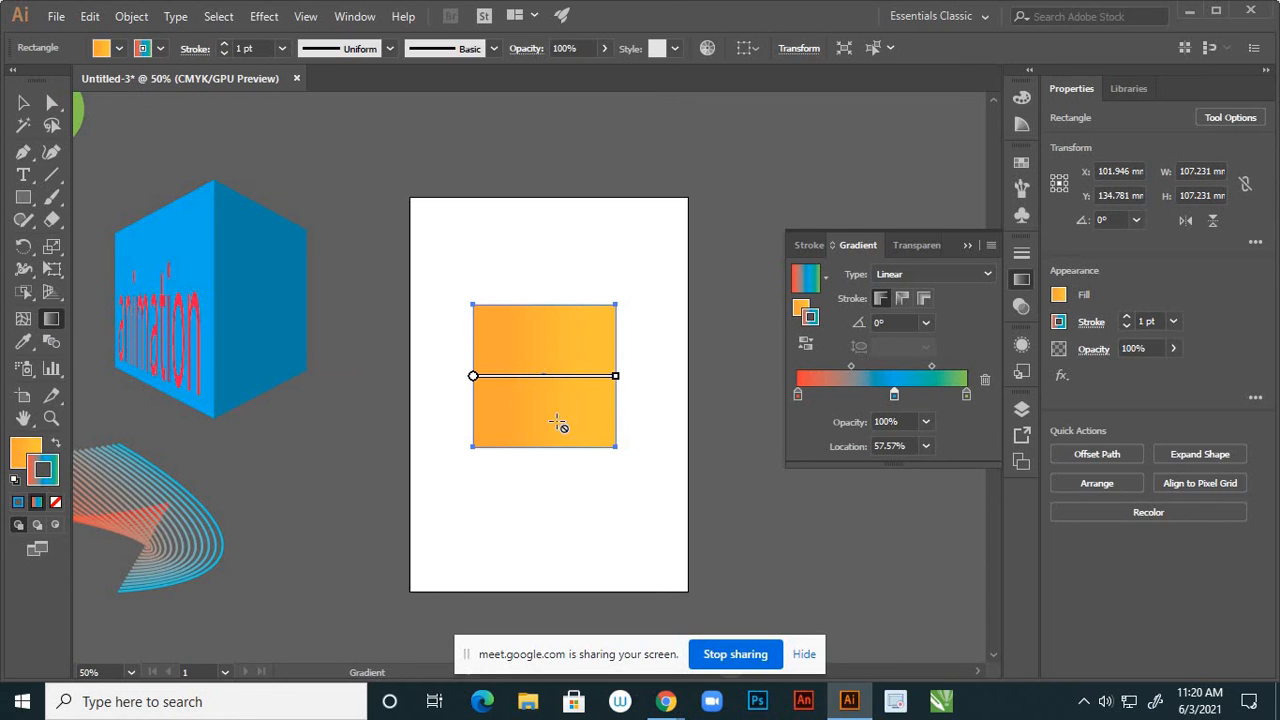
{"action": "left_click", "coordinate": [23, 102]}
{"action": "left_click", "coordinate": [660, 525]}
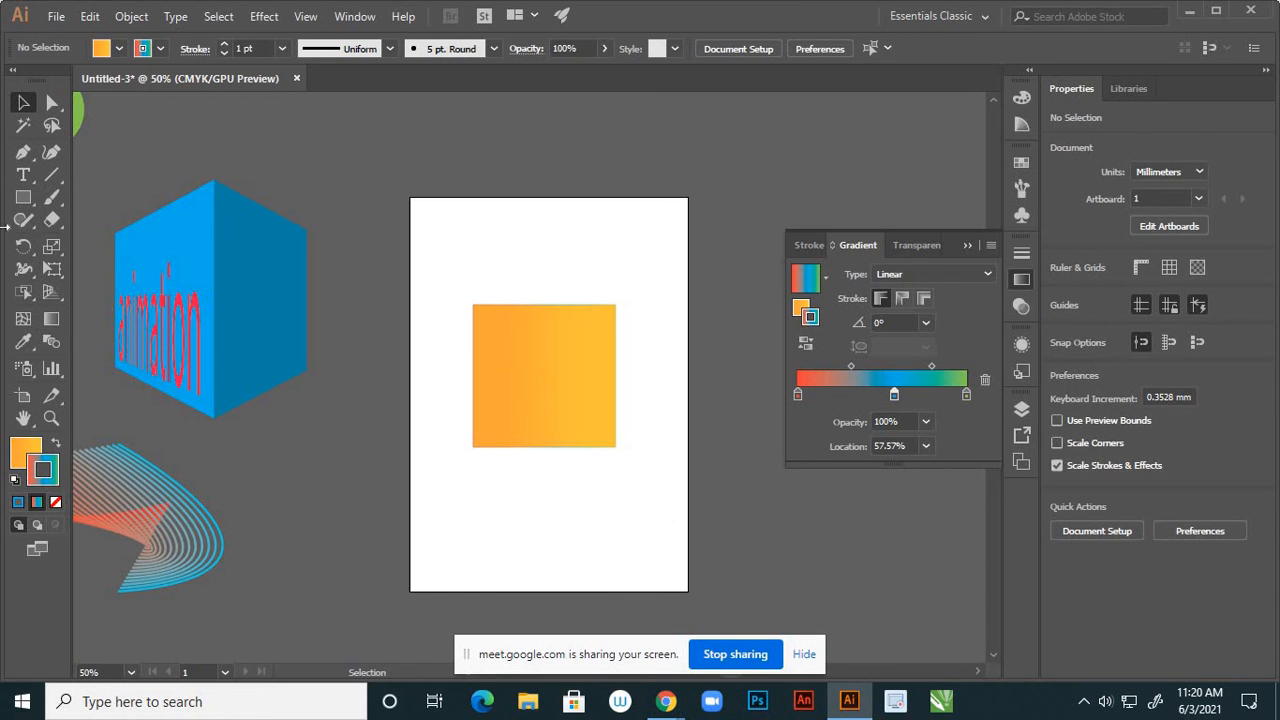
{"action": "key", "text": "g"}
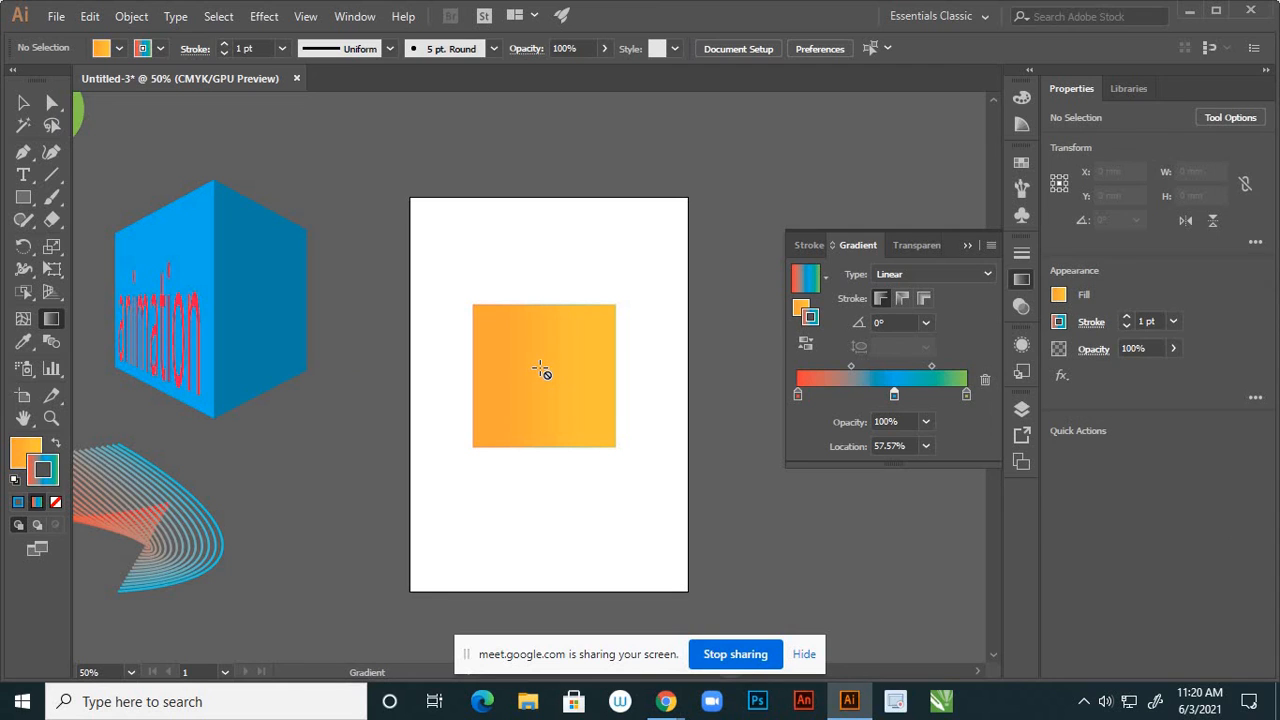
{"action": "left_click", "coordinate": [966, 245]}
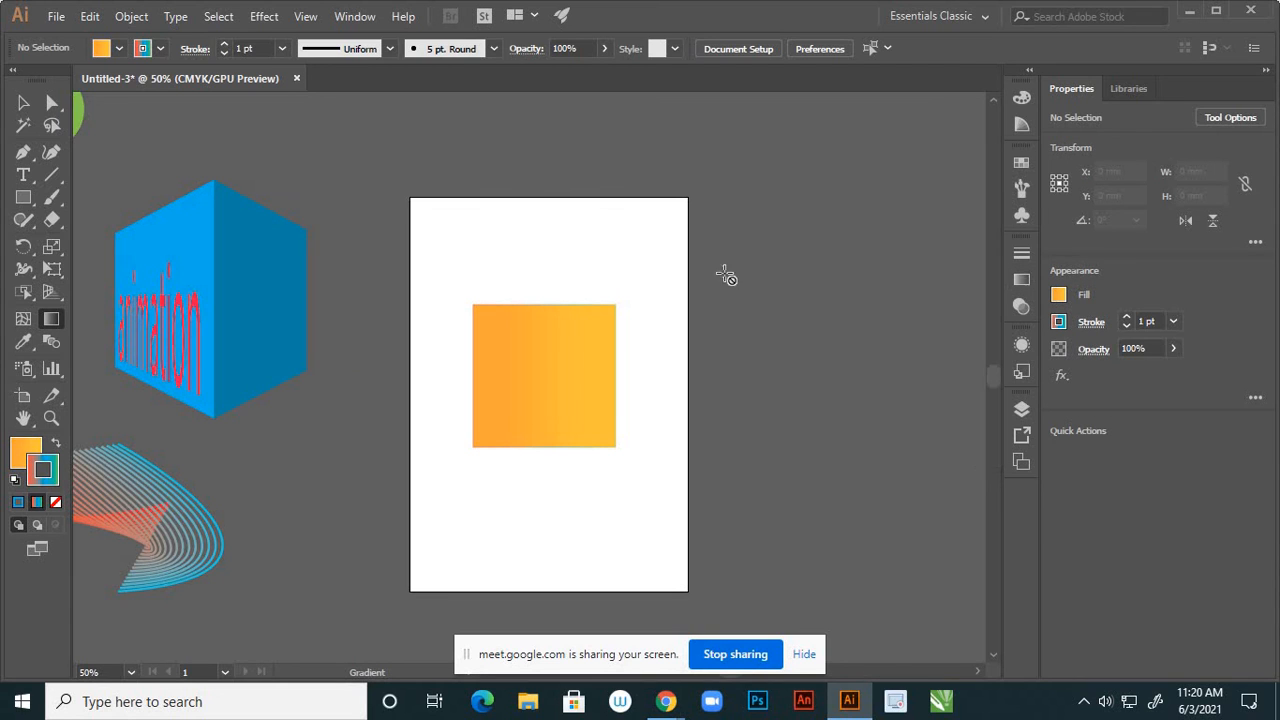
Delete the orange gradient square from the artboard
{"action": "left_click", "coordinate": [23, 102]}
{"action": "left_click", "coordinate": [610, 373]}
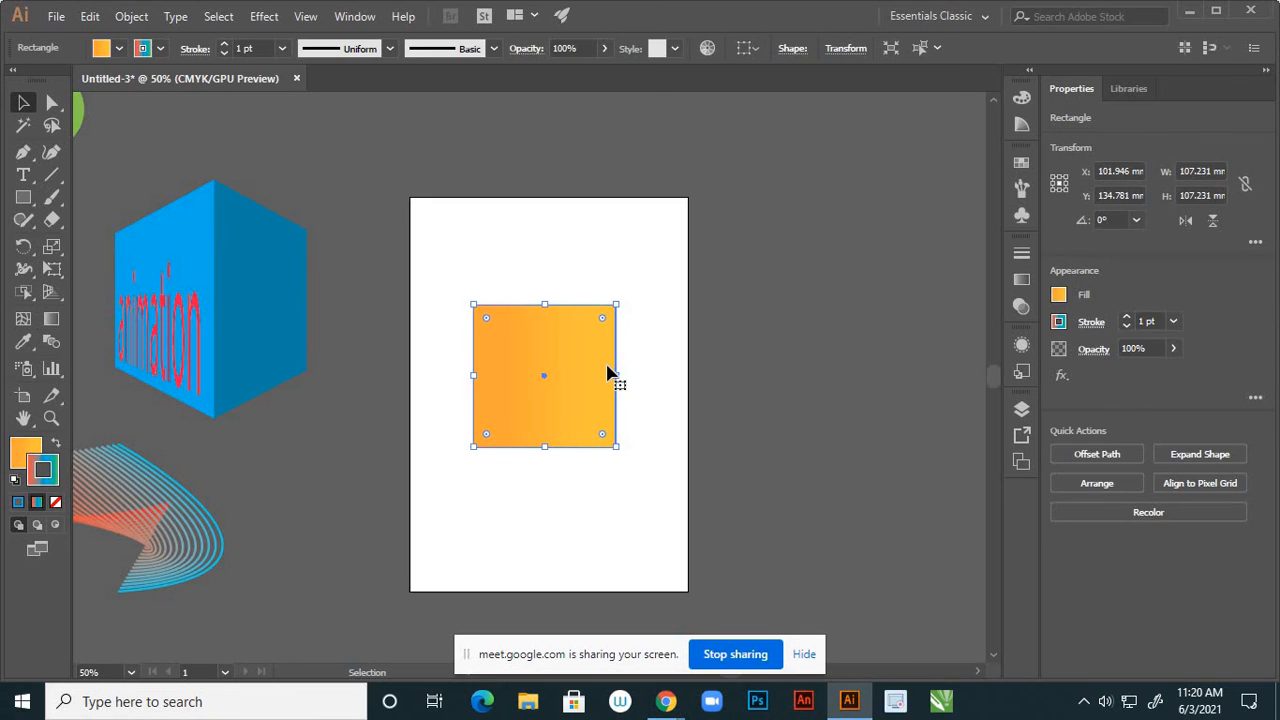
{"action": "key", "text": "Delete"}
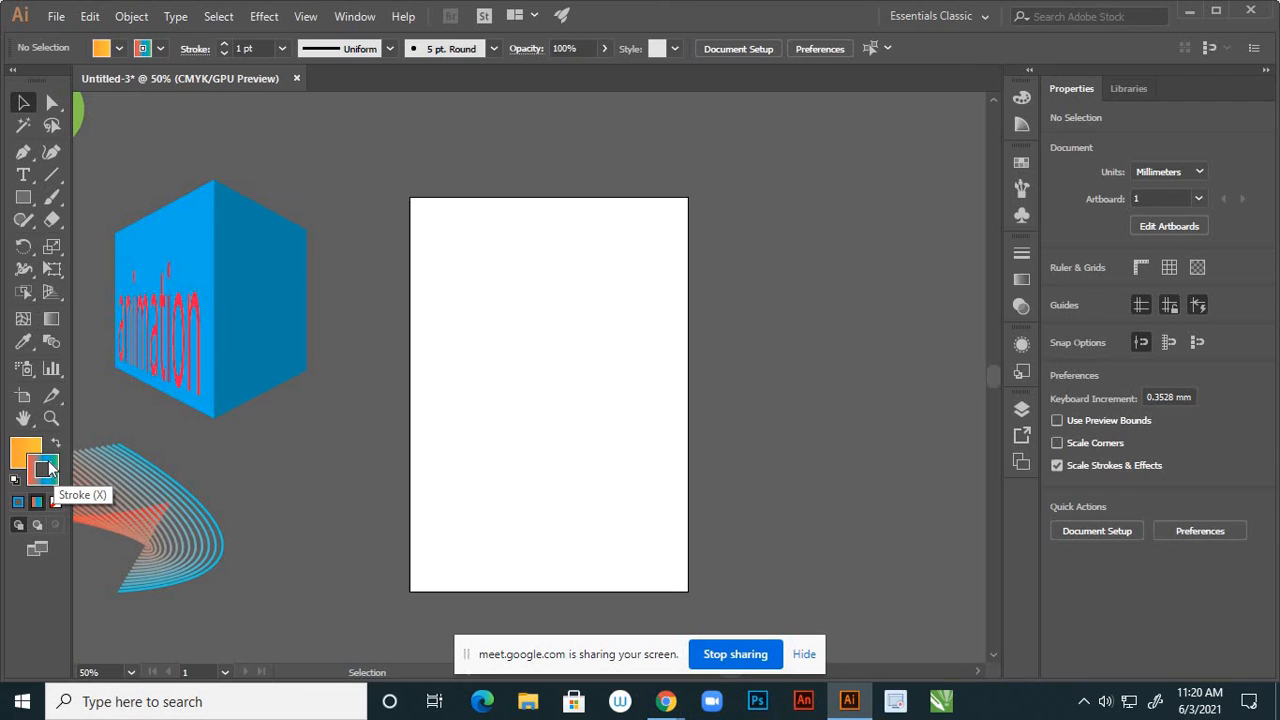
Draw a rectangle about 120 x 111 mm in the middle of the artboard and swap its fill and stroke gradients
{"action": "left_click", "coordinate": [23, 198]}
{"action": "left_click_drag", "start_coordinate": [466, 304], "coordinate": [626, 450]}
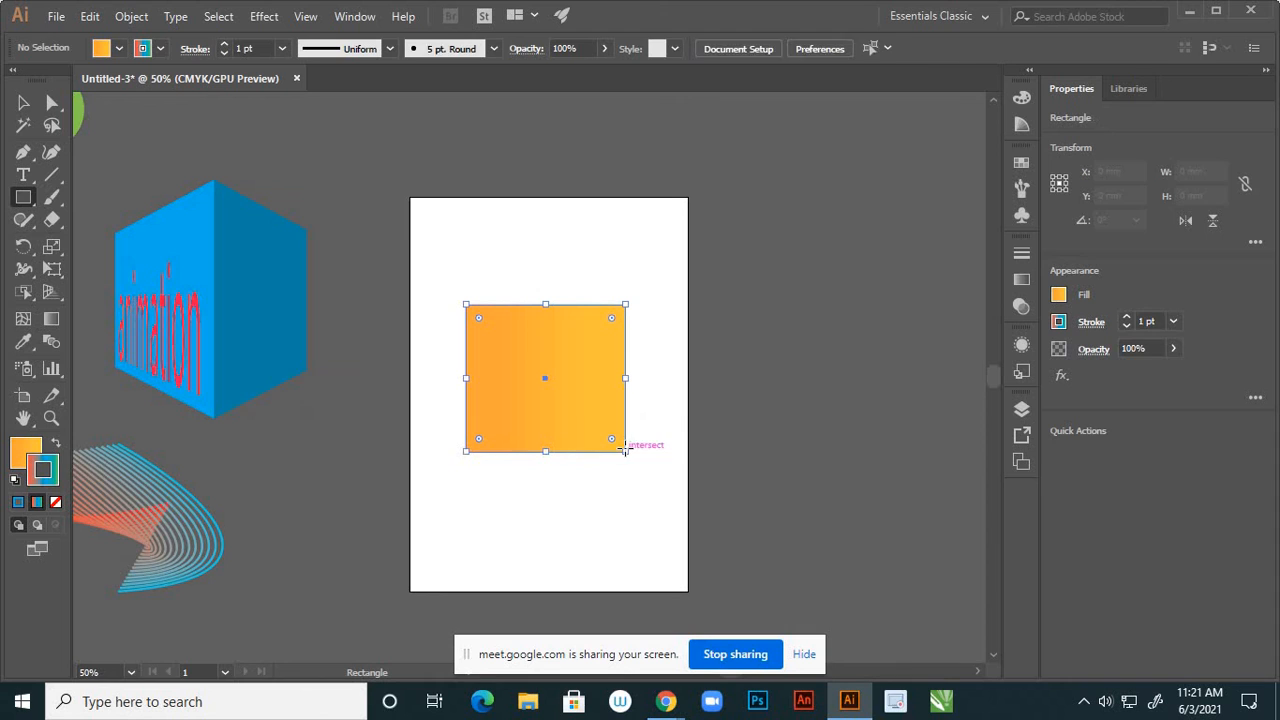
{"action": "left_click", "coordinate": [57, 445]}
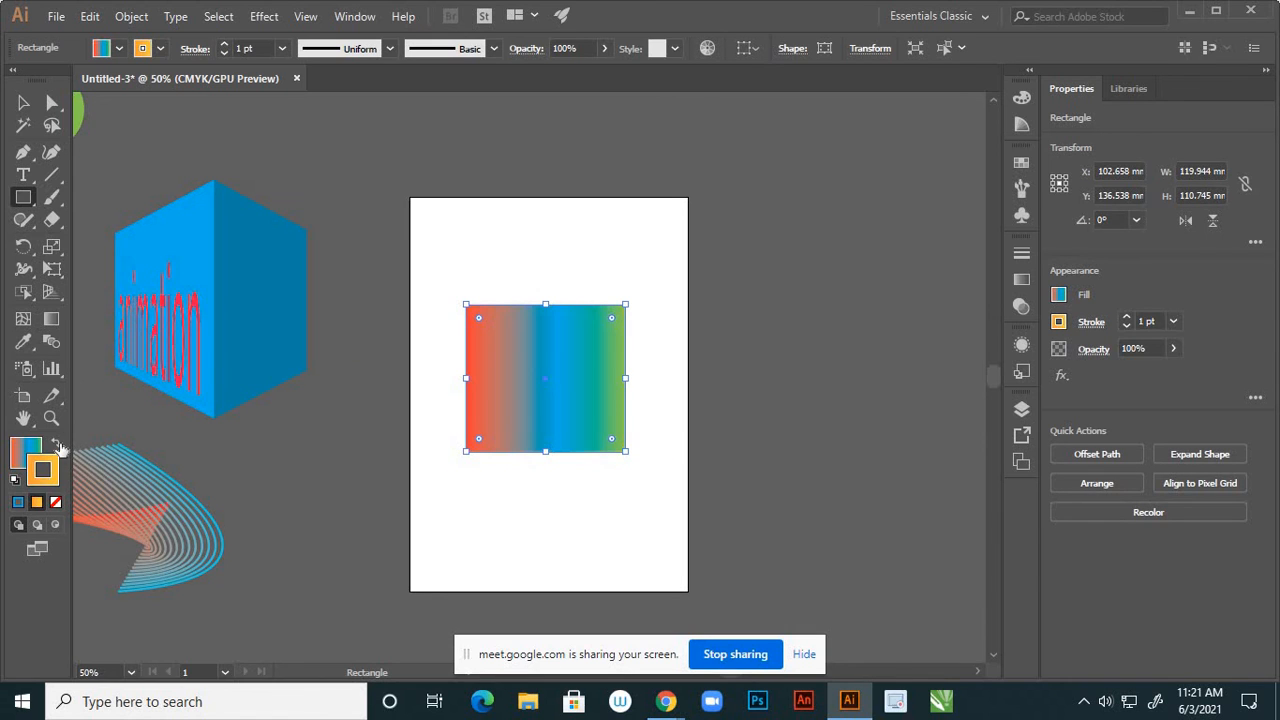
Use the Gradient tool to stretch the rectangle's fill gradient horizontally to about twice the rectangle's width
{"action": "left_click", "coordinate": [53, 324]}
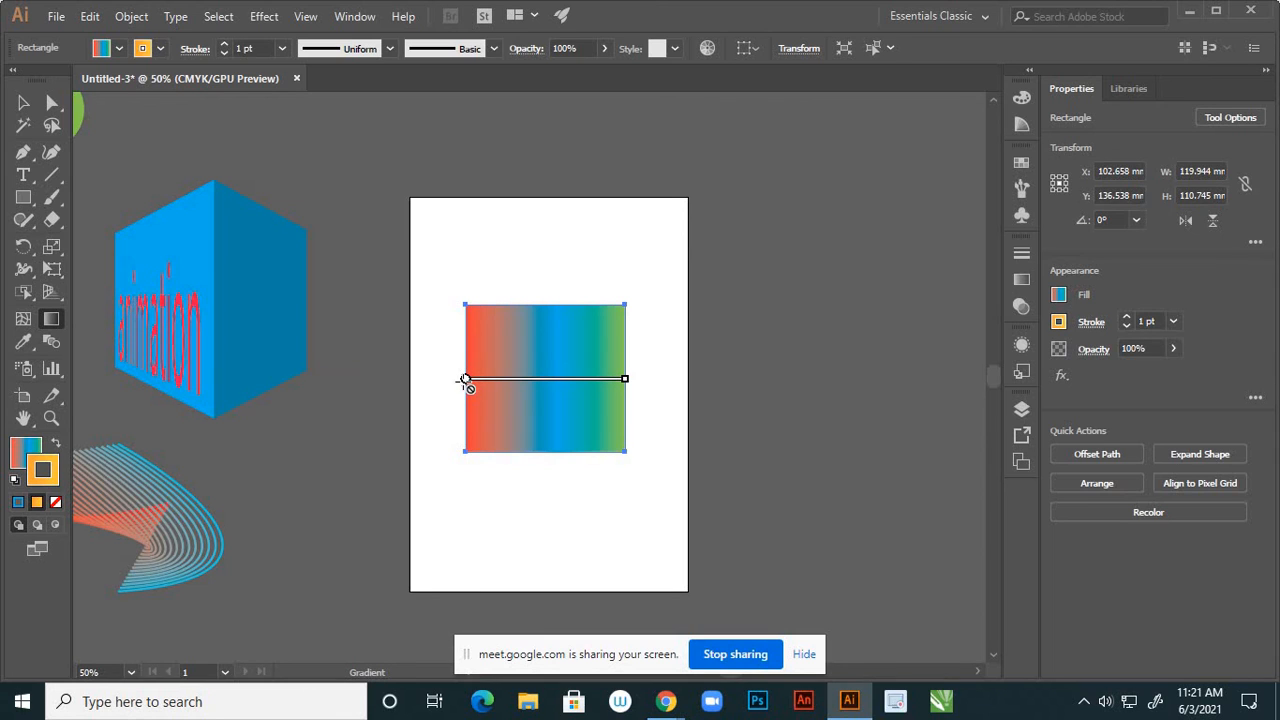
{"action": "left_click", "coordinate": [24, 452]}
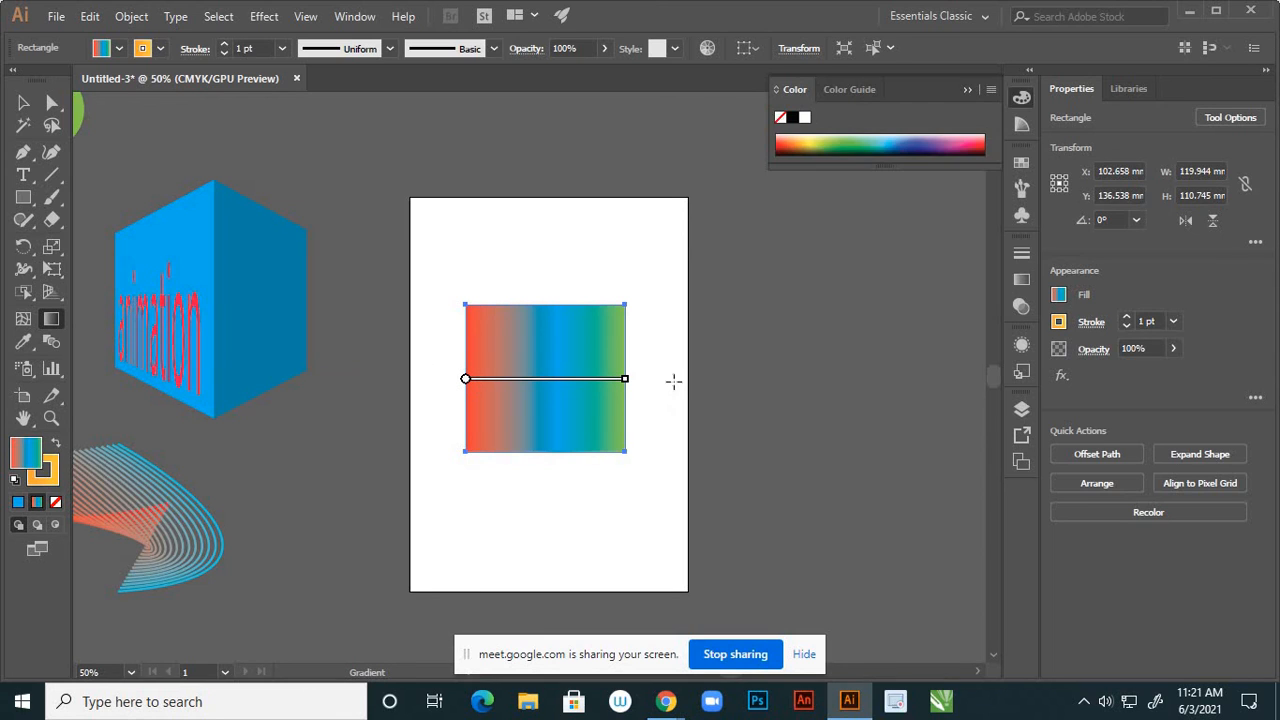
{"action": "mouse_move", "coordinate": [625, 380]}
{"action": "left_mouse_down"}
{"action": "mouse_move", "coordinate": [643, 394]}
{"action": "mouse_move", "coordinate": [791, 397]}
{"action": "mouse_move", "coordinate": [703, 378]}
{"action": "mouse_move", "coordinate": [737, 354]}
{"action": "mouse_move", "coordinate": [789, 360]}
{"action": "left_mouse_up"}
Shift the fill gradient so it starts just inside the rectangle's left edge, and bring its blue stop closer to the start
{"action": "mouse_move", "coordinate": [467, 385]}
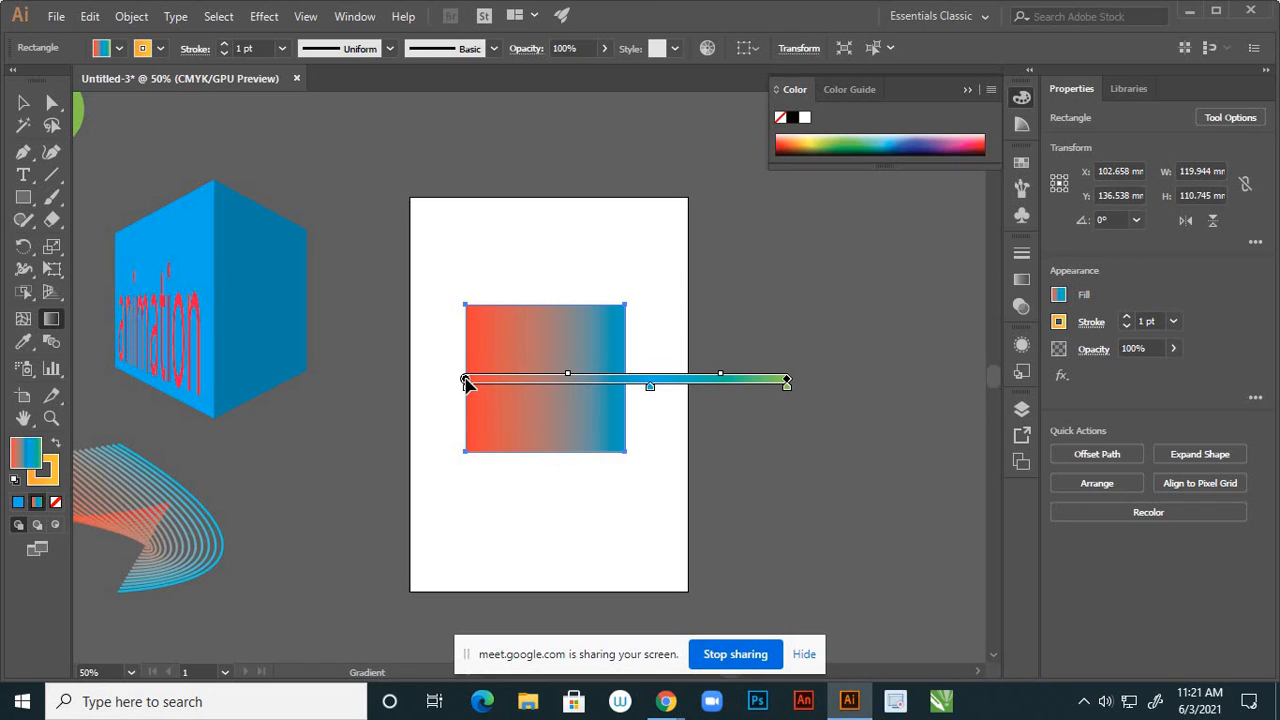
{"action": "mouse_move", "coordinate": [465, 382]}
{"action": "left_mouse_down"}
{"action": "mouse_move", "coordinate": [366, 381]}
{"action": "mouse_move", "coordinate": [514, 394]}
{"action": "mouse_move", "coordinate": [529, 476]}
{"action": "left_mouse_up"}
{"action": "mouse_move", "coordinate": [525, 380]}
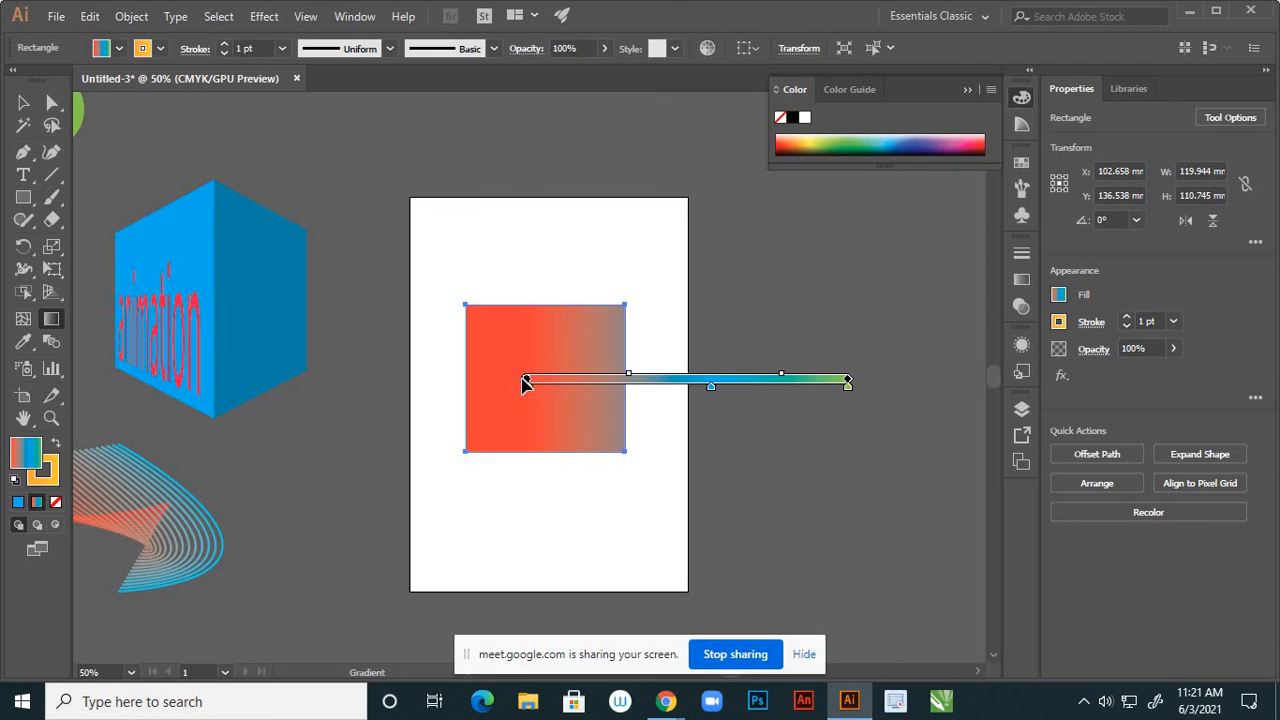
{"action": "mouse_move", "coordinate": [525, 383]}
{"action": "left_mouse_down"}
{"action": "mouse_move", "coordinate": [560, 400]}
{"action": "mouse_move", "coordinate": [558, 384]}
{"action": "left_mouse_up"}
{"action": "mouse_move", "coordinate": [772, 392]}
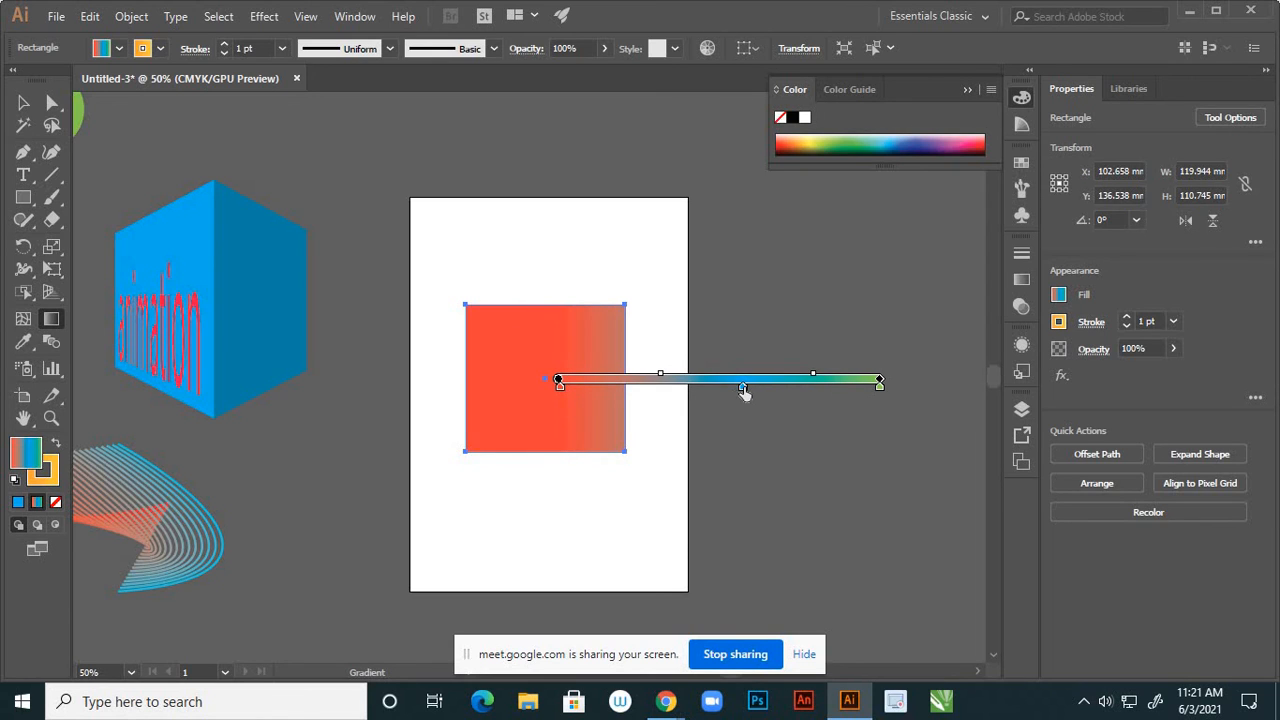
{"action": "left_click_drag", "start_coordinate": [705, 388], "coordinate": [486, 380]}
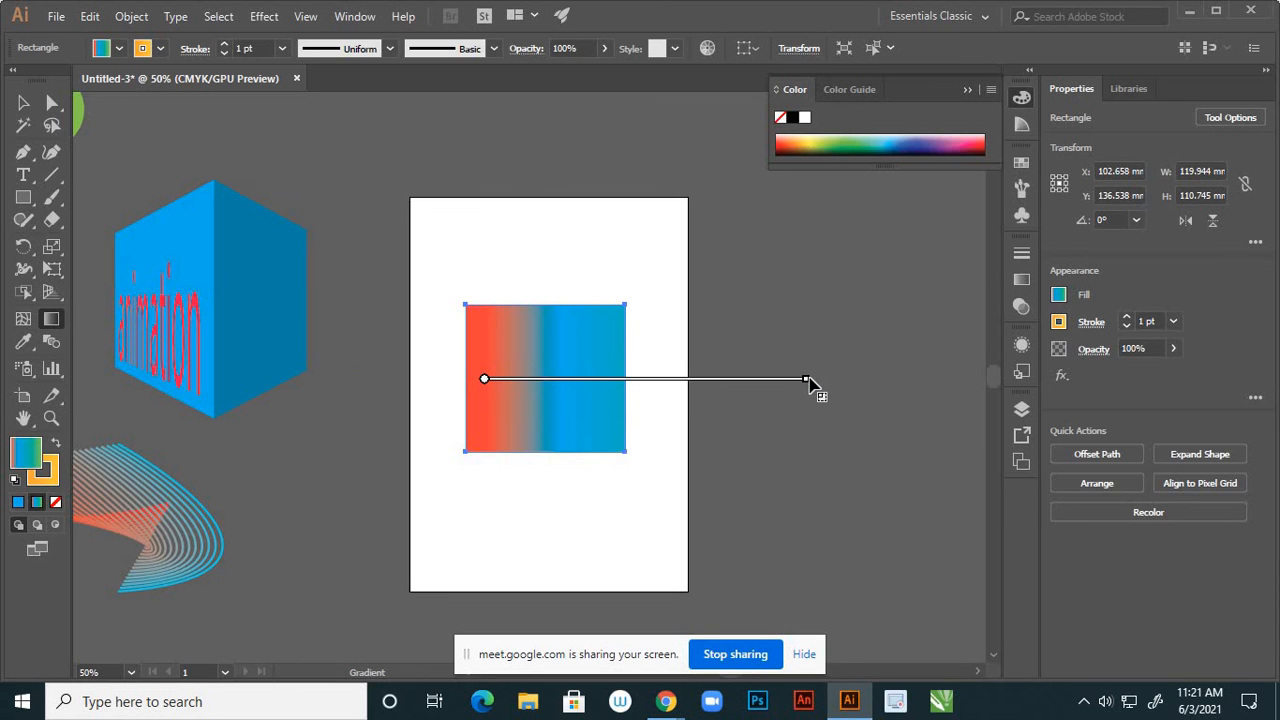
Rotate the fill gradient to 89.5°, center it vertically over the rectangle, and move its green and red stops inward
{"action": "mouse_move", "coordinate": [813, 381]}
{"action": "left_mouse_down"}
{"action": "mouse_move", "coordinate": [700, 220]}
{"action": "mouse_move", "coordinate": [484, 172]}
{"action": "left_mouse_up"}
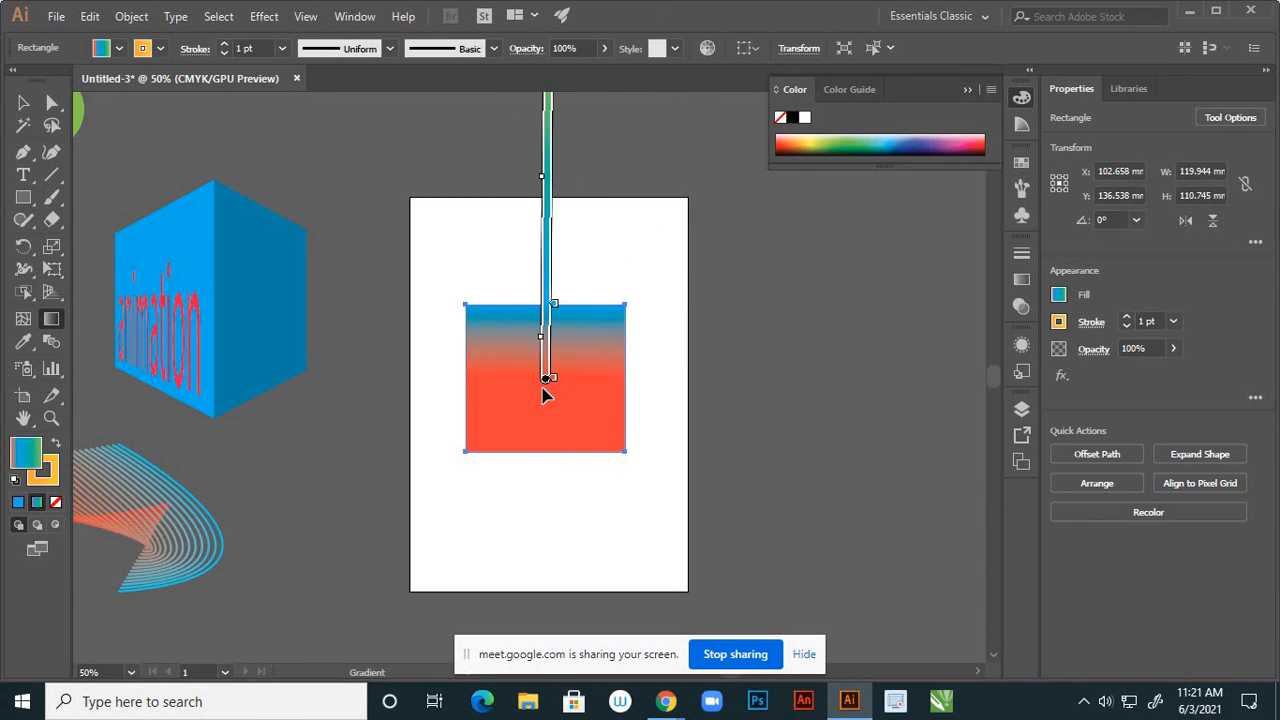
{"action": "mouse_move", "coordinate": [547, 382]}
{"action": "left_mouse_down"}
{"action": "mouse_move", "coordinate": [541, 514]}
{"action": "mouse_move", "coordinate": [551, 489]}
{"action": "left_mouse_up"}
{"action": "mouse_move", "coordinate": [548, 270]}
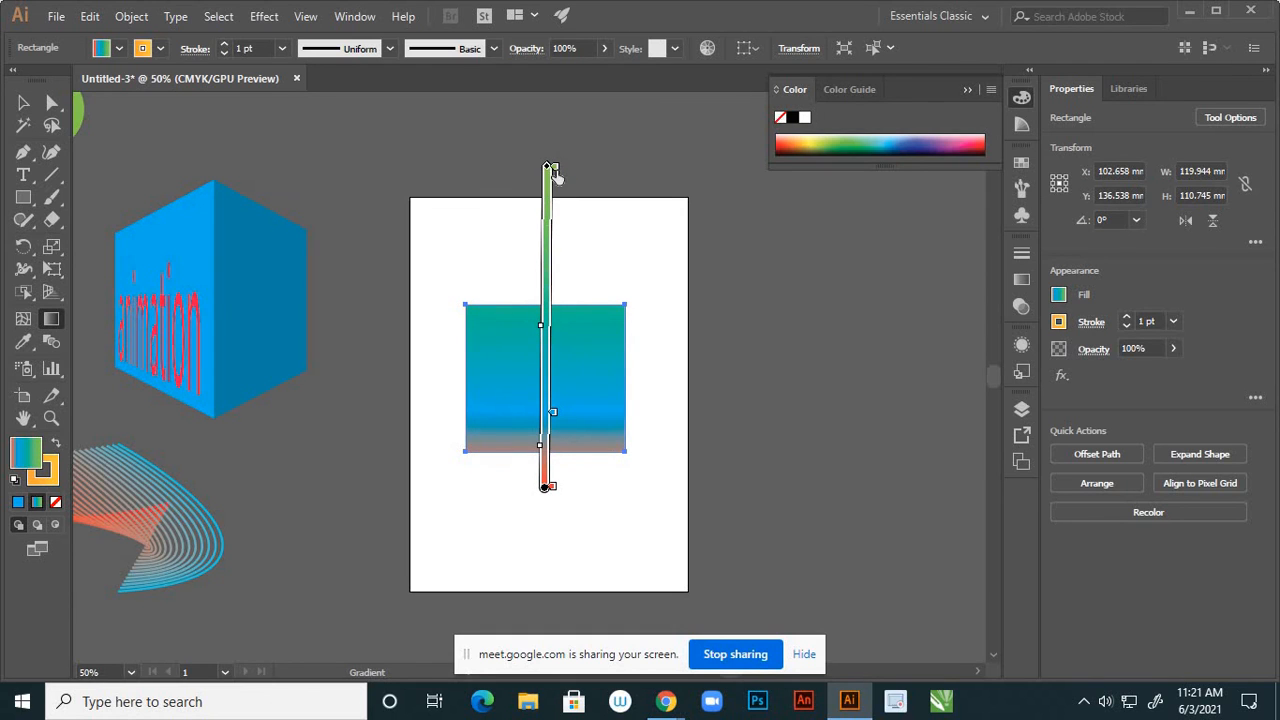
{"action": "left_click_drag", "start_coordinate": [553, 172], "coordinate": [553, 332]}
{"action": "left_click_drag", "start_coordinate": [546, 490], "coordinate": [563, 366]}
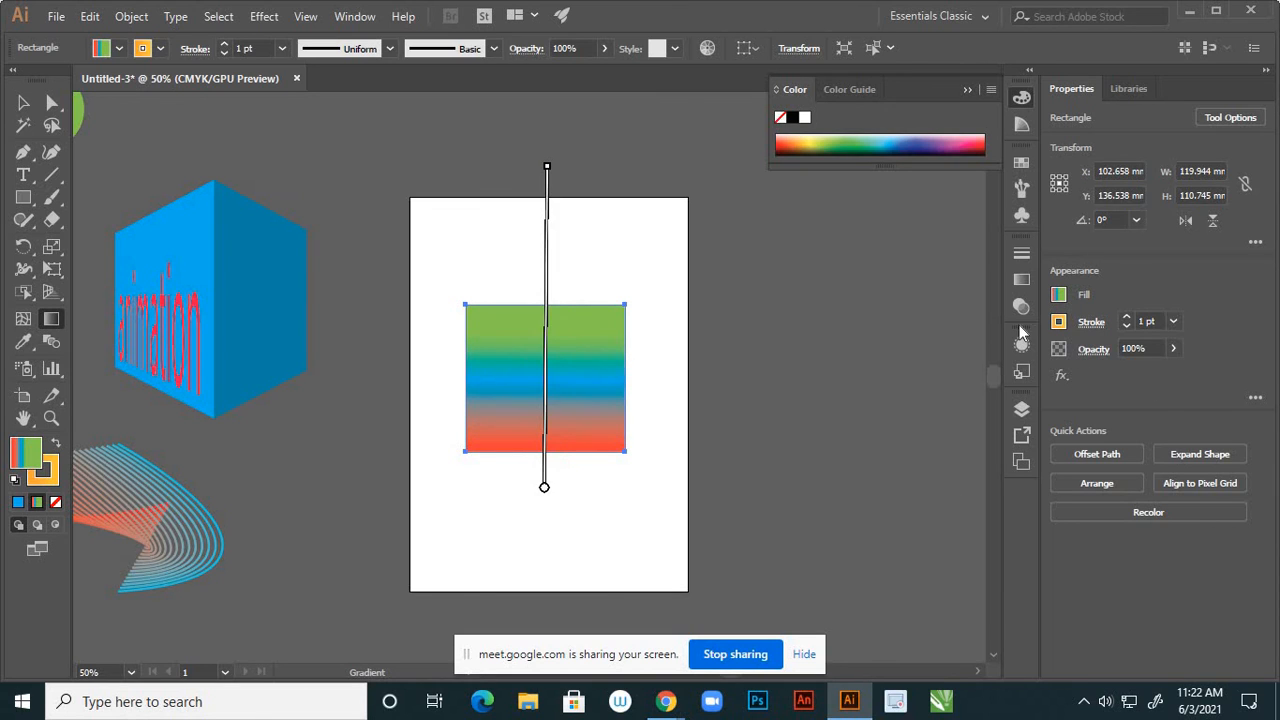
Change the rectangle's fill gradient type to Radial
{"action": "left_click", "coordinate": [1021, 281]}
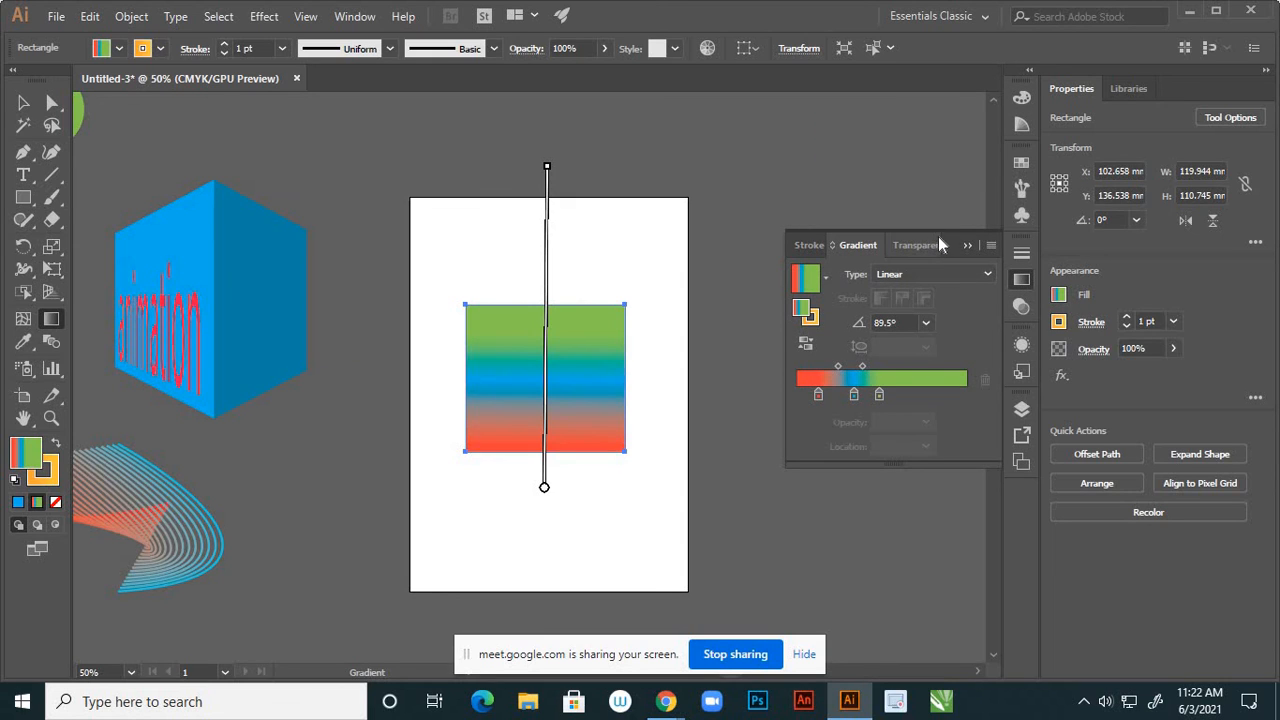
{"action": "left_click_drag", "start_coordinate": [959, 234], "coordinate": [939, 314]}
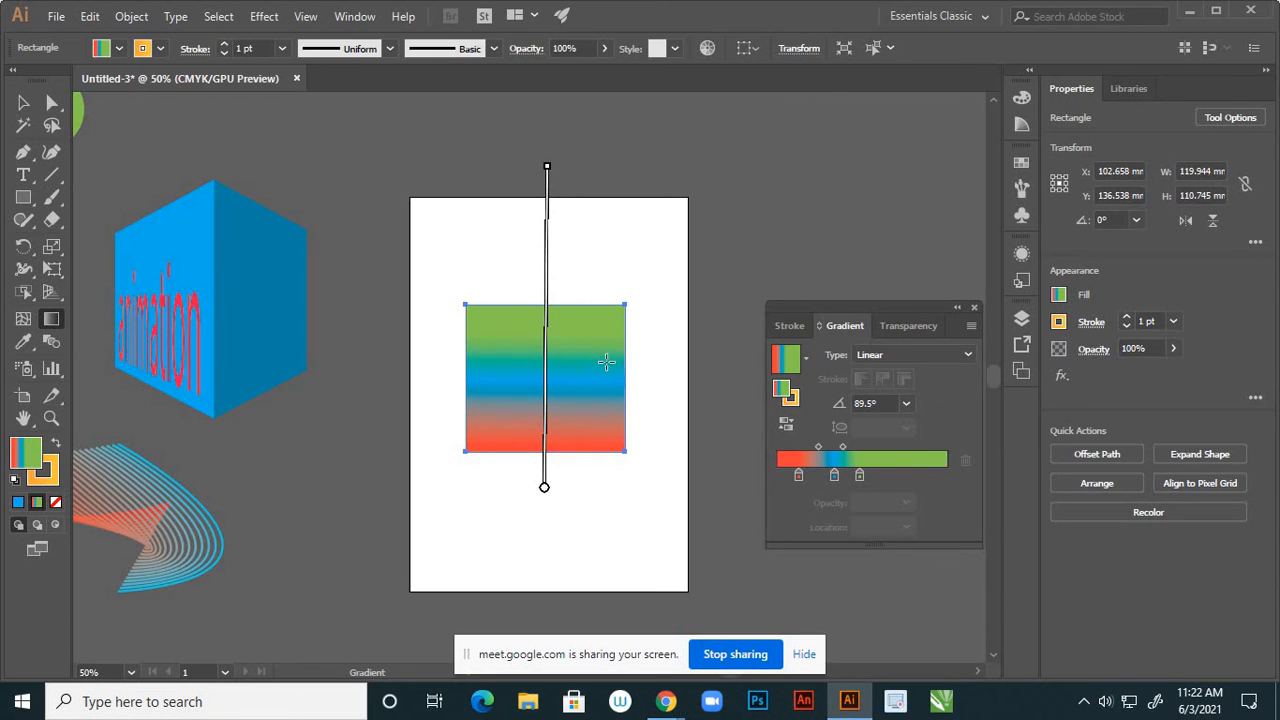
{"action": "left_click", "coordinate": [972, 354]}
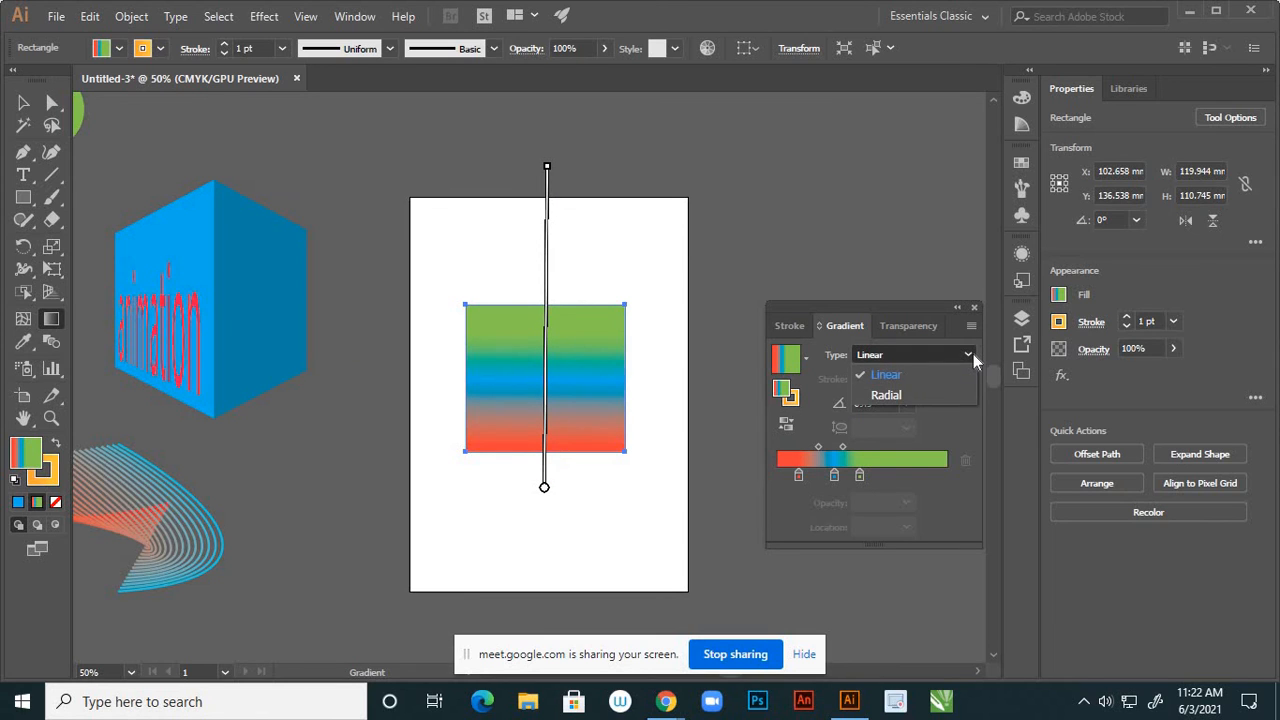
{"action": "left_click", "coordinate": [886, 394]}
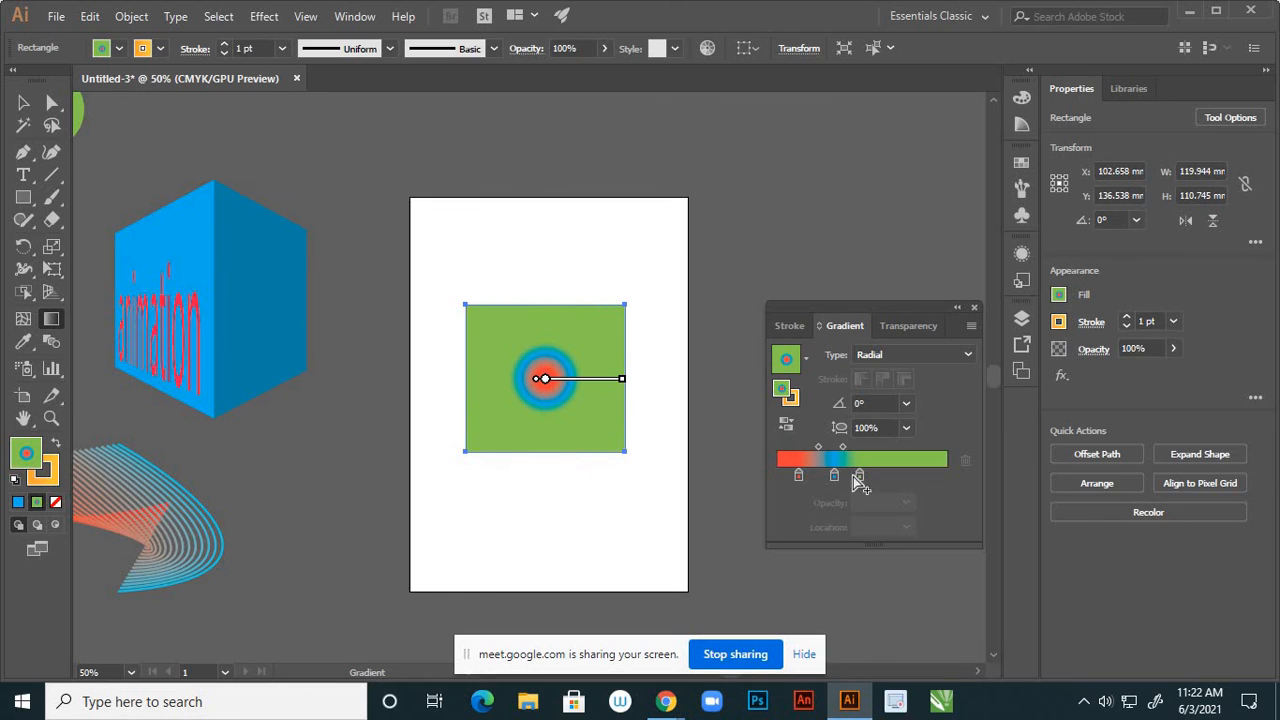
Move the radial gradient's green stop to 100%, the red stop to 0% and the blue stop to 74.16%
{"action": "left_click_drag", "start_coordinate": [862, 483], "coordinate": [953, 483]}
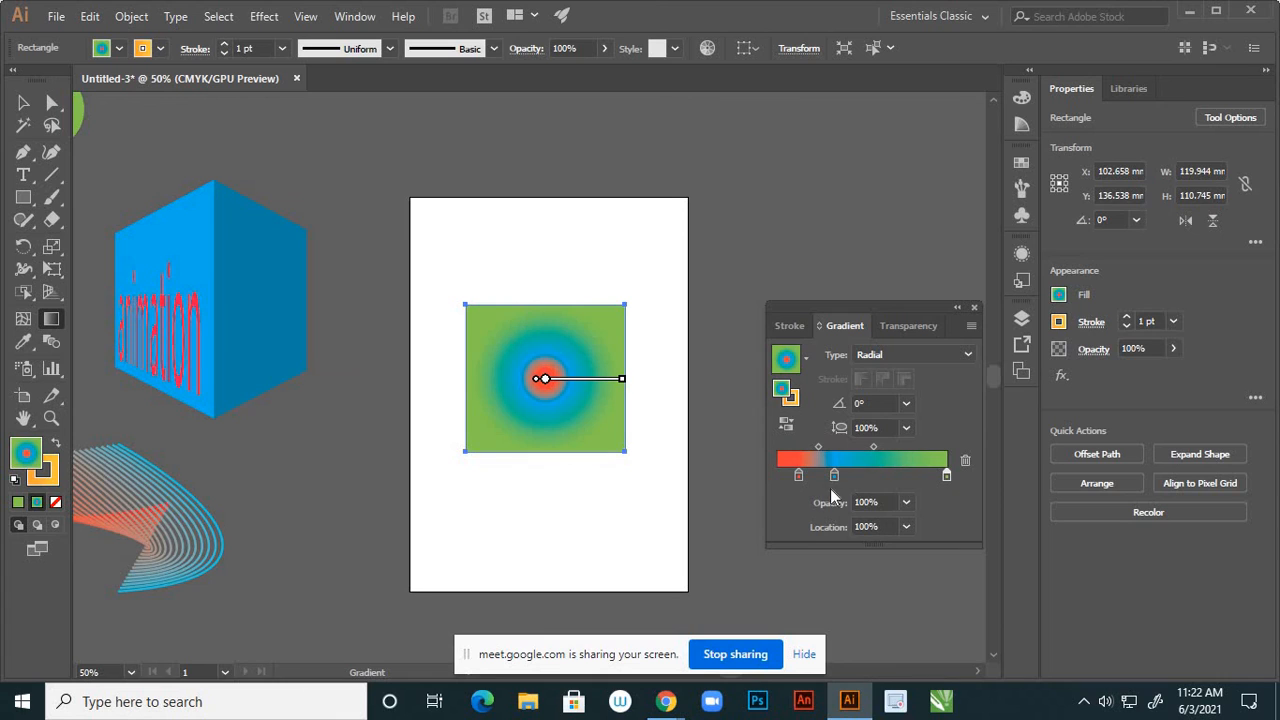
{"action": "left_click_drag", "start_coordinate": [835, 478], "coordinate": [884, 483]}
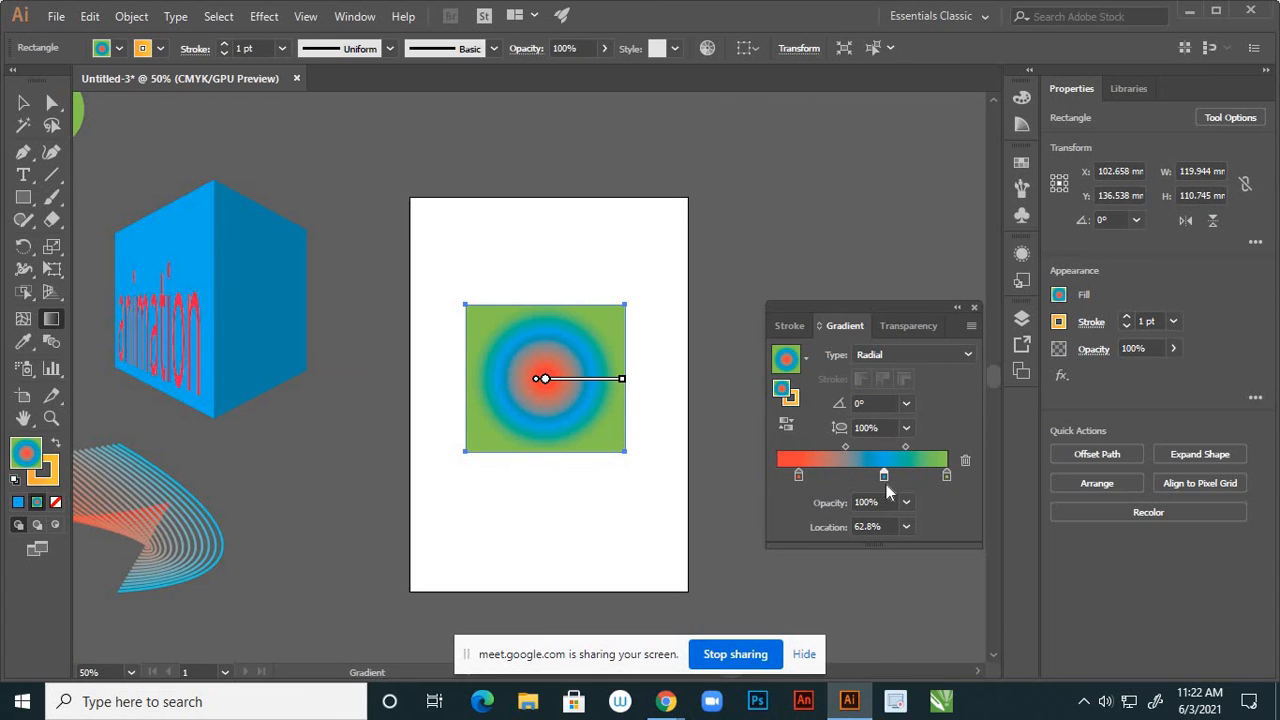
{"action": "left_click_drag", "start_coordinate": [799, 476], "coordinate": [773, 471]}
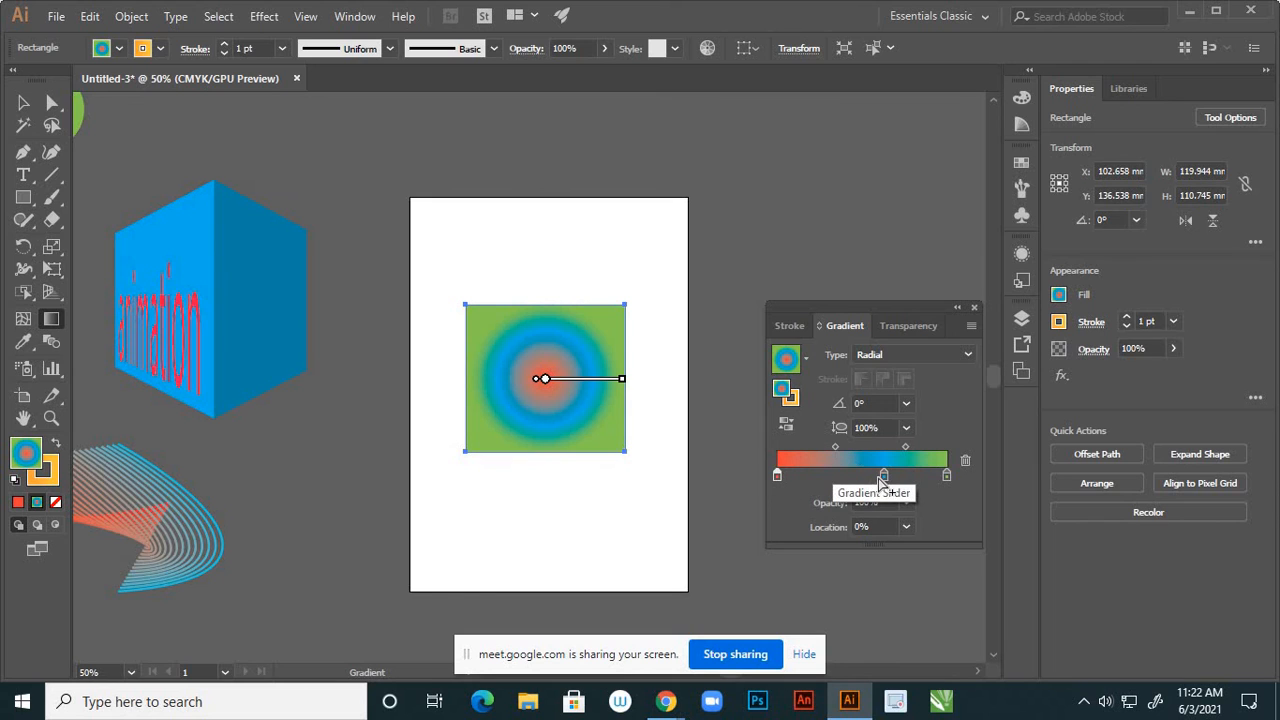
{"action": "left_click_drag", "start_coordinate": [886, 477], "coordinate": [904, 477]}
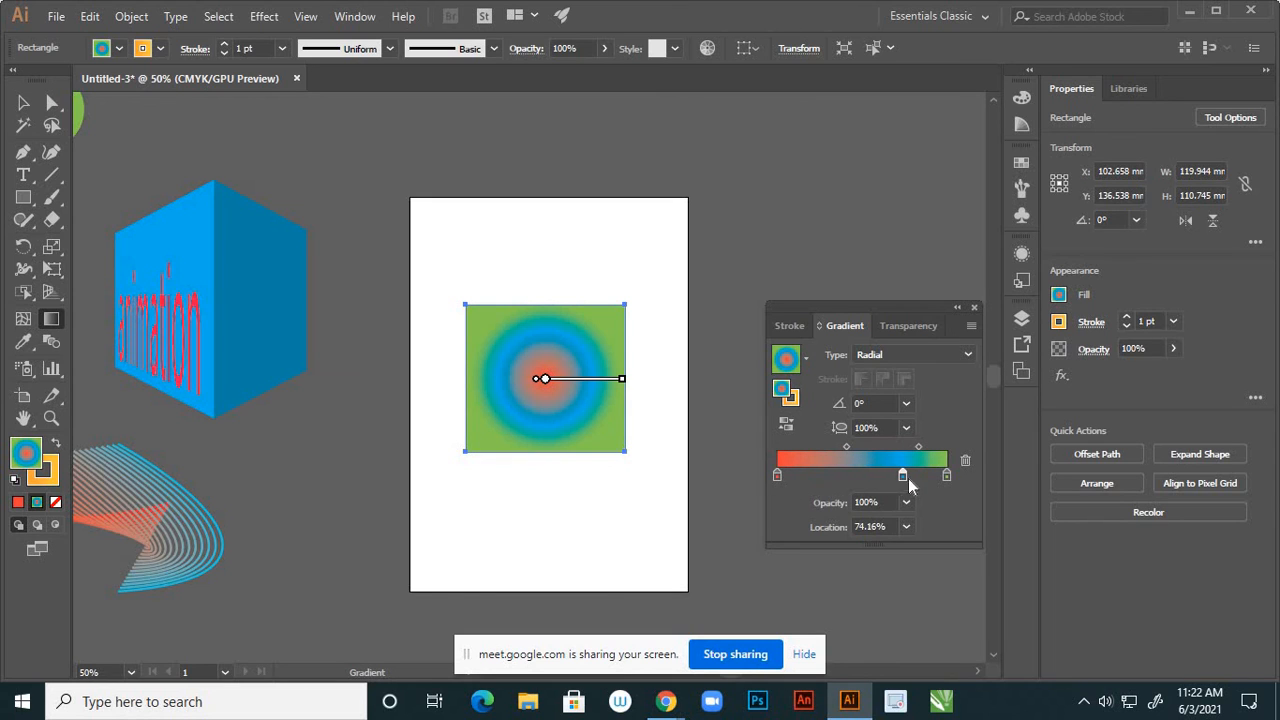
Move the red-blue midpoint to 38.86%, the blue-green midpoint to 13% and the blue stop to 54.7%
{"action": "left_click", "coordinate": [840, 447]}
{"action": "left_click_drag", "start_coordinate": [828, 446], "coordinate": [826, 447]}
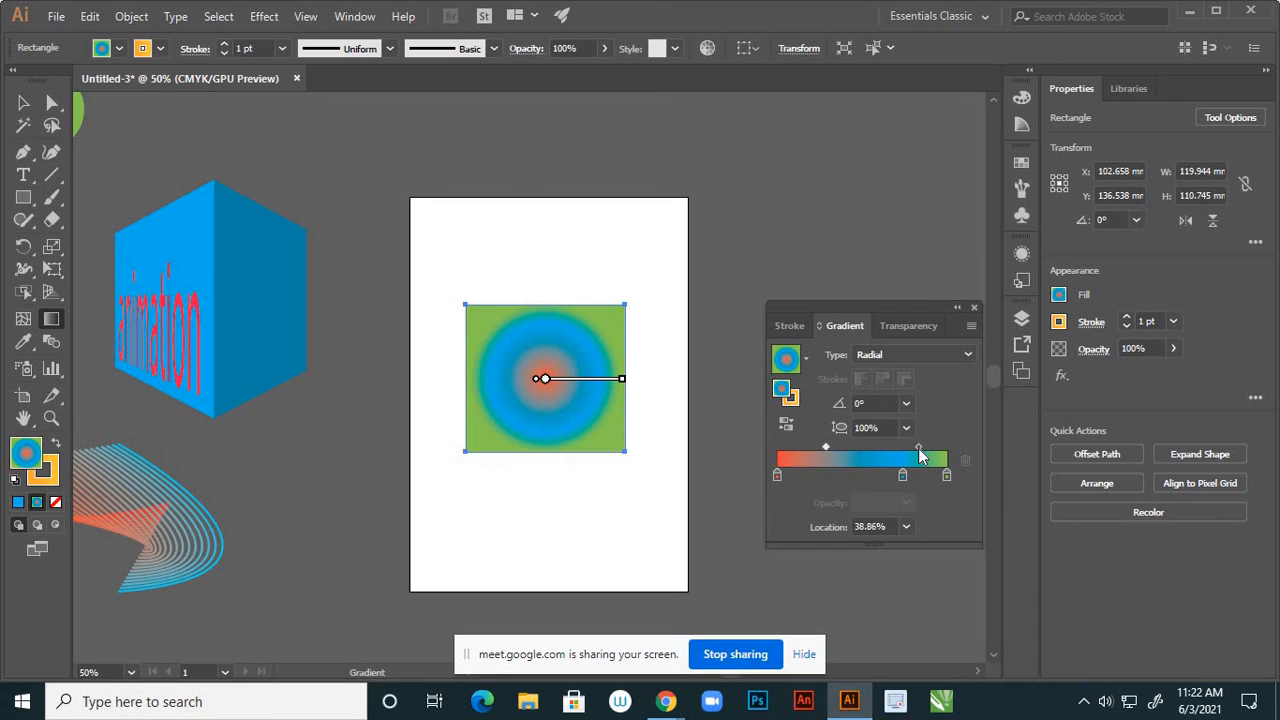
{"action": "mouse_move", "coordinate": [920, 448]}
{"action": "left_mouse_down"}
{"action": "mouse_move", "coordinate": [879, 449]}
{"action": "mouse_move", "coordinate": [902, 442]}
{"action": "left_mouse_up"}
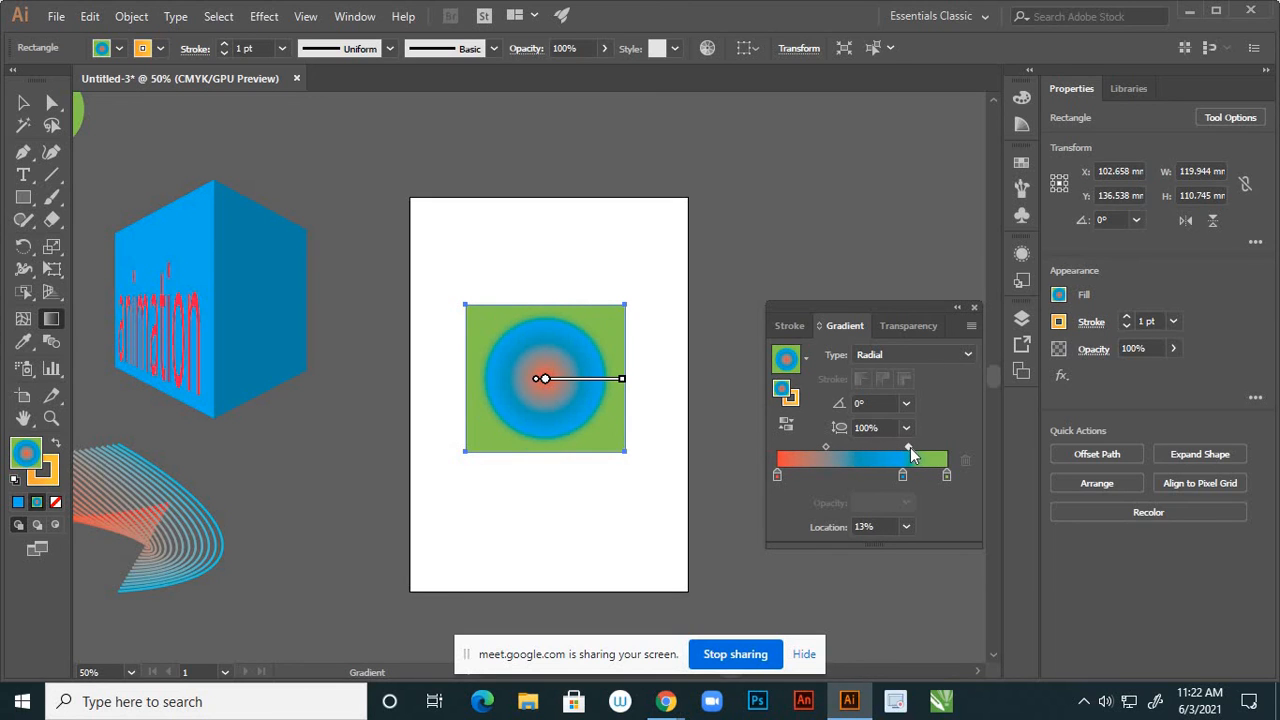
{"action": "left_click_drag", "start_coordinate": [903, 476], "coordinate": [869, 481]}
Enlarge the radial gradient to about twice its radius, shift its center slightly left, and move the red-blue midpoint outward
{"action": "mouse_move", "coordinate": [625, 390]}
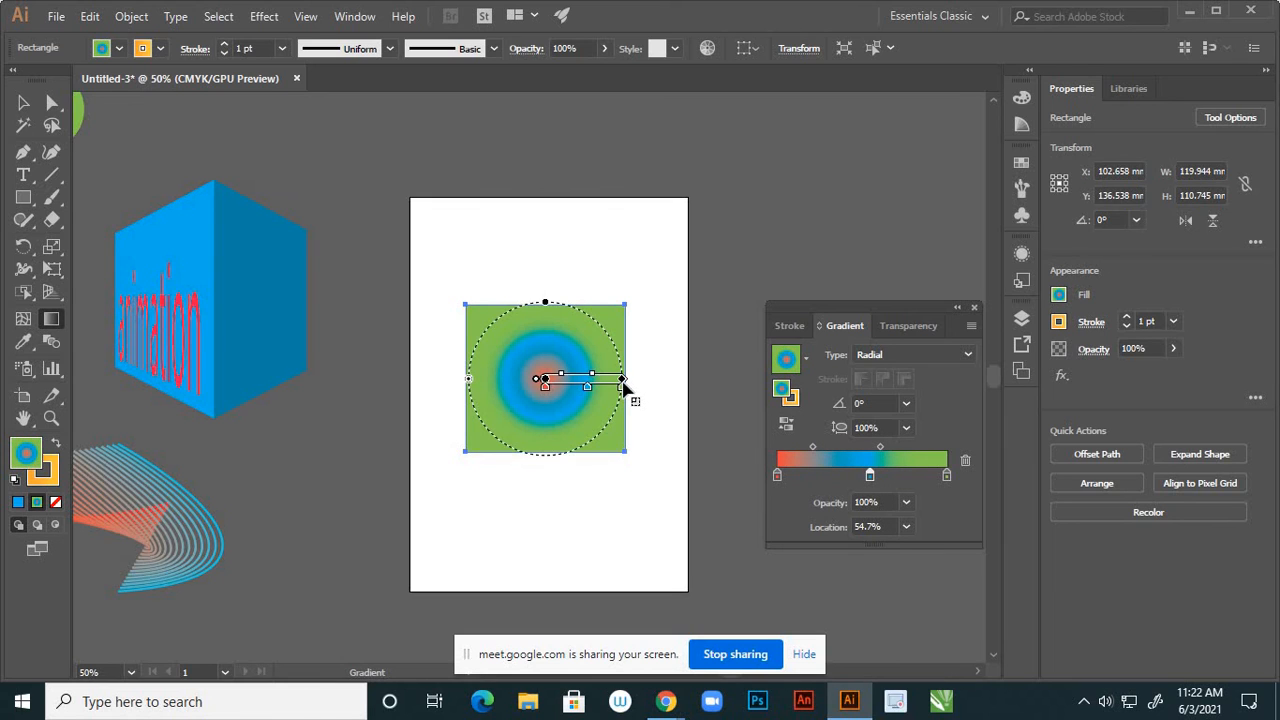
{"action": "left_click_drag", "start_coordinate": [623, 381], "coordinate": [695, 381]}
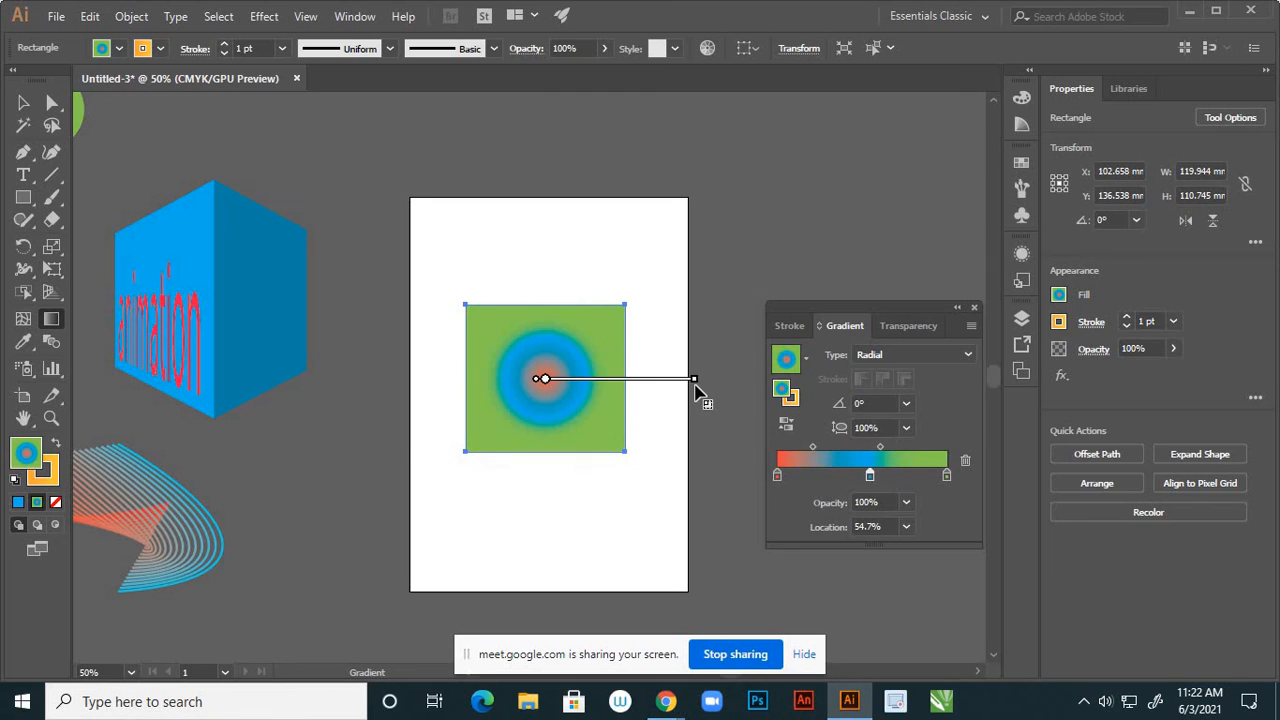
{"action": "left_click_drag", "start_coordinate": [545, 387], "coordinate": [527, 382]}
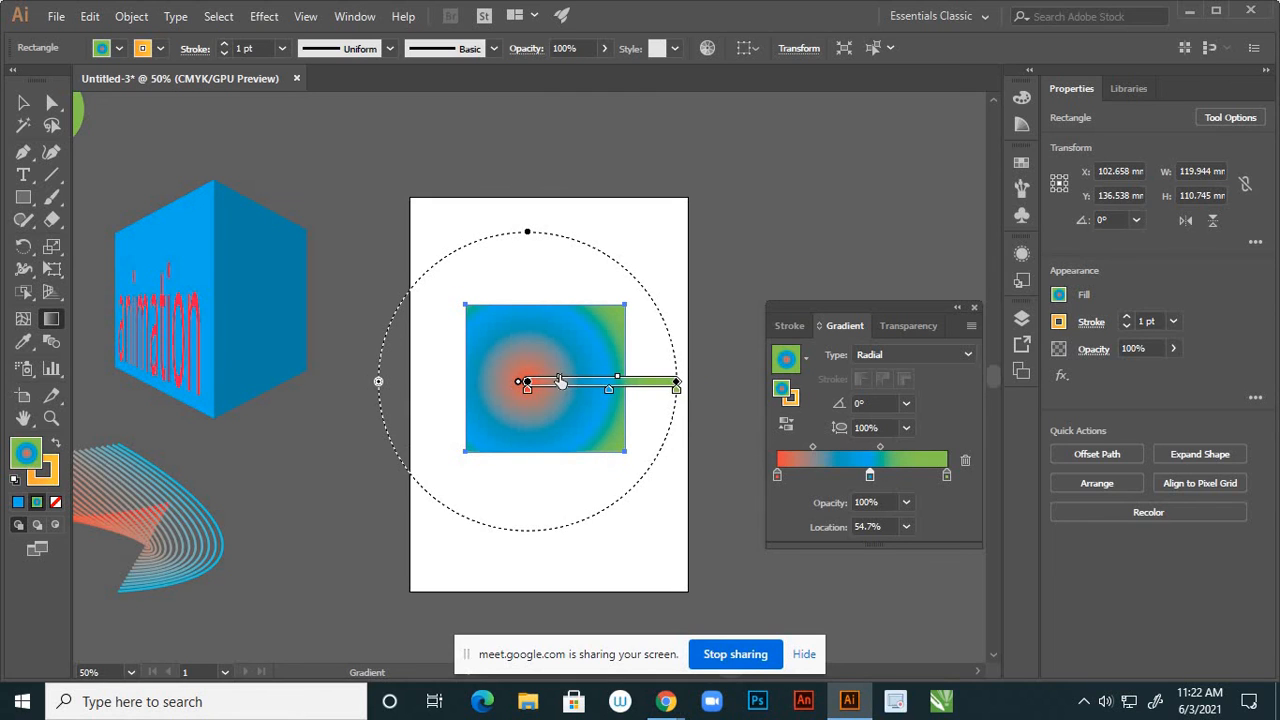
{"action": "mouse_move", "coordinate": [560, 377]}
{"action": "left_mouse_down"}
{"action": "mouse_move", "coordinate": [640, 379]}
{"action": "mouse_move", "coordinate": [530, 390]}
{"action": "left_mouse_up"}
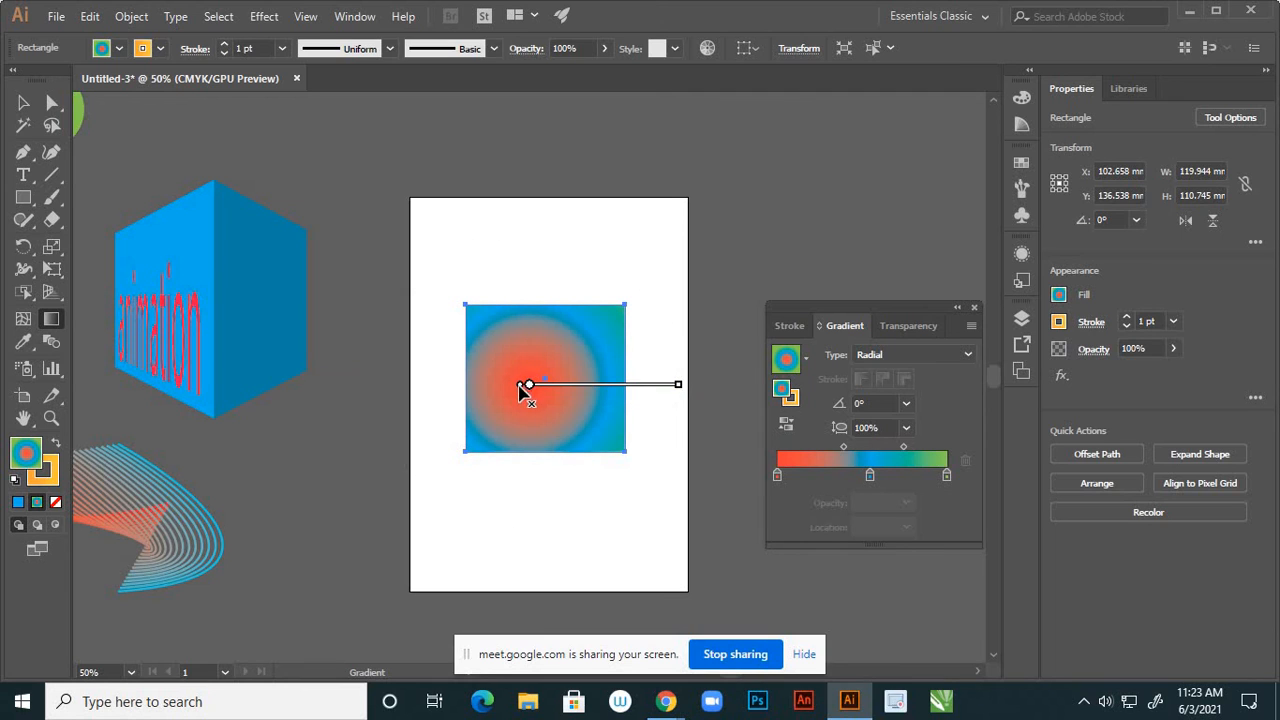
Tilt the radial gradient's axis and shift its red center below the rectangle's lower edge
{"action": "mouse_move", "coordinate": [523, 386]}
{"action": "left_mouse_down"}
{"action": "mouse_move", "coordinate": [506, 403]}
{"action": "mouse_move", "coordinate": [517, 442]}
{"action": "mouse_move", "coordinate": [498, 478]}
{"action": "left_mouse_up"}
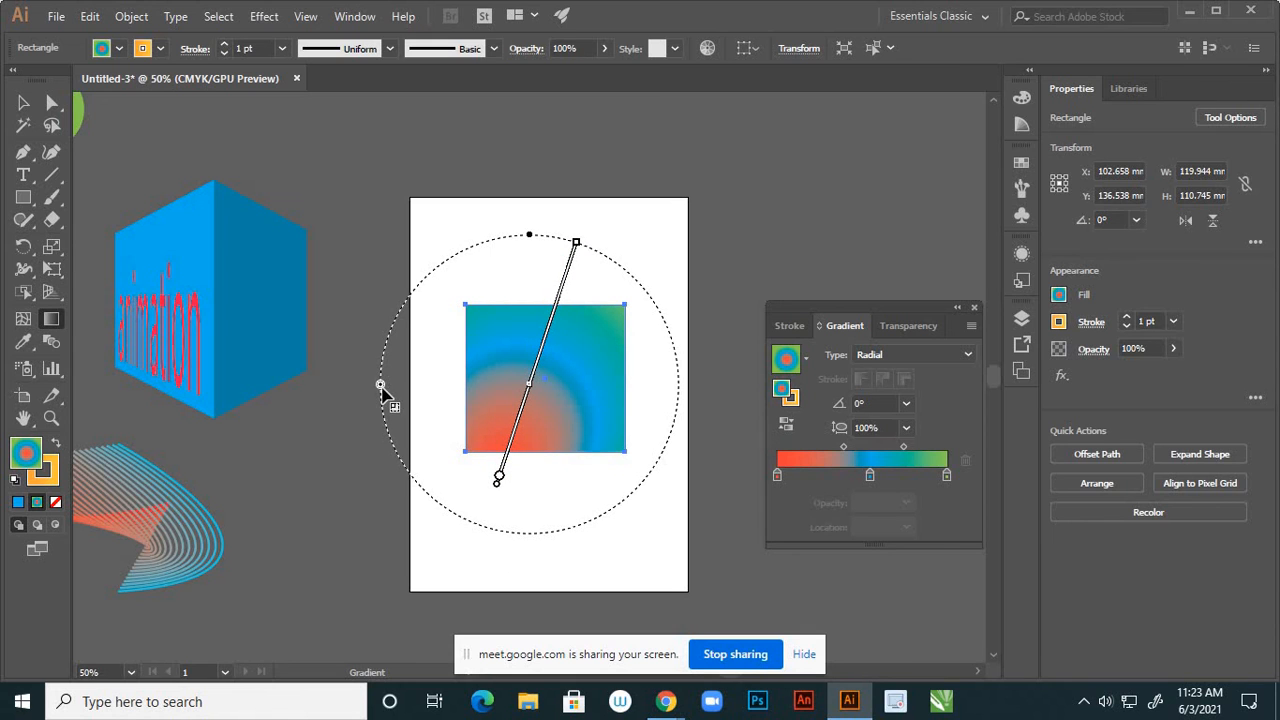
{"action": "mouse_move", "coordinate": [381, 386]}
{"action": "left_mouse_down"}
{"action": "mouse_move", "coordinate": [386, 423]}
{"action": "mouse_move", "coordinate": [477, 600]}
{"action": "mouse_move", "coordinate": [406, 409]}
{"action": "mouse_move", "coordinate": [405, 366]}
{"action": "mouse_move", "coordinate": [531, 445]}
{"action": "mouse_move", "coordinate": [383, 409]}
{"action": "left_mouse_up"}
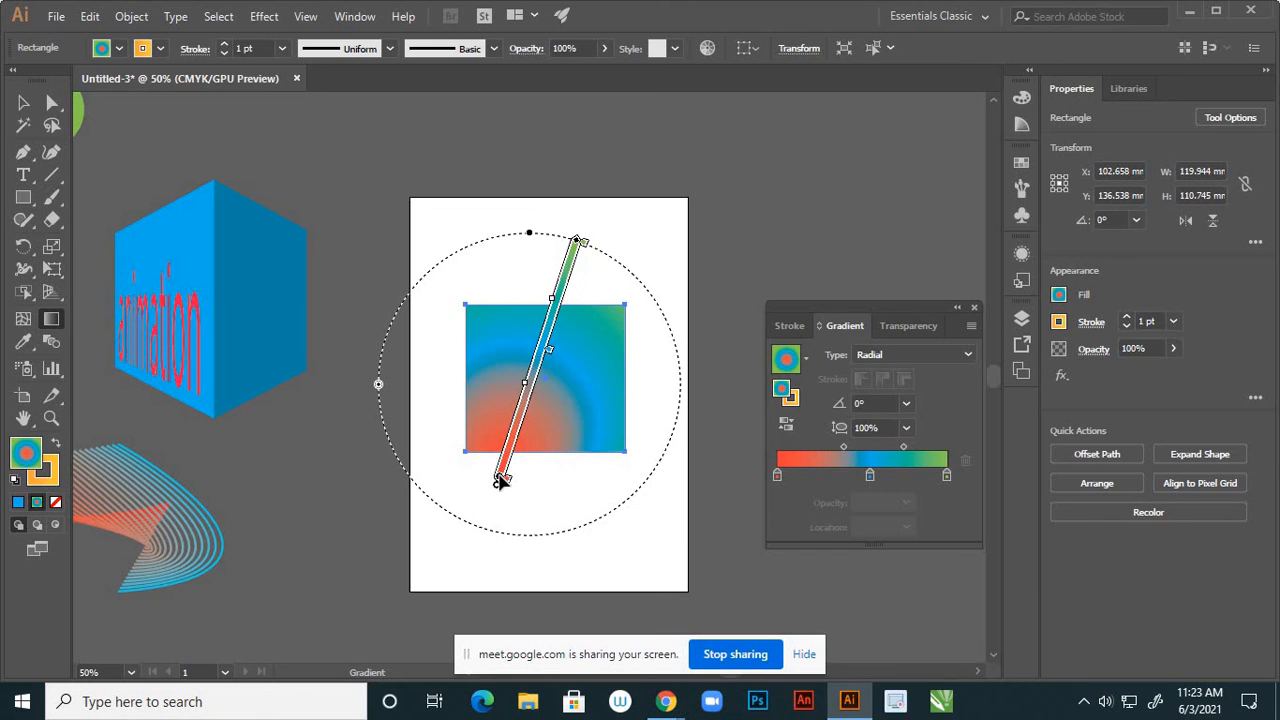
{"action": "mouse_move", "coordinate": [500, 480]}
{"action": "left_mouse_down"}
{"action": "mouse_move", "coordinate": [482, 533]}
{"action": "mouse_move", "coordinate": [509, 511]}
{"action": "left_mouse_up"}
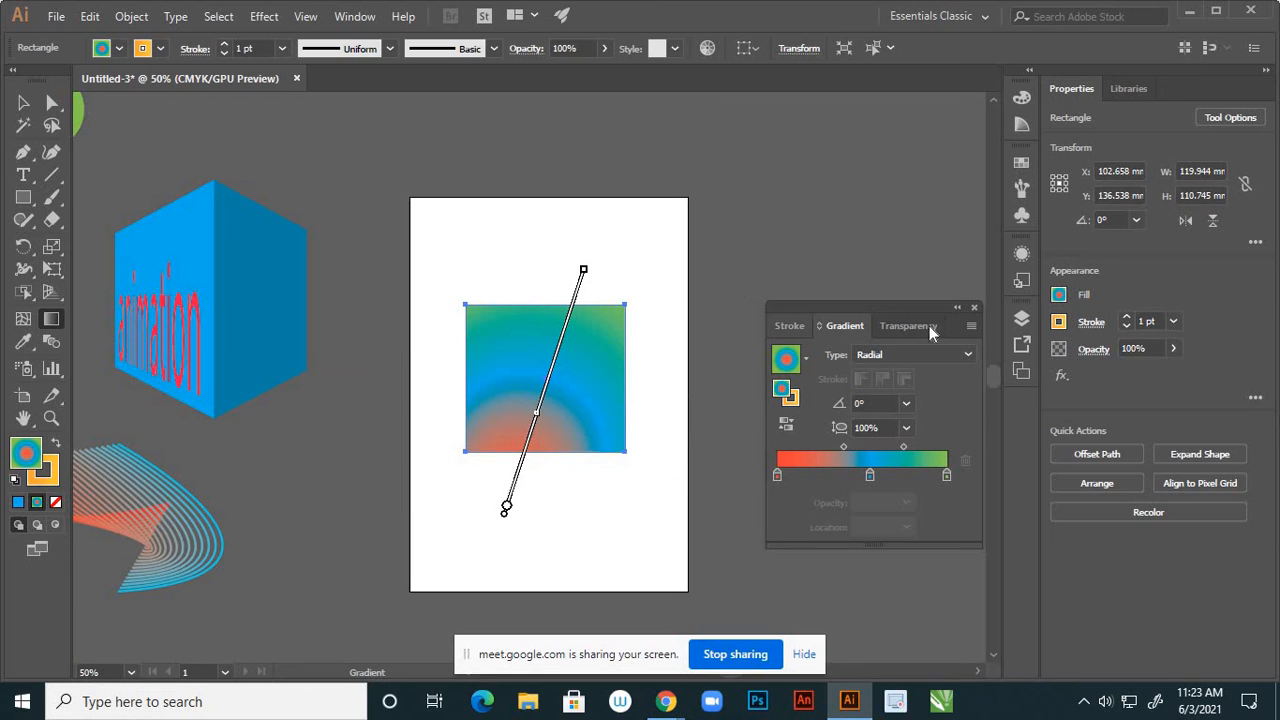
{"action": "left_click", "coordinate": [957, 307]}
{"action": "left_click", "coordinate": [23, 103]}
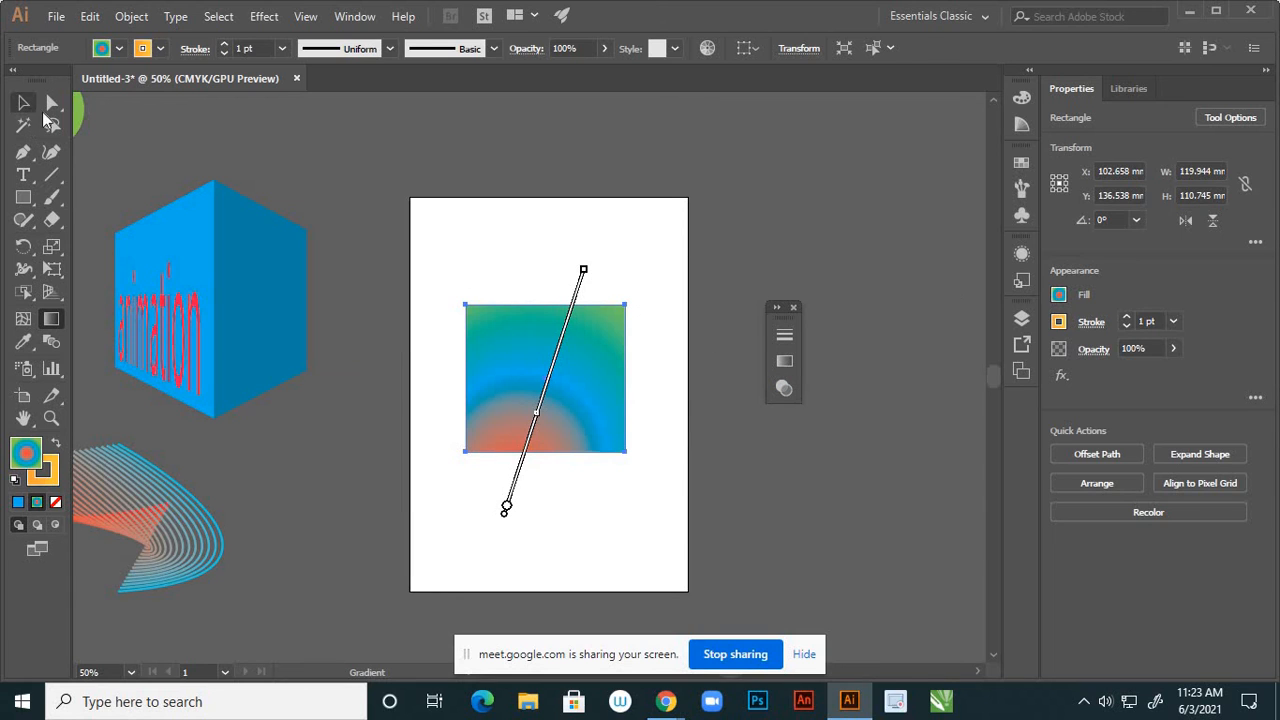
Move the radial-gradient rectangle off the artboard to the empty area above the blue cube
{"action": "left_click", "coordinate": [300, 163]}
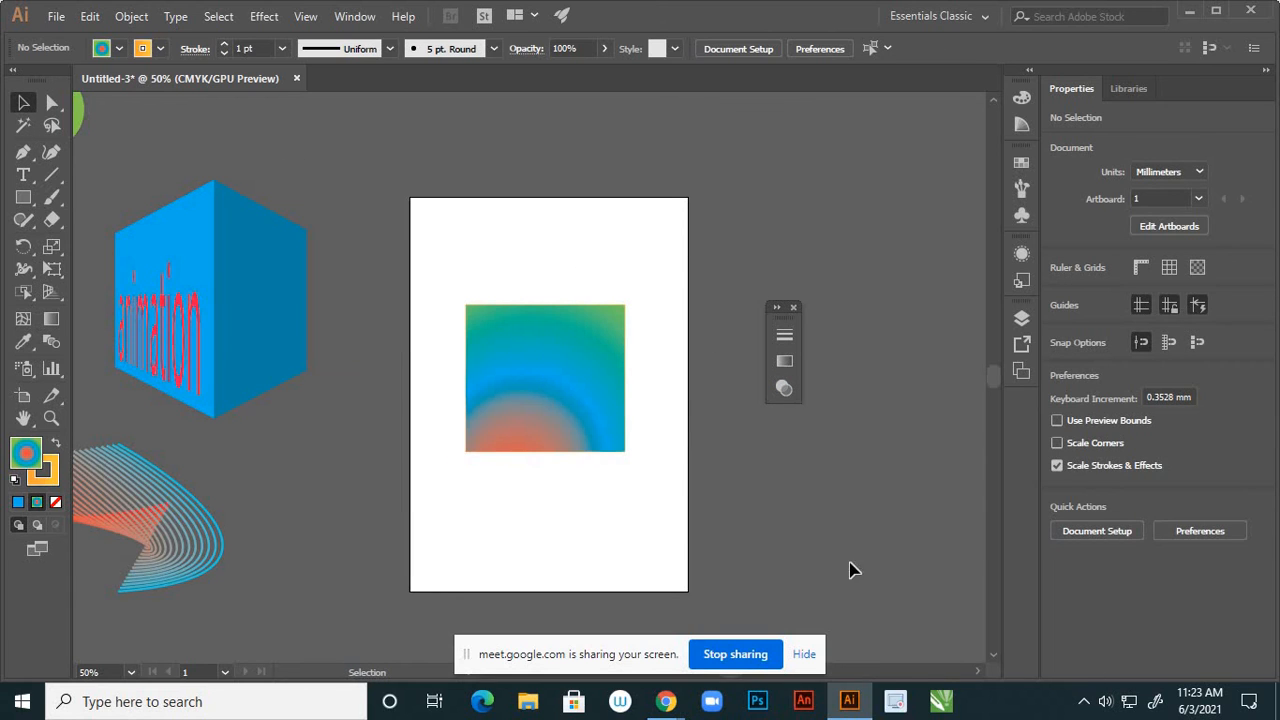
{"action": "scroll", "coordinate": [745, 408], "scroll_direction": "down", "scroll_amount": 2}
{"action": "scroll", "coordinate": [672, 425], "scroll_direction": "up", "scroll_amount": 1}
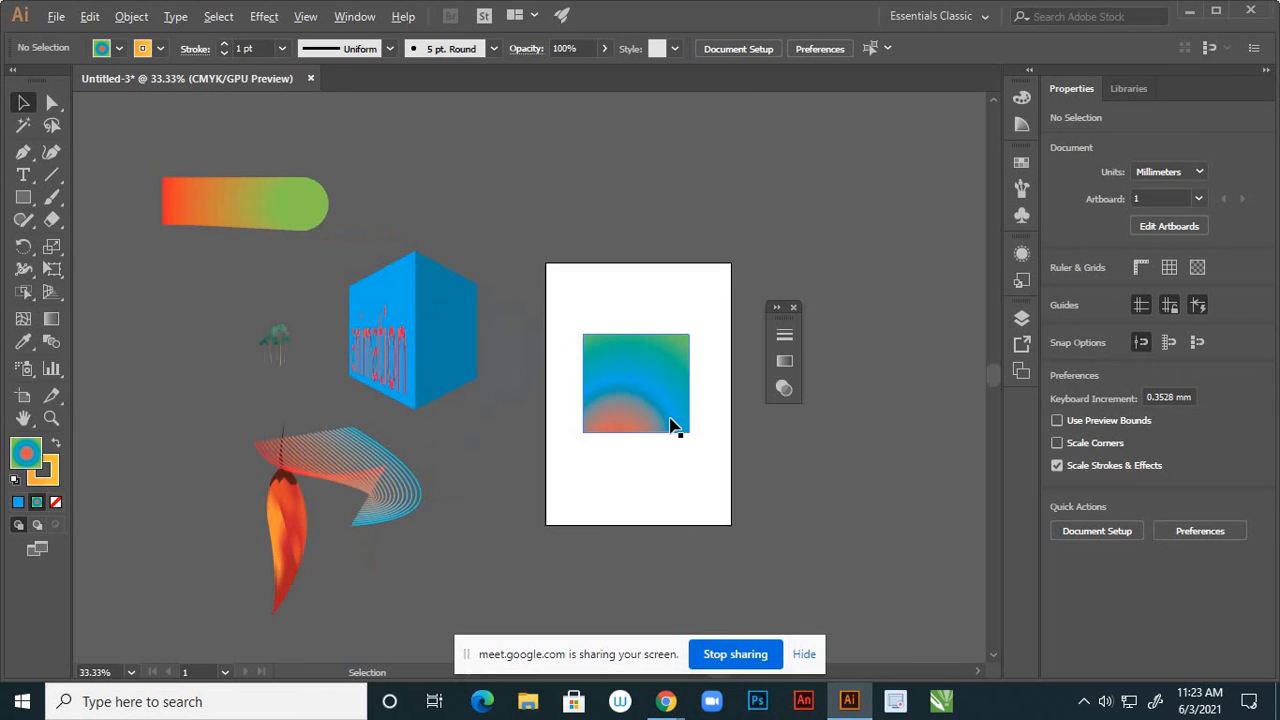
{"action": "left_click", "coordinate": [670, 390]}
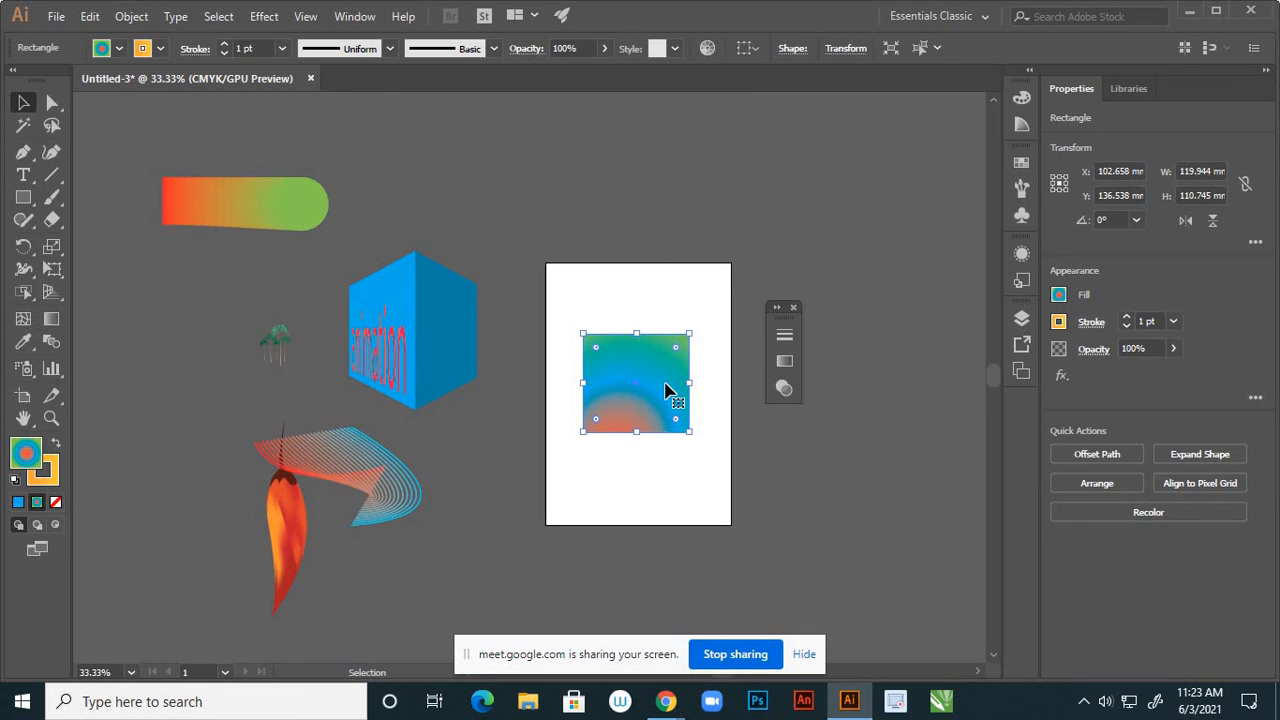
{"action": "left_click_drag", "start_coordinate": [660, 376], "coordinate": [553, 181]}
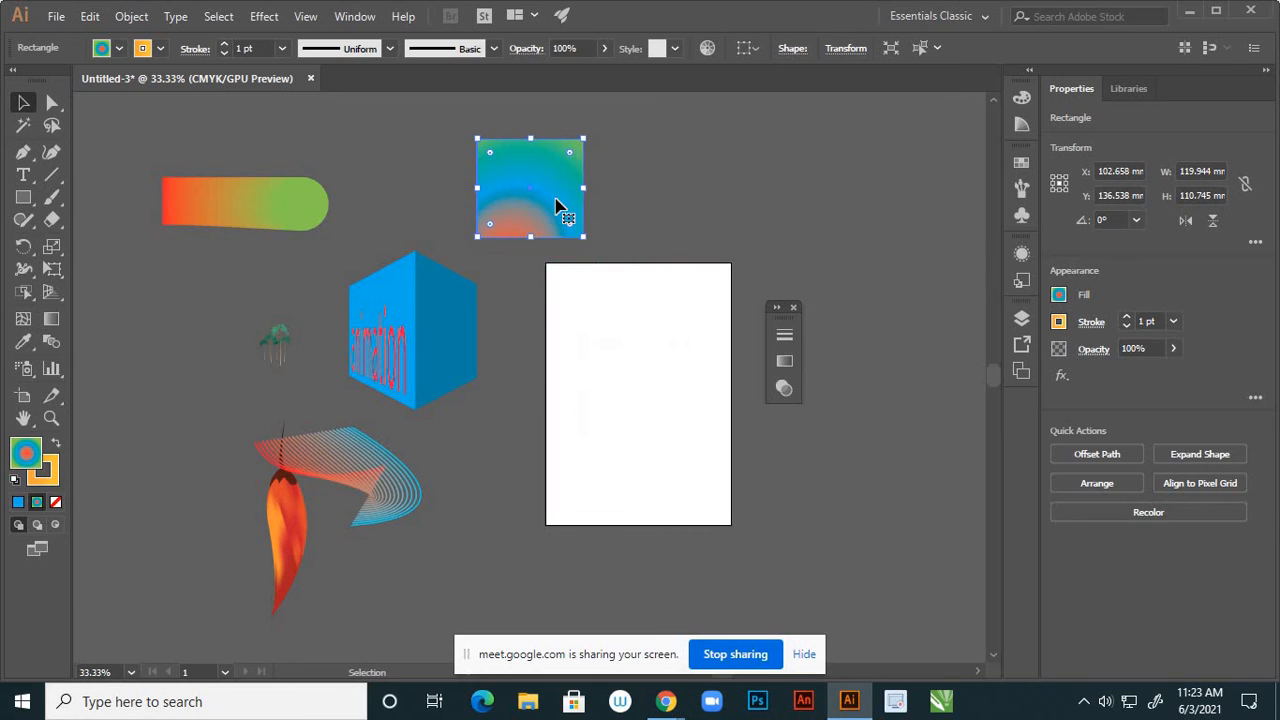
Draw a rectangle about 144 × 152 mm on the artboard, give it a solid blue fill and deselect it
{"action": "left_click", "coordinate": [34, 348]}
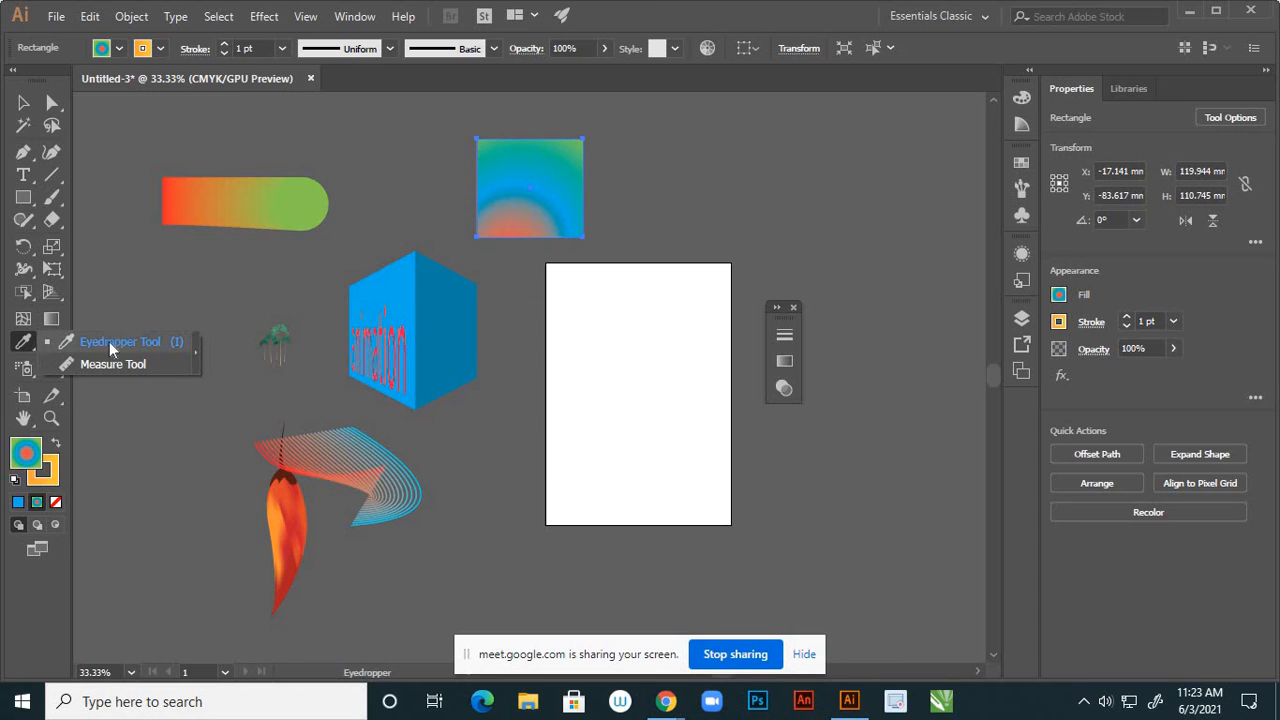
{"action": "left_click", "coordinate": [25, 344]}
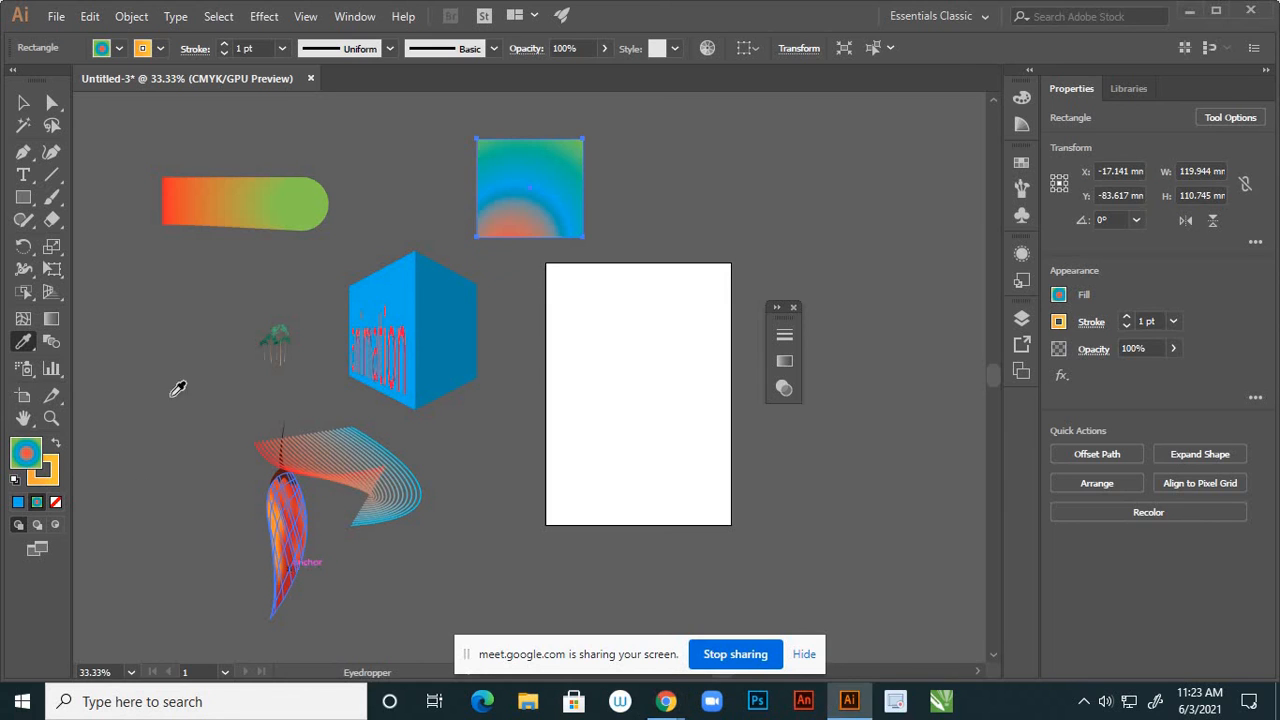
{"action": "left_click", "coordinate": [23, 200]}
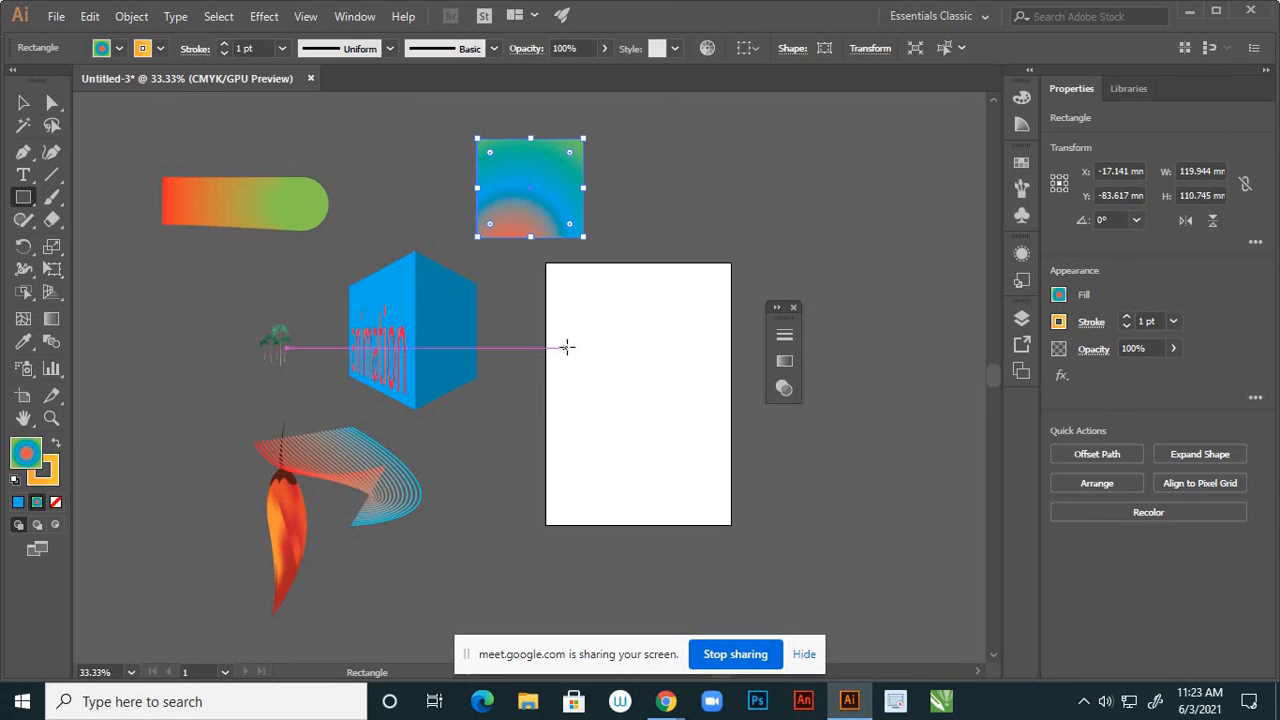
{"action": "left_click_drag", "start_coordinate": [567, 344], "coordinate": [697, 482]}
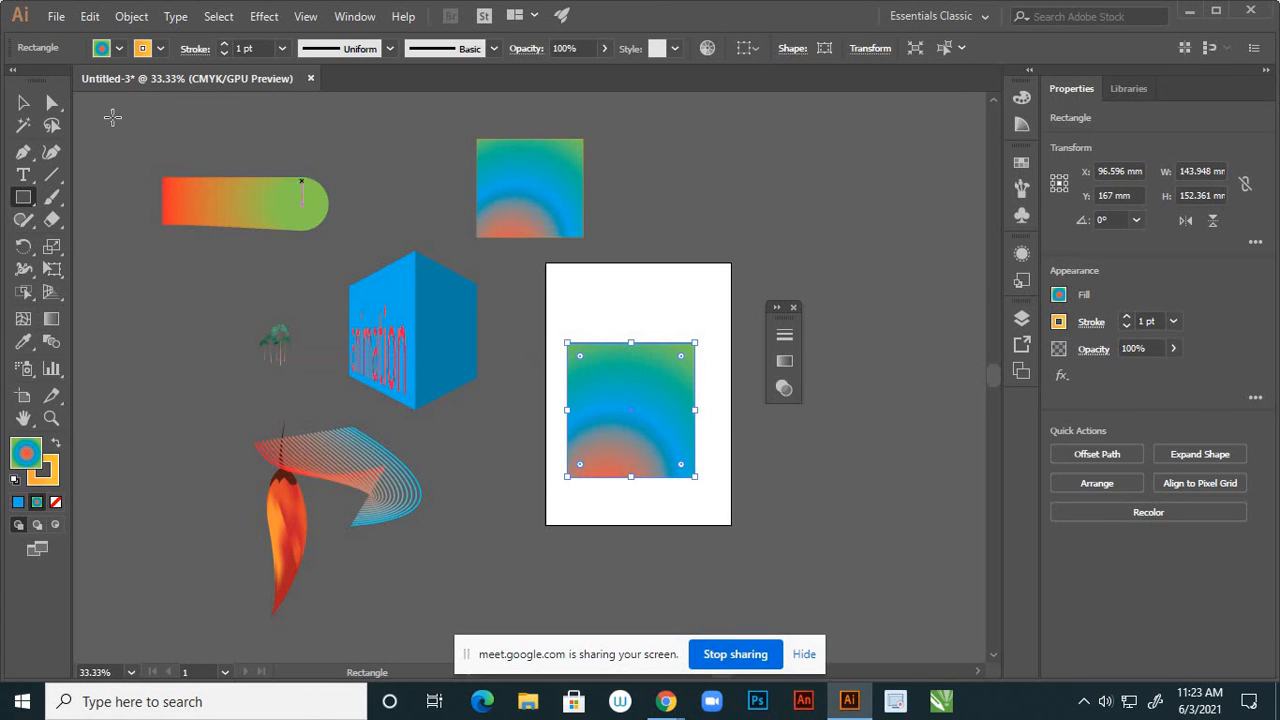
{"action": "left_click", "coordinate": [23, 103]}
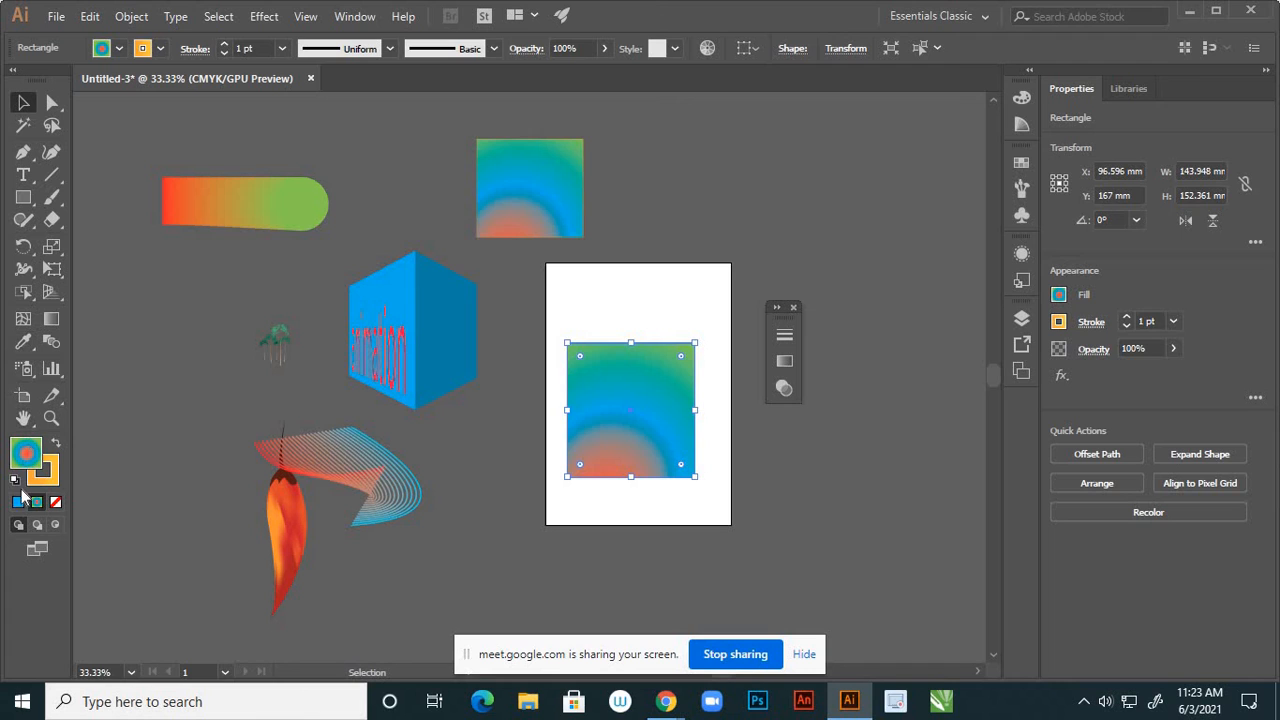
{"action": "left_click", "coordinate": [19, 503]}
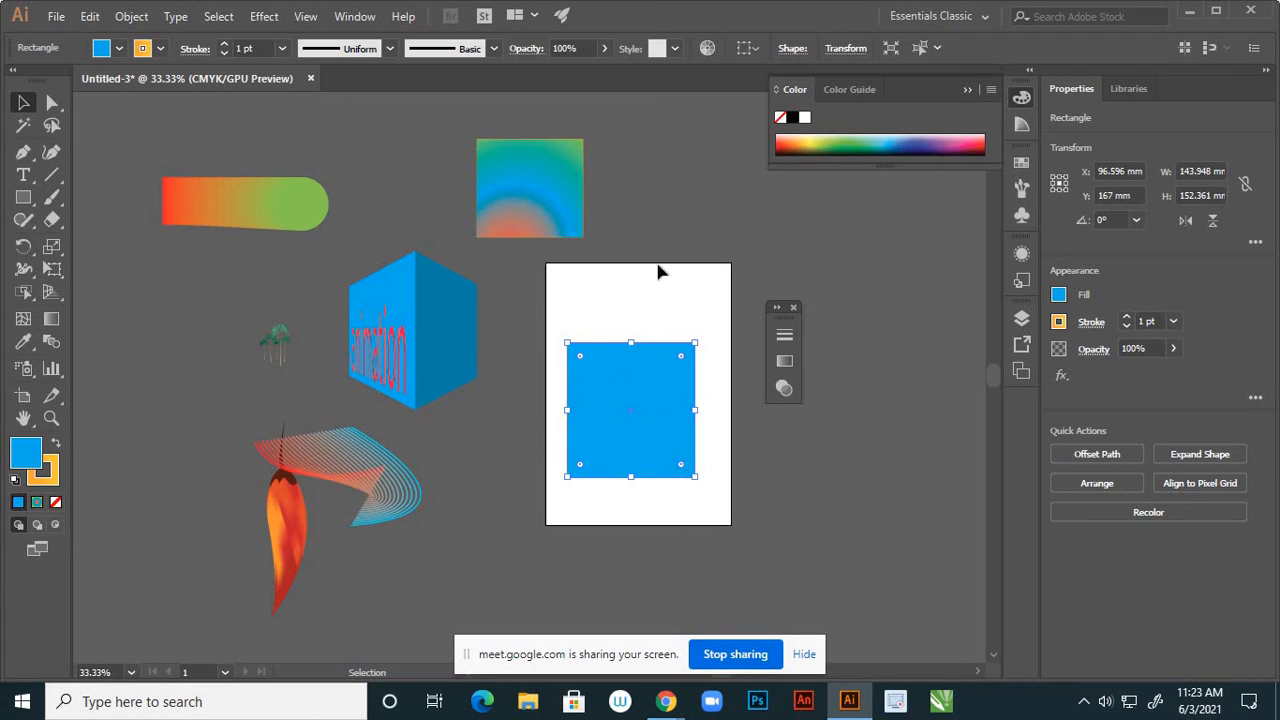
{"action": "left_click", "coordinate": [675, 240]}
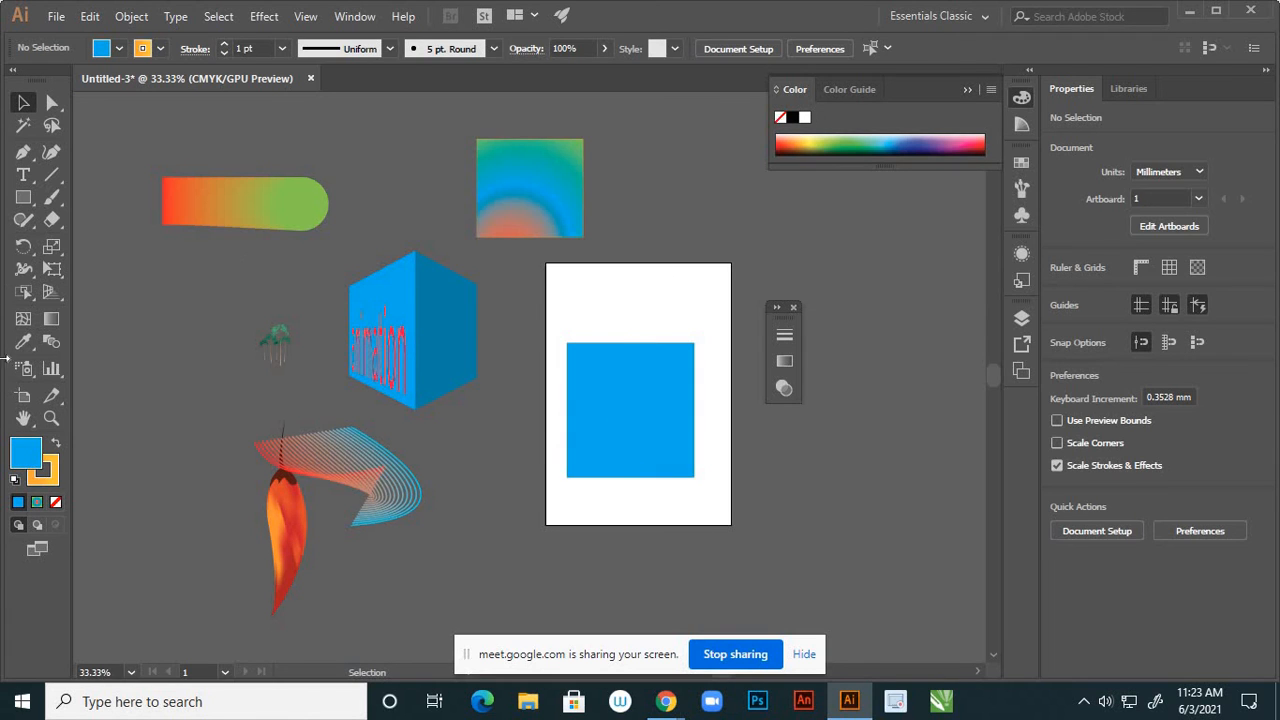
Draw a second rectangle about 174 × 159 mm outside the artboard's lower right and fill it with red ED0017
{"action": "left_click", "coordinate": [23, 197]}
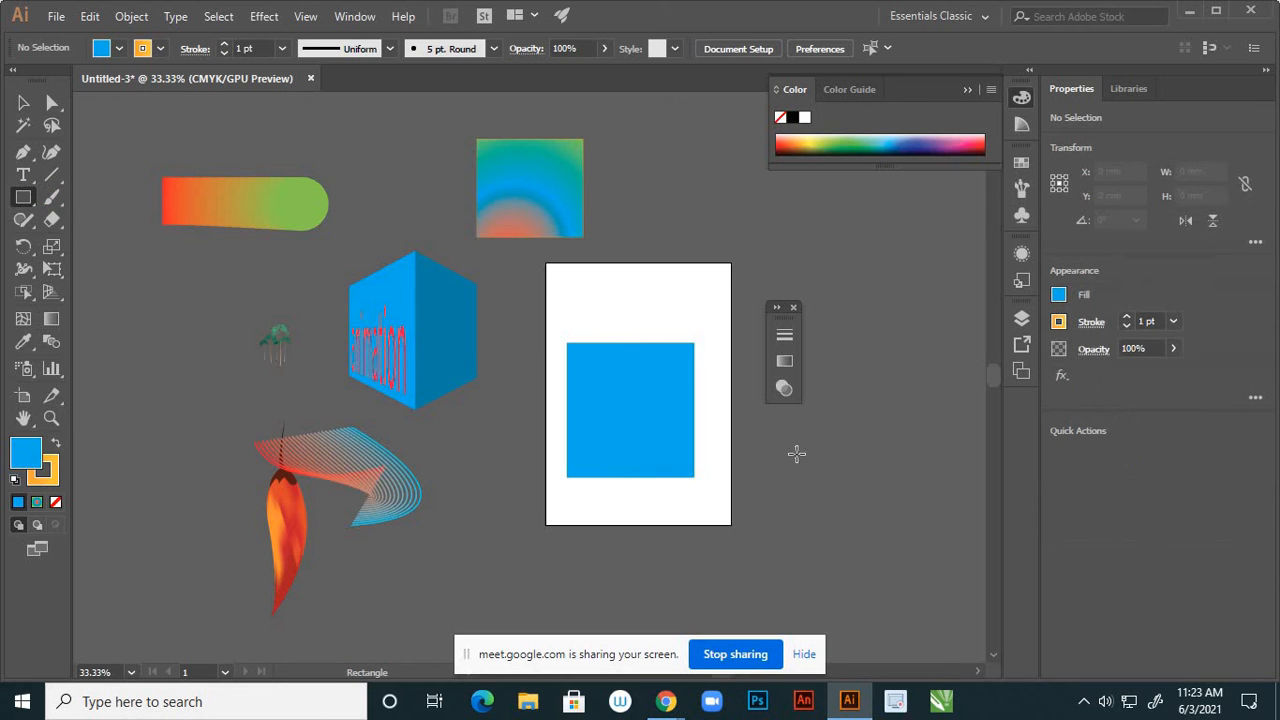
{"action": "left_click_drag", "start_coordinate": [787, 441], "coordinate": [940, 582]}
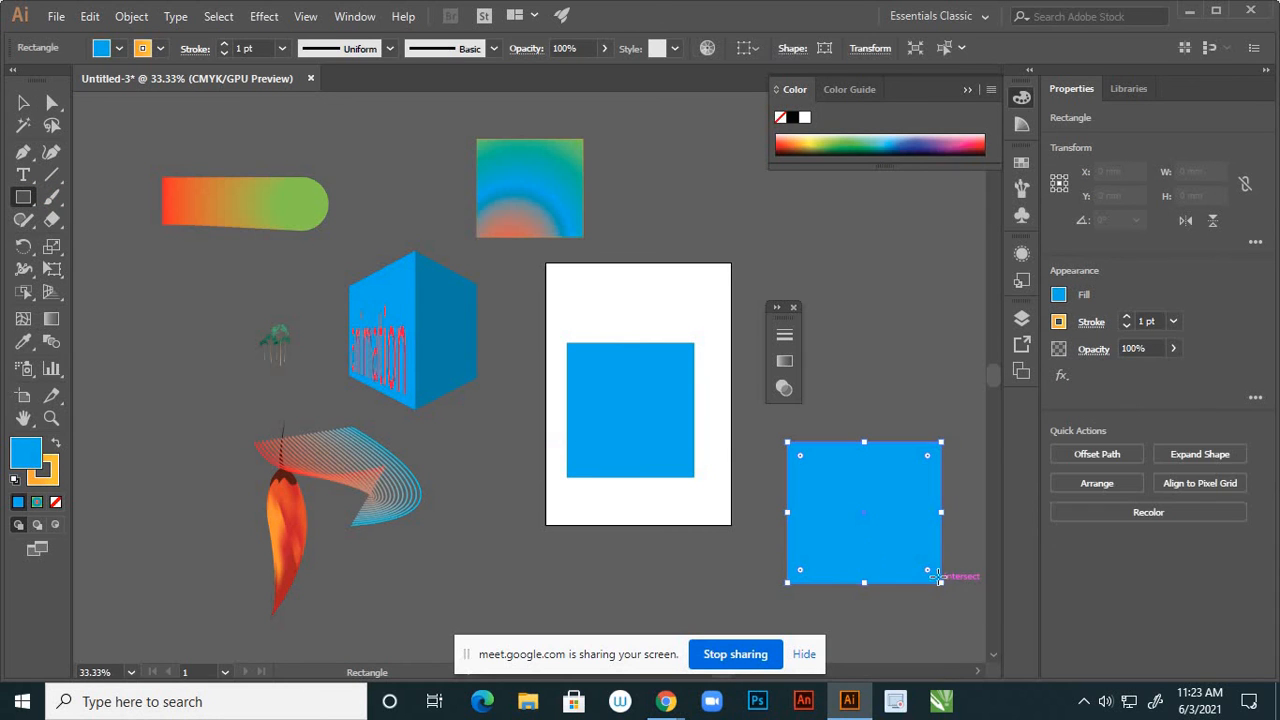
{"action": "double_click", "coordinate": [30, 456]}
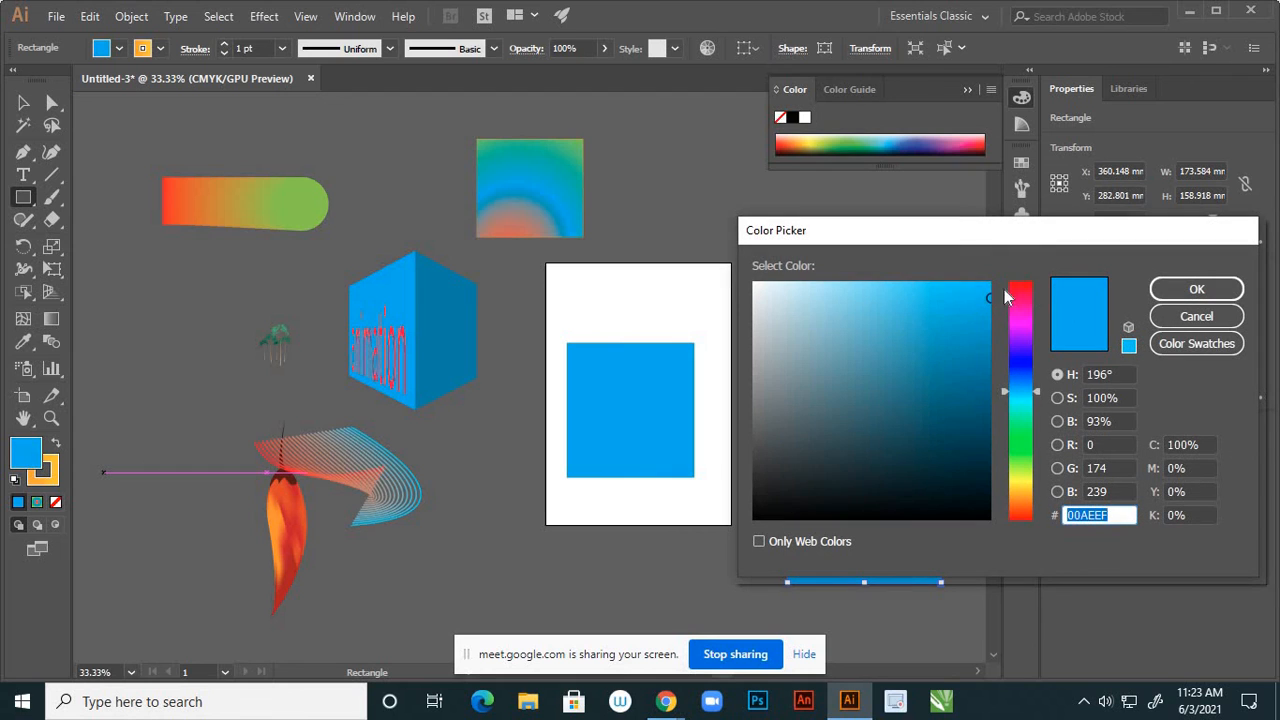
{"action": "left_click", "coordinate": [1021, 286]}
{"action": "left_click", "coordinate": [1196, 289]}
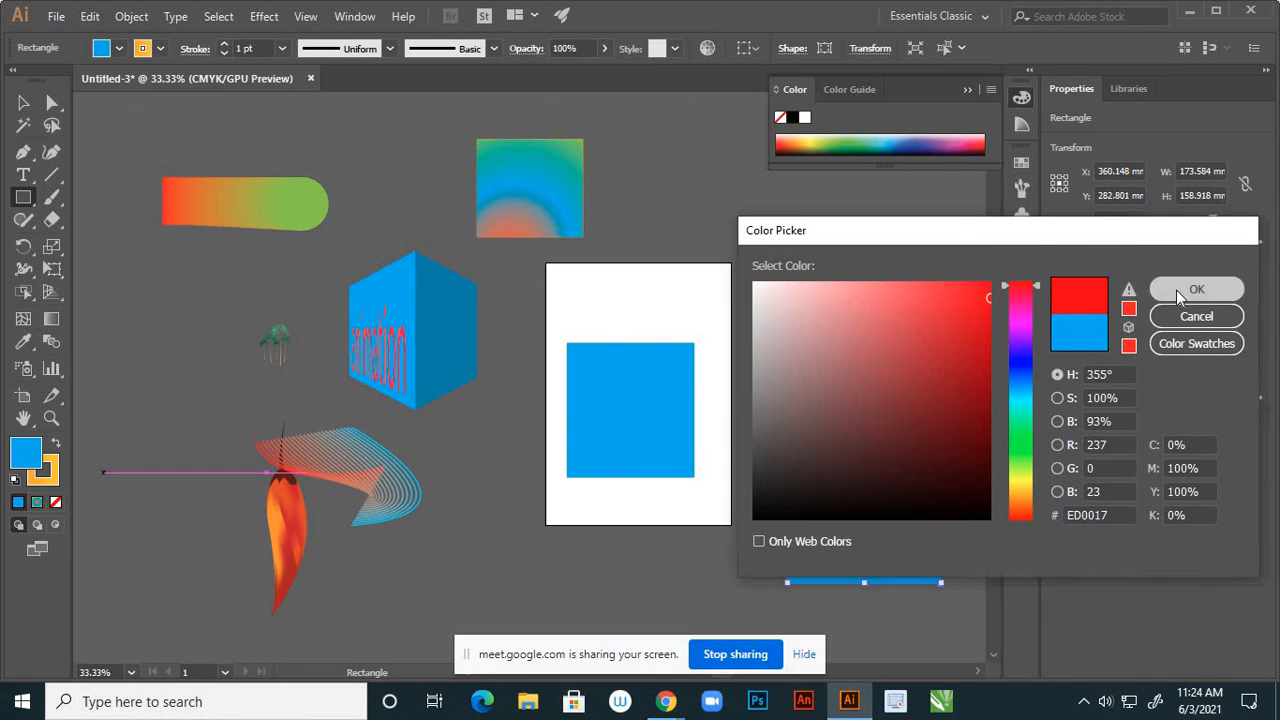
{"action": "left_click", "coordinate": [23, 102]}
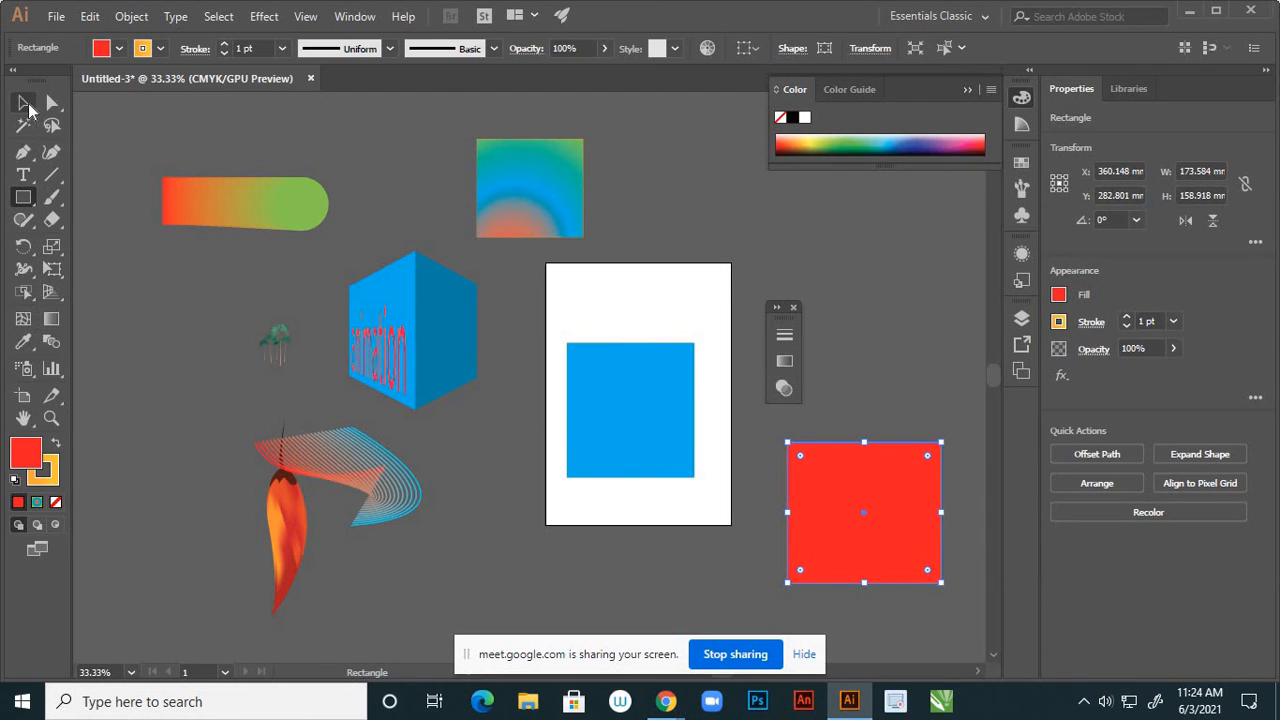
{"action": "left_click", "coordinate": [700, 566]}
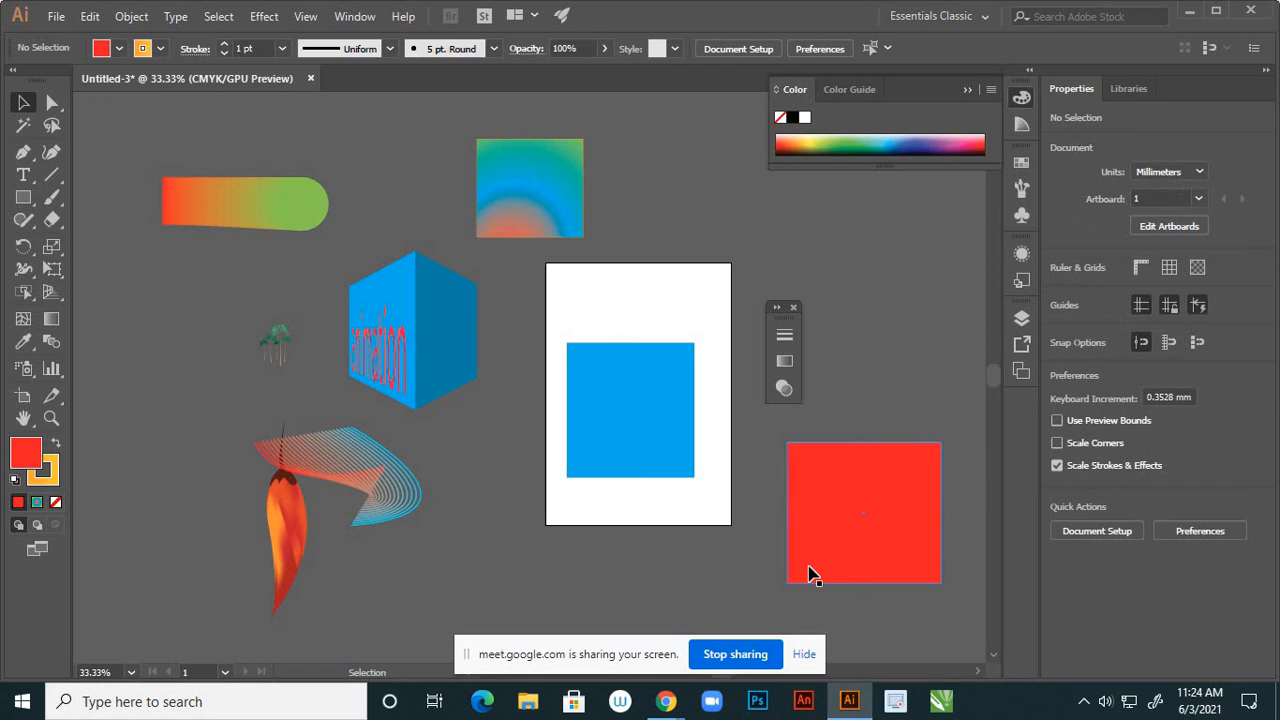
Copy the red rectangle's fill onto the blue artboard rectangle with the Eyedropper
{"action": "left_click", "coordinate": [624, 404]}
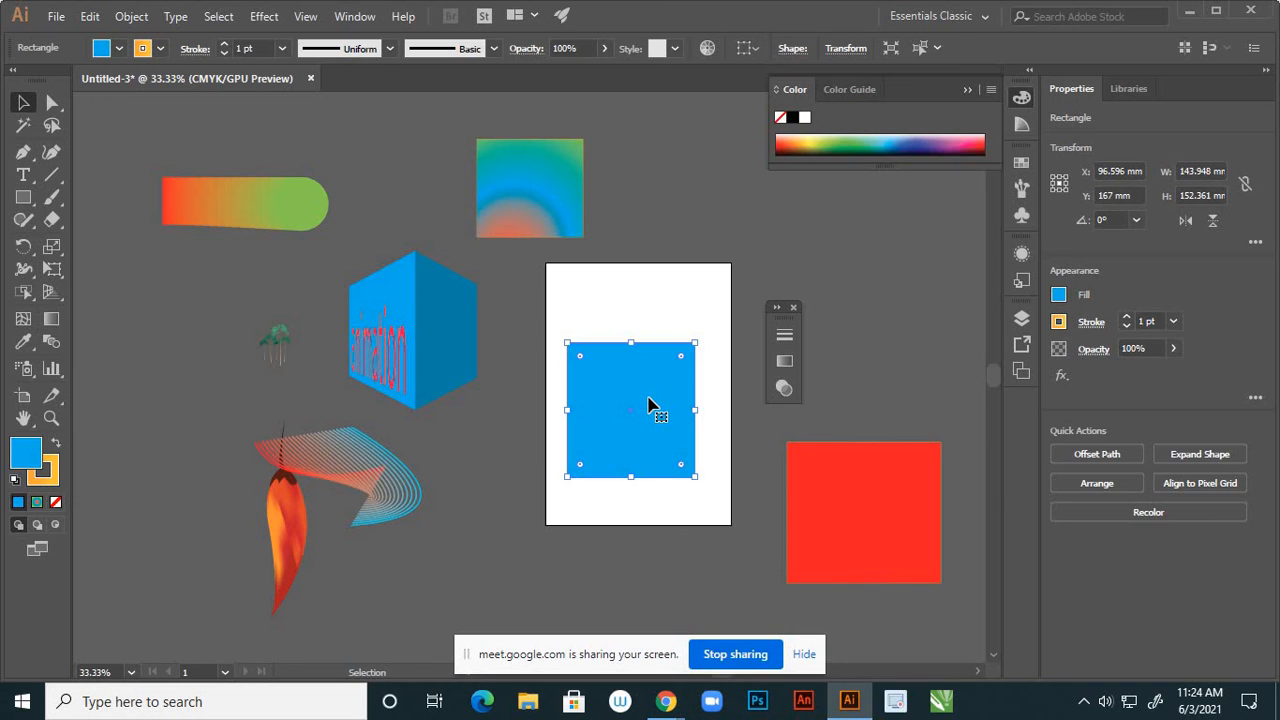
{"action": "key", "text": "i"}
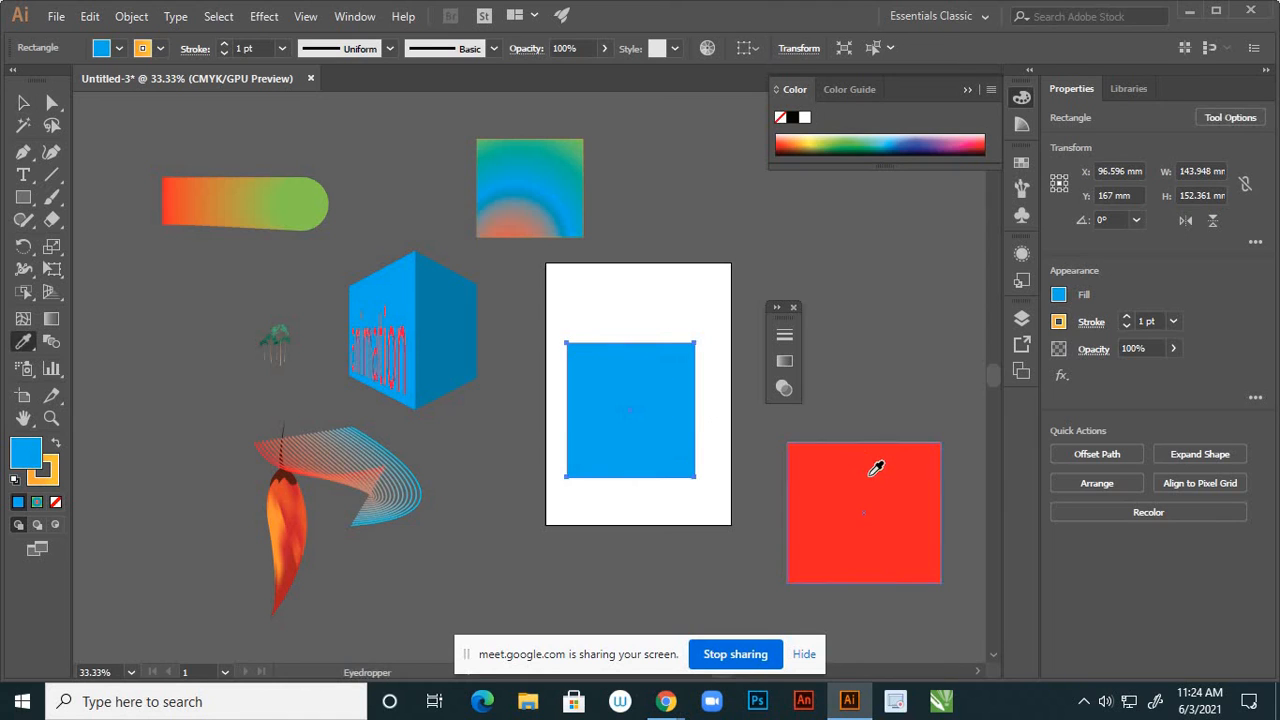
{"action": "left_click", "coordinate": [897, 493]}
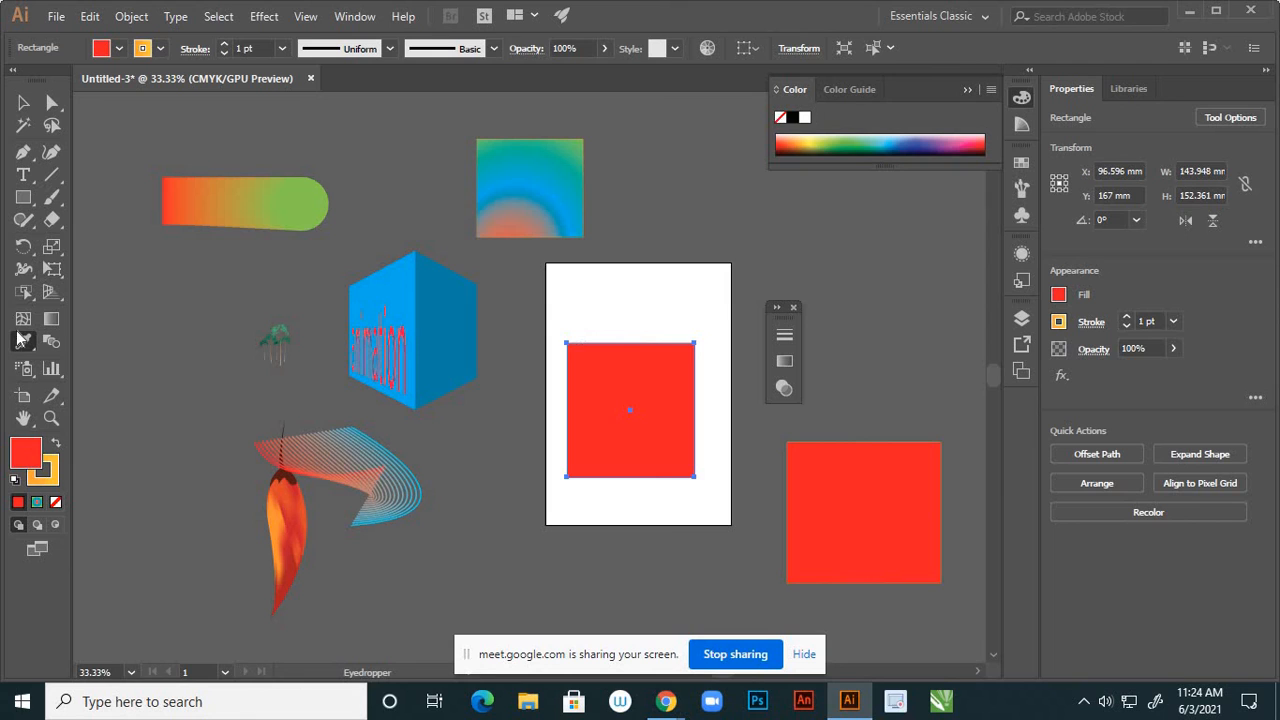
Measure the distance from the artboard's red rectangle to the blue cube with the Measure tool
{"action": "left_click_drag", "start_coordinate": [35, 355], "coordinate": [62, 362]}
{"action": "left_click_drag", "start_coordinate": [694, 398], "coordinate": [389, 408]}
{"action": "left_click_drag", "start_coordinate": [623, 425], "coordinate": [421, 409]}
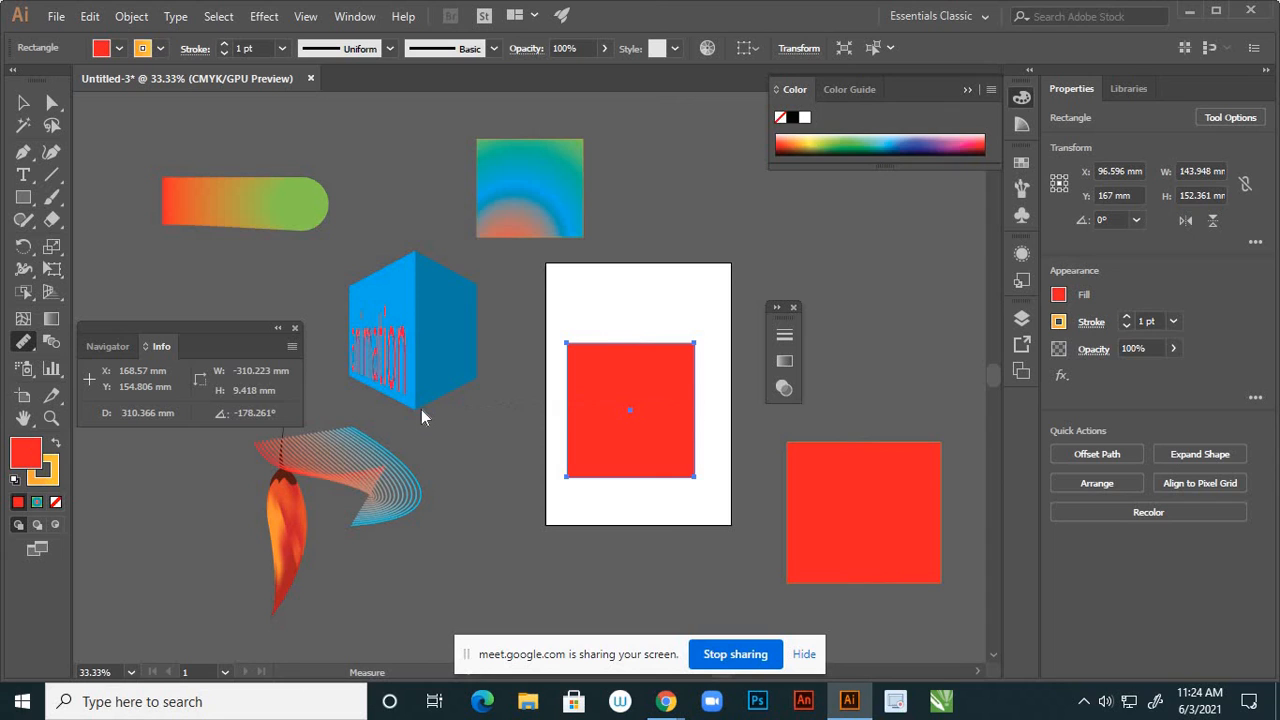
{"action": "left_click", "coordinate": [294, 328]}
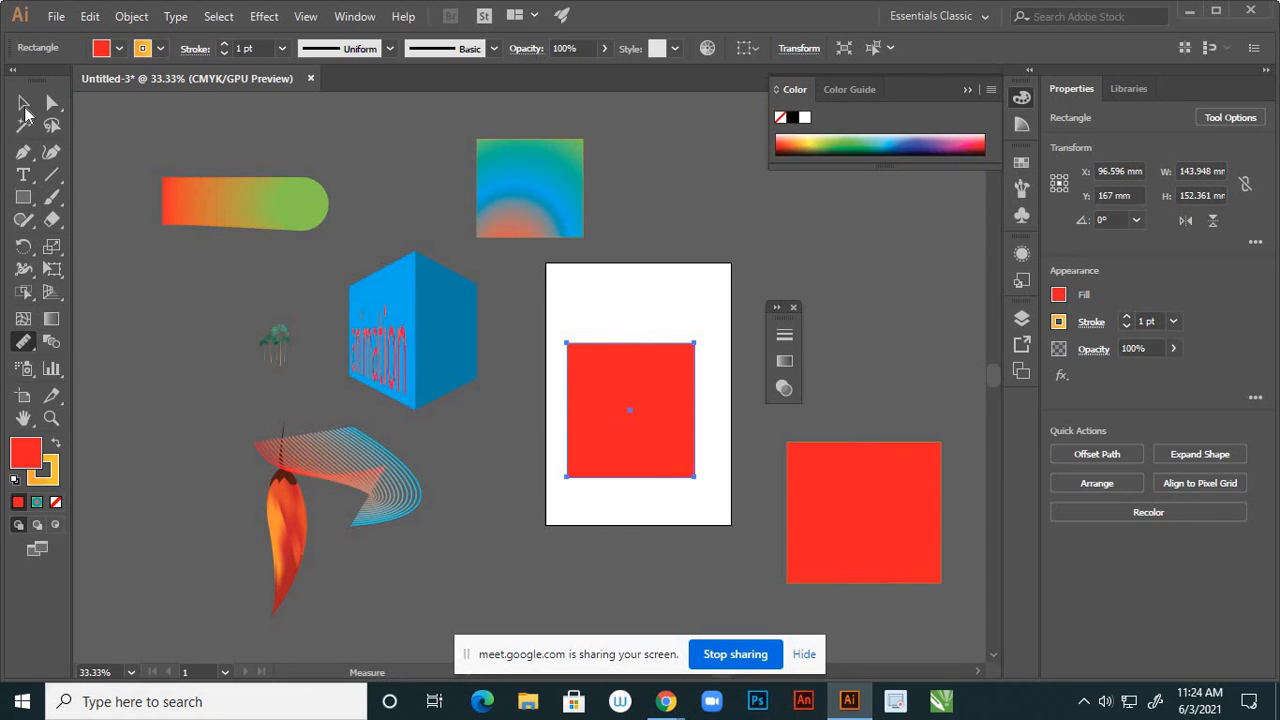
{"action": "left_click", "coordinate": [25, 106]}
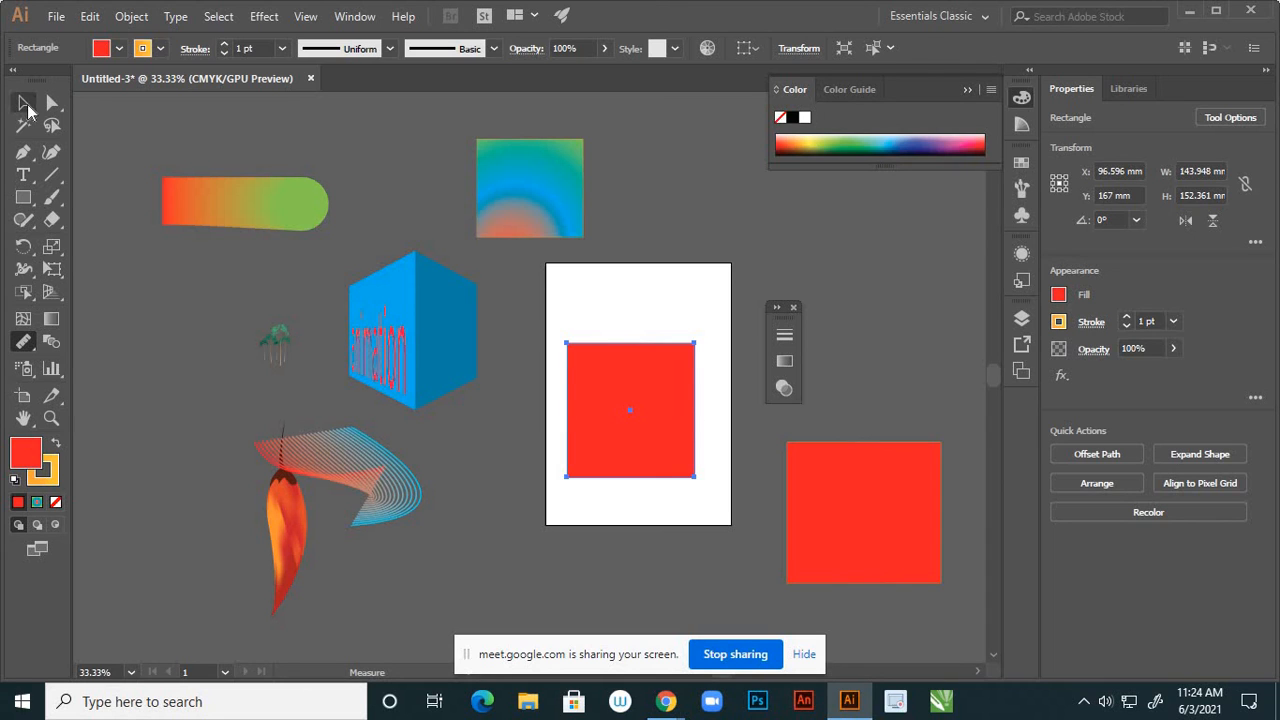
Move the artboard's red rectangle straight up by about 53 mm
{"action": "left_click", "coordinate": [25, 344]}
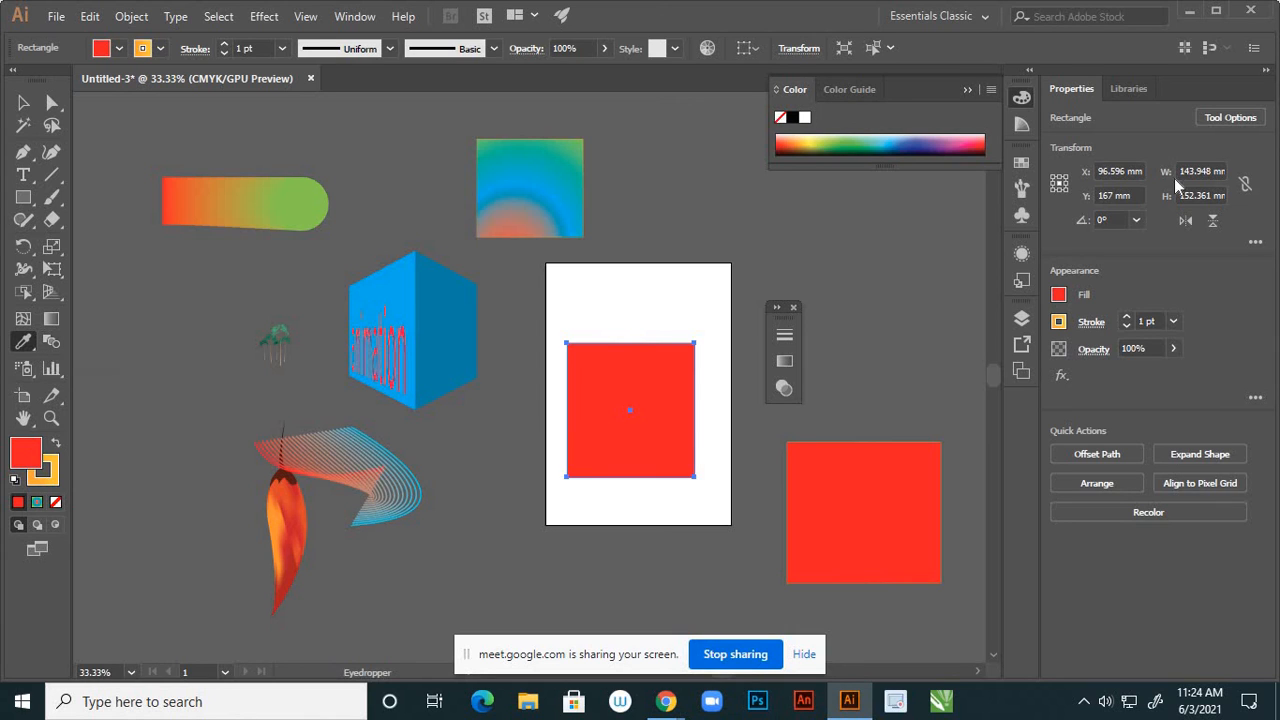
{"action": "left_click", "coordinate": [23, 102]}
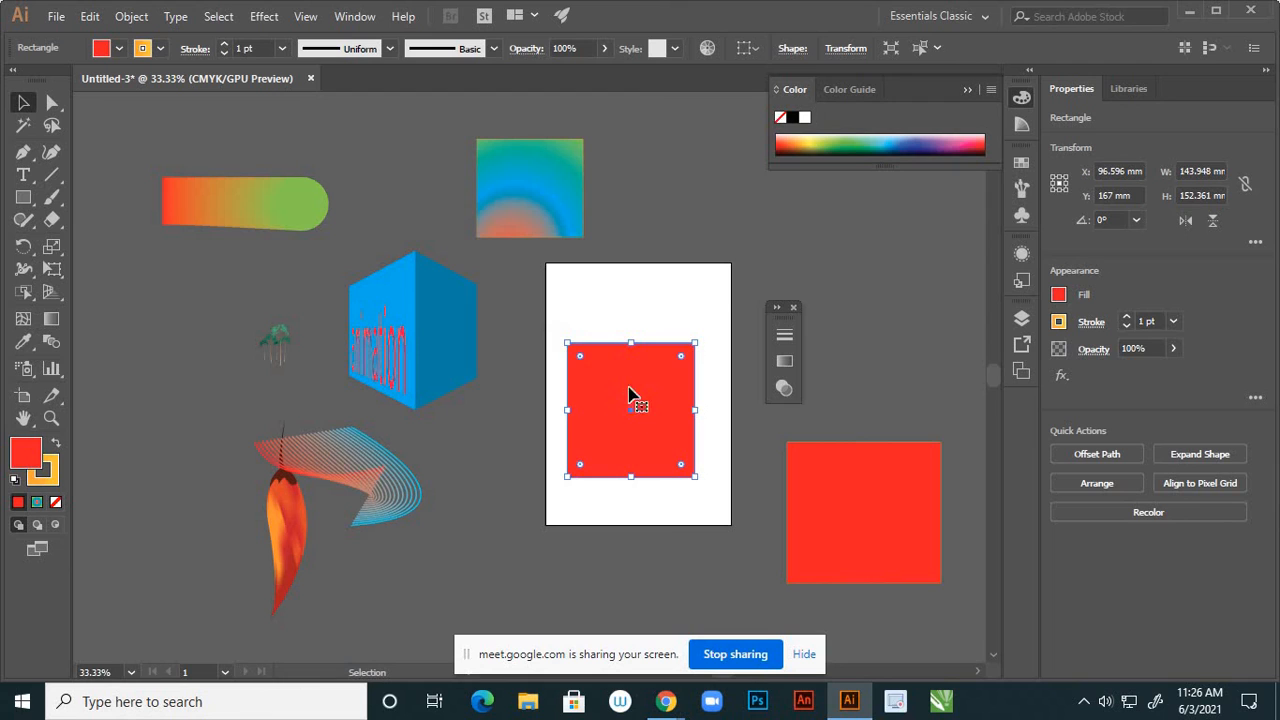
{"action": "left_click_drag", "start_coordinate": [634, 383], "coordinate": [635, 333]}
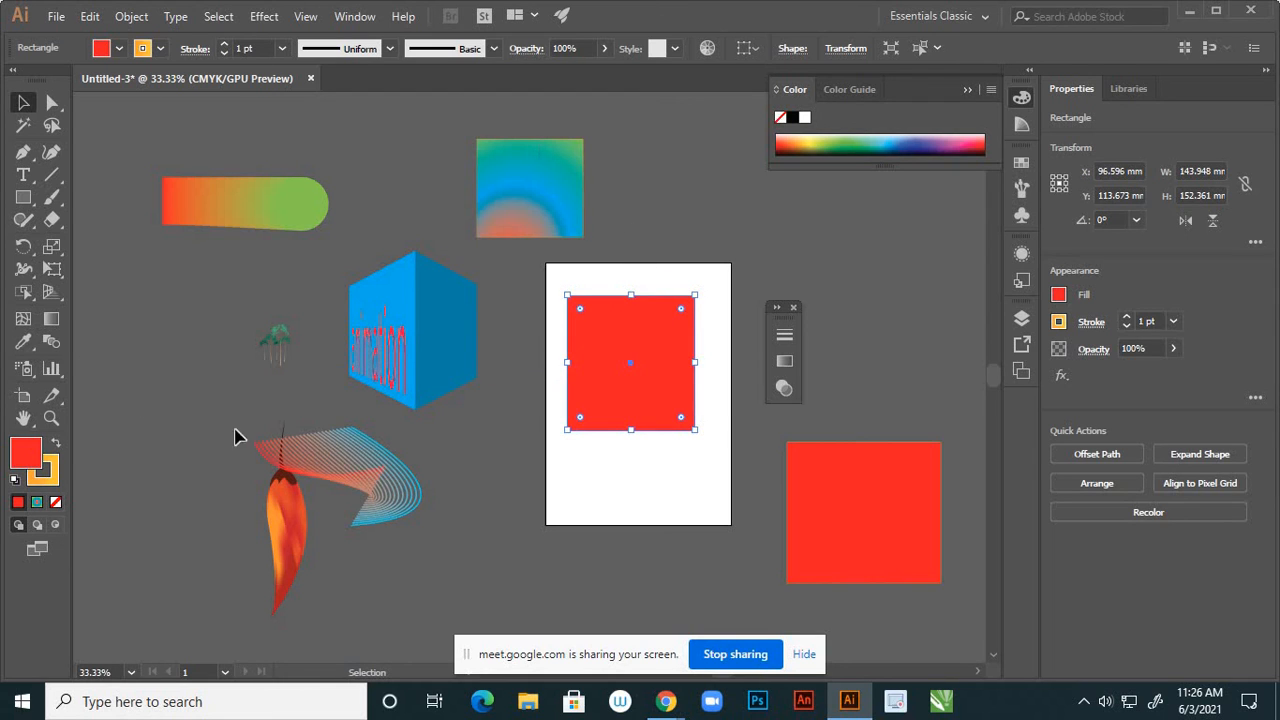